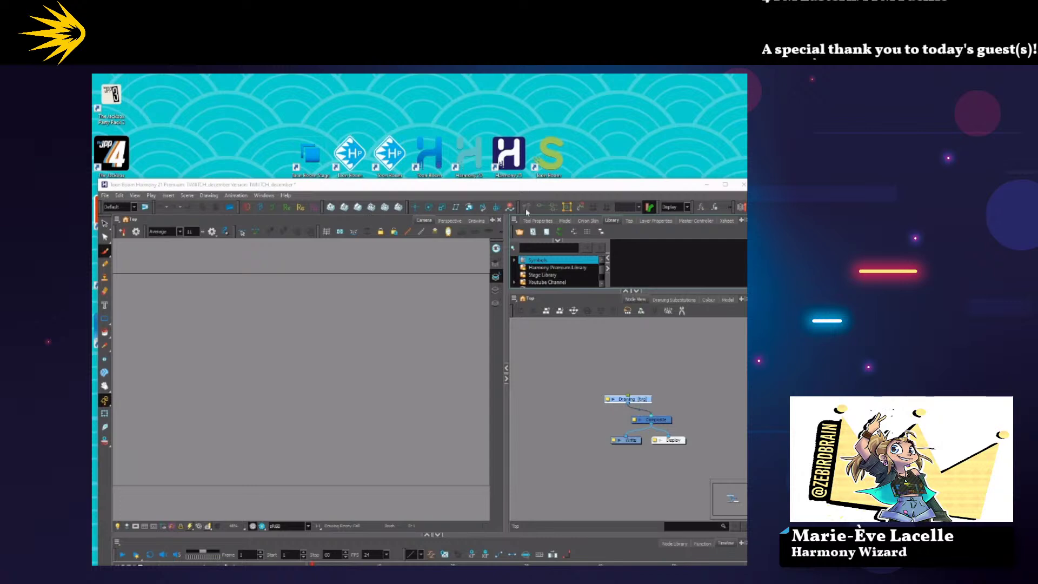
Move the Harmony window aside to reveal the desktop shortcuts, and maximize it.
{"action": "left_click_drag", "start_coordinate": [530, 187], "coordinate": [520, 226]}
{"action": "left_click_drag", "start_coordinate": [613, 121], "coordinate": [604, 174]}
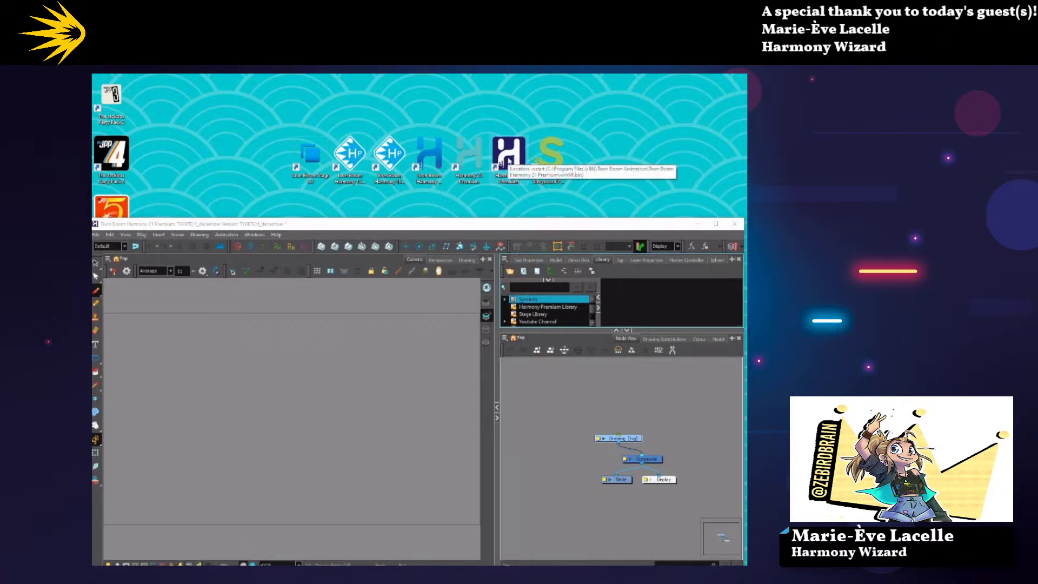
{"action": "left_click", "coordinate": [714, 224]}
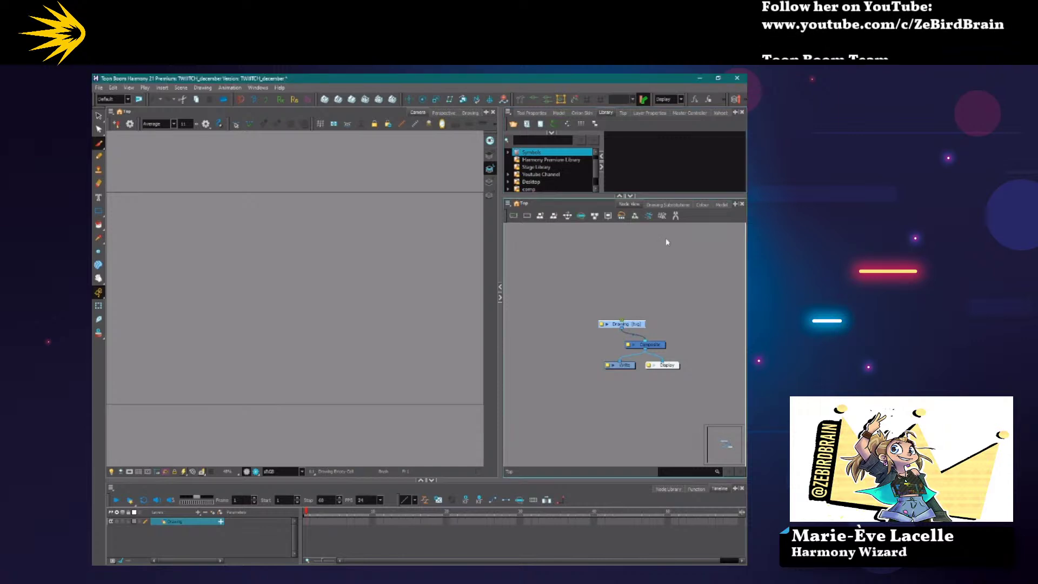
Open the scene gg_060xmas_050_04 from the COLLAB_06_christmas2021 folder and maximize its window.
{"action": "key", "text": "ctrl+n"}
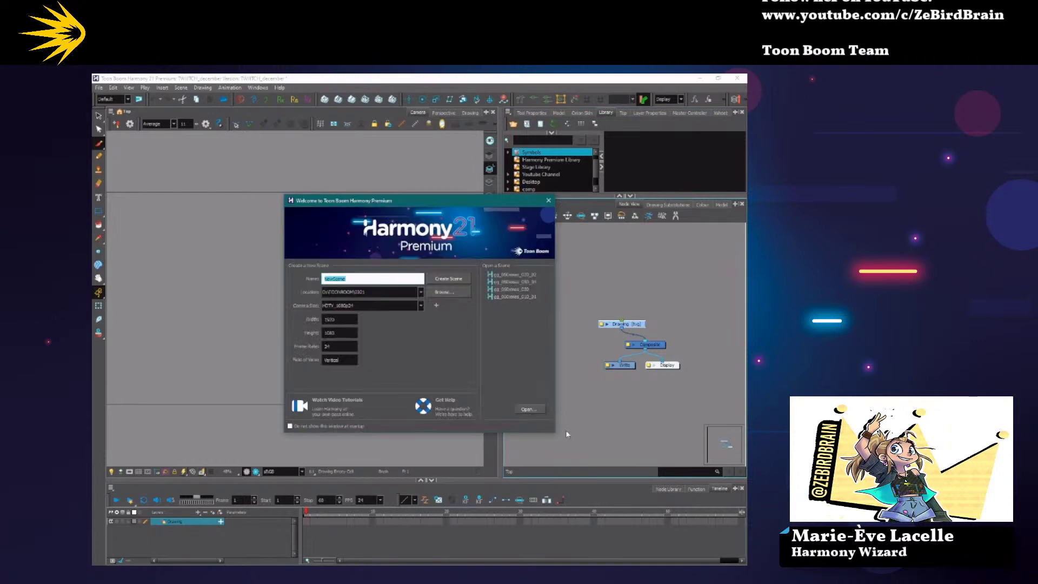
{"action": "left_click", "coordinate": [530, 409]}
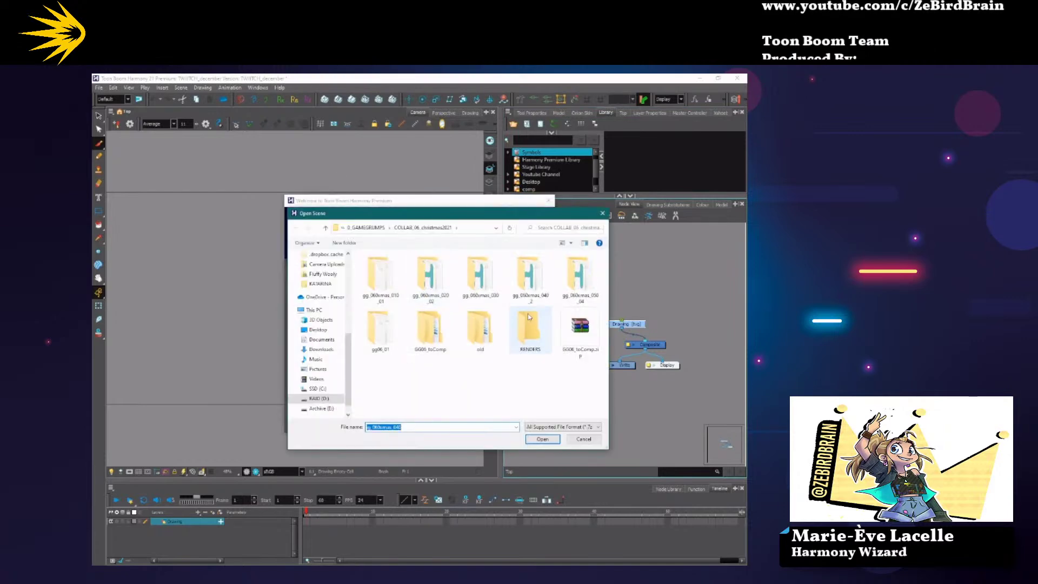
{"action": "double_click", "coordinate": [571, 273]}
{"action": "double_click", "coordinate": [384, 320]}
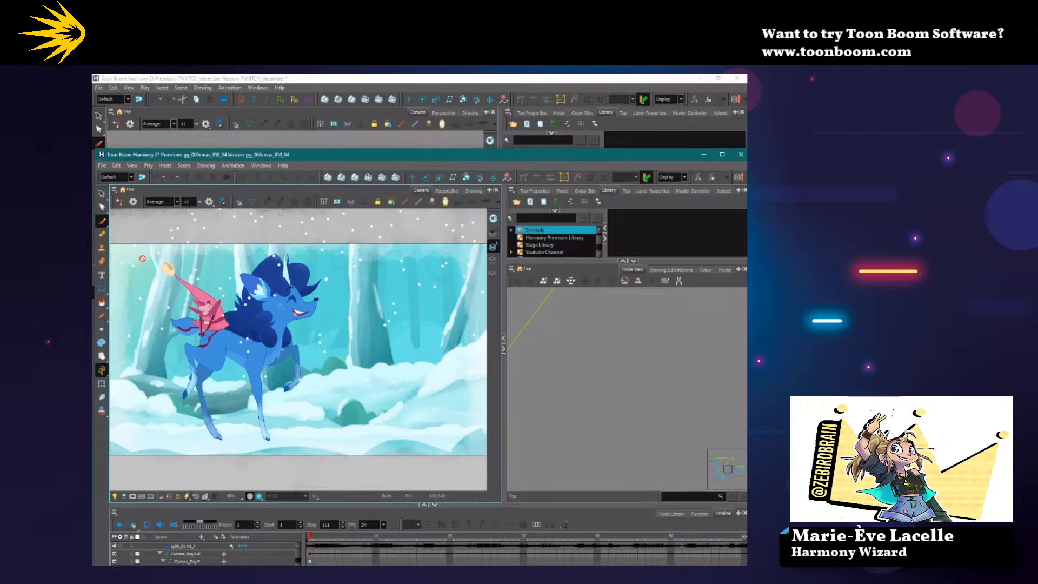
{"action": "double_click", "coordinate": [183, 156]}
{"action": "key", "text": "Return"}
{"action": "left_click_drag", "start_coordinate": [609, 492], "coordinate": [257, 499]}
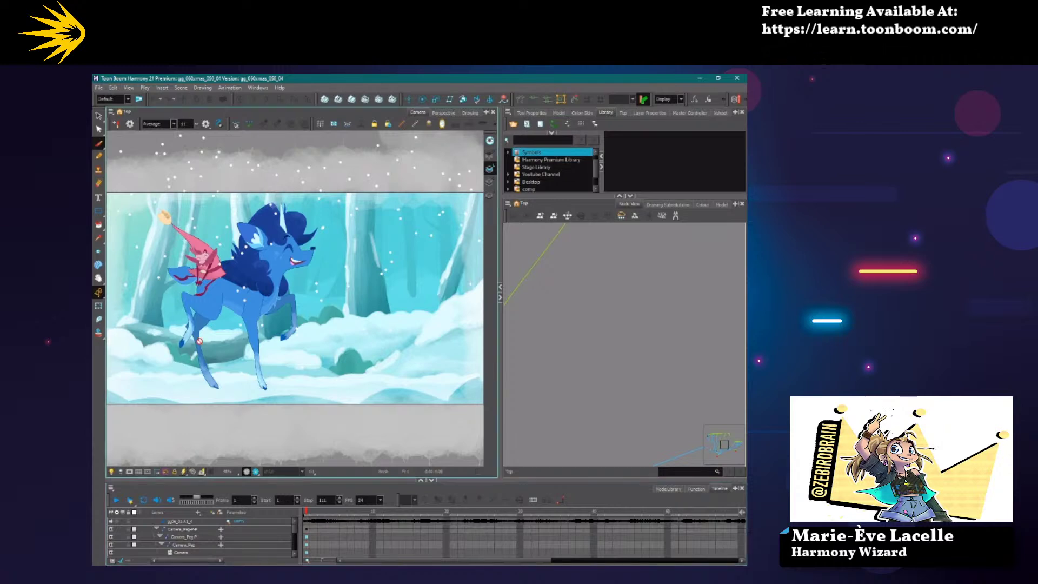
Mask everything outside the camera frame and widen the Camera view at the expense of the node view.
{"action": "scroll", "coordinate": [203, 320], "scroll_direction": "down", "scroll_amount": 2}
{"action": "scroll", "coordinate": [204, 318], "scroll_direction": "up", "scroll_amount": 2}
{"action": "scroll", "coordinate": [210, 303], "scroll_direction": "down", "scroll_amount": 1}
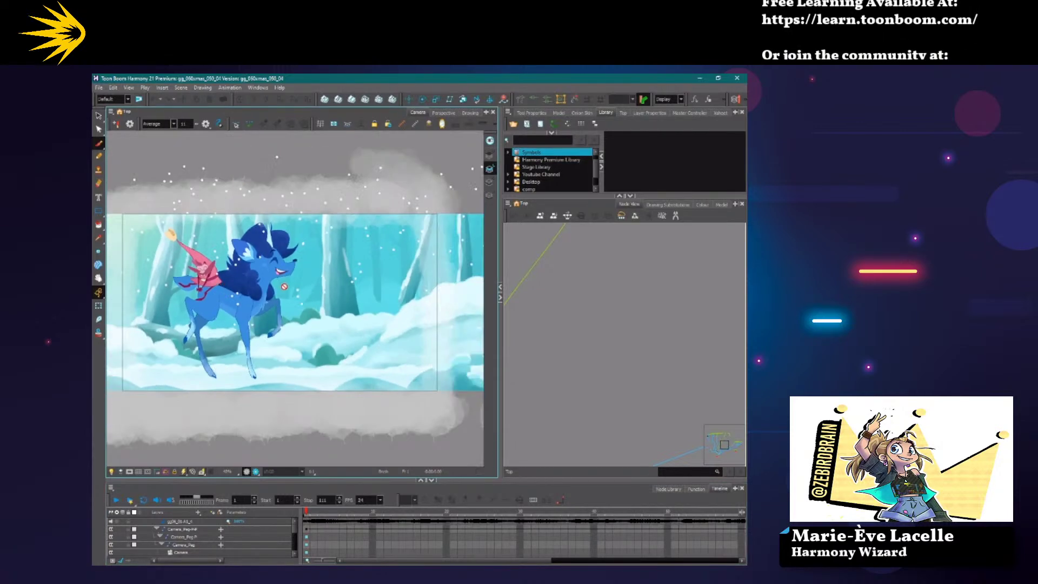
{"action": "scroll", "coordinate": [281, 294], "scroll_direction": "up", "scroll_amount": 1}
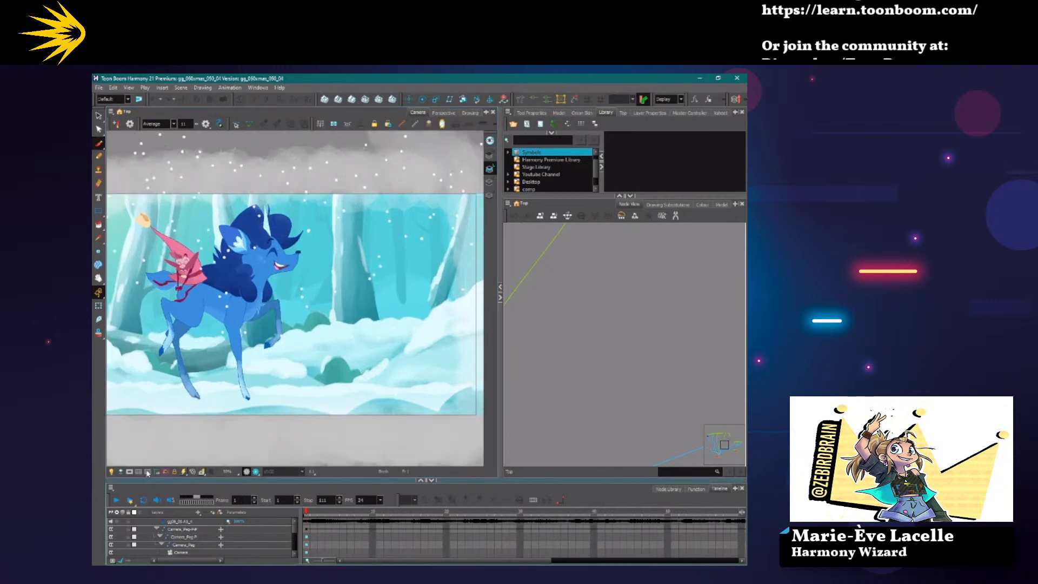
{"action": "left_click", "coordinate": [128, 472]}
{"action": "scroll", "coordinate": [218, 351], "scroll_direction": "down", "scroll_amount": 1}
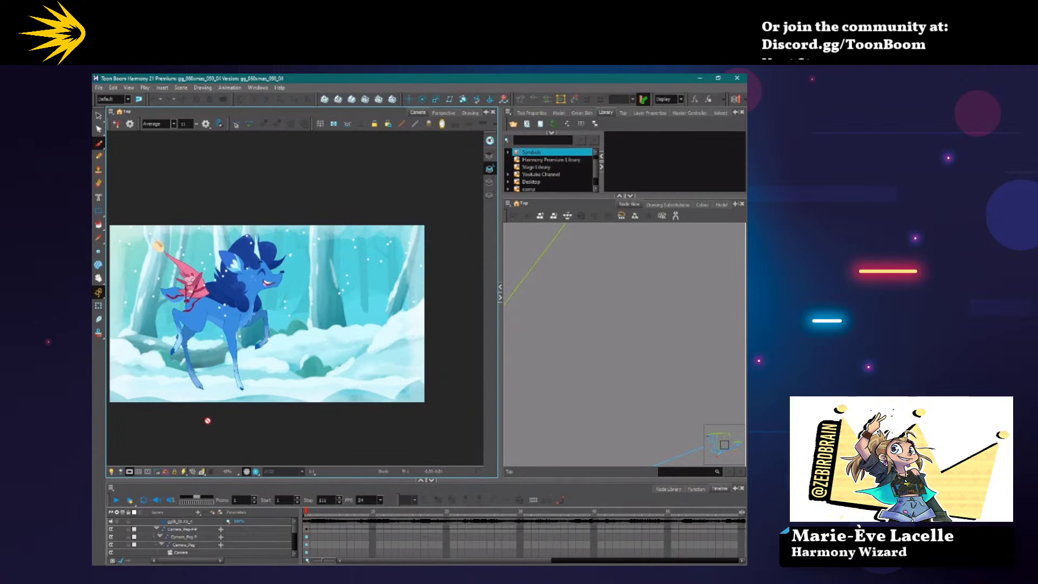
{"action": "mouse_move", "coordinate": [266, 415]}
{"action": "left_mouse_down"}
{"action": "mouse_move", "coordinate": [319, 394]}
{"action": "mouse_move", "coordinate": [277, 413]}
{"action": "left_mouse_up"}
{"action": "left_click_drag", "start_coordinate": [499, 366], "coordinate": [569, 371]}
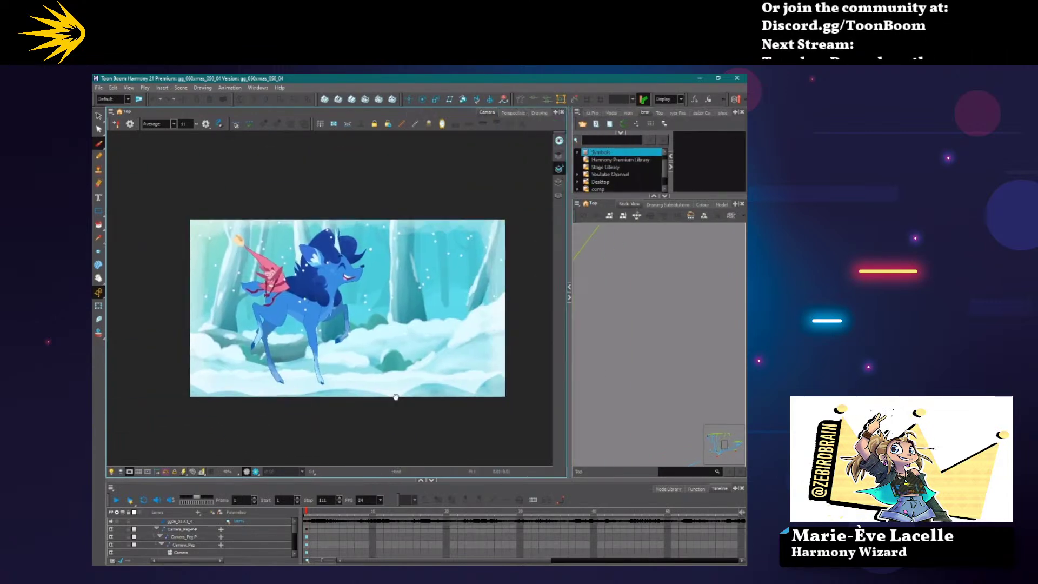
{"action": "scroll", "coordinate": [358, 340], "scroll_direction": "up", "scroll_amount": 2}
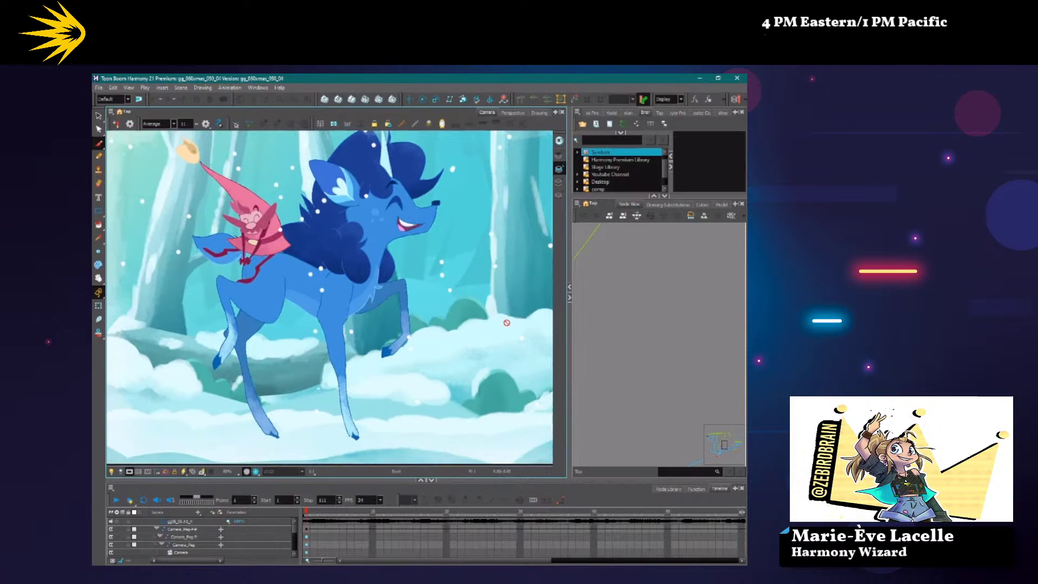
Preview the frame in Render View and return the Camera view to OpenGL display with the Transform tool active.
{"action": "key", "text": "alt+Tab"}
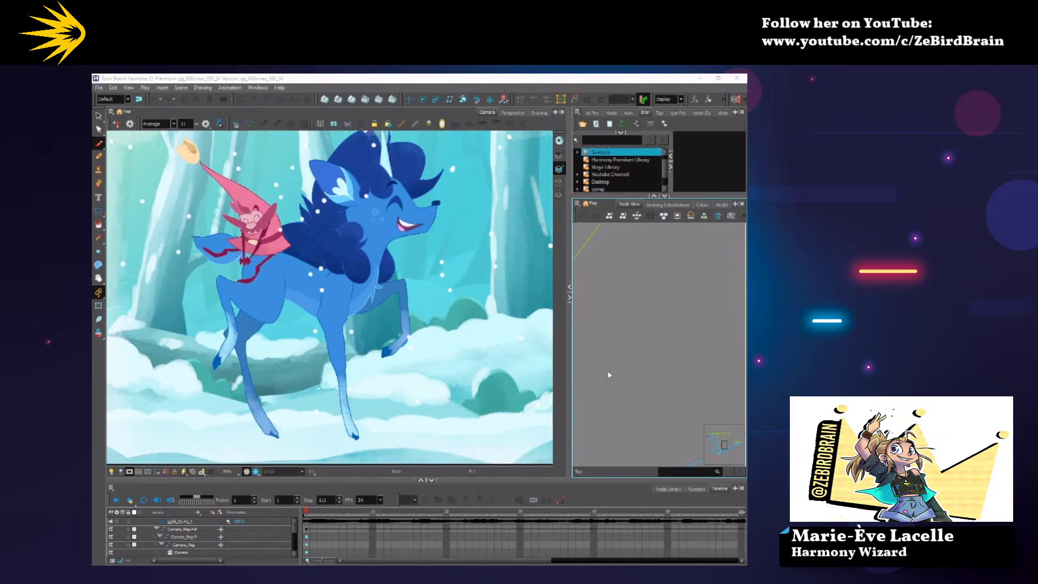
{"action": "left_click", "coordinate": [300, 454]}
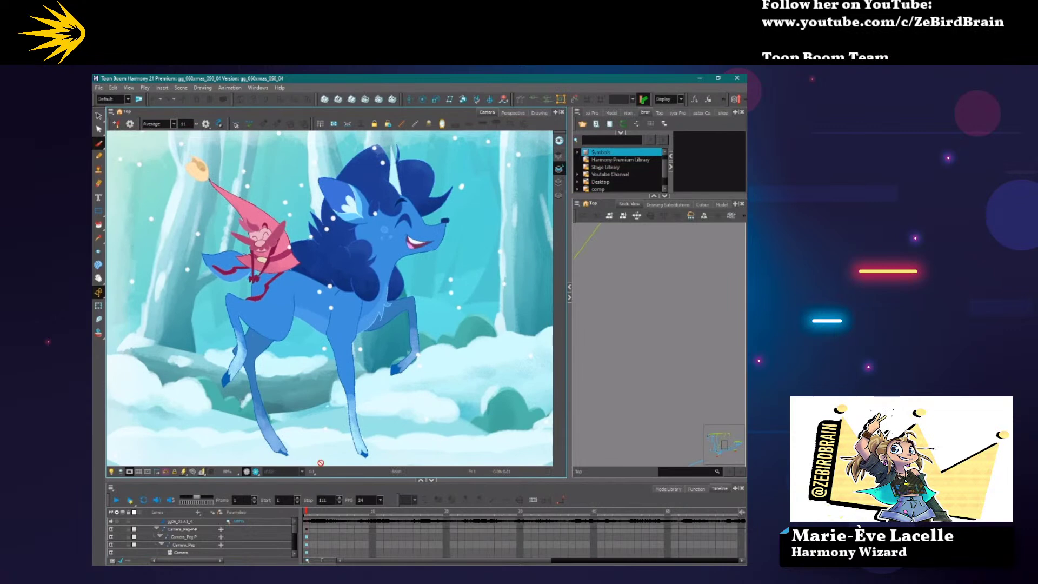
{"action": "key", "text": "shift+t"}
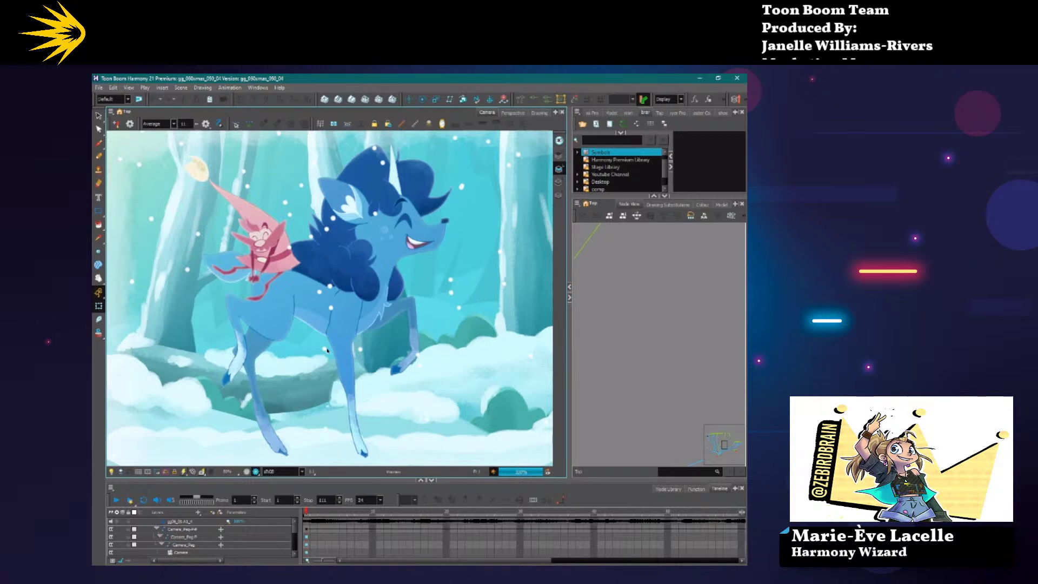
{"action": "left_click", "coordinate": [246, 472]}
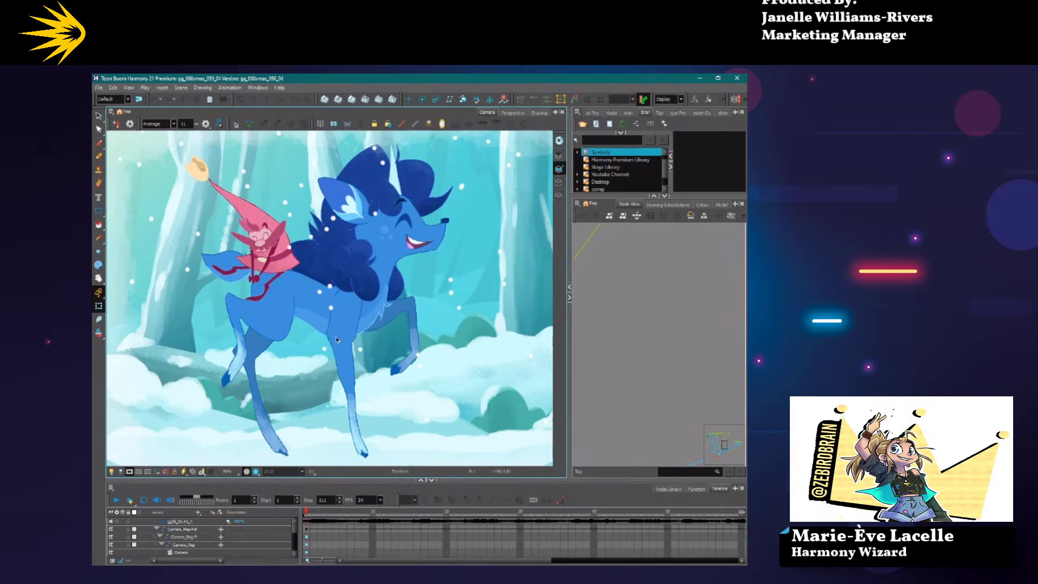
Find the Visibility_2 node in the node network, open its properties and enable Display in OpenGL View.
{"action": "scroll", "coordinate": [339, 339], "scroll_direction": "down", "scroll_amount": 3}
{"action": "scroll", "coordinate": [650, 389], "scroll_direction": "down", "scroll_amount": 3}
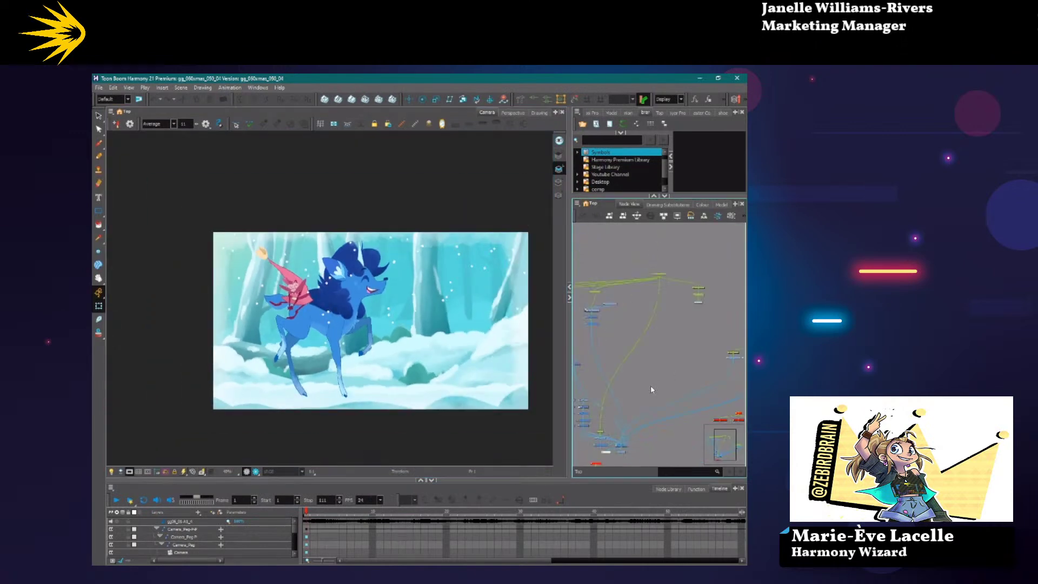
{"action": "scroll", "coordinate": [651, 389], "scroll_direction": "down", "scroll_amount": 2}
{"action": "scroll", "coordinate": [605, 387], "scroll_direction": "up", "scroll_amount": 5}
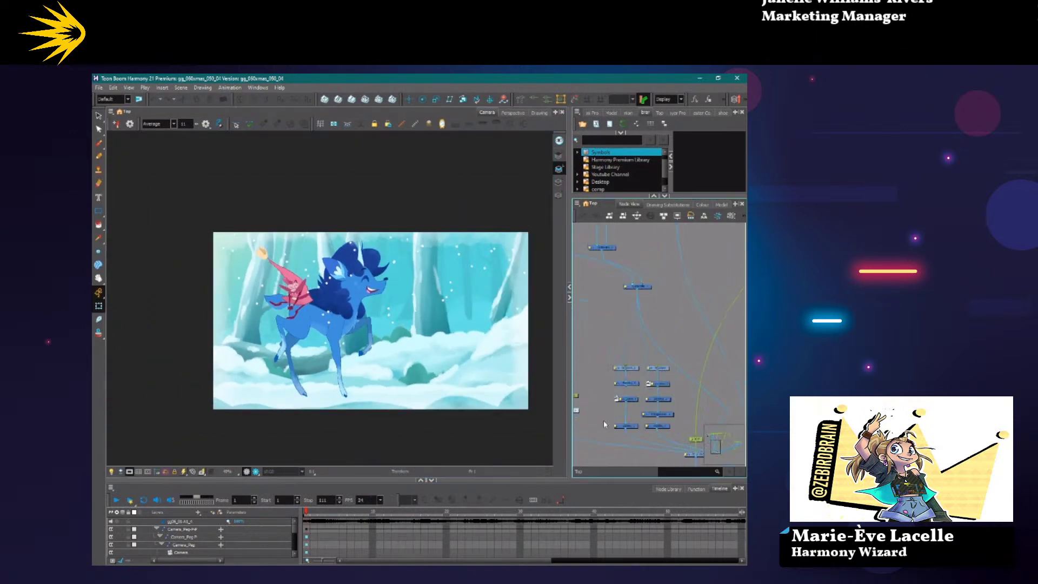
{"action": "scroll", "coordinate": [615, 401], "scroll_direction": "up", "scroll_amount": 4}
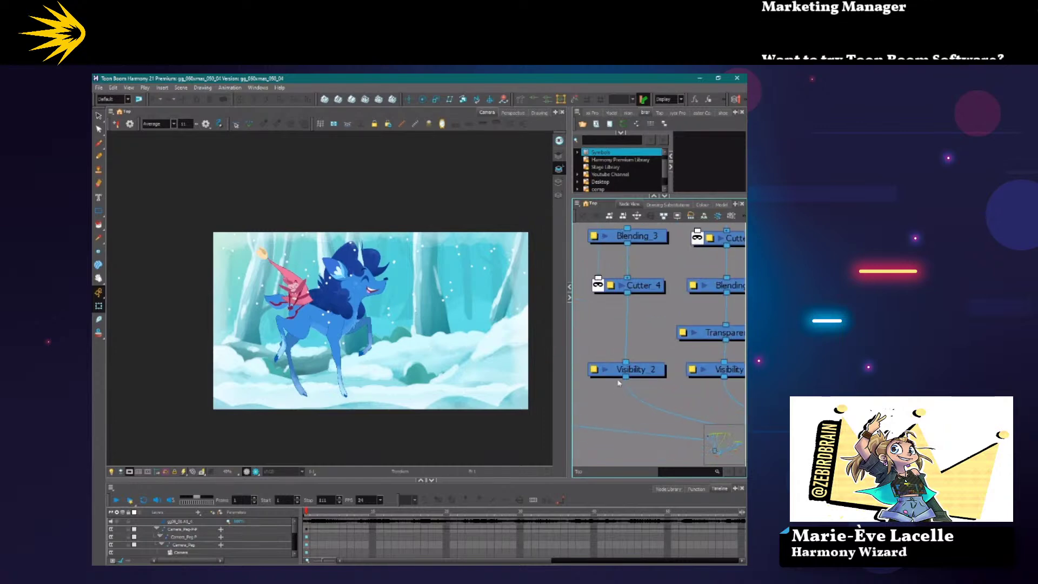
{"action": "left_click", "coordinate": [597, 370]}
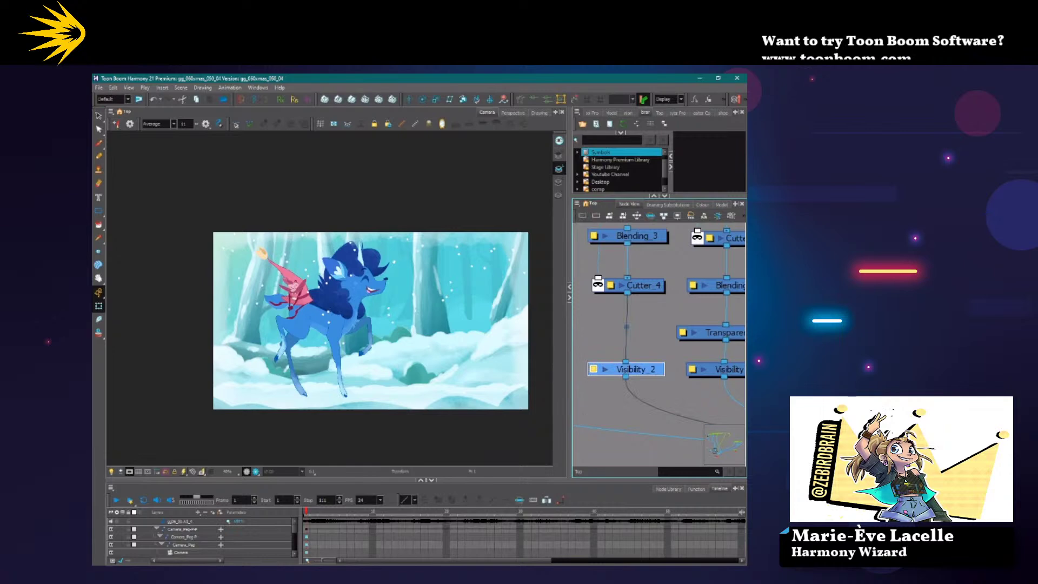
{"action": "double_click", "coordinate": [627, 369]}
{"action": "left_click_drag", "start_coordinate": [446, 140], "coordinate": [447, 138]}
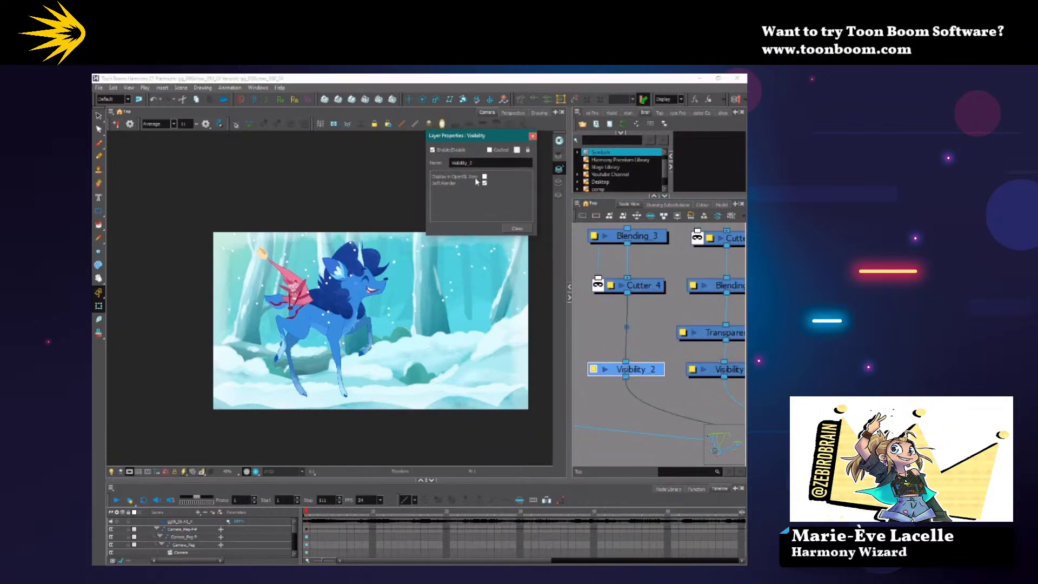
{"action": "left_click", "coordinate": [484, 178]}
{"action": "left_click", "coordinate": [484, 178]}
{"action": "left_click", "coordinate": [484, 177]}
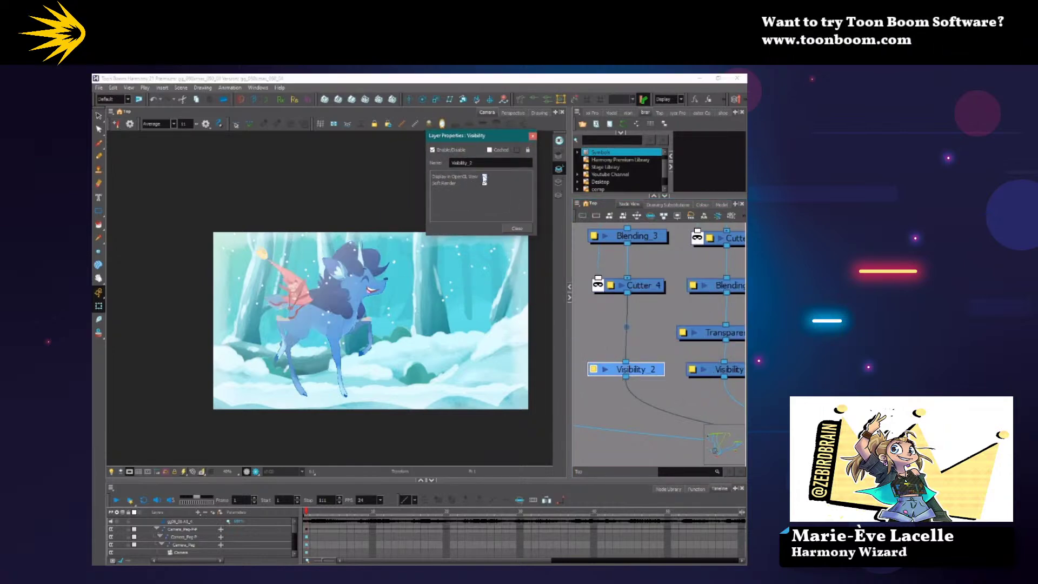
{"action": "double_click", "coordinate": [484, 178]}
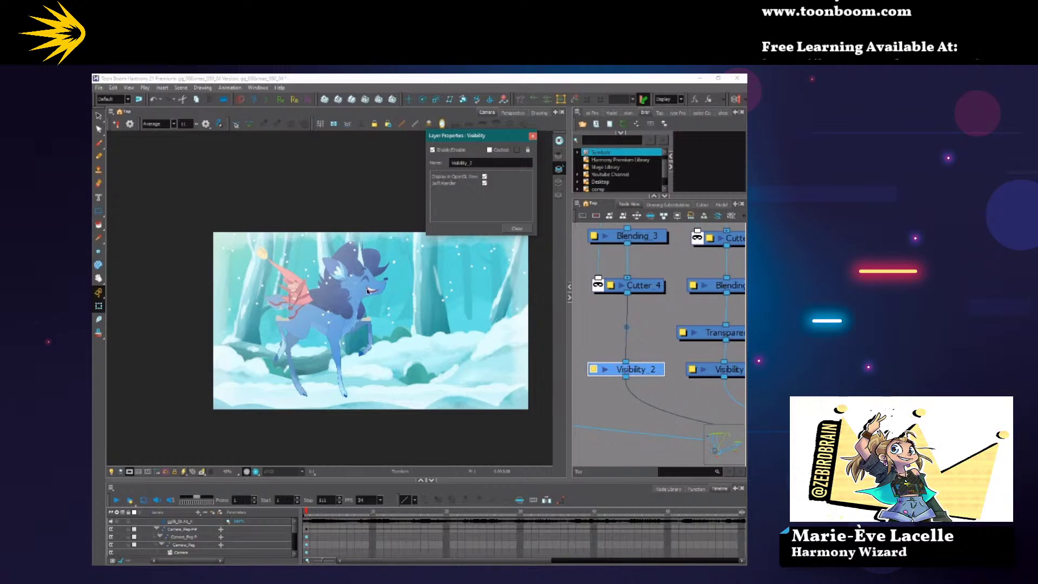
Move the Gradient_1 node slightly up, disable Display in OpenGL View for Visibility_2 and close its properties.
{"action": "scroll", "coordinate": [643, 269], "scroll_direction": "down", "scroll_amount": 4}
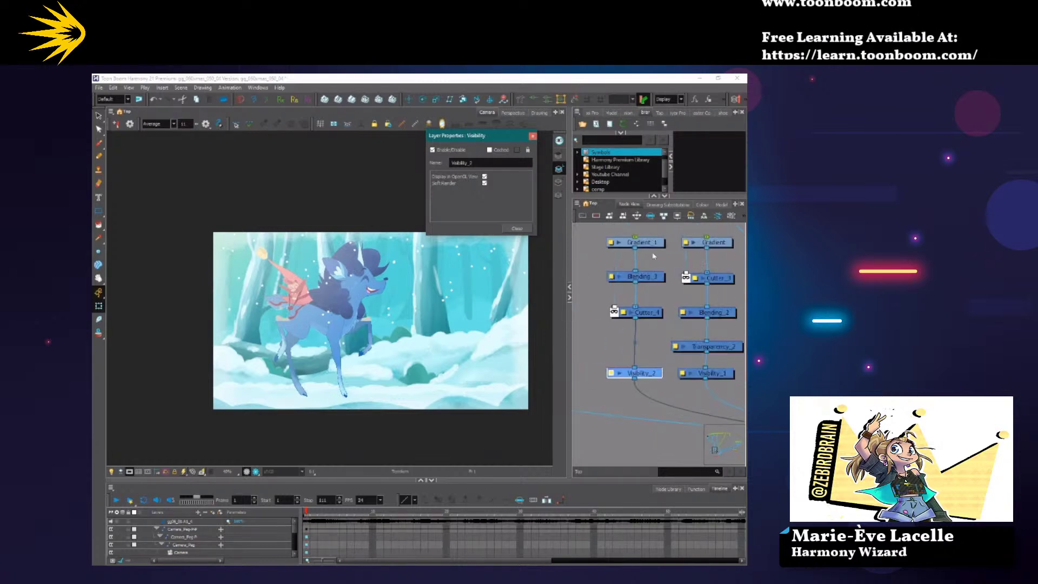
{"action": "left_click", "coordinate": [656, 244]}
{"action": "left_click_drag", "start_coordinate": [657, 246], "coordinate": [656, 240]}
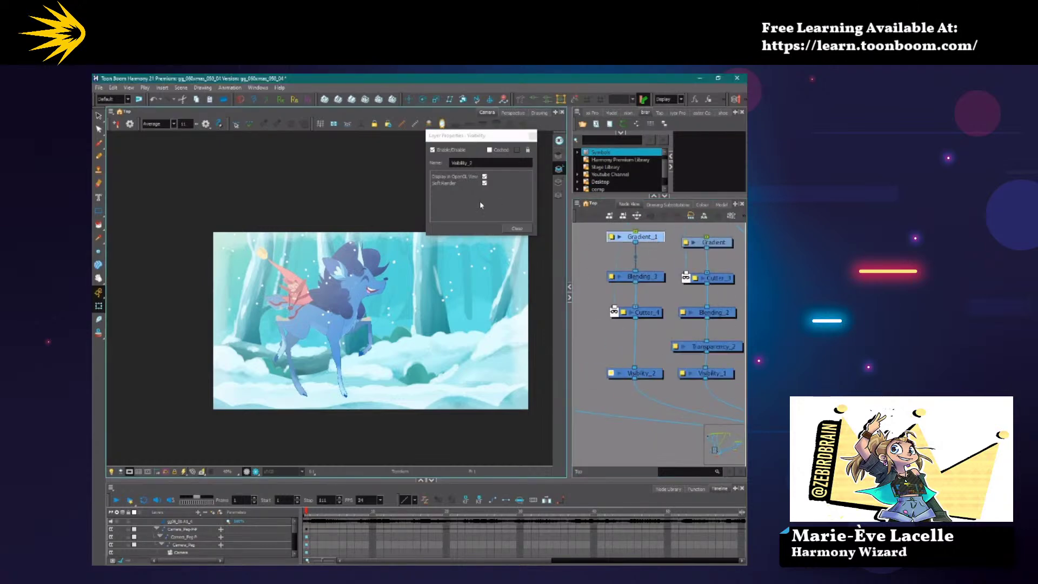
{"action": "left_click", "coordinate": [485, 176]}
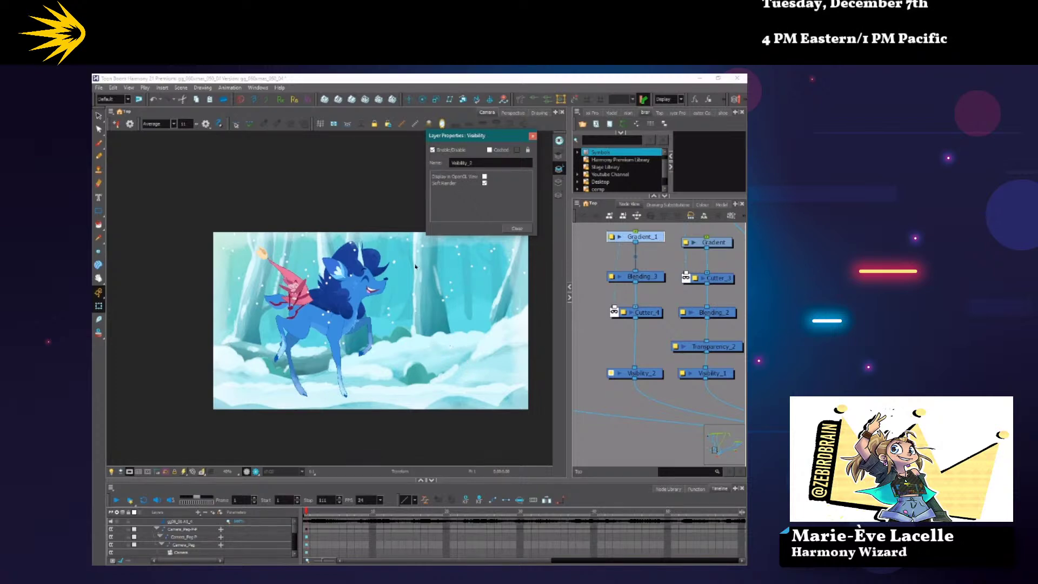
{"action": "left_click", "coordinate": [517, 228]}
Enlarge the Camera and node views by reducing the height of the timeline.
{"action": "scroll", "coordinate": [334, 386], "scroll_direction": "up", "scroll_amount": 3}
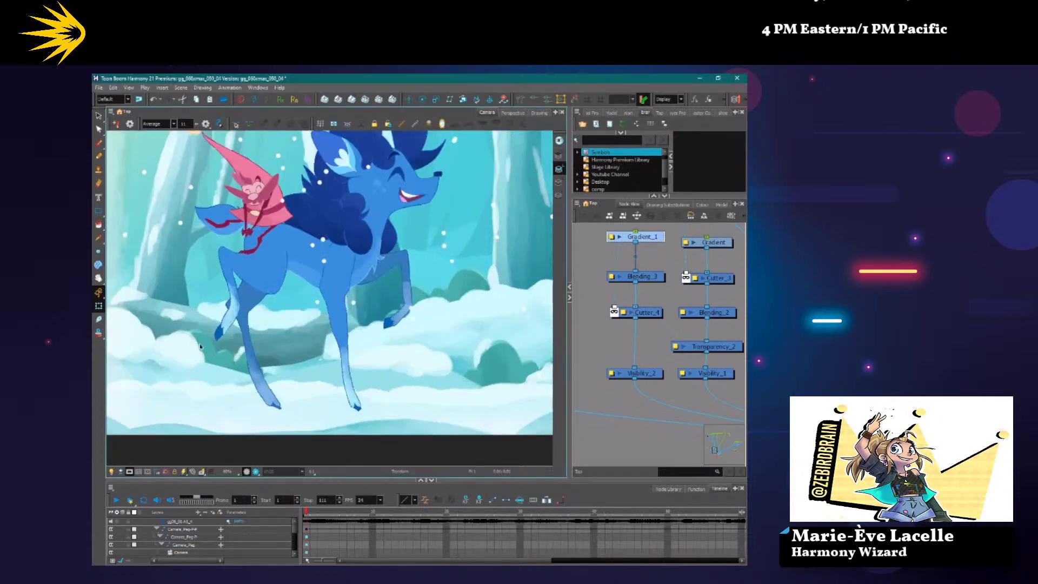
{"action": "left_click_drag", "start_coordinate": [188, 352], "coordinate": [174, 405]}
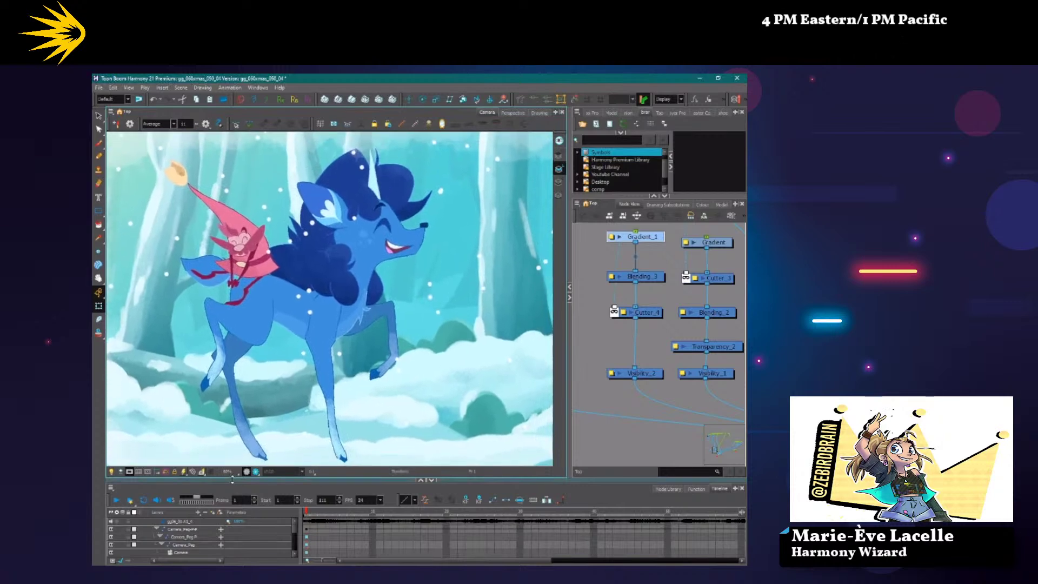
{"action": "left_click_drag", "start_coordinate": [231, 490], "coordinate": [232, 505]}
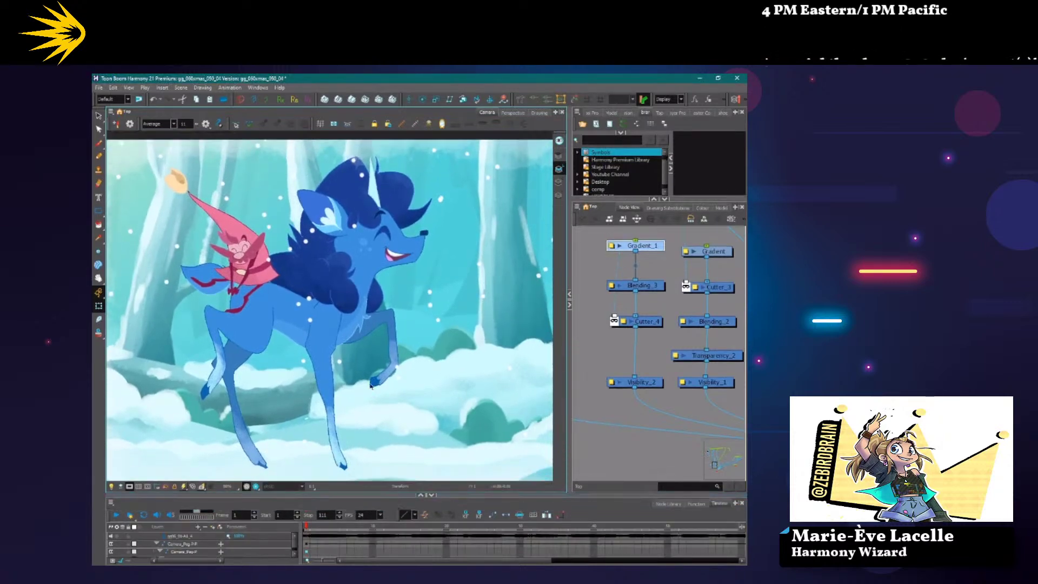
{"action": "scroll", "coordinate": [282, 297], "scroll_direction": "down", "scroll_amount": 2}
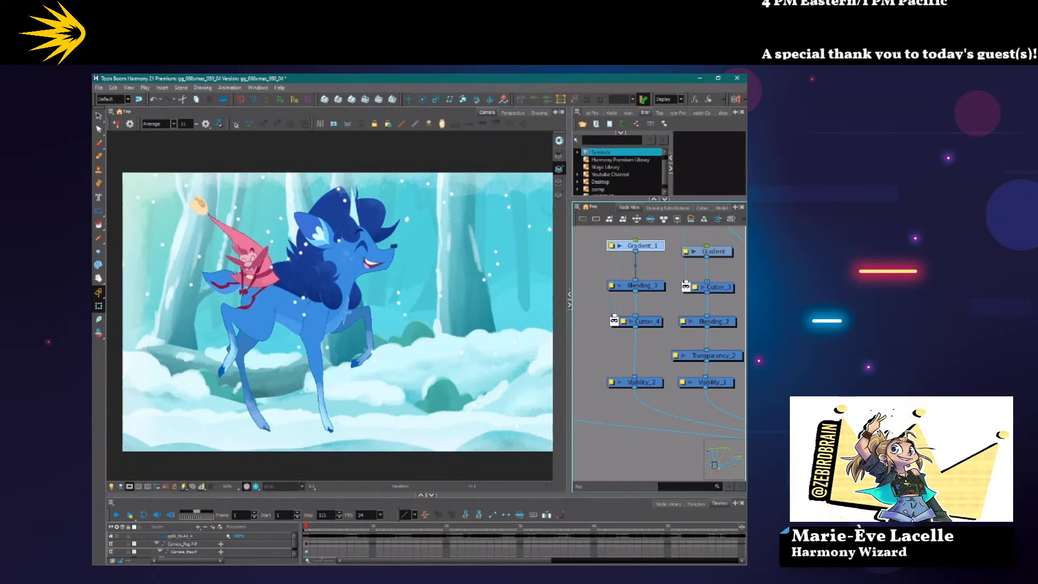
Select the deer's drawing, show it in the Drawing view with all art layers previewed, and examine the leg texture.
{"action": "left_click", "coordinate": [329, 301]}
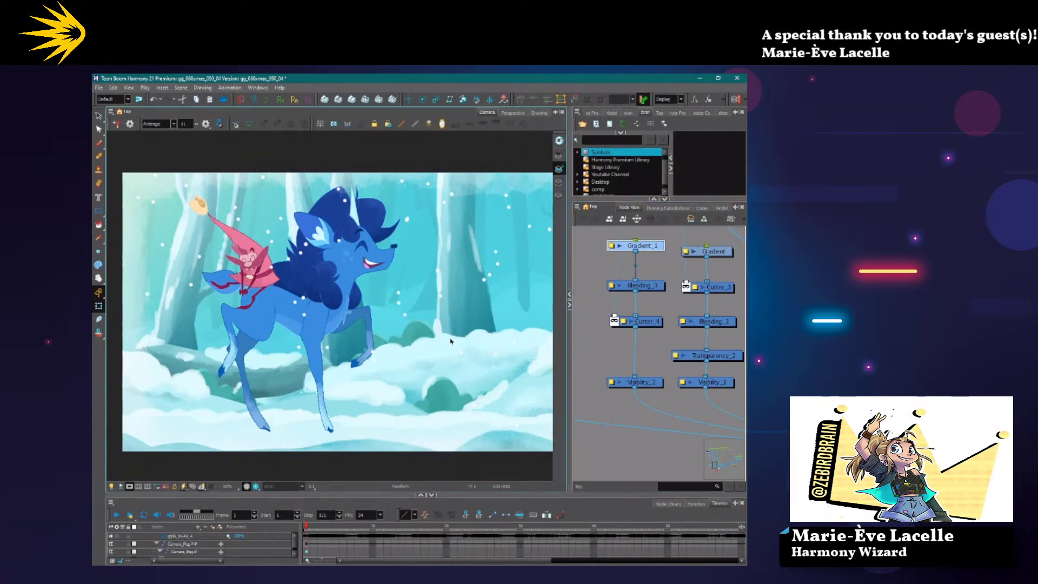
{"action": "left_click", "coordinate": [326, 330]}
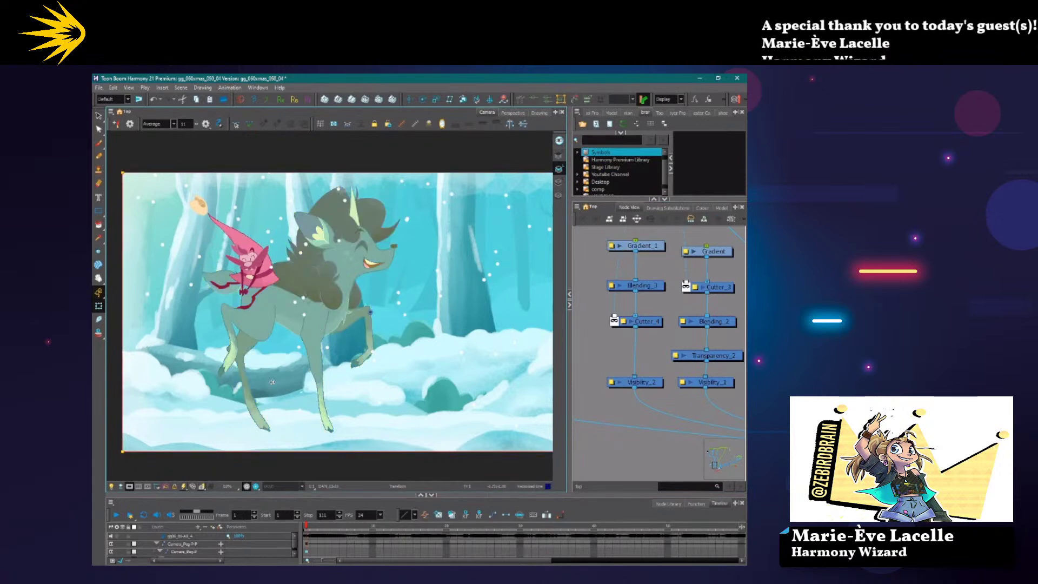
{"action": "left_click", "coordinate": [539, 113]}
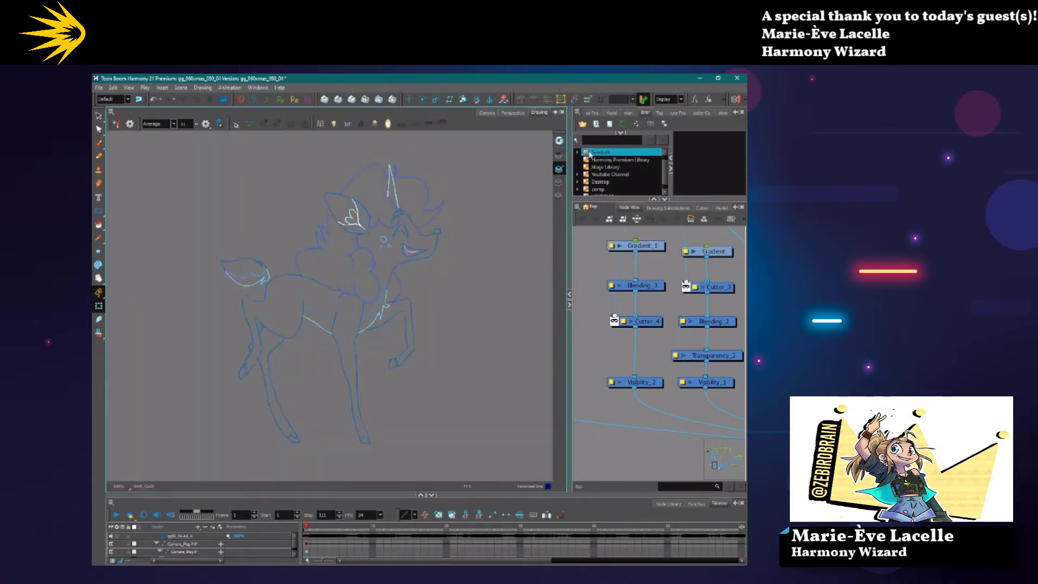
{"action": "left_click", "coordinate": [559, 155]}
{"action": "scroll", "coordinate": [292, 359], "scroll_direction": "up", "scroll_amount": 3}
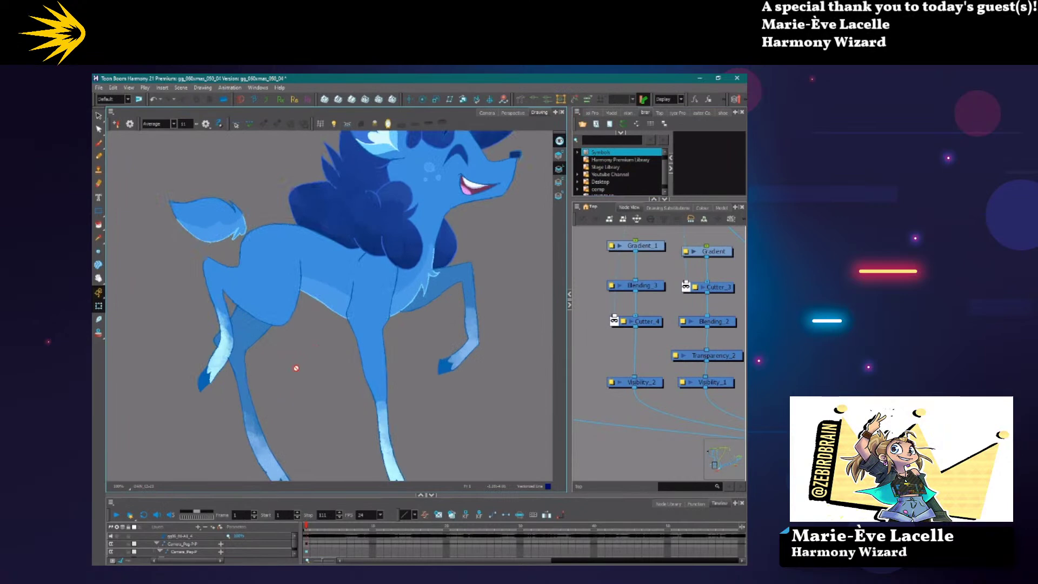
{"action": "scroll", "coordinate": [225, 371], "scroll_direction": "down", "scroll_amount": 3}
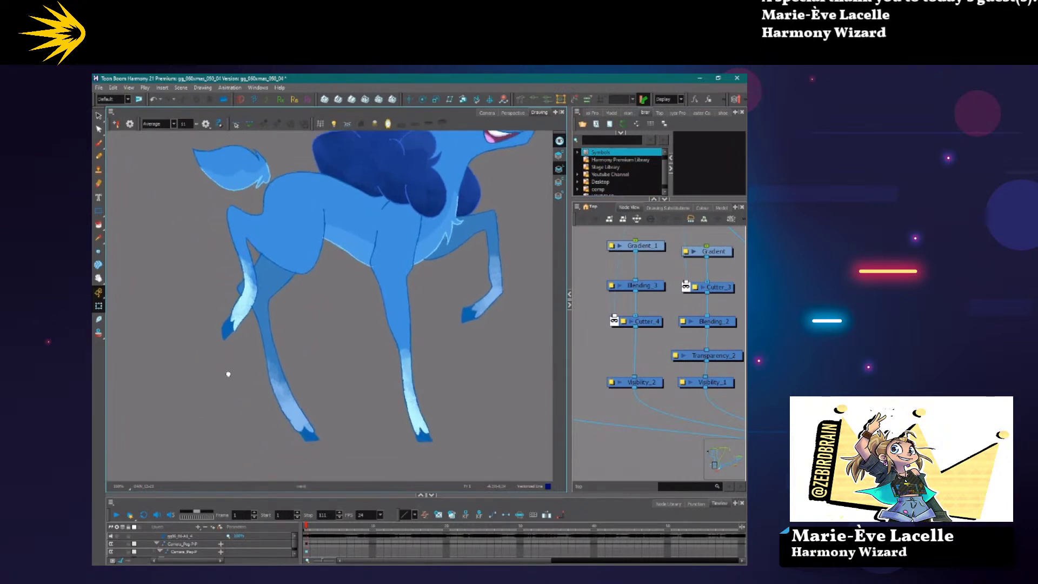
{"action": "scroll", "coordinate": [214, 288], "scroll_direction": "up", "scroll_amount": 5}
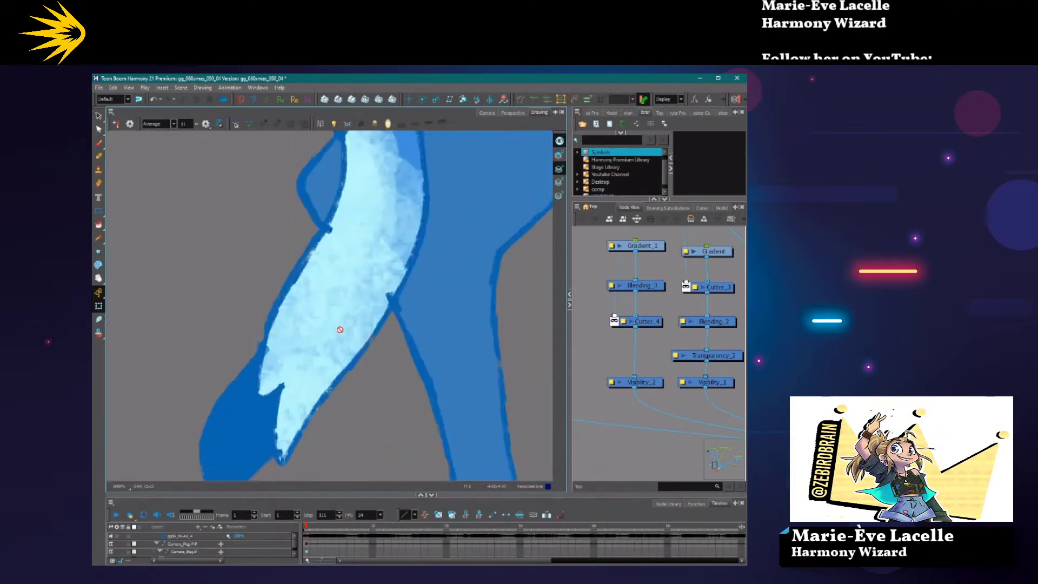
Turn off the preview of all art layers and show the deer drawing's Colour Art layer.
{"action": "scroll", "coordinate": [334, 315], "scroll_direction": "down", "scroll_amount": 4}
{"action": "scroll", "coordinate": [335, 315], "scroll_direction": "down", "scroll_amount": 3}
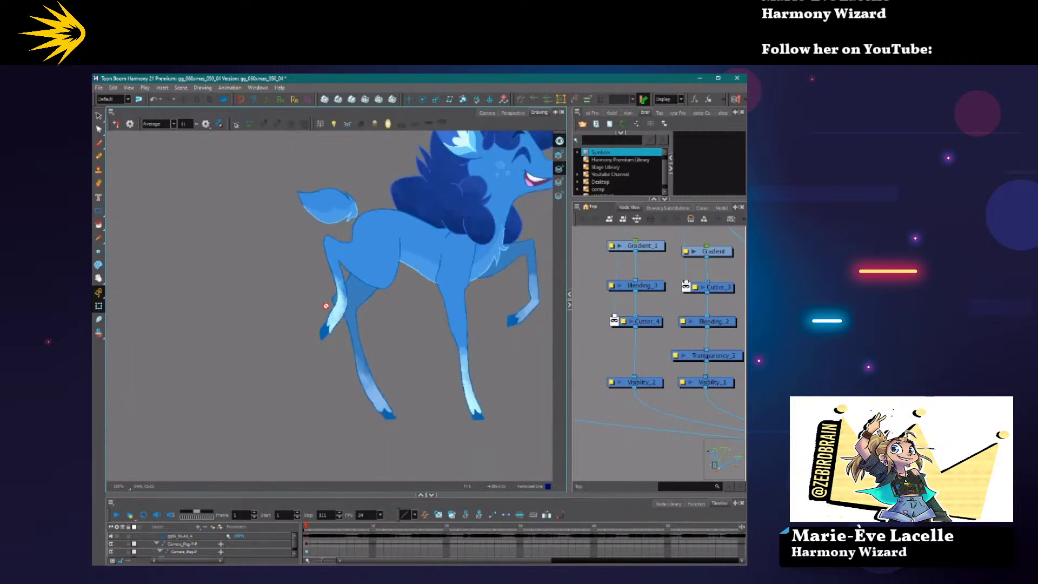
{"action": "mouse_move", "coordinate": [337, 383]}
{"action": "left_mouse_down"}
{"action": "mouse_move", "coordinate": [216, 406]}
{"action": "mouse_move", "coordinate": [227, 400]}
{"action": "mouse_move", "coordinate": [221, 420]}
{"action": "mouse_move", "coordinate": [243, 408]}
{"action": "left_mouse_up"}
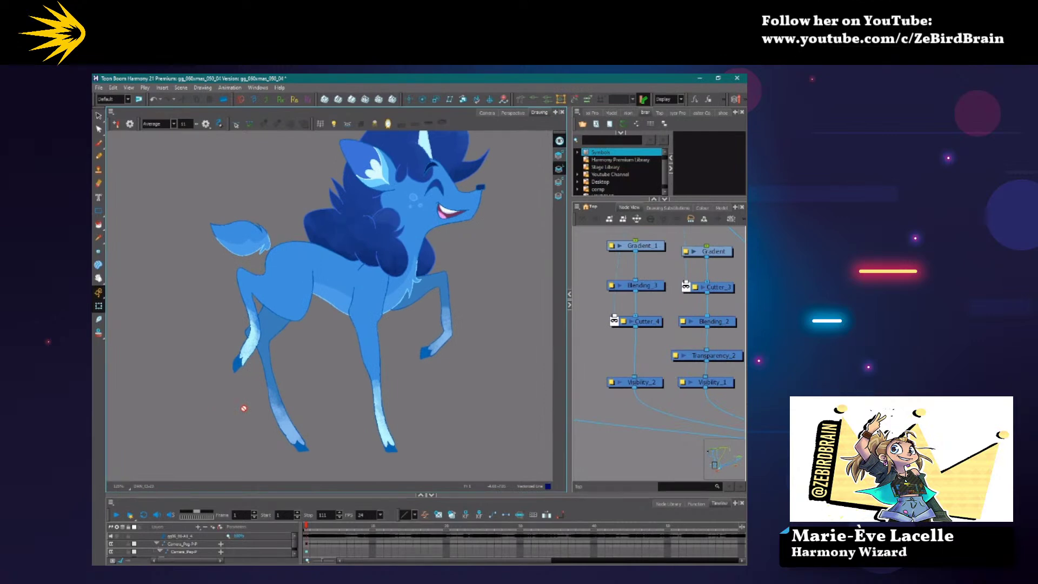
{"action": "left_click", "coordinate": [560, 141]}
{"action": "left_click", "coordinate": [559, 182]}
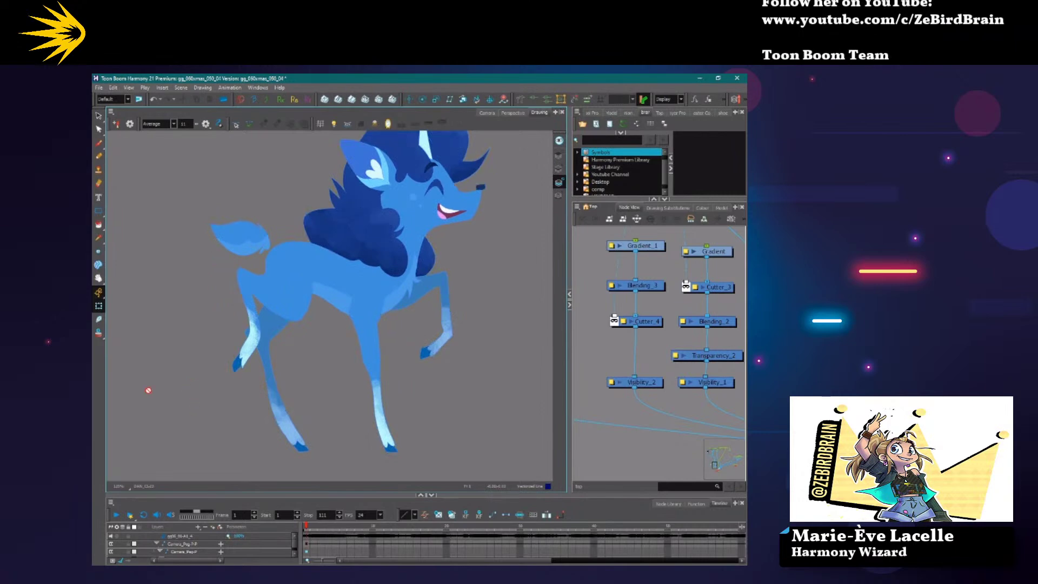
{"action": "scroll", "coordinate": [386, 419], "scroll_direction": "up", "scroll_amount": 2}
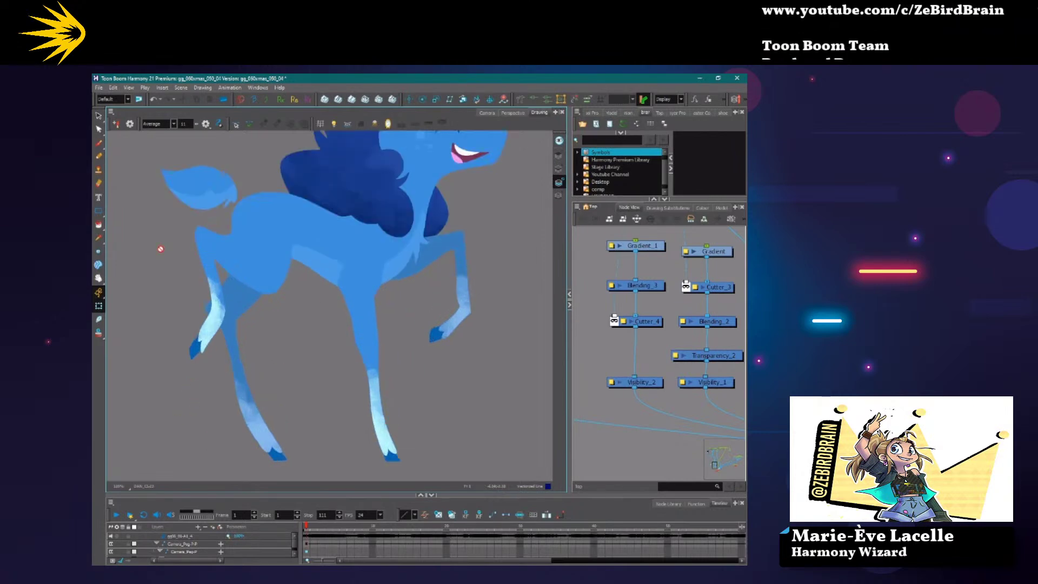
Activate the Brush tool, enlarge the tool properties area and choose the Dry Splotches preset.
{"action": "left_click", "coordinate": [99, 144]}
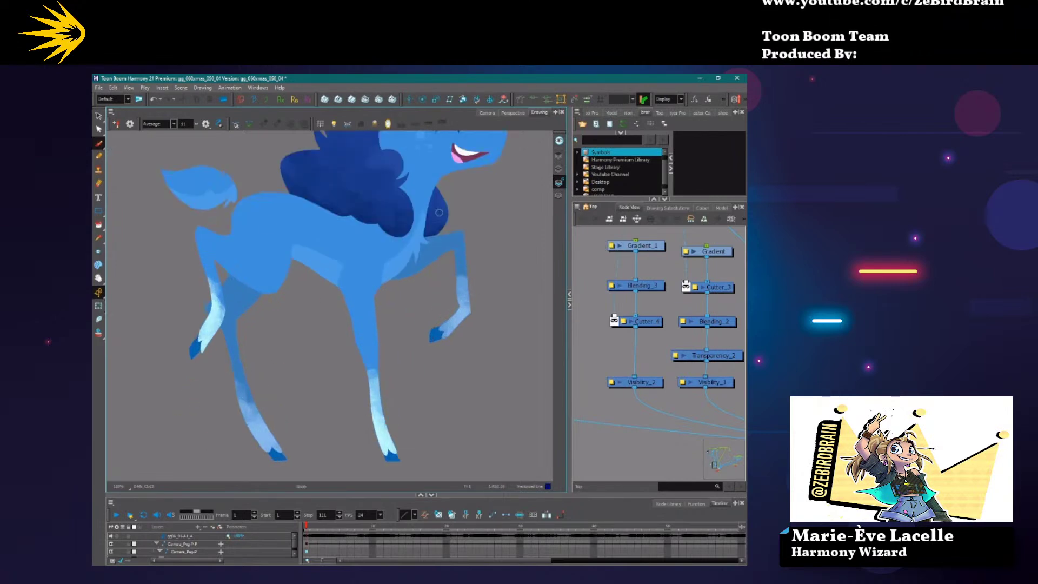
{"action": "left_click", "coordinate": [587, 112]}
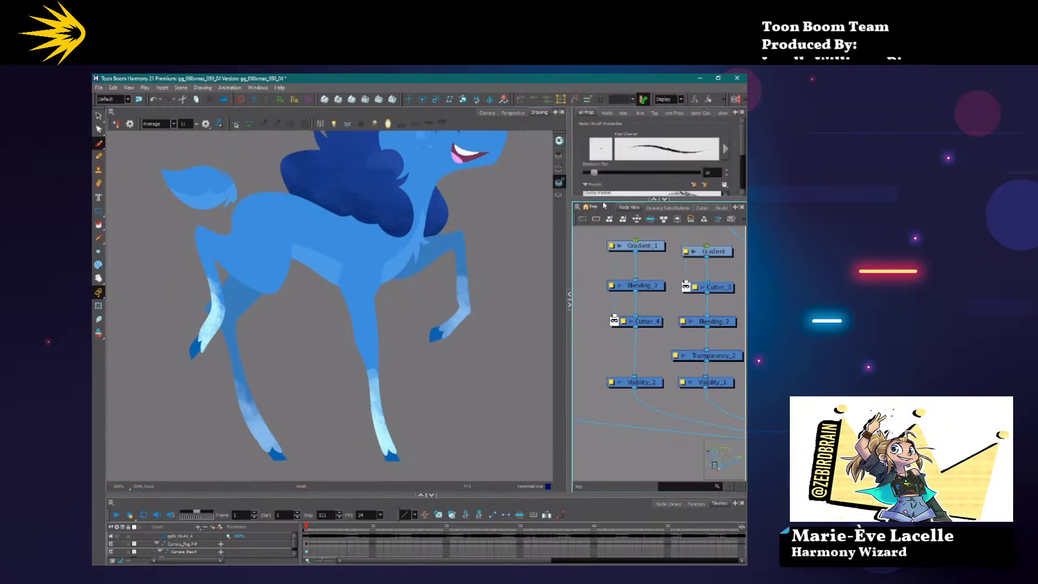
{"action": "left_click_drag", "start_coordinate": [602, 200], "coordinate": [613, 350]}
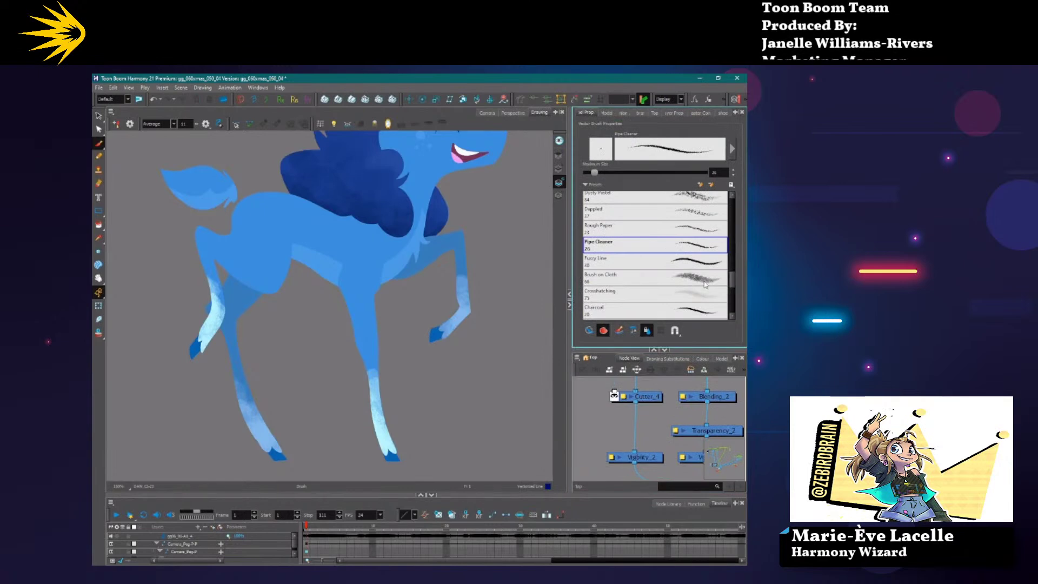
{"action": "scroll", "coordinate": [727, 310], "scroll_direction": "down", "scroll_amount": 1}
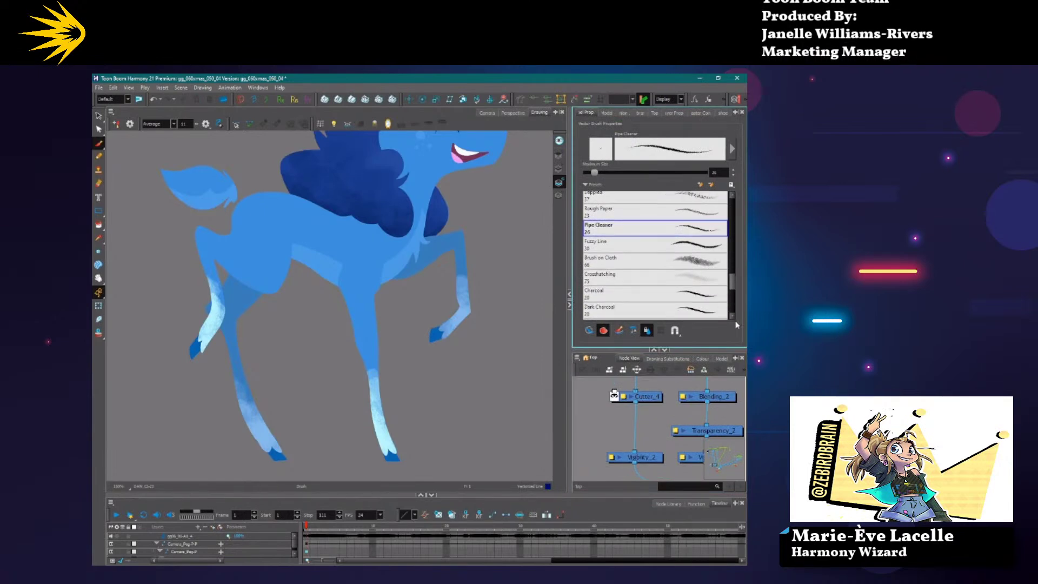
{"action": "scroll", "coordinate": [737, 325], "scroll_direction": "down", "scroll_amount": 5}
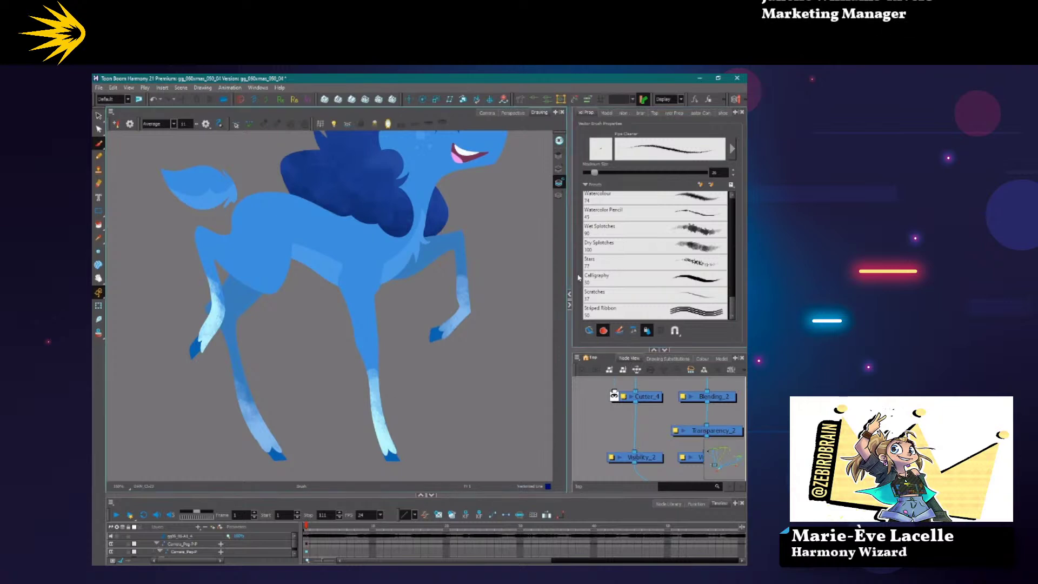
{"action": "left_click", "coordinate": [635, 248]}
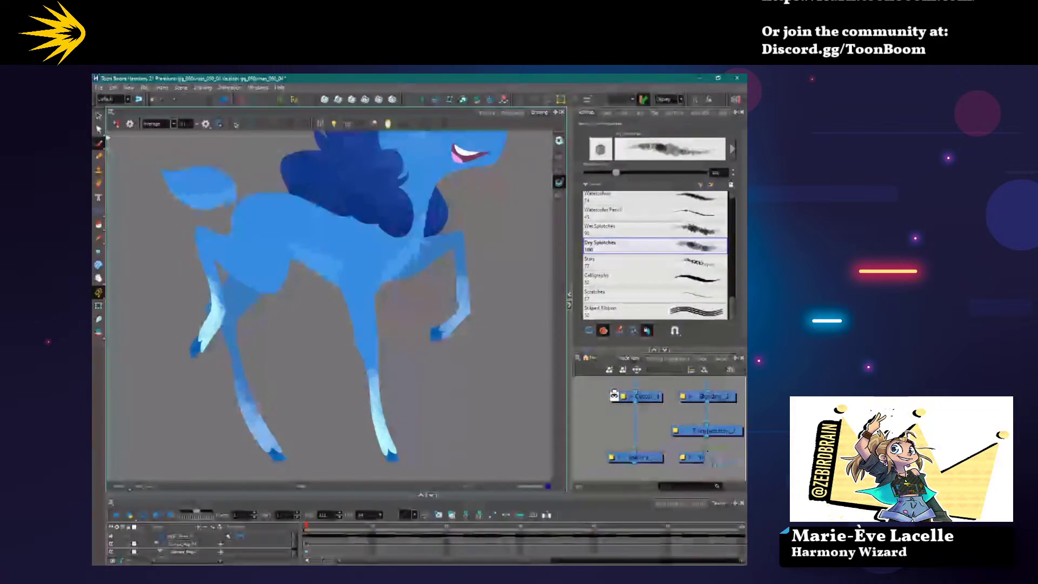
Switch from the Brush to the Stencil Brush and set it to Overlay Brush Mode.
{"action": "left_click_drag", "start_coordinate": [98, 144], "coordinate": [110, 154]}
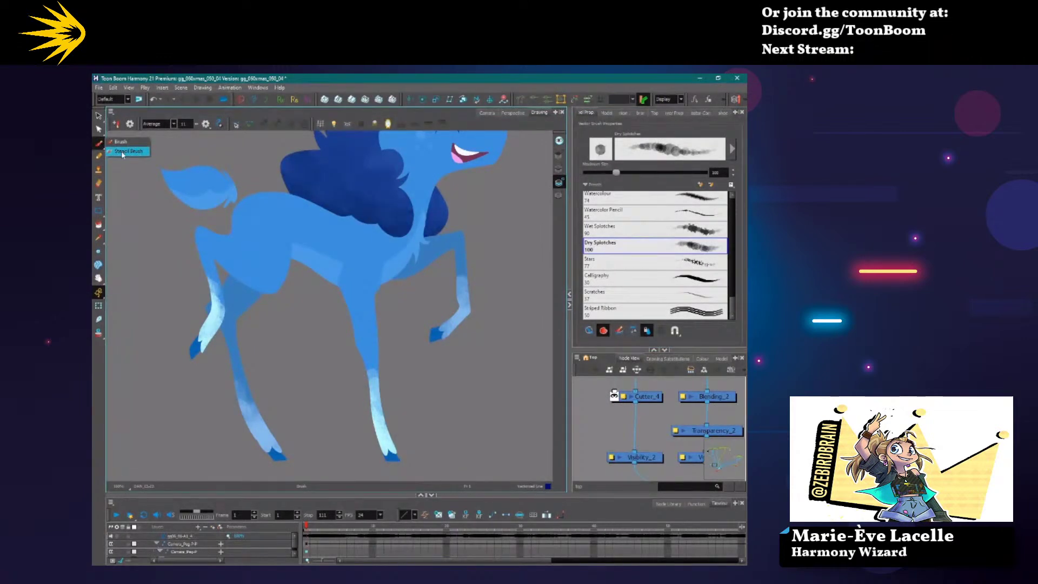
{"action": "left_click_drag", "start_coordinate": [123, 154], "coordinate": [123, 152]}
{"action": "left_click", "coordinate": [589, 331]}
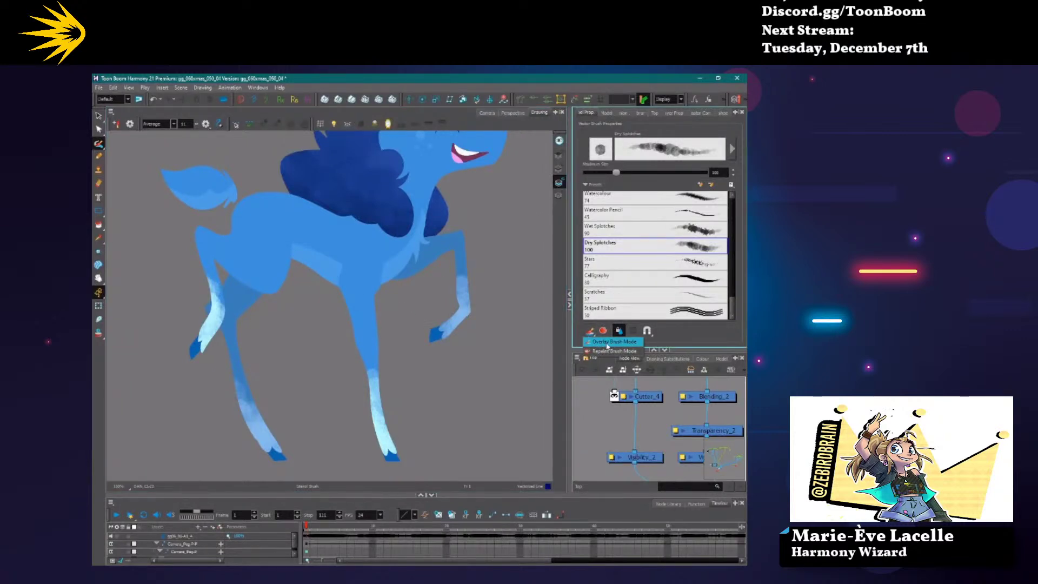
{"action": "left_click", "coordinate": [604, 342]}
Try Dry Splotches stencil strokes across the deer's body, mane and face, and undo them.
{"action": "mouse_move", "coordinate": [485, 268]}
{"action": "left_mouse_down"}
{"action": "mouse_move", "coordinate": [409, 251]}
{"action": "mouse_move", "coordinate": [250, 245]}
{"action": "mouse_move", "coordinate": [131, 293]}
{"action": "mouse_move", "coordinate": [136, 273]}
{"action": "left_mouse_up"}
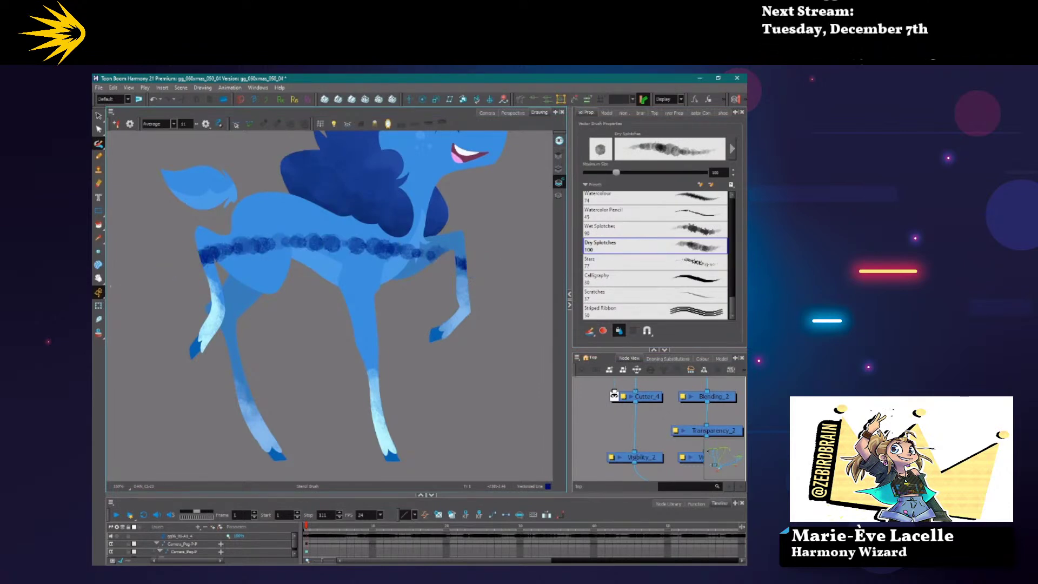
{"action": "left_click", "coordinate": [154, 99]}
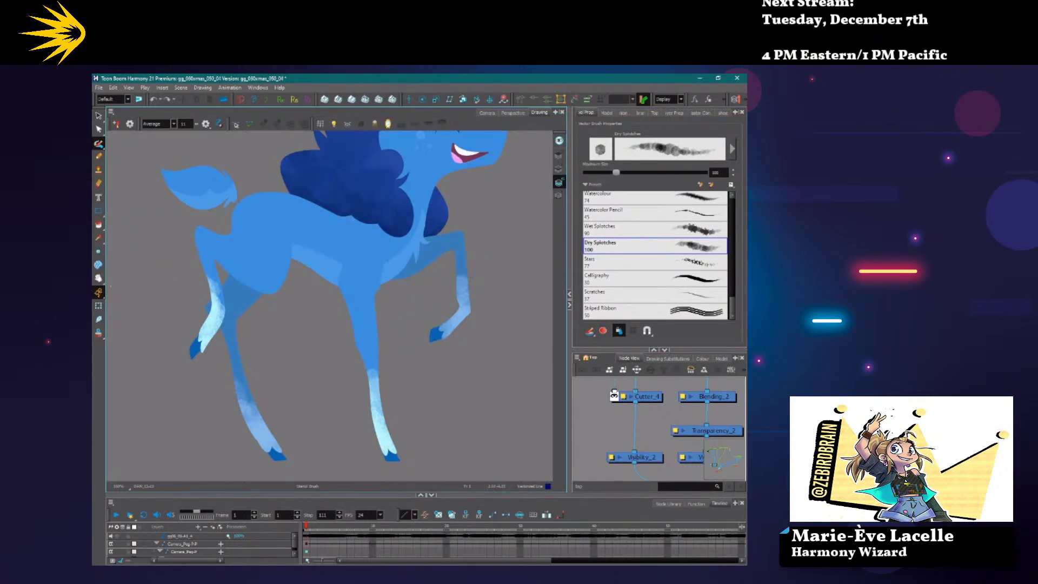
{"action": "left_click_drag", "start_coordinate": [390, 325], "coordinate": [412, 431]}
{"action": "mouse_move", "coordinate": [433, 184]}
{"action": "left_mouse_down"}
{"action": "mouse_move", "coordinate": [504, 272]}
{"action": "mouse_move", "coordinate": [378, 258]}
{"action": "mouse_move", "coordinate": [346, 330]}
{"action": "left_mouse_up"}
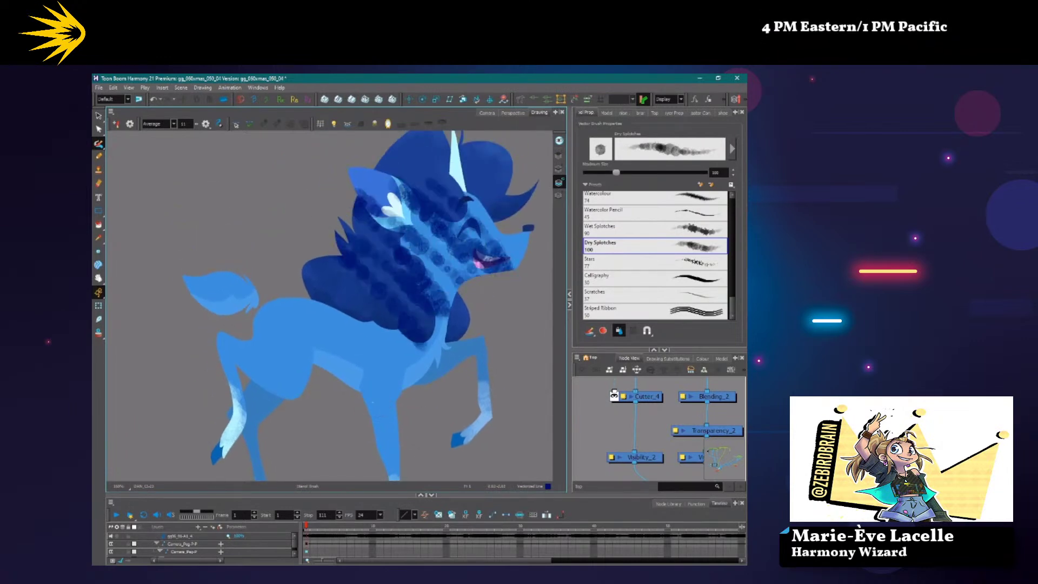
{"action": "key", "text": "ctrl+z"}
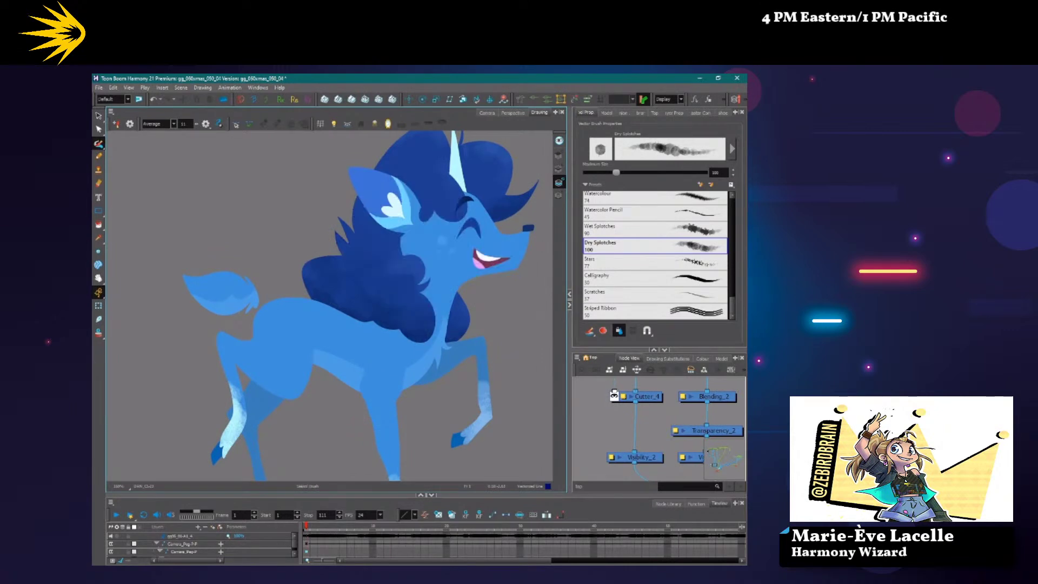
{"action": "mouse_move", "coordinate": [516, 244]}
{"action": "left_mouse_down"}
{"action": "mouse_move", "coordinate": [457, 199]}
{"action": "mouse_move", "coordinate": [378, 216]}
{"action": "mouse_move", "coordinate": [441, 330]}
{"action": "left_mouse_up"}
{"action": "key", "text": "ctrl+z"}
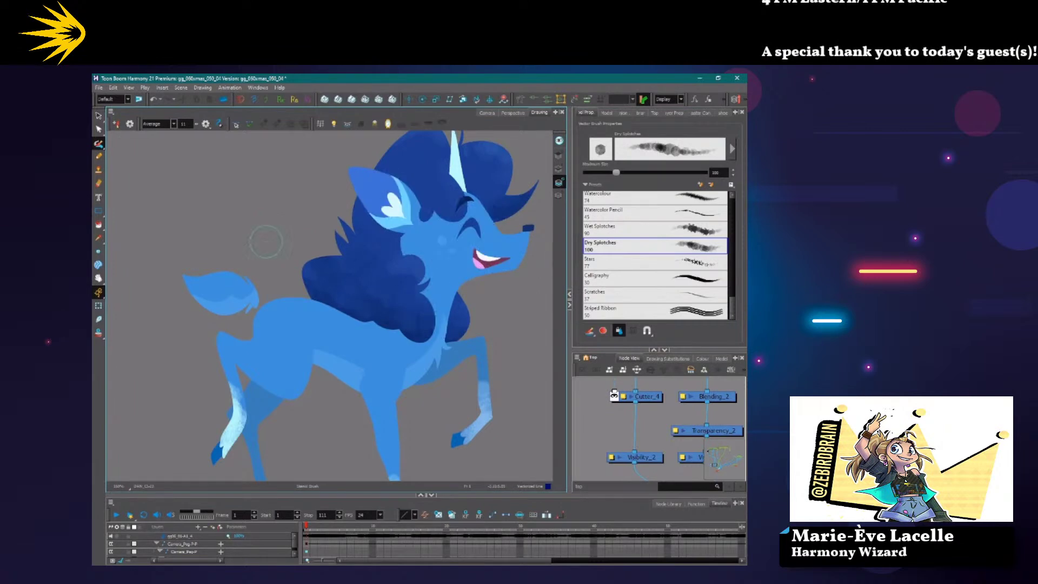
Open the Colour view, select the palette with the deer's colours and enlarge its swatch list.
{"action": "left_click", "coordinate": [703, 358]}
{"action": "left_click_drag", "start_coordinate": [659, 349], "coordinate": [658, 244]}
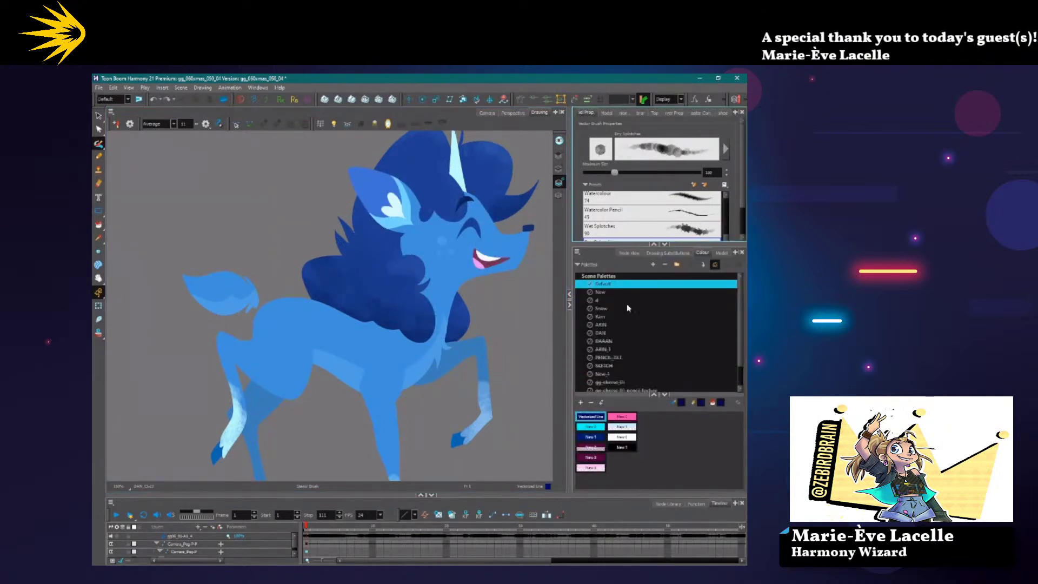
{"action": "left_click", "coordinate": [599, 300]}
{"action": "left_click", "coordinate": [599, 308]}
{"action": "left_click", "coordinate": [601, 316]}
{"action": "left_click", "coordinate": [600, 325]}
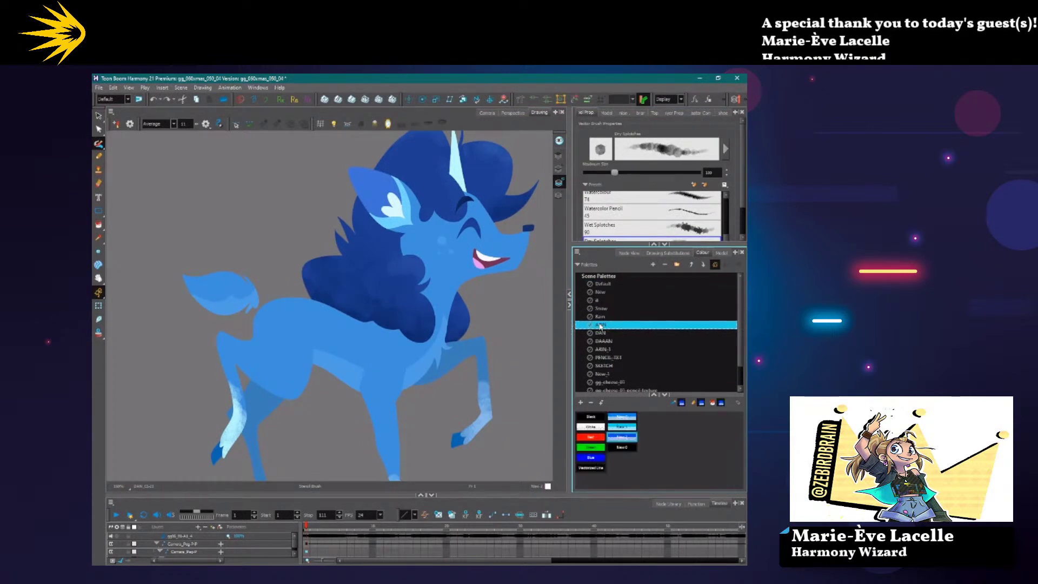
{"action": "left_click", "coordinate": [601, 332]}
{"action": "left_click_drag", "start_coordinate": [588, 381], "coordinate": [587, 275]}
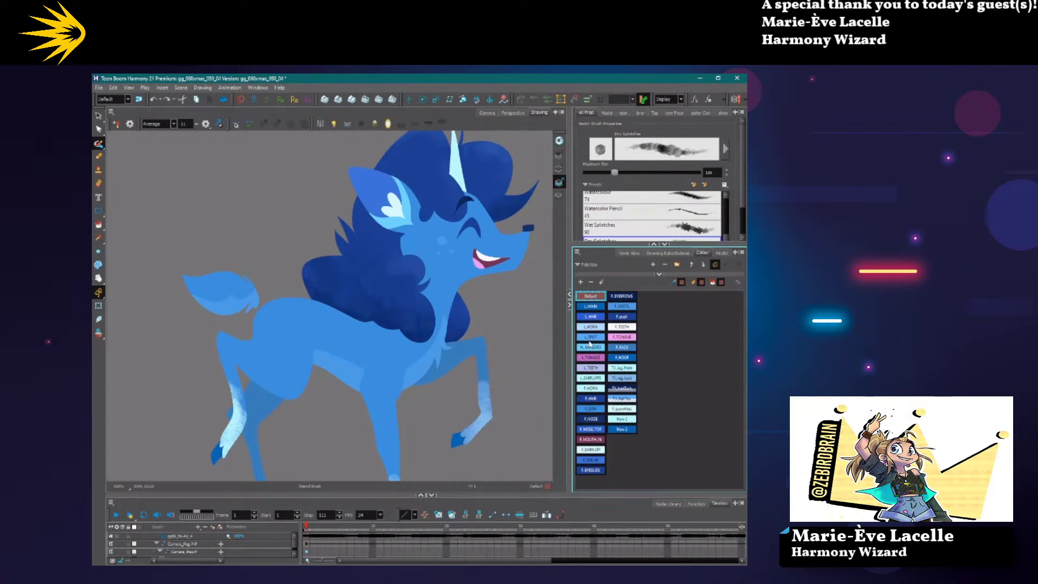
Select all swatches in the deer's palette and protect their colours.
{"action": "left_click", "coordinate": [622, 429], "text": "shift"}
{"action": "right_click", "coordinate": [595, 376]}
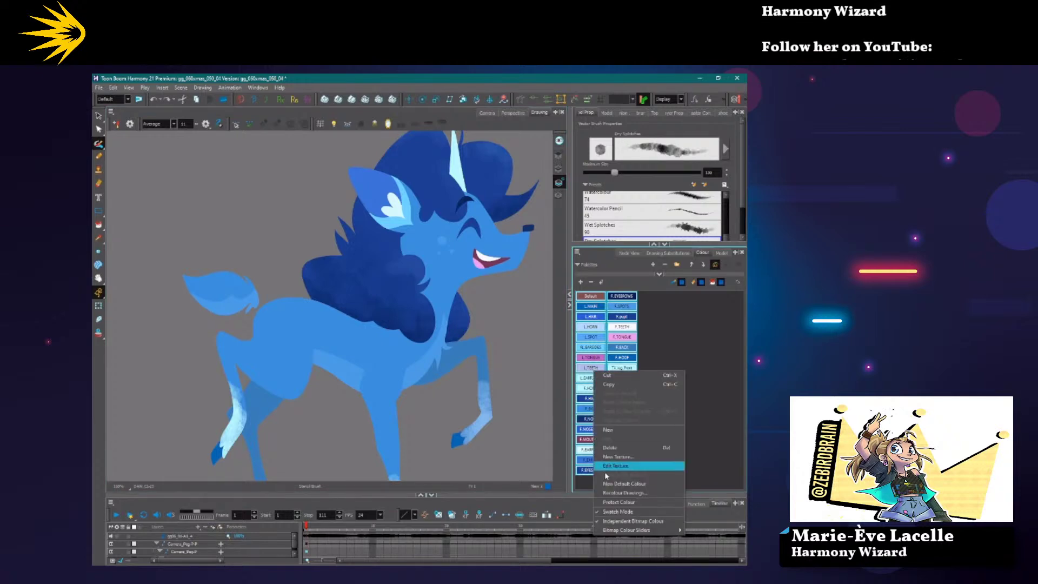
{"action": "left_click", "coordinate": [605, 503]}
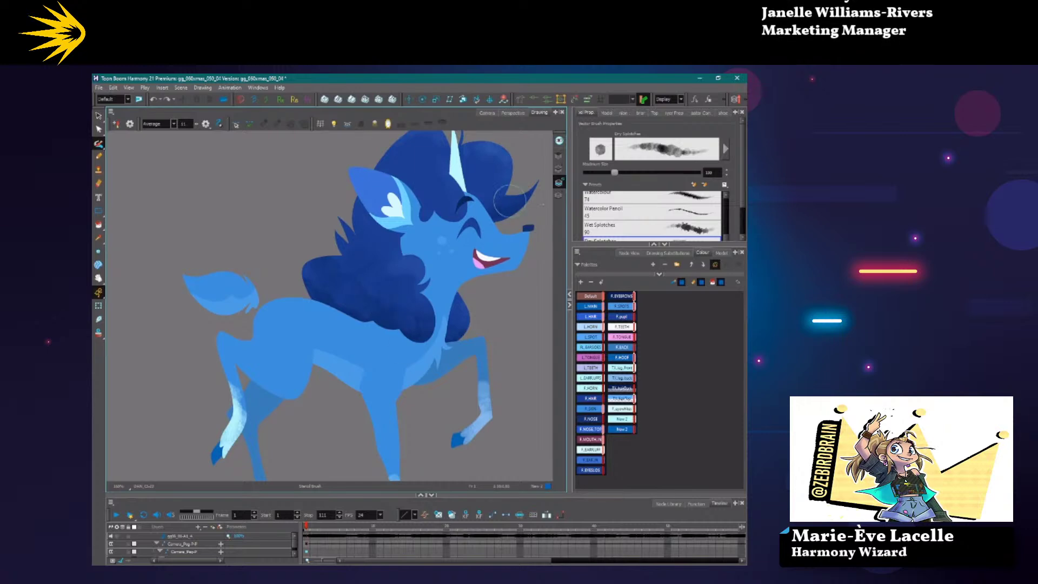
{"action": "right_click", "coordinate": [592, 319]}
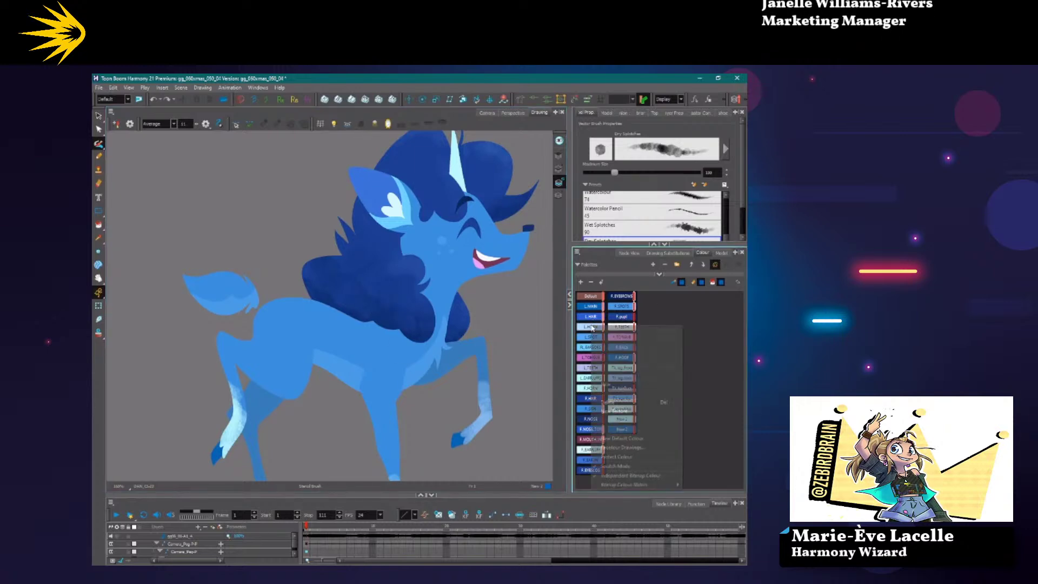
{"action": "left_click", "coordinate": [705, 369]}
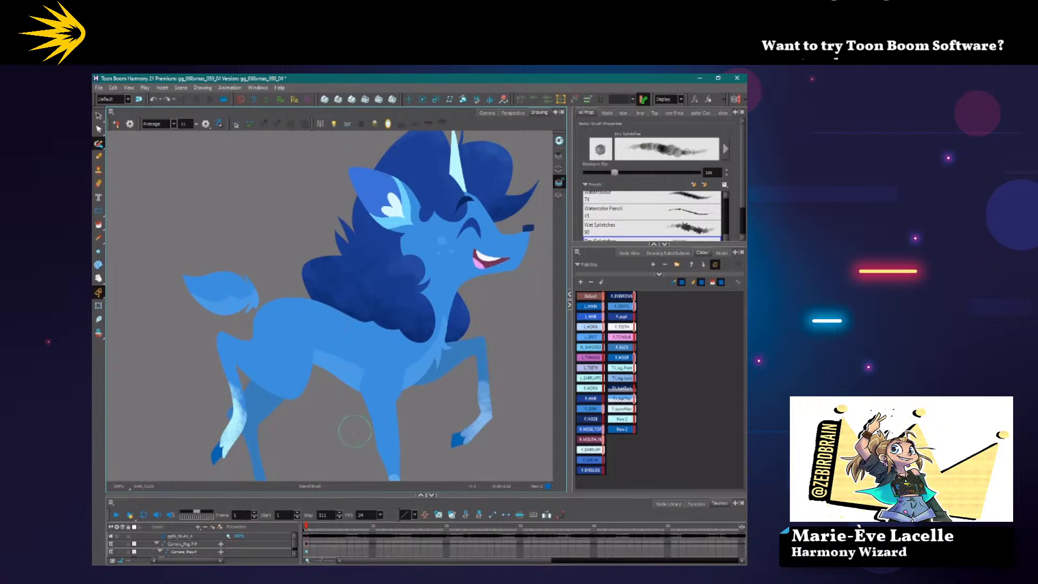
Try to paint a stencil stroke over the deer's protected belly and leg colours.
{"action": "scroll", "coordinate": [338, 408], "scroll_direction": "down", "scroll_amount": 1}
{"action": "left_click_drag", "start_coordinate": [338, 407], "coordinate": [370, 398]}
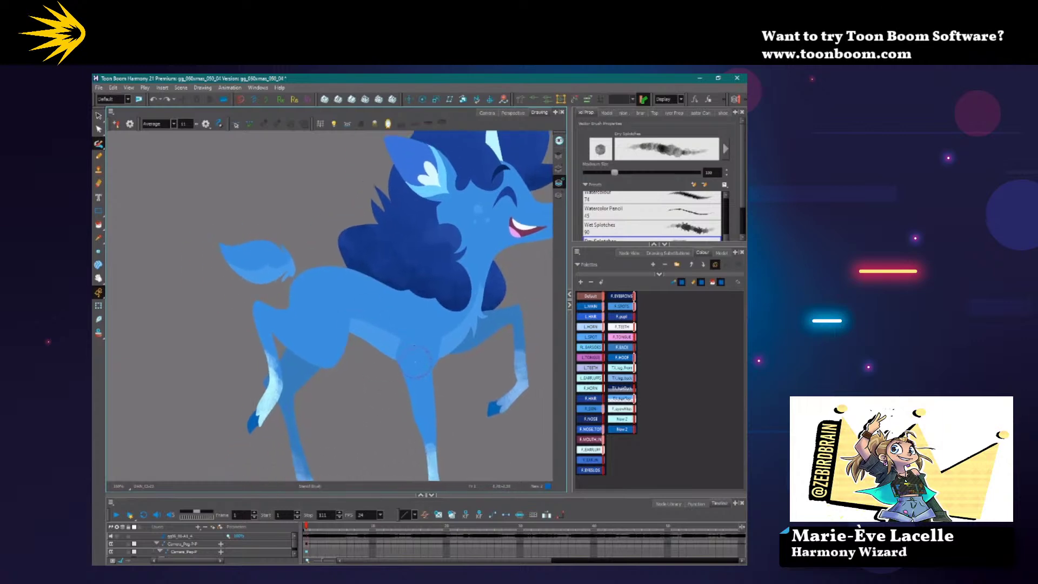
{"action": "mouse_move", "coordinate": [389, 352]}
{"action": "left_mouse_down"}
{"action": "mouse_move", "coordinate": [476, 325]}
{"action": "mouse_move", "coordinate": [329, 372]}
{"action": "left_mouse_up"}
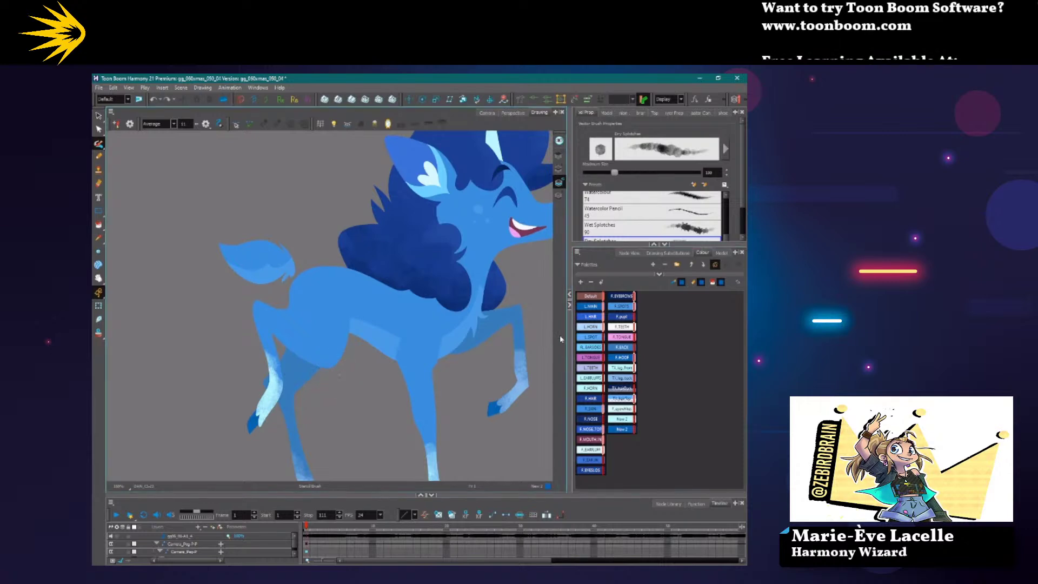
Remove the colour protection from the F_SPOTS swatch only.
{"action": "left_click", "coordinate": [591, 338]}
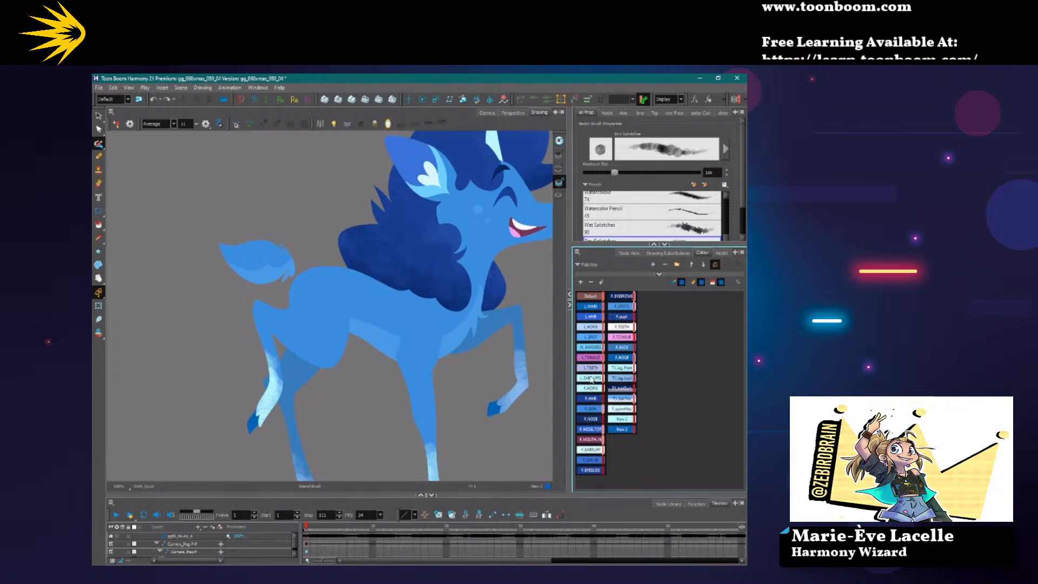
{"action": "left_click", "coordinate": [620, 306]}
{"action": "right_click", "coordinate": [620, 309]}
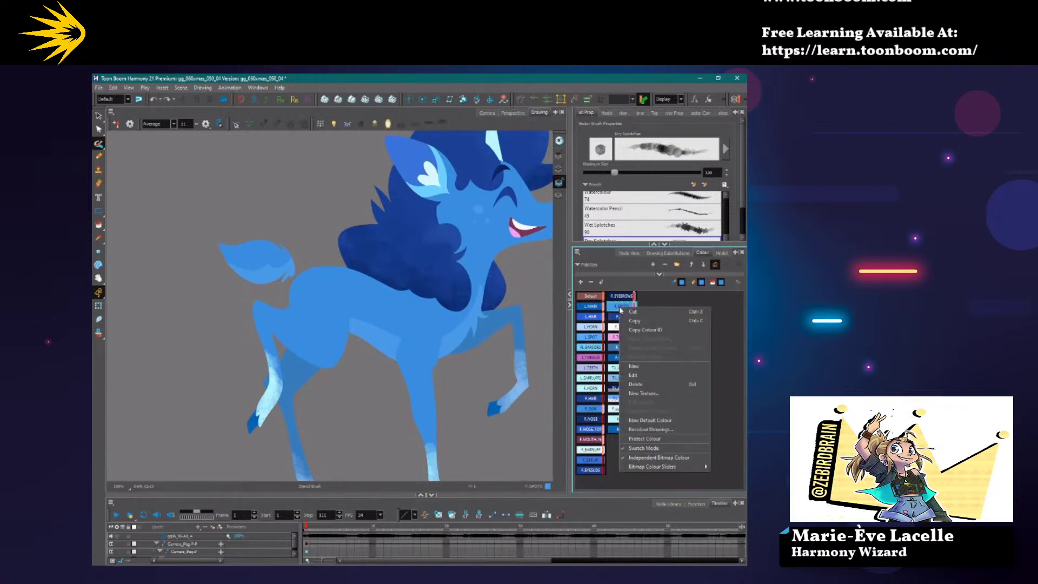
{"action": "left_click", "coordinate": [630, 439]}
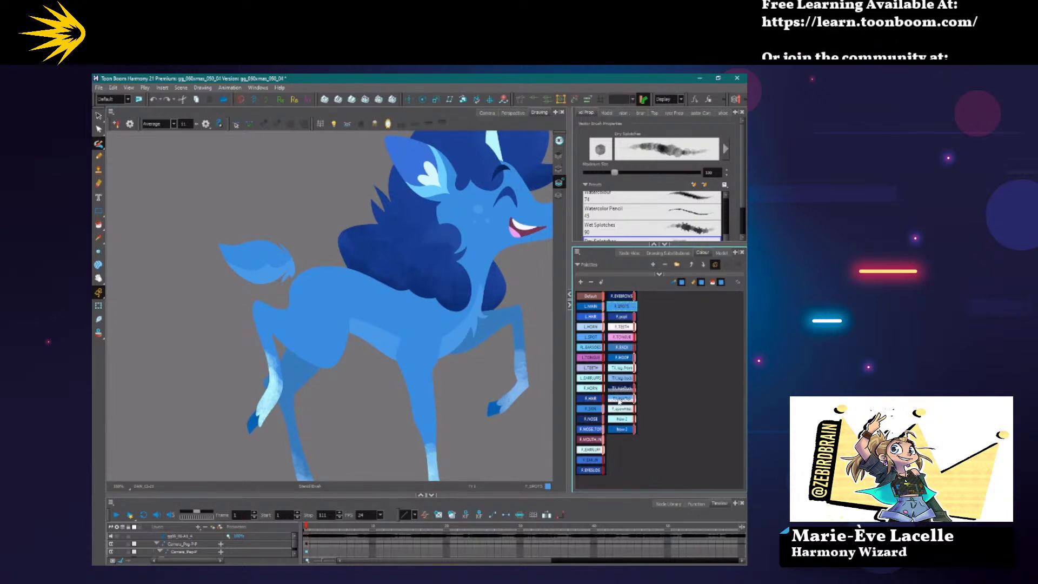
Add a new colour swatch to the deer's palette and make it a pale lavender.
{"action": "left_click", "coordinate": [580, 281]}
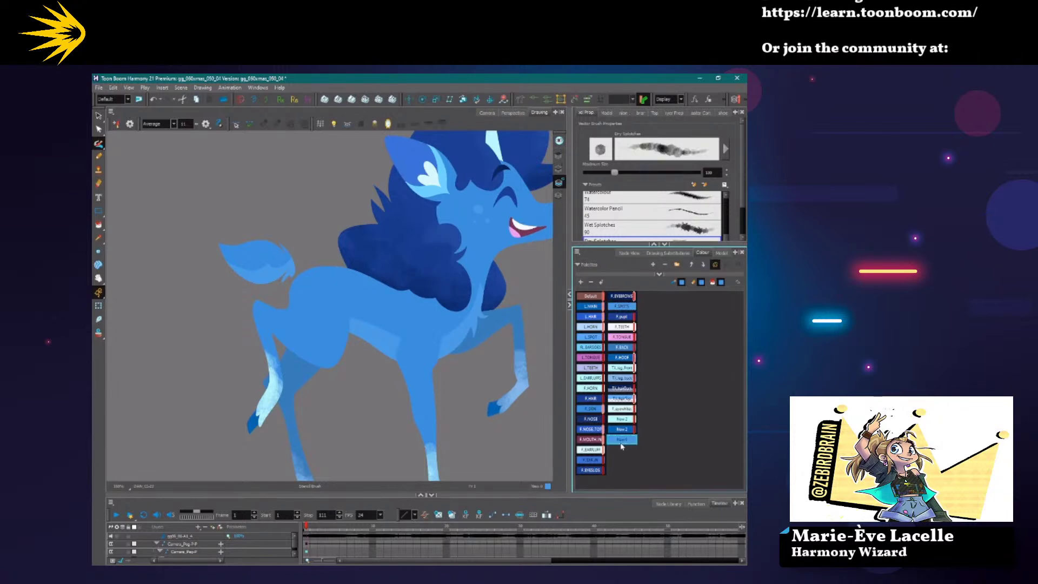
{"action": "double_click", "coordinate": [622, 439]}
{"action": "left_click", "coordinate": [421, 258]}
{"action": "left_click", "coordinate": [424, 266]}
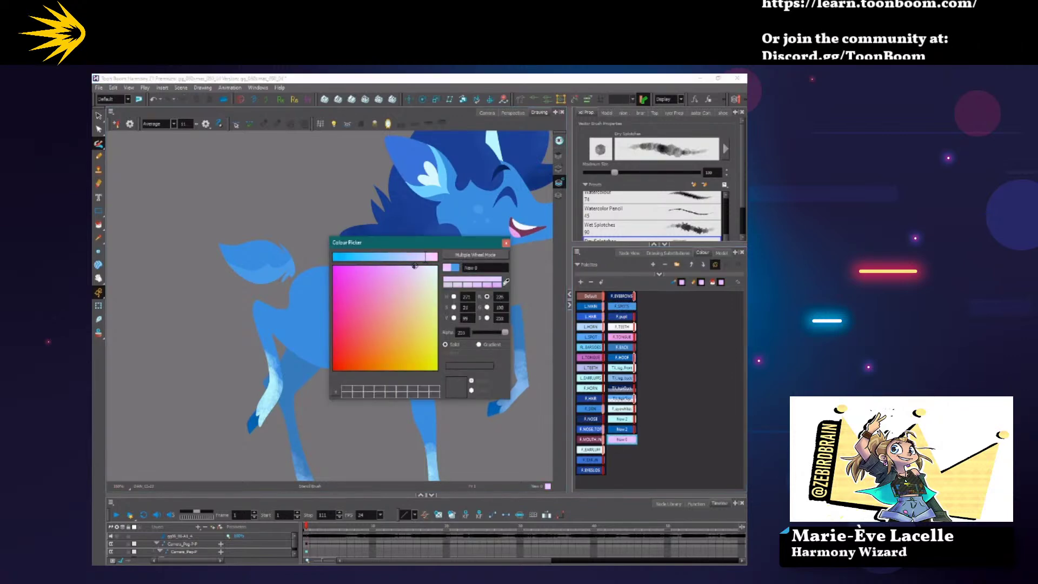
{"action": "left_click", "coordinate": [505, 243]}
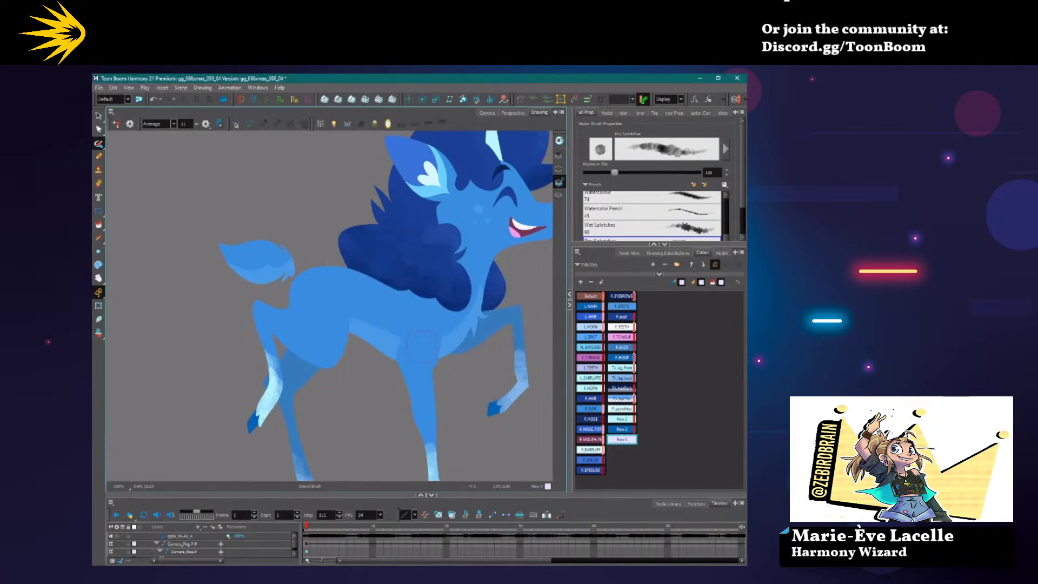
Try a pale lavender stencil stroke across the deer's chest and belly, and undo it.
{"action": "mouse_move", "coordinate": [483, 262]}
{"action": "left_mouse_down"}
{"action": "mouse_move", "coordinate": [458, 327]}
{"action": "mouse_move", "coordinate": [433, 336]}
{"action": "mouse_move", "coordinate": [317, 319]}
{"action": "left_mouse_up"}
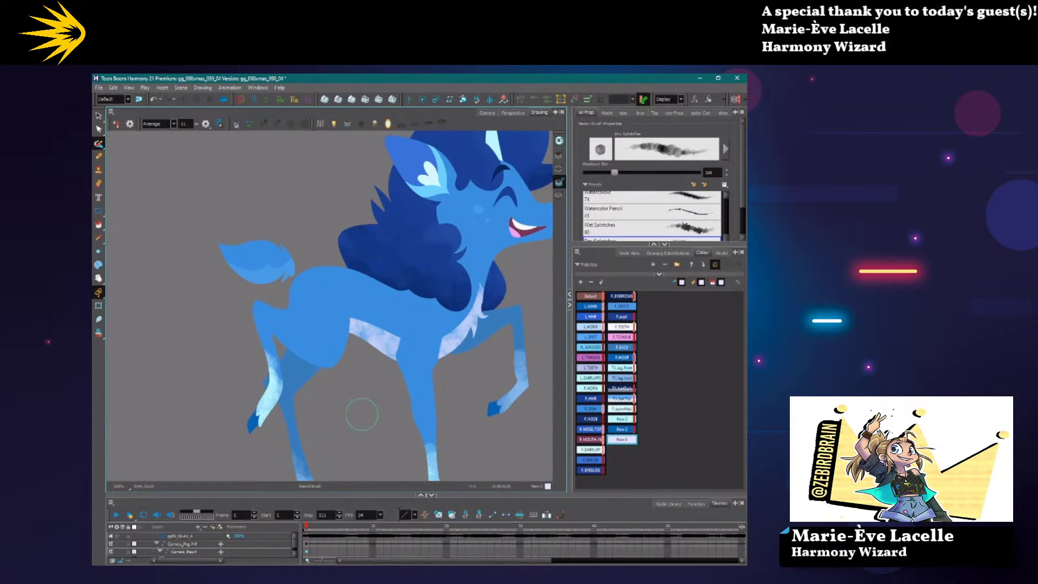
{"action": "key", "text": "alt+s"}
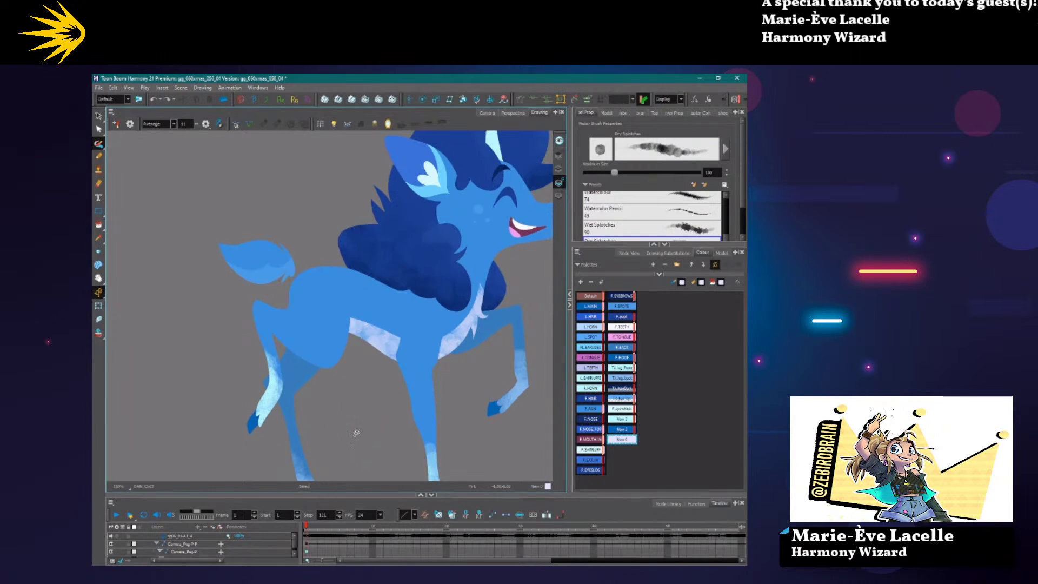
{"action": "mouse_move", "coordinate": [354, 432]}
{"action": "left_mouse_down"}
{"action": "mouse_move", "coordinate": [329, 424]}
{"action": "mouse_move", "coordinate": [362, 398]}
{"action": "mouse_move", "coordinate": [322, 417]}
{"action": "left_mouse_up"}
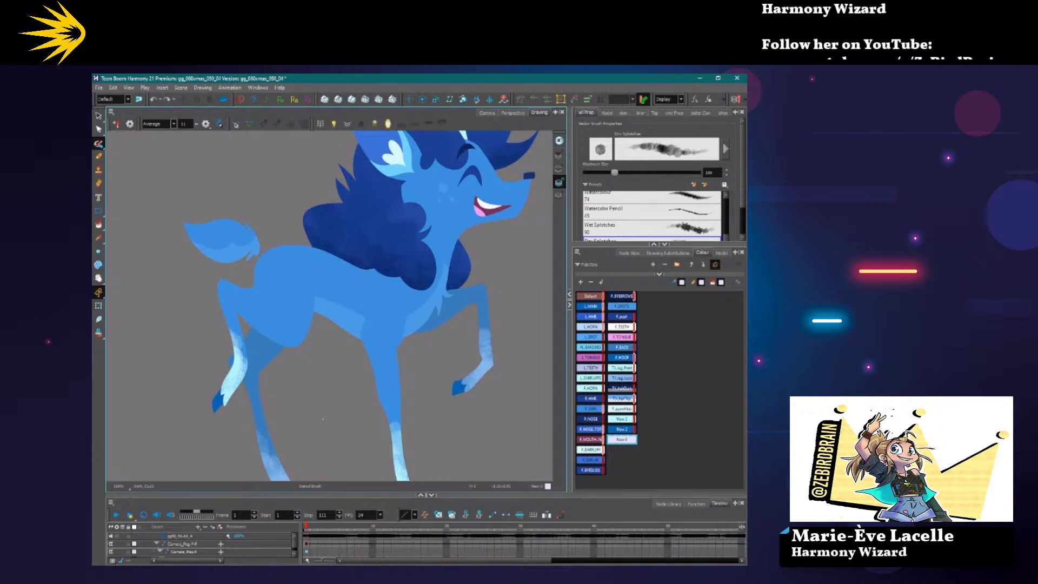
{"action": "mouse_move", "coordinate": [342, 242]}
{"action": "left_mouse_down"}
{"action": "mouse_move", "coordinate": [353, 345]}
{"action": "mouse_move", "coordinate": [330, 328]}
{"action": "left_mouse_up"}
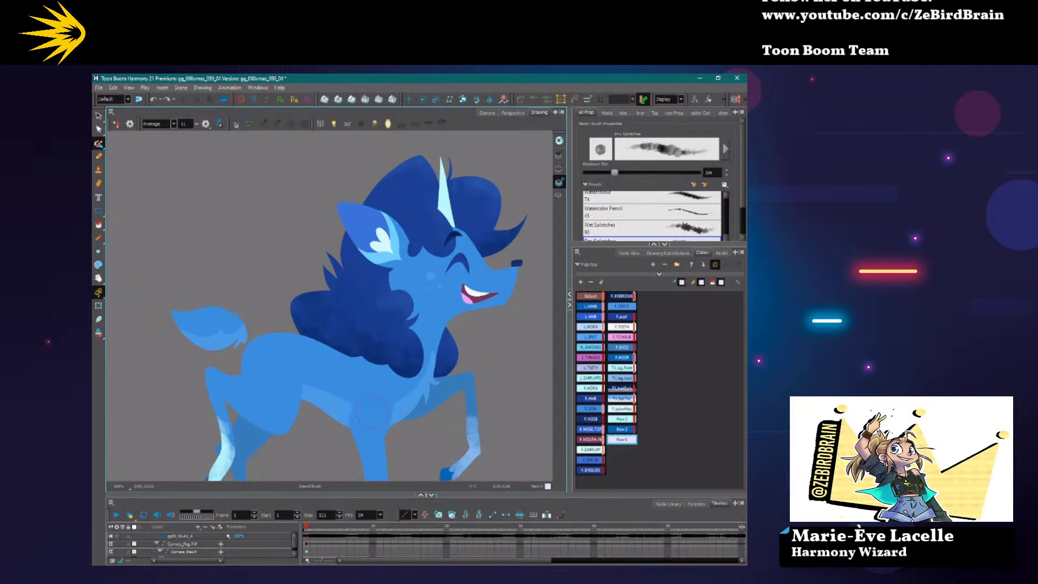
{"action": "mouse_move", "coordinate": [316, 387]}
{"action": "left_mouse_down"}
{"action": "mouse_move", "coordinate": [299, 353]}
{"action": "mouse_move", "coordinate": [285, 357]}
{"action": "left_mouse_up"}
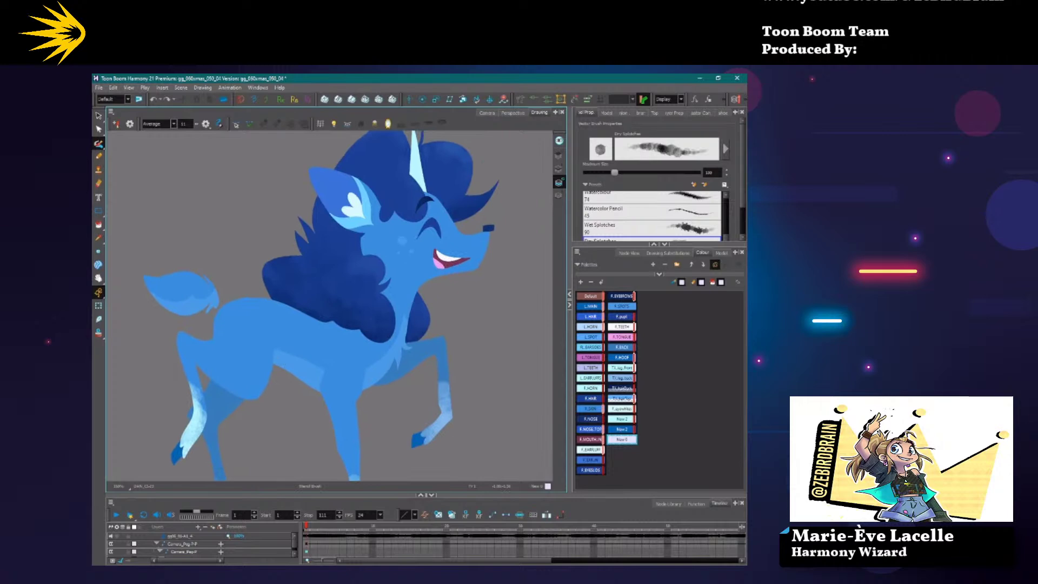
{"action": "left_click_drag", "start_coordinate": [308, 415], "coordinate": [277, 429]}
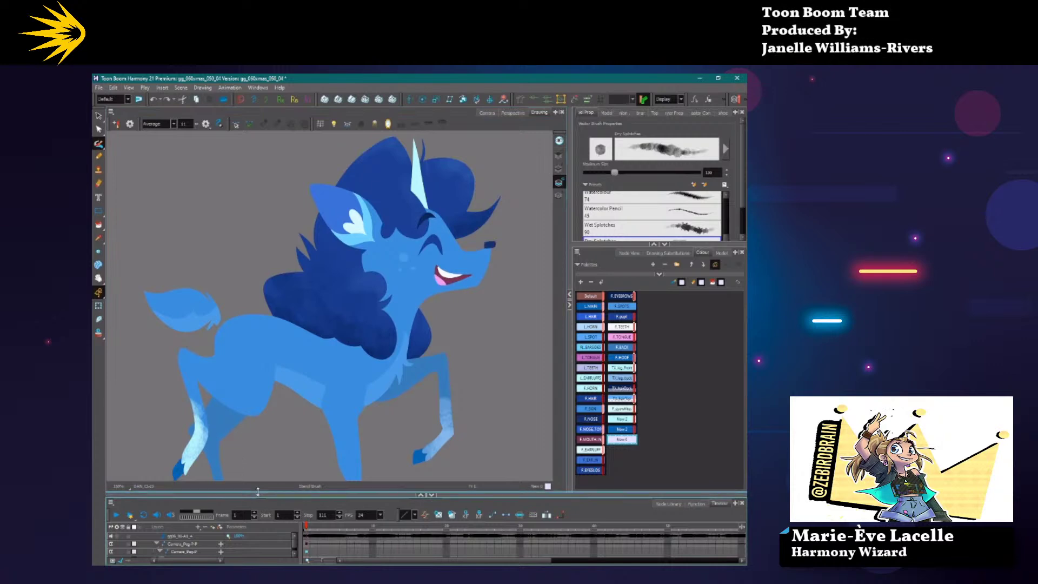
{"action": "left_click_drag", "start_coordinate": [258, 495], "coordinate": [260, 472]}
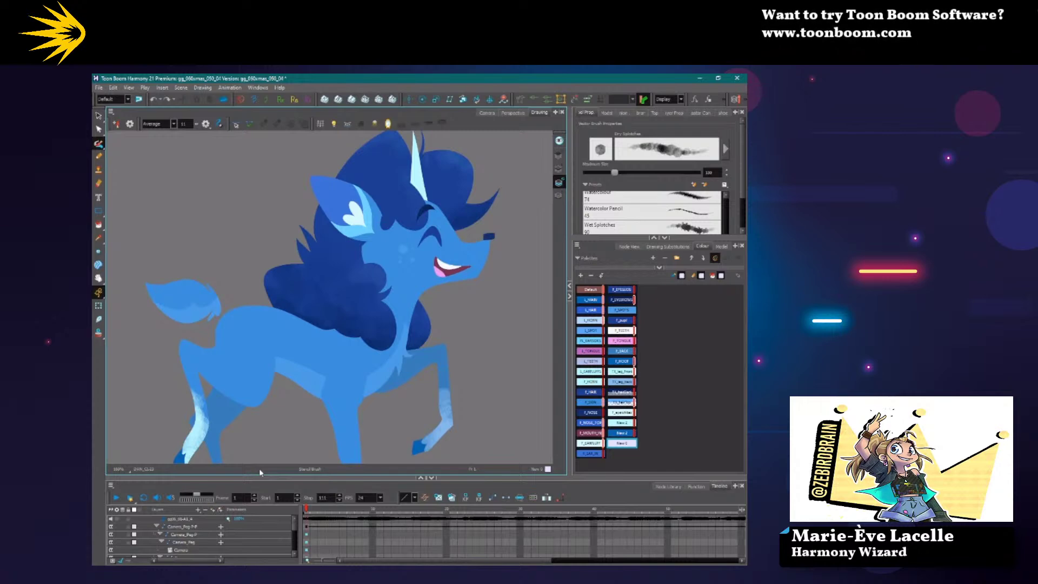
{"action": "scroll", "coordinate": [385, 373], "scroll_direction": "down", "scroll_amount": 2}
{"action": "scroll", "coordinate": [376, 367], "scroll_direction": "up", "scroll_amount": 1}
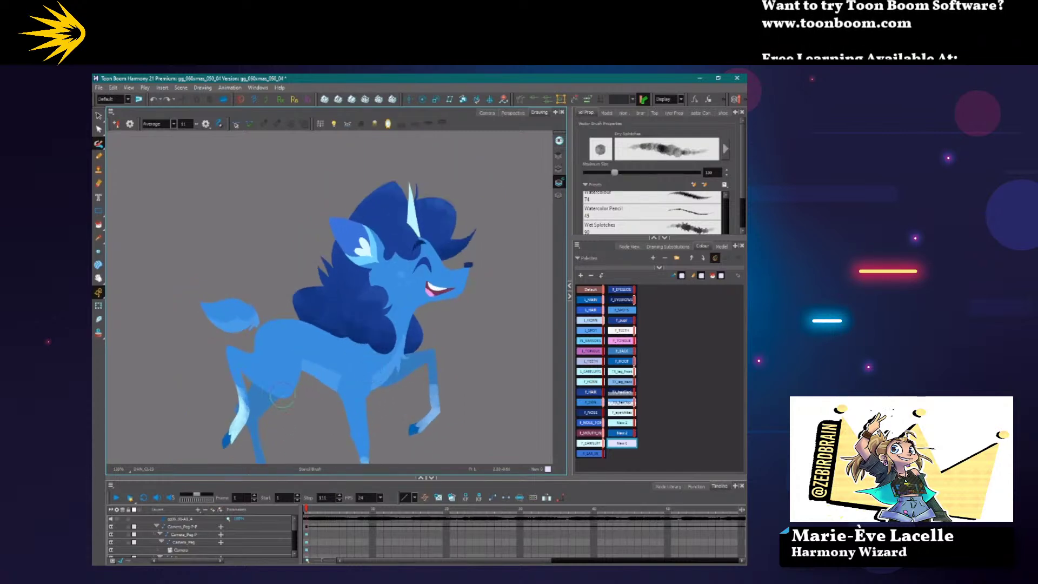
{"action": "scroll", "coordinate": [257, 405], "scroll_direction": "up", "scroll_amount": 1}
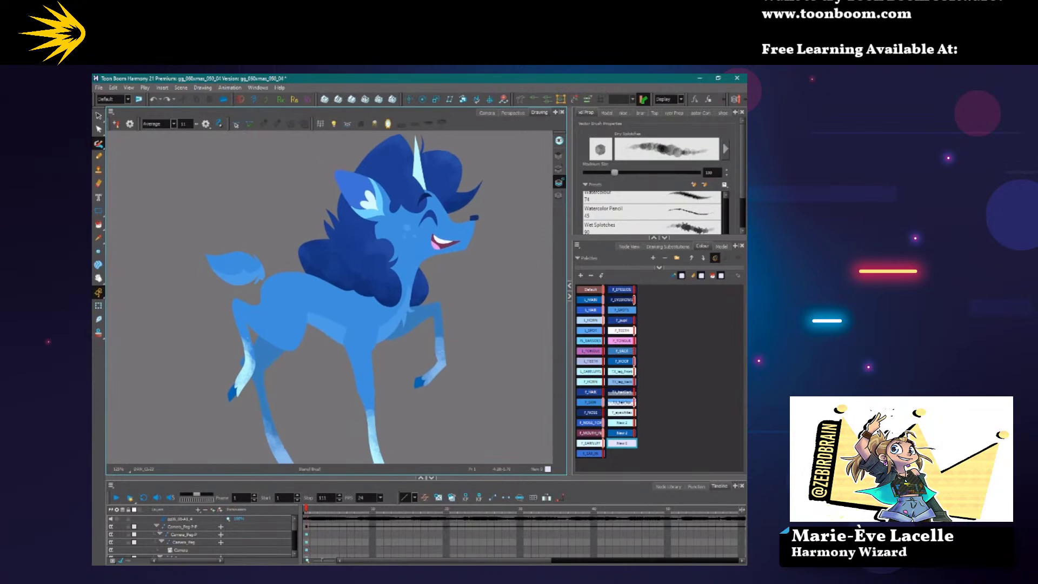
{"action": "scroll", "coordinate": [286, 386], "scroll_direction": "down", "scroll_amount": 1}
{"action": "left_click_drag", "start_coordinate": [258, 397], "coordinate": [262, 366]}
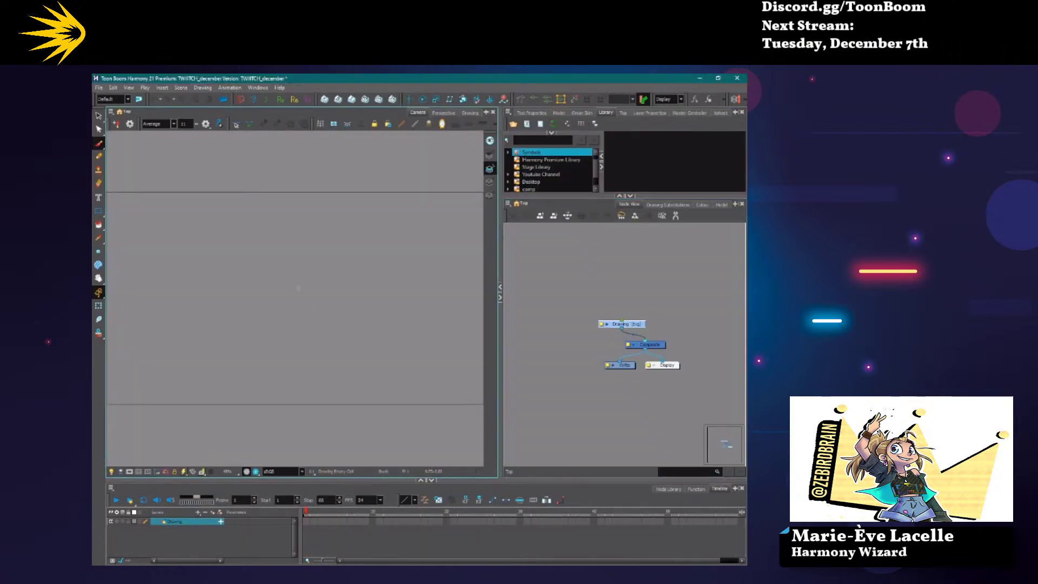
Show the TWITCH_december colour palette and try a black brush stroke across the empty drawing.
{"action": "left_click", "coordinate": [631, 363]}
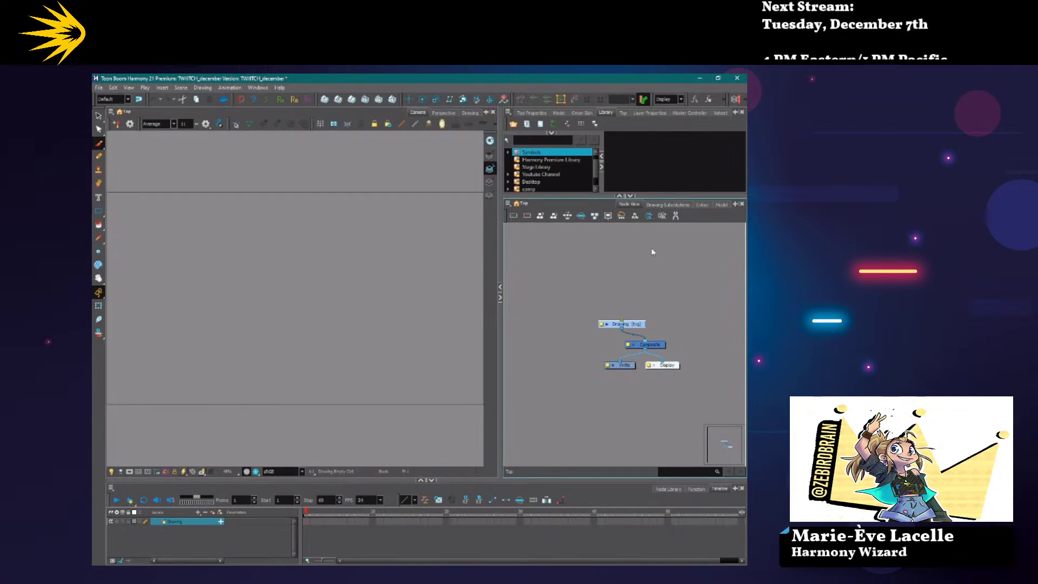
{"action": "left_click", "coordinate": [702, 205]}
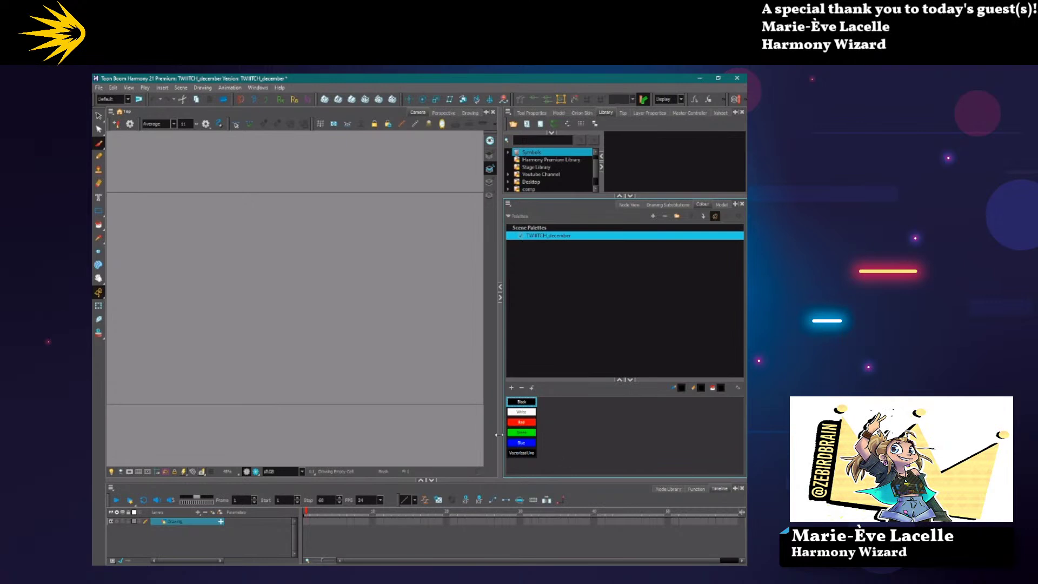
{"action": "mouse_move", "coordinate": [280, 227]}
{"action": "left_mouse_down"}
{"action": "mouse_move", "coordinate": [457, 322]}
{"action": "mouse_move", "coordinate": [229, 200]}
{"action": "left_mouse_up"}
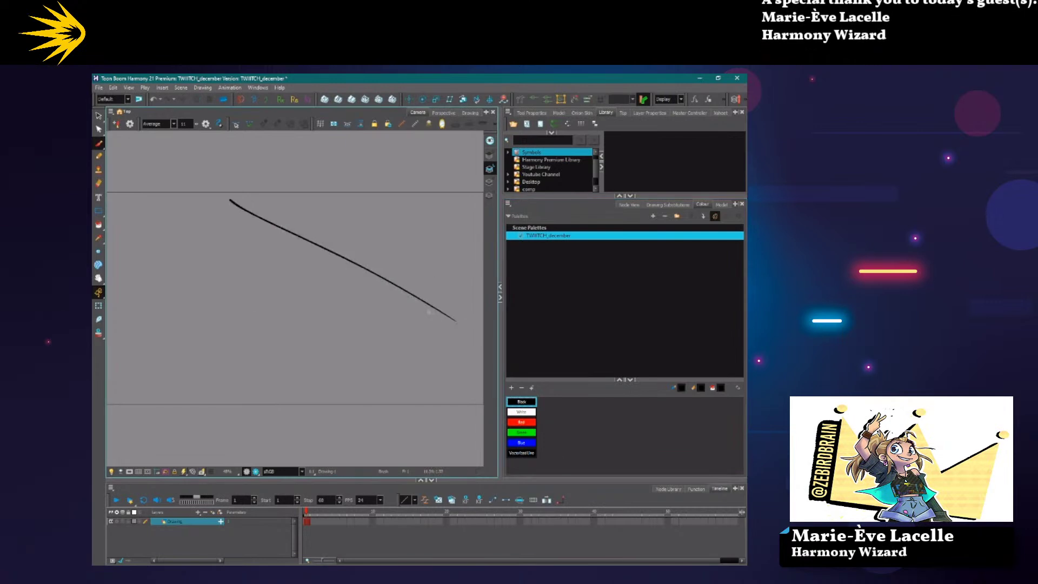
{"action": "left_click", "coordinate": [430, 338]}
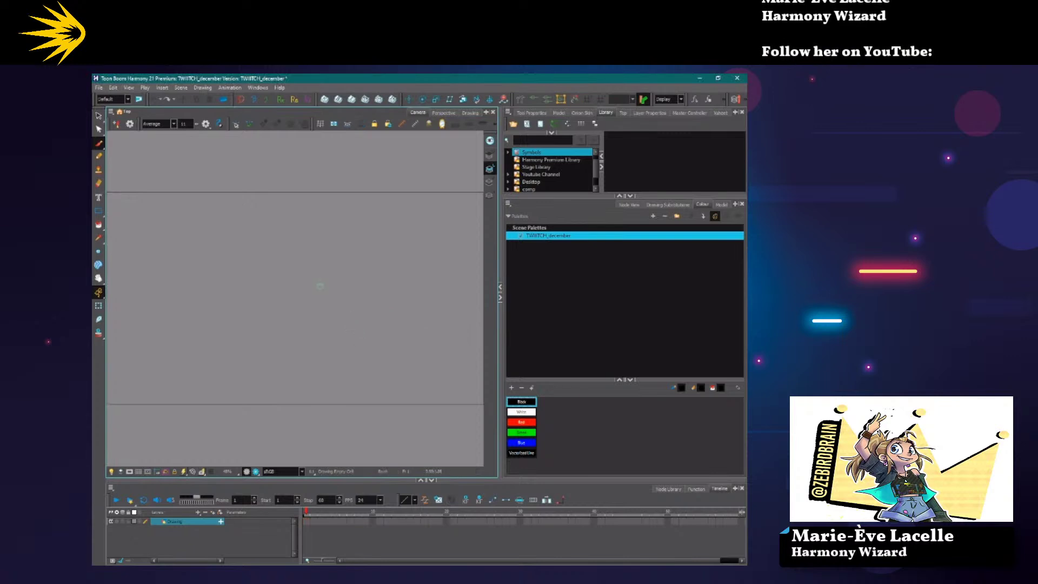
Widen the Camera view and draw a black candy cane outline with the brush.
{"action": "left_click_drag", "start_coordinate": [501, 303], "coordinate": [535, 303]}
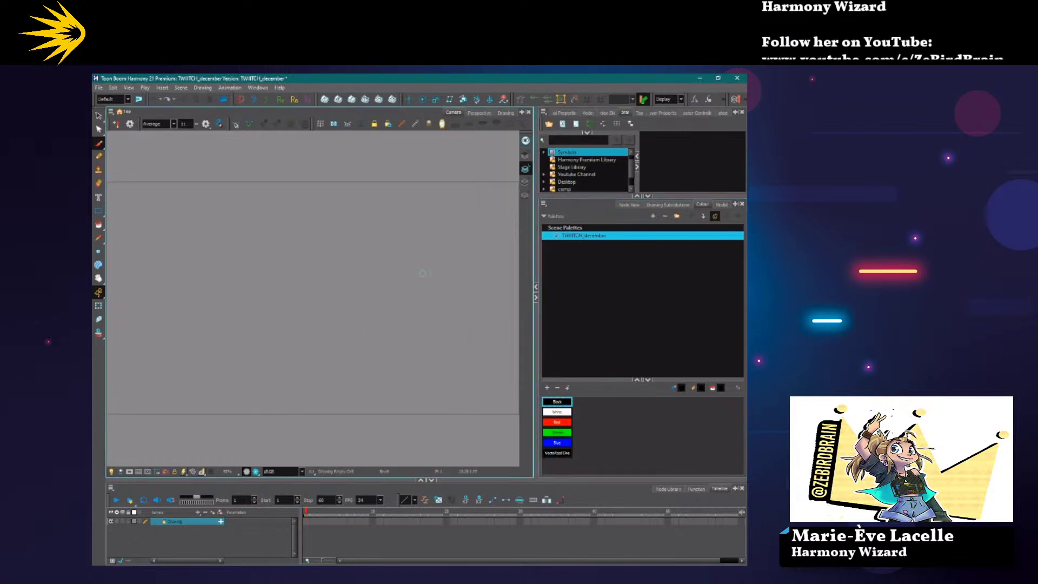
{"action": "scroll", "coordinate": [355, 311], "scroll_direction": "up", "scroll_amount": 1}
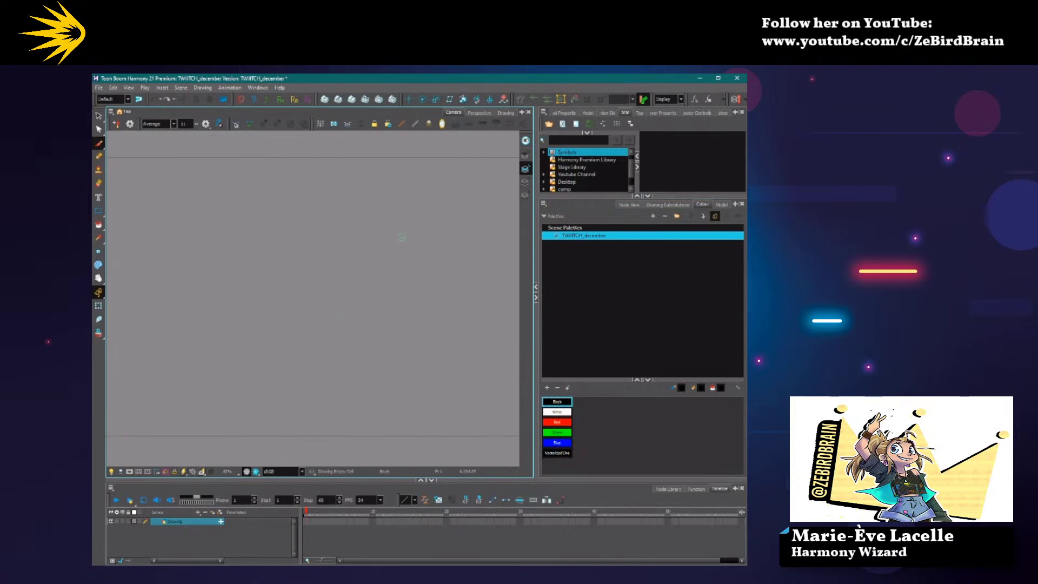
{"action": "mouse_move", "coordinate": [403, 244]}
{"action": "left_mouse_down"}
{"action": "mouse_move", "coordinate": [379, 190]}
{"action": "mouse_move", "coordinate": [322, 207]}
{"action": "mouse_move", "coordinate": [294, 273]}
{"action": "mouse_move", "coordinate": [262, 416]}
{"action": "mouse_move", "coordinate": [277, 420]}
{"action": "mouse_move", "coordinate": [334, 234]}
{"action": "mouse_move", "coordinate": [373, 217]}
{"action": "mouse_move", "coordinate": [389, 265]}
{"action": "mouse_move", "coordinate": [404, 239]}
{"action": "left_mouse_up"}
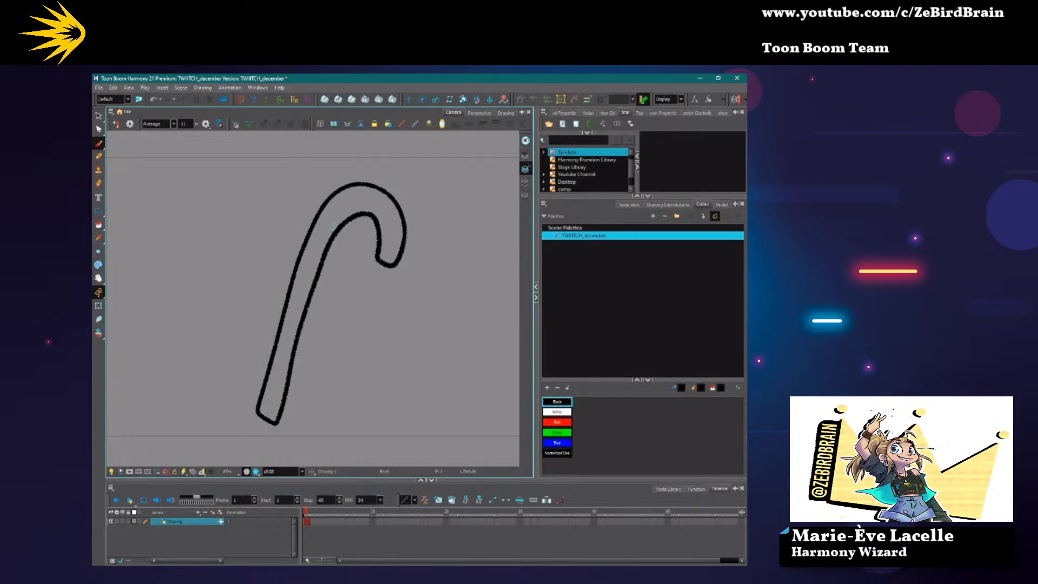
Try diagonal black stripes sloping from upper left to lower right across the candy cane, and undo them.
{"action": "mouse_move", "coordinate": [340, 224]}
{"action": "left_mouse_down"}
{"action": "mouse_move", "coordinate": [323, 206]}
{"action": "mouse_move", "coordinate": [312, 228]}
{"action": "mouse_move", "coordinate": [302, 200]}
{"action": "left_mouse_up"}
{"action": "key", "text": "ctrl+z"}
{"action": "key", "text": "ctrl+z"}
{"action": "left_click_drag", "start_coordinate": [343, 275], "coordinate": [282, 234]}
{"action": "left_click_drag", "start_coordinate": [336, 303], "coordinate": [270, 262]}
{"action": "left_click_drag", "start_coordinate": [327, 323], "coordinate": [259, 281]}
{"action": "left_click_drag", "start_coordinate": [326, 349], "coordinate": [245, 298]}
{"action": "key", "text": "ctrl+z"}
{"action": "key", "text": "ctrl+z"}
{"action": "key", "text": "ctrl+z"}
{"action": "key", "text": "ctrl+z"}
{"action": "key", "text": "ctrl+z"}
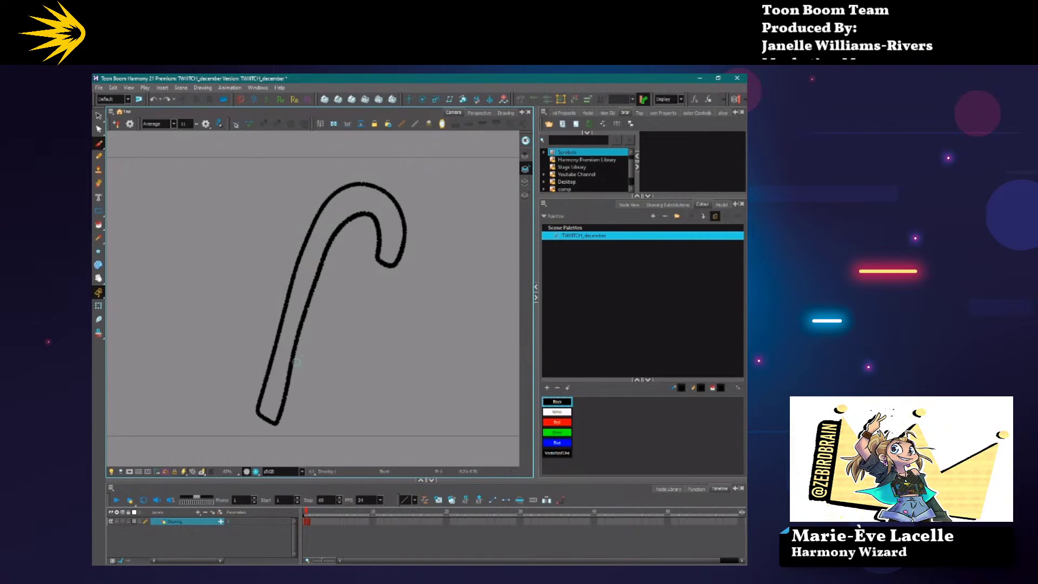
Draw black stripes along the candy cane, rising from lower left to upper right on its stem and following the hook's curve.
{"action": "left_click_drag", "start_coordinate": [326, 339], "coordinate": [233, 399]}
{"action": "left_click_drag", "start_coordinate": [326, 318], "coordinate": [247, 375]}
{"action": "left_click_drag", "start_coordinate": [334, 292], "coordinate": [246, 348]}
{"action": "mouse_move", "coordinate": [343, 263]}
{"action": "left_mouse_down"}
{"action": "mouse_move", "coordinate": [252, 318]}
{"action": "mouse_move", "coordinate": [264, 277]}
{"action": "left_mouse_up"}
{"action": "mouse_move", "coordinate": [353, 229]}
{"action": "left_mouse_down"}
{"action": "mouse_move", "coordinate": [268, 244]}
{"action": "mouse_move", "coordinate": [325, 187]}
{"action": "mouse_move", "coordinate": [370, 231]}
{"action": "left_mouse_up"}
{"action": "left_click_drag", "start_coordinate": [409, 193], "coordinate": [364, 263]}
Cut off the stripe ends that overhang the candy cane's outline.
{"action": "left_click_drag", "start_coordinate": [97, 129], "coordinate": [135, 132]}
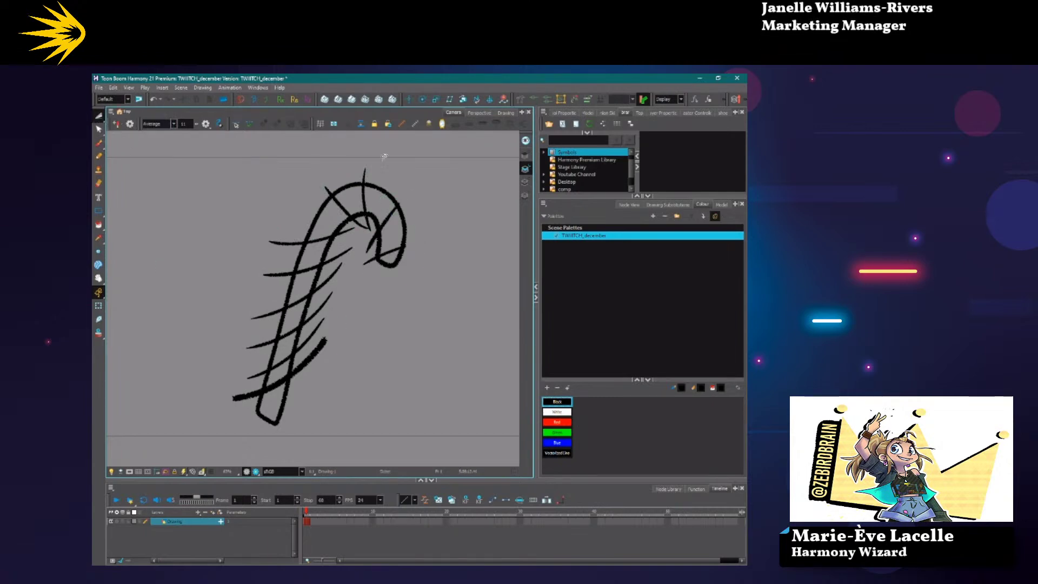
{"action": "mouse_move", "coordinate": [263, 325]}
{"action": "left_mouse_down"}
{"action": "mouse_move", "coordinate": [297, 256]}
{"action": "mouse_move", "coordinate": [303, 378]}
{"action": "left_mouse_up"}
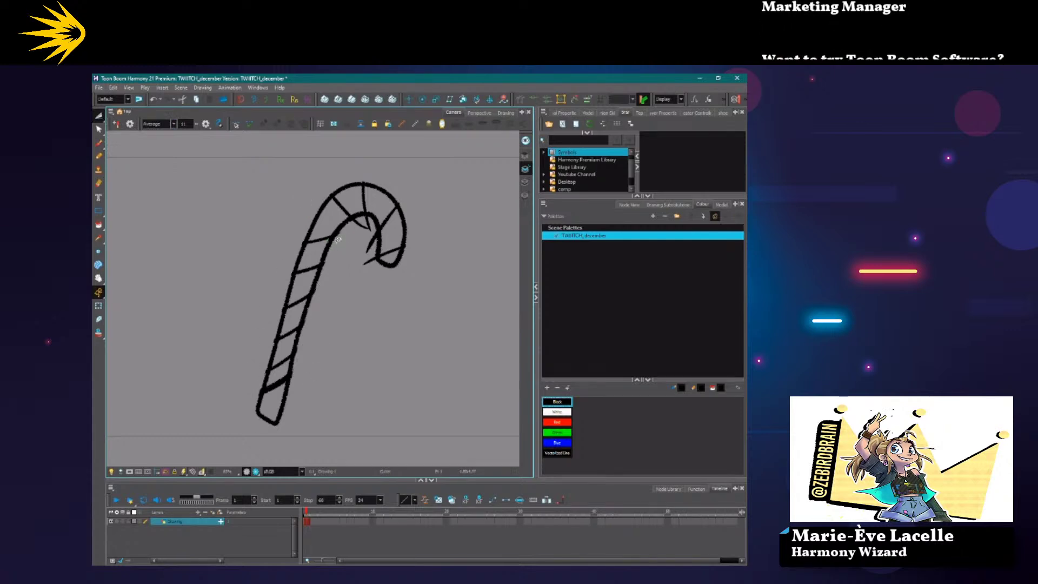
{"action": "left_click_drag", "start_coordinate": [372, 229], "coordinate": [363, 260]}
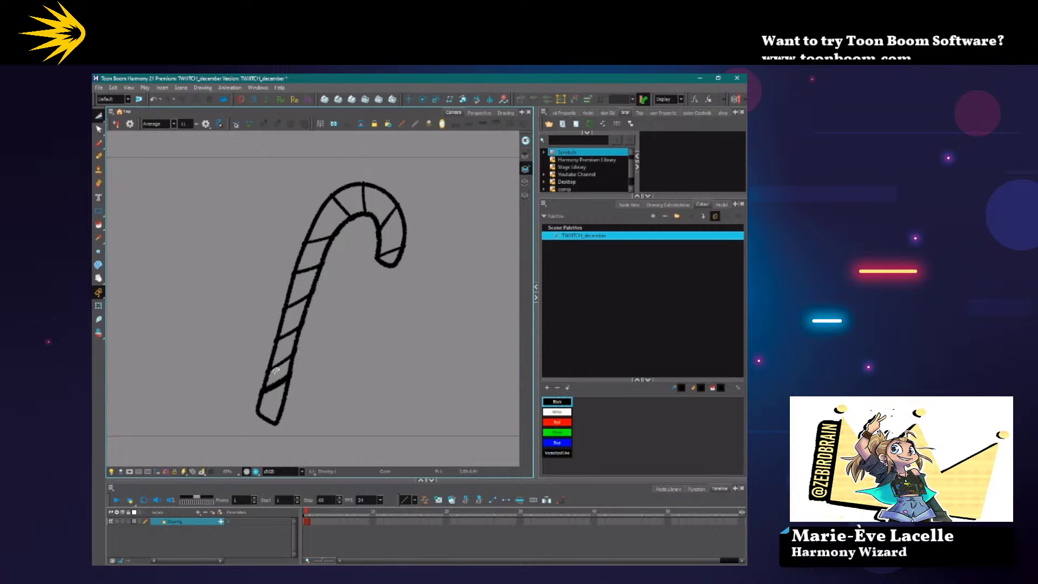
Add another diagonal black stripe at the candy cane's lower tip, without overhanging ends.
{"action": "left_click", "coordinate": [98, 143]}
{"action": "left_click_drag", "start_coordinate": [241, 432], "coordinate": [295, 390]}
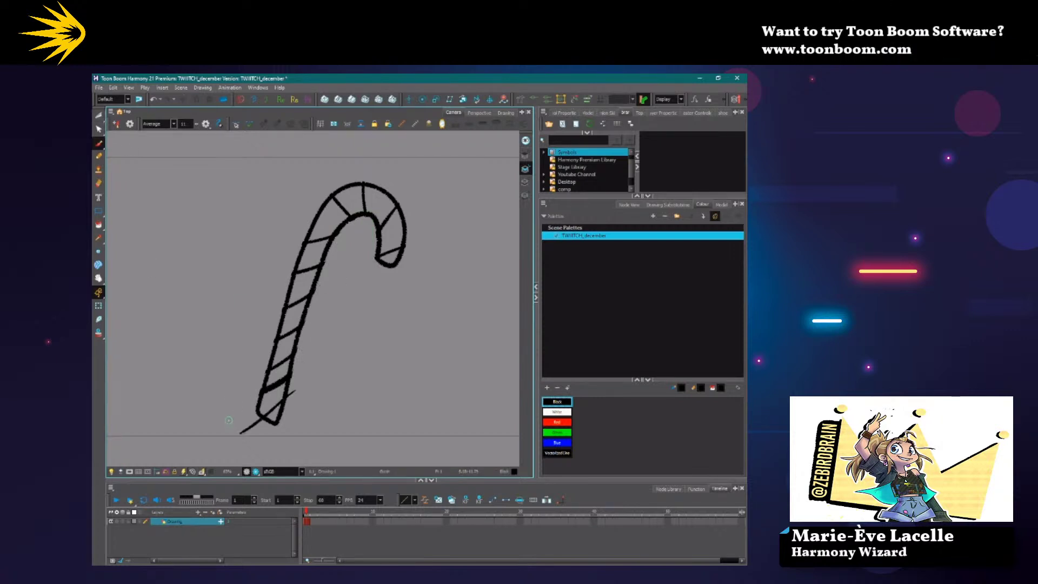
{"action": "key", "text": "ctrl+z"}
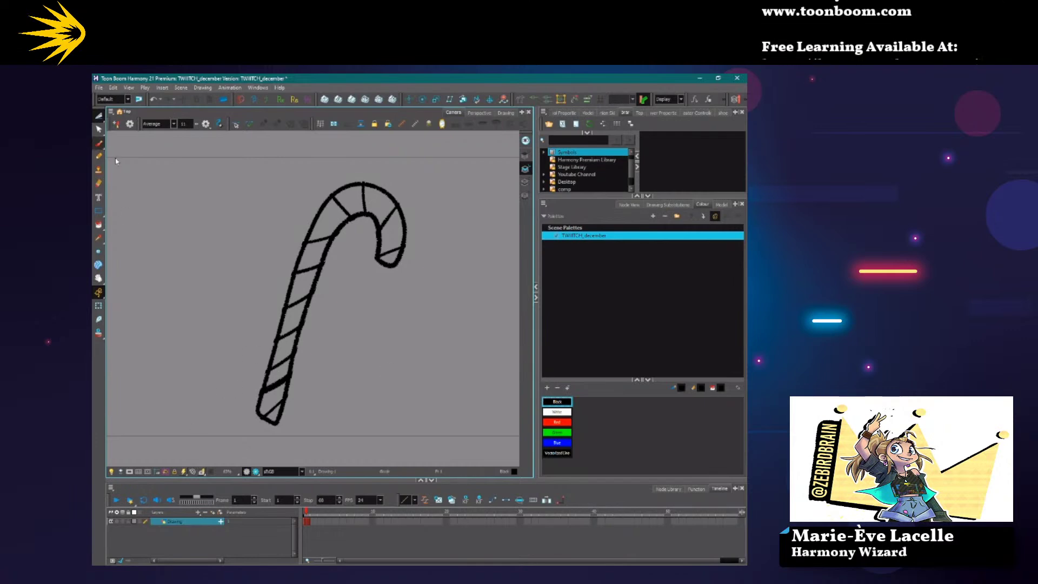
Fill every other section of the candy cane with the White swatch using the Paint tool.
{"action": "left_click_drag", "start_coordinate": [439, 367], "coordinate": [417, 370]}
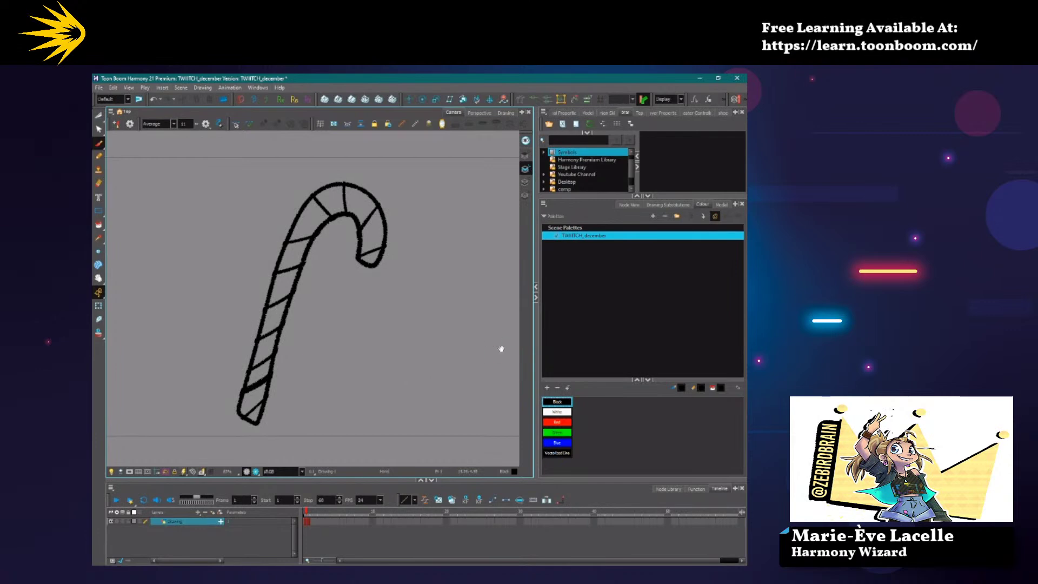
{"action": "left_click_drag", "start_coordinate": [417, 362], "coordinate": [416, 370]}
{"action": "left_click", "coordinate": [557, 411]}
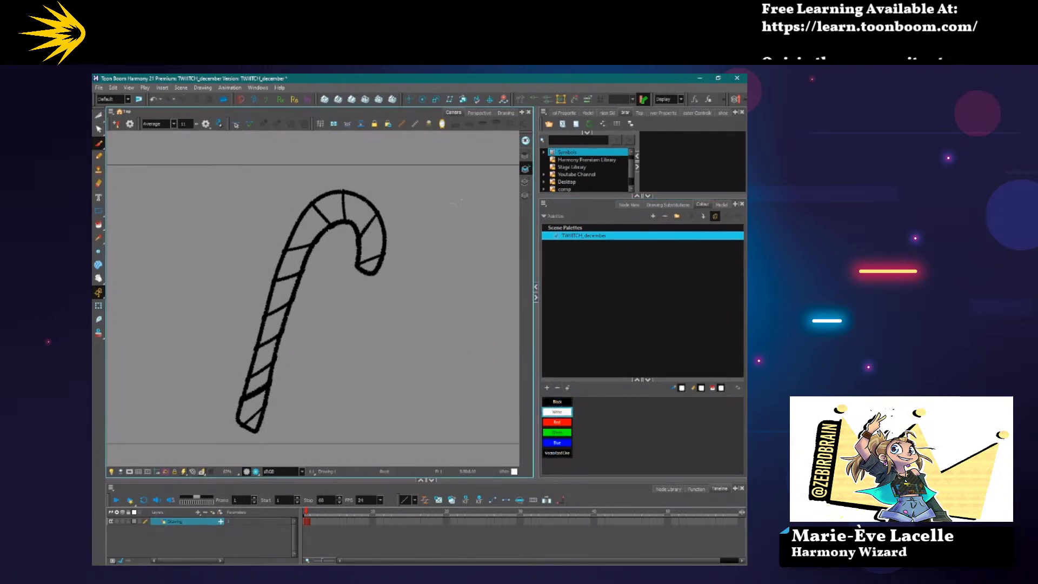
{"action": "key", "text": "k"}
{"action": "key", "text": "k"}
{"action": "left_click", "coordinate": [98, 224]}
{"action": "left_click", "coordinate": [251, 406]}
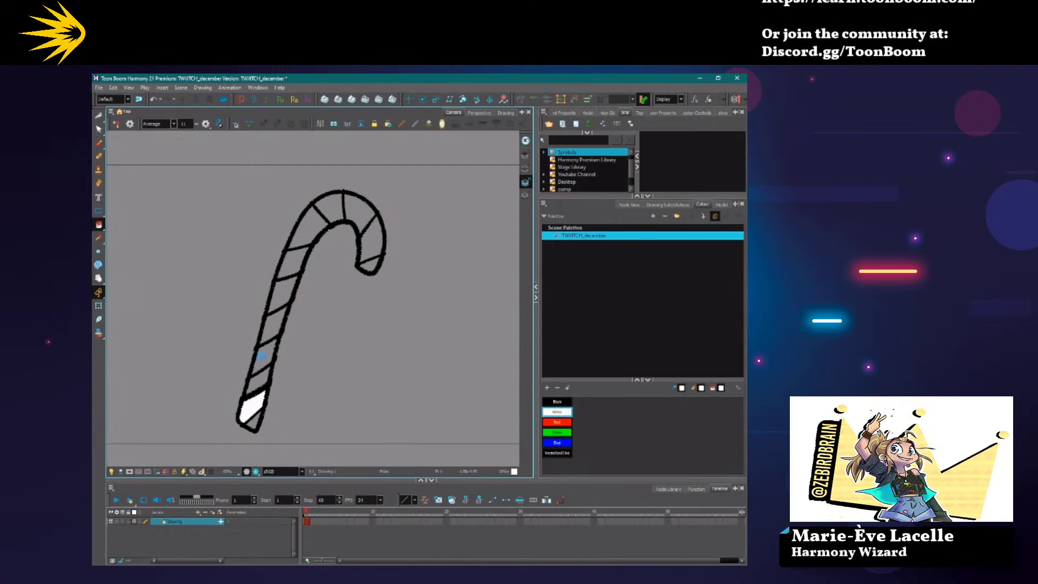
{"action": "left_click", "coordinate": [260, 371]}
{"action": "left_click", "coordinate": [279, 299]}
{"action": "left_click", "coordinate": [306, 228]}
{"action": "left_click", "coordinate": [359, 209]}
{"action": "left_click", "coordinate": [369, 265]}
Fill the candy cane's remaining sections with the Green swatch.
{"action": "left_click", "coordinate": [557, 432]}
{"action": "left_click", "coordinate": [254, 417]}
{"action": "left_click", "coordinate": [272, 326]}
{"action": "left_click", "coordinate": [294, 260]}
{"action": "left_click", "coordinate": [328, 206]}
{"action": "left_click", "coordinate": [373, 237]}
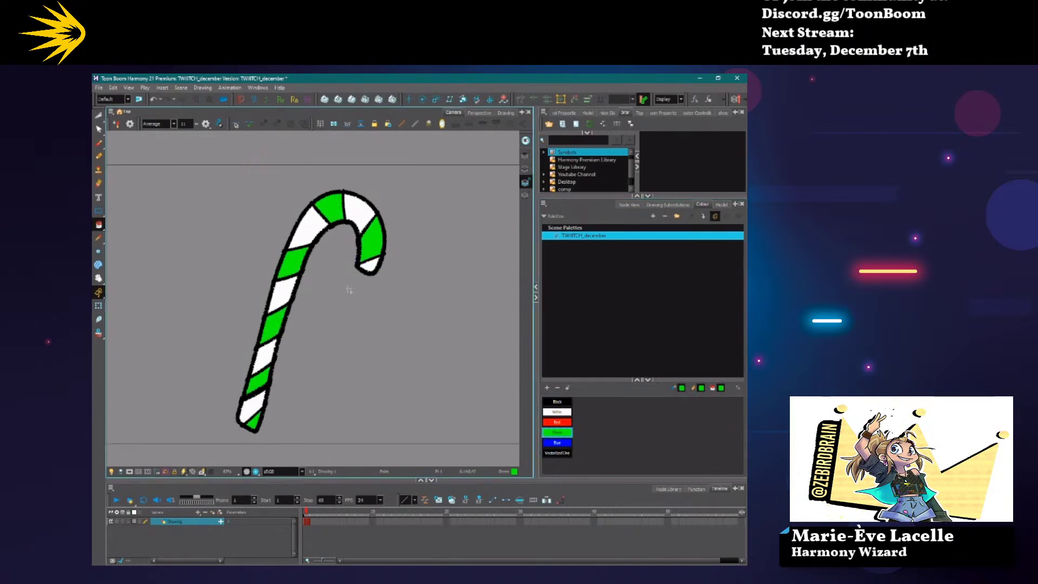
{"action": "left_click_drag", "start_coordinate": [318, 400], "coordinate": [321, 389]}
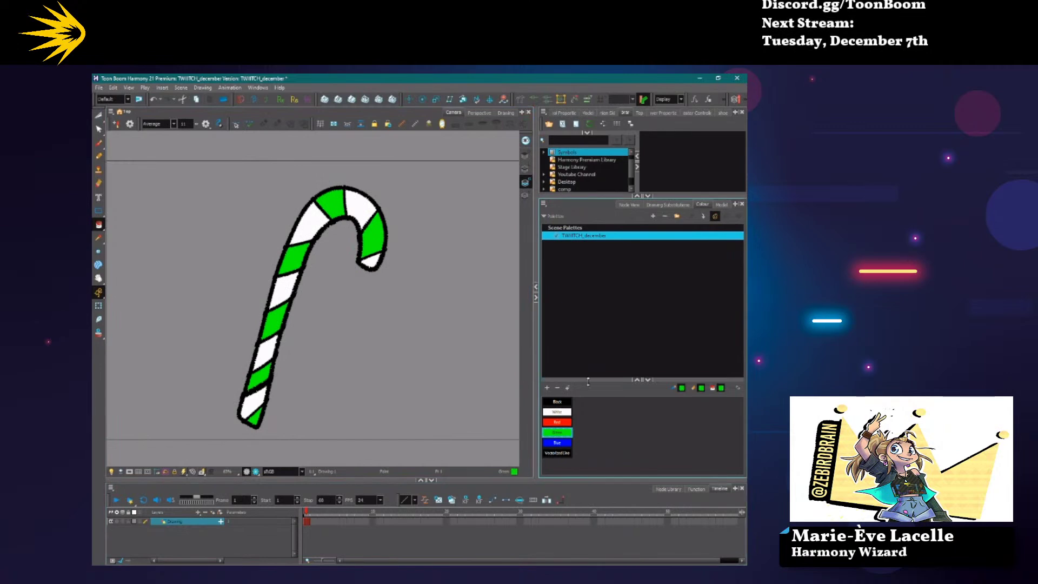
Enlarge the swatch list, add a new green swatch to the palette and place it directly below the existing green.
{"action": "left_click_drag", "start_coordinate": [605, 385], "coordinate": [597, 268]}
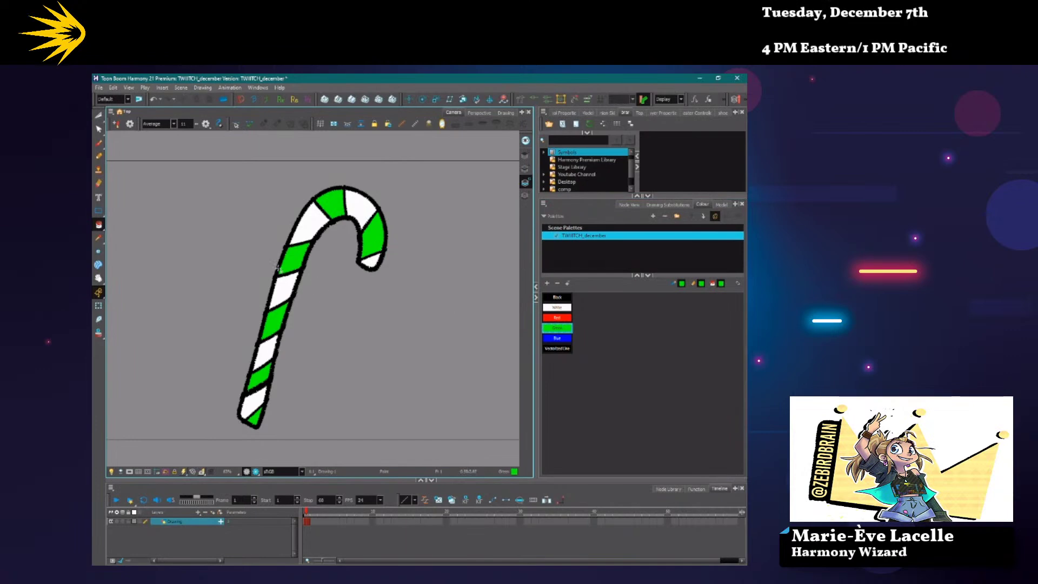
{"action": "left_click", "coordinate": [548, 283]}
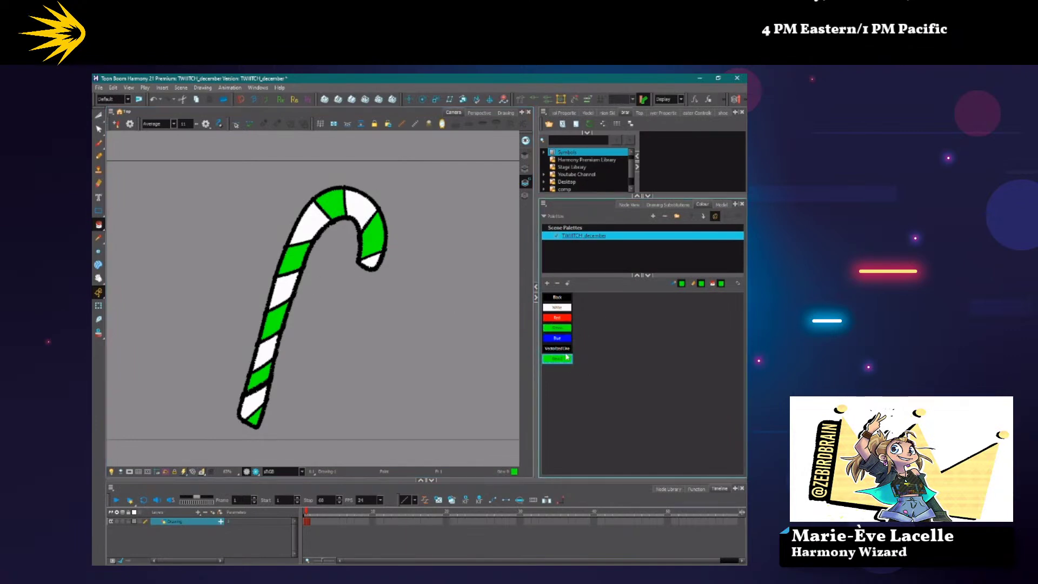
{"action": "left_click_drag", "start_coordinate": [562, 365], "coordinate": [567, 338]}
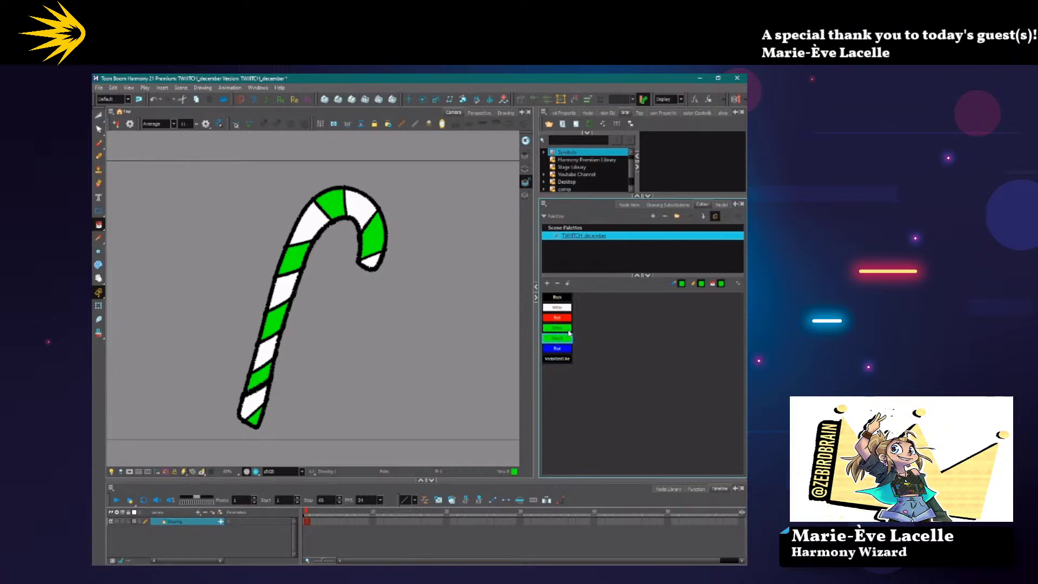
Paint a black broom with a long thin handle beside the candy cane.
{"action": "left_click", "coordinate": [557, 296]}
{"action": "key", "text": "alt+b"}
{"action": "mouse_move", "coordinate": [400, 338]}
{"action": "left_mouse_down"}
{"action": "mouse_move", "coordinate": [446, 343]}
{"action": "mouse_move", "coordinate": [457, 395]}
{"action": "mouse_move", "coordinate": [379, 392]}
{"action": "mouse_move", "coordinate": [400, 340]}
{"action": "left_mouse_up"}
{"action": "left_click_drag", "start_coordinate": [434, 175], "coordinate": [421, 338]}
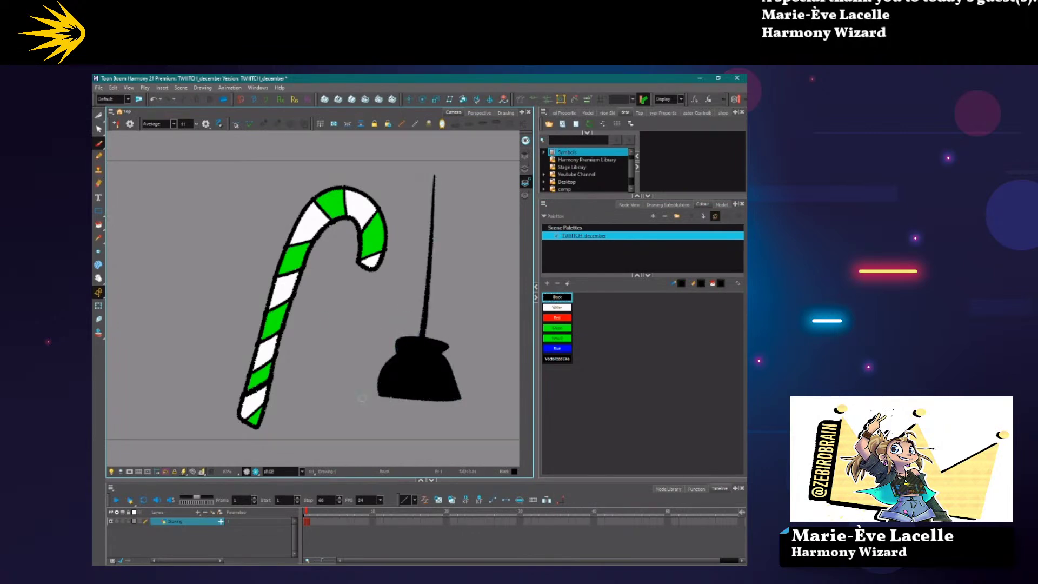
Paint a white band around the broom head and white highlights on its bristles.
{"action": "left_click", "coordinate": [557, 307]}
{"action": "mouse_move", "coordinate": [443, 354]}
{"action": "left_mouse_down"}
{"action": "mouse_move", "coordinate": [396, 358]}
{"action": "mouse_move", "coordinate": [445, 403]}
{"action": "mouse_move", "coordinate": [393, 395]}
{"action": "left_mouse_up"}
{"action": "left_click_drag", "start_coordinate": [387, 388], "coordinate": [385, 395]}
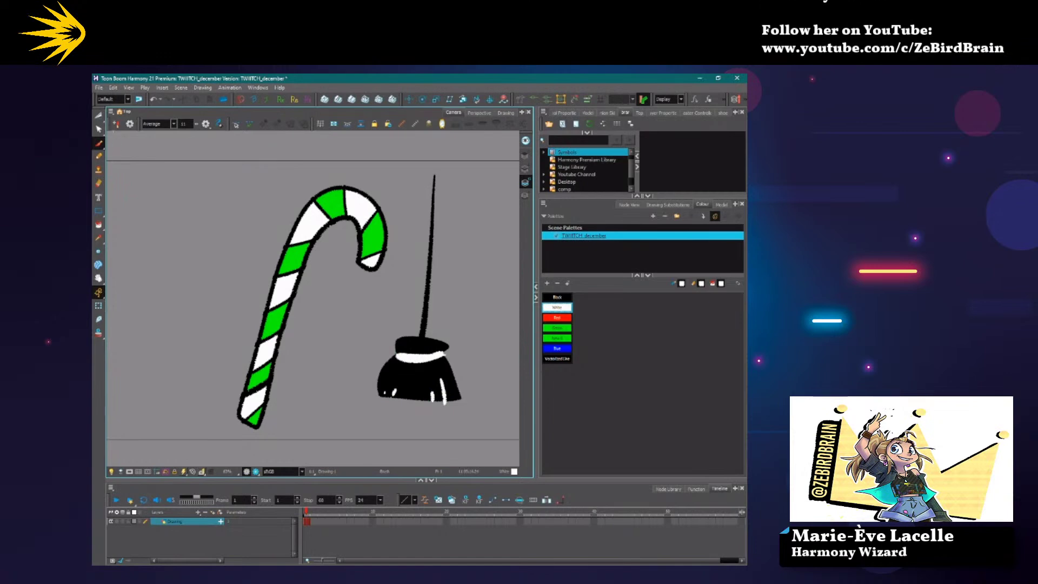
Switch to File Explorer, open the TWITCH_december scene's palette-library folder and select TWITCH_december.plt.
{"action": "left_click", "coordinate": [686, 428]}
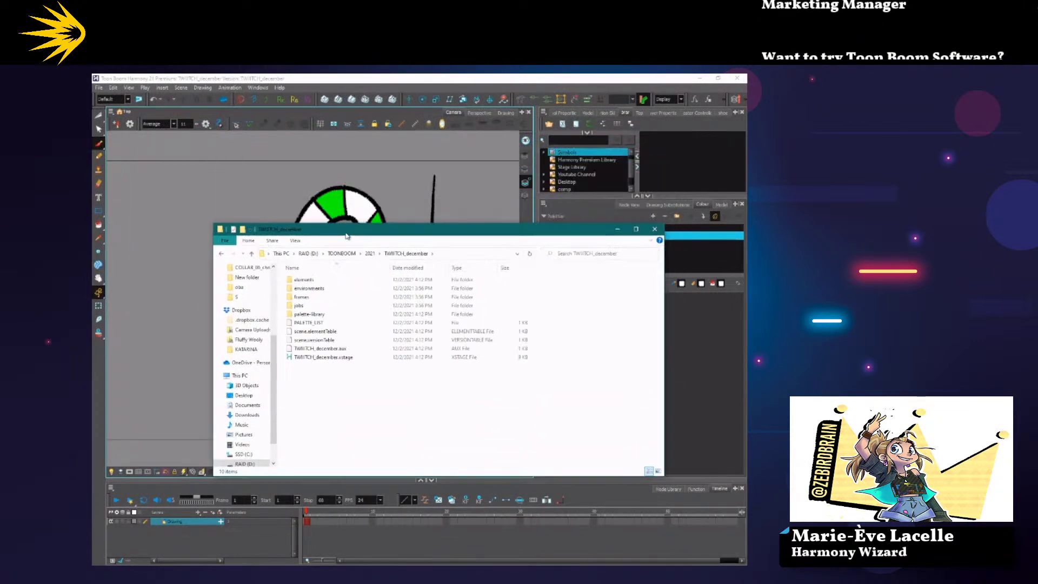
{"action": "left_click", "coordinate": [323, 242]}
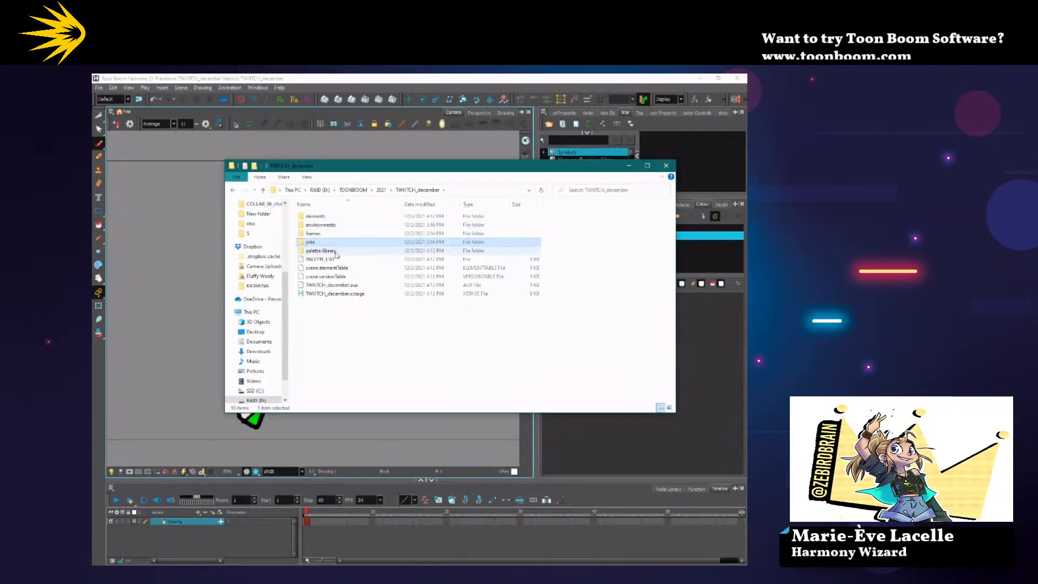
{"action": "double_click", "coordinate": [335, 252]}
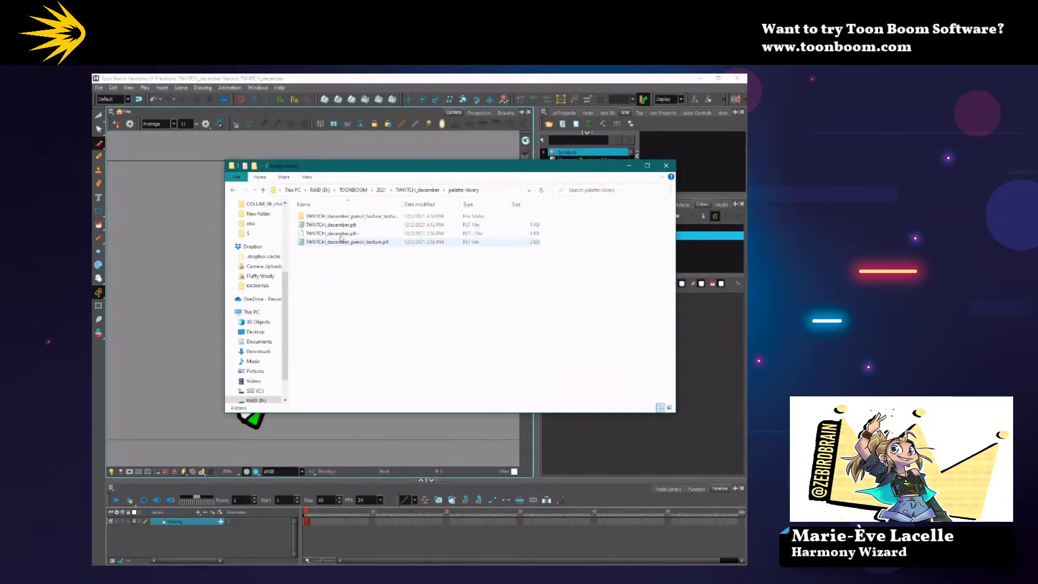
{"action": "left_click_drag", "start_coordinate": [478, 165], "coordinate": [285, 150]}
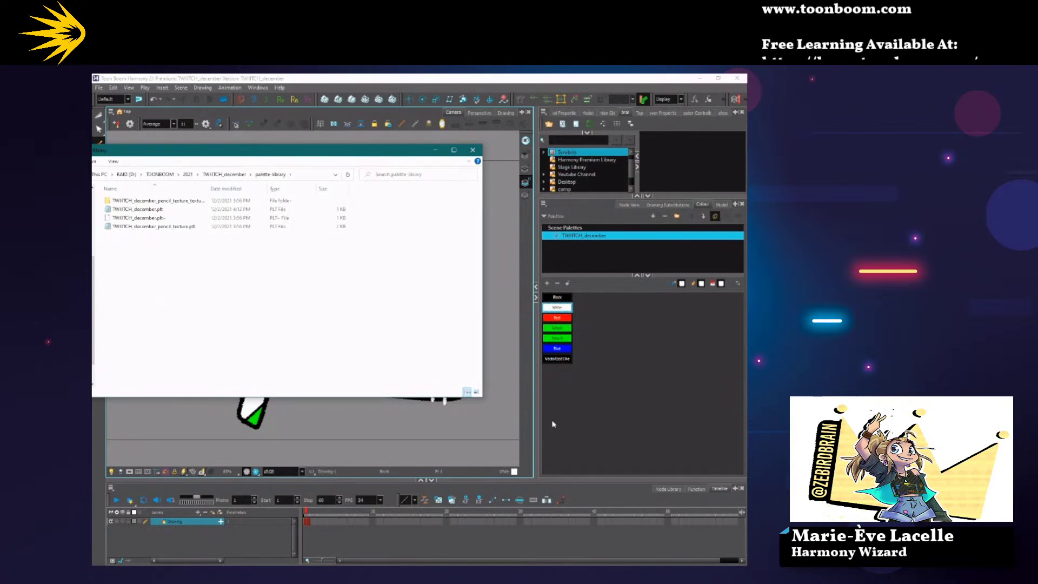
{"action": "left_click", "coordinate": [138, 209]}
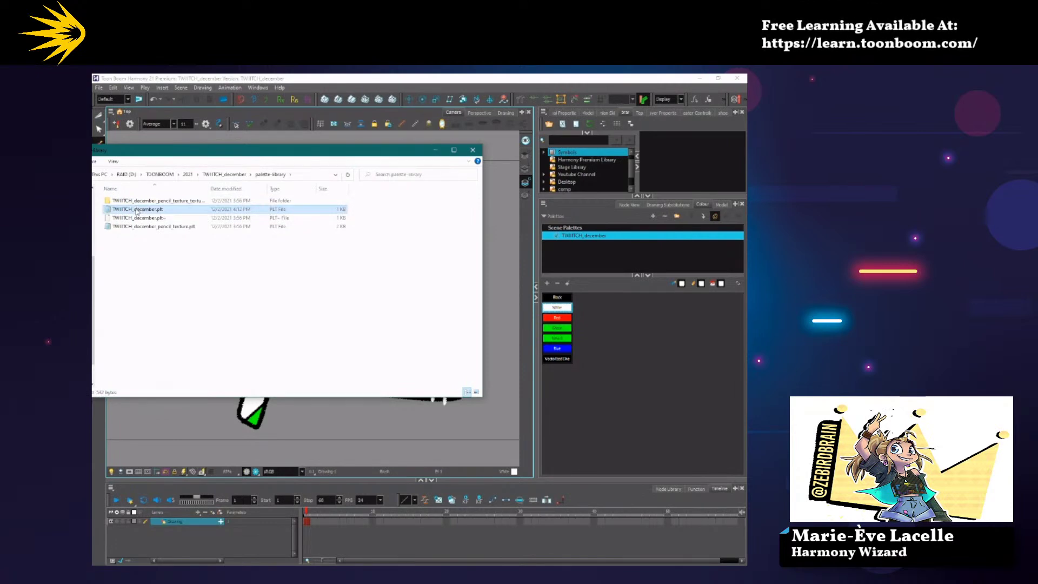
Open TWITCH_december.plt in Notepad, close the File Explorer window and place the text file over the drawing area.
{"action": "double_click", "coordinate": [138, 211]}
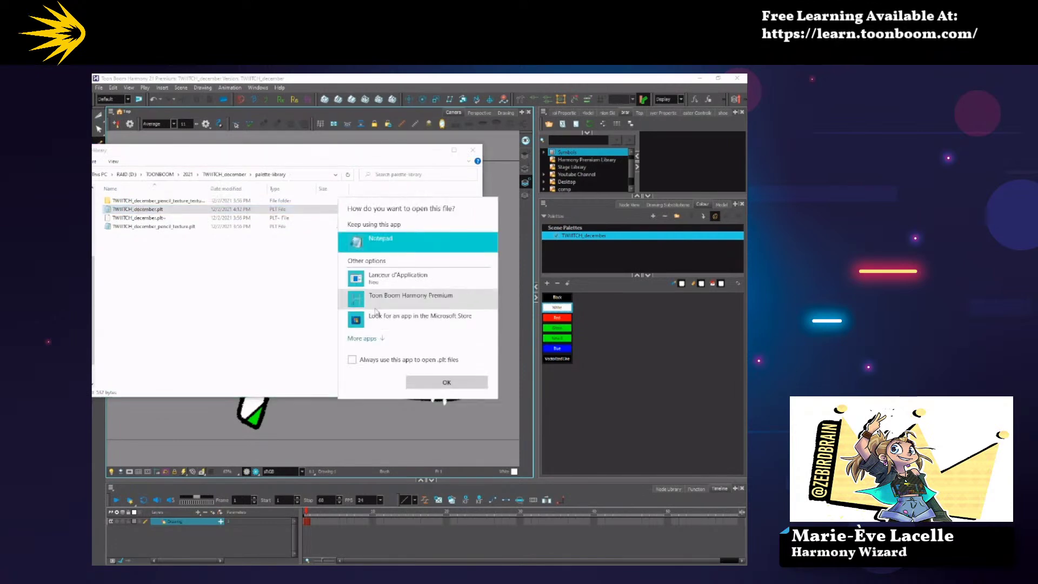
{"action": "left_click", "coordinate": [420, 386]}
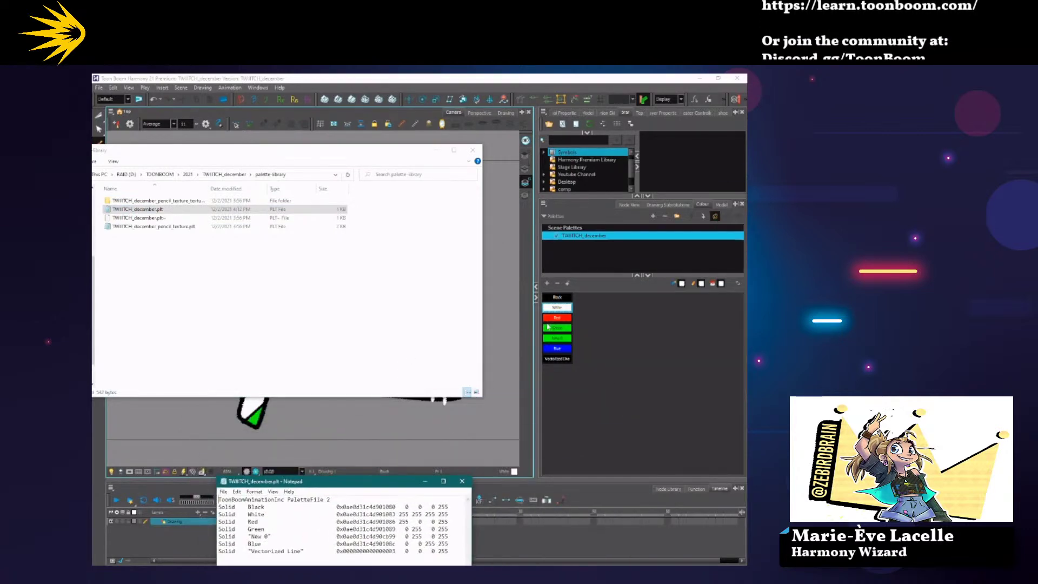
{"action": "left_click", "coordinate": [472, 151]}
{"action": "left_click_drag", "start_coordinate": [381, 487], "coordinate": [406, 206]}
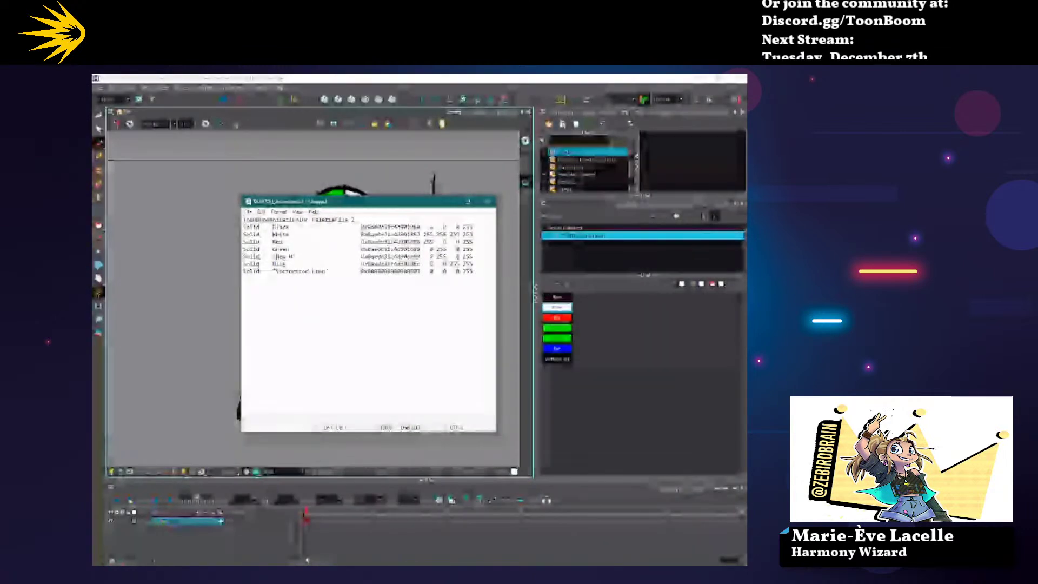
Examine the palette file's header line and the Solid type entry at the start of each colour line.
{"action": "key", "text": "shift+End"}
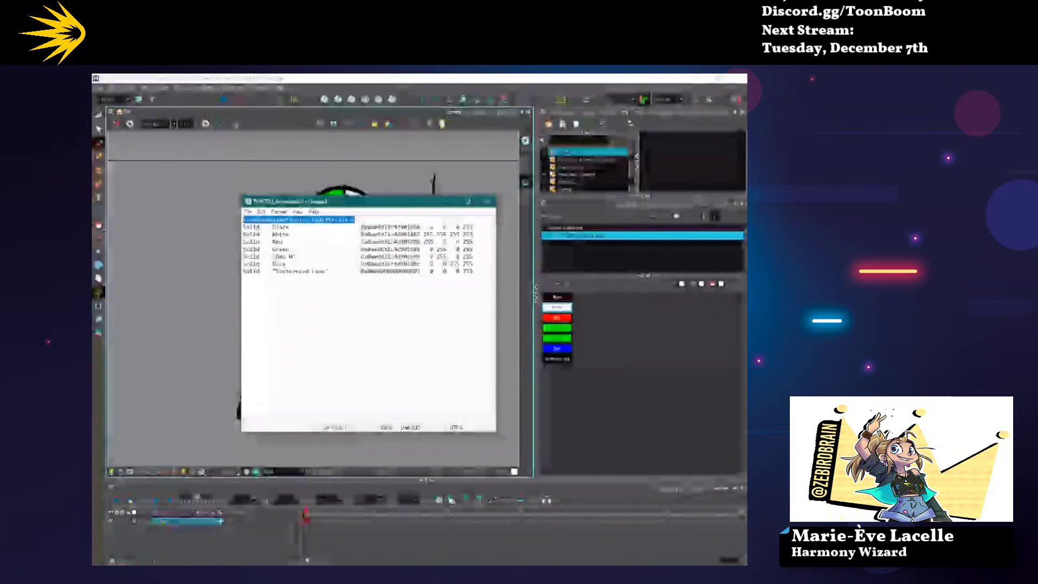
{"action": "double_click", "coordinate": [256, 227]}
{"action": "double_click", "coordinate": [256, 235]}
{"action": "double_click", "coordinate": [256, 242]}
{"action": "double_click", "coordinate": [256, 249]}
{"action": "double_click", "coordinate": [256, 257]}
{"action": "double_click", "coordinate": [256, 263]}
Examine the colour names in the palette file, from Black through "New 0" to "Vectorized Line".
{"action": "double_click", "coordinate": [280, 227]}
{"action": "double_click", "coordinate": [281, 235]}
{"action": "double_click", "coordinate": [278, 241]}
{"action": "double_click", "coordinate": [280, 249]}
{"action": "left_click_drag", "start_coordinate": [271, 257], "coordinate": [298, 256]}
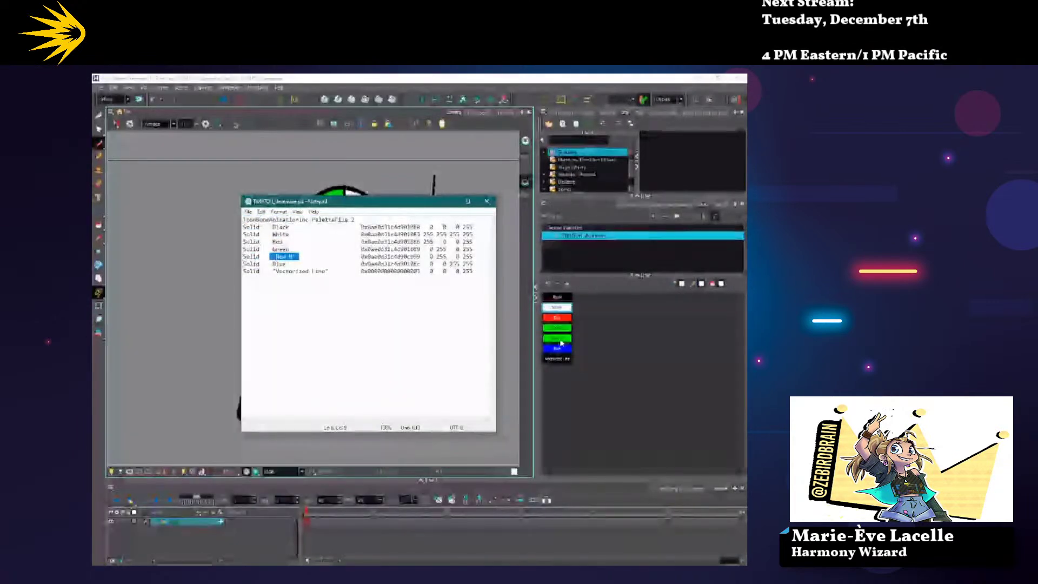
{"action": "left_click_drag", "start_coordinate": [274, 271], "coordinate": [329, 271]}
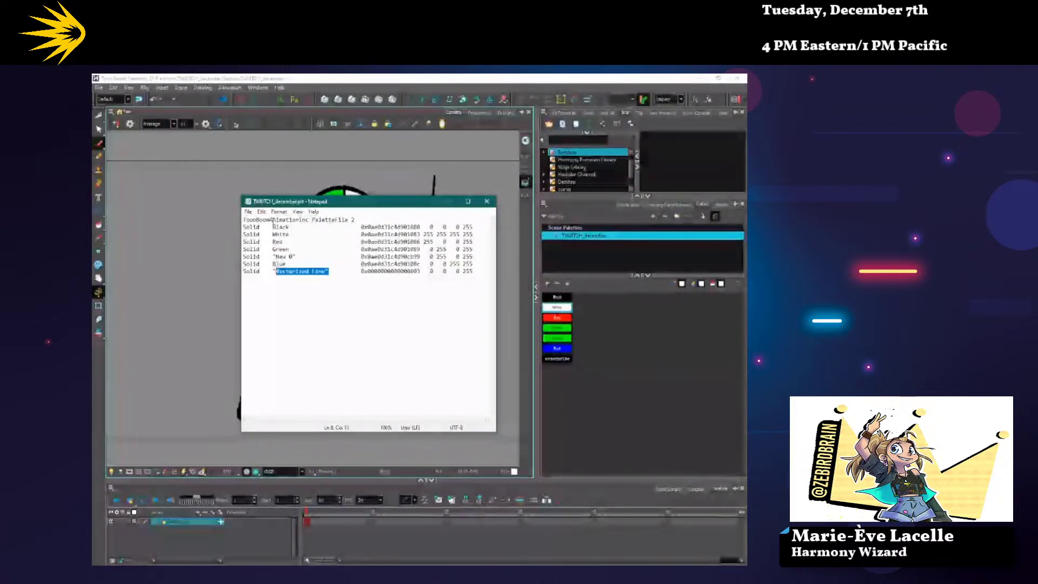
{"action": "left_click_drag", "start_coordinate": [272, 228], "coordinate": [285, 271]}
{"action": "left_click", "coordinate": [306, 294]}
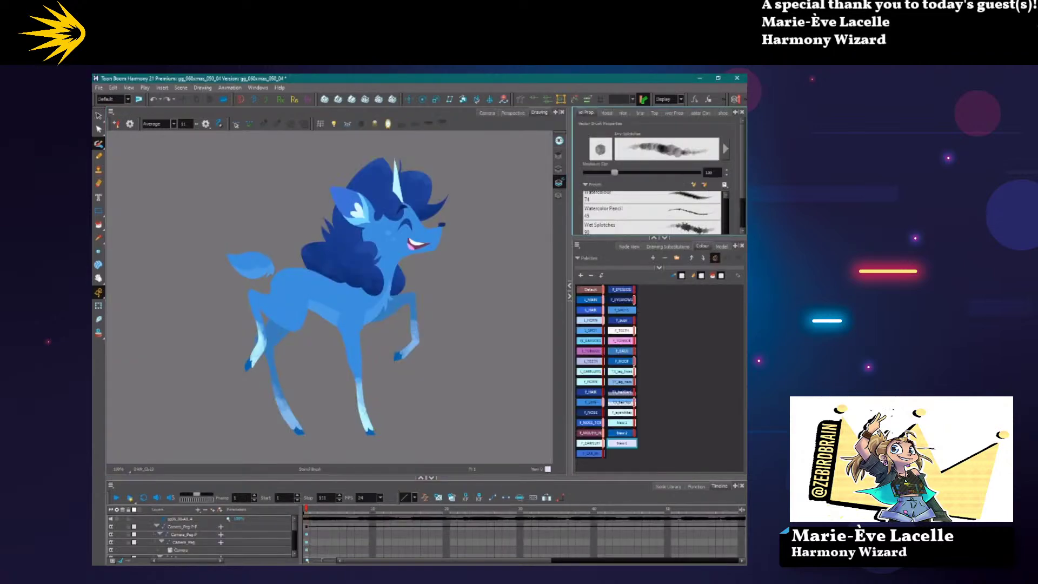
Show the deer scene's palette list and clone the DAN palette as DAN clone.
{"action": "left_click", "coordinate": [630, 246]}
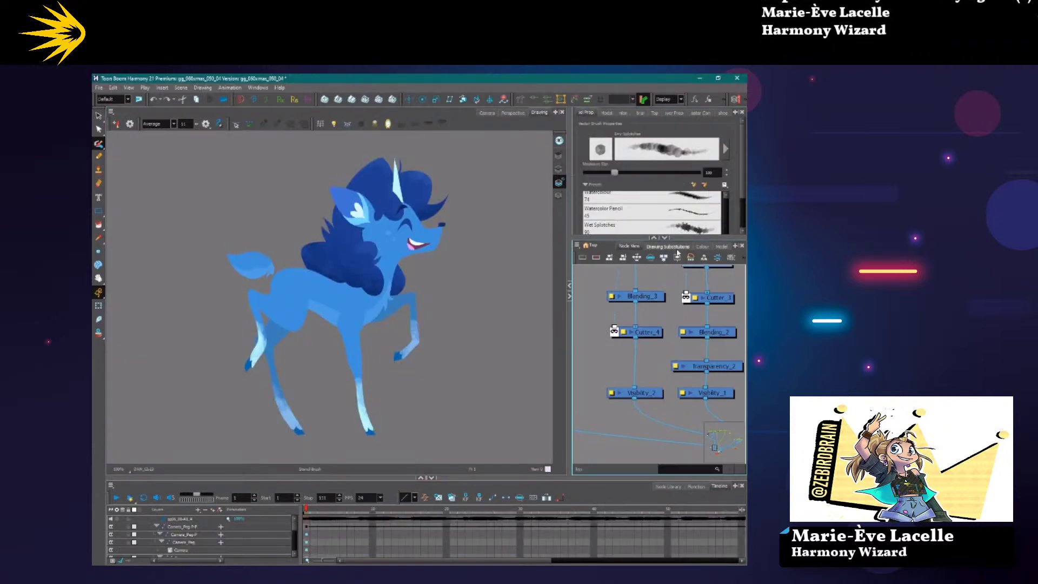
{"action": "left_click", "coordinate": [702, 246]}
{"action": "left_click", "coordinate": [659, 267]}
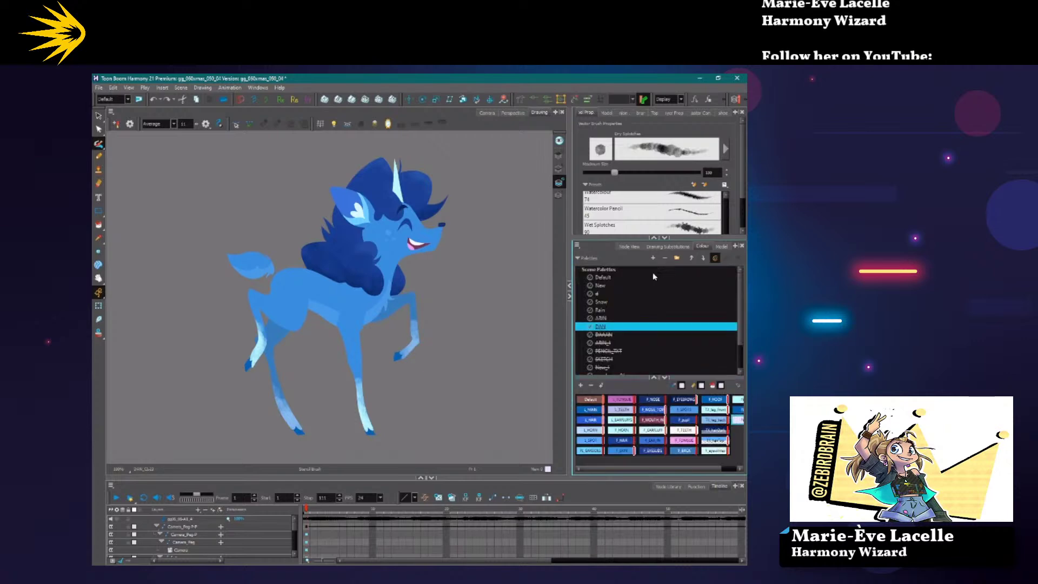
{"action": "right_click", "coordinate": [610, 328]}
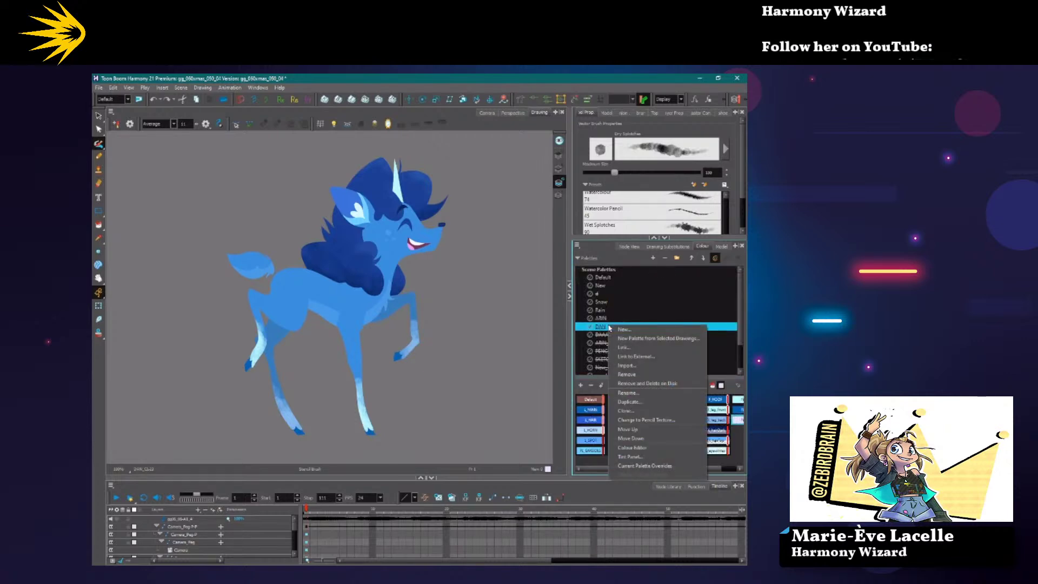
{"action": "left_click", "coordinate": [626, 411]}
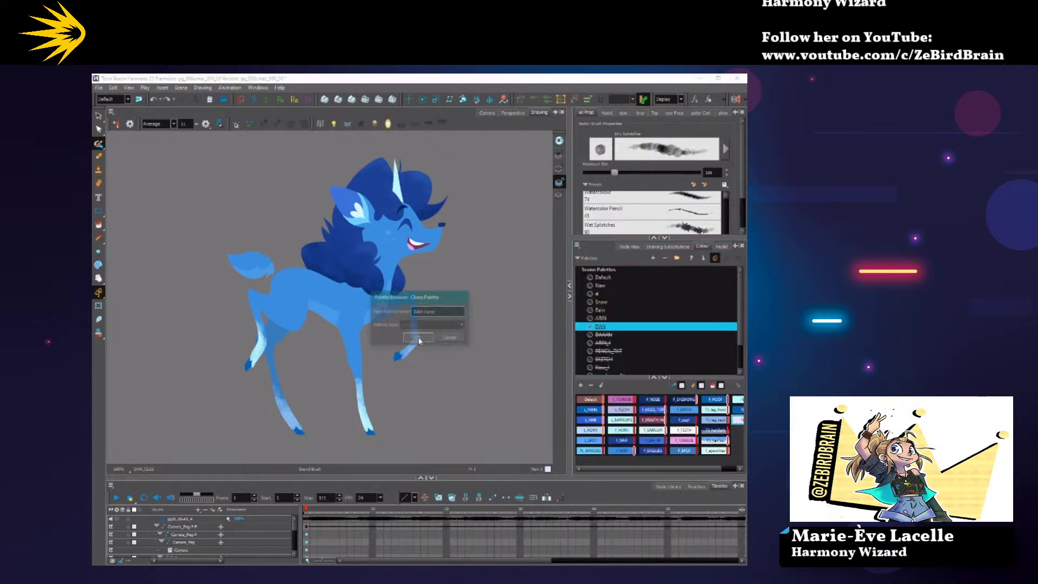
{"action": "left_click", "coordinate": [418, 338]}
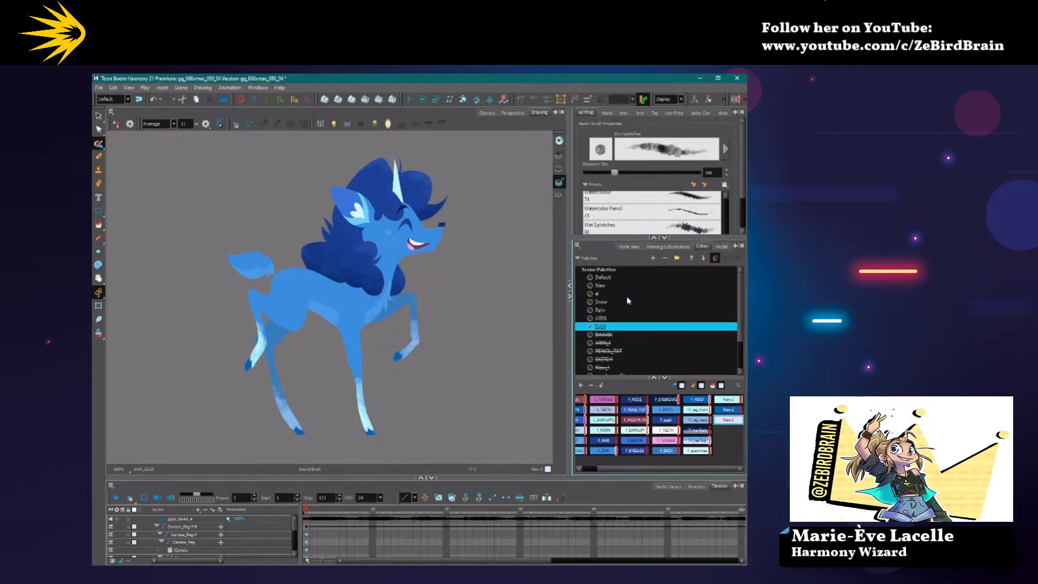
Move the DAN clone palette up the list to directly above the original DAN palette.
{"action": "scroll", "coordinate": [658, 341], "scroll_direction": "down", "scroll_amount": 3}
{"action": "left_click", "coordinate": [436, 333]}
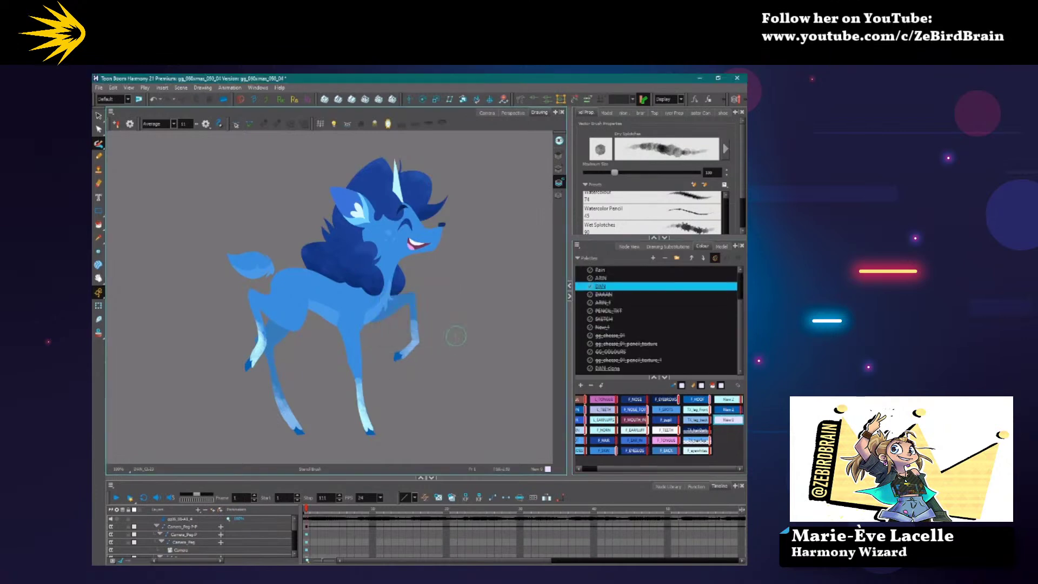
{"action": "left_click", "coordinate": [600, 368]}
{"action": "left_click", "coordinate": [690, 259]}
{"action": "left_click", "coordinate": [690, 258]}
{"action": "left_click", "coordinate": [690, 258]}
{"action": "left_click", "coordinate": [690, 258]}
{"action": "left_click", "coordinate": [690, 259]}
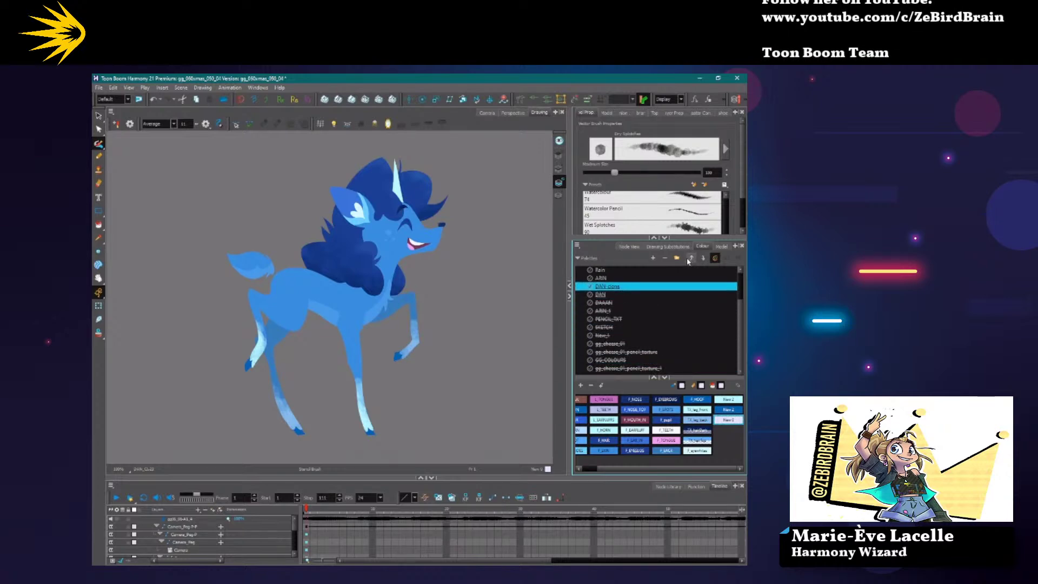
Open the Tint Panel for DAN clone, select all of its swatches and enable the preview.
{"action": "right_click", "coordinate": [604, 287]}
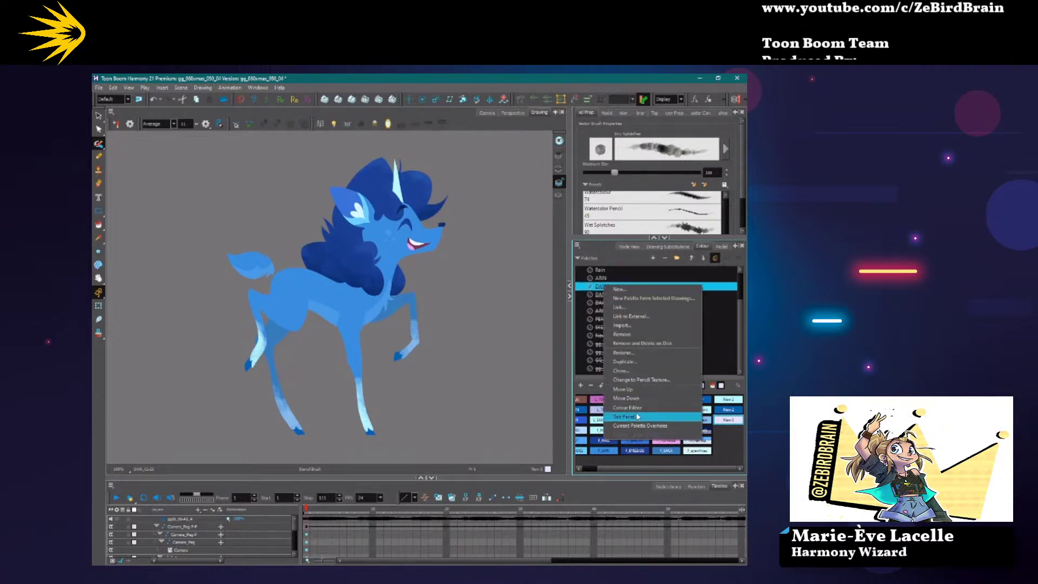
{"action": "left_click", "coordinate": [564, 345]}
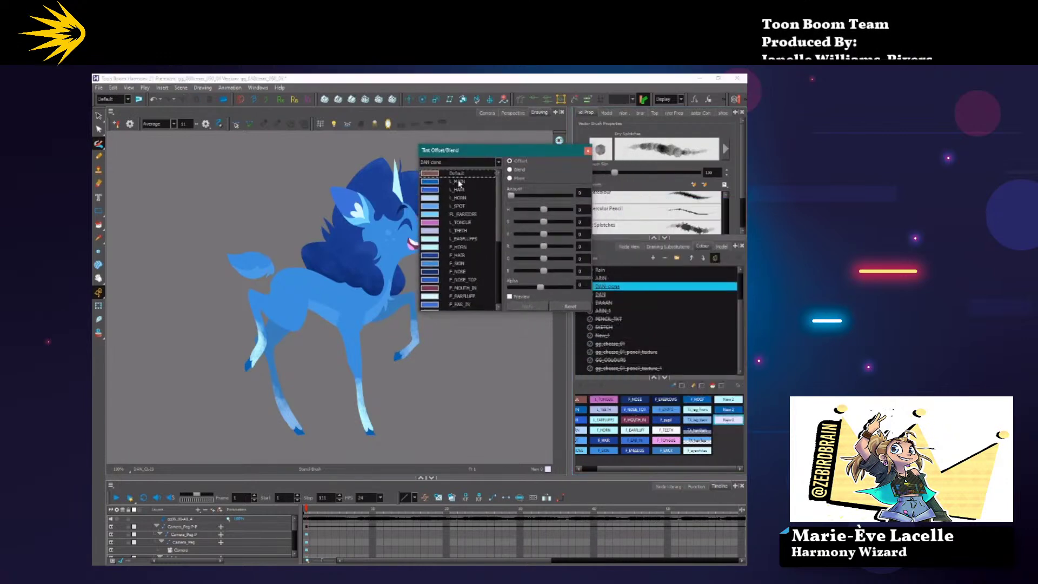
{"action": "left_click", "coordinate": [463, 175]}
{"action": "left_click_drag", "start_coordinate": [501, 229], "coordinate": [501, 296]}
{"action": "left_click", "coordinate": [450, 301], "text": "shift"}
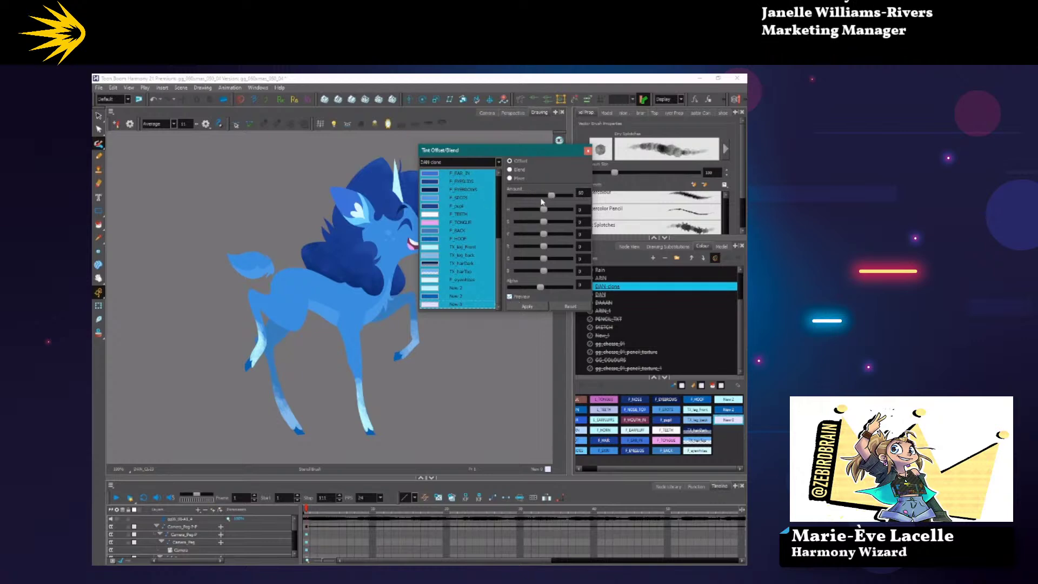
Show the Camera view, set the tint amount to 100, shift the hue until the deer previews pink, and close the tint settings.
{"action": "left_click", "coordinate": [488, 113]}
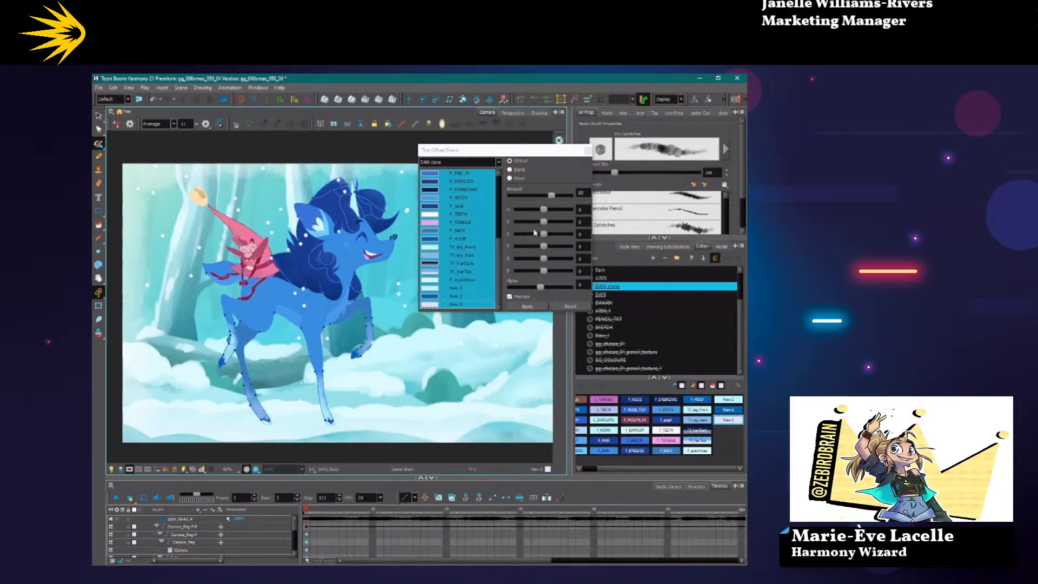
{"action": "left_click", "coordinate": [551, 196]}
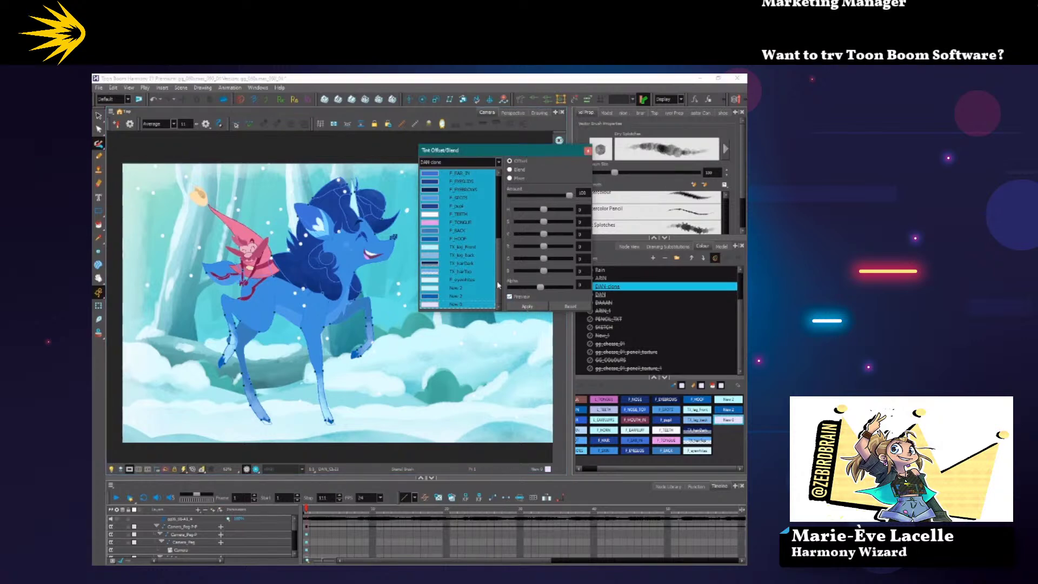
{"action": "mouse_move", "coordinate": [547, 211]}
{"action": "left_mouse_down"}
{"action": "mouse_move", "coordinate": [562, 215]}
{"action": "mouse_move", "coordinate": [552, 216]}
{"action": "left_mouse_up"}
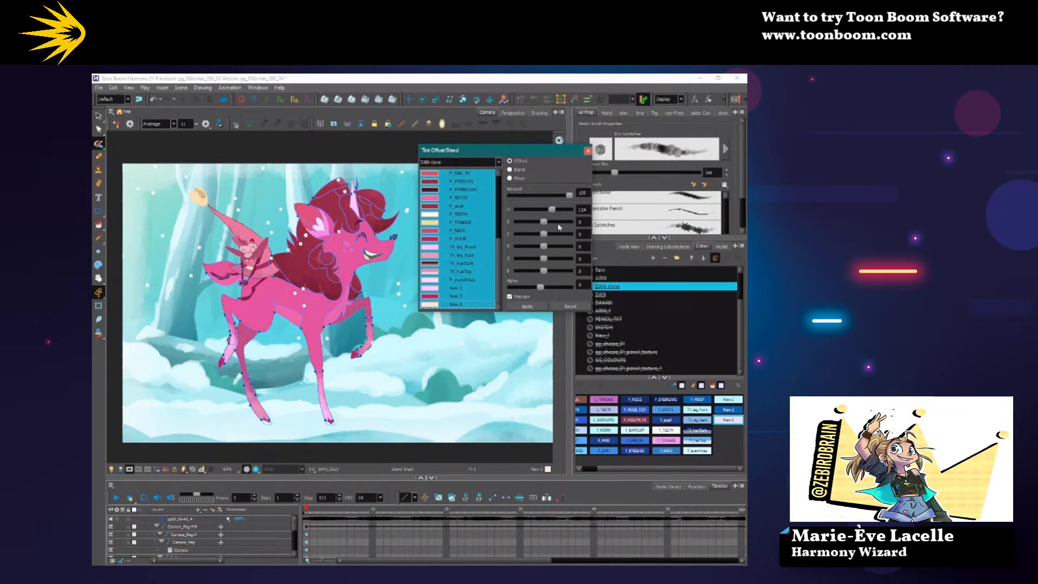
{"action": "left_click", "coordinate": [589, 151]}
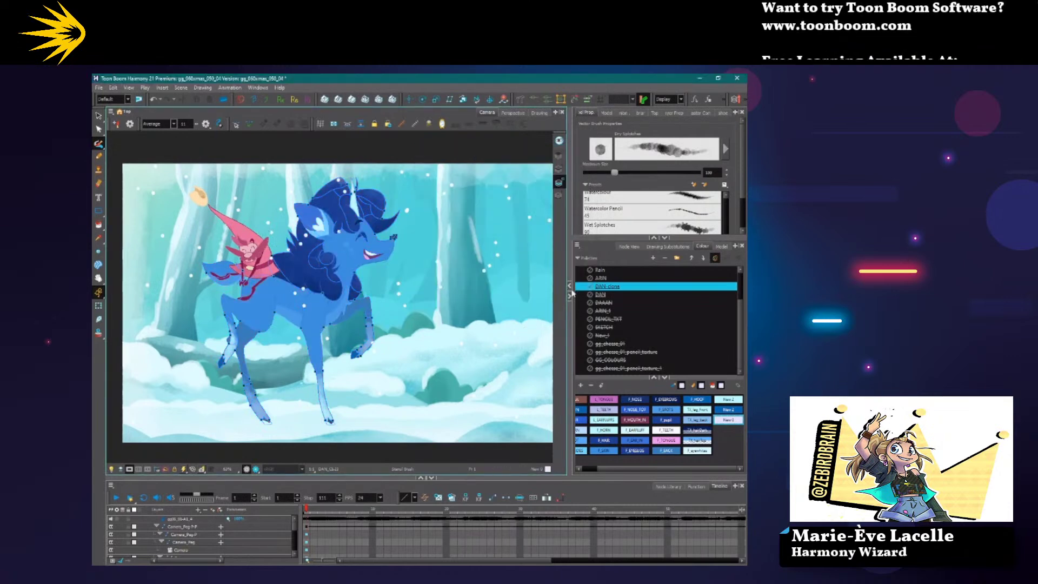
Reopen the Tint Panel for DAN clone, select every swatch and apply the pink hue offset to the palette.
{"action": "right_click", "coordinate": [603, 286]}
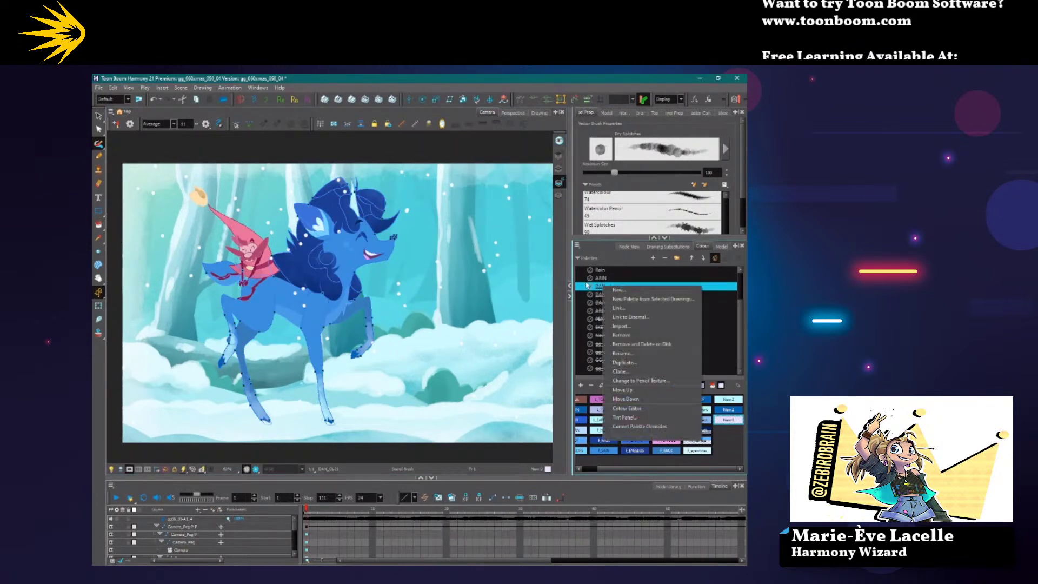
{"action": "left_click", "coordinate": [614, 418]}
{"action": "left_click", "coordinate": [434, 174]}
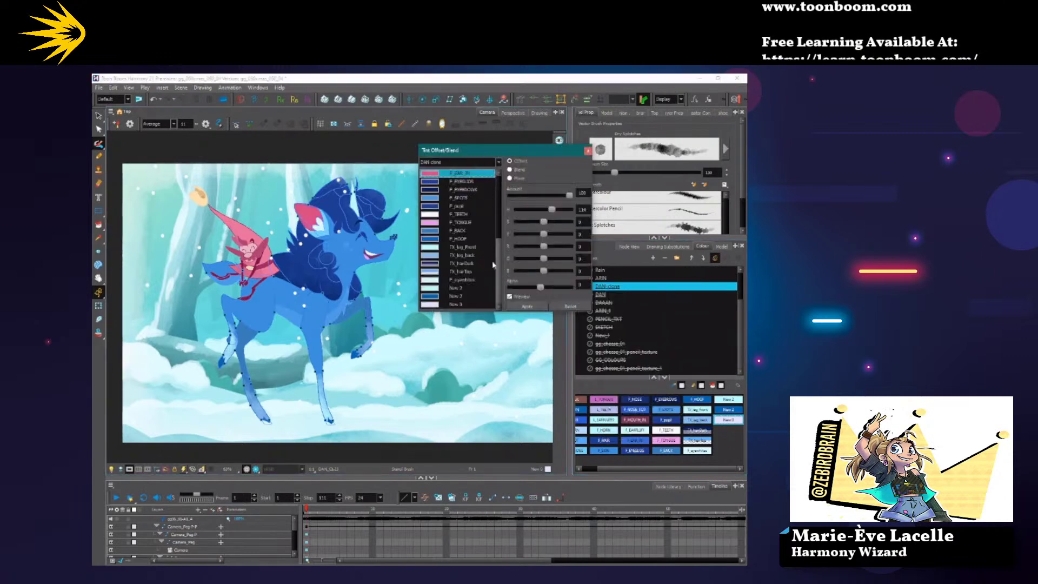
{"action": "scroll", "coordinate": [498, 264], "scroll_direction": "up", "scroll_amount": 5}
{"action": "left_click", "coordinate": [457, 174], "text": "shift"}
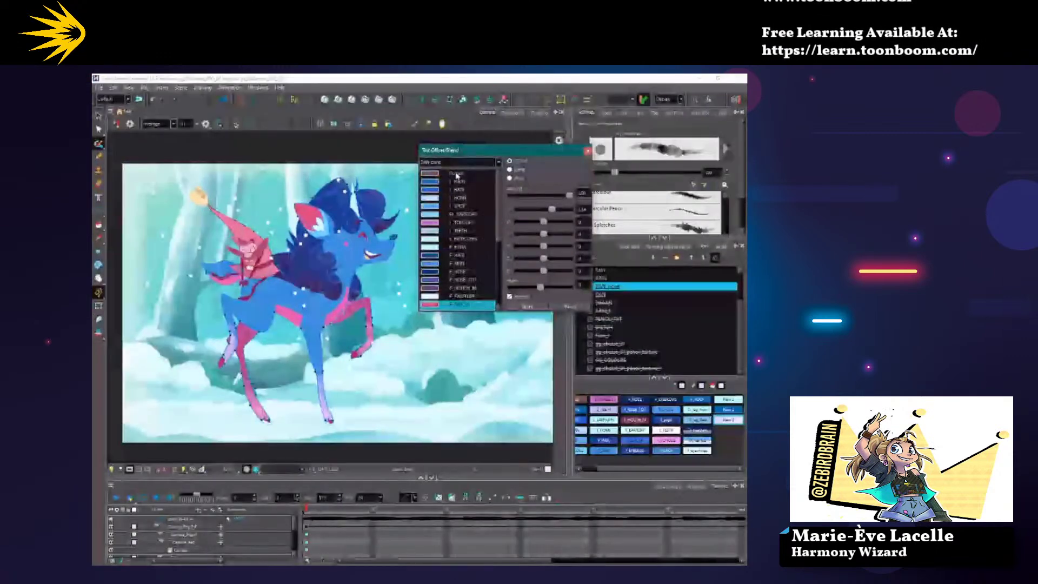
{"action": "scroll", "coordinate": [471, 238], "scroll_direction": "down", "scroll_amount": 3}
{"action": "left_click", "coordinate": [457, 304], "text": "shift"}
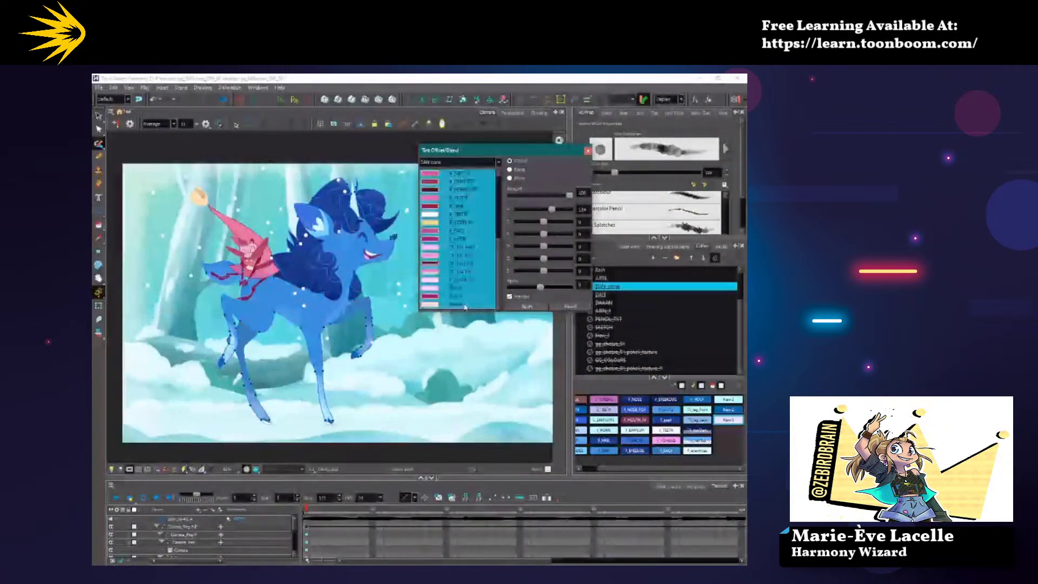
{"action": "left_click", "coordinate": [567, 307]}
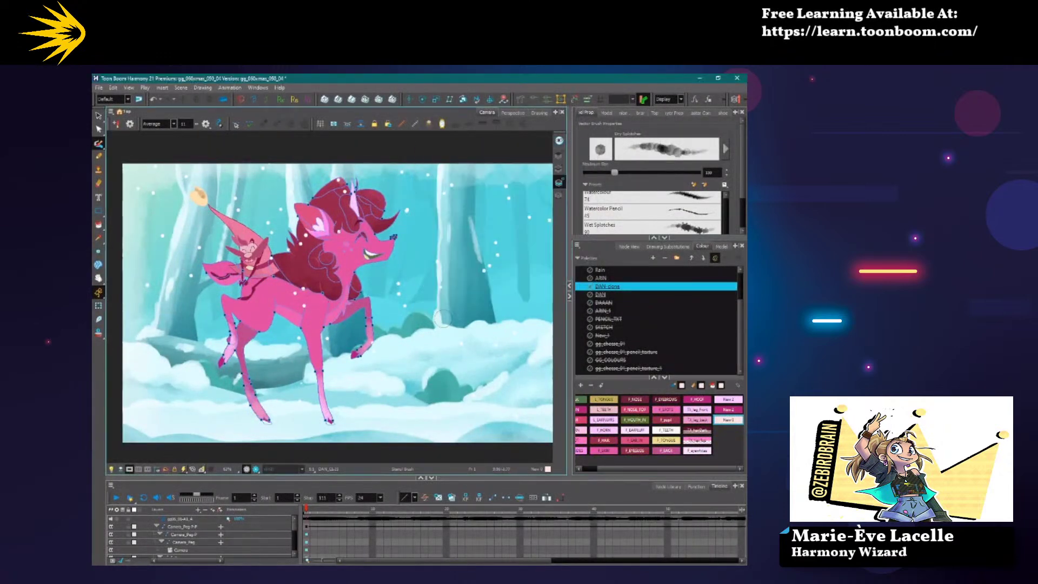
Deselect the deer artwork, play the scene, and shift DAN clone down and back above DAN to compare the colours.
{"action": "key", "text": "Escape"}
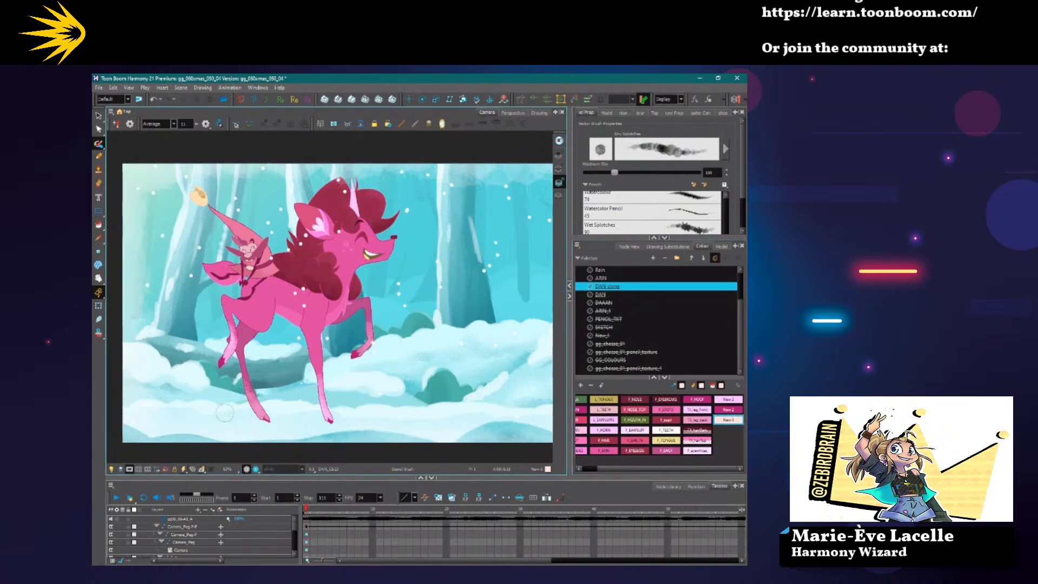
{"action": "left_click", "coordinate": [117, 497]}
{"action": "left_click", "coordinate": [703, 258]}
{"action": "left_click", "coordinate": [692, 259]}
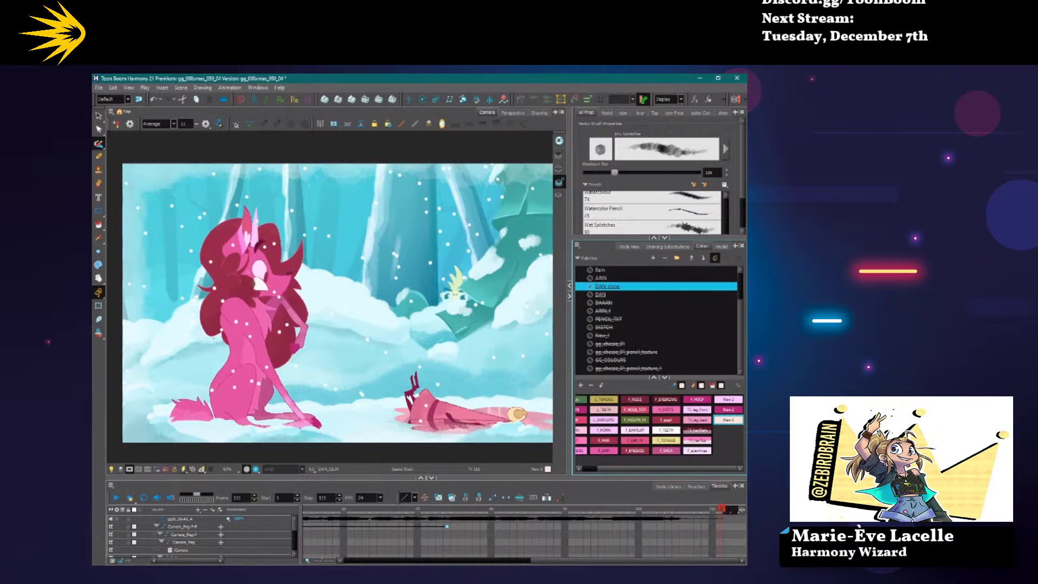
Switch to the TWITCH_december.plt file in Notepad and examine the hexadecimal colour IDs of Black and Red.
{"action": "key", "text": "alt+Tab"}
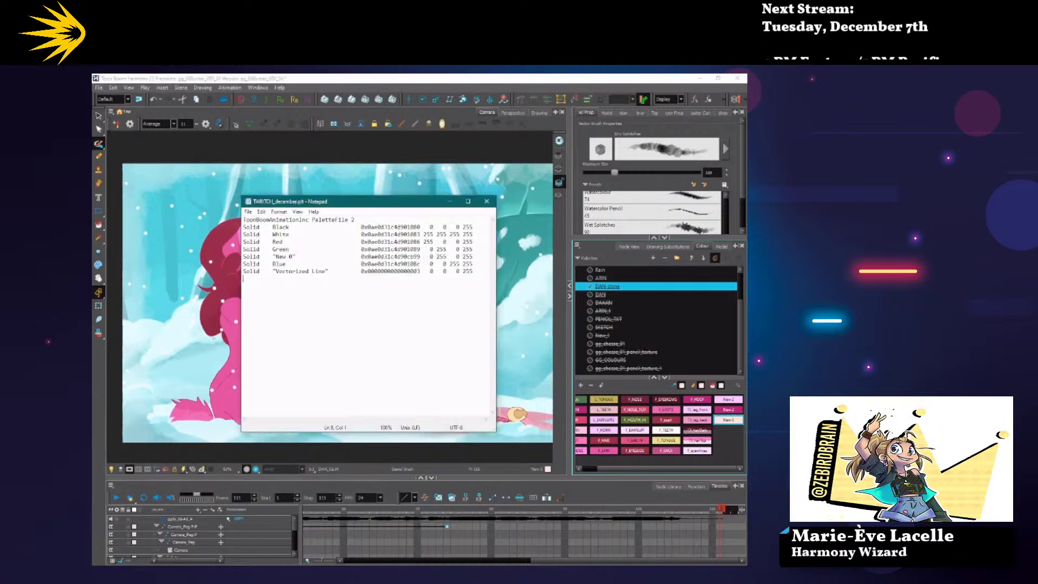
{"action": "left_click_drag", "start_coordinate": [410, 227], "coordinate": [362, 227]}
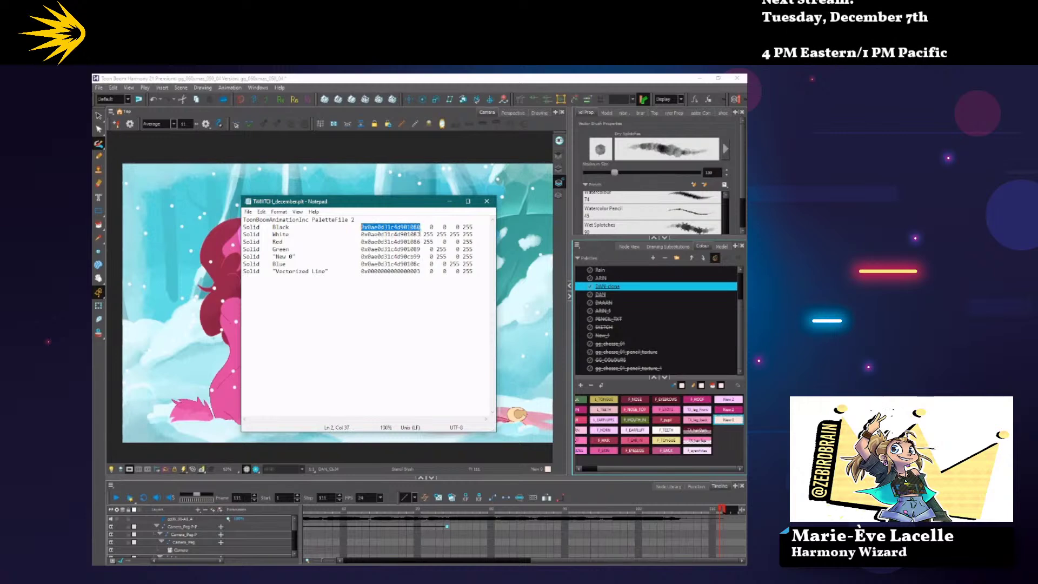
{"action": "left_click_drag", "start_coordinate": [420, 242], "coordinate": [371, 241]}
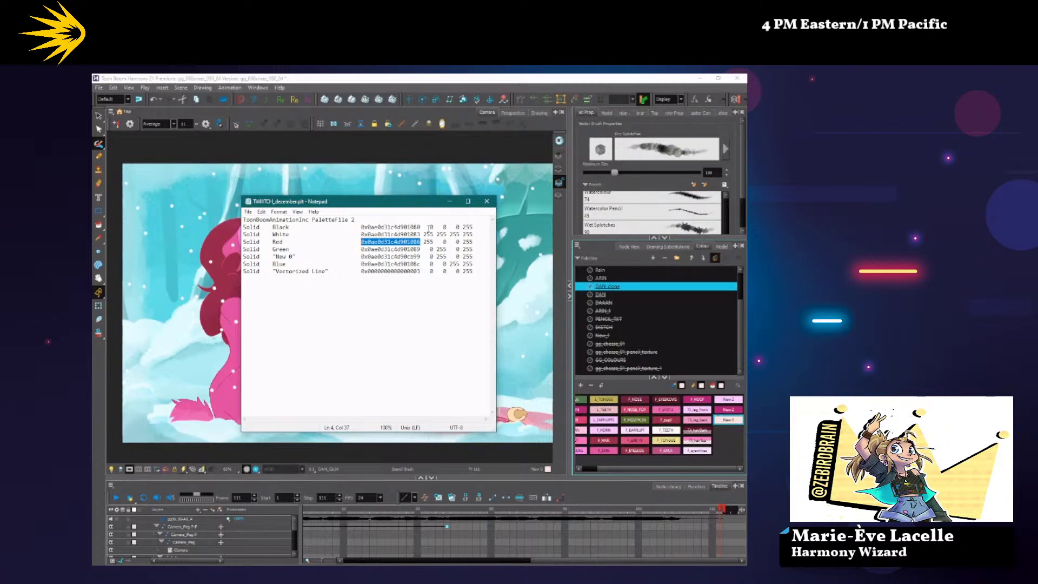
Dismiss the handwriting input panel and examine the RGB values on the White and Green lines.
{"action": "key", "text": "ctrl+a"}
{"action": "key", "text": "ctrl+End"}
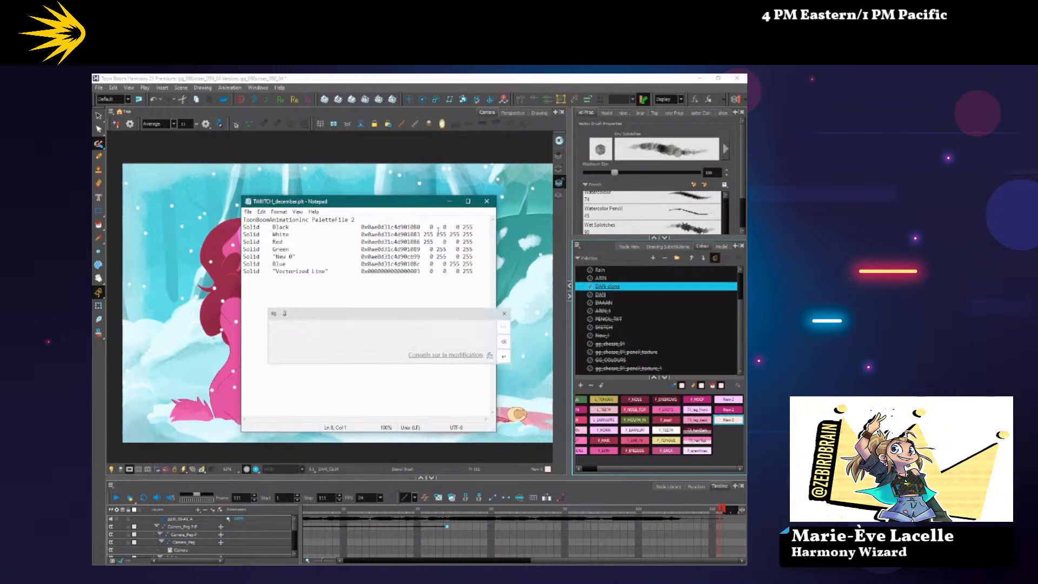
{"action": "left_click", "coordinate": [504, 313]}
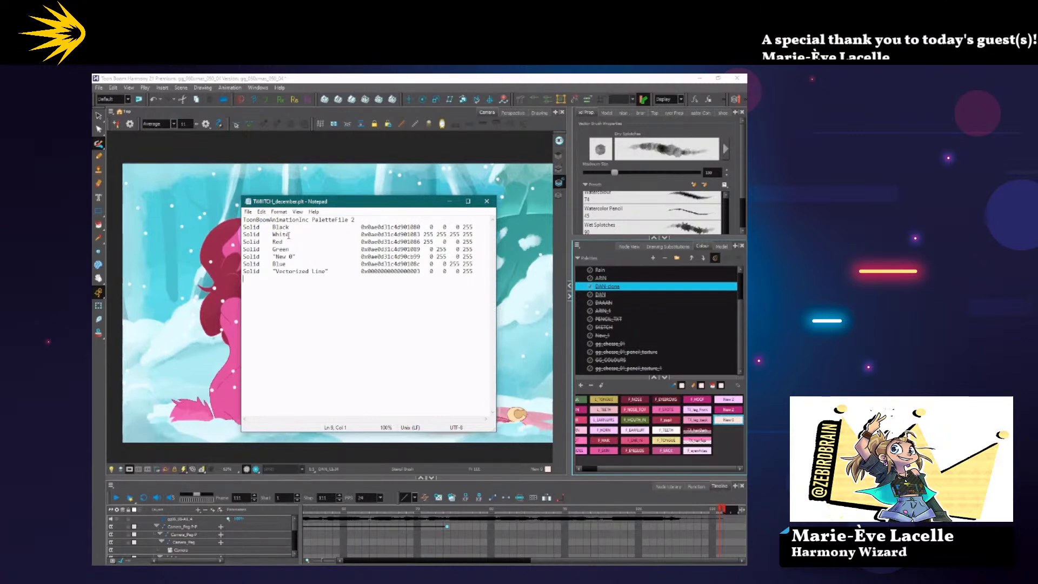
{"action": "double_click", "coordinate": [428, 235]}
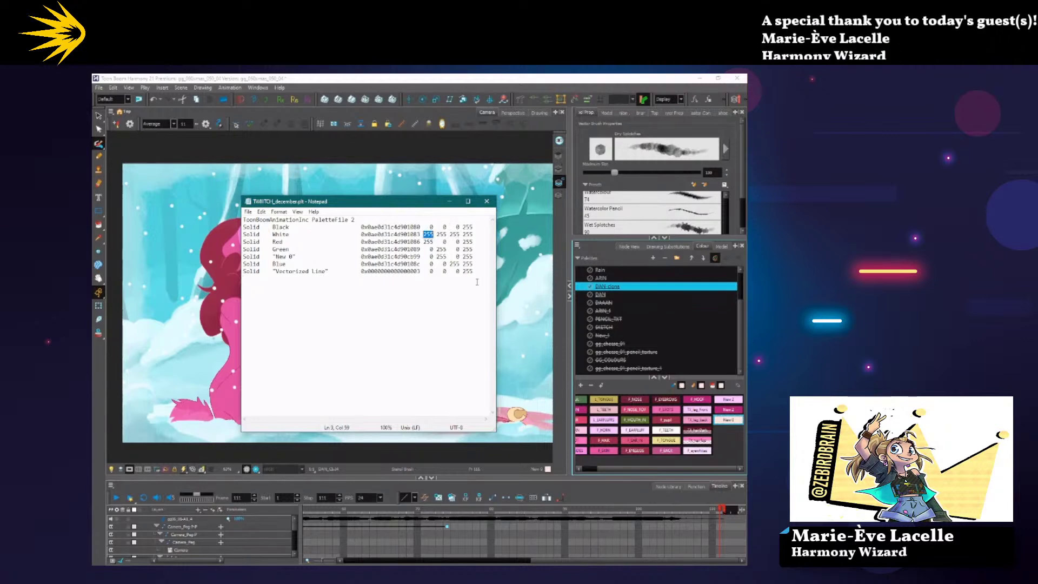
{"action": "left_click", "coordinate": [430, 249]}
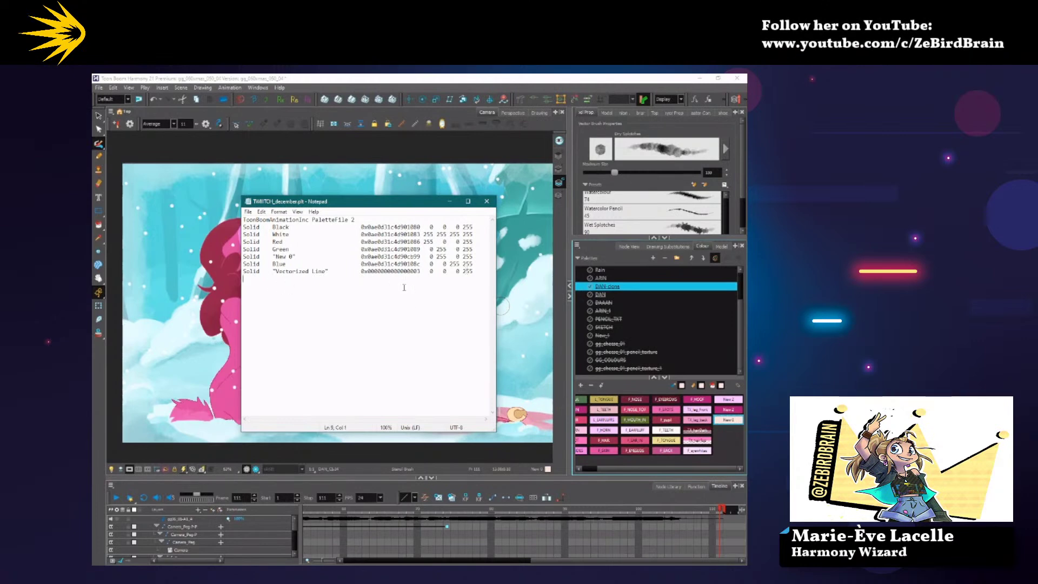
Return to the TWITCH_december scene and sketch a box with a smiley face beside the candy cane using the Vectorized Line colour.
{"action": "left_click", "coordinate": [356, 288]}
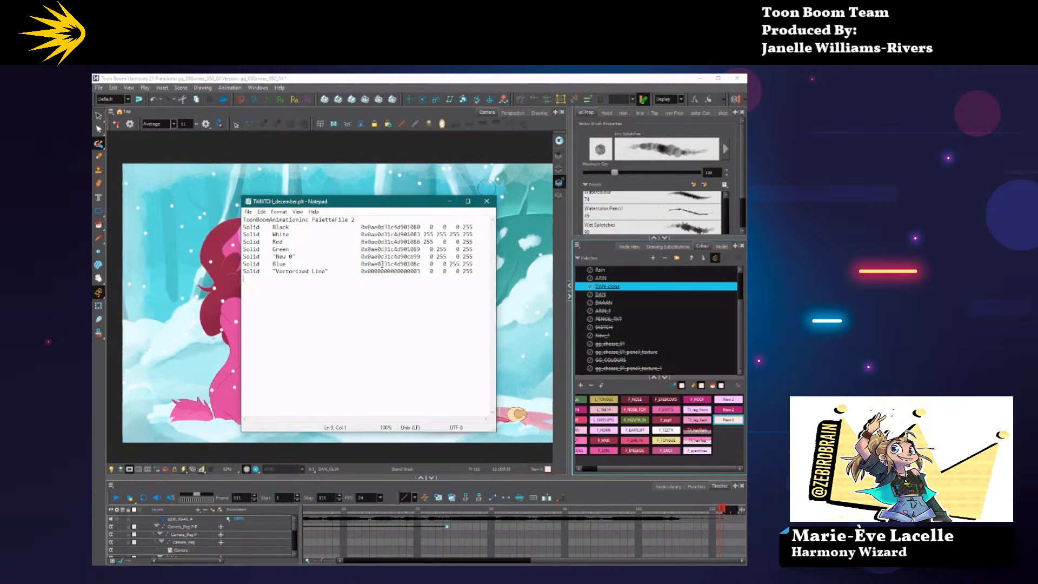
{"action": "left_click", "coordinate": [487, 201]}
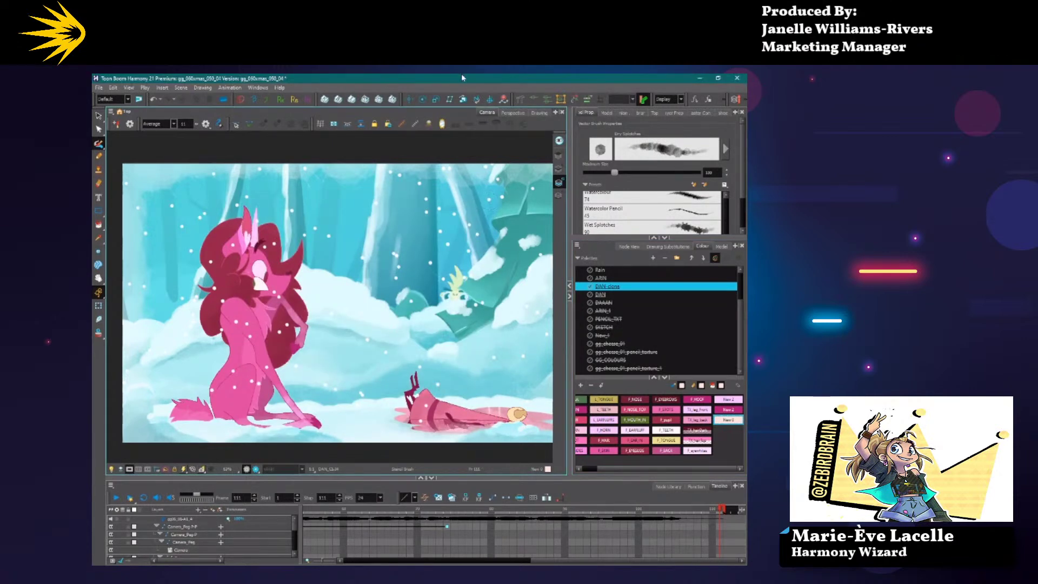
{"action": "left_click", "coordinate": [700, 80]}
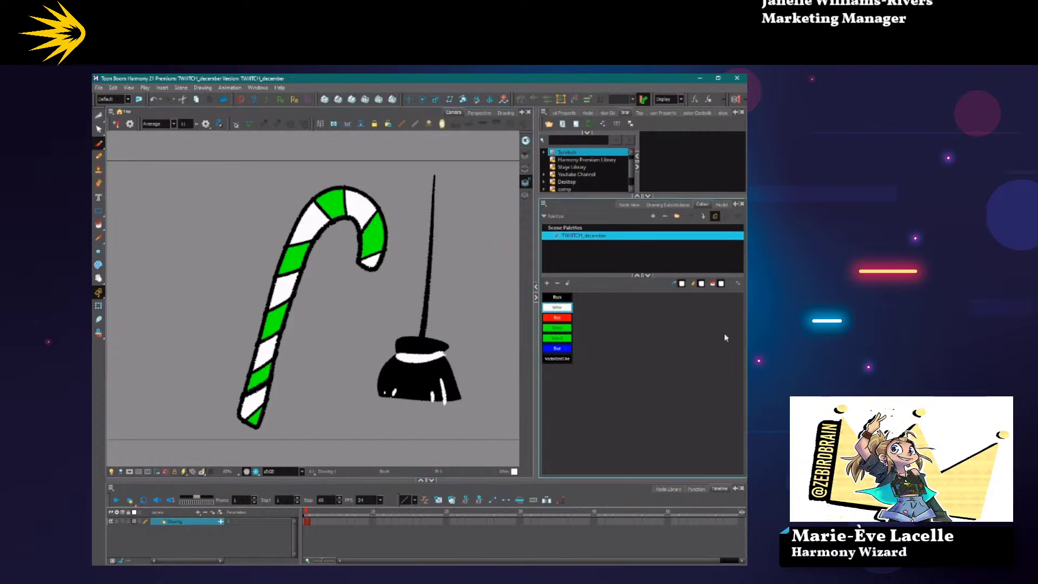
{"action": "left_click", "coordinate": [556, 359]}
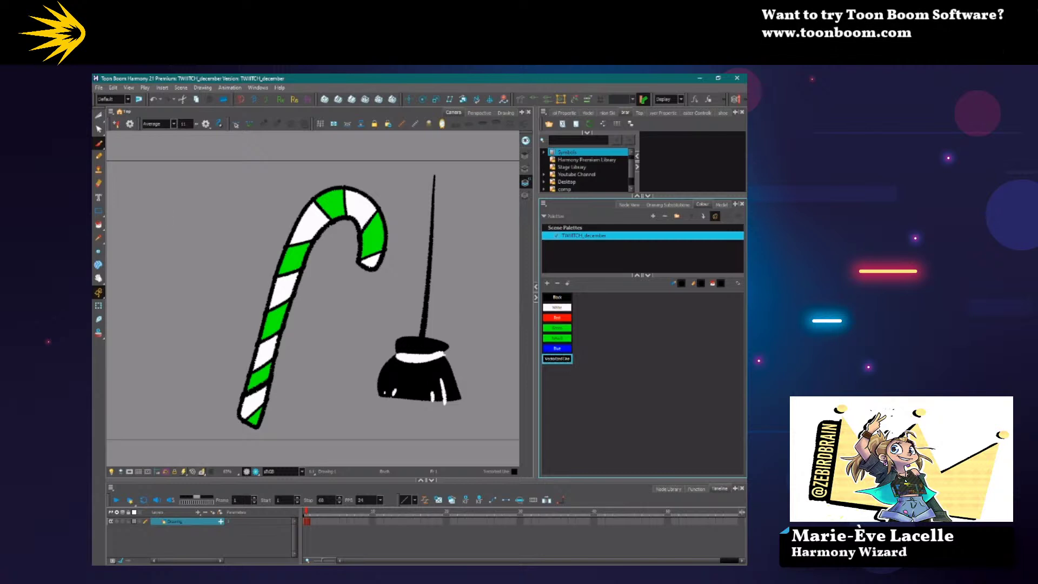
{"action": "mouse_move", "coordinate": [152, 185]}
{"action": "left_mouse_down"}
{"action": "mouse_move", "coordinate": [256, 234]}
{"action": "mouse_move", "coordinate": [151, 186]}
{"action": "mouse_move", "coordinate": [178, 211]}
{"action": "left_mouse_up"}
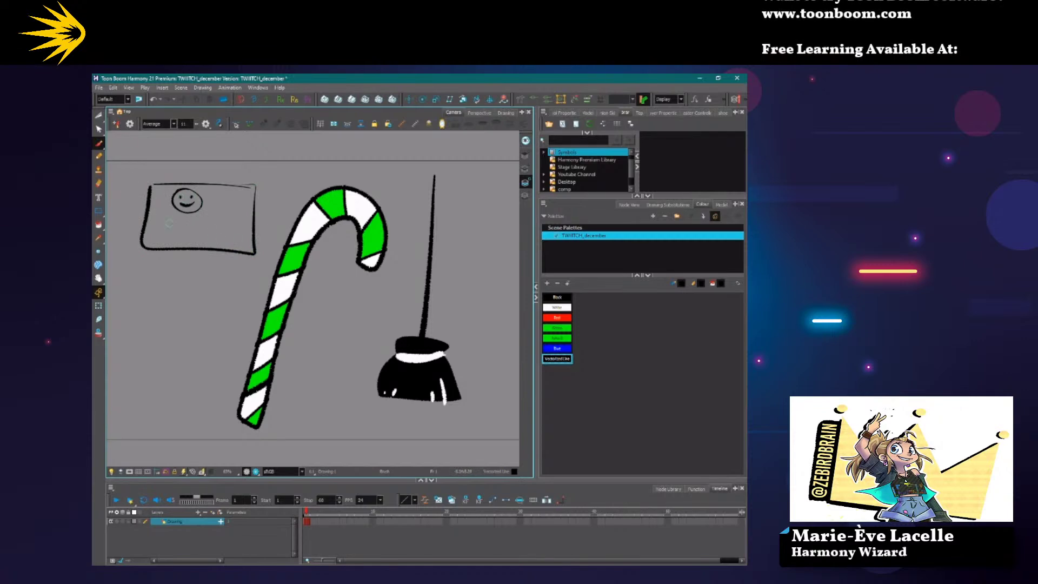
Open the image import settings and choose to convert the image to a Toon Boom vector drawing.
{"action": "left_click", "coordinate": [100, 88]}
{"action": "mouse_move", "coordinate": [135, 188]}
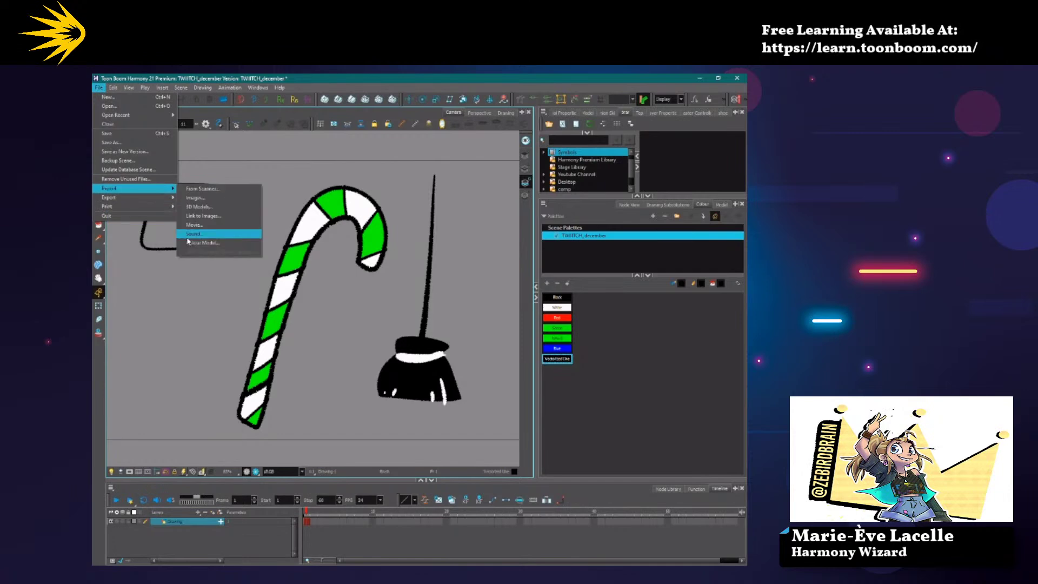
{"action": "mouse_move", "coordinate": [163, 197]}
{"action": "left_click", "coordinate": [189, 198]}
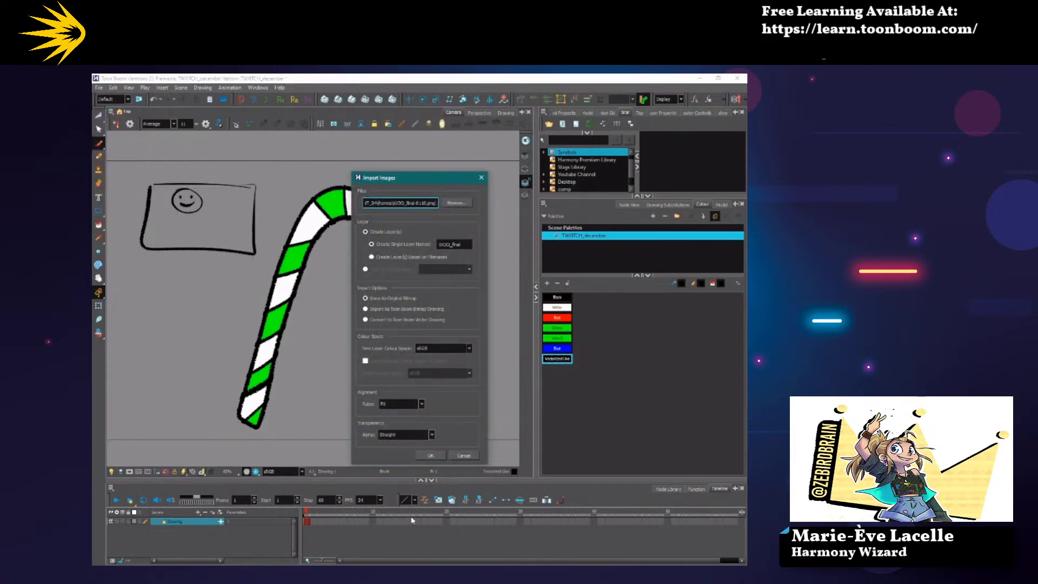
{"action": "left_click", "coordinate": [397, 319]}
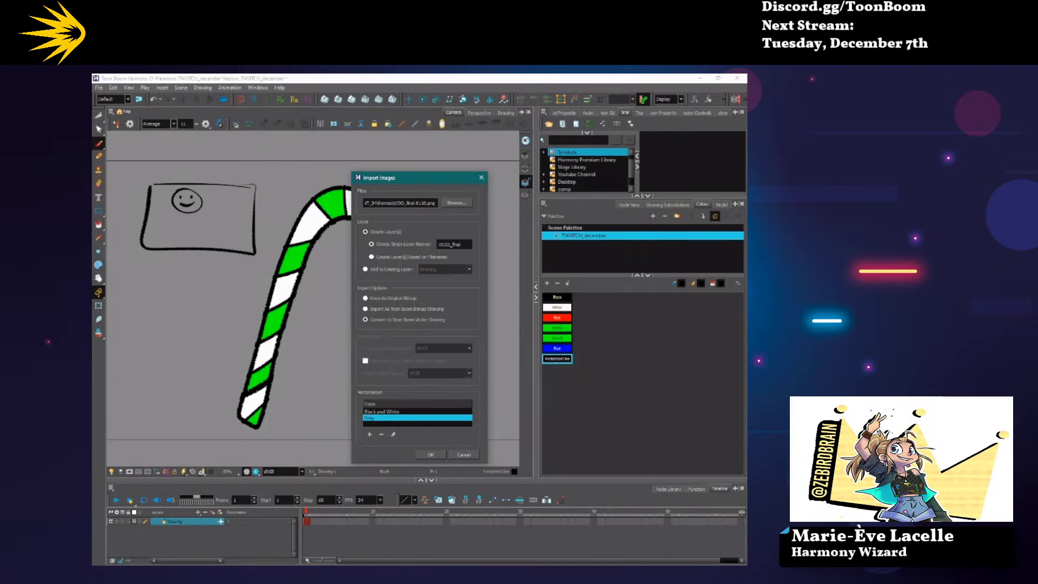
Reopen TWITCH_december.plt in Notepad, examine the Vectorized Line colour ID, and dismiss both the file and the image import.
{"action": "key", "text": "super+e"}
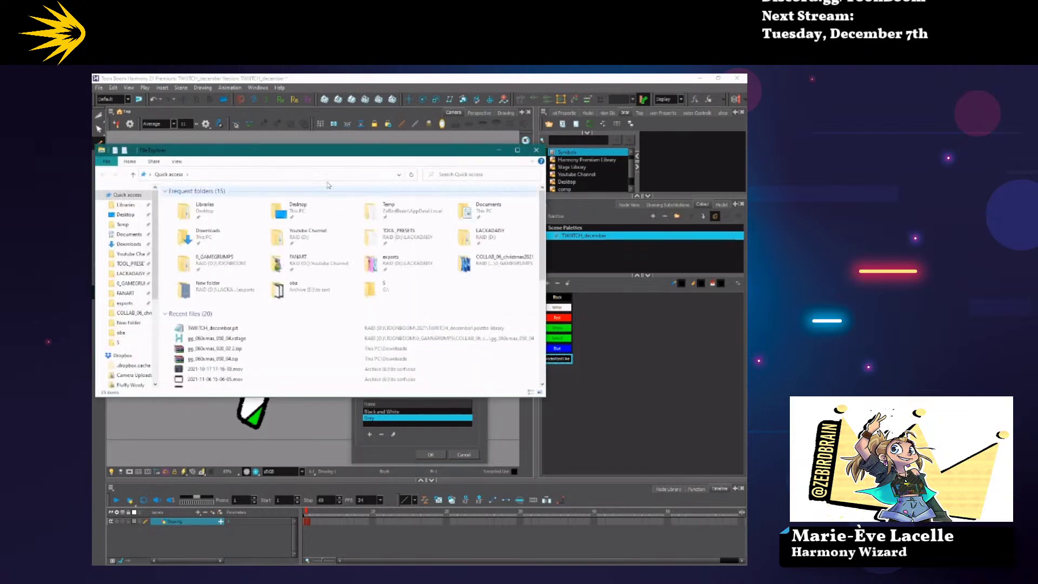
{"action": "left_click_drag", "start_coordinate": [327, 155], "coordinate": [746, 155]}
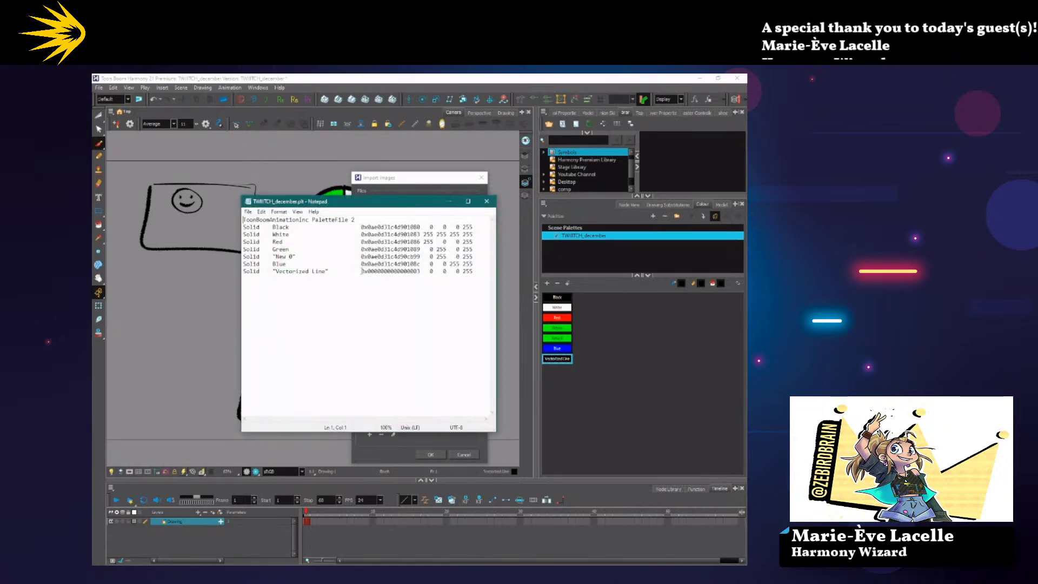
{"action": "left_click_drag", "start_coordinate": [361, 272], "coordinate": [370, 272]}
{"action": "double_click", "coordinate": [367, 271]}
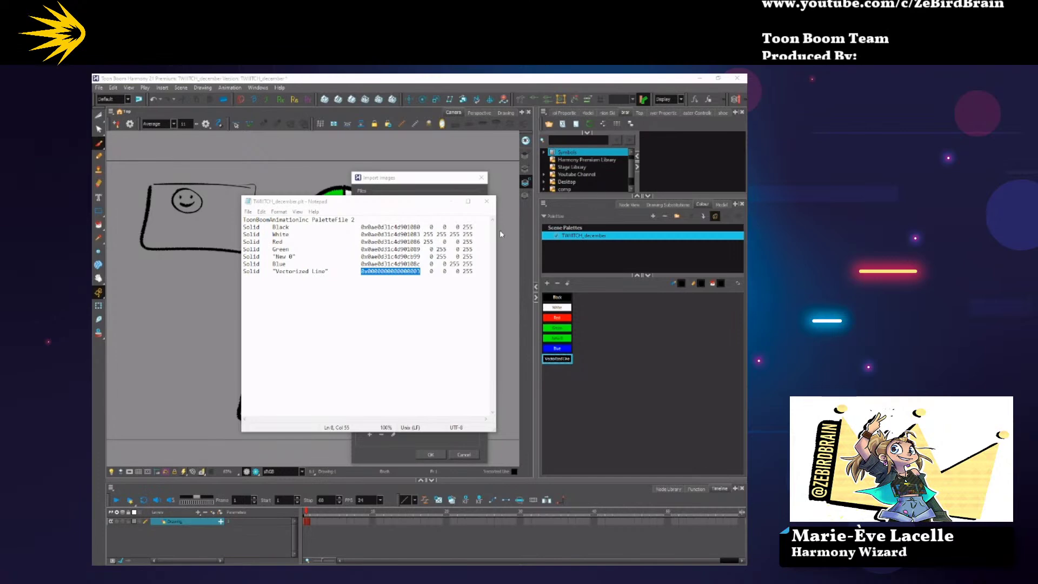
{"action": "left_click", "coordinate": [486, 202]}
{"action": "left_click", "coordinate": [486, 202]}
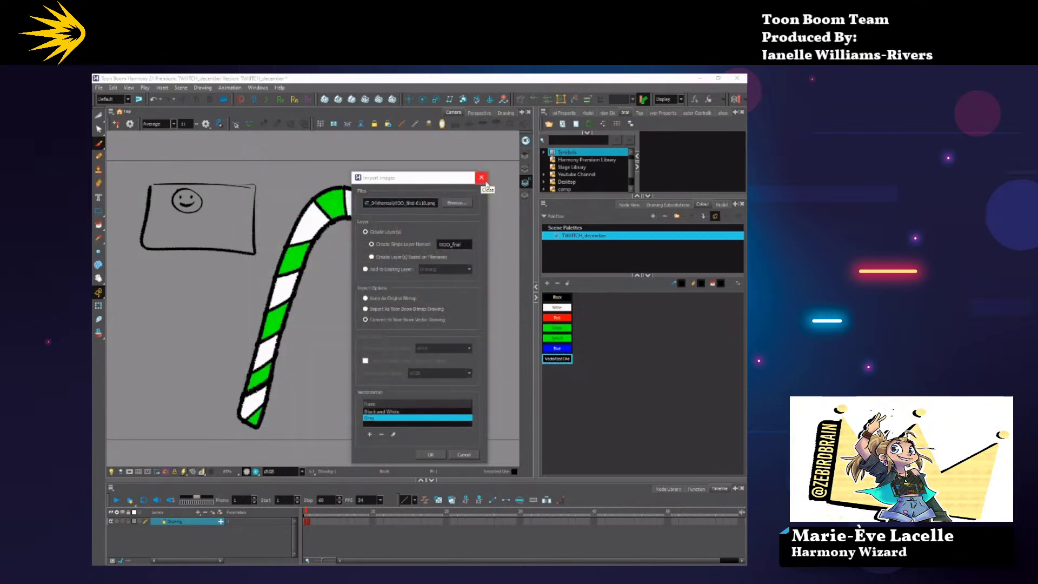
{"action": "left_click", "coordinate": [481, 178]}
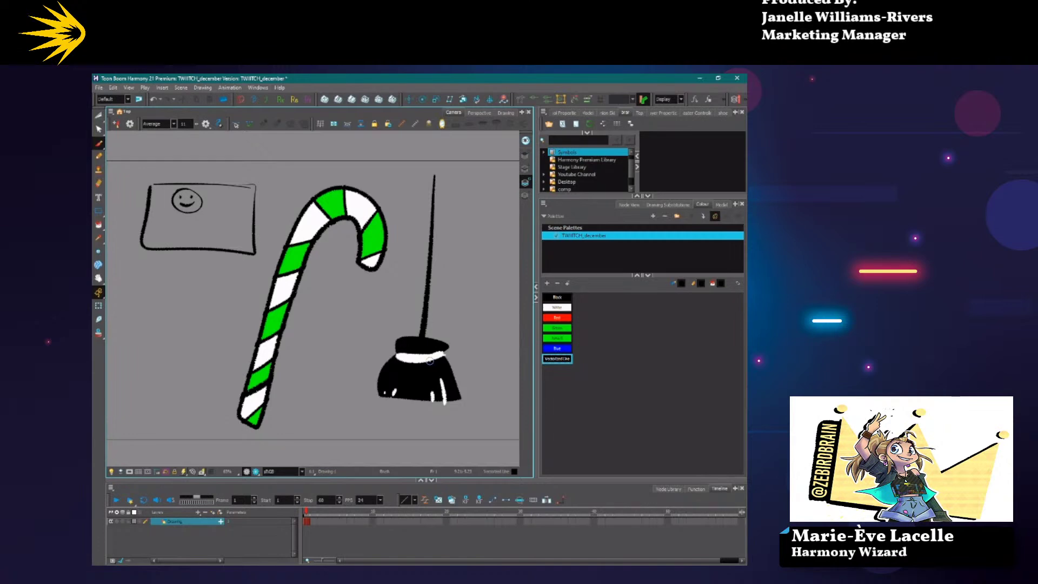
{"action": "left_click", "coordinate": [665, 338]}
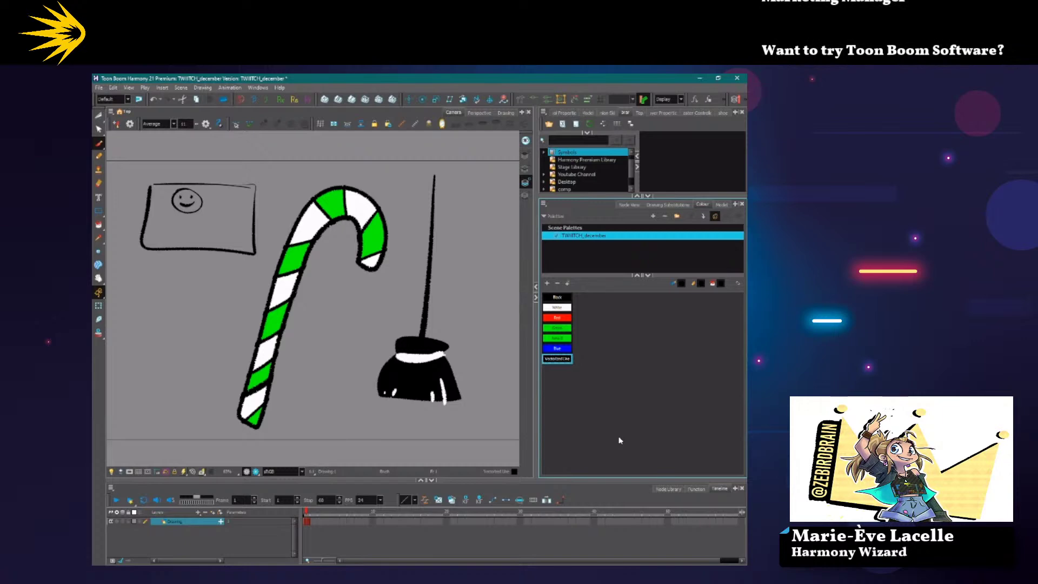
{"action": "left_click_drag", "start_coordinate": [203, 355], "coordinate": [219, 363]}
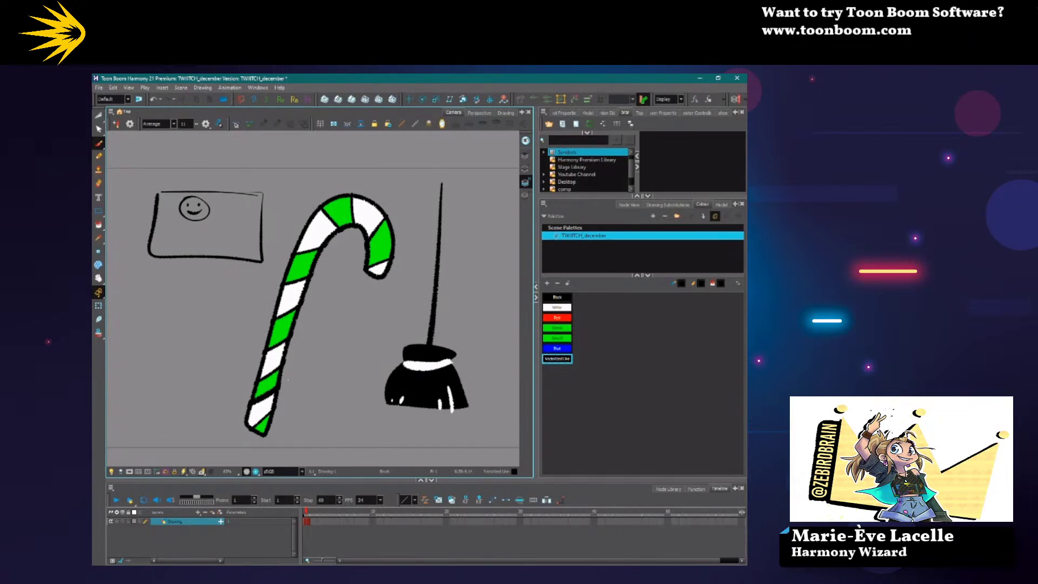
{"action": "left_click", "coordinate": [653, 217]}
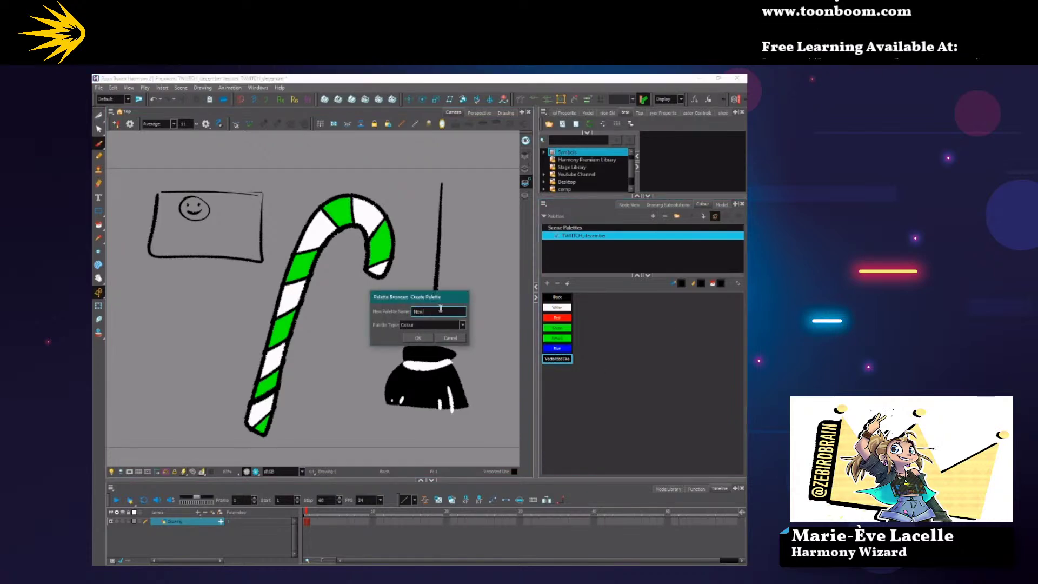
{"action": "left_click", "coordinate": [450, 338]}
In the deer scene, move the DAN clone palette below DAN and save the scene as gg_060xmas_050_04b.
{"action": "left_click_drag", "start_coordinate": [114, 81], "coordinate": [214, 75]}
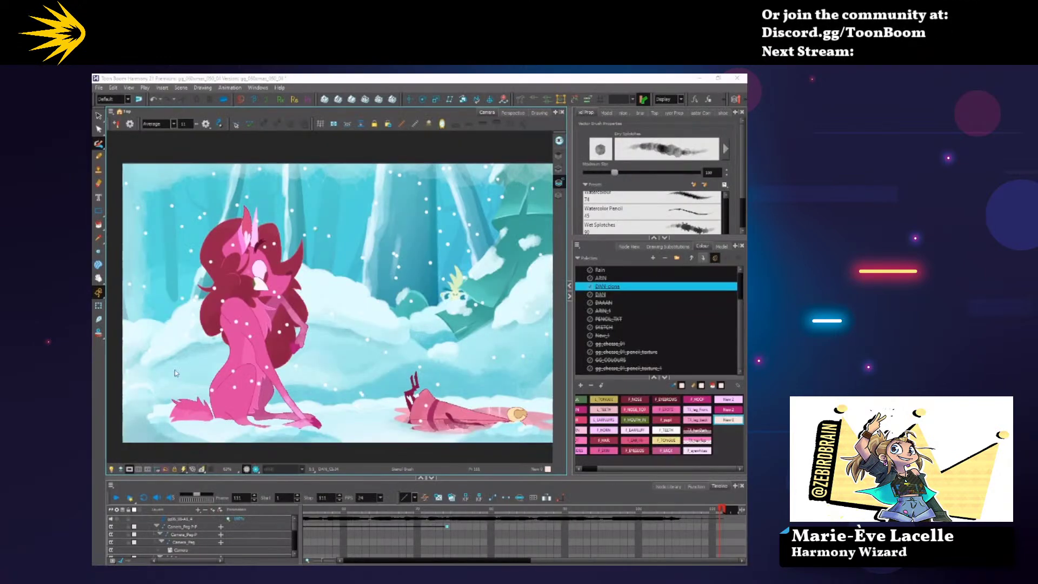
{"action": "left_click", "coordinate": [99, 87]}
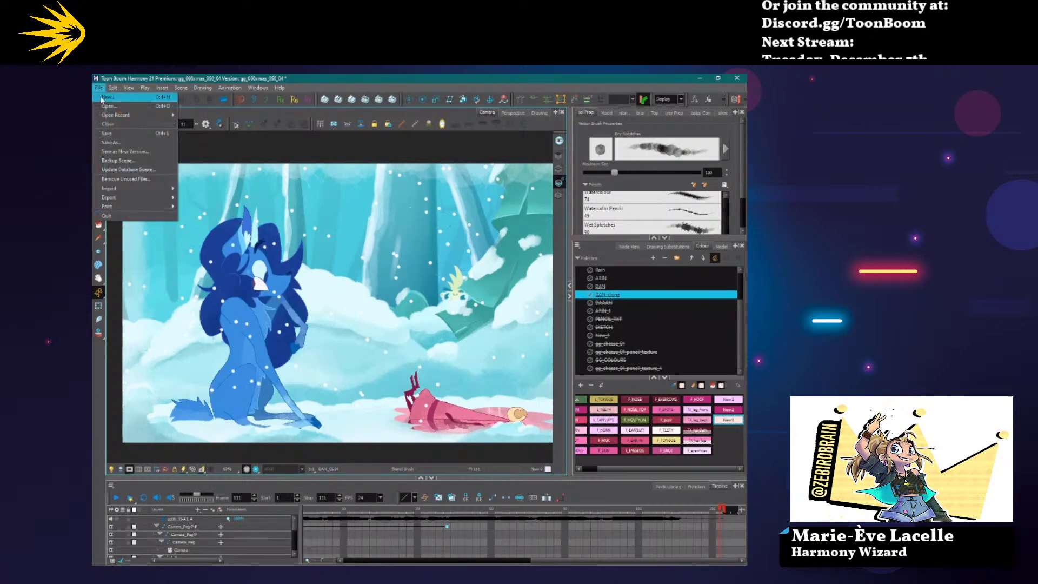
{"action": "left_click", "coordinate": [111, 142]}
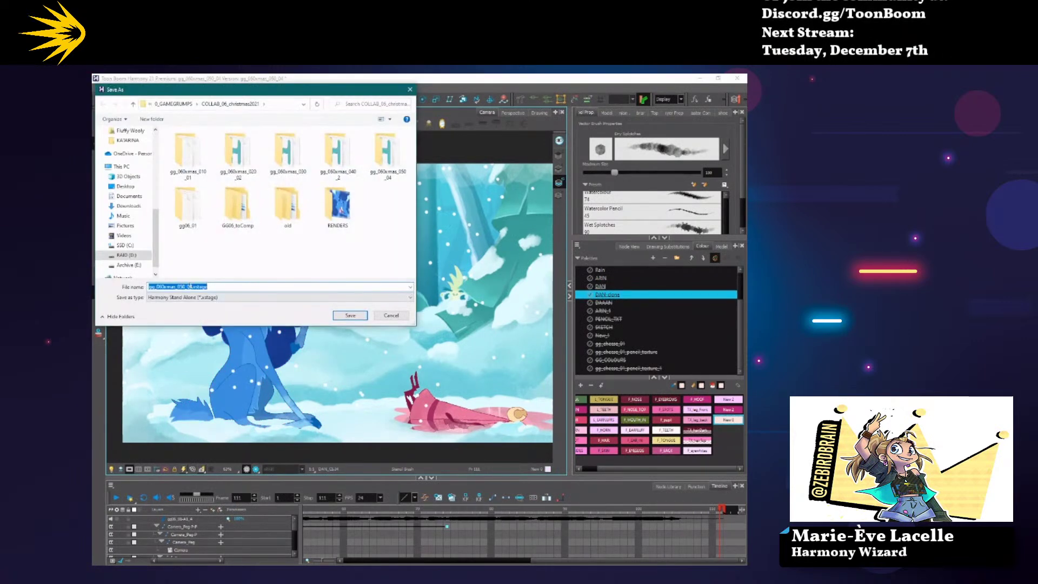
{"action": "left_click", "coordinate": [191, 287]}
{"action": "type", "text": "b"}
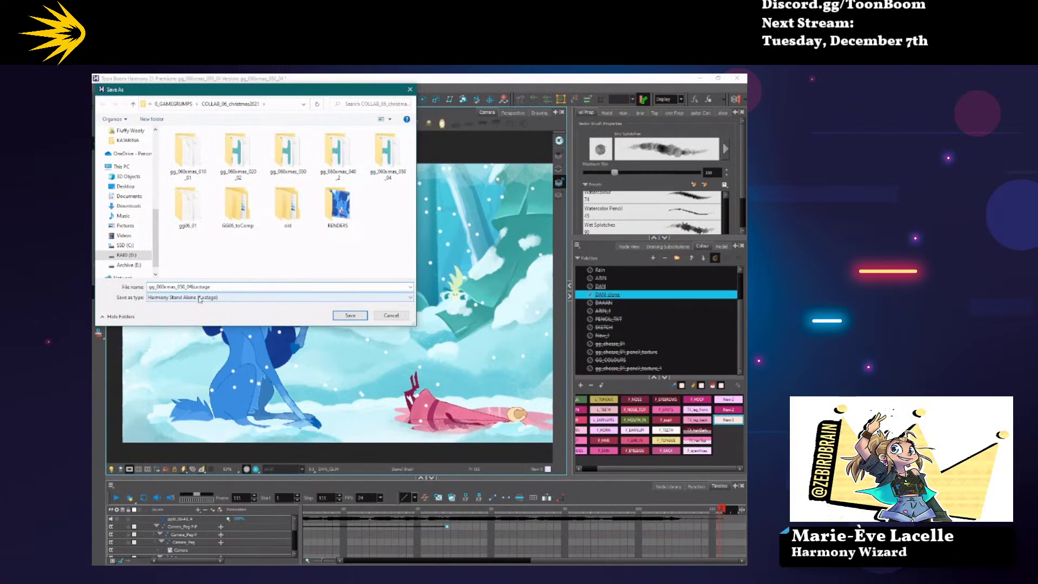
{"action": "key", "text": "Return"}
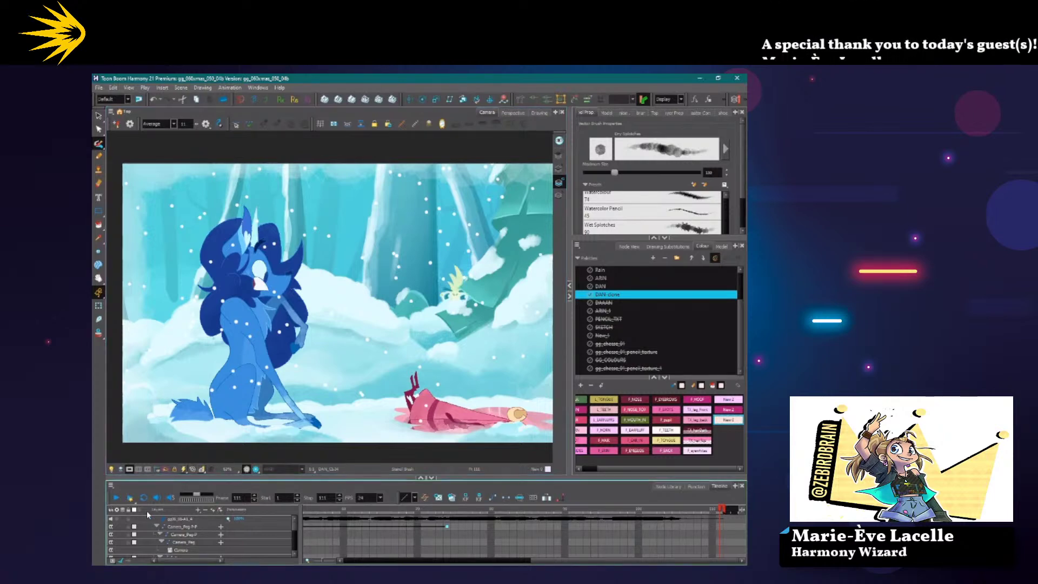
Select the L_MAIN swatch of the DAN palette, widening the colour area so all the swatches fit.
{"action": "left_click", "coordinate": [600, 287]}
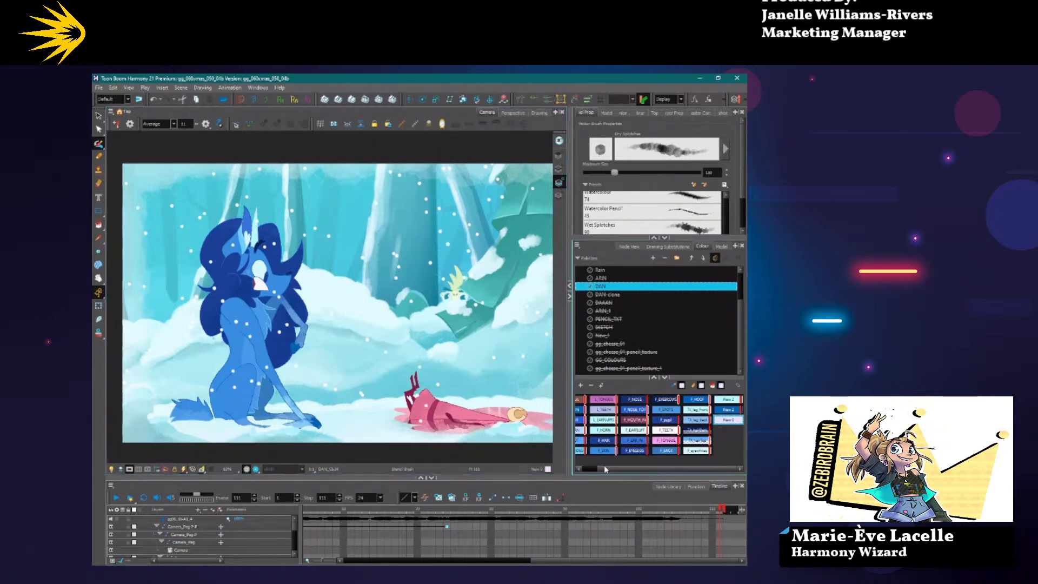
{"action": "left_click_drag", "start_coordinate": [614, 468], "coordinate": [517, 447]}
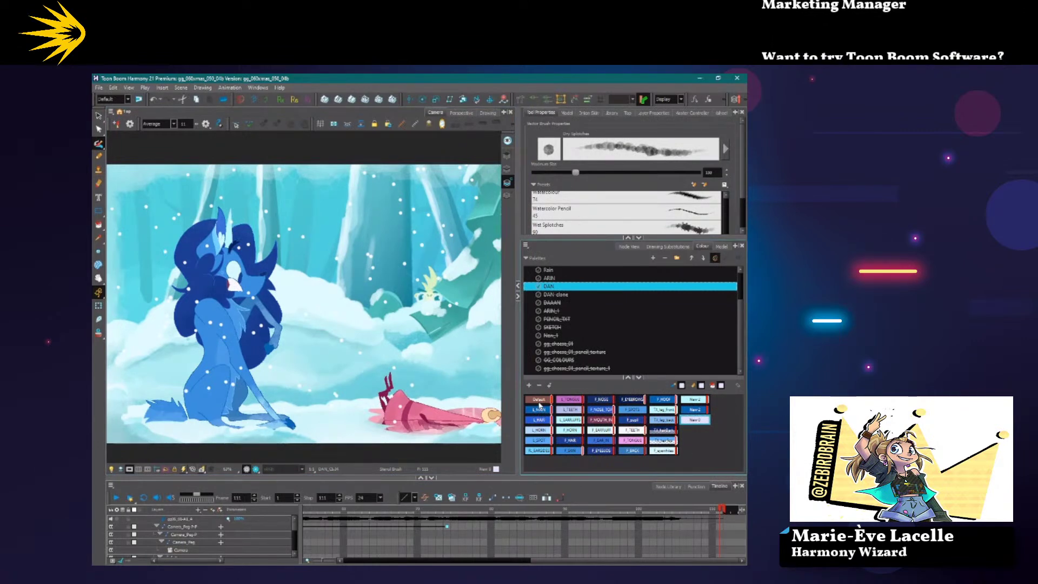
{"action": "left_click", "coordinate": [539, 410]}
{"action": "right_click", "coordinate": [535, 410]}
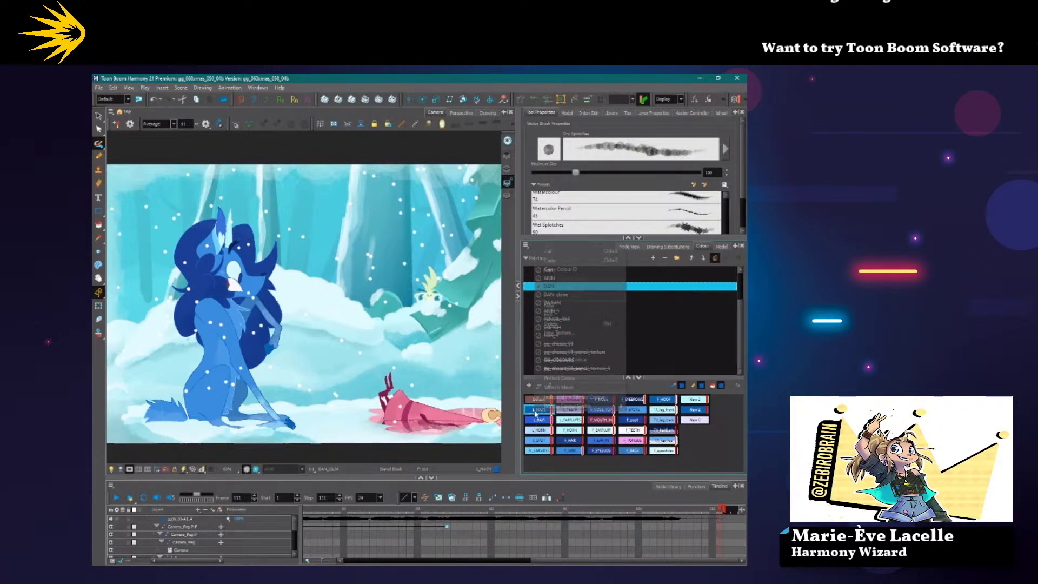
{"action": "left_click", "coordinate": [546, 378]}
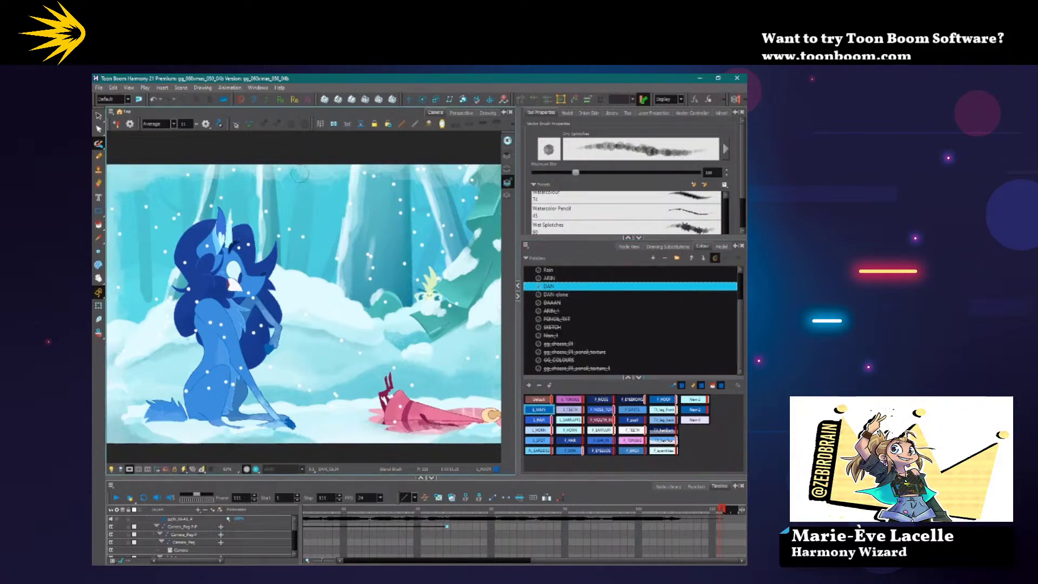
Choose the Solid Brush 3 preset, undo the test mark on the deer, and activate the Brush tool with DAN above DAN clone.
{"action": "scroll", "coordinate": [725, 210], "scroll_direction": "up", "scroll_amount": 5}
{"action": "scroll", "coordinate": [669, 223], "scroll_direction": "up", "scroll_amount": 3}
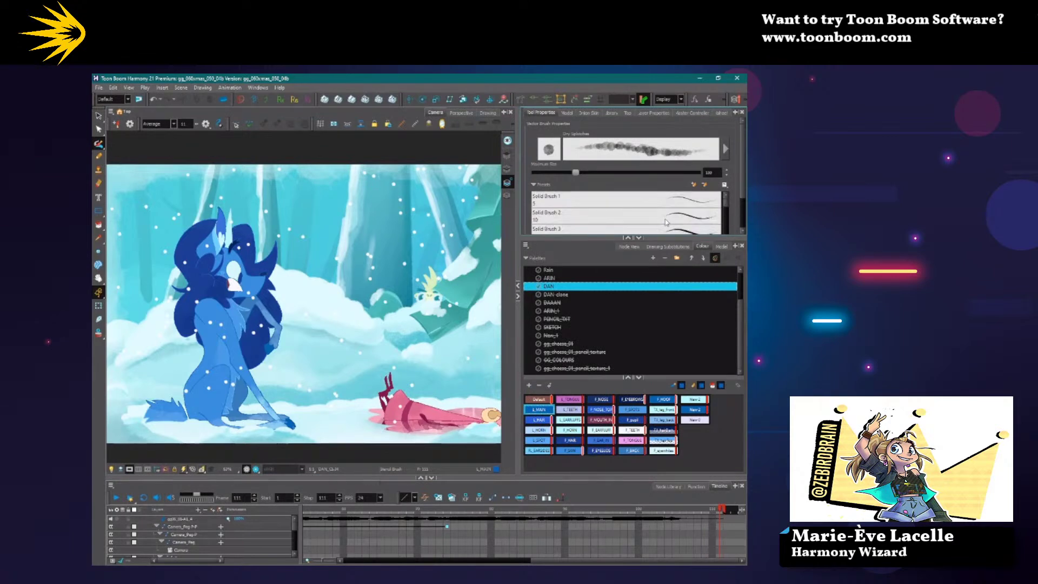
{"action": "left_click", "coordinate": [667, 228]}
{"action": "scroll", "coordinate": [244, 346], "scroll_direction": "up", "scroll_amount": 5}
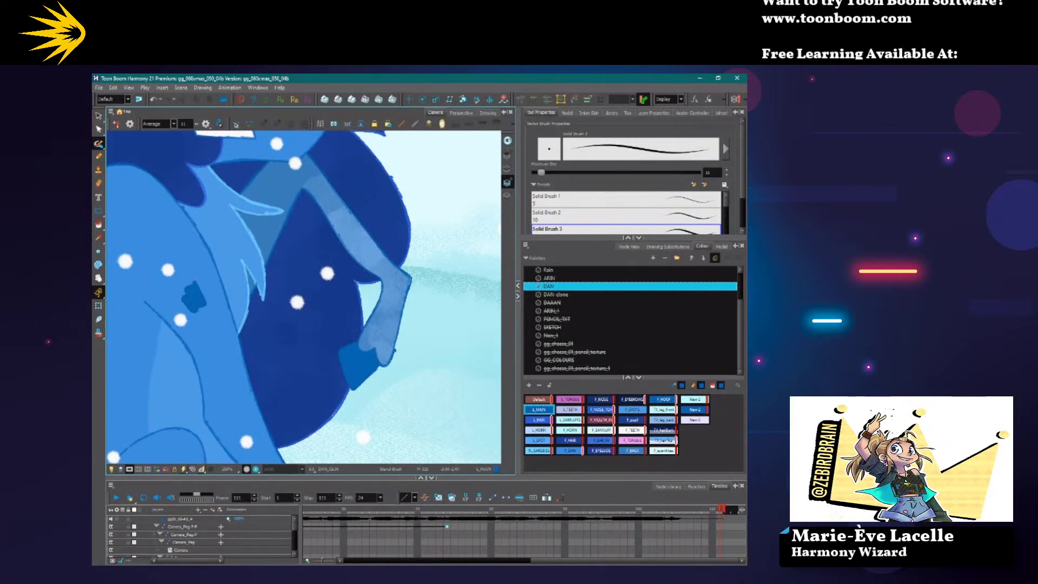
{"action": "key", "text": "ctrl+z"}
{"action": "left_click", "coordinate": [98, 143]}
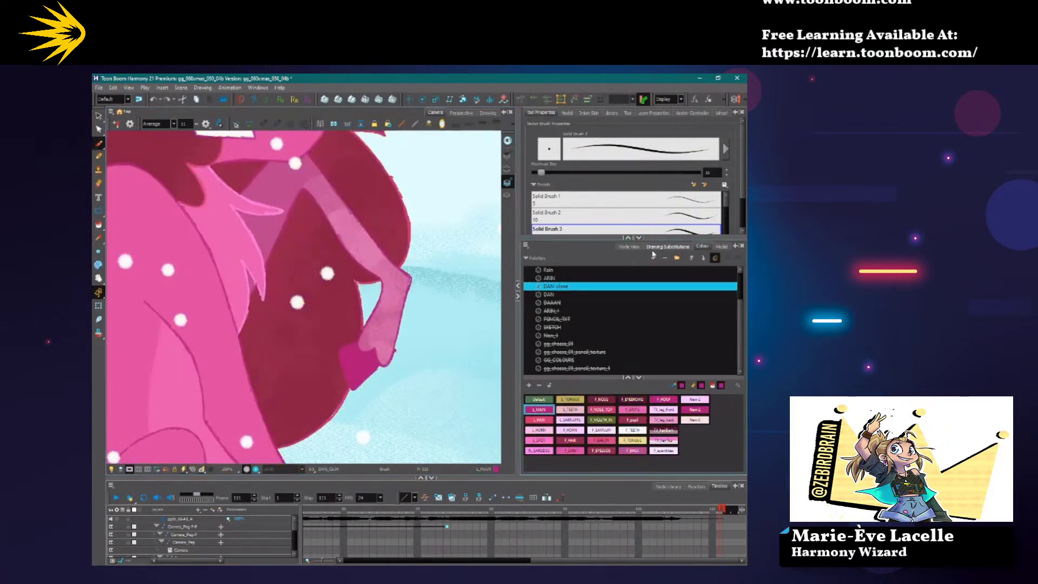
{"action": "left_click", "coordinate": [167, 100]}
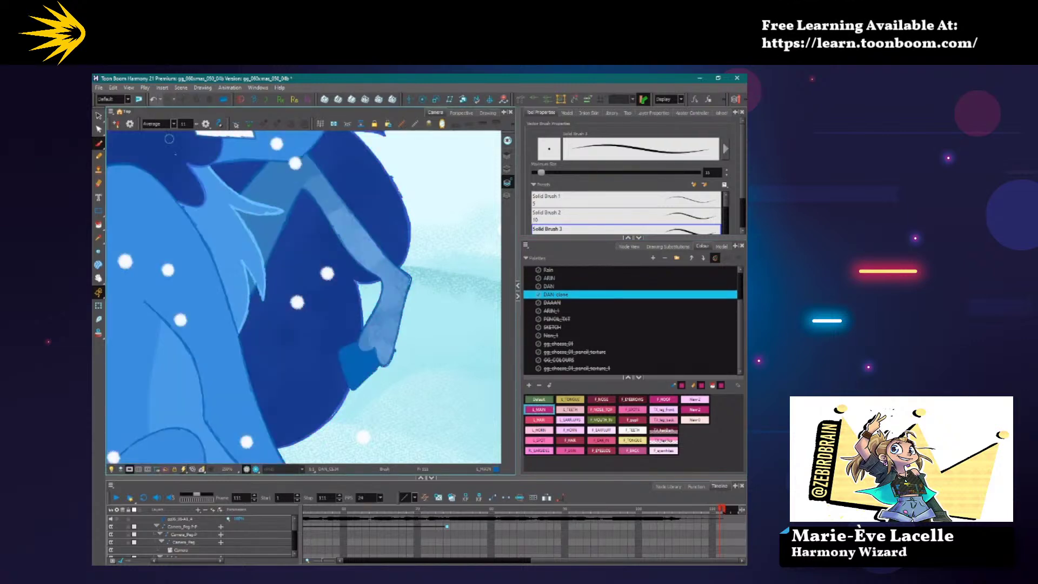
Try brush strokes on the deer's chest with the tongue swatch of DAN clone, and undo them.
{"action": "left_click_drag", "start_coordinate": [165, 336], "coordinate": [217, 333]}
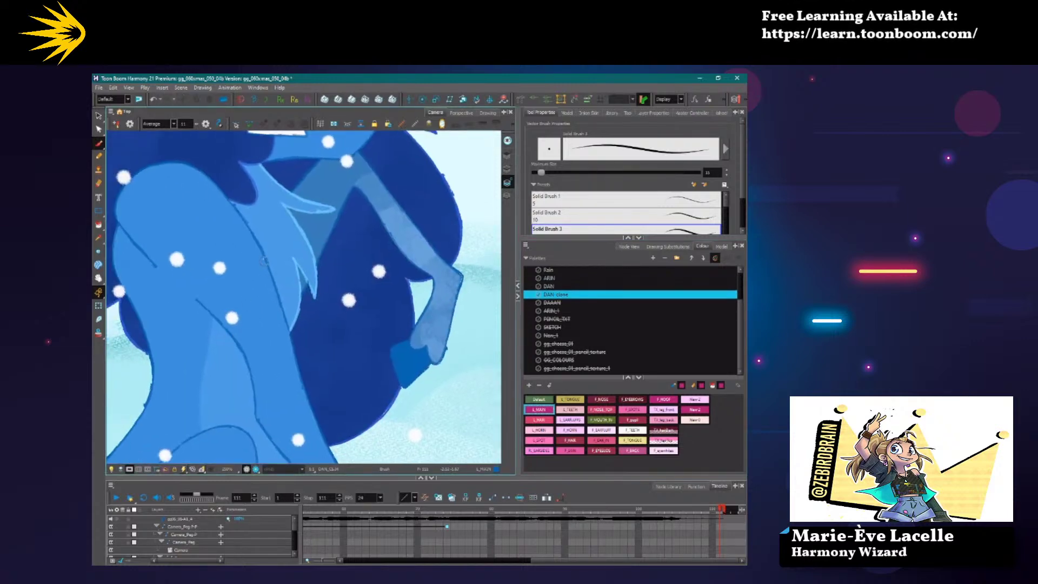
{"action": "left_click", "coordinate": [628, 440]}
{"action": "left_click_drag", "start_coordinate": [244, 271], "coordinate": [264, 338]}
{"action": "left_click_drag", "start_coordinate": [266, 258], "coordinate": [280, 308]}
{"action": "key", "text": "ctrl+z"}
{"action": "key", "text": "ctrl+z"}
{"action": "key", "text": "ctrl+z"}
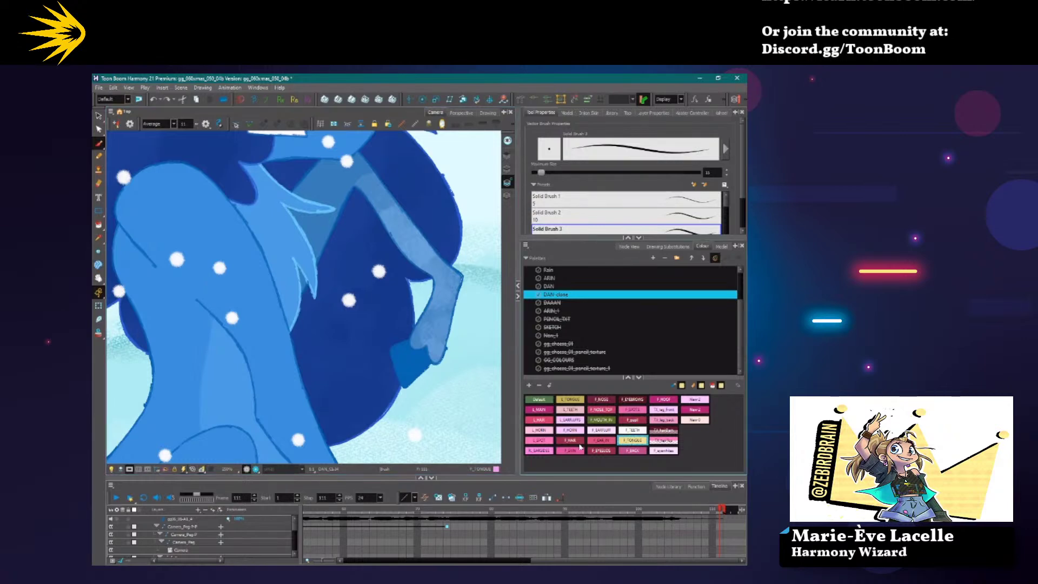
Handwrite "L_main" on the blue background beside the deer using the L_MAIN swatch of the DAN palette.
{"action": "key", "text": "Up"}
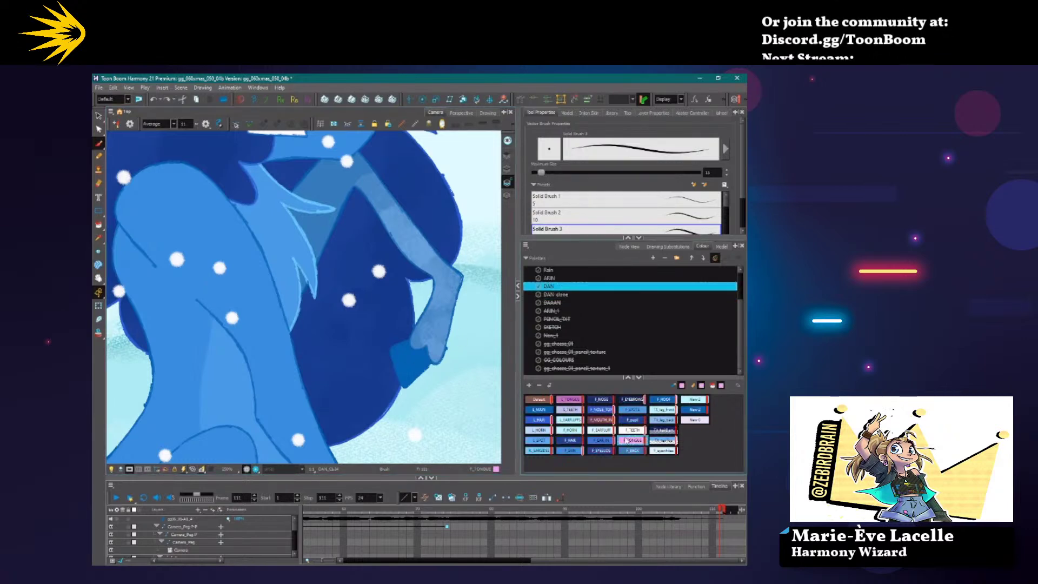
{"action": "left_click", "coordinate": [627, 431]}
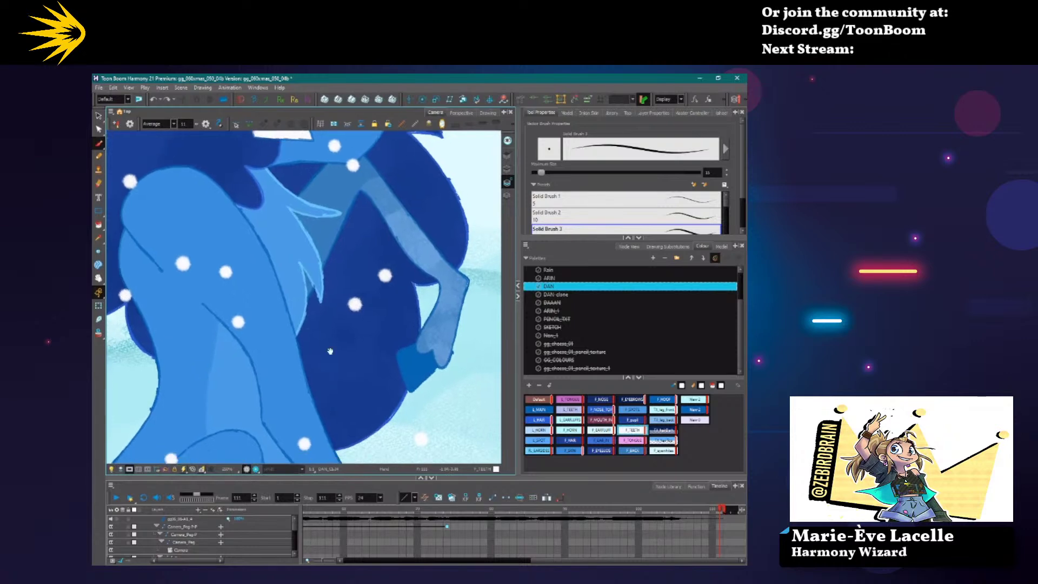
{"action": "left_click", "coordinate": [539, 409]}
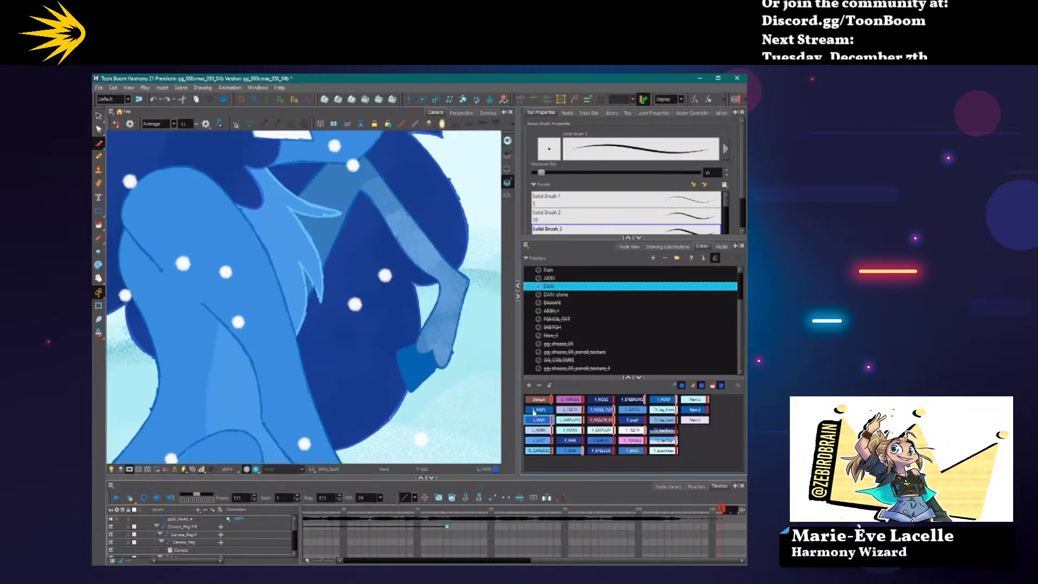
{"action": "left_click_drag", "start_coordinate": [443, 312], "coordinate": [274, 411]}
{"action": "mouse_move", "coordinate": [316, 260]}
{"action": "left_mouse_down"}
{"action": "mouse_move", "coordinate": [317, 281]}
{"action": "mouse_move", "coordinate": [339, 301]}
{"action": "mouse_move", "coordinate": [375, 305]}
{"action": "left_mouse_up"}
{"action": "mouse_move", "coordinate": [383, 275]}
{"action": "left_mouse_down"}
{"action": "mouse_move", "coordinate": [389, 292]}
{"action": "mouse_move", "coordinate": [444, 303]}
{"action": "left_mouse_up"}
{"action": "mouse_move", "coordinate": [452, 283]}
{"action": "left_mouse_down"}
{"action": "mouse_move", "coordinate": [453, 304]}
{"action": "mouse_move", "coordinate": [468, 281]}
{"action": "mouse_move", "coordinate": [477, 303]}
{"action": "left_mouse_up"}
{"action": "left_click", "coordinate": [451, 276]}
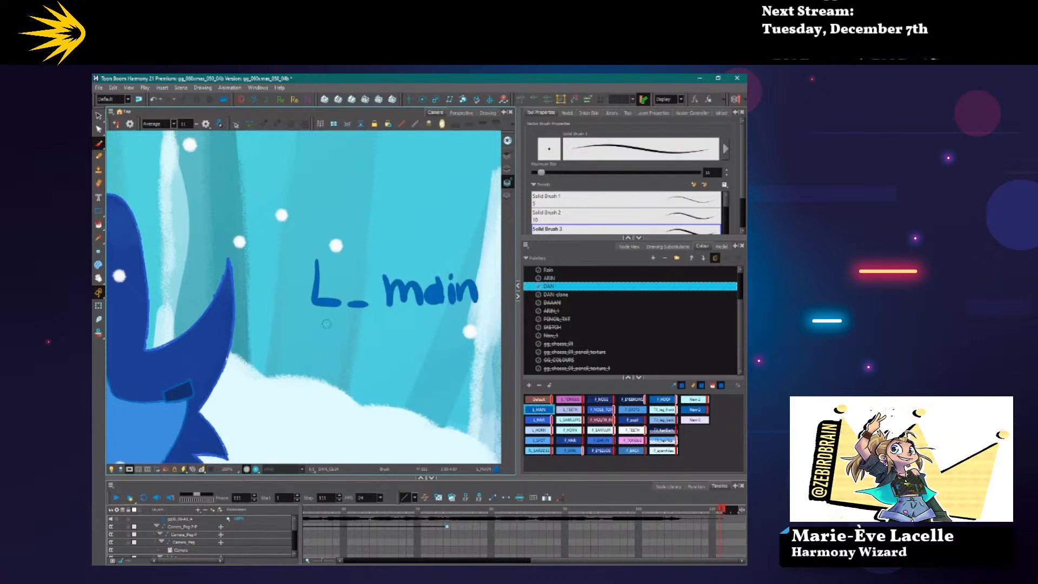
Handwrite "F_main" on the background below "L_main" and enlarge the swatch area of the DAN palette.
{"action": "mouse_move", "coordinate": [317, 324]}
{"action": "left_mouse_down"}
{"action": "mouse_move", "coordinate": [316, 360]}
{"action": "mouse_move", "coordinate": [340, 327]}
{"action": "mouse_move", "coordinate": [335, 342]}
{"action": "mouse_move", "coordinate": [425, 359]}
{"action": "left_mouse_up"}
{"action": "mouse_move", "coordinate": [439, 329]}
{"action": "left_mouse_down"}
{"action": "mouse_move", "coordinate": [444, 359]}
{"action": "mouse_move", "coordinate": [485, 361]}
{"action": "left_mouse_up"}
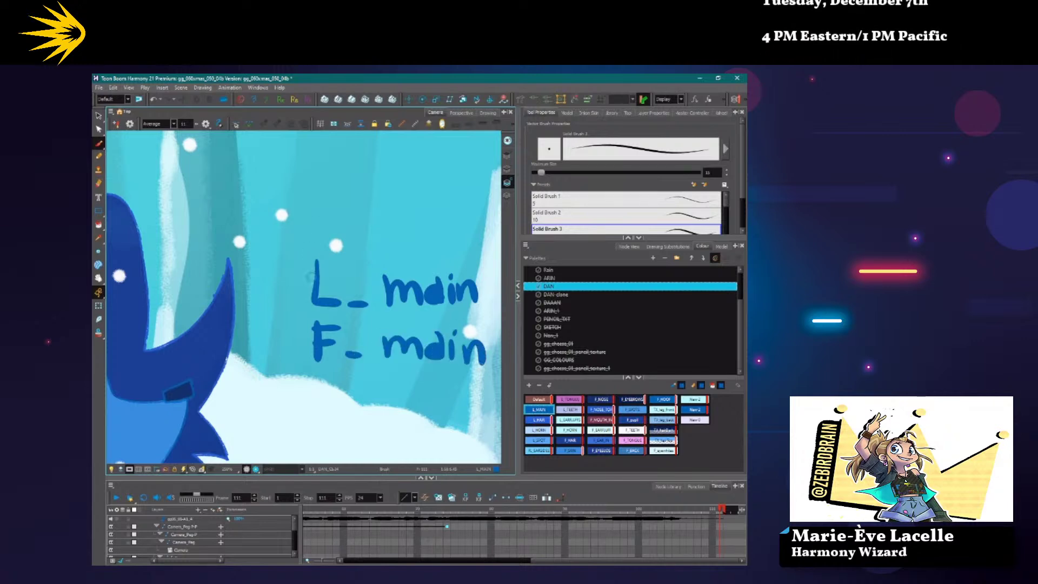
{"action": "left_click_drag", "start_coordinate": [206, 404], "coordinate": [439, 326]}
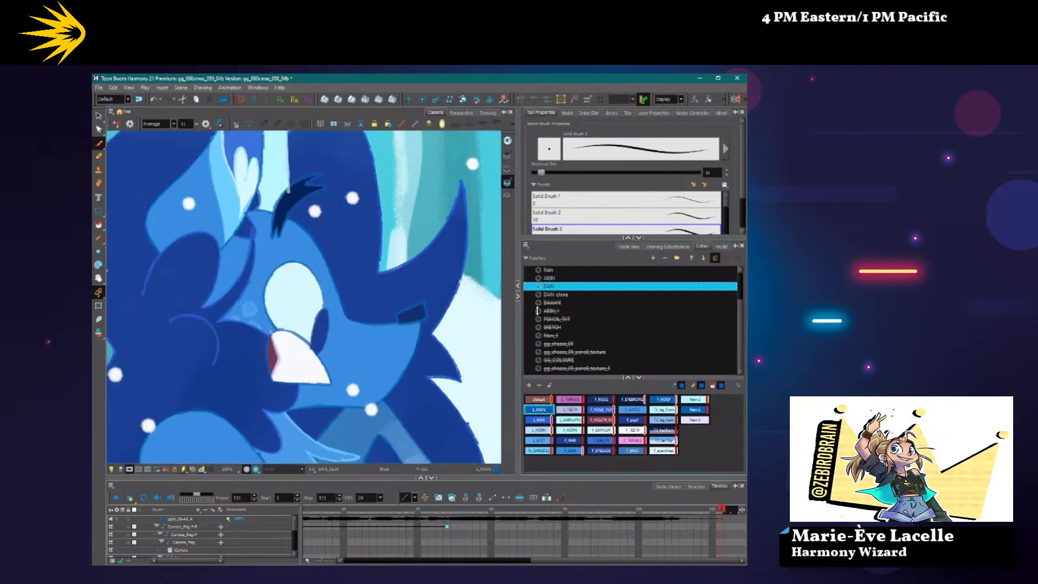
{"action": "left_click_drag", "start_coordinate": [608, 376], "coordinate": [608, 273]}
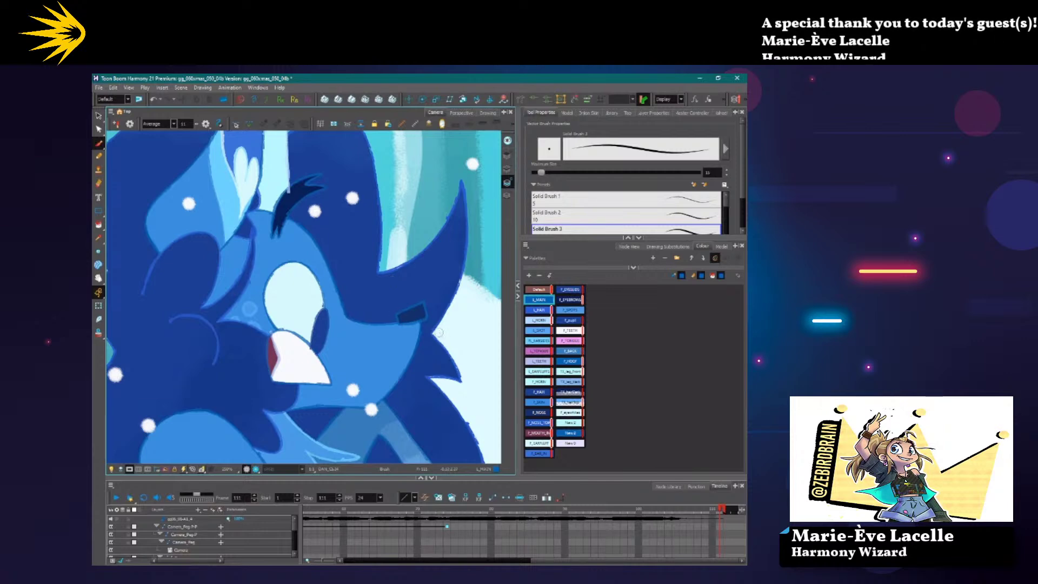
{"action": "left_click_drag", "start_coordinate": [419, 341], "coordinate": [154, 338]}
{"action": "left_click_drag", "start_coordinate": [283, 292], "coordinate": [314, 374]}
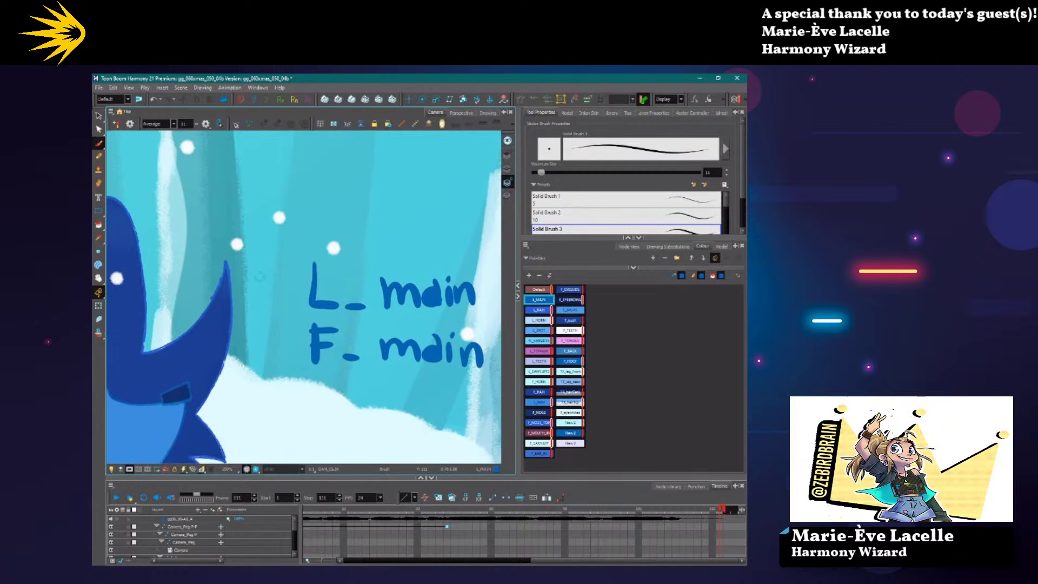
{"action": "left_click", "coordinate": [98, 117]}
{"action": "mouse_move", "coordinate": [304, 269]}
{"action": "left_mouse_down"}
{"action": "mouse_move", "coordinate": [474, 273]}
{"action": "mouse_move", "coordinate": [335, 386]}
{"action": "left_mouse_up"}
{"action": "left_click_drag", "start_coordinate": [320, 346], "coordinate": [401, 224]}
{"action": "mouse_move", "coordinate": [313, 278]}
{"action": "left_mouse_down"}
{"action": "mouse_move", "coordinate": [299, 301]}
{"action": "mouse_move", "coordinate": [128, 187]}
{"action": "left_mouse_up"}
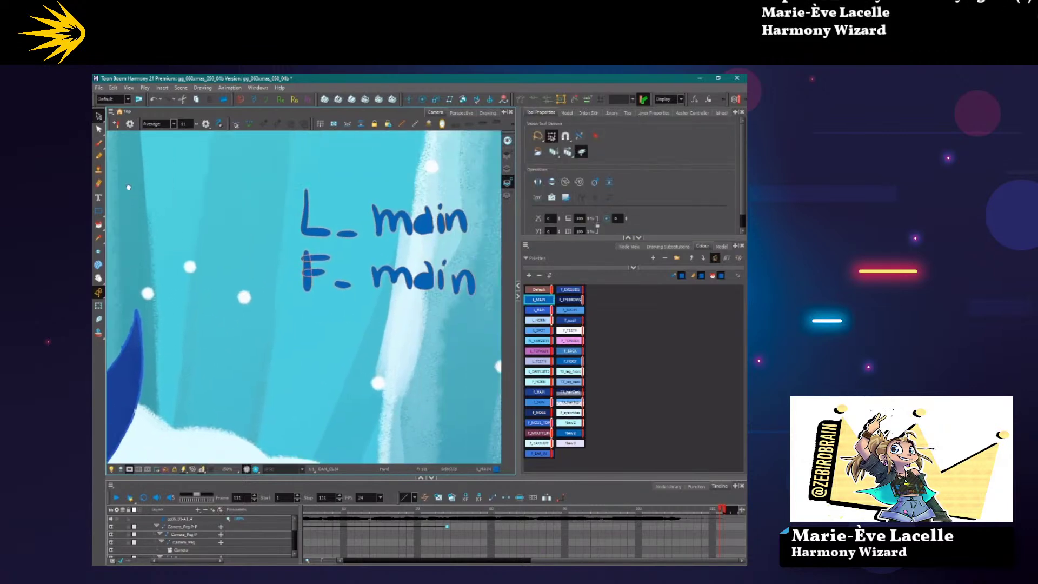
Brush an underscore in front of "L_main" and undo the stray strokes made after it.
{"action": "key", "text": "alt+b"}
{"action": "left_click_drag", "start_coordinate": [271, 221], "coordinate": [244, 222]}
{"action": "left_click_drag", "start_coordinate": [184, 369], "coordinate": [443, 237]}
{"action": "left_click_drag", "start_coordinate": [292, 312], "coordinate": [160, 496]}
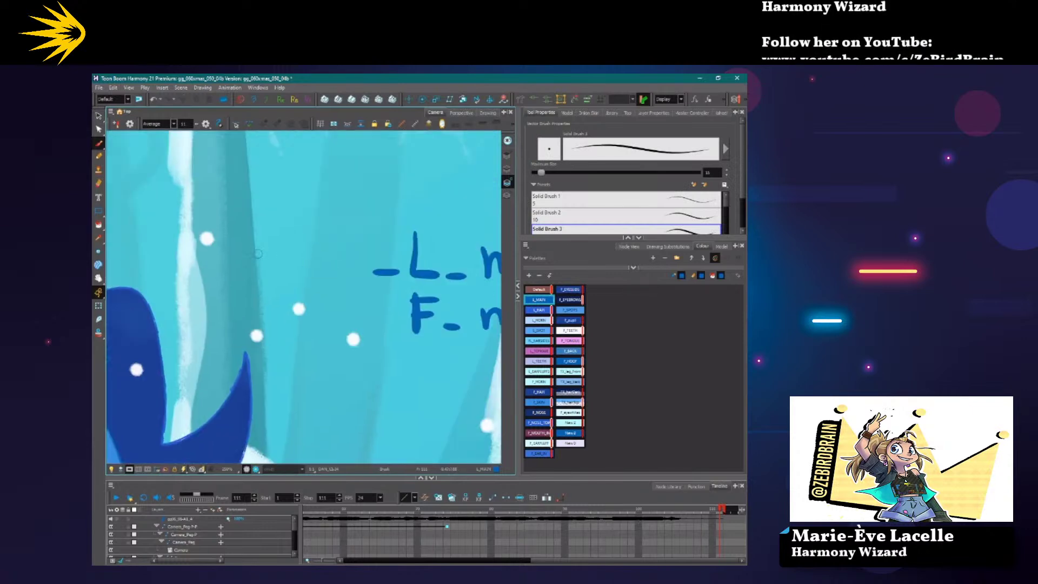
{"action": "mouse_move", "coordinate": [261, 222]}
{"action": "left_mouse_down"}
{"action": "mouse_move", "coordinate": [292, 268]}
{"action": "mouse_move", "coordinate": [305, 247]}
{"action": "mouse_move", "coordinate": [326, 267]}
{"action": "left_mouse_up"}
{"action": "key", "text": "ctrl+z"}
{"action": "key", "text": "ctrl+z"}
Handwrite "Dee" before the underscore of the "L_main" line and "Dee_" in front of "F_main".
{"action": "mouse_move", "coordinate": [547, 240]}
{"action": "left_mouse_down"}
{"action": "mouse_move", "coordinate": [548, 298]}
{"action": "mouse_move", "coordinate": [548, 225]}
{"action": "left_mouse_up"}
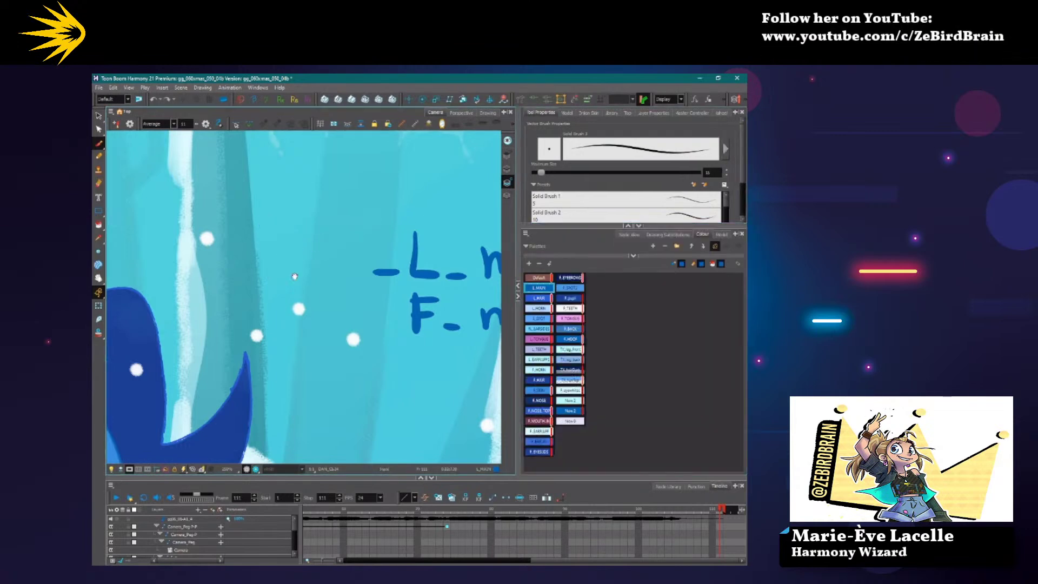
{"action": "left_click_drag", "start_coordinate": [285, 270], "coordinate": [215, 264]}
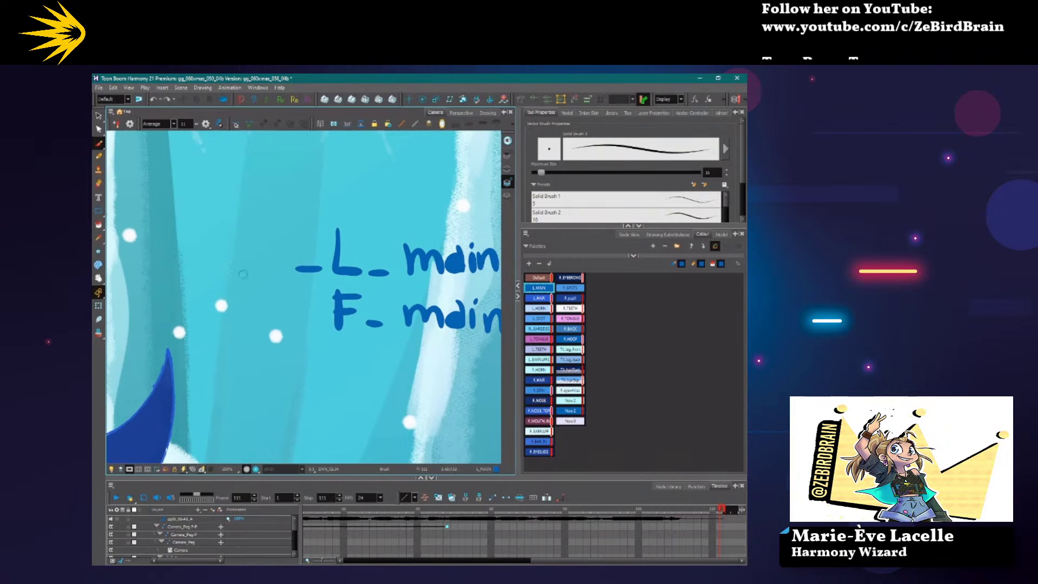
{"action": "scroll", "coordinate": [278, 272], "scroll_direction": "down", "scroll_amount": 2}
{"action": "mouse_move", "coordinate": [210, 237]}
{"action": "left_mouse_down"}
{"action": "mouse_move", "coordinate": [211, 271]}
{"action": "mouse_move", "coordinate": [254, 253]}
{"action": "mouse_move", "coordinate": [277, 269]}
{"action": "left_mouse_up"}
{"action": "mouse_move", "coordinate": [215, 283]}
{"action": "left_mouse_down"}
{"action": "mouse_move", "coordinate": [217, 313]}
{"action": "mouse_move", "coordinate": [263, 312]}
{"action": "left_mouse_up"}
{"action": "left_click_drag", "start_coordinate": [268, 302], "coordinate": [285, 314]}
{"action": "left_click_drag", "start_coordinate": [284, 312], "coordinate": [300, 311]}
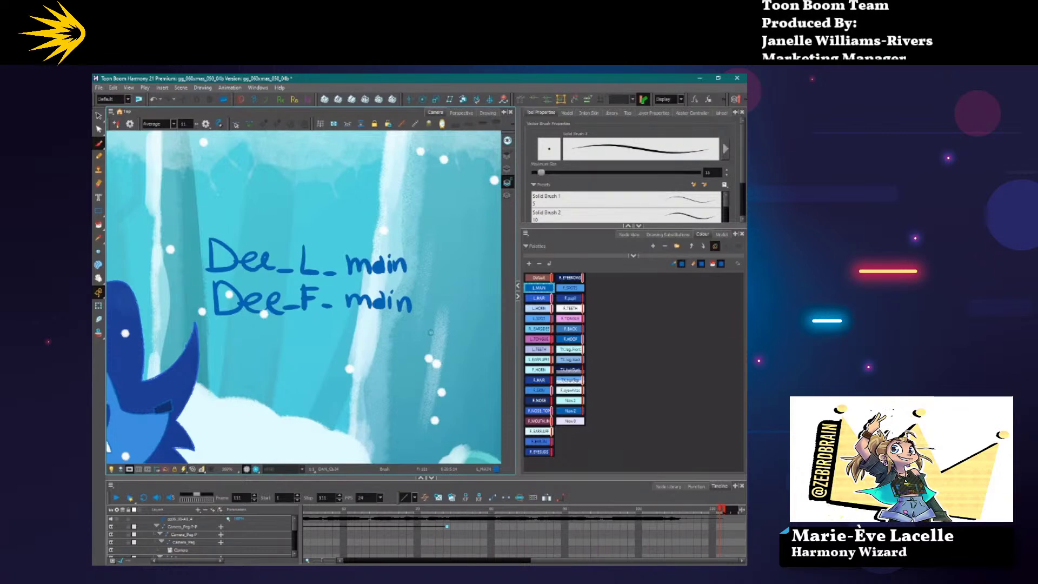
Append "_HL" to the handwritten "Dee_F_main" and start a third line below it with "Dee_F_".
{"action": "left_click_drag", "start_coordinate": [402, 352], "coordinate": [366, 352]}
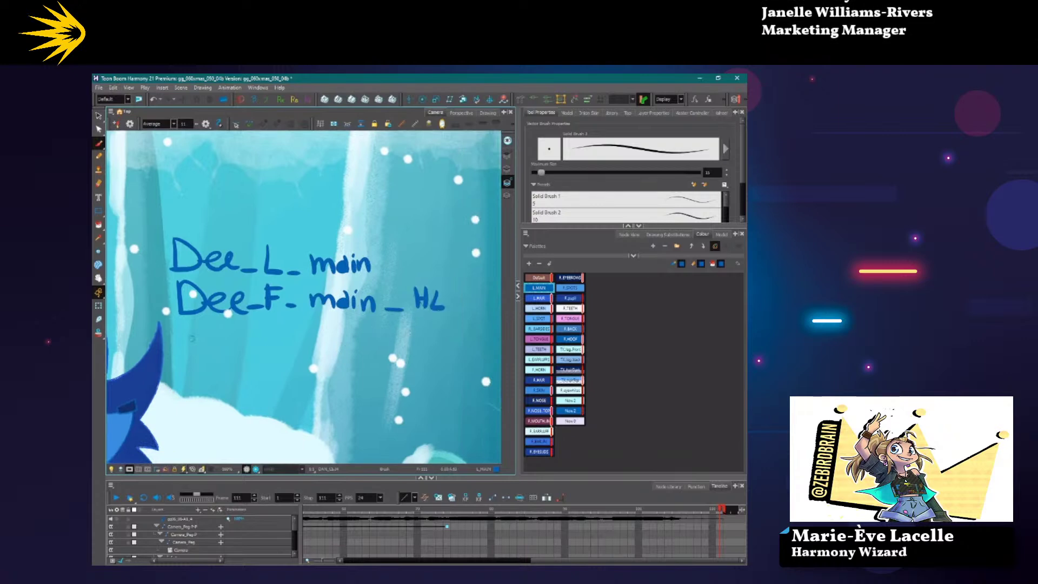
{"action": "mouse_move", "coordinate": [184, 334]}
{"action": "left_mouse_down"}
{"action": "mouse_move", "coordinate": [187, 367]}
{"action": "mouse_move", "coordinate": [215, 351]}
{"action": "mouse_move", "coordinate": [263, 362]}
{"action": "left_mouse_up"}
{"action": "mouse_move", "coordinate": [270, 338]}
{"action": "left_mouse_down"}
{"action": "mouse_move", "coordinate": [271, 370]}
{"action": "mouse_move", "coordinate": [348, 366]}
{"action": "left_mouse_up"}
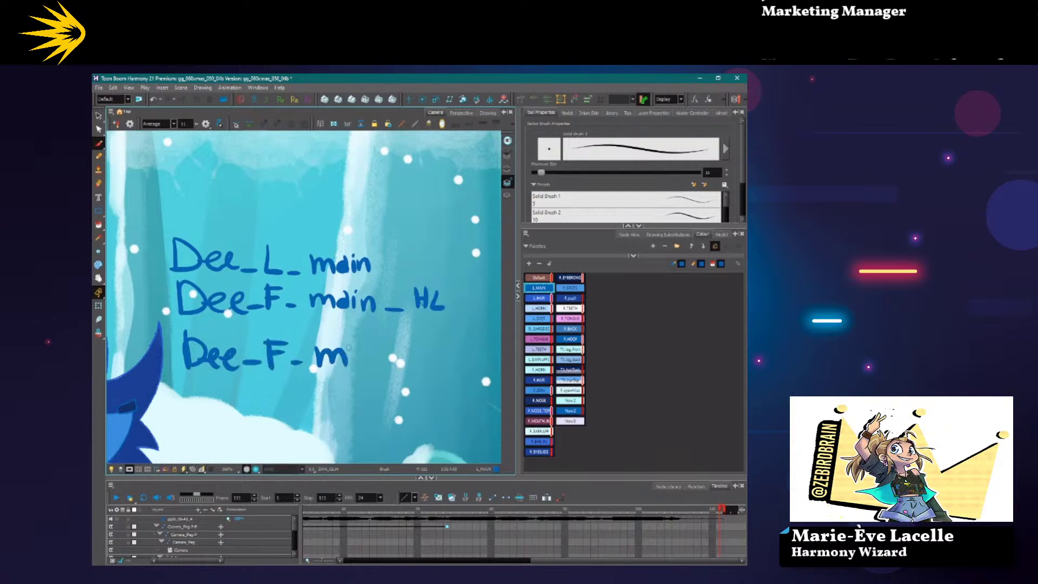
Replace "main" with "body" in the second handwritten line and complete the third line as "Dee_F_body_Sh".
{"action": "mouse_move", "coordinate": [313, 300]}
{"action": "left_mouse_down"}
{"action": "mouse_move", "coordinate": [373, 298]}
{"action": "mouse_move", "coordinate": [328, 365]}
{"action": "mouse_move", "coordinate": [312, 287]}
{"action": "mouse_move", "coordinate": [306, 308]}
{"action": "mouse_move", "coordinate": [329, 298]}
{"action": "mouse_move", "coordinate": [368, 325]}
{"action": "mouse_move", "coordinate": [319, 360]}
{"action": "mouse_move", "coordinate": [340, 371]}
{"action": "left_mouse_up"}
{"action": "left_click_drag", "start_coordinate": [358, 344], "coordinate": [349, 370]}
{"action": "mouse_move", "coordinate": [363, 358]}
{"action": "left_mouse_down"}
{"action": "mouse_move", "coordinate": [378, 373]}
{"action": "mouse_move", "coordinate": [368, 385]}
{"action": "left_mouse_up"}
{"action": "left_click_drag", "start_coordinate": [389, 366], "coordinate": [436, 374]}
{"action": "left_click_drag", "start_coordinate": [437, 363], "coordinate": [452, 377]}
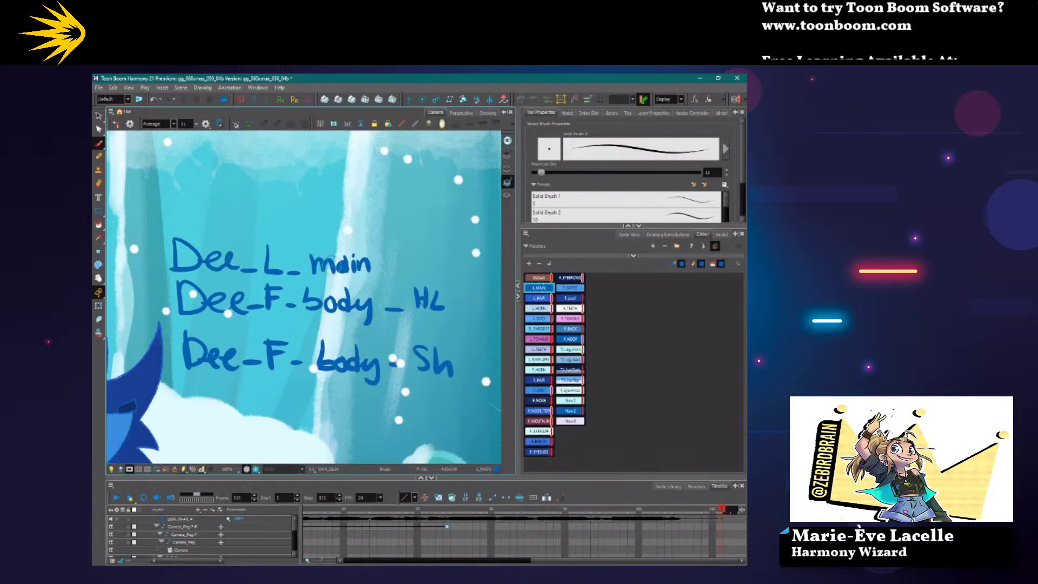
{"action": "key", "text": "alt+e"}
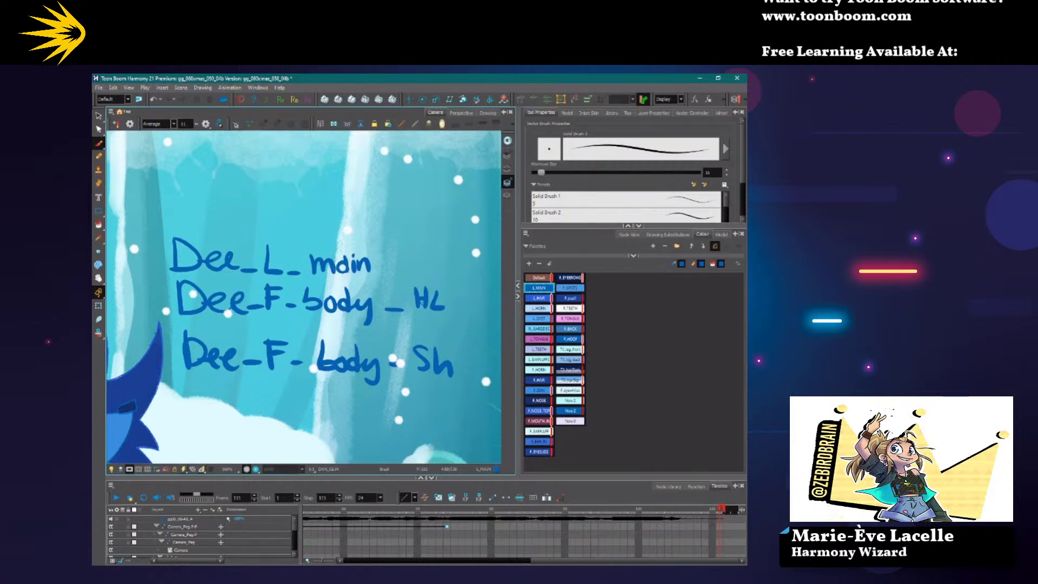
{"action": "right_click", "coordinate": [261, 208]}
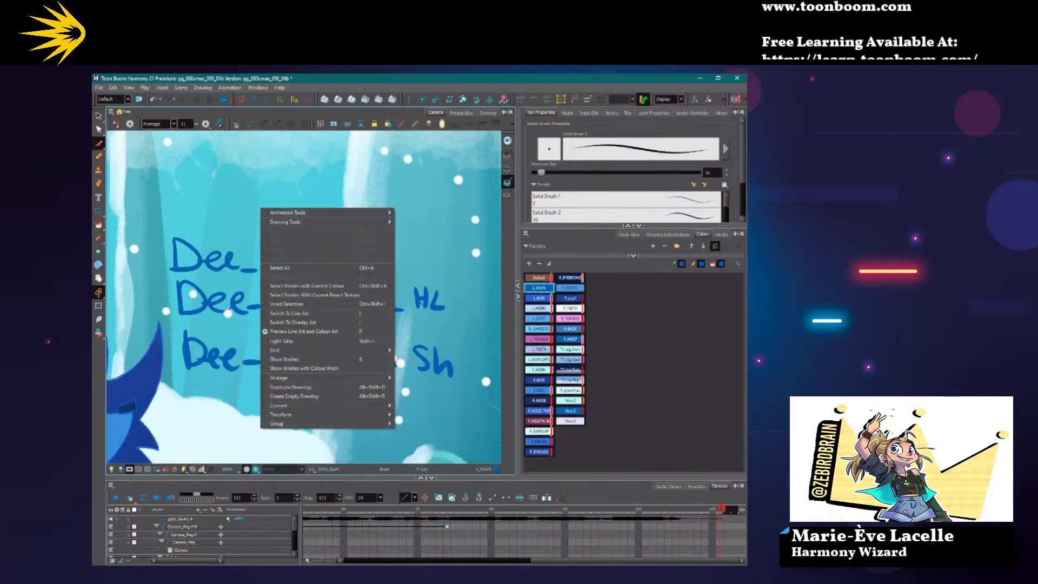
{"action": "key", "text": "Escape"}
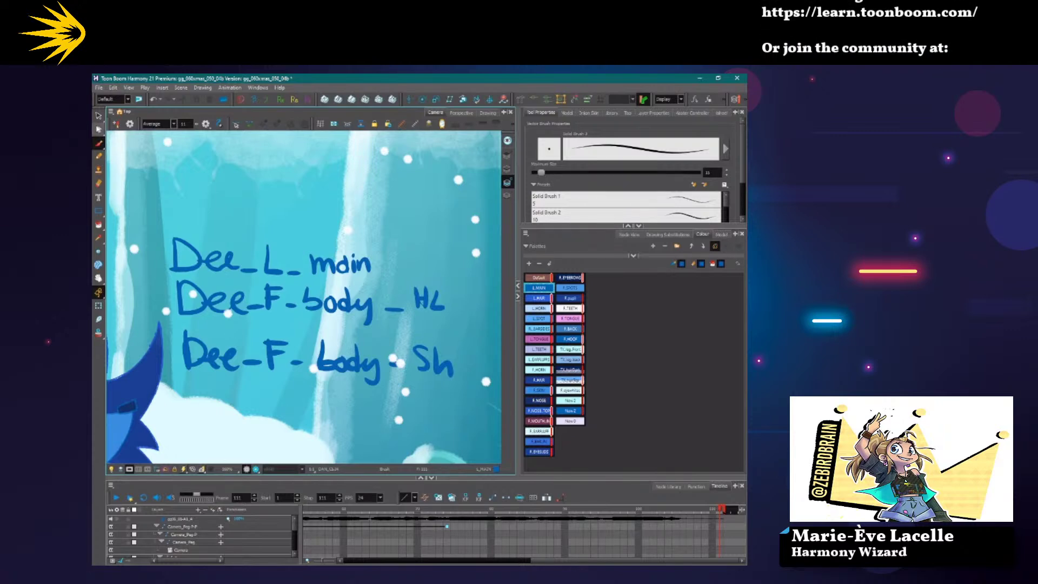
Select the "Dee_" prefixes of the three handwritten names with the Select tool and delete them.
{"action": "left_click", "coordinate": [98, 115]}
{"action": "mouse_move", "coordinate": [184, 204]}
{"action": "left_mouse_down"}
{"action": "mouse_move", "coordinate": [169, 240]}
{"action": "mouse_move", "coordinate": [236, 381]}
{"action": "mouse_move", "coordinate": [255, 273]}
{"action": "mouse_move", "coordinate": [175, 198]}
{"action": "left_mouse_up"}
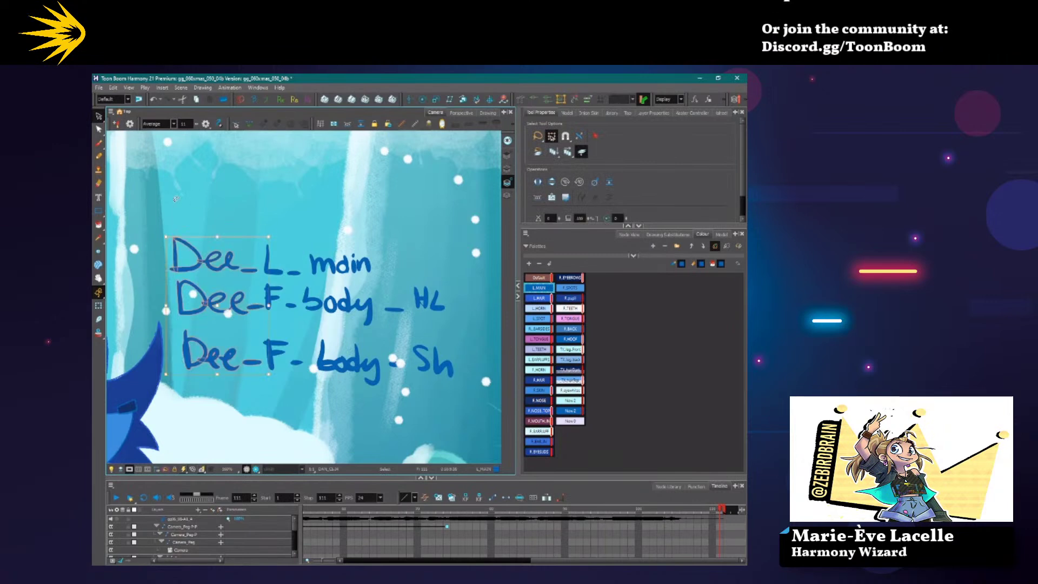
{"action": "key", "text": "Delete"}
{"action": "left_click_drag", "start_coordinate": [241, 369], "coordinate": [208, 372]}
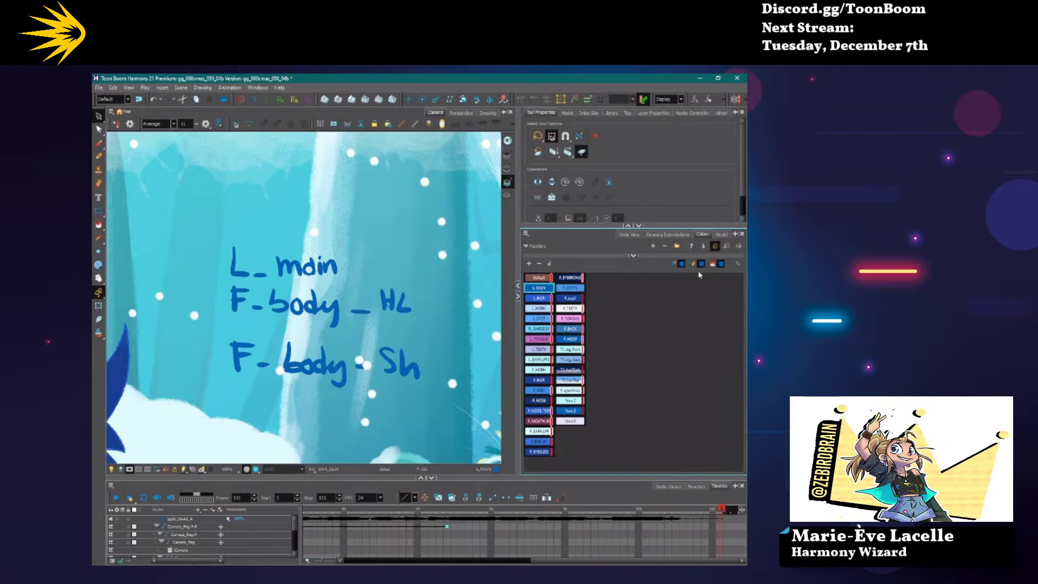
Turn off Swatch Mode so the colours of the DAN palette are shown as a named list.
{"action": "right_click", "coordinate": [655, 294]}
{"action": "left_click", "coordinate": [598, 297]}
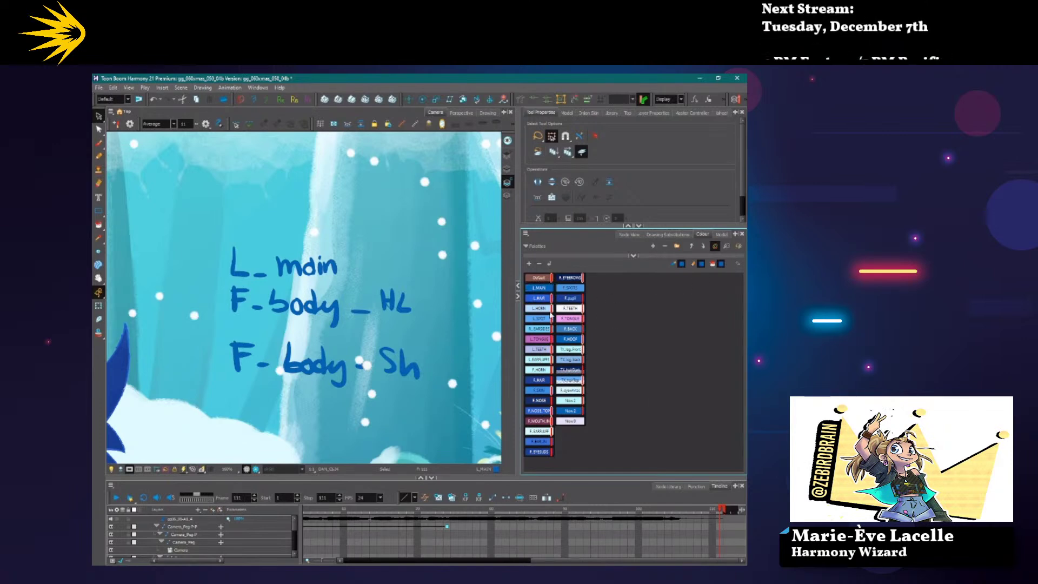
{"action": "right_click", "coordinate": [589, 292]}
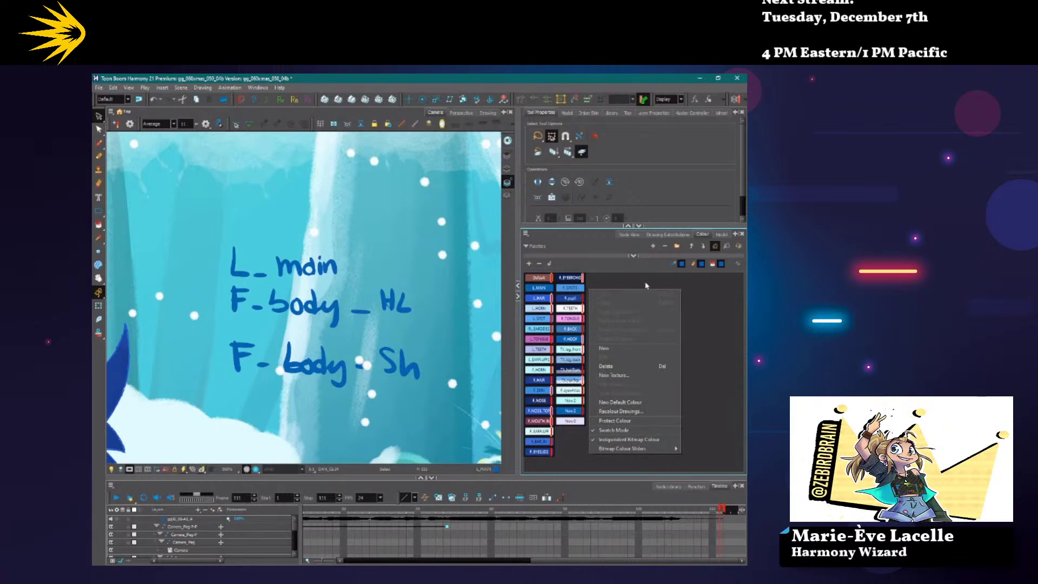
{"action": "left_click", "coordinate": [614, 431]}
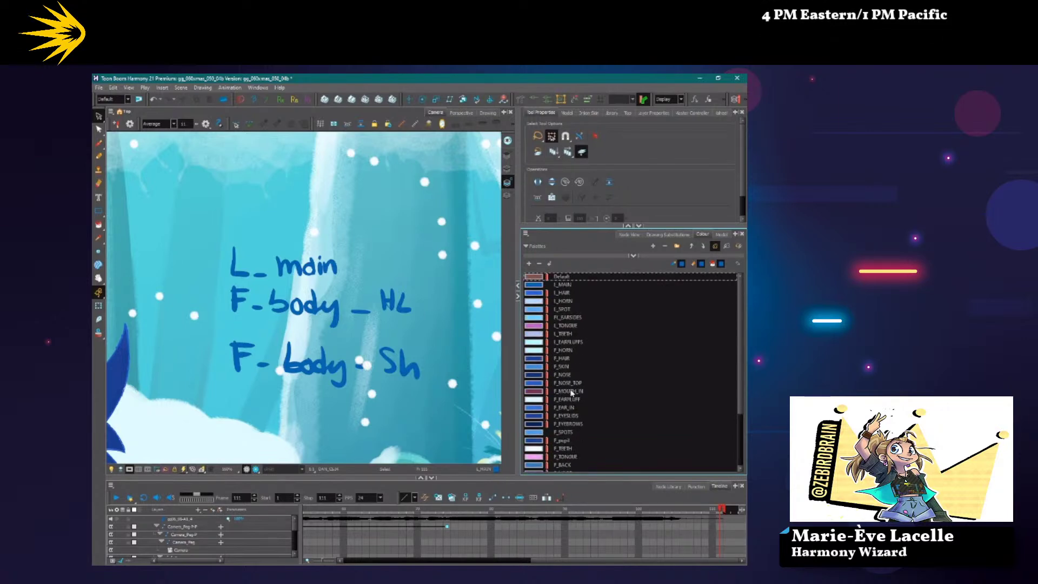
Select all the handwritten colour names on the drawing and delete them, leaving the whole deer in view.
{"action": "key", "text": "ctrl+a"}
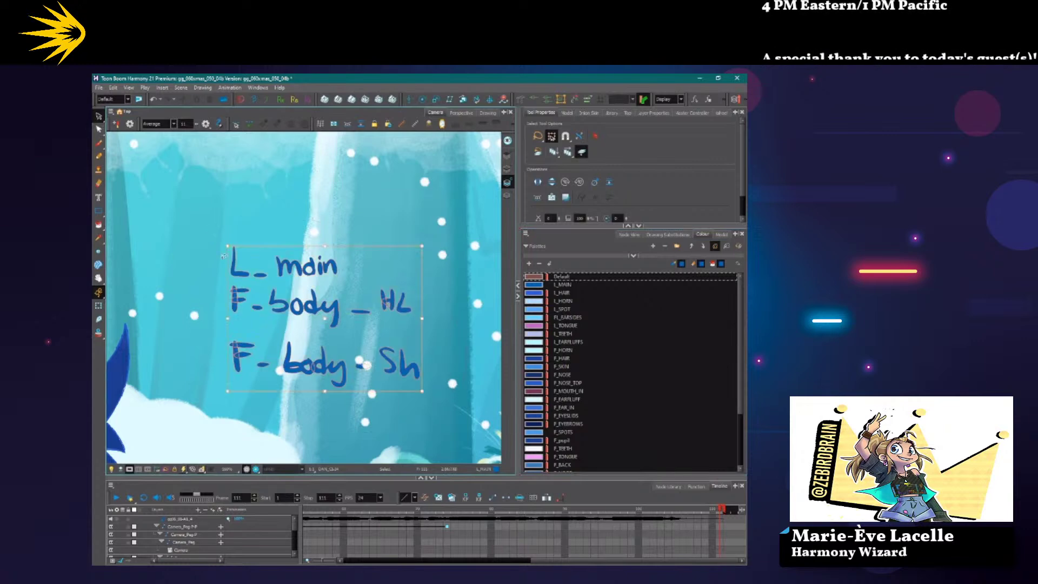
{"action": "key", "text": "Delete"}
{"action": "scroll", "coordinate": [206, 411], "scroll_direction": "down", "scroll_amount": 2}
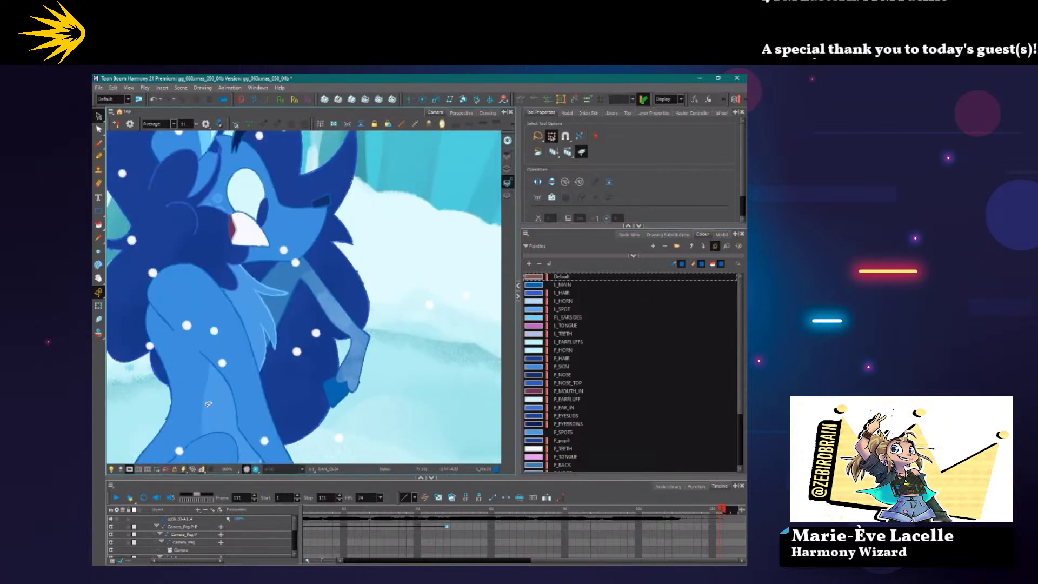
{"action": "scroll", "coordinate": [222, 372], "scroll_direction": "down", "scroll_amount": 1}
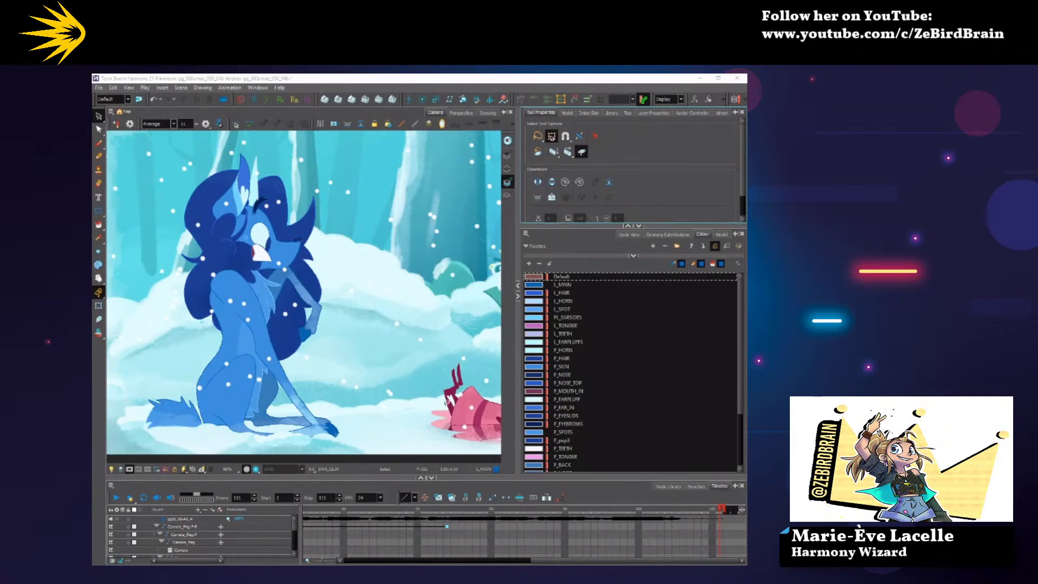
Review the Advanced Palette Lists option in the advanced preferences and accept the dialog.
{"action": "left_click", "coordinate": [99, 89]}
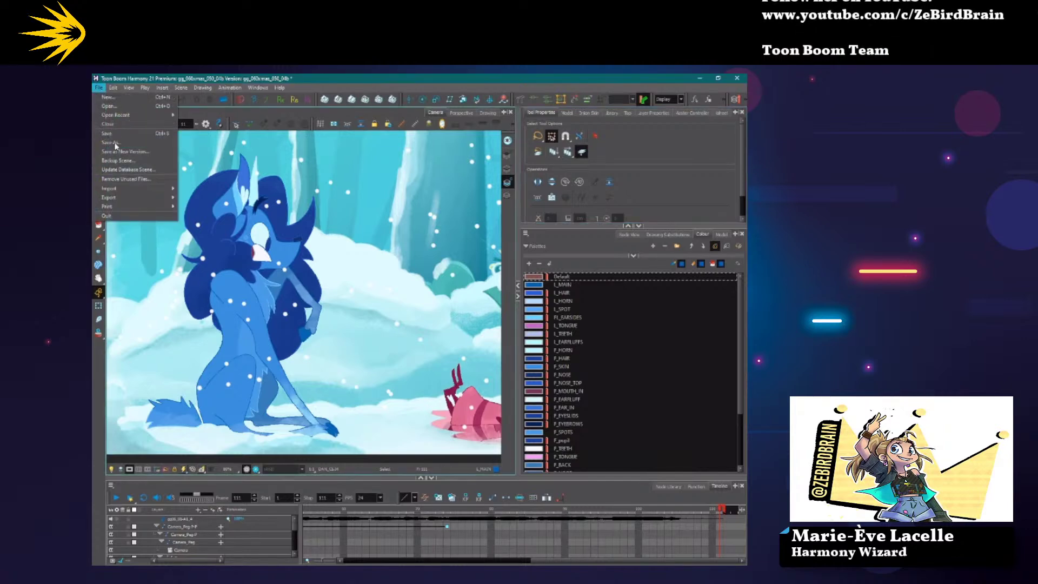
{"action": "mouse_move", "coordinate": [113, 88]}
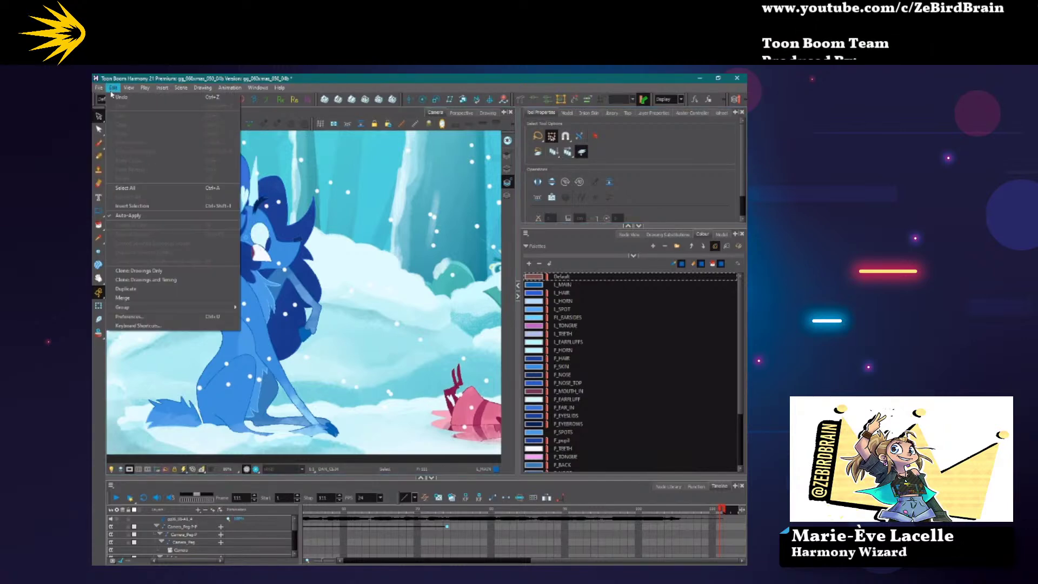
{"action": "left_click", "coordinate": [129, 316]}
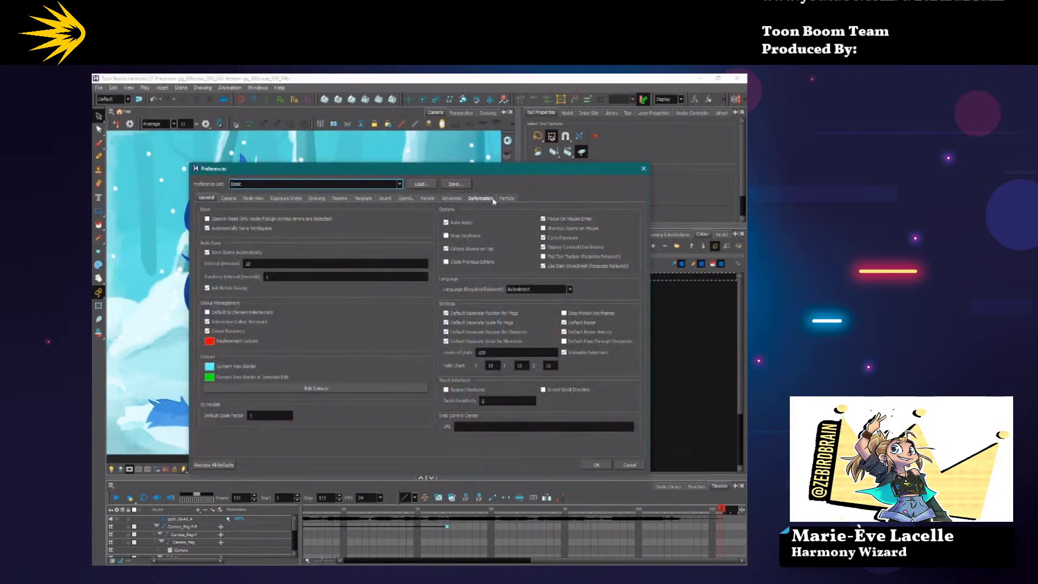
{"action": "left_click", "coordinate": [452, 198]}
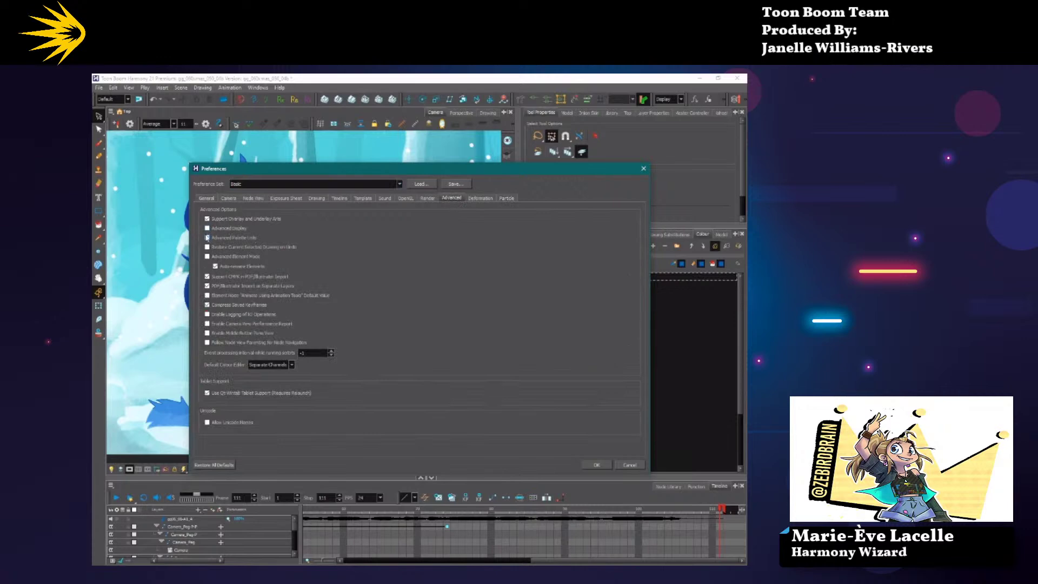
{"action": "left_click", "coordinate": [594, 465]}
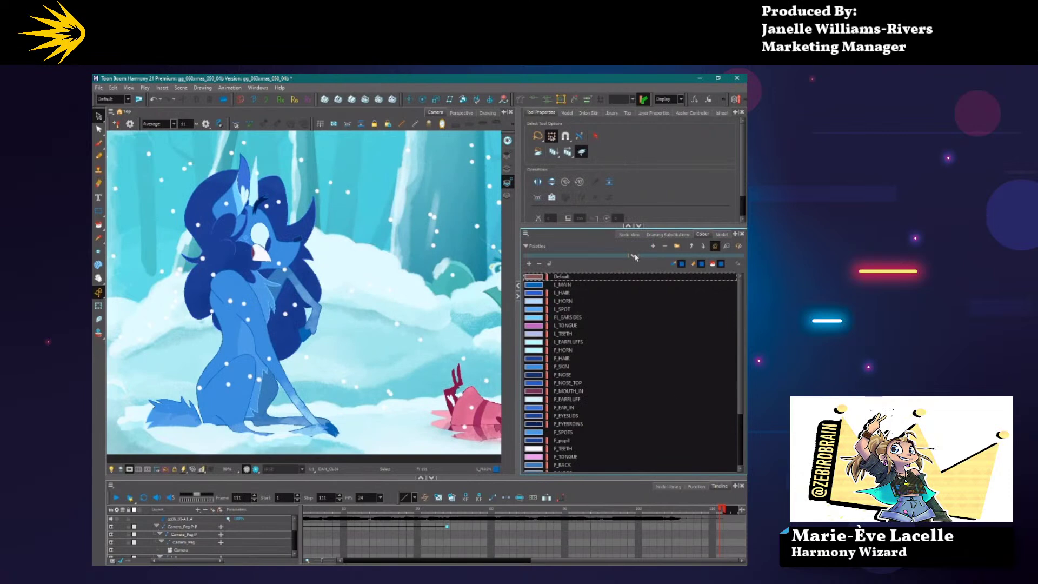
Bring back the list of scene palettes and open the dialog for creating a new palette, moving it over the deer.
{"action": "left_click_drag", "start_coordinate": [634, 258], "coordinate": [634, 377]}
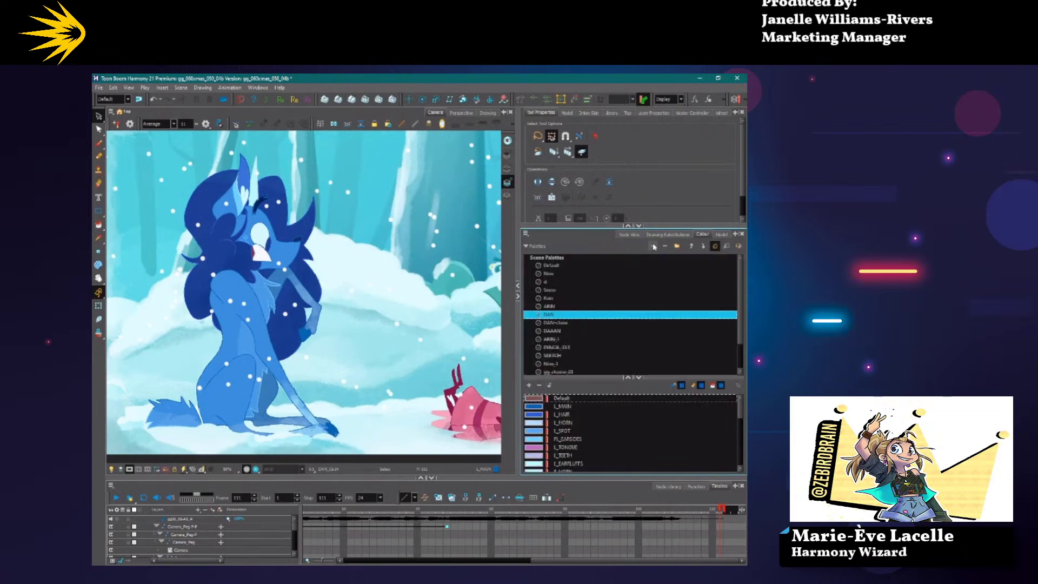
{"action": "left_click", "coordinate": [654, 246]}
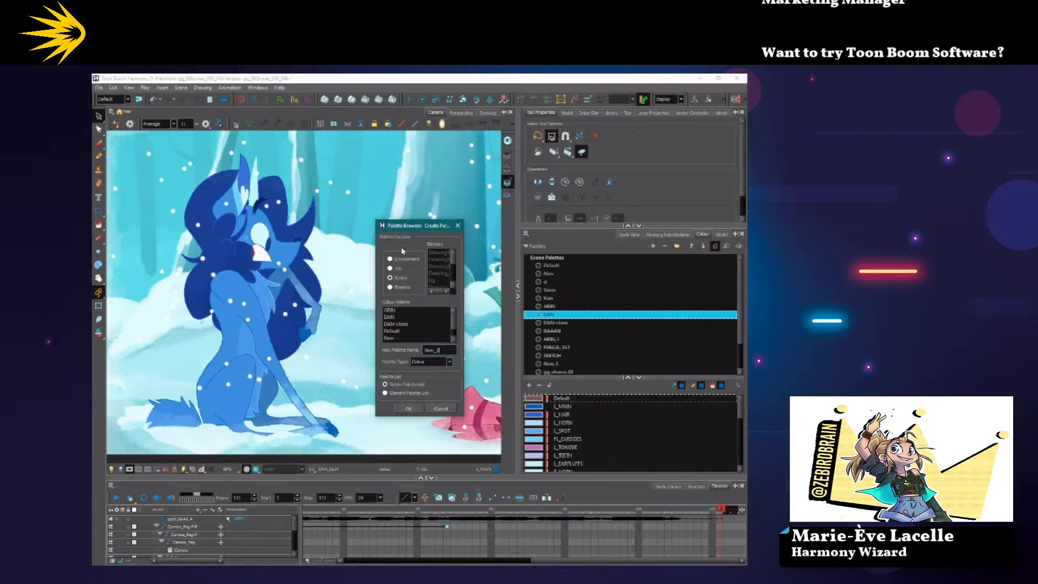
{"action": "left_click_drag", "start_coordinate": [405, 226], "coordinate": [393, 196]}
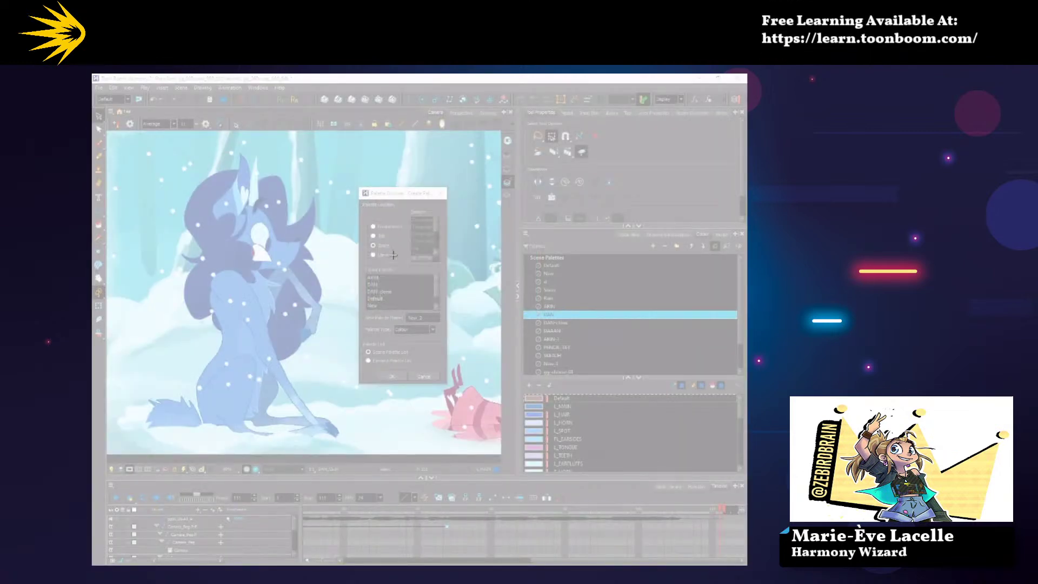
Capture the Palette Location options of the palette creation dialog with Snipping Tool and reposition its window.
{"action": "left_click_drag", "start_coordinate": [384, 212], "coordinate": [463, 278]}
{"action": "left_click_drag", "start_coordinate": [351, 196], "coordinate": [462, 263]}
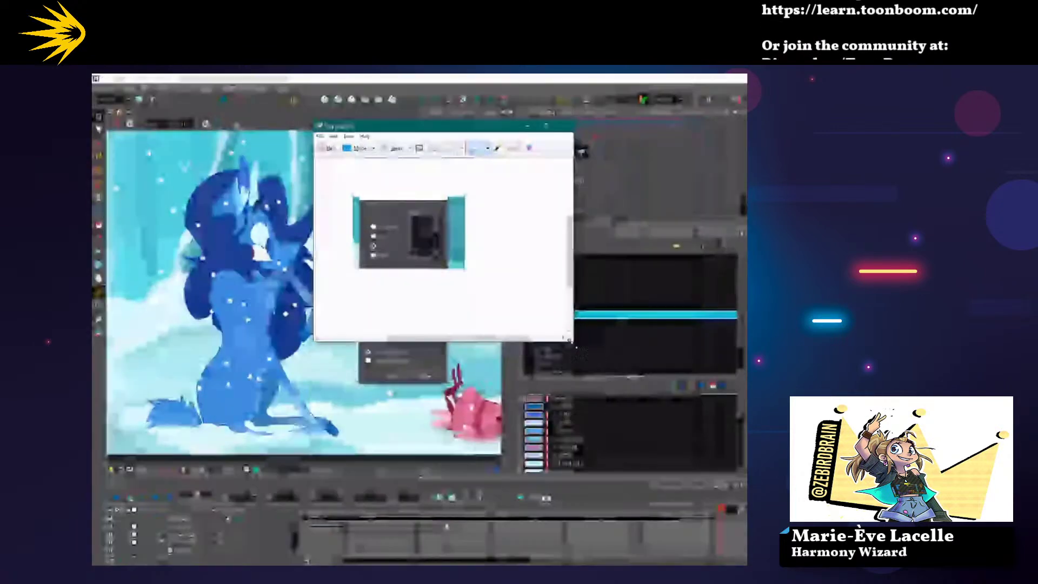
{"action": "left_click", "coordinate": [319, 137]}
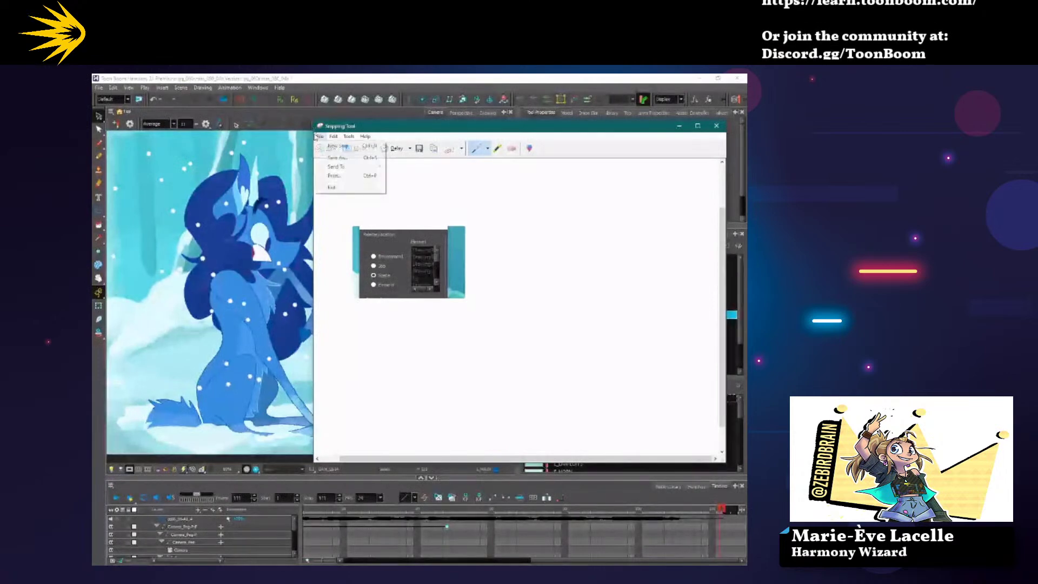
{"action": "mouse_move", "coordinate": [363, 136]}
{"action": "left_click", "coordinate": [408, 128]}
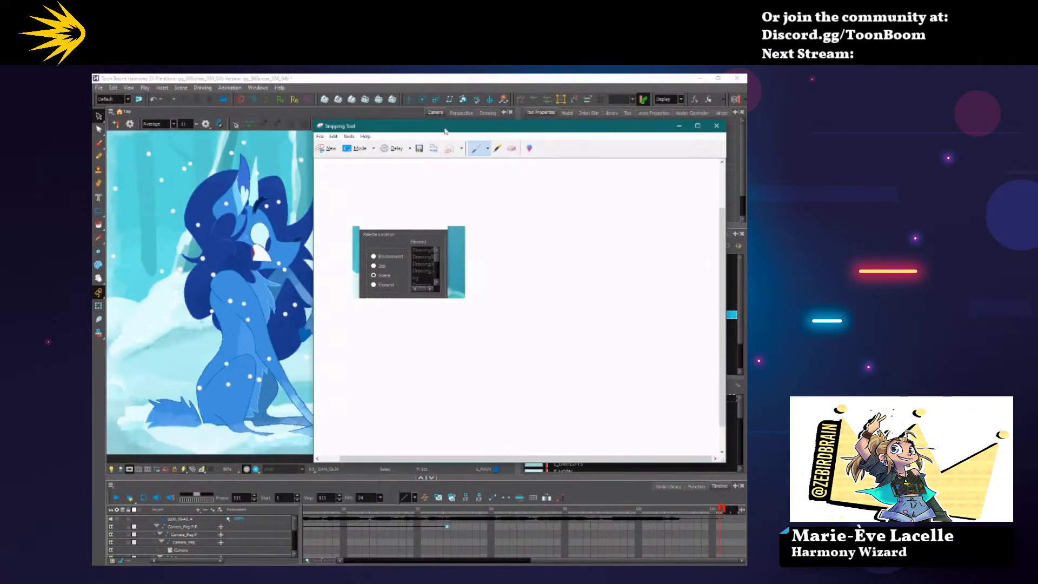
{"action": "left_click_drag", "start_coordinate": [442, 131], "coordinate": [348, 140]}
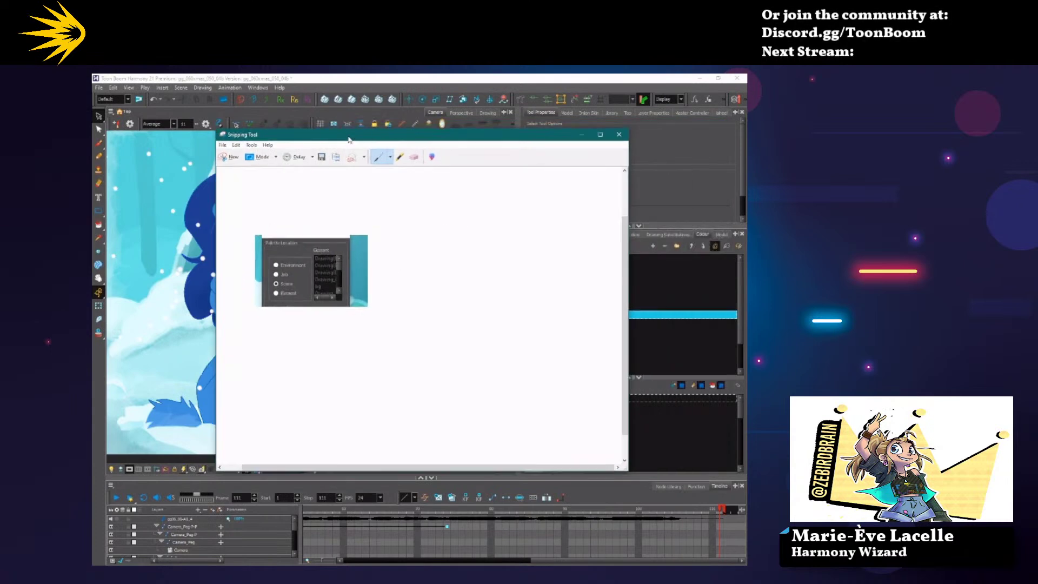
Close the snip of the Palette Location options, saving it to the Desktop as a JPEG named PALLL.
{"action": "left_click", "coordinate": [620, 135]}
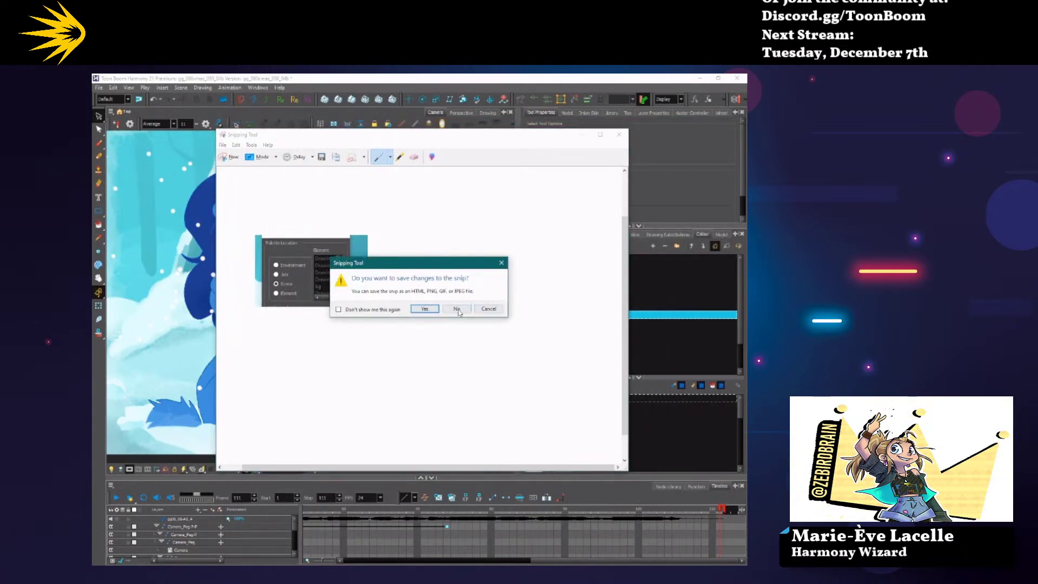
{"action": "left_click", "coordinate": [426, 309]}
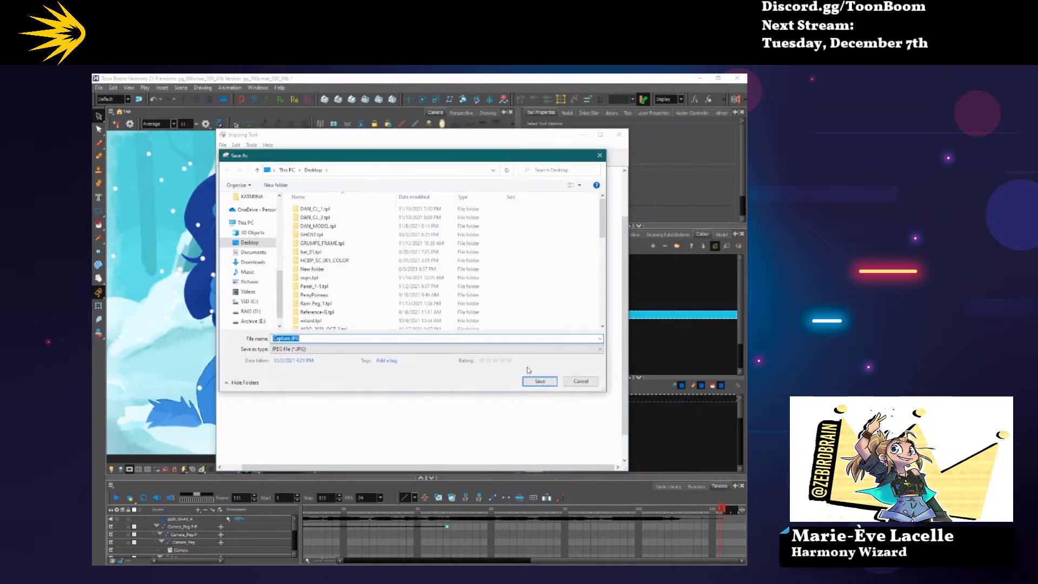
{"action": "type", "text": "PALLL"}
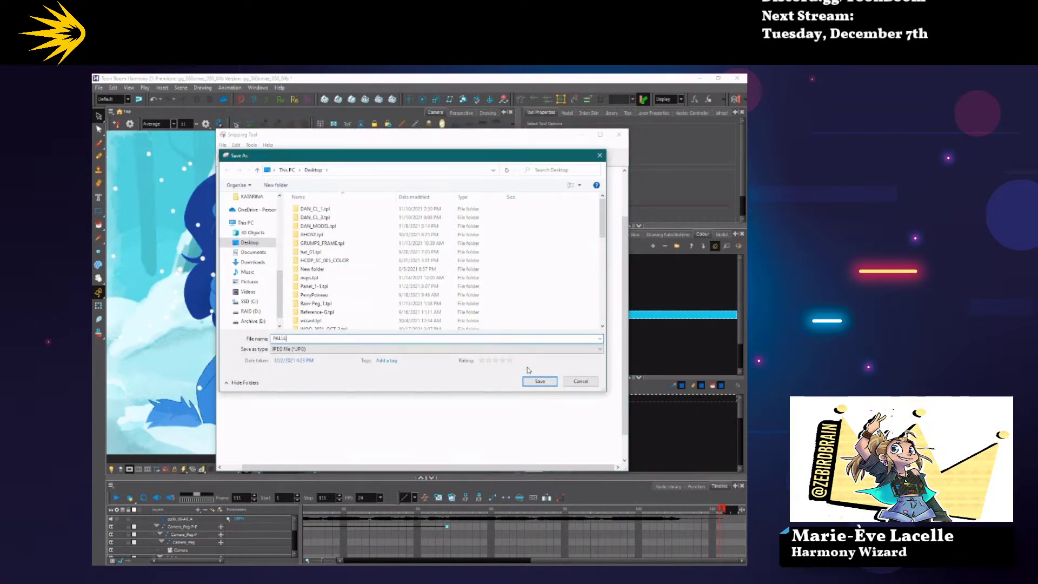
{"action": "key", "text": "Return"}
Switch to the saved capture in Photos and examine the Palette Location options at an enlarged size.
{"action": "key", "text": "alt+Tab"}
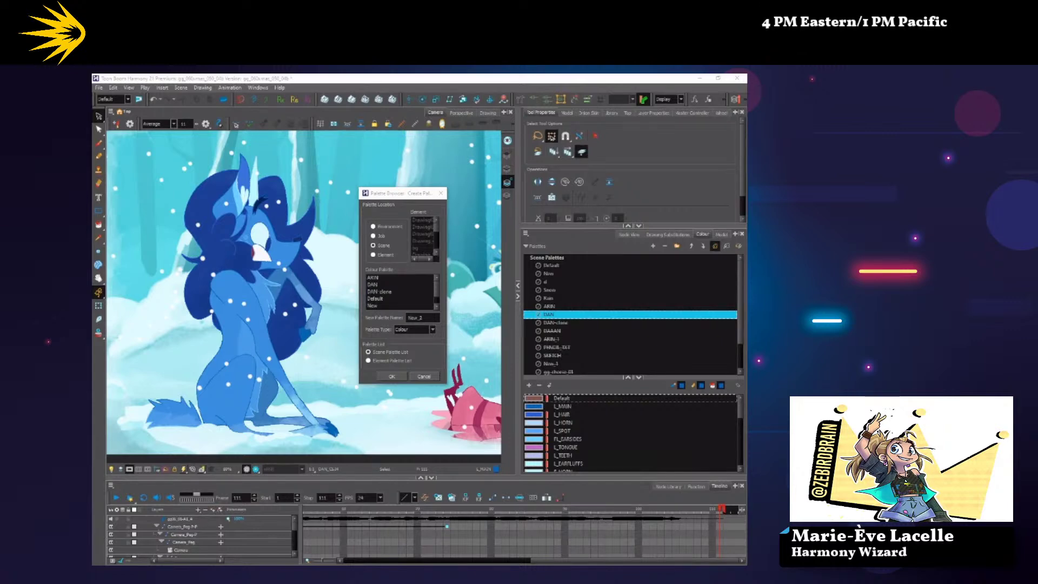
{"action": "key", "text": "alt+Tab"}
{"action": "scroll", "coordinate": [447, 348], "scroll_direction": "up", "scroll_amount": 3}
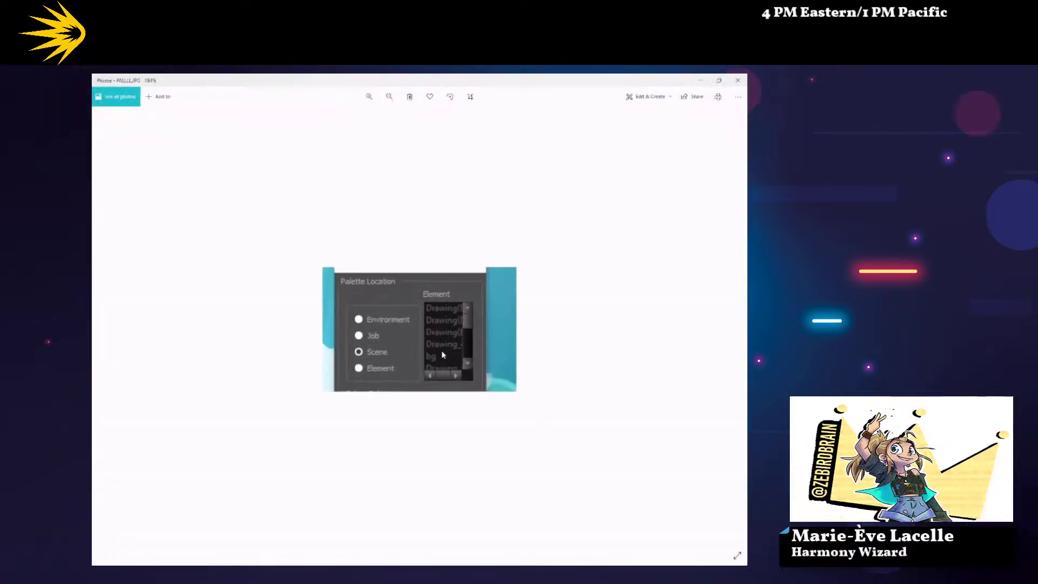
{"action": "scroll", "coordinate": [443, 355], "scroll_direction": "up", "scroll_amount": 4}
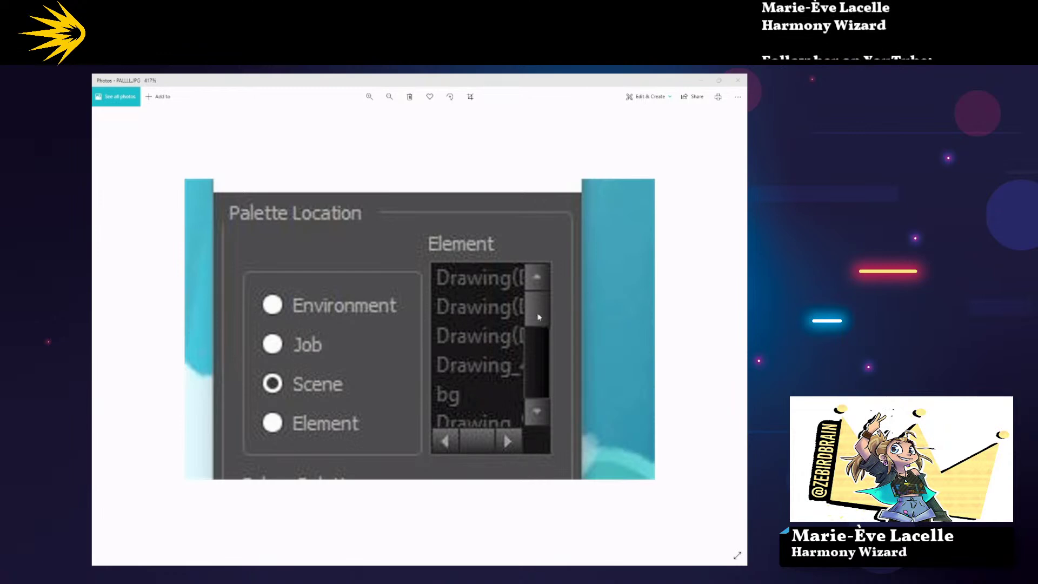
Try to annotate the captured image with a freehand pen stroke starting at the Environment option, and close Photos.
{"action": "left_click", "coordinate": [648, 98]}
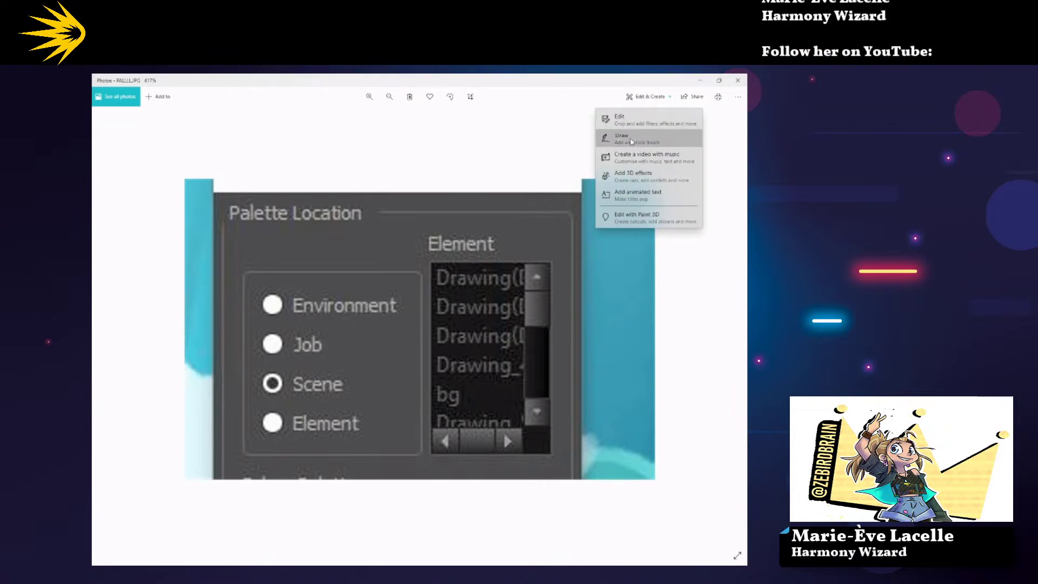
{"action": "left_click", "coordinate": [631, 141]}
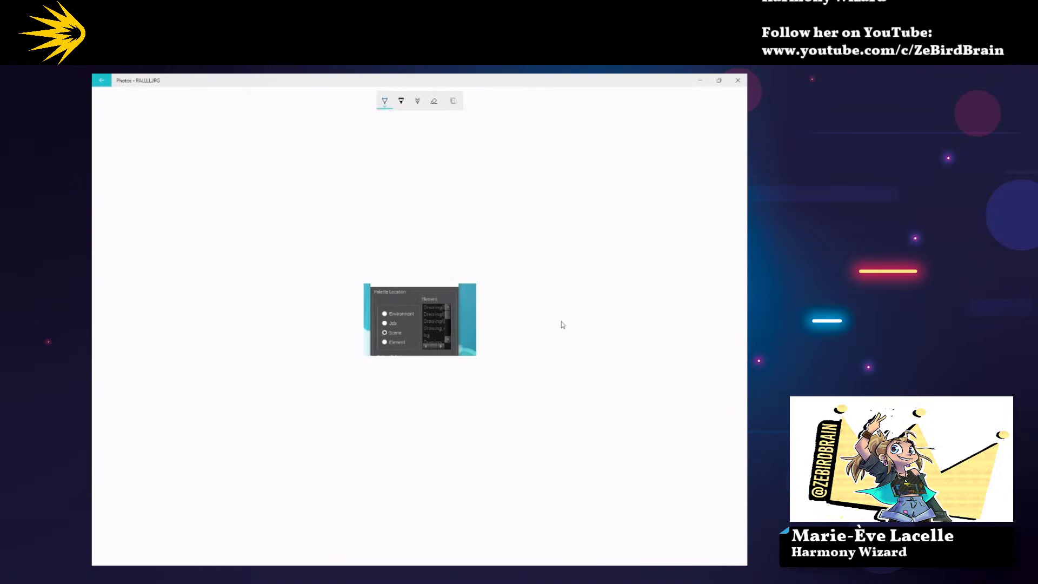
{"action": "left_click_drag", "start_coordinate": [383, 313], "coordinate": [430, 355]}
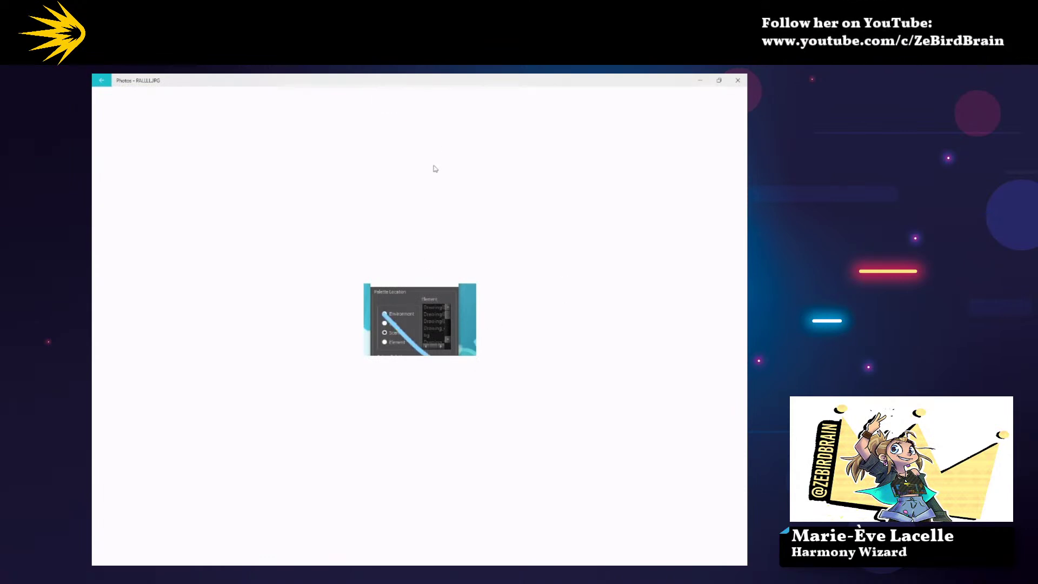
{"action": "left_click", "coordinate": [737, 80]}
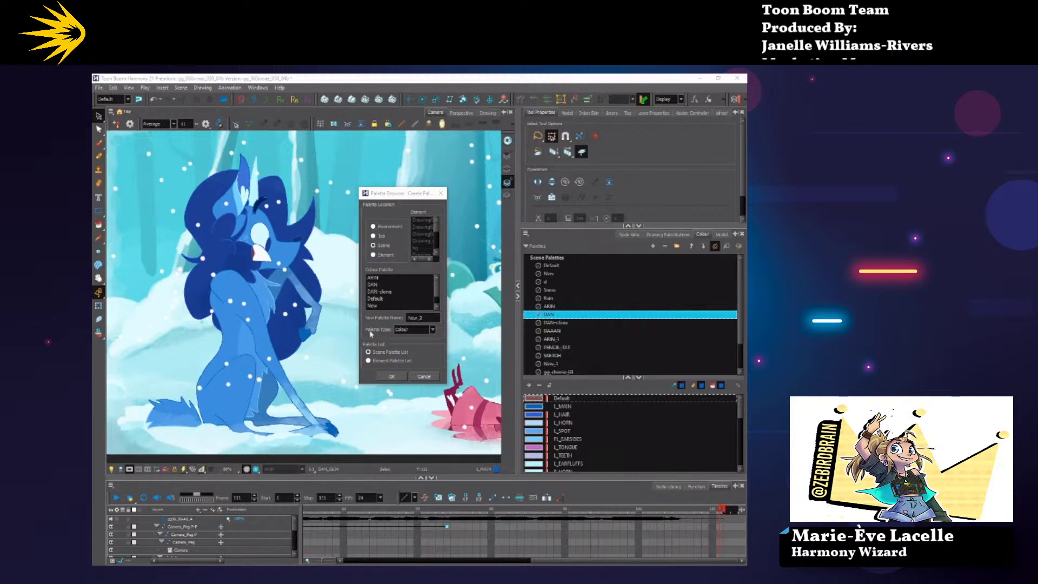
Examine the palette files in the TWITCH_december scene's palette-library folder in File Explorer and return to the scene folder.
{"action": "left_click", "coordinate": [393, 292]}
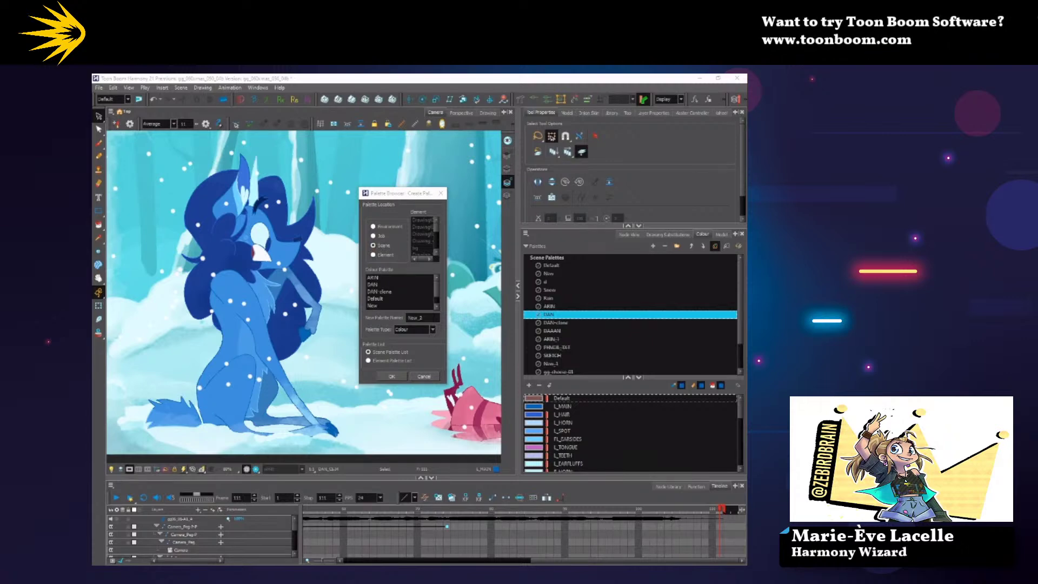
{"action": "left_click_drag", "start_coordinate": [359, 262], "coordinate": [304, 145]}
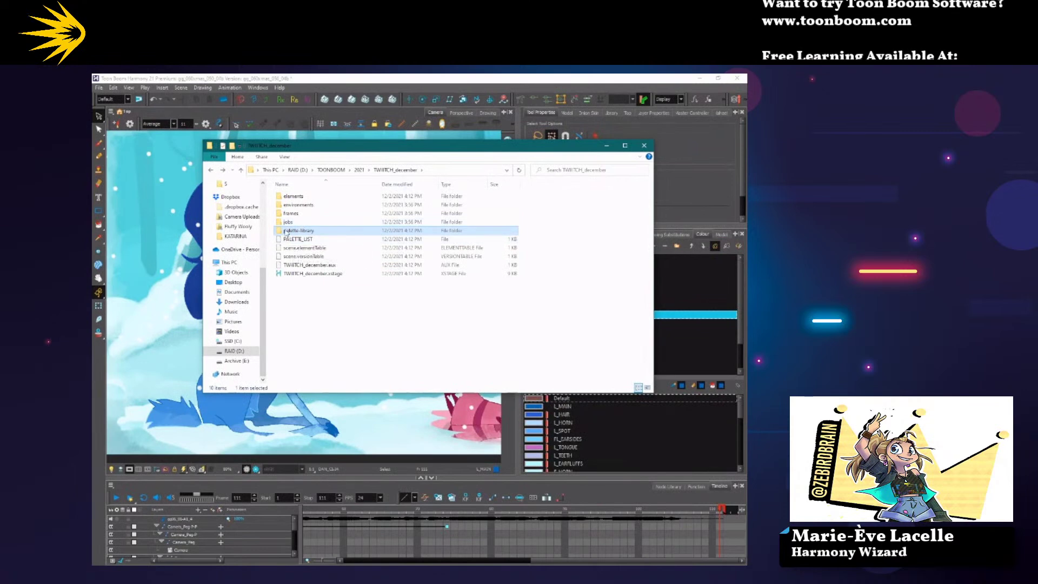
{"action": "double_click", "coordinate": [307, 233]}
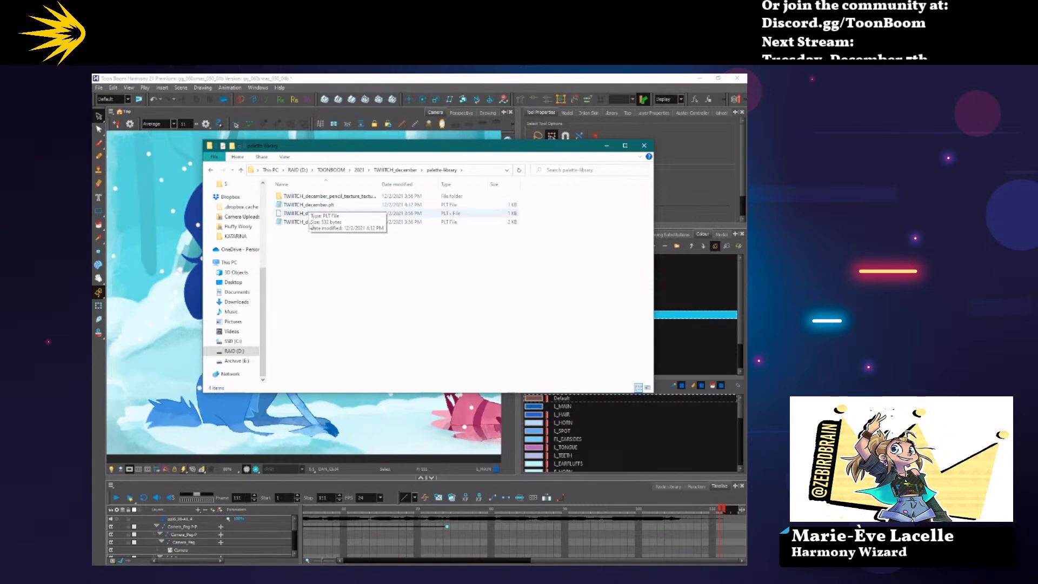
{"action": "left_click", "coordinate": [211, 170]}
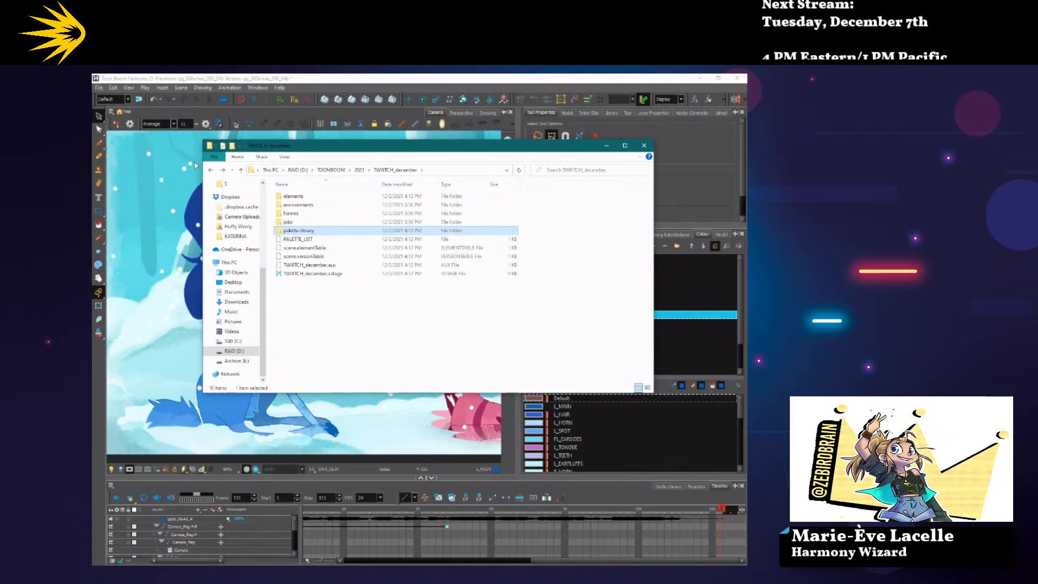
Go to the 0_GAMEGRUMPS folder and open its COLLAB_06_christmas2021 project folder.
{"action": "scroll", "coordinate": [238, 281], "scroll_direction": "up", "scroll_amount": 5}
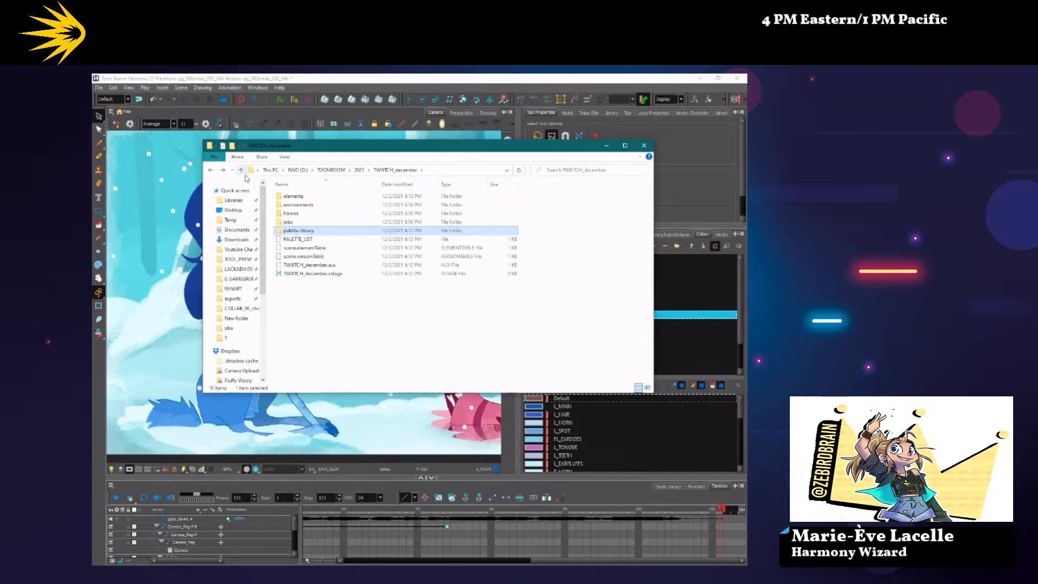
{"action": "left_click", "coordinate": [238, 278]}
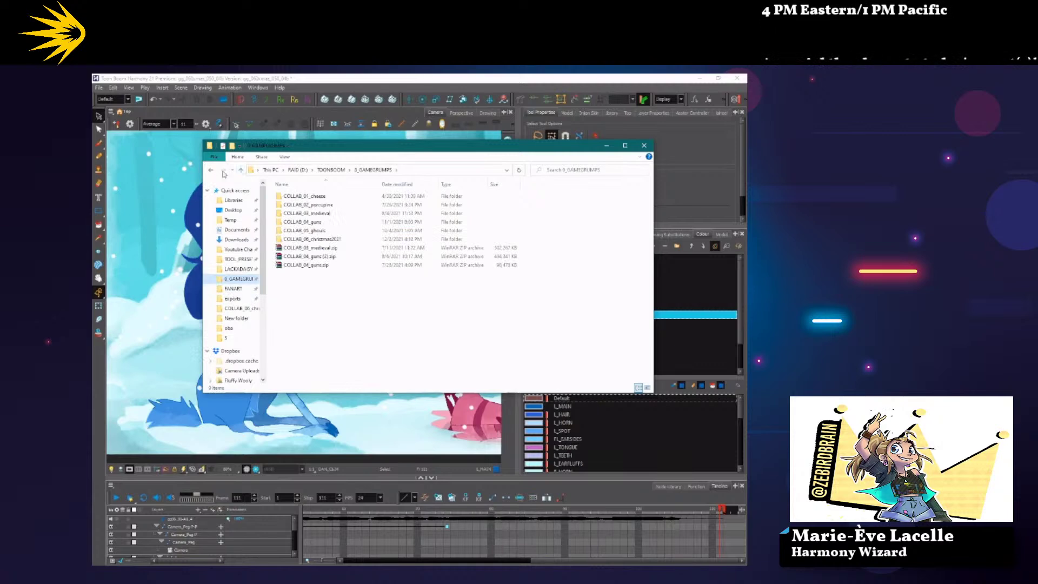
{"action": "left_click", "coordinate": [302, 222]}
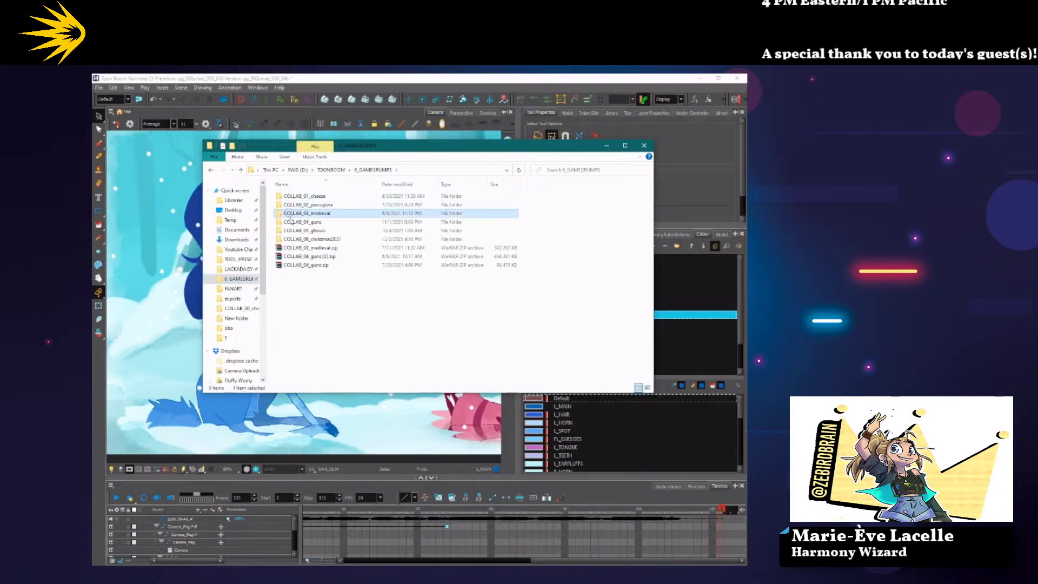
{"action": "left_click", "coordinate": [292, 239]}
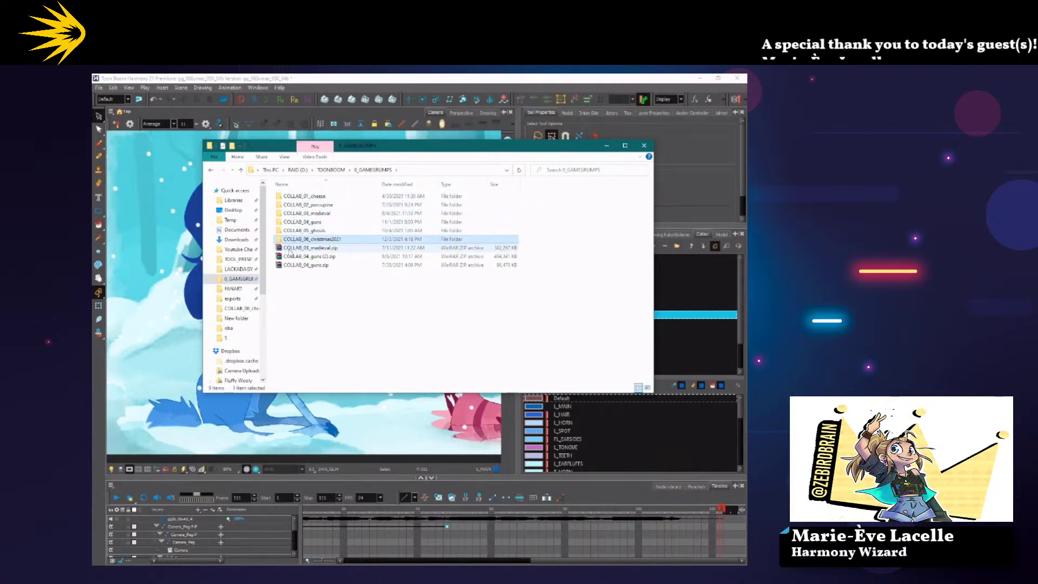
{"action": "double_click", "coordinate": [302, 240]}
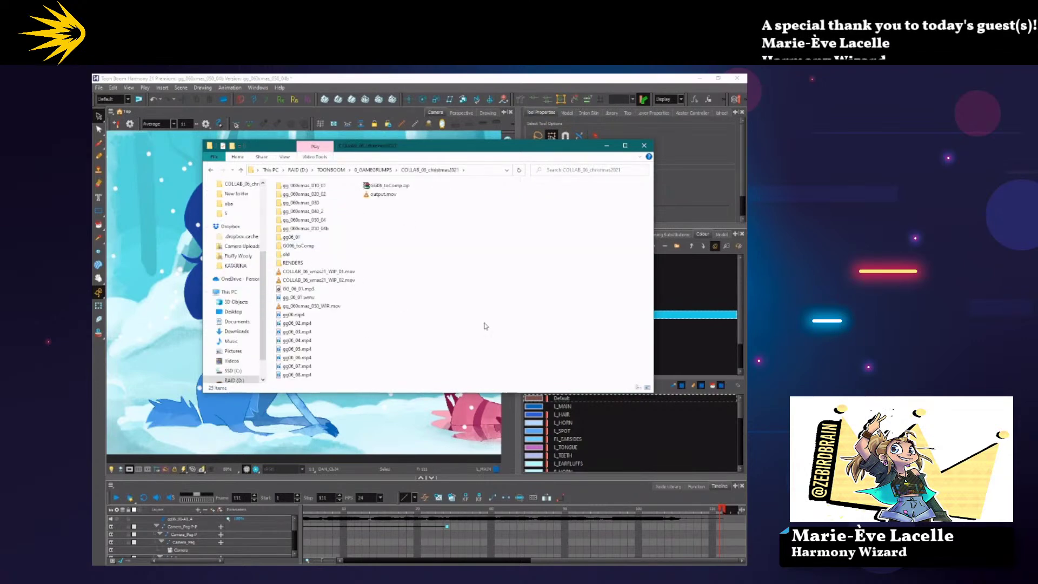
Create a folder named GG_06_PALETTES in the project folder, open it, and close File Explorer.
{"action": "right_click", "coordinate": [448, 270]}
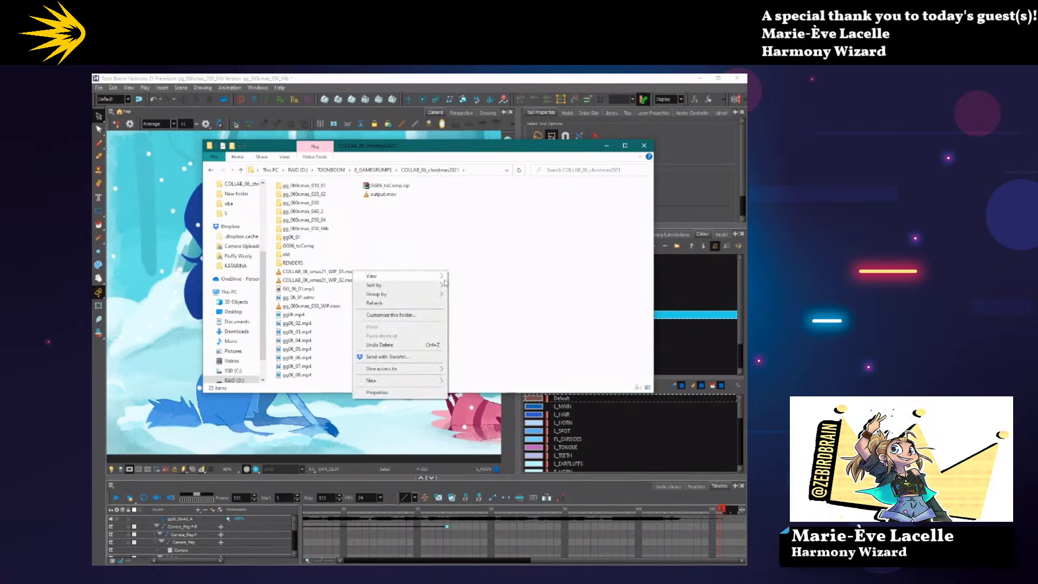
{"action": "mouse_move", "coordinate": [403, 380]}
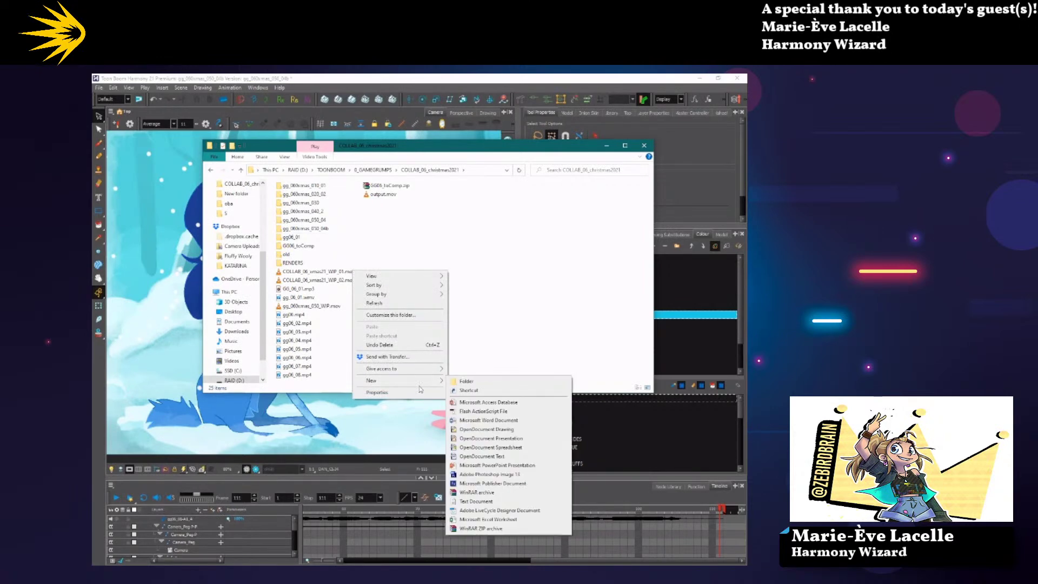
{"action": "left_click", "coordinate": [466, 383]}
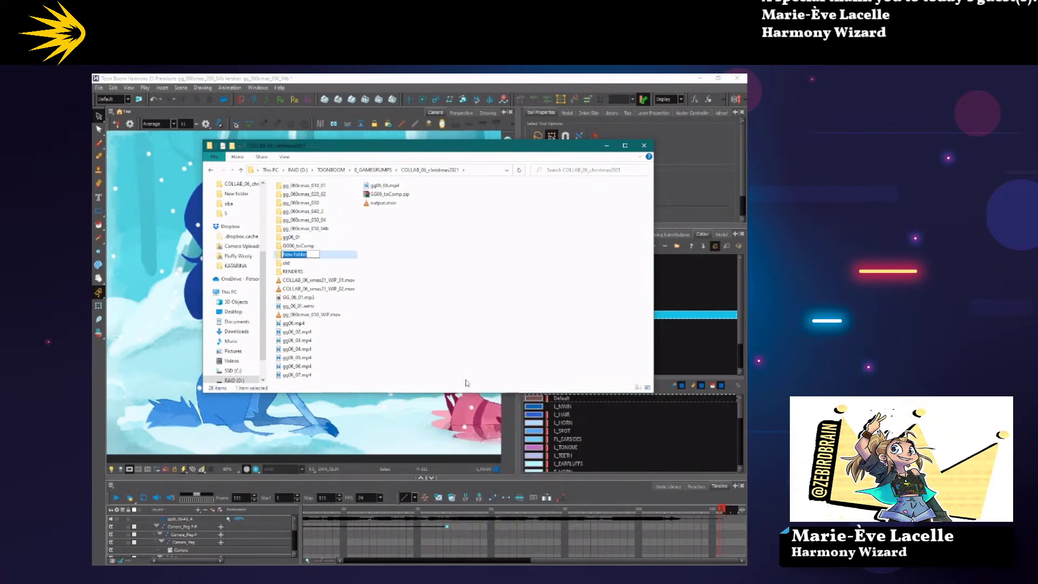
{"action": "type", "text": "GG"}
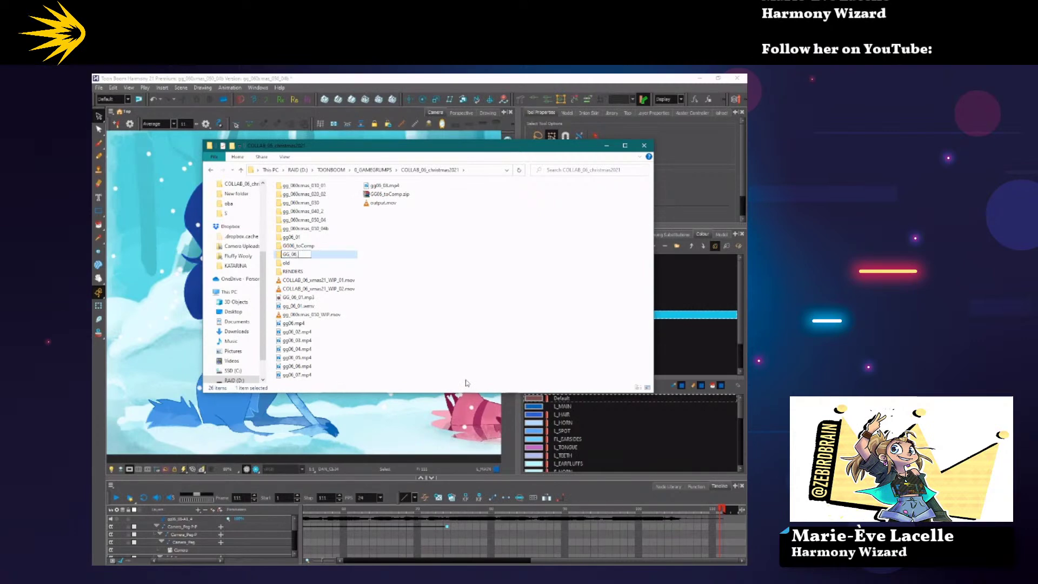
{"action": "type", "text": "_06_"}
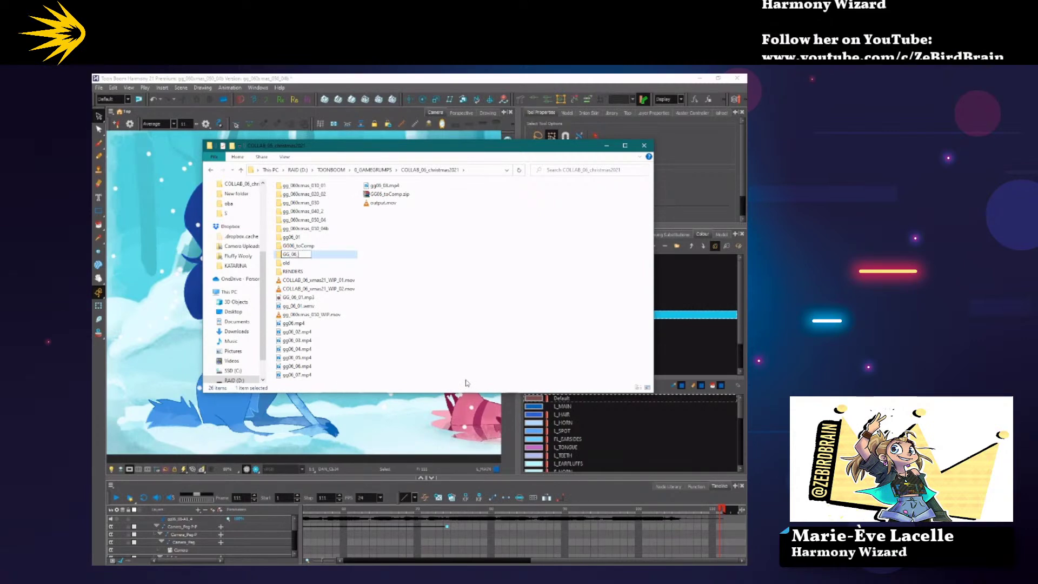
{"action": "type", "text": "RALETT"}
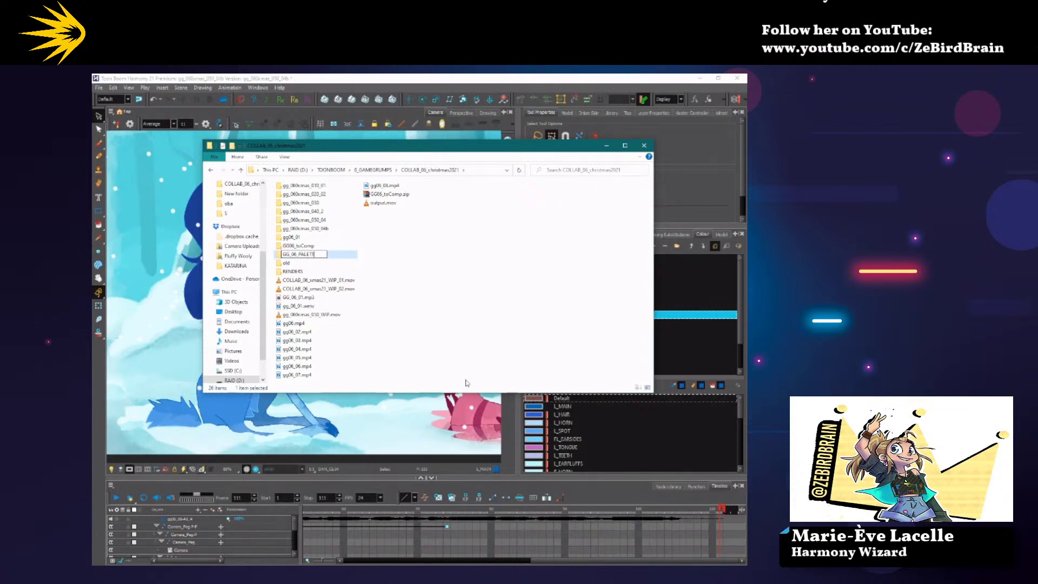
{"action": "key", "text": "Return"}
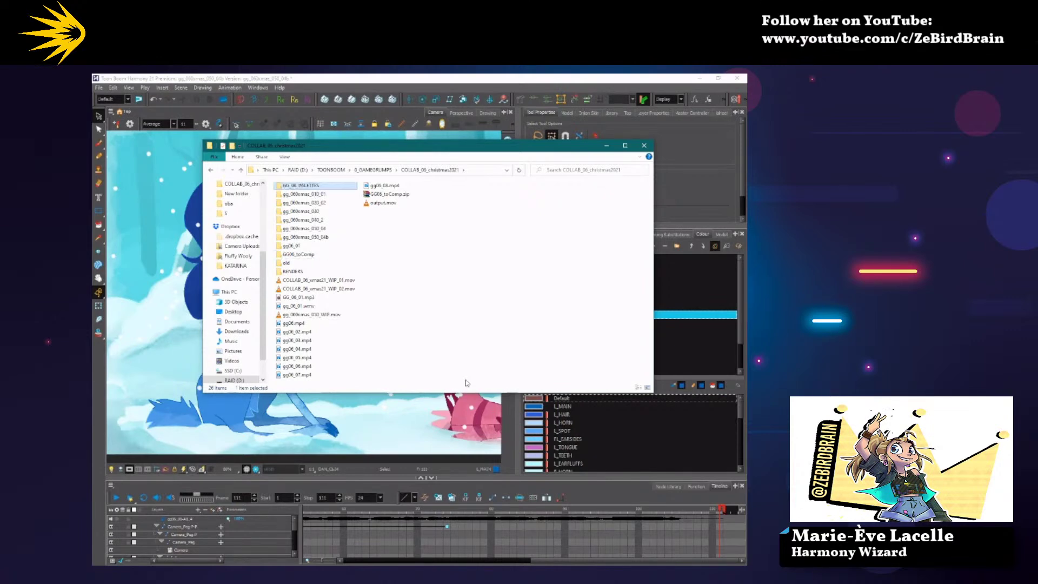
{"action": "double_click", "coordinate": [278, 185]}
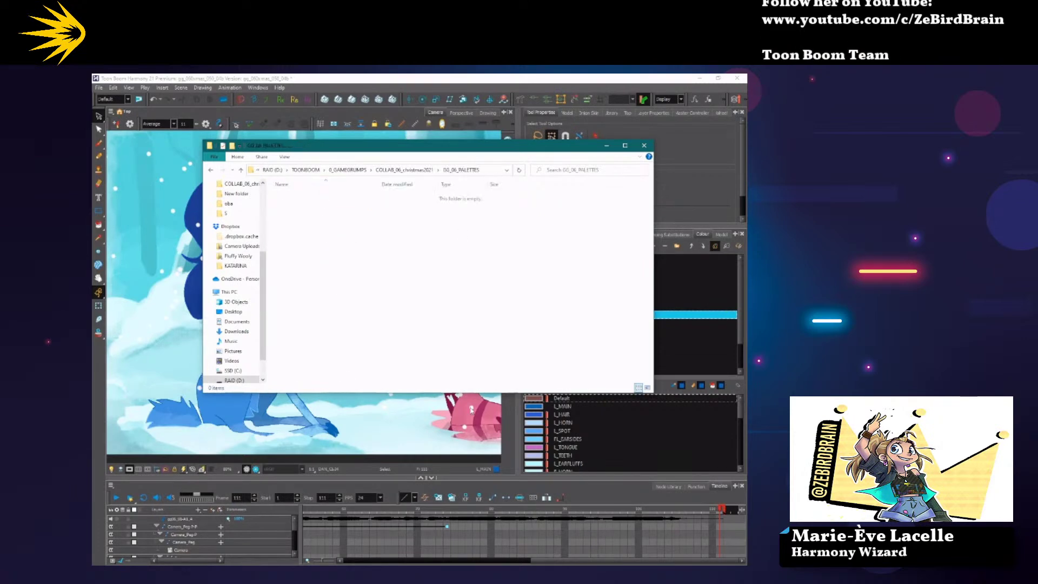
{"action": "left_click", "coordinate": [644, 145]}
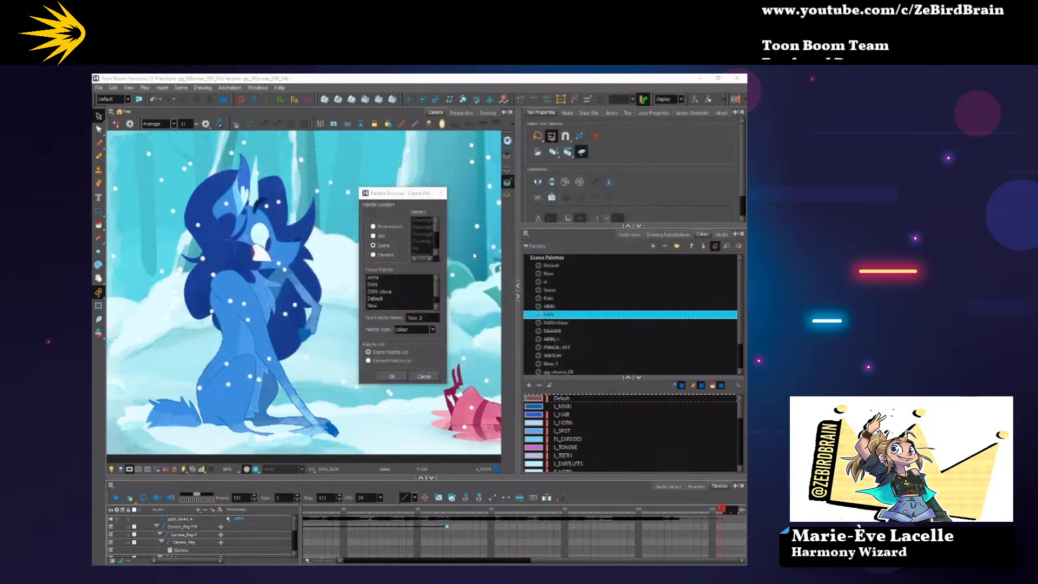
Cancel the palette creation dialog without creating a palette.
{"action": "left_click", "coordinate": [408, 299]}
{"action": "left_click", "coordinate": [424, 376]}
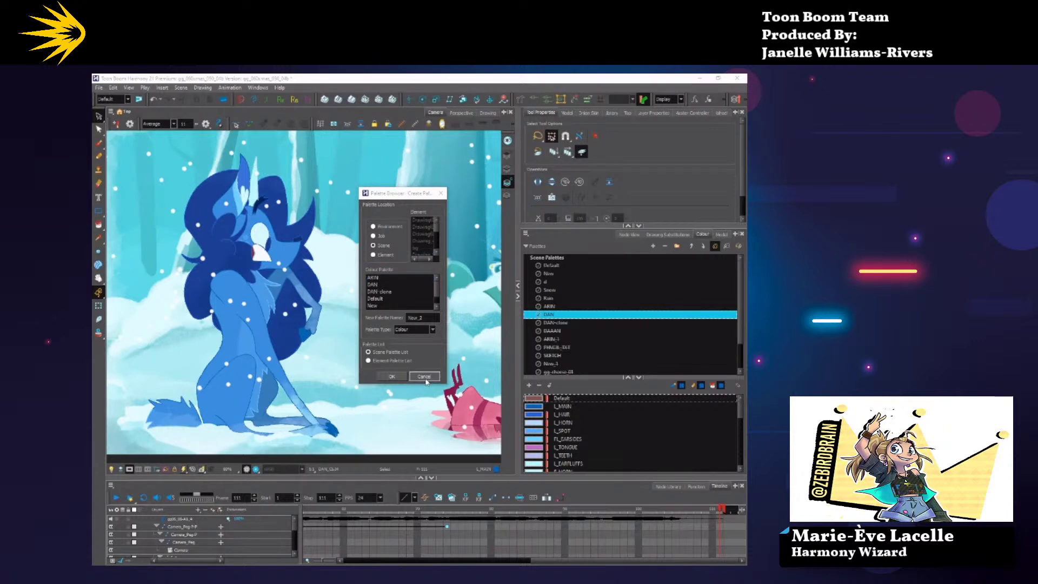
{"action": "left_click", "coordinate": [423, 377]}
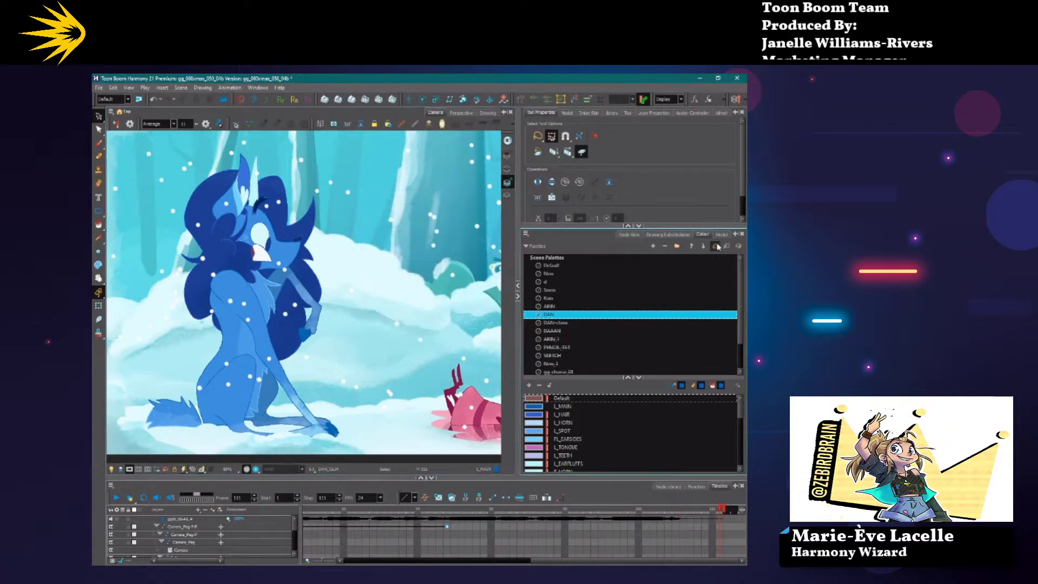
Look over the Link to External Palette dialog and its palette file browser, cancelling both.
{"action": "right_click", "coordinate": [660, 320]}
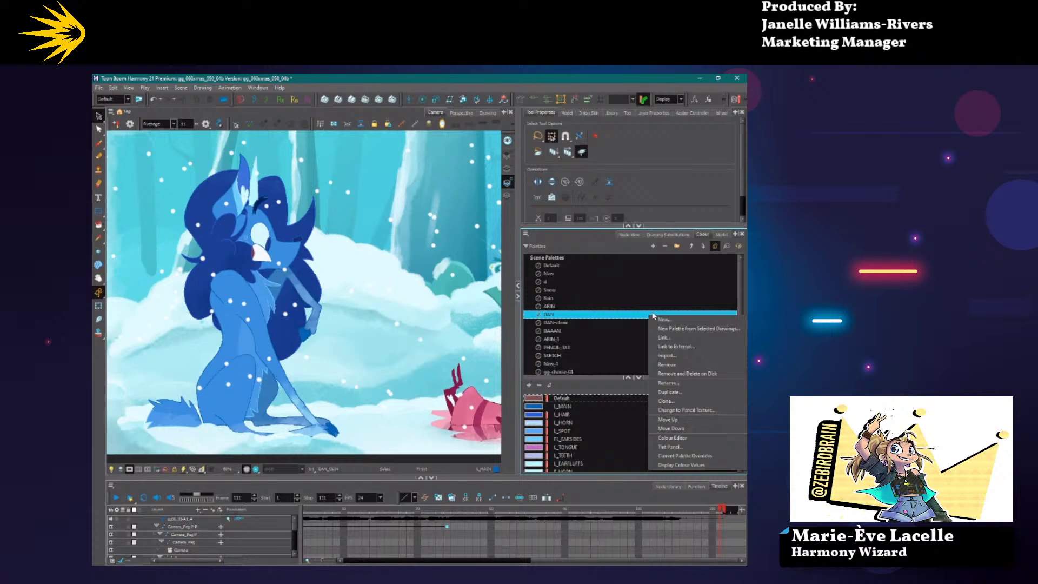
{"action": "left_click", "coordinate": [670, 346]}
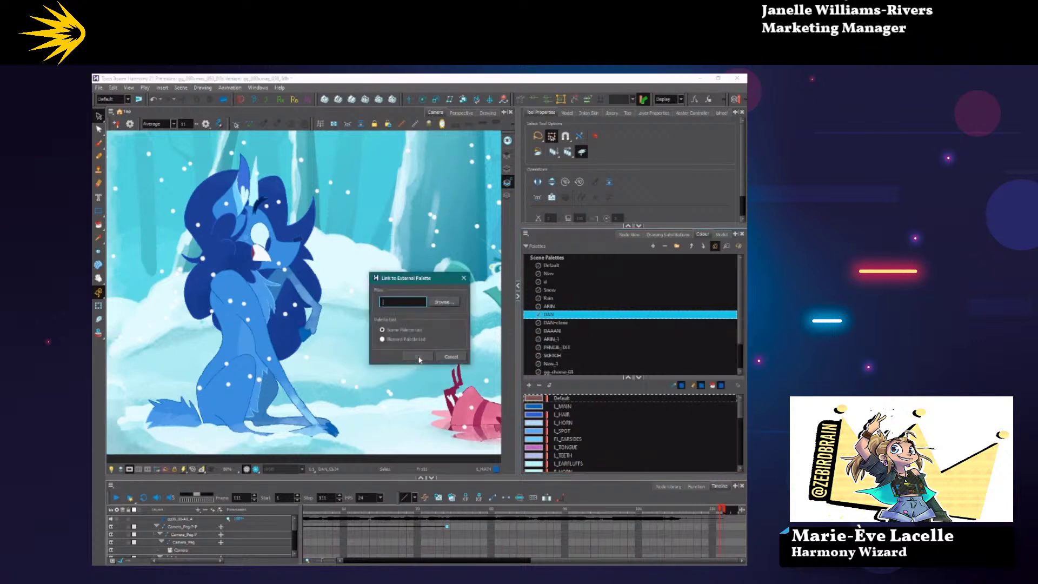
{"action": "left_click", "coordinate": [441, 304]}
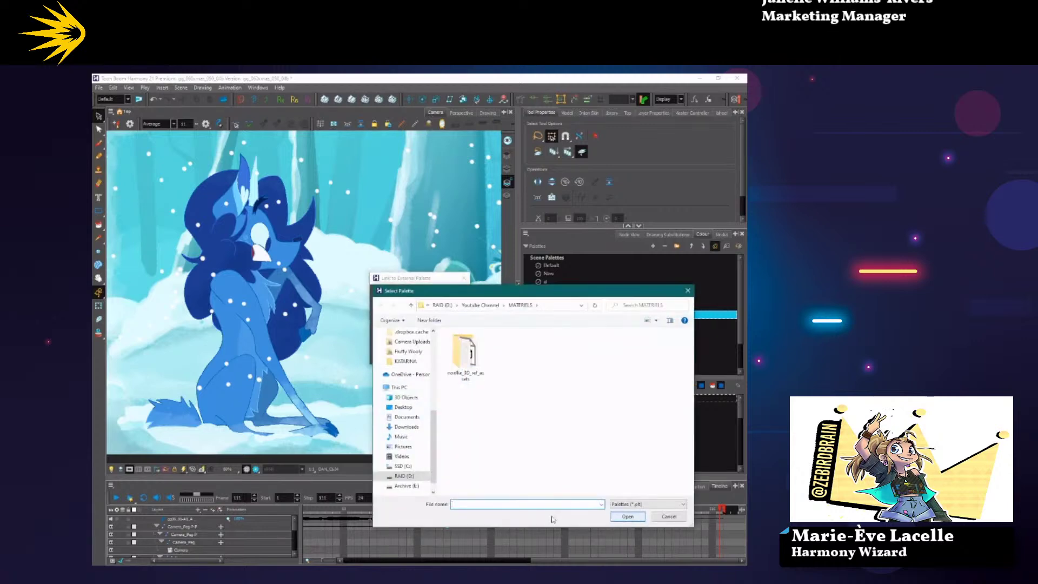
{"action": "left_click", "coordinate": [668, 517]}
{"action": "left_click", "coordinate": [451, 357]}
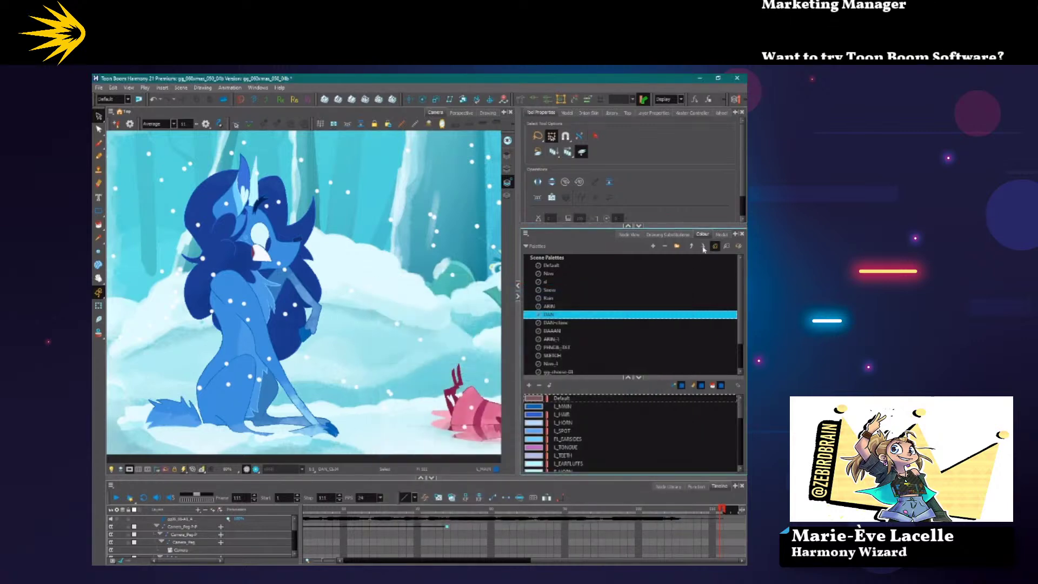
{"action": "left_click", "coordinate": [524, 234]}
{"action": "mouse_move", "coordinate": [532, 242]}
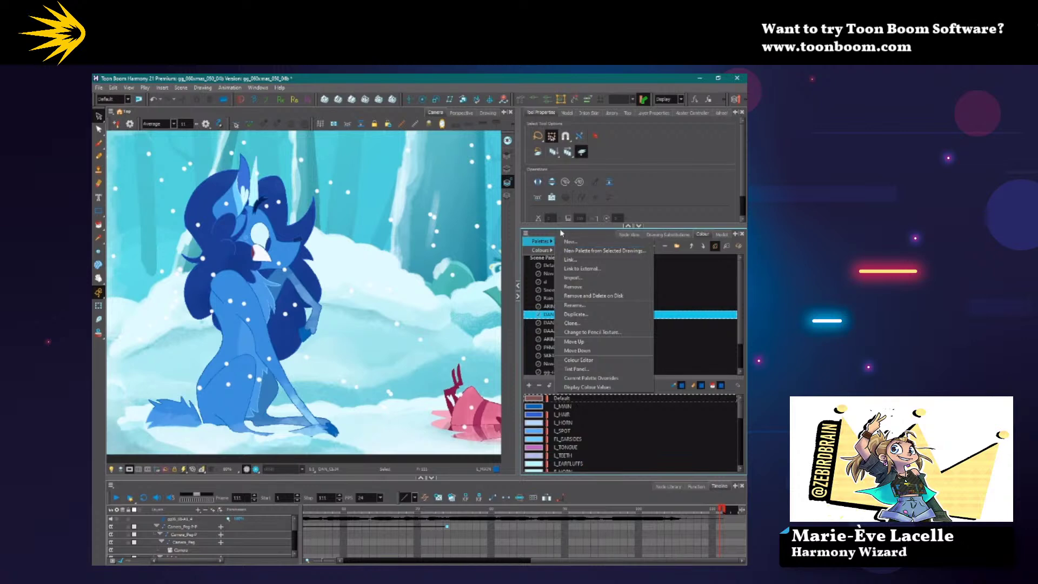
{"action": "left_click", "coordinate": [557, 231]}
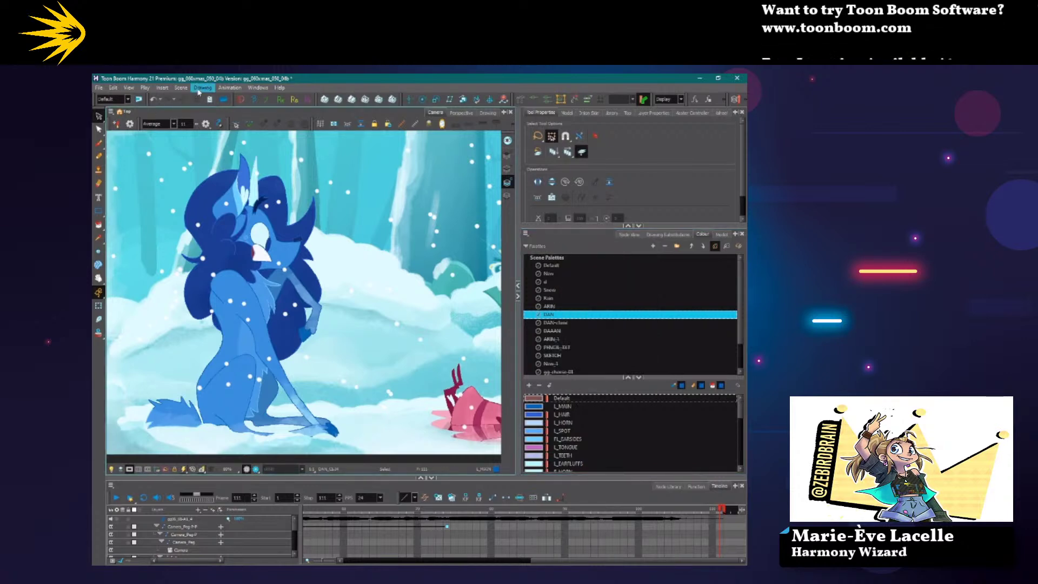
Switch to File Explorer, open the COLLAB_06_christmas2021 project folder, and check the contents of its GG_06_PALETTES folder.
{"action": "key", "text": "super+e"}
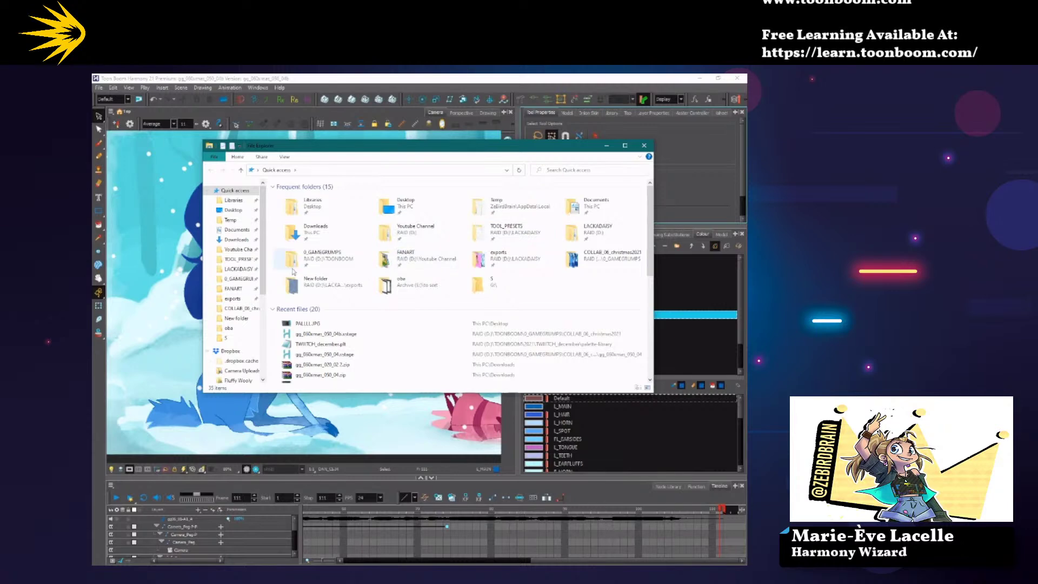
{"action": "double_click", "coordinate": [608, 269]}
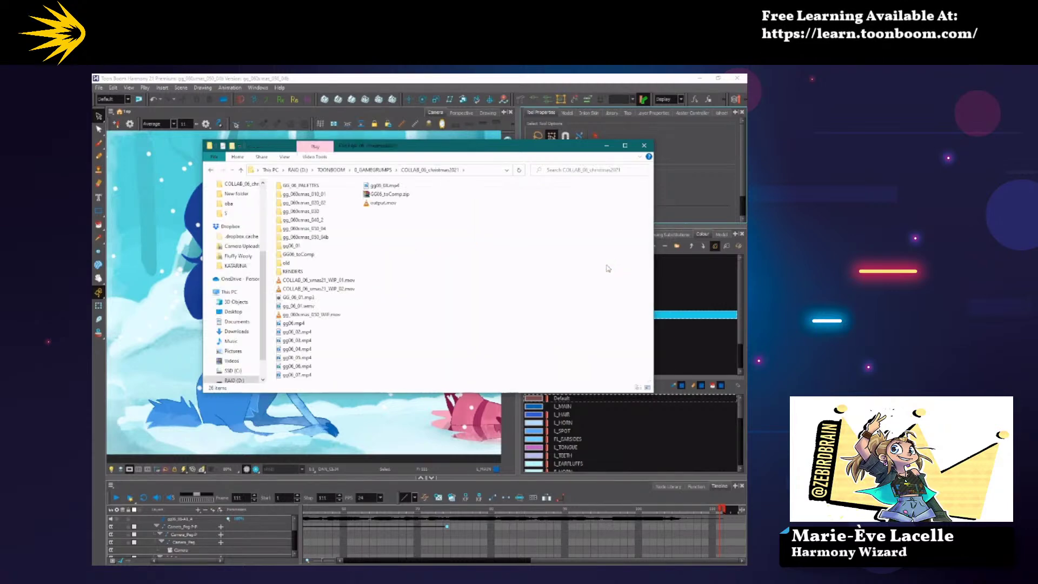
{"action": "left_click", "coordinate": [643, 145]}
{"action": "left_click", "coordinate": [685, 168]}
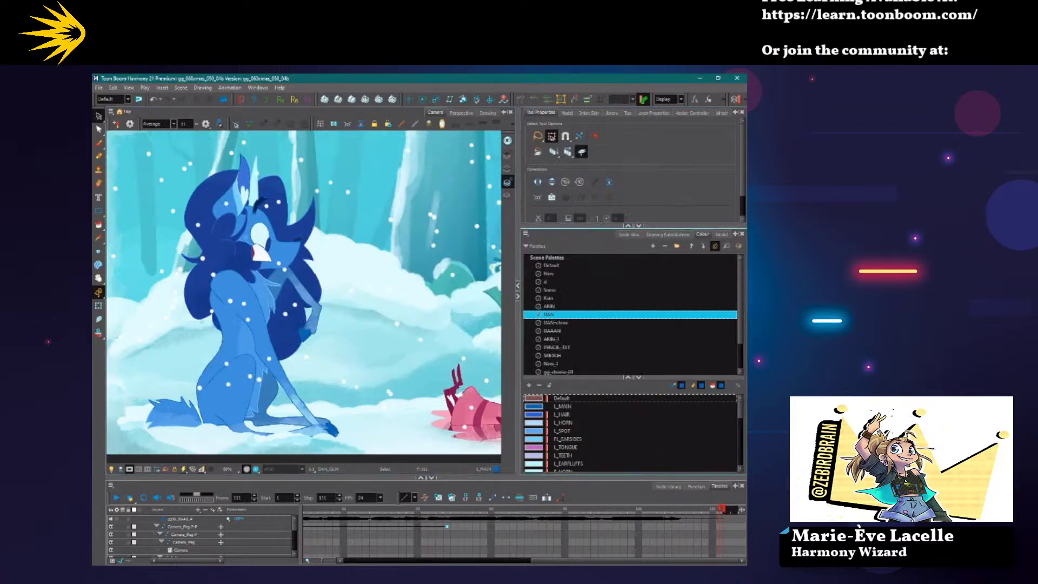
{"action": "key", "text": "alt+Tab"}
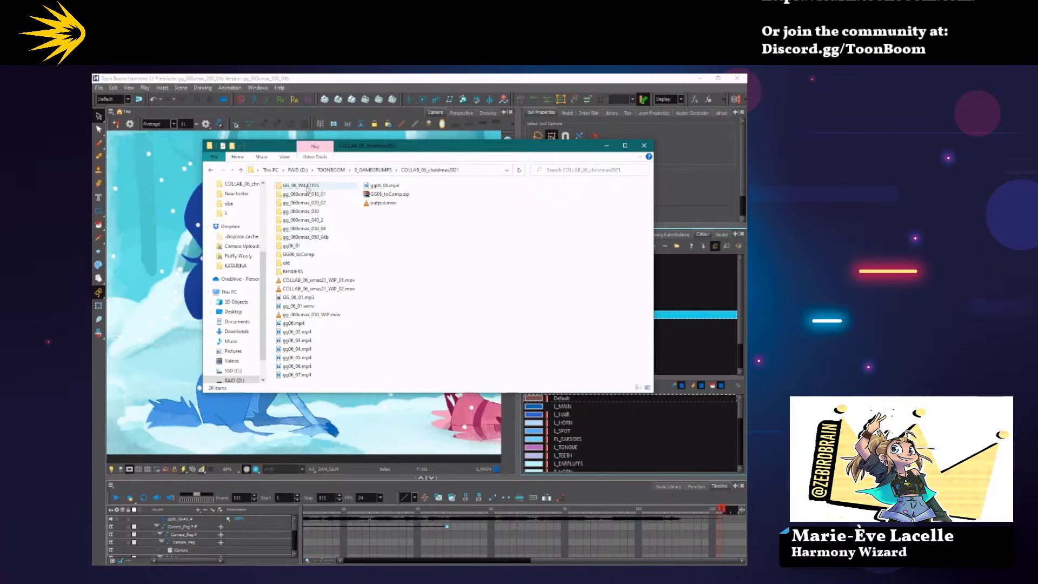
{"action": "double_click", "coordinate": [306, 186]}
{"action": "left_click", "coordinate": [212, 169]}
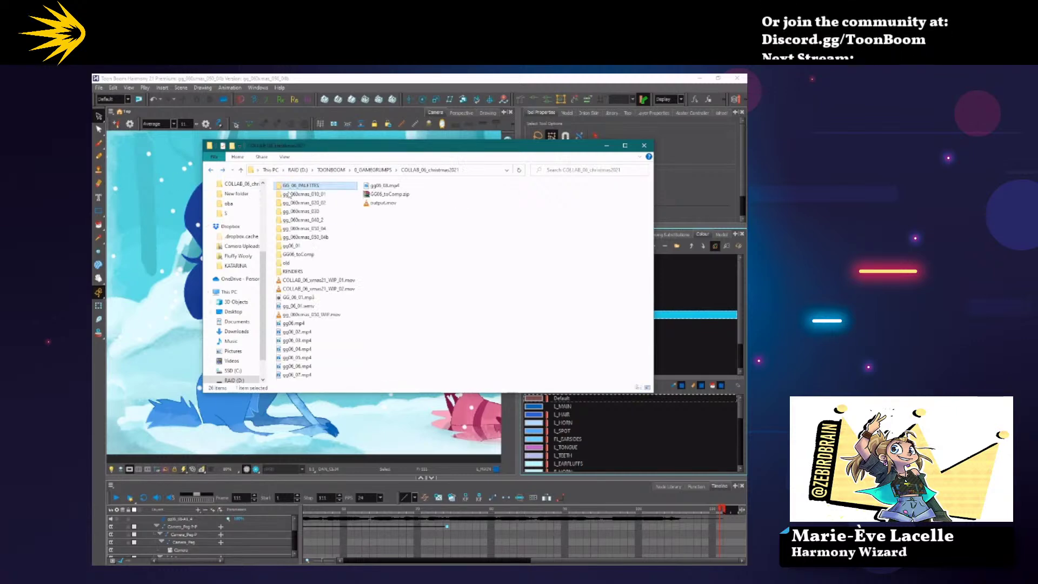
Copy the DAN.plt file from the palette-library folder of the gg_060xmas_050_04b scene.
{"action": "double_click", "coordinate": [304, 236]}
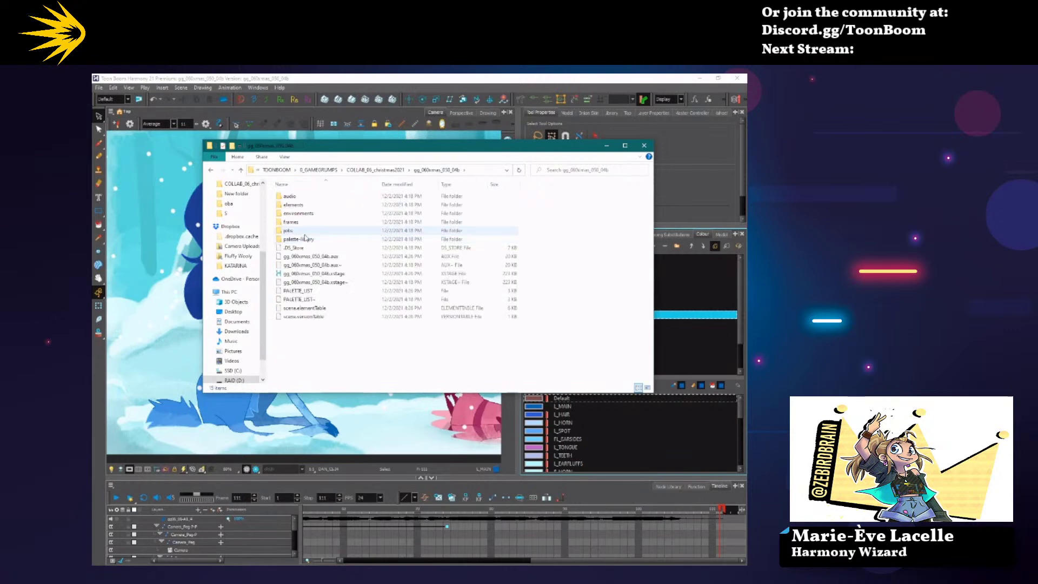
{"action": "double_click", "coordinate": [306, 239]}
{"action": "left_click", "coordinate": [304, 231]}
{"action": "right_click", "coordinate": [304, 233]}
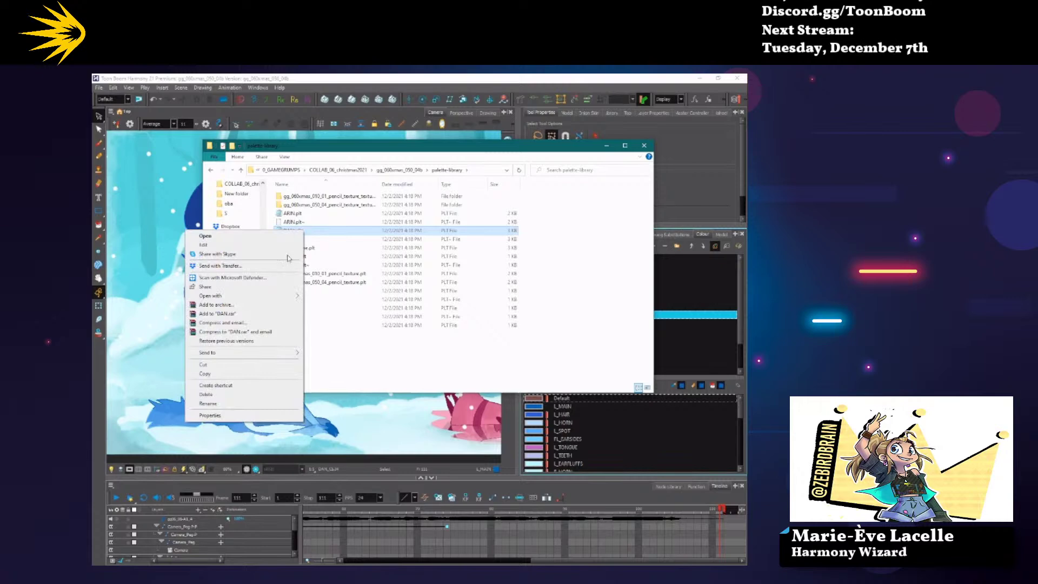
{"action": "left_click", "coordinate": [286, 374]}
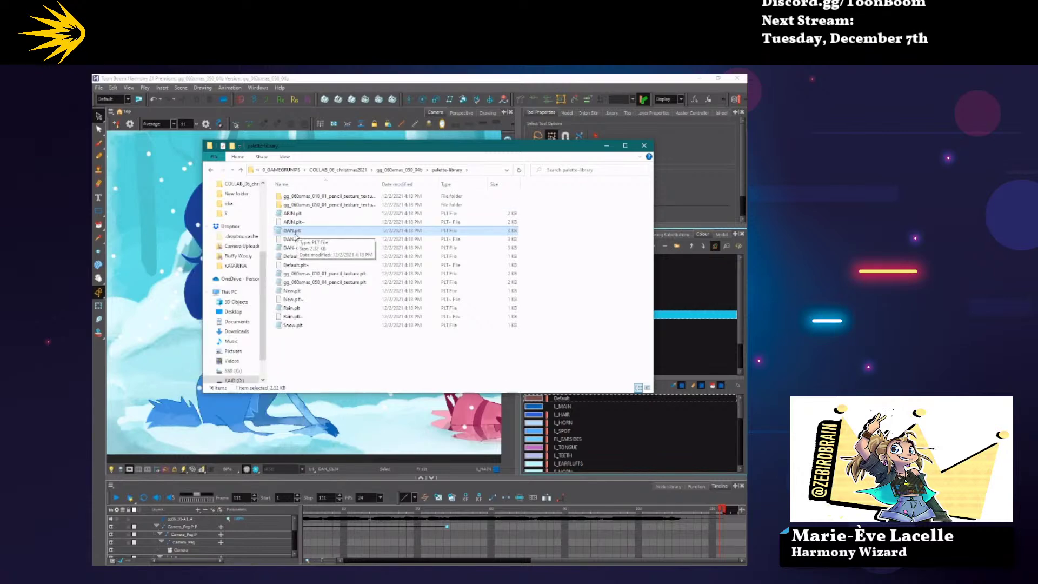
Paste the copied DAN.plt into the project's GG_06_PALETTES folder and return to the Harmony scene.
{"action": "left_click", "coordinate": [211, 171]}
{"action": "left_click", "coordinate": [210, 170]}
{"action": "left_click", "coordinate": [288, 187]}
{"action": "double_click", "coordinate": [288, 187]}
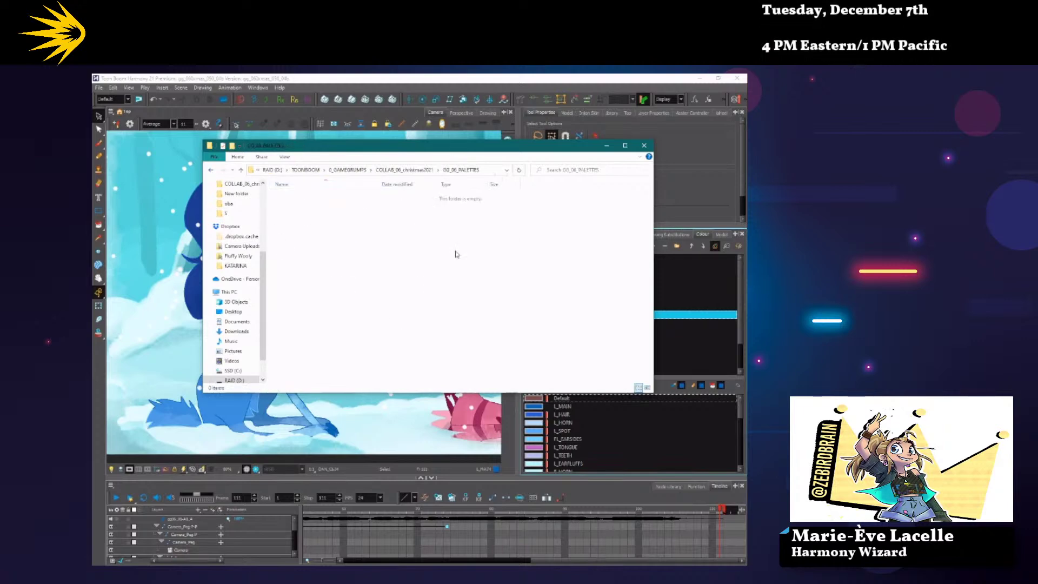
{"action": "right_click", "coordinate": [208, 225]}
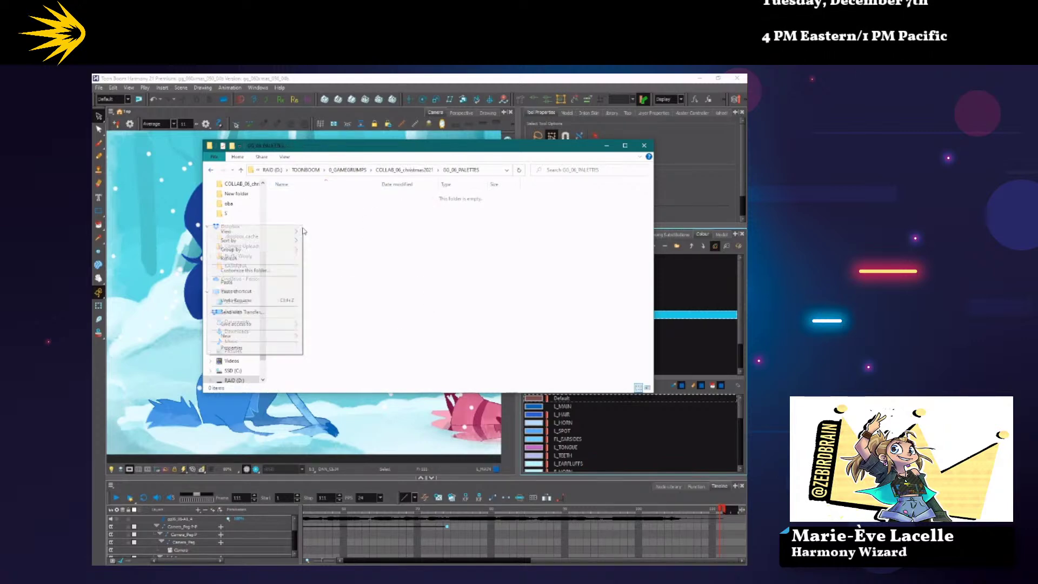
{"action": "left_click", "coordinate": [266, 283]}
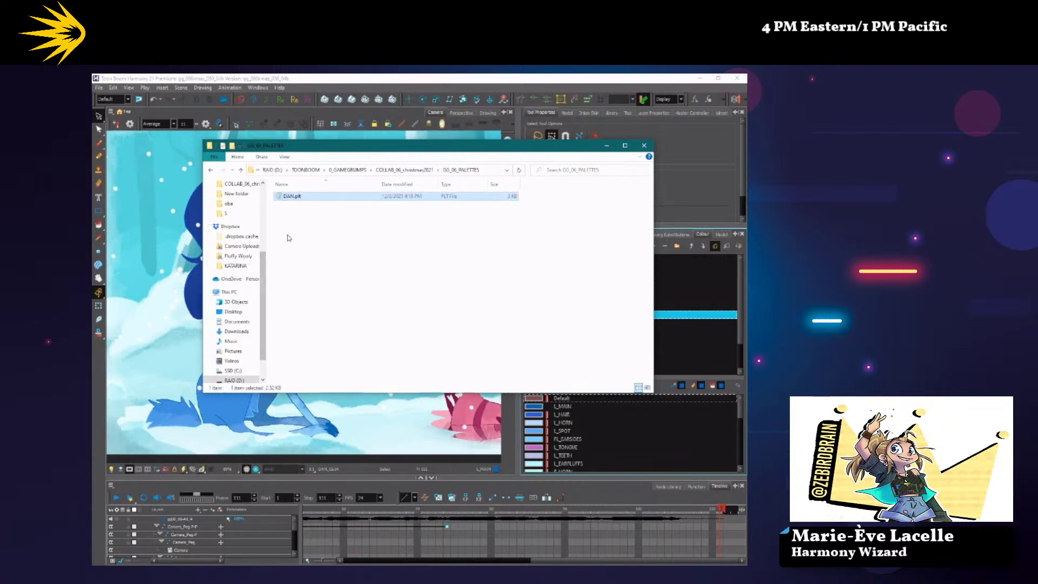
{"action": "left_click", "coordinate": [643, 145]}
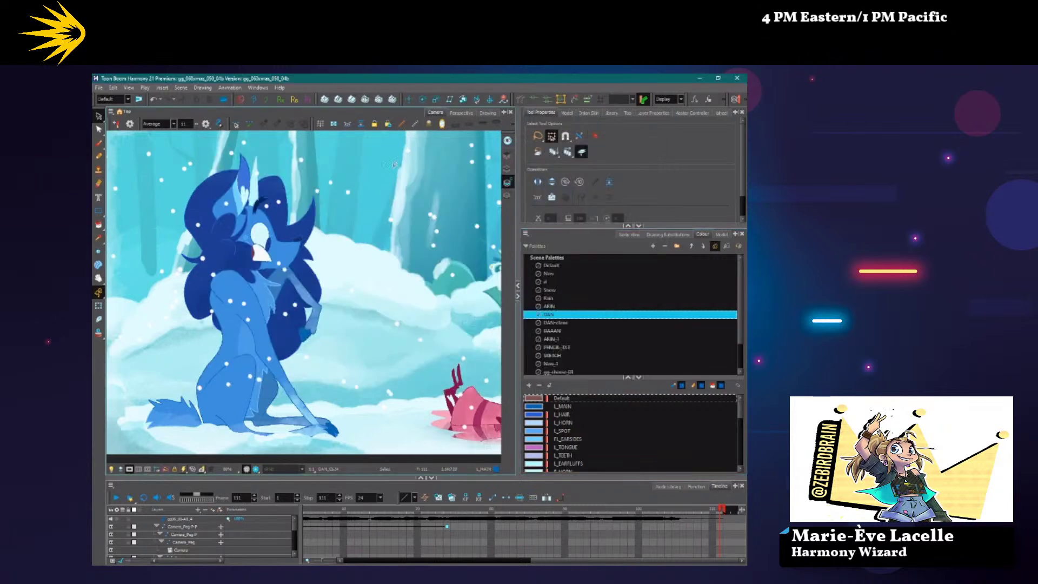
Start linking to an external palette and browse for its file in TOONBOOM's 0_GAMEGRUMPS folder on the RAID (D:) drive.
{"action": "right_click", "coordinate": [573, 317]}
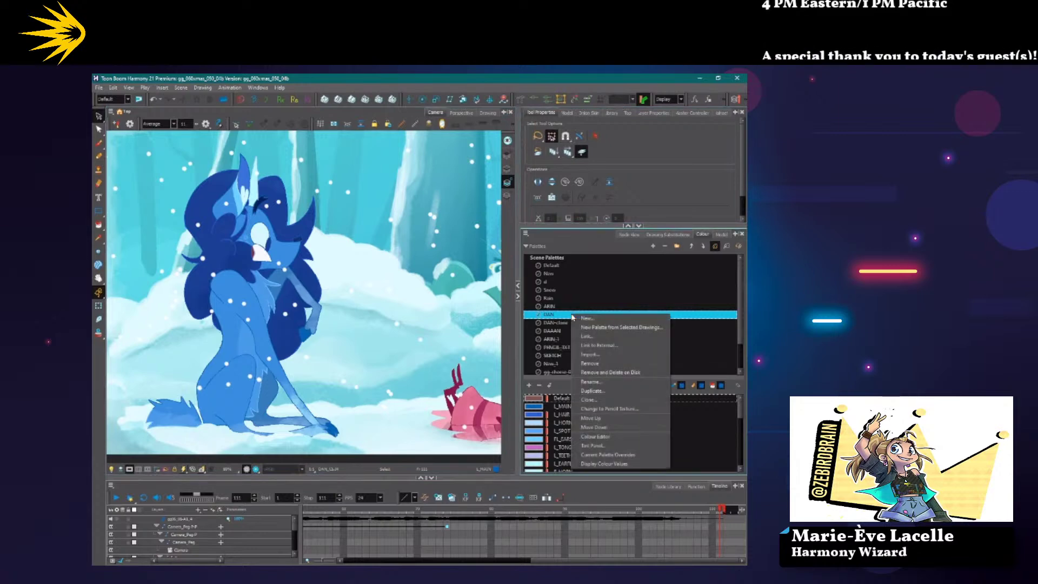
{"action": "left_click", "coordinate": [600, 345]}
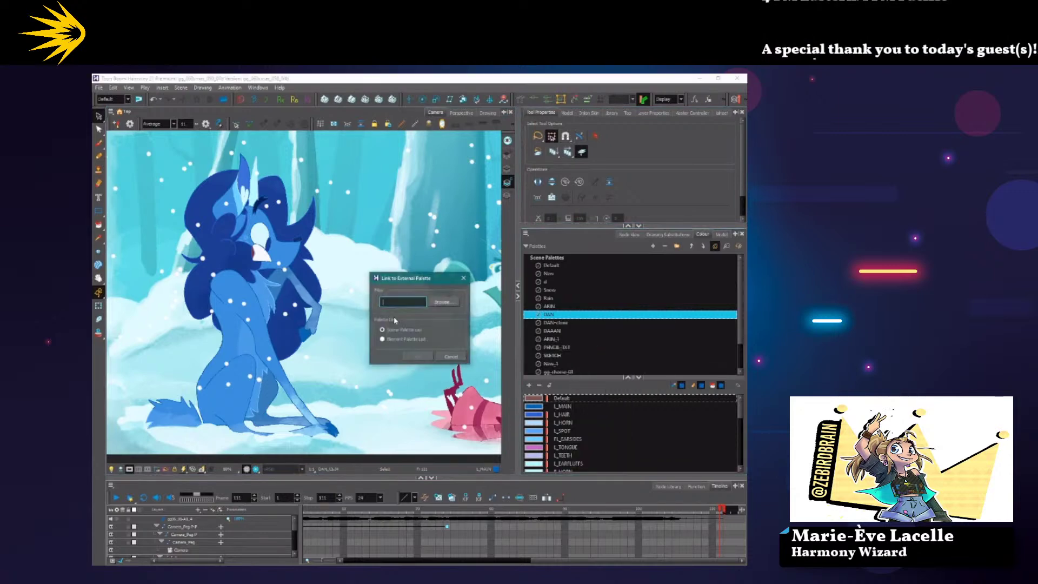
{"action": "left_click", "coordinate": [442, 302]}
{"action": "left_click", "coordinate": [404, 476]}
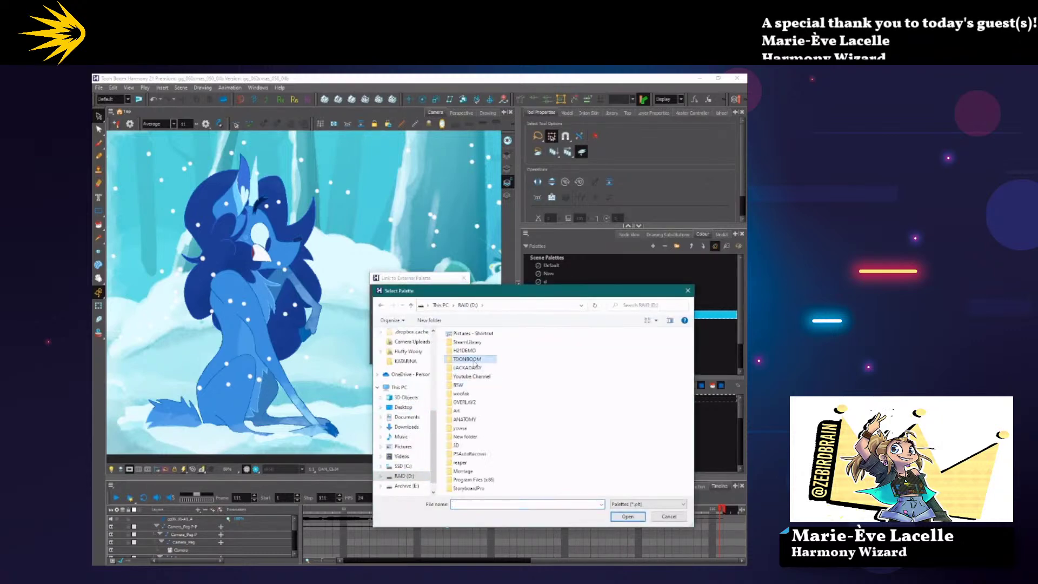
{"action": "double_click", "coordinate": [467, 359]}
{"action": "double_click", "coordinate": [467, 344]}
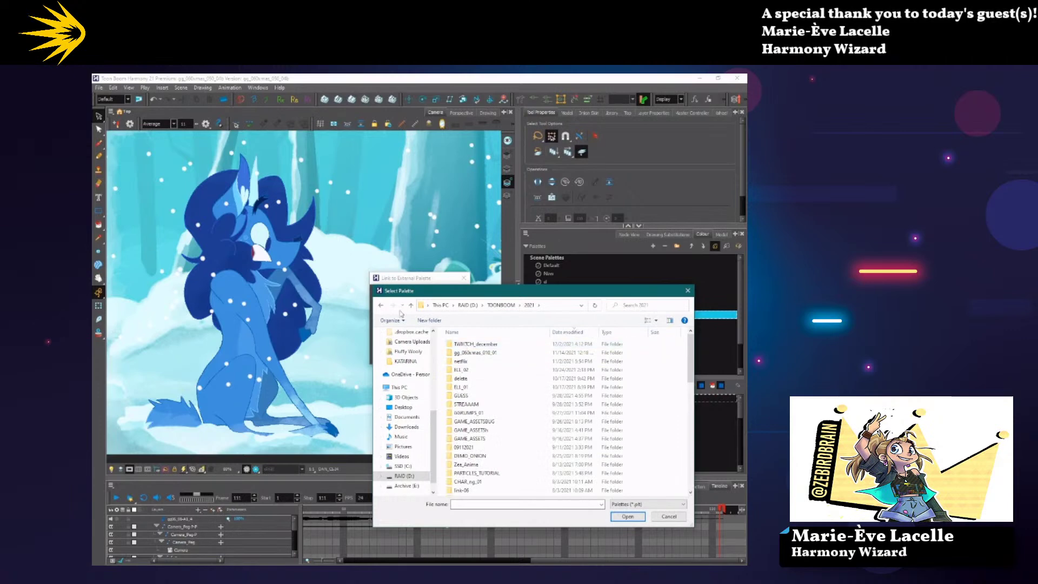
{"action": "left_click", "coordinate": [381, 305]}
{"action": "double_click", "coordinate": [469, 361]}
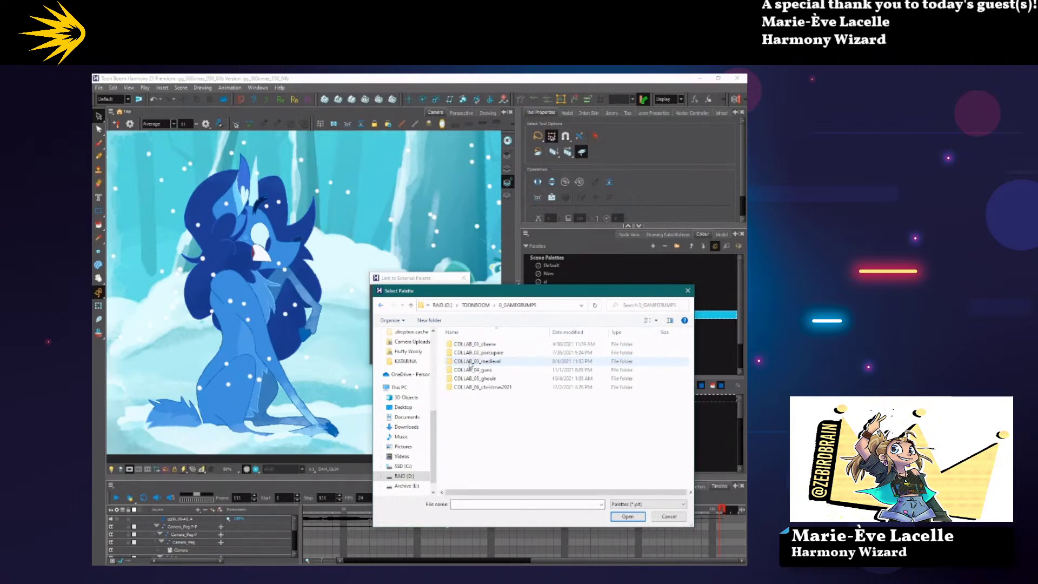
Link DAN.plt from COLLAB_06_christmas2021's GG_06_PALETTES folder to the Scene Palette List.
{"action": "double_click", "coordinate": [465, 387]}
{"action": "double_click", "coordinate": [465, 346]}
{"action": "left_click", "coordinate": [470, 344]}
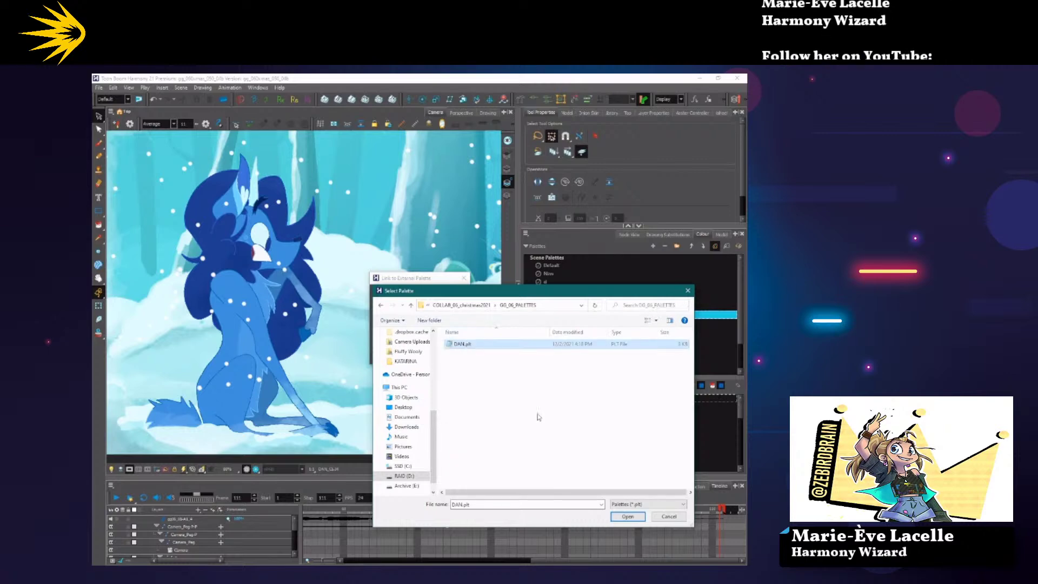
{"action": "left_click", "coordinate": [627, 517]}
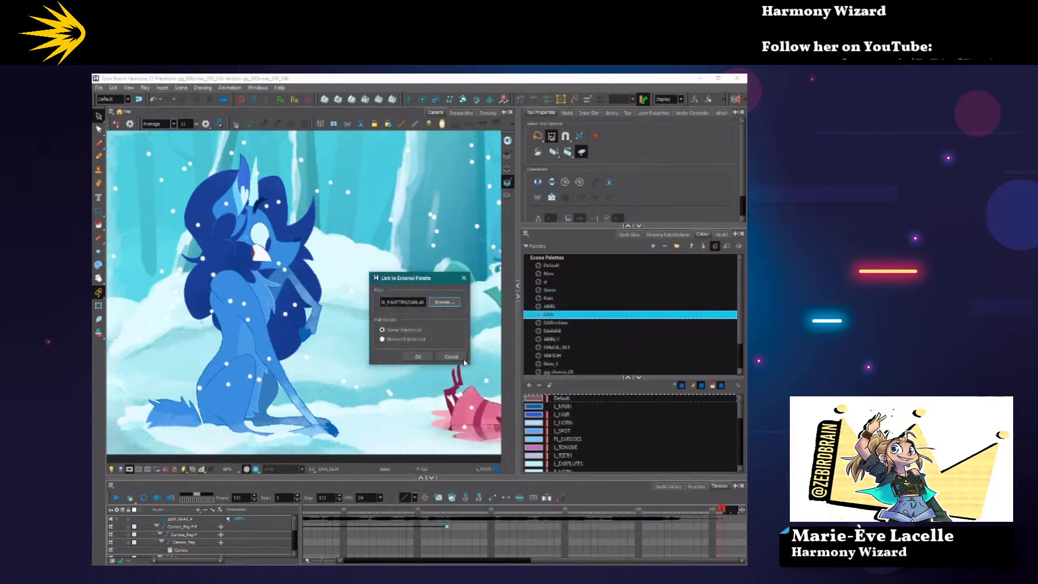
{"action": "left_click", "coordinate": [425, 358]}
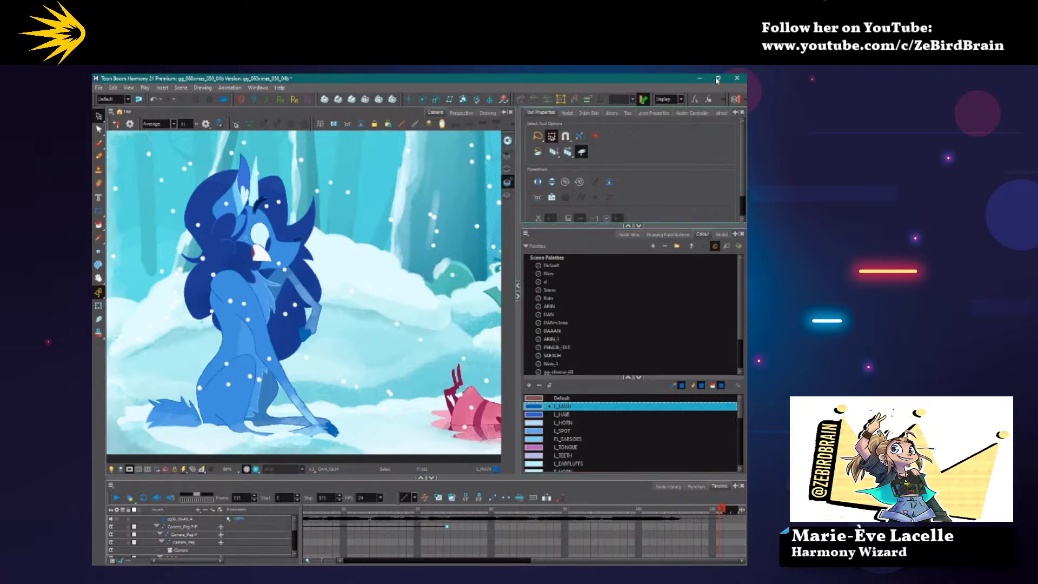
Move the gg_060xmas_050_04b window out of the way and switch to the TWITCH_december scene.
{"action": "left_click_drag", "start_coordinate": [675, 78], "coordinate": [633, 432]}
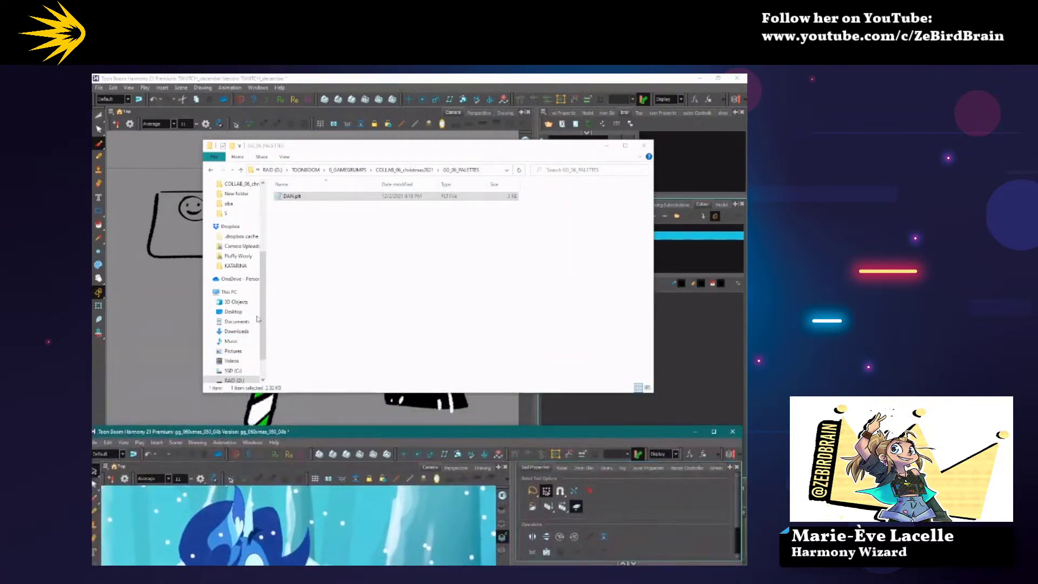
{"action": "left_click", "coordinate": [588, 263]}
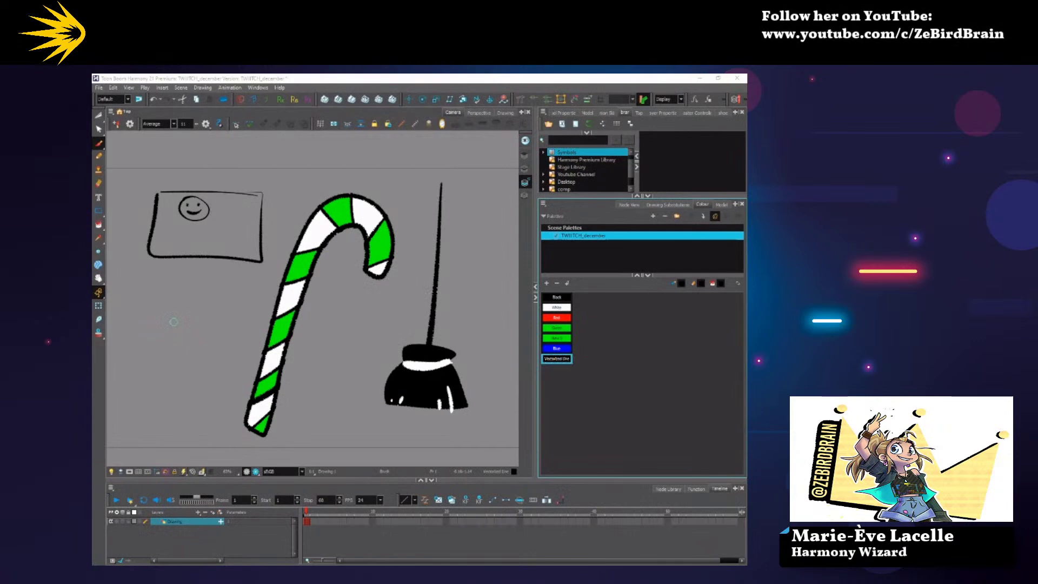
{"action": "left_click", "coordinate": [652, 218]}
{"action": "key", "text": "Return"}
Import DAN.plt from COLLAB_06_christmas2021's GG_06_PALETTES folder into the scene as a palette named DAN.
{"action": "left_click", "coordinate": [544, 203]}
{"action": "mouse_move", "coordinate": [560, 211]}
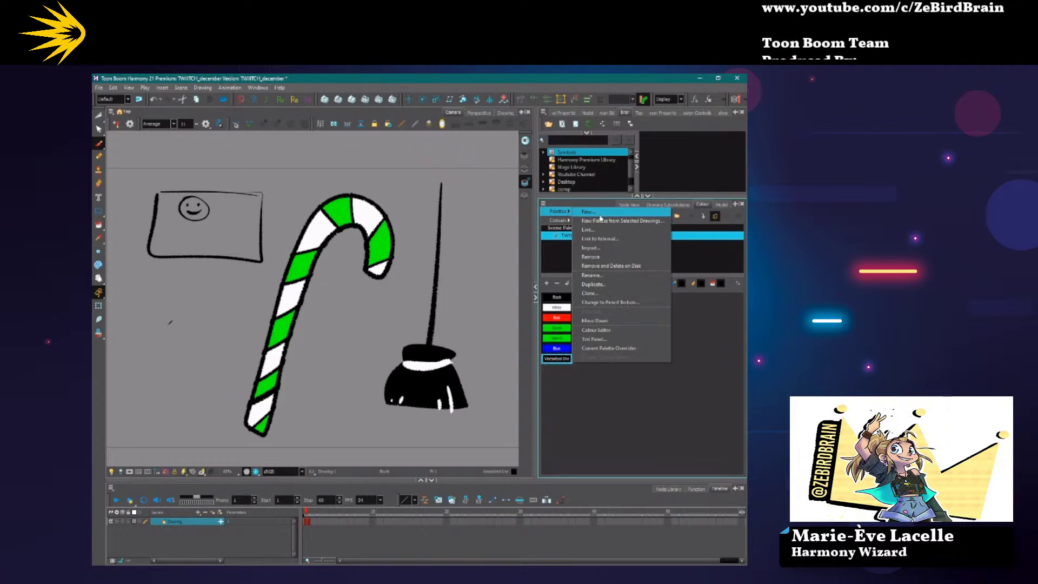
{"action": "left_click", "coordinate": [603, 249]}
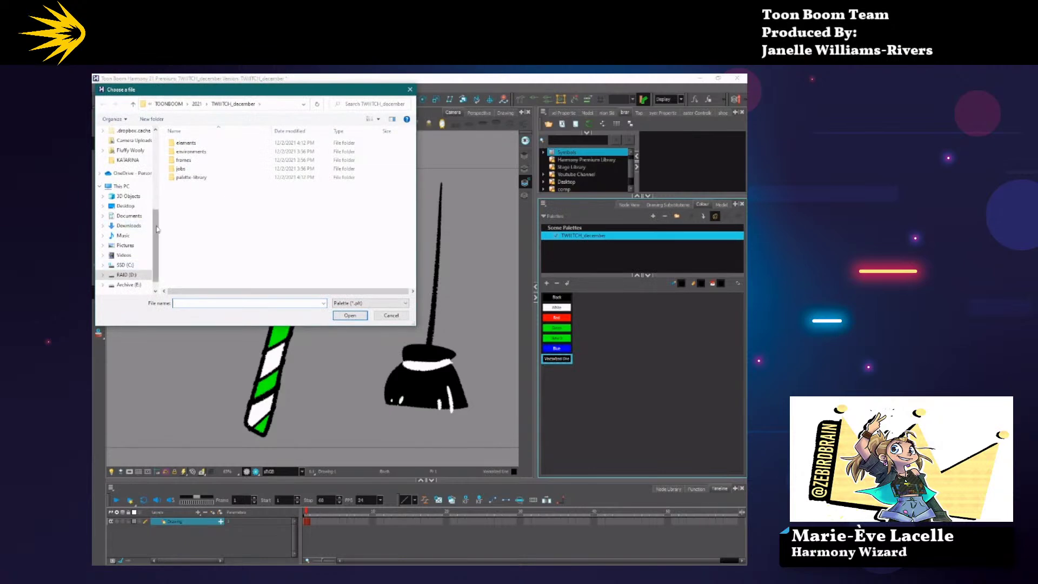
{"action": "scroll", "coordinate": [155, 153], "scroll_direction": "up", "scroll_amount": 6}
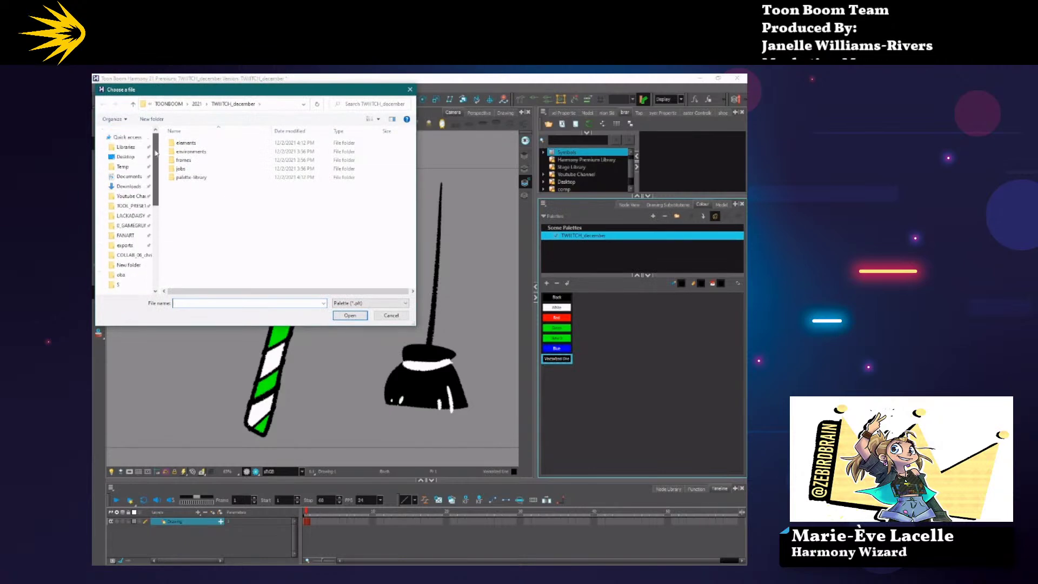
{"action": "left_click", "coordinate": [131, 226]}
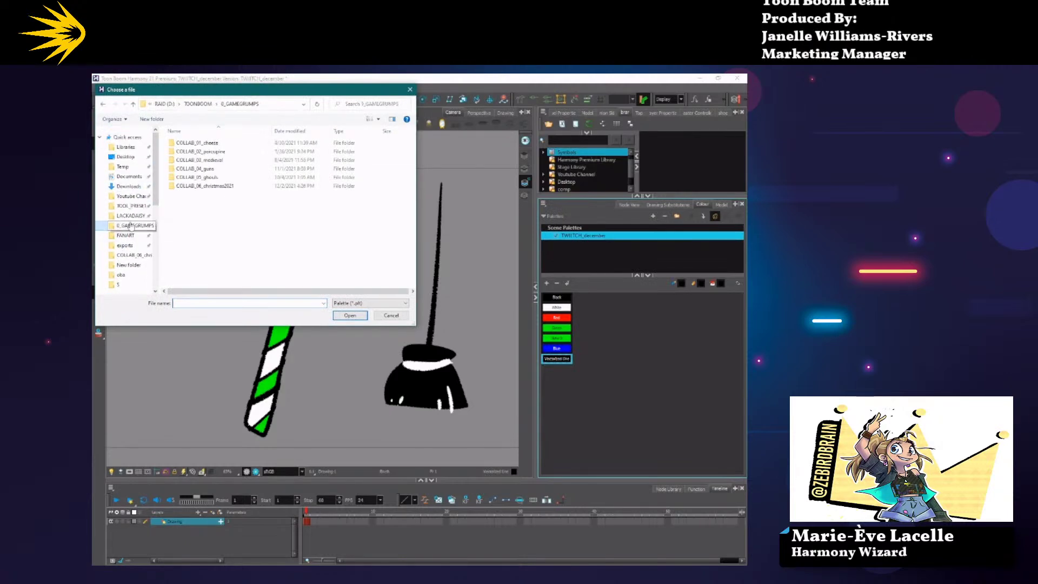
{"action": "double_click", "coordinate": [204, 186]}
{"action": "double_click", "coordinate": [199, 155]}
{"action": "left_click", "coordinate": [184, 143]}
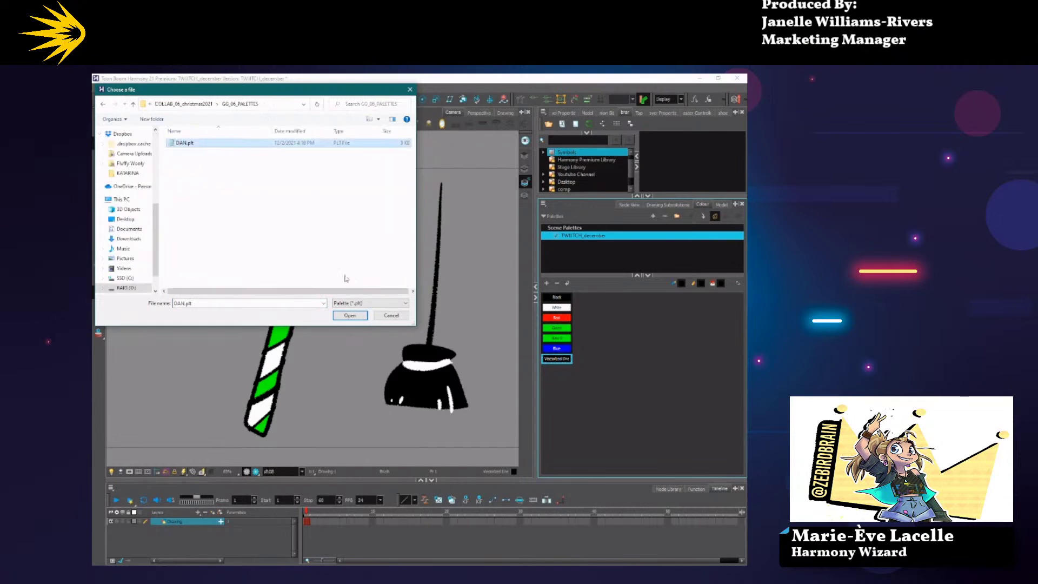
{"action": "left_click", "coordinate": [350, 315]}
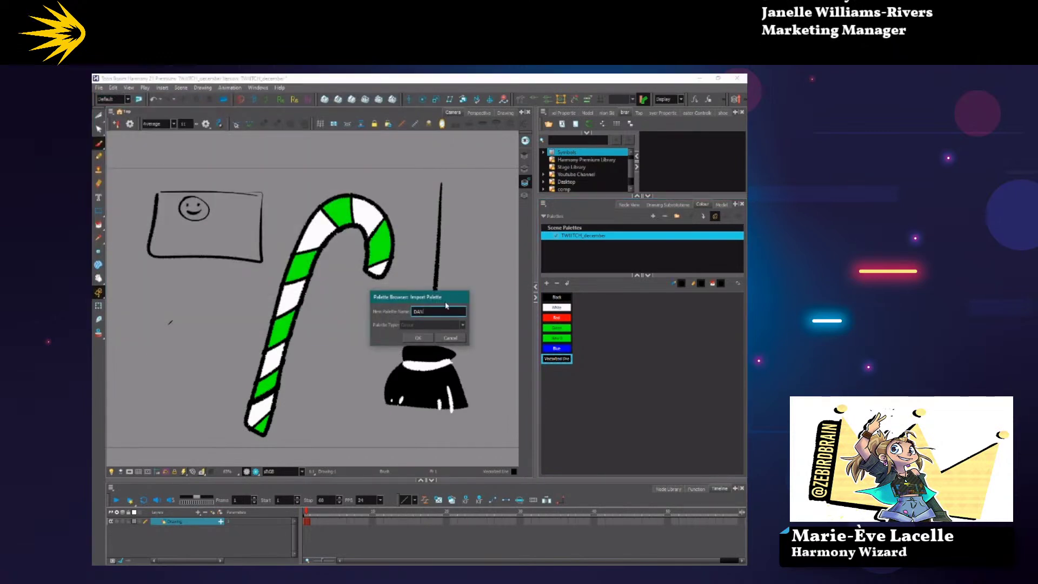
{"action": "left_click", "coordinate": [418, 338]}
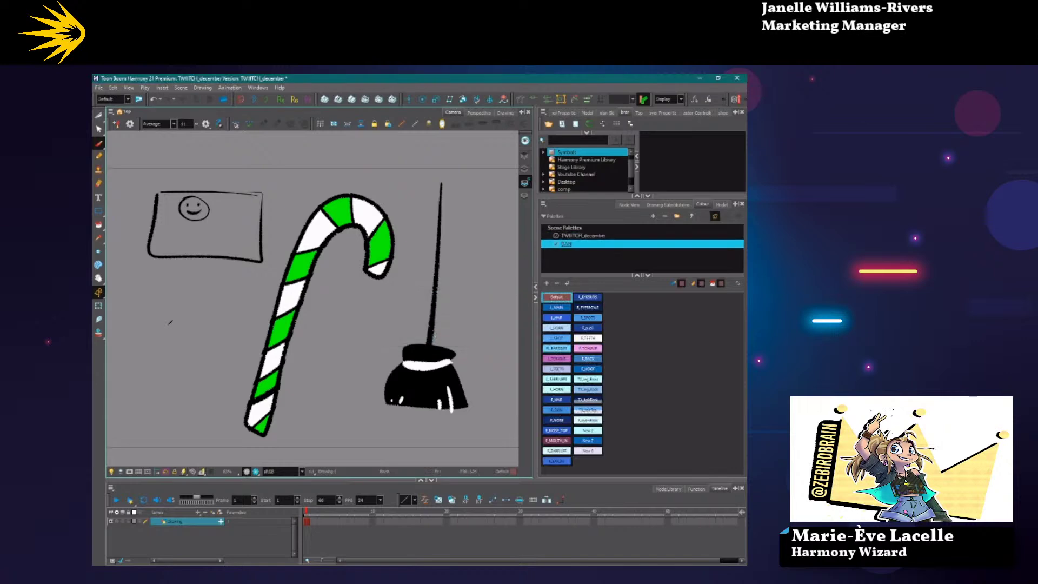
Link the external palette DAN.plt from COLLAB_06_christmas2021's GG_06_PALETTES folder to the TWITCH_december scene's Scene Palette List.
{"action": "right_click", "coordinate": [568, 248]}
{"action": "left_click", "coordinate": [574, 277]}
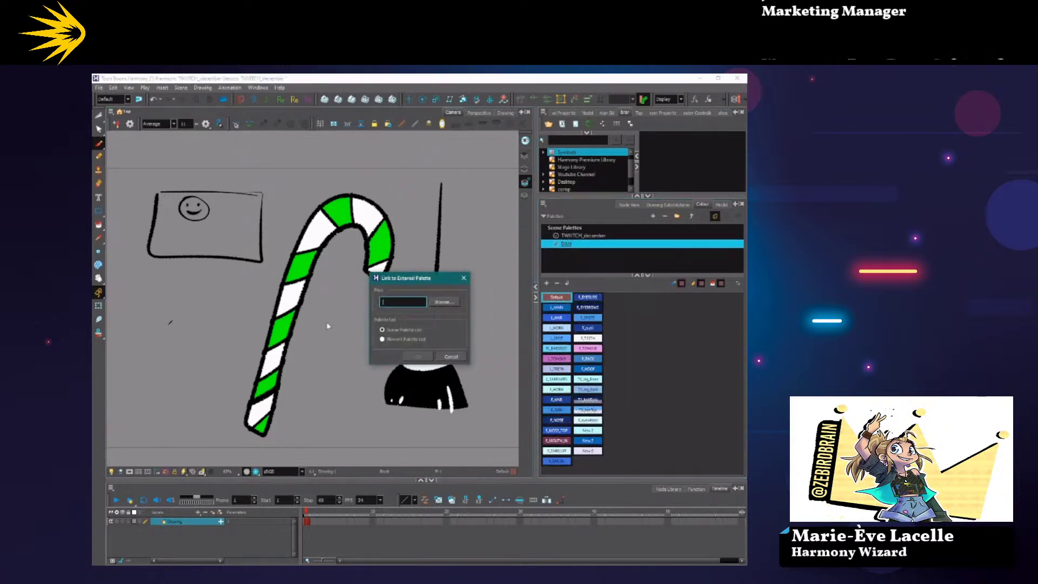
{"action": "left_click", "coordinate": [441, 303]}
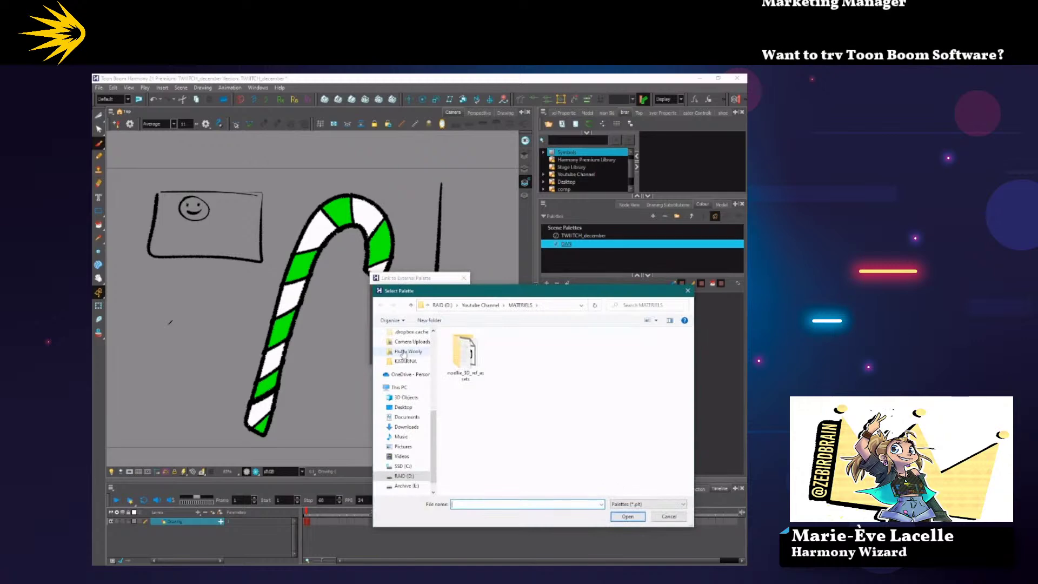
{"action": "left_click", "coordinate": [405, 407]}
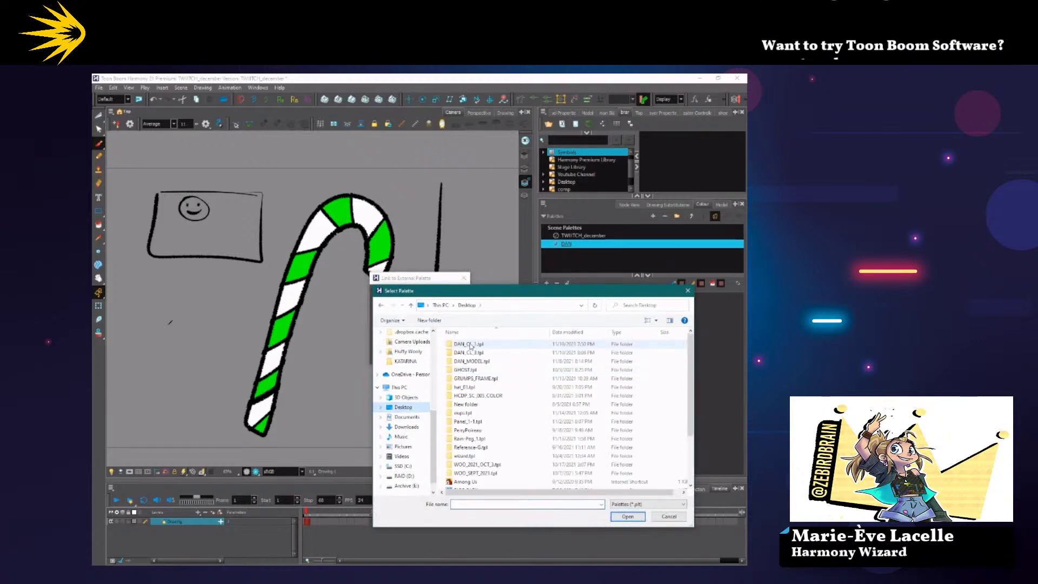
{"action": "scroll", "coordinate": [411, 395], "scroll_direction": "up", "scroll_amount": 2}
{"action": "right_click", "coordinate": [415, 332]}
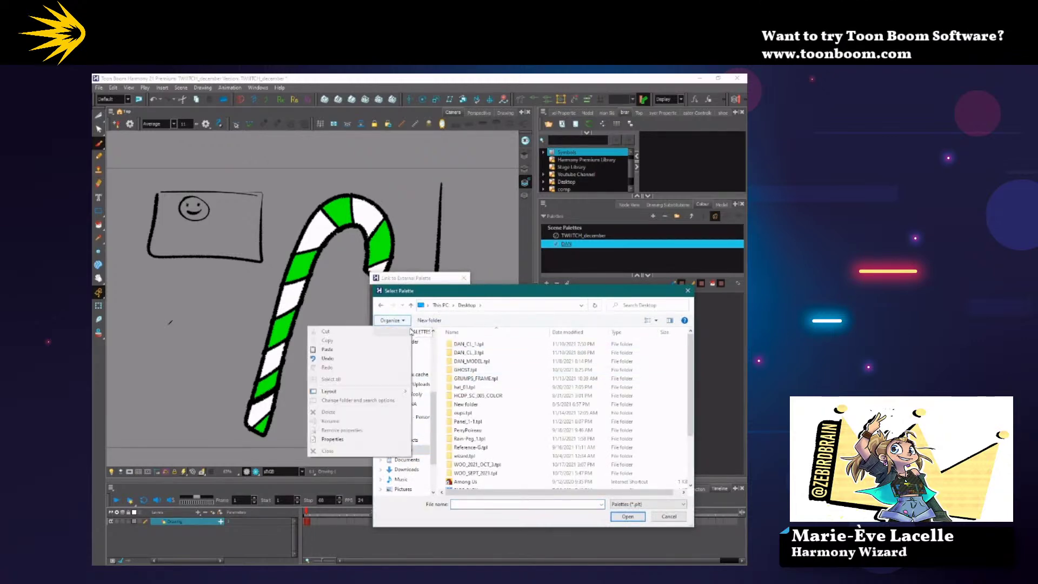
{"action": "left_click", "coordinate": [415, 332]}
{"action": "left_click", "coordinate": [468, 346]}
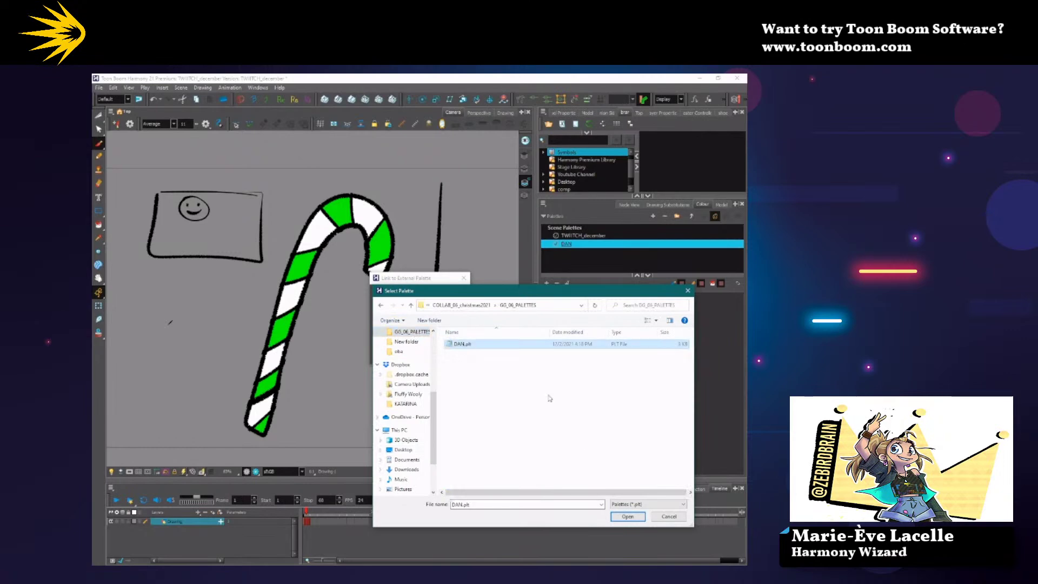
{"action": "left_click", "coordinate": [629, 516]}
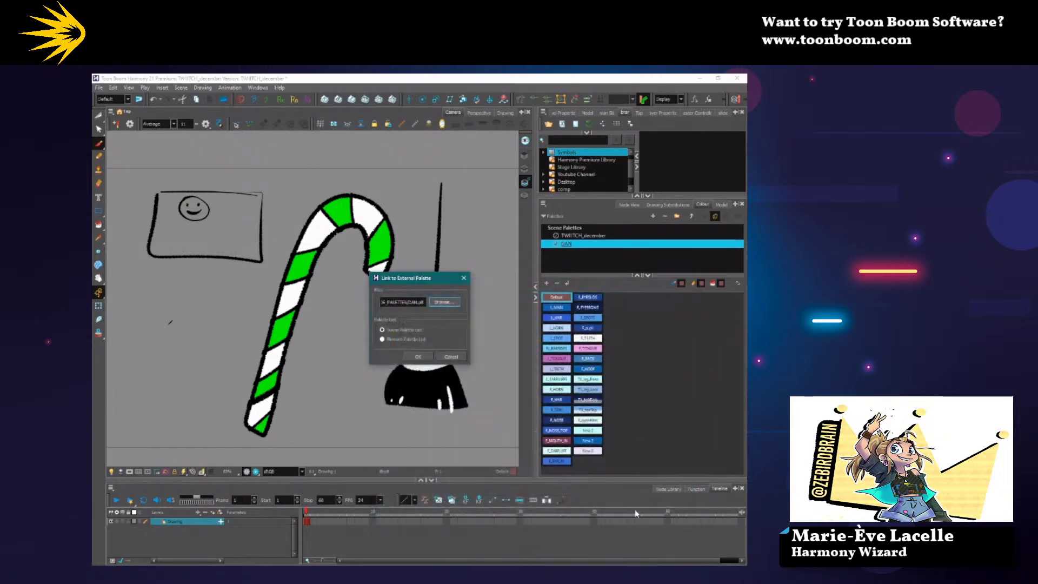
{"action": "left_click", "coordinate": [423, 361]}
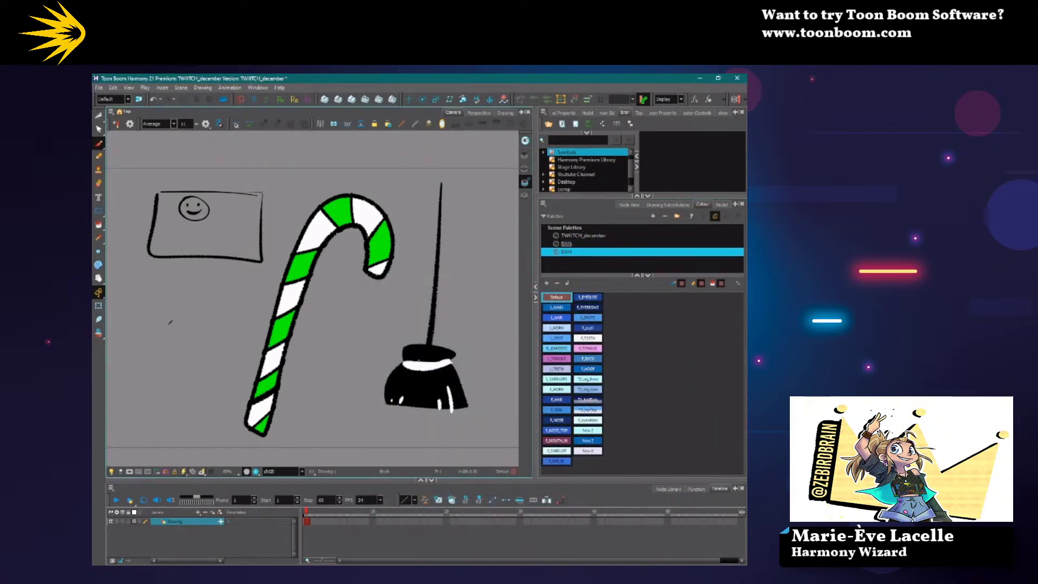
{"action": "left_click", "coordinate": [666, 217]}
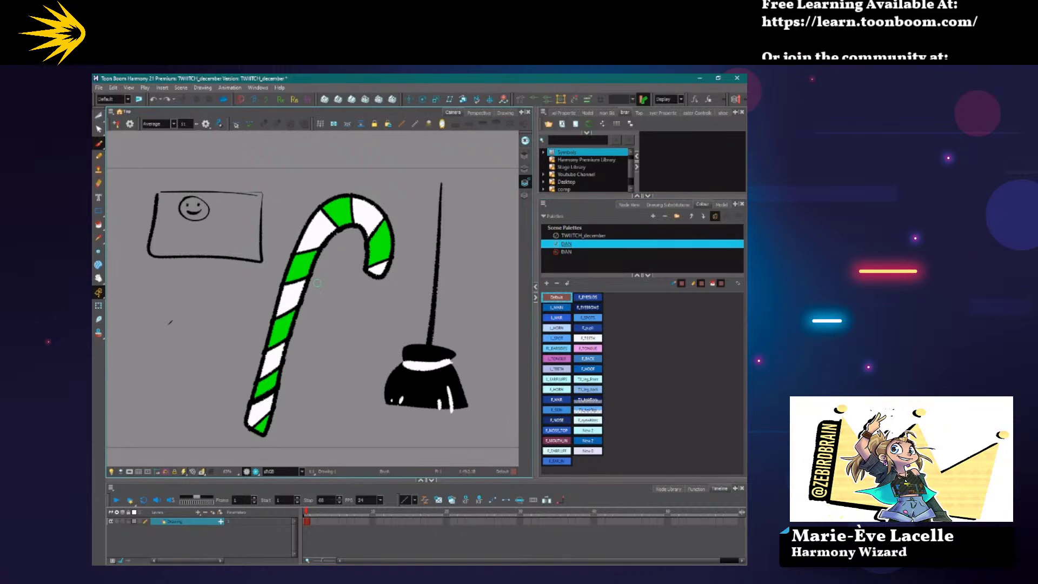
{"action": "left_click", "coordinate": [544, 204]}
{"action": "mouse_move", "coordinate": [556, 211]}
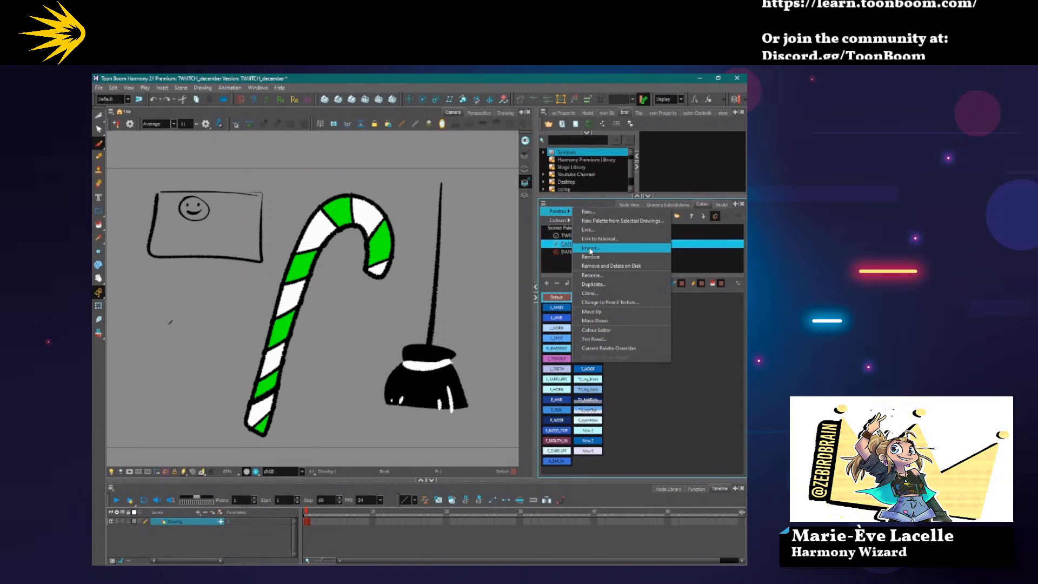
{"action": "left_click", "coordinate": [556, 246]}
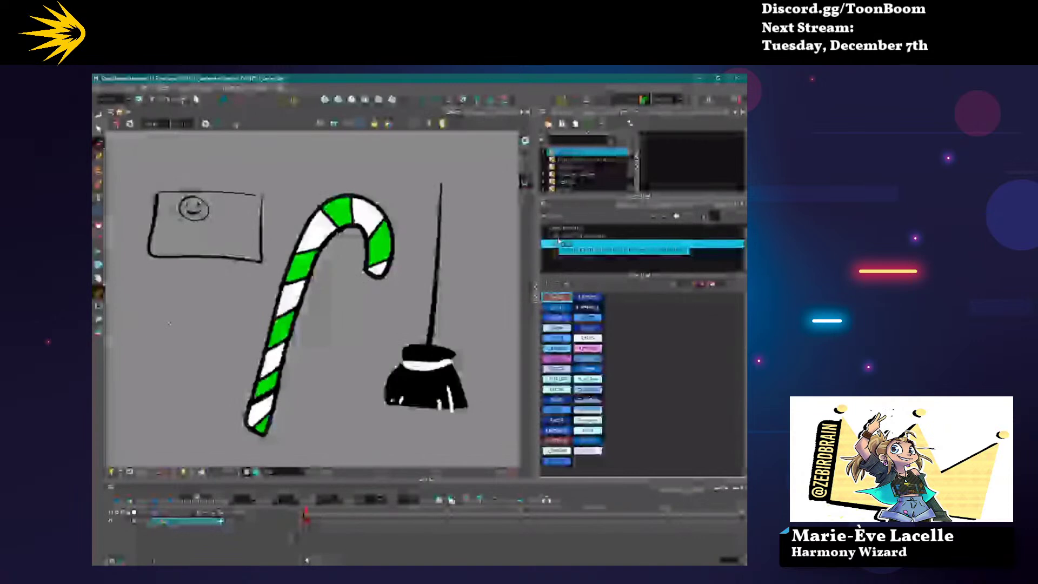
{"action": "left_click", "coordinate": [543, 203]}
{"action": "left_click", "coordinate": [554, 254]}
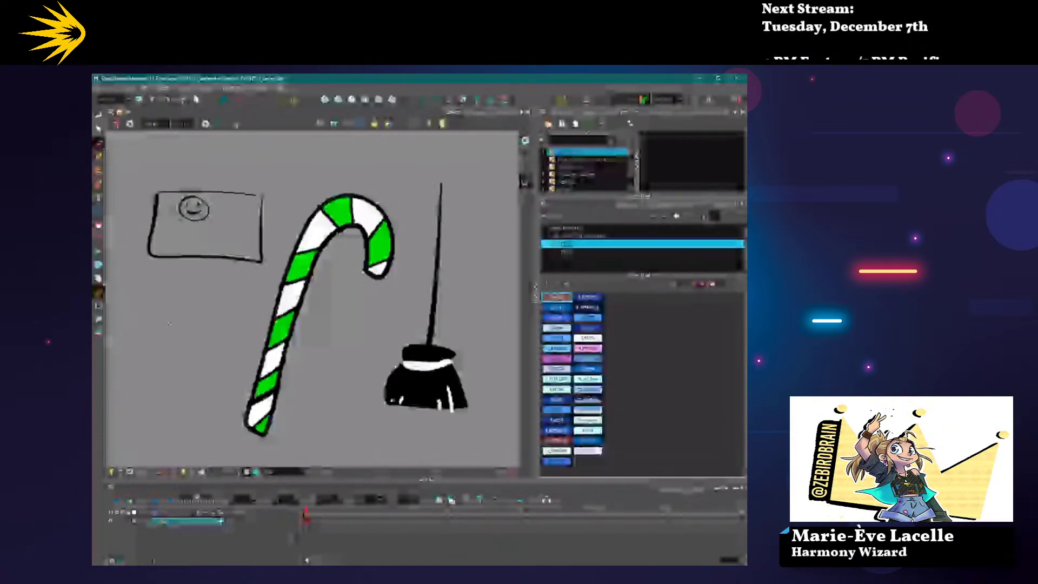
Change the F_NOSE swatch in the last DAN palette of the list to a pinkish red.
{"action": "left_click", "coordinate": [554, 252]}
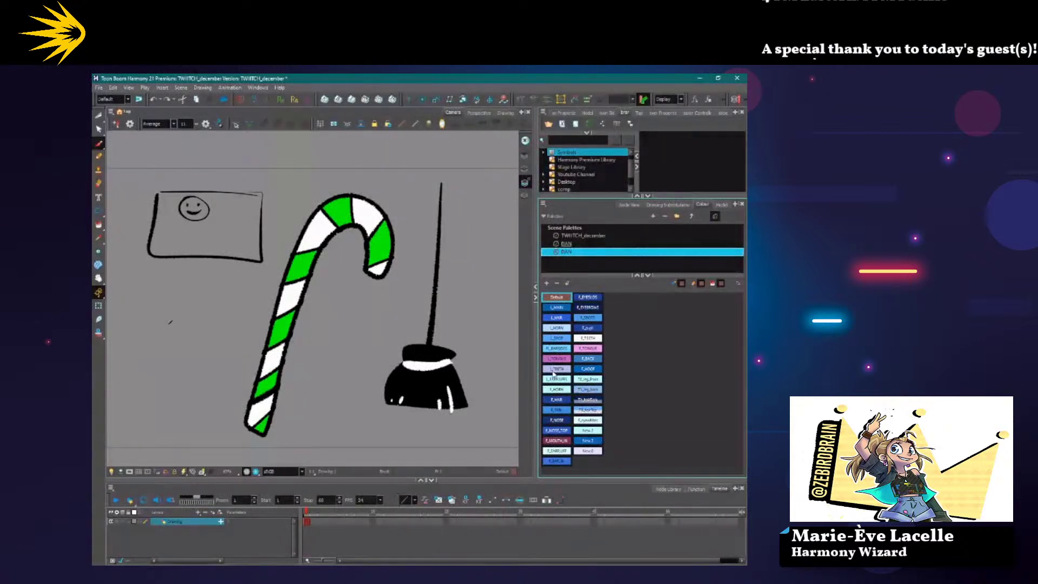
{"action": "left_click", "coordinate": [547, 422]}
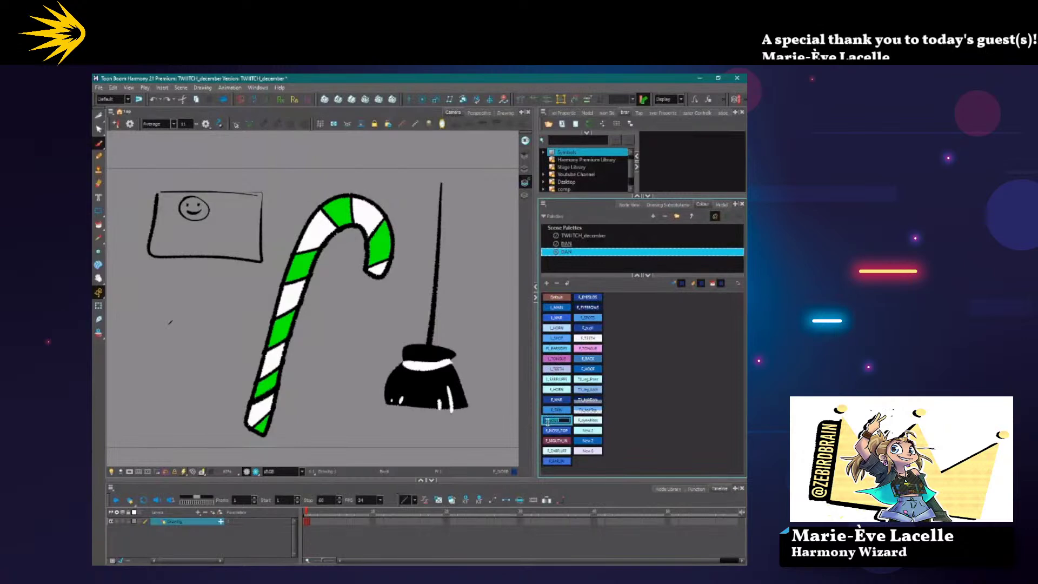
{"action": "double_click", "coordinate": [547, 421]}
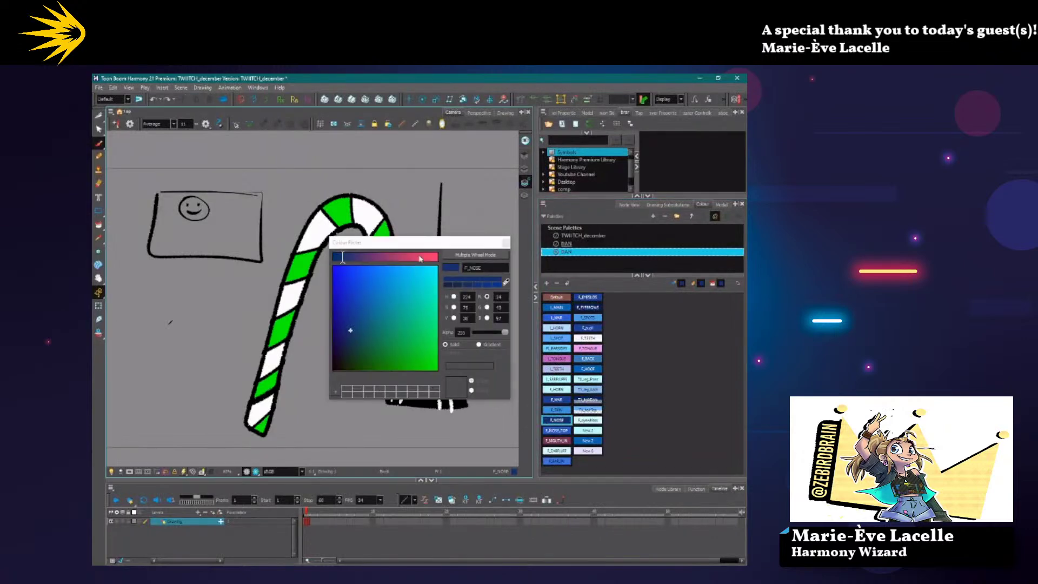
{"action": "left_click", "coordinate": [436, 256]}
{"action": "key", "text": "Escape"}
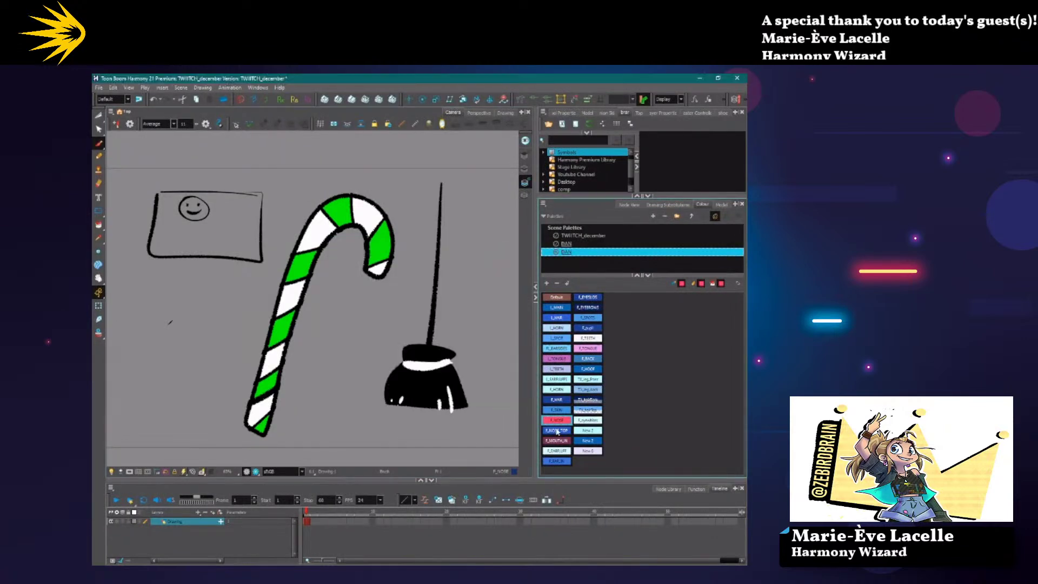
Leave the TWITCH_december scene and bring up the gg_060xmas_050_04b scene in a maximized window.
{"action": "left_click", "coordinate": [99, 88]}
{"action": "left_click", "coordinate": [115, 125]}
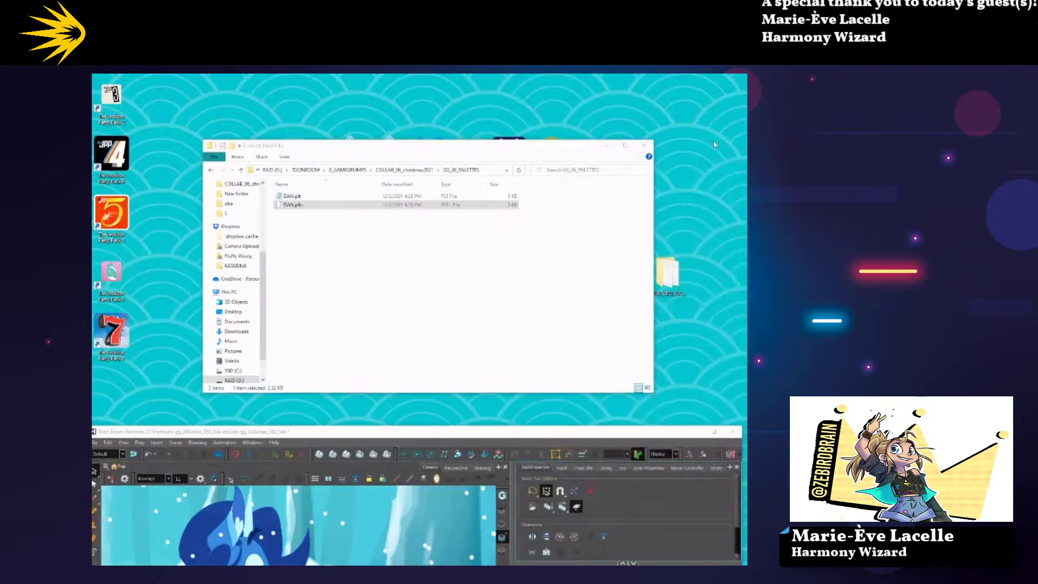
{"action": "left_click", "coordinate": [377, 439]}
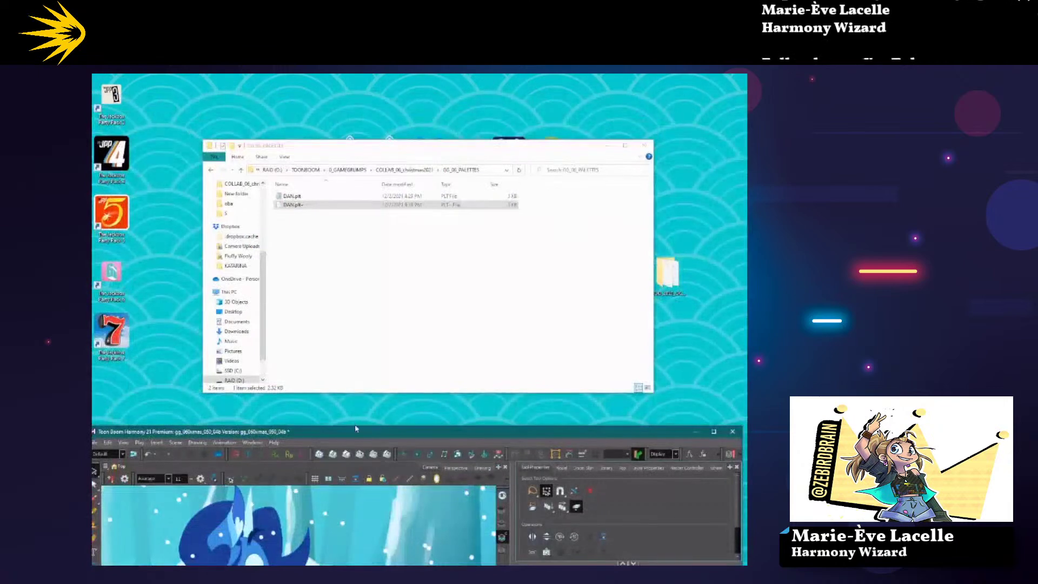
{"action": "double_click", "coordinate": [356, 431]}
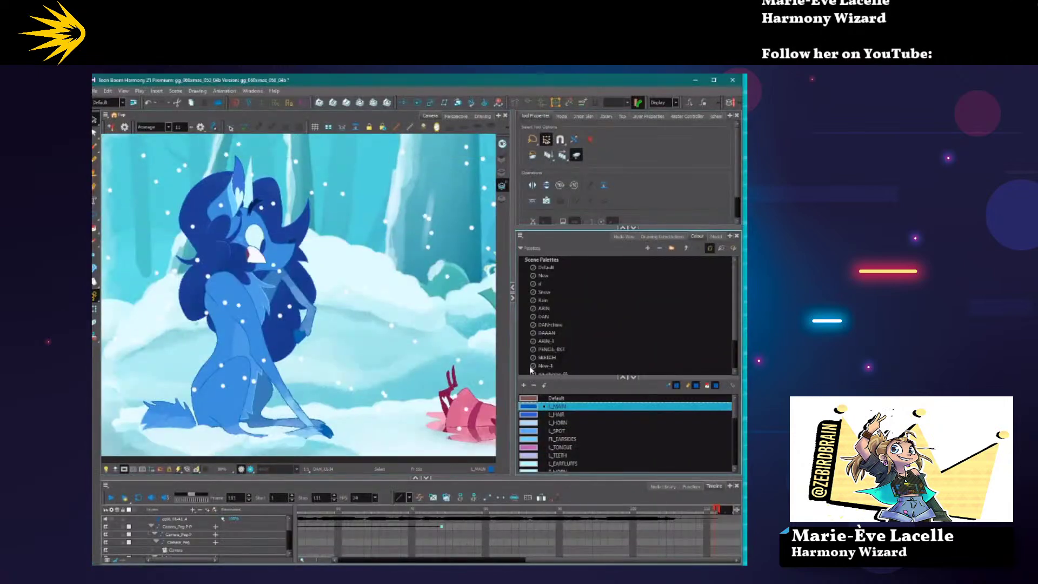
Reopen gg_060xmas_050_04b from the recently opened scenes and maximize its window.
{"action": "left_click", "coordinate": [96, 91]}
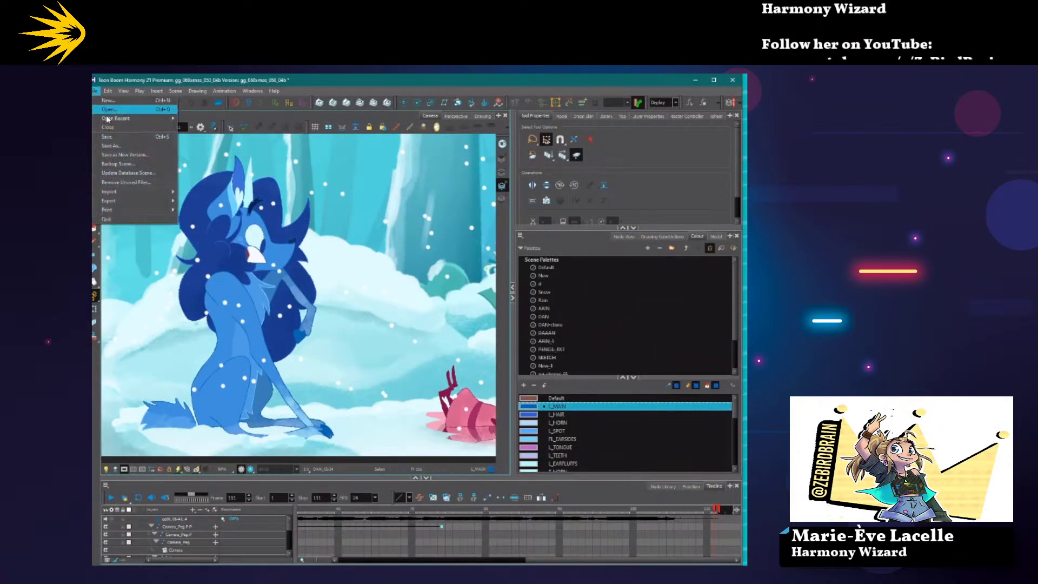
{"action": "mouse_move", "coordinate": [135, 118]}
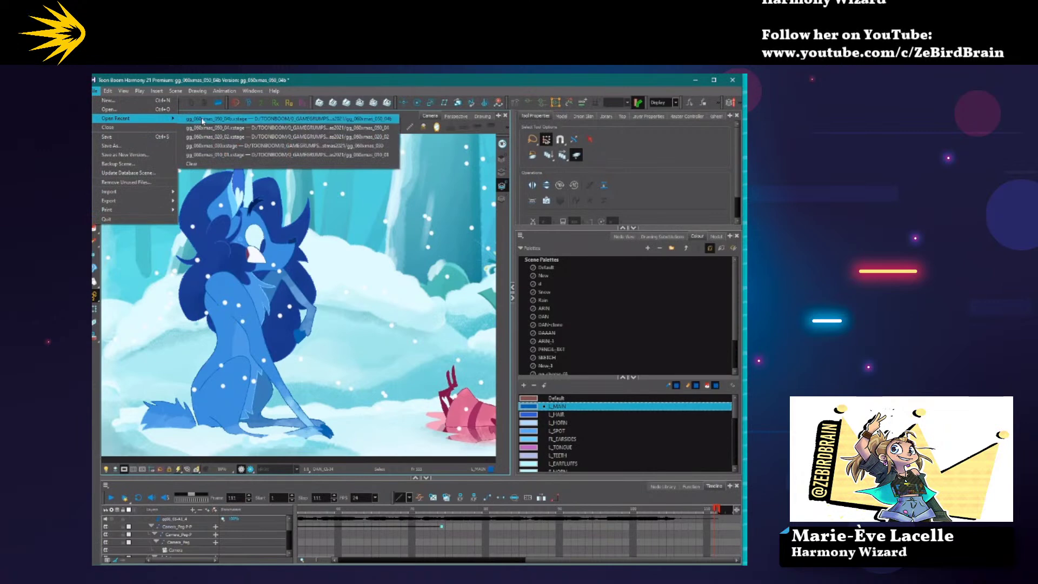
{"action": "left_click", "coordinate": [200, 127]}
{"action": "left_click", "coordinate": [423, 336]}
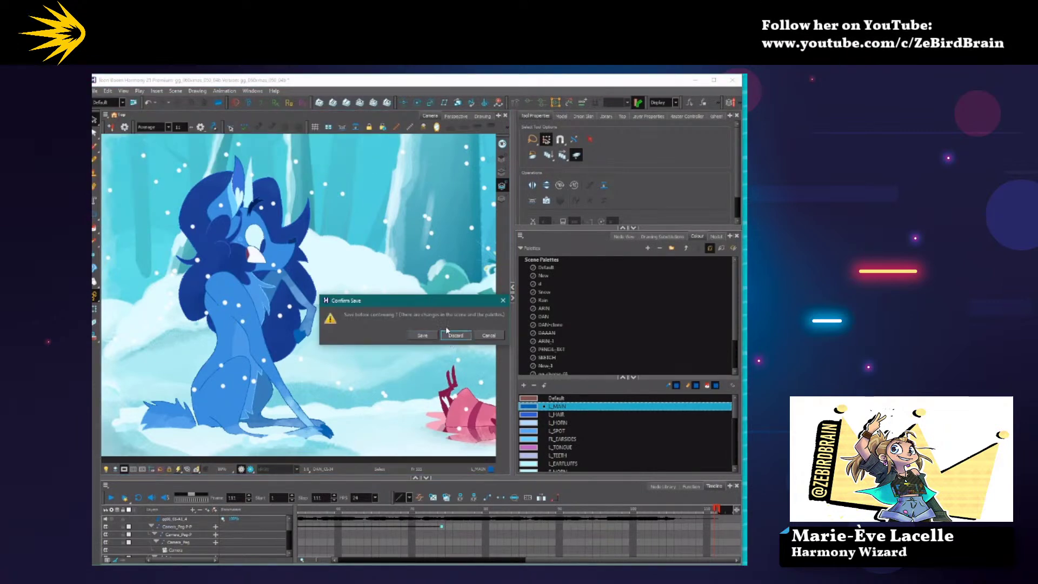
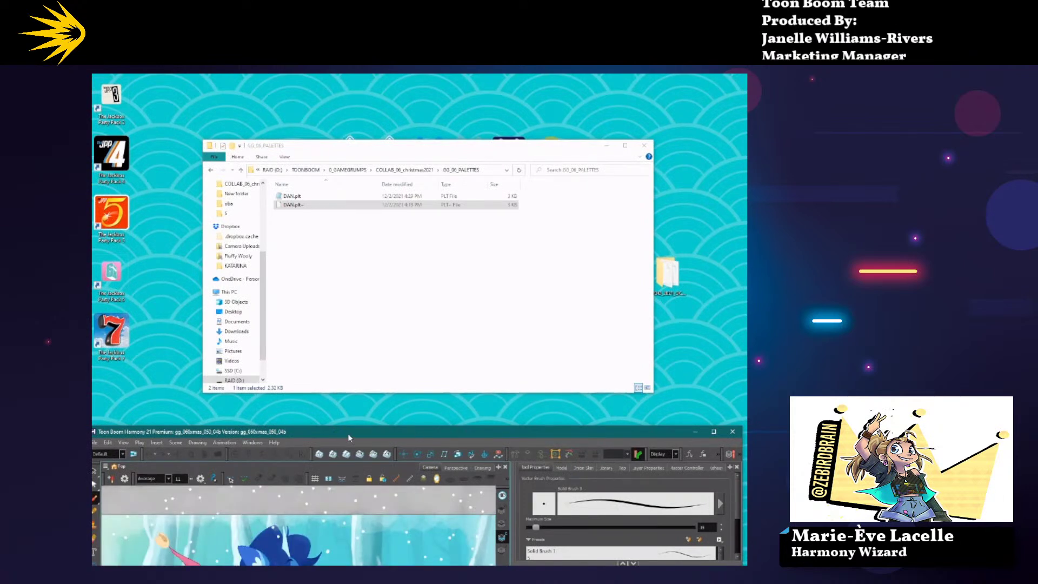
{"action": "left_click_drag", "start_coordinate": [348, 438], "coordinate": [381, 230]}
{"action": "double_click", "coordinate": [698, 224]}
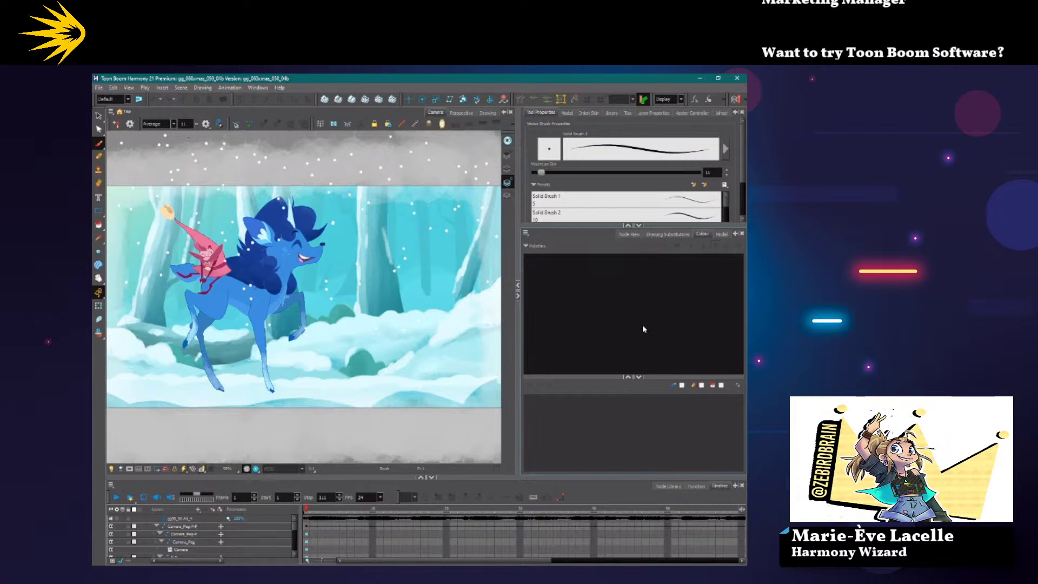
Select the blue horned character and link the external palette DAN.plt to the Scene Palette List.
{"action": "left_click", "coordinate": [99, 306]}
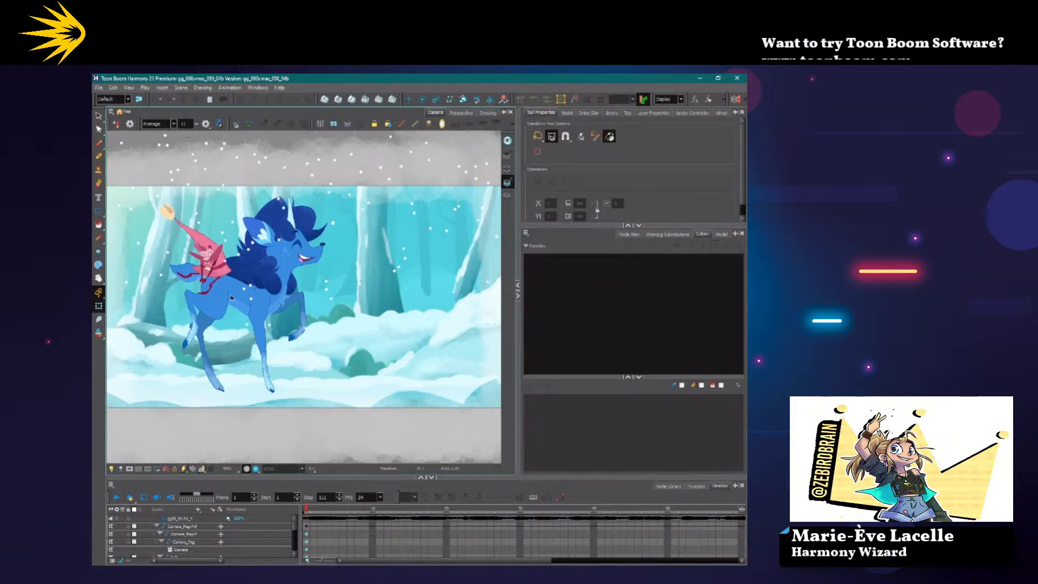
{"action": "left_click", "coordinate": [212, 313]}
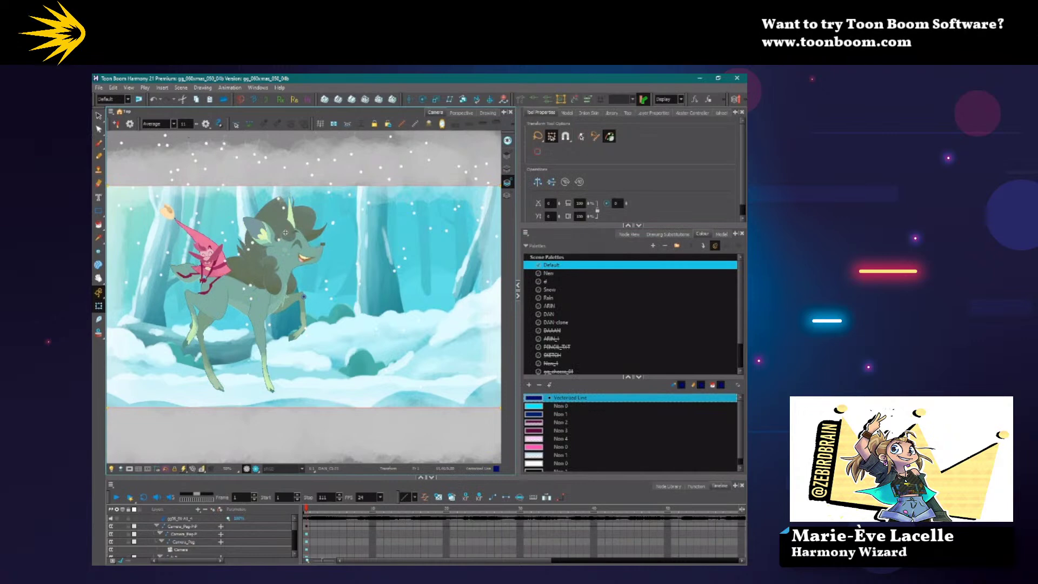
{"action": "left_click", "coordinate": [526, 233]}
{"action": "mouse_move", "coordinate": [538, 240]}
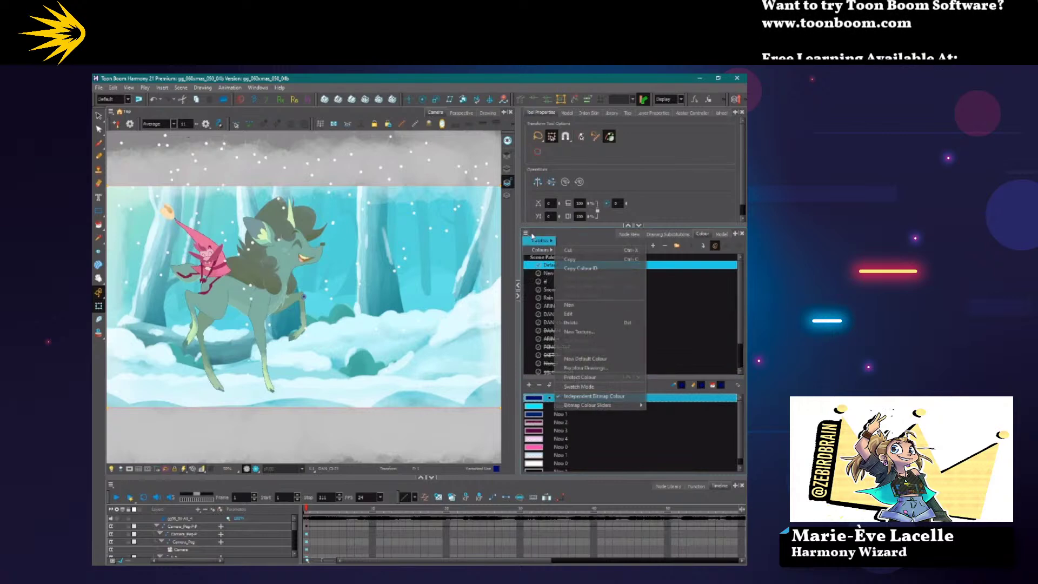
{"action": "left_click", "coordinate": [584, 268]}
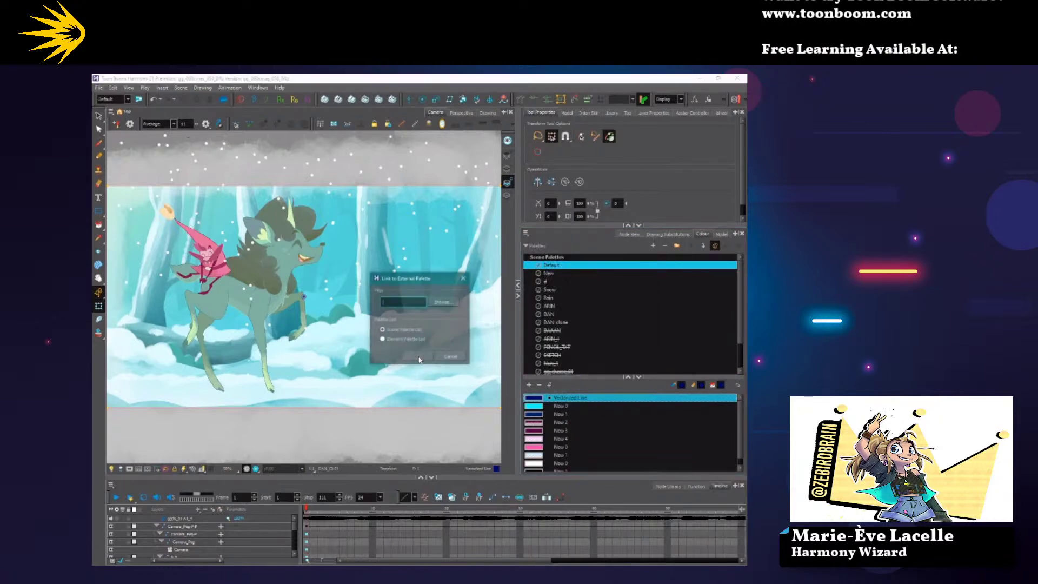
{"action": "left_click", "coordinate": [440, 305]}
{"action": "left_click", "coordinate": [482, 345]}
{"action": "left_click", "coordinate": [628, 517]}
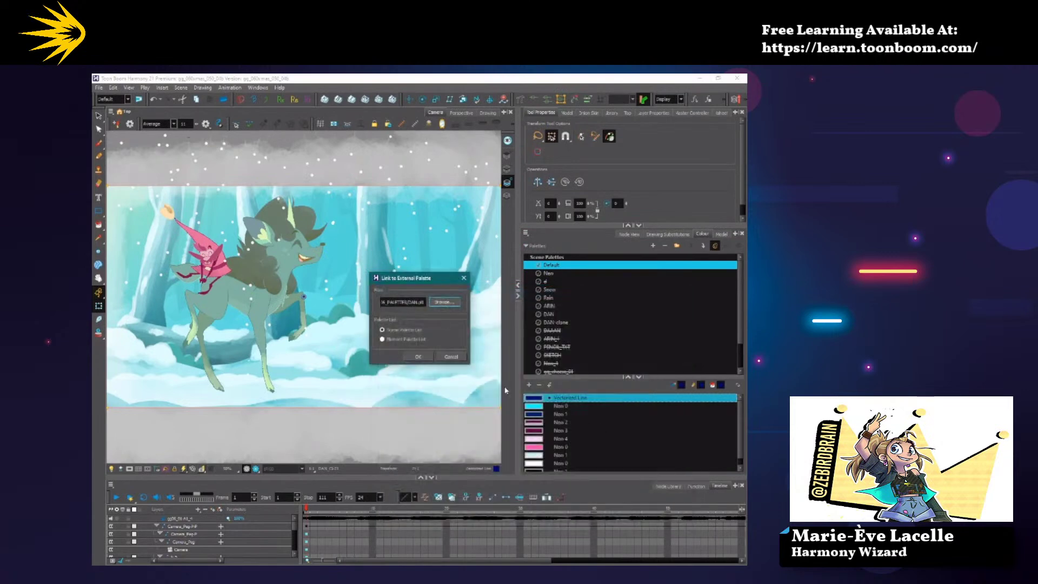
{"action": "left_click", "coordinate": [418, 357]}
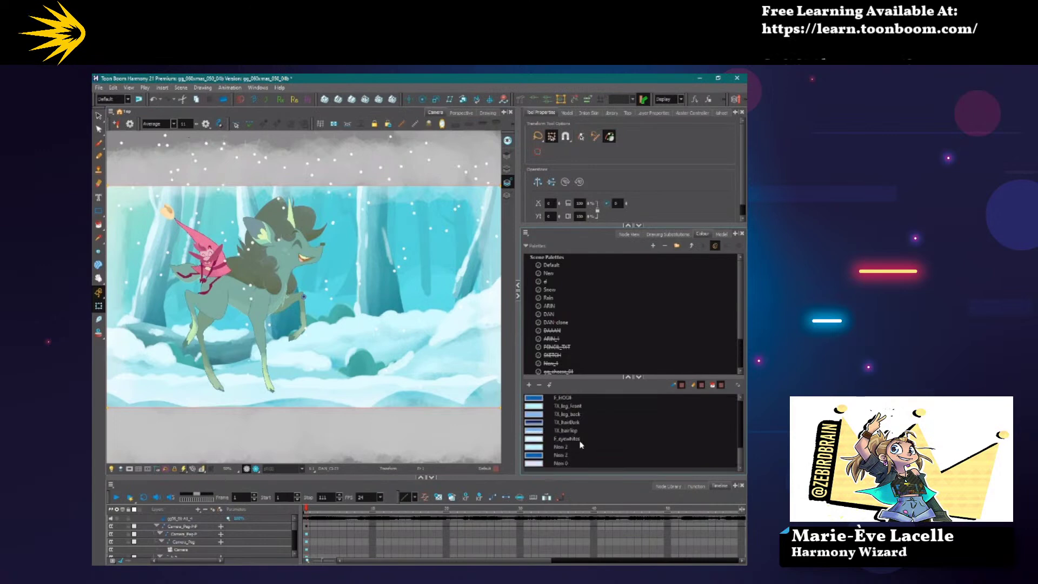
Look through the linked palette's colours, select F_NOSE, and return to the TWITCH_december scene.
{"action": "scroll", "coordinate": [595, 440], "scroll_direction": "up", "scroll_amount": 5}
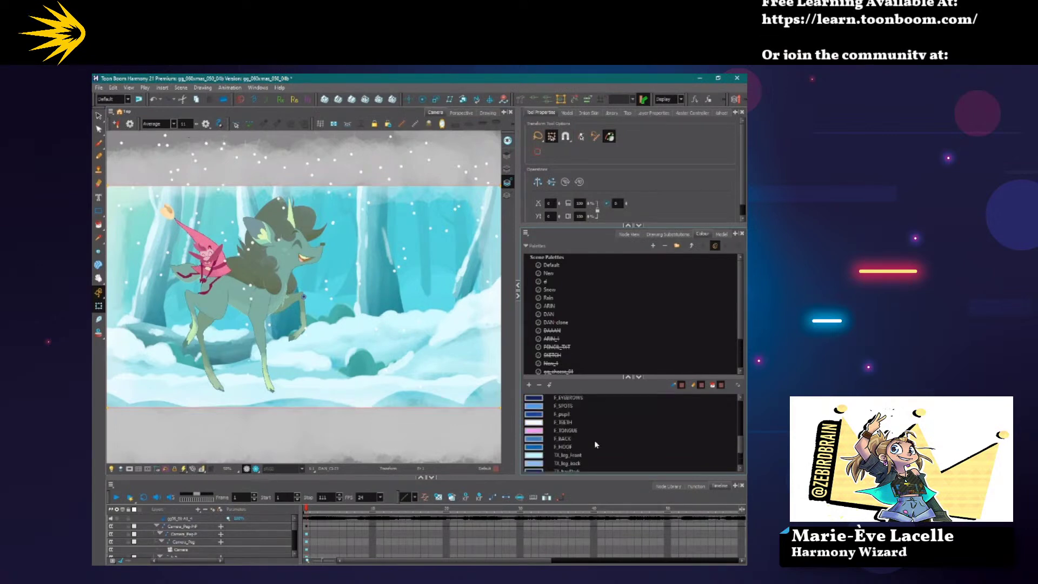
{"action": "scroll", "coordinate": [573, 424], "scroll_direction": "up", "scroll_amount": 2}
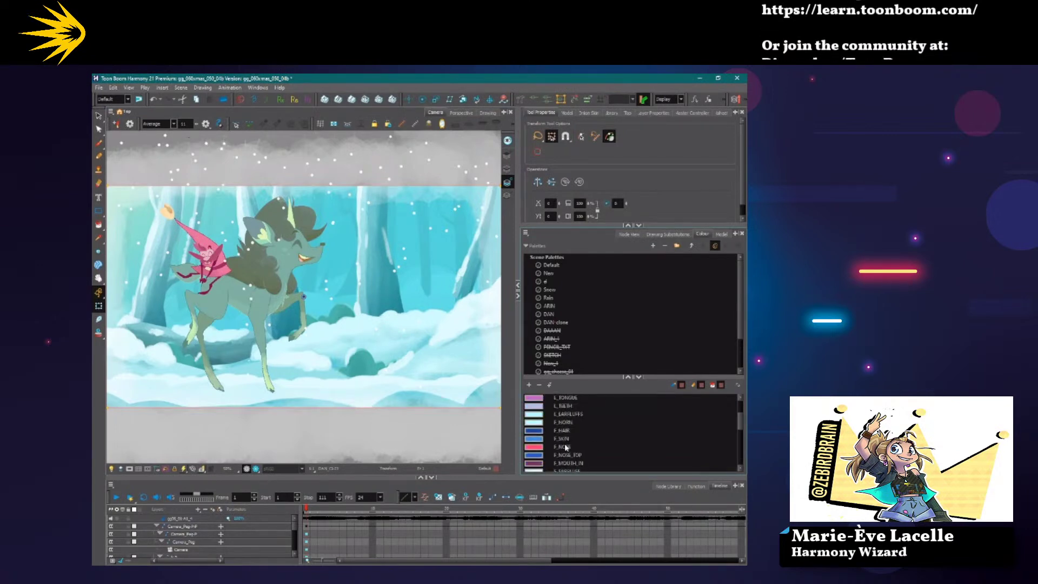
{"action": "left_click", "coordinate": [565, 446]}
{"action": "left_click_drag", "start_coordinate": [549, 78], "coordinate": [566, 173]}
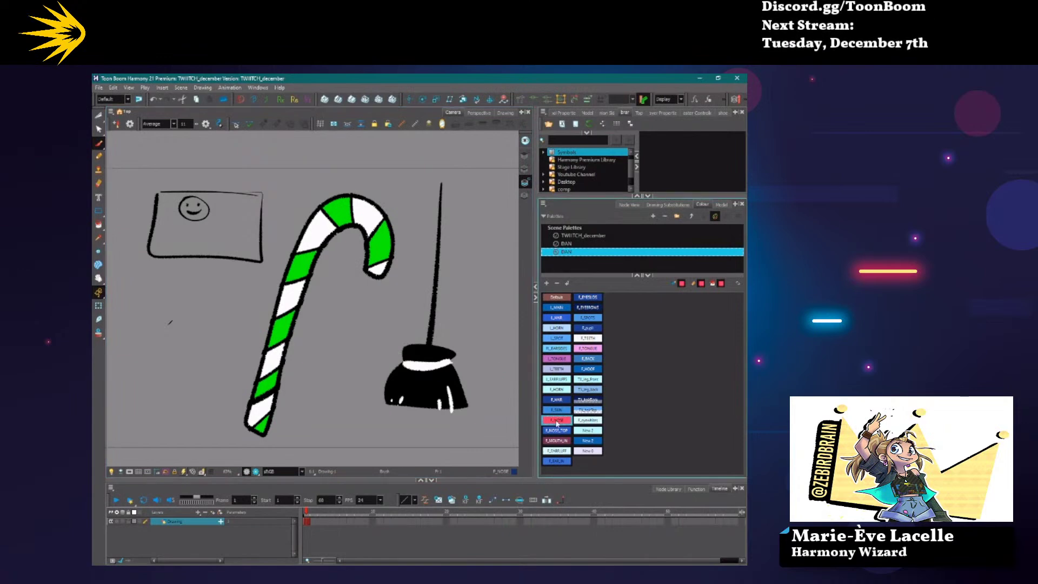
Sketch the character's horn, forehead and nose in L_MAIN on the line art layer, in the empty area beside the broom.
{"action": "right_click", "coordinate": [466, 304]}
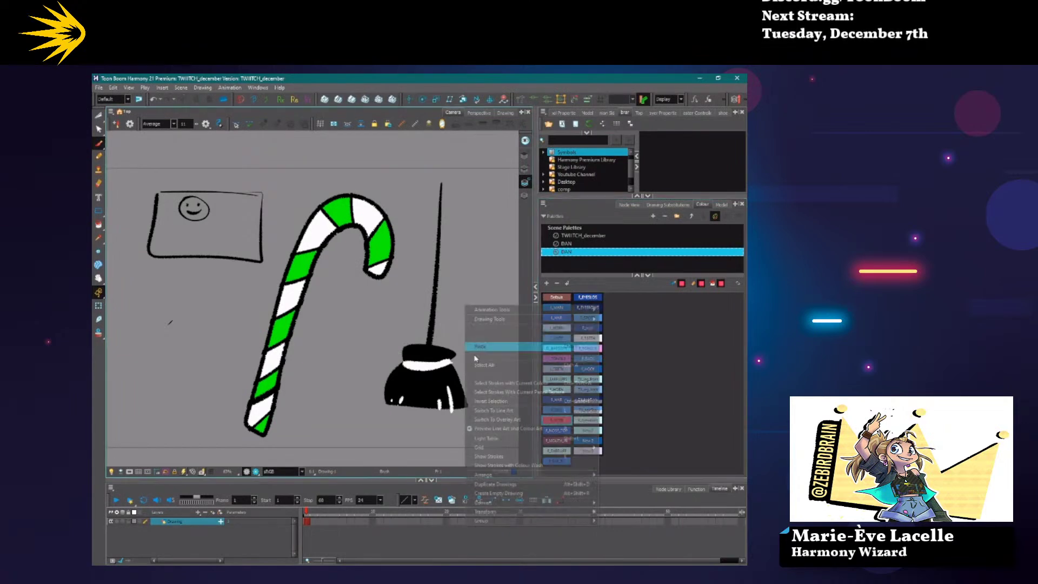
{"action": "left_click", "coordinate": [447, 363]}
{"action": "left_click_drag", "start_coordinate": [475, 392], "coordinate": [305, 405]}
{"action": "left_click", "coordinate": [557, 307]}
{"action": "left_click_drag", "start_coordinate": [375, 377], "coordinate": [316, 413]}
{"action": "left_click_drag", "start_coordinate": [433, 338], "coordinate": [322, 328]}
{"action": "left_click_drag", "start_coordinate": [396, 270], "coordinate": [374, 270]}
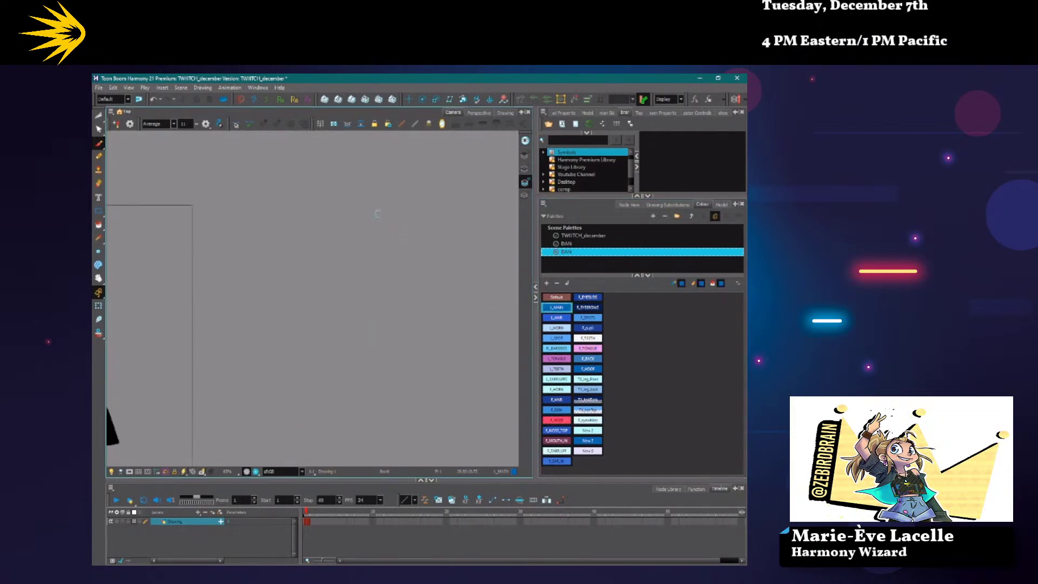
{"action": "mouse_move", "coordinate": [402, 236]}
{"action": "left_mouse_down"}
{"action": "mouse_move", "coordinate": [385, 159]}
{"action": "mouse_move", "coordinate": [364, 229]}
{"action": "left_mouse_up"}
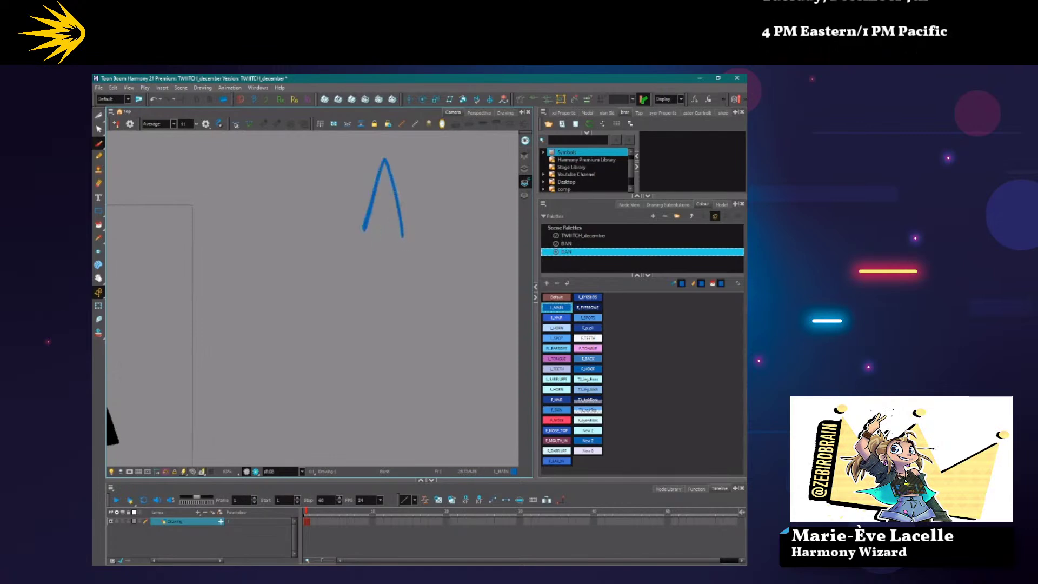
{"action": "key", "text": "ctrl+z"}
{"action": "left_click", "coordinate": [524, 169]}
{"action": "mouse_move", "coordinate": [374, 237]}
{"action": "left_mouse_down"}
{"action": "mouse_move", "coordinate": [400, 240]}
{"action": "mouse_move", "coordinate": [429, 285]}
{"action": "mouse_move", "coordinate": [460, 282]}
{"action": "left_mouse_up"}
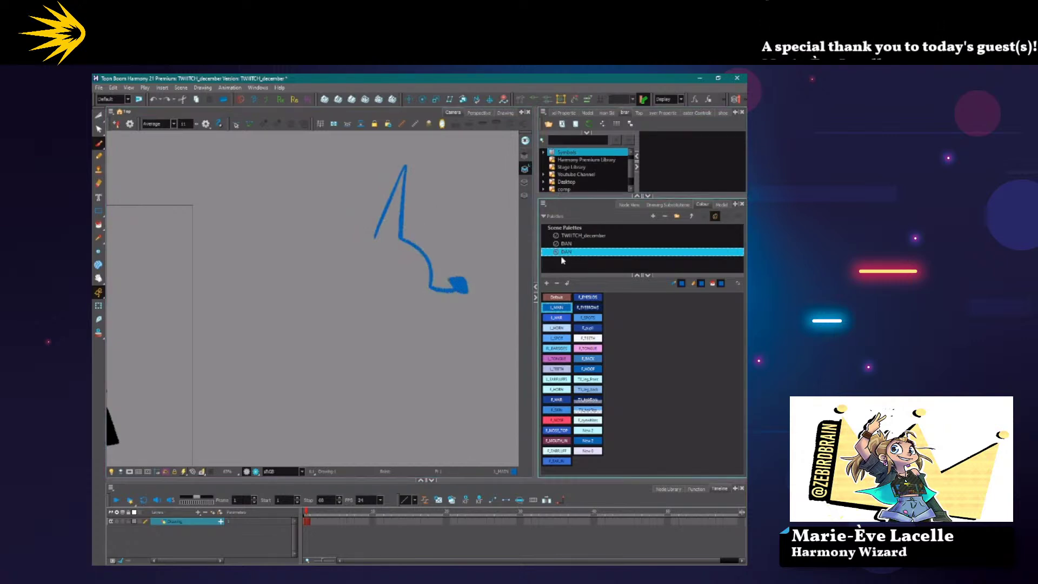
Redraw the nose as an unfilled outline and add the lower jaw and throat line with the Pipe Cleaner brush.
{"action": "left_click_drag", "start_coordinate": [560, 276], "coordinate": [569, 265]}
{"action": "key", "text": "ctrl+z"}
{"action": "mouse_move", "coordinate": [450, 282]}
{"action": "left_mouse_down"}
{"action": "mouse_move", "coordinate": [465, 290]}
{"action": "mouse_move", "coordinate": [457, 282]}
{"action": "mouse_move", "coordinate": [452, 315]}
{"action": "mouse_move", "coordinate": [430, 331]}
{"action": "mouse_move", "coordinate": [384, 330]}
{"action": "mouse_move", "coordinate": [382, 373]}
{"action": "left_mouse_up"}
{"action": "key", "text": "ctrl+z"}
{"action": "key", "text": "ctrl+z"}
{"action": "key", "text": "ctrl+z"}
{"action": "left_click_drag", "start_coordinate": [430, 331], "coordinate": [380, 370]}
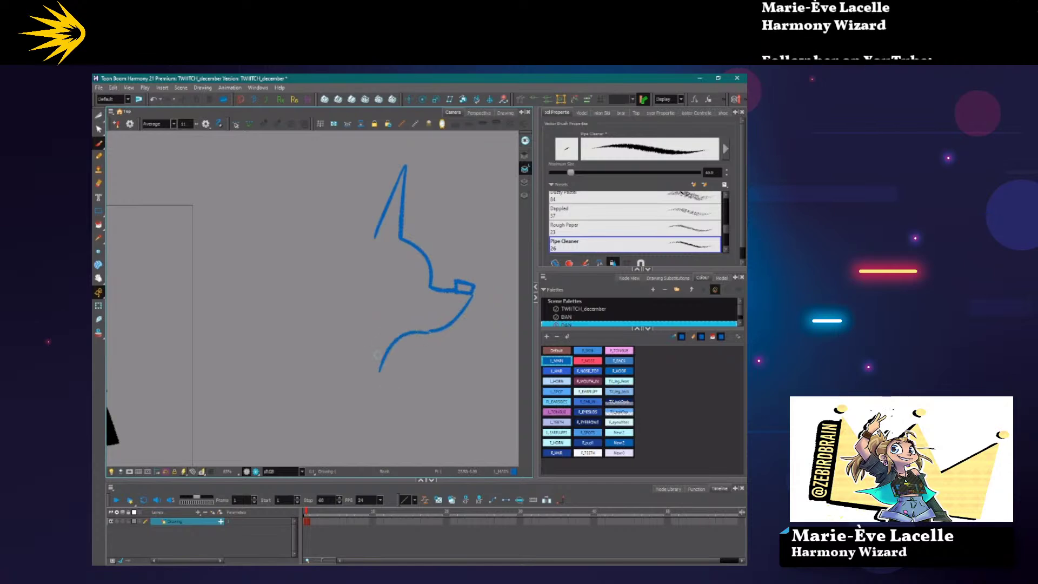
Draw the closed eye, the small mouth and the curled front hair tuft on the head.
{"action": "mouse_move", "coordinate": [382, 268]}
{"action": "left_mouse_down"}
{"action": "mouse_move", "coordinate": [408, 285]}
{"action": "mouse_move", "coordinate": [381, 264]}
{"action": "mouse_move", "coordinate": [399, 270]}
{"action": "mouse_move", "coordinate": [427, 314]}
{"action": "mouse_move", "coordinate": [453, 309]}
{"action": "left_mouse_up"}
{"action": "key", "text": "ctrl+z"}
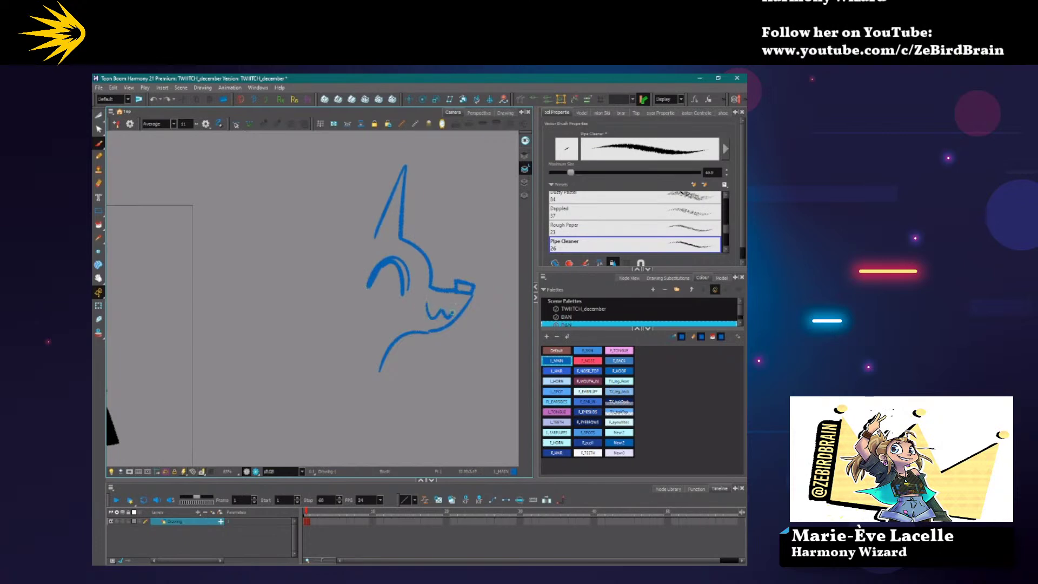
{"action": "mouse_move", "coordinate": [403, 171]}
{"action": "left_mouse_down"}
{"action": "mouse_move", "coordinate": [453, 222]}
{"action": "mouse_move", "coordinate": [482, 227]}
{"action": "mouse_move", "coordinate": [435, 271]}
{"action": "left_mouse_up"}
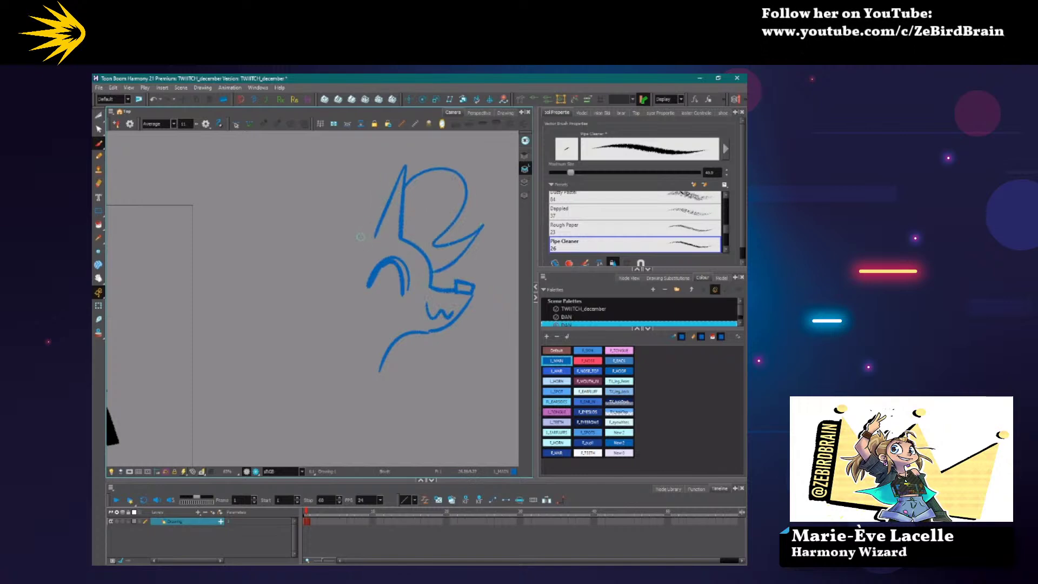
Outline the ear, the curly mane behind the head, the neck and the hair tuft below the jaw.
{"action": "mouse_move", "coordinate": [373, 224]}
{"action": "left_mouse_down"}
{"action": "mouse_move", "coordinate": [349, 246]}
{"action": "mouse_move", "coordinate": [285, 177]}
{"action": "left_mouse_up"}
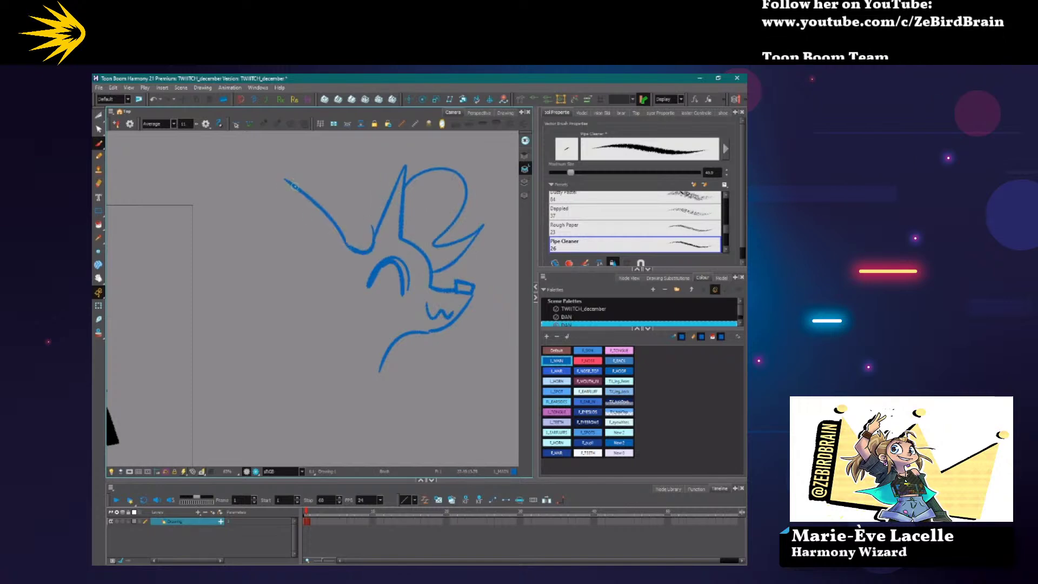
{"action": "left_click_drag", "start_coordinate": [319, 210], "coordinate": [328, 259]}
{"action": "mouse_move", "coordinate": [288, 179]}
{"action": "left_mouse_down"}
{"action": "mouse_move", "coordinate": [314, 263]}
{"action": "mouse_move", "coordinate": [341, 281]}
{"action": "mouse_move", "coordinate": [336, 343]}
{"action": "mouse_move", "coordinate": [299, 308]}
{"action": "left_mouse_up"}
{"action": "mouse_move", "coordinate": [389, 169]}
{"action": "left_mouse_down"}
{"action": "mouse_move", "coordinate": [342, 132]}
{"action": "mouse_move", "coordinate": [304, 165]}
{"action": "left_mouse_up"}
{"action": "mouse_move", "coordinate": [263, 218]}
{"action": "left_mouse_down"}
{"action": "mouse_move", "coordinate": [242, 218]}
{"action": "mouse_move", "coordinate": [276, 378]}
{"action": "left_mouse_up"}
{"action": "mouse_move", "coordinate": [436, 332]}
{"action": "left_mouse_down"}
{"action": "mouse_move", "coordinate": [416, 369]}
{"action": "mouse_move", "coordinate": [443, 396]}
{"action": "mouse_move", "coordinate": [391, 409]}
{"action": "left_mouse_up"}
{"action": "left_click_drag", "start_coordinate": [323, 346], "coordinate": [286, 399]}
{"action": "left_click_drag", "start_coordinate": [378, 368], "coordinate": [377, 436]}
Paint the nose with F_NOSE on the colour art layer and move the selected DAN palette up one place.
{"action": "left_click", "coordinate": [588, 361]}
{"action": "left_click", "coordinate": [524, 183]}
{"action": "key", "text": "ctrl+z"}
{"action": "left_click", "coordinate": [579, 363]}
{"action": "left_click", "coordinate": [689, 291]}
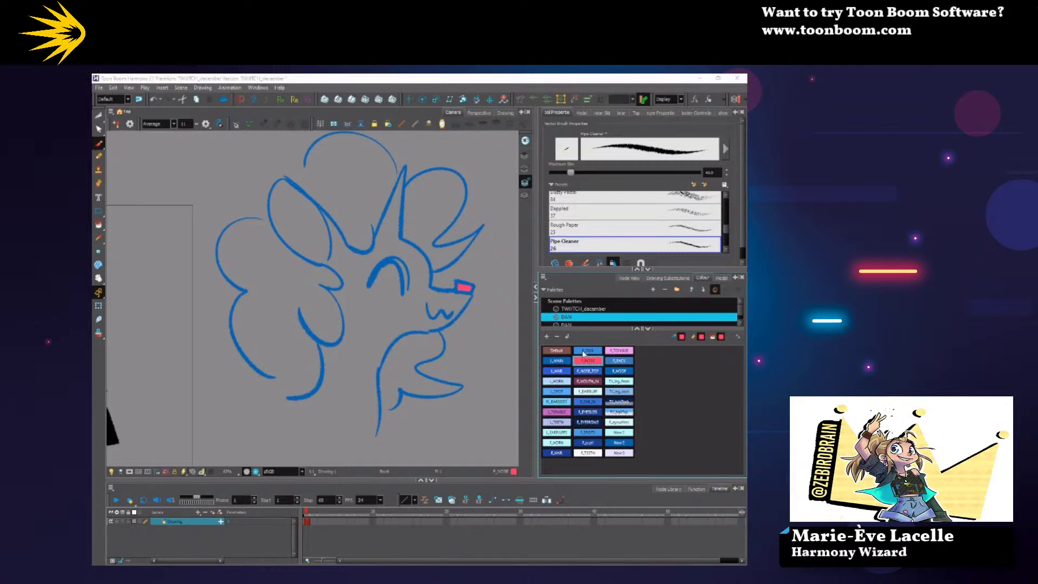
Paint the horn, face and neck areas with the F_SKIN colour.
{"action": "left_click", "coordinate": [585, 351]}
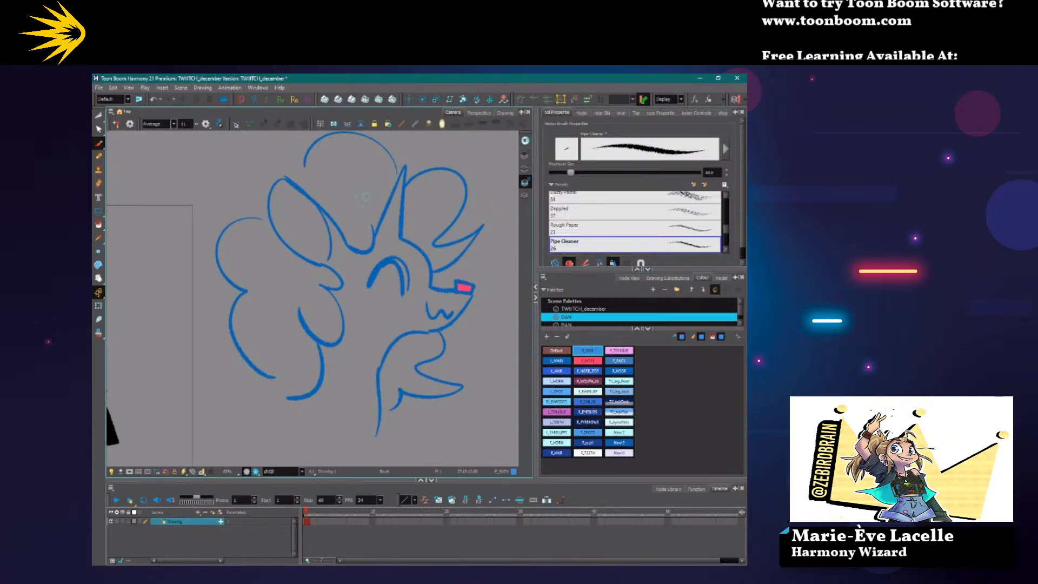
{"action": "mouse_move", "coordinate": [309, 197]}
{"action": "left_mouse_down"}
{"action": "mouse_move", "coordinate": [359, 252]}
{"action": "mouse_move", "coordinate": [431, 275]}
{"action": "left_mouse_up"}
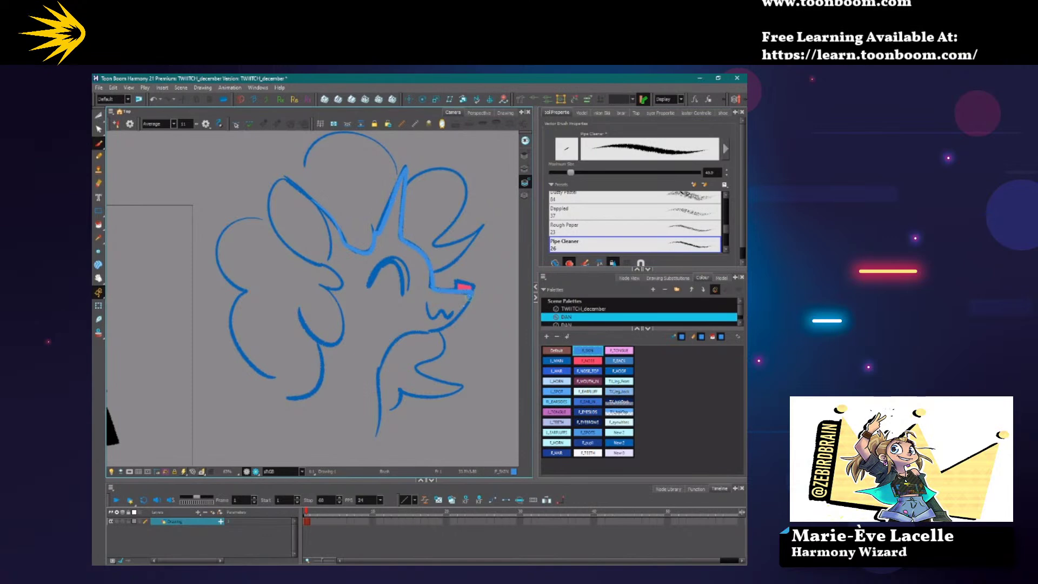
{"action": "mouse_move", "coordinate": [398, 331]}
{"action": "left_mouse_down"}
{"action": "mouse_move", "coordinate": [383, 423]}
{"action": "mouse_move", "coordinate": [362, 441]}
{"action": "mouse_move", "coordinate": [283, 413]}
{"action": "mouse_move", "coordinate": [316, 343]}
{"action": "mouse_move", "coordinate": [342, 338]}
{"action": "mouse_move", "coordinate": [324, 285]}
{"action": "mouse_move", "coordinate": [341, 279]}
{"action": "mouse_move", "coordinate": [327, 255]}
{"action": "mouse_move", "coordinate": [329, 215]}
{"action": "left_mouse_up"}
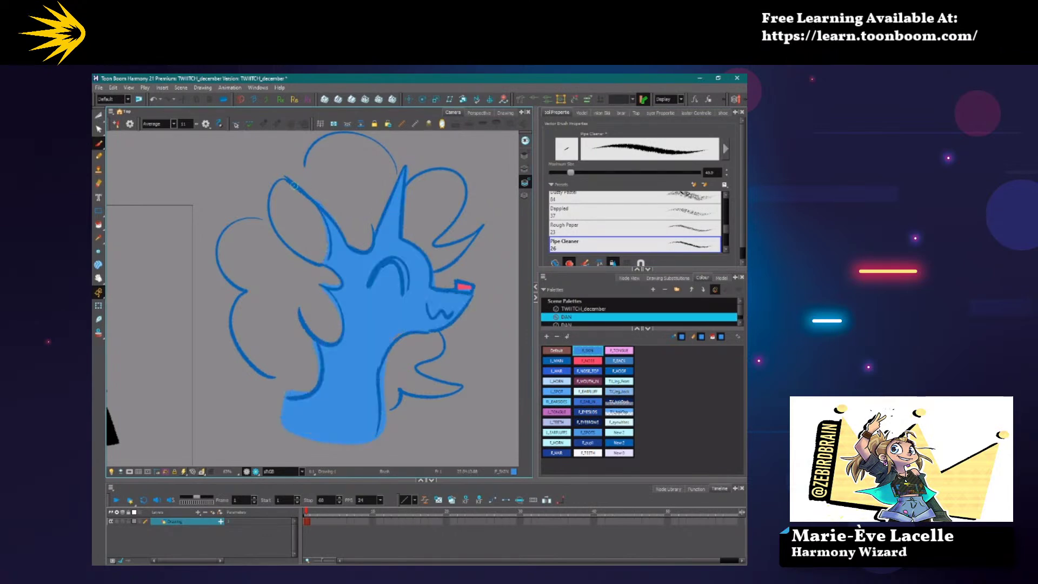
Paint the mane and hair tufts with F_HAIR and the inside of the ear with F_EAR_IN.
{"action": "left_click", "coordinate": [555, 453]}
{"action": "mouse_move", "coordinate": [297, 396]}
{"action": "left_mouse_down"}
{"action": "mouse_move", "coordinate": [227, 326]}
{"action": "mouse_move", "coordinate": [250, 291]}
{"action": "mouse_move", "coordinate": [215, 255]}
{"action": "mouse_move", "coordinate": [257, 218]}
{"action": "mouse_move", "coordinate": [333, 266]}
{"action": "mouse_move", "coordinate": [356, 315]}
{"action": "mouse_move", "coordinate": [300, 408]}
{"action": "mouse_move", "coordinate": [268, 382]}
{"action": "left_mouse_up"}
{"action": "mouse_move", "coordinate": [378, 400]}
{"action": "left_mouse_down"}
{"action": "mouse_move", "coordinate": [378, 356]}
{"action": "mouse_move", "coordinate": [443, 332]}
{"action": "mouse_move", "coordinate": [417, 373]}
{"action": "mouse_move", "coordinate": [459, 388]}
{"action": "mouse_move", "coordinate": [396, 396]}
{"action": "mouse_move", "coordinate": [376, 418]}
{"action": "mouse_move", "coordinate": [369, 371]}
{"action": "left_mouse_up"}
{"action": "mouse_move", "coordinate": [352, 250]}
{"action": "left_mouse_down"}
{"action": "mouse_move", "coordinate": [319, 204]}
{"action": "mouse_move", "coordinate": [332, 132]}
{"action": "mouse_move", "coordinate": [378, 260]}
{"action": "mouse_move", "coordinate": [363, 219]}
{"action": "left_mouse_up"}
{"action": "mouse_move", "coordinate": [401, 190]}
{"action": "left_mouse_down"}
{"action": "mouse_move", "coordinate": [423, 172]}
{"action": "mouse_move", "coordinate": [459, 212]}
{"action": "mouse_move", "coordinate": [435, 242]}
{"action": "mouse_move", "coordinate": [470, 248]}
{"action": "mouse_move", "coordinate": [387, 262]}
{"action": "mouse_move", "coordinate": [379, 218]}
{"action": "mouse_move", "coordinate": [401, 189]}
{"action": "left_mouse_up"}
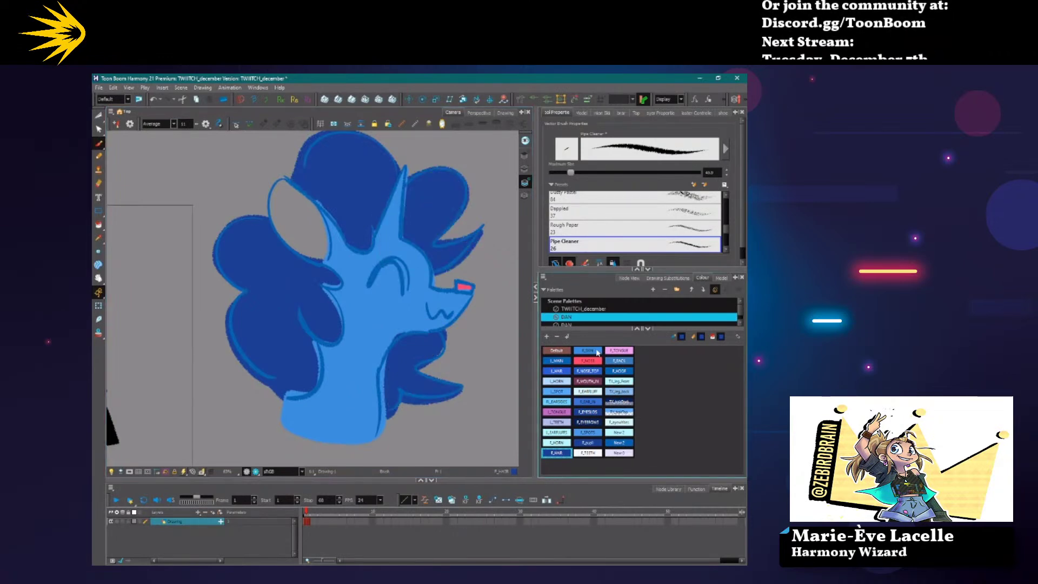
{"action": "left_click", "coordinate": [588, 401]}
{"action": "mouse_move", "coordinate": [326, 255]}
{"action": "left_mouse_down"}
{"action": "mouse_move", "coordinate": [273, 181]}
{"action": "mouse_move", "coordinate": [325, 260]}
{"action": "left_mouse_up"}
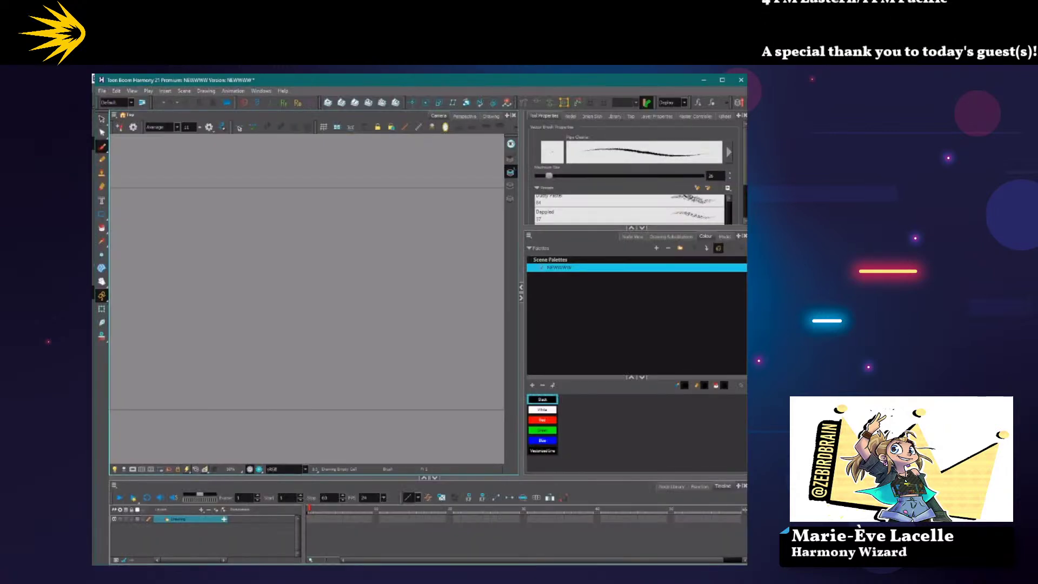
Link the external palette DAN.plt to the NEWWWW scene's Scene Palette List.
{"action": "left_click", "coordinate": [528, 235]}
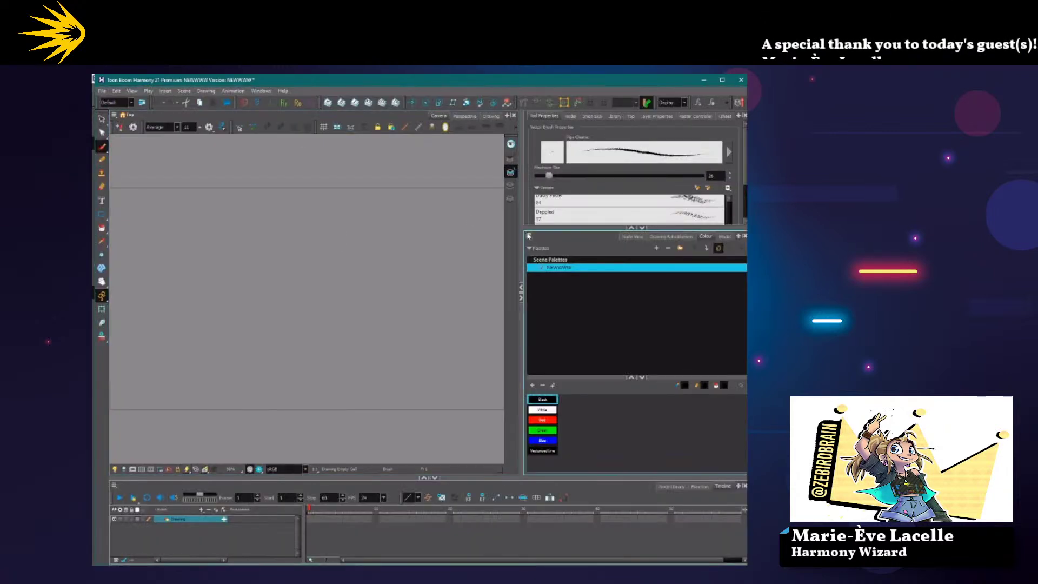
{"action": "left_click", "coordinate": [542, 243]}
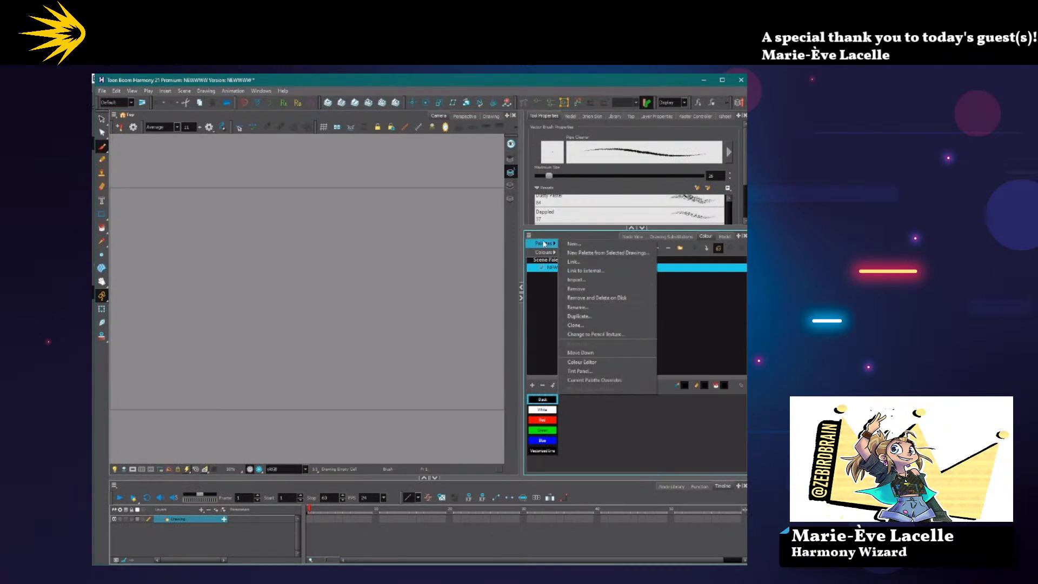
{"action": "left_click", "coordinate": [582, 270]}
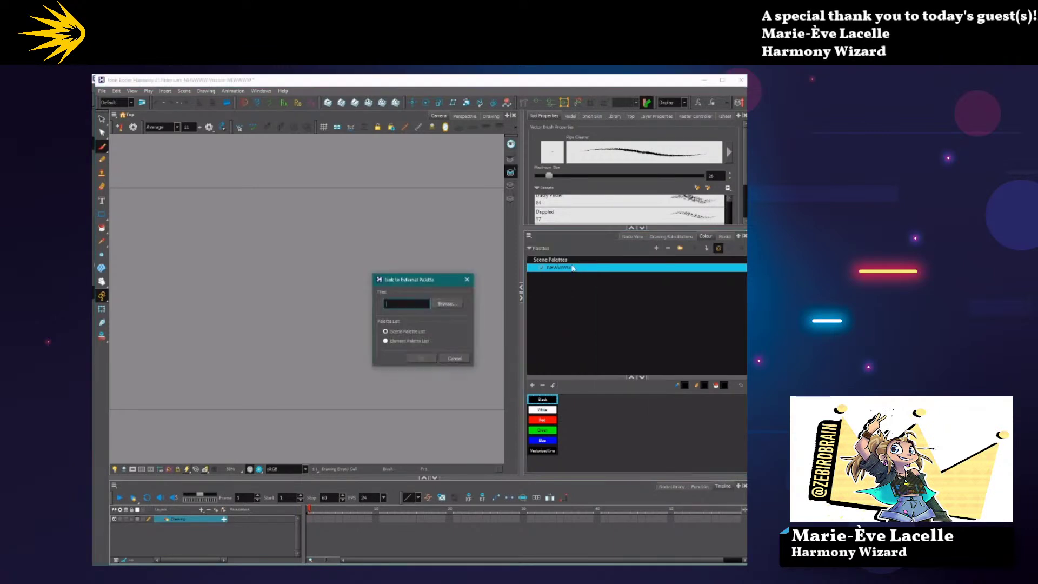
{"action": "left_click", "coordinate": [447, 304]}
{"action": "left_click", "coordinate": [466, 346]}
{"action": "left_click", "coordinate": [631, 517]}
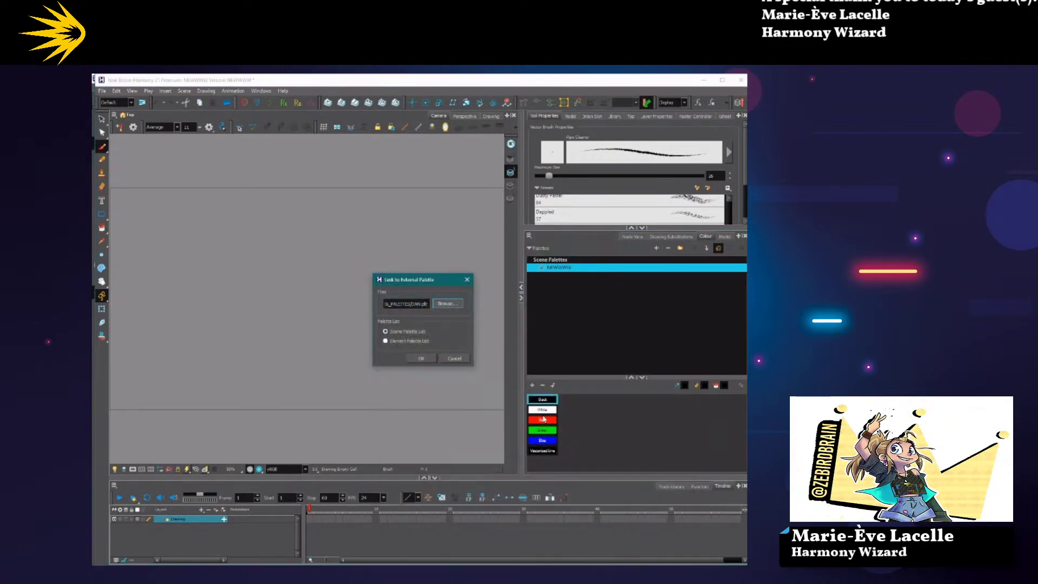
{"action": "left_click", "coordinate": [422, 358]}
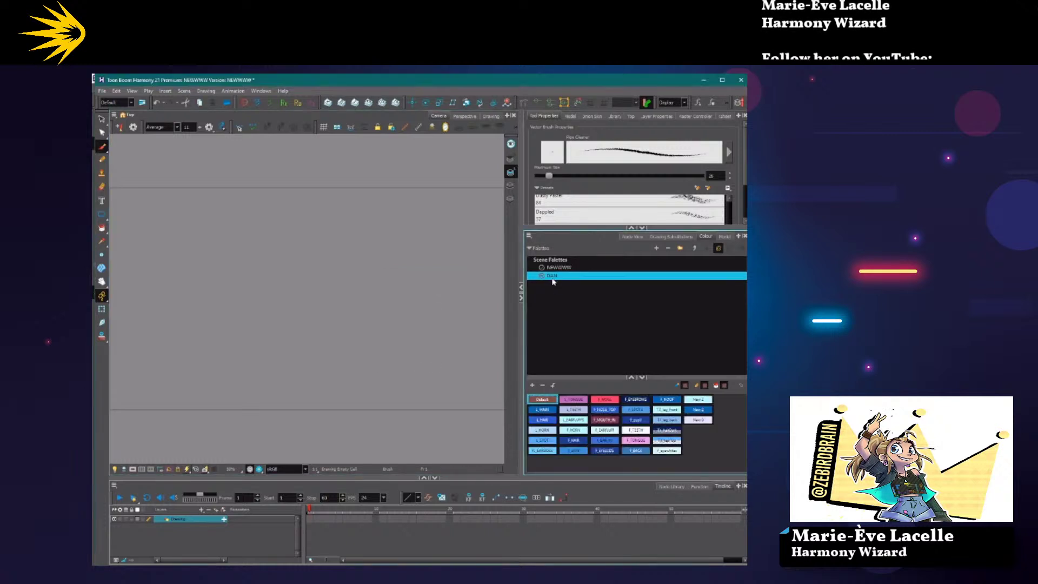
Outline the unicorn's head with horn, ears, face, curly mane and hair tufts using the L_MAIN colour.
{"action": "left_click", "coordinate": [543, 410]}
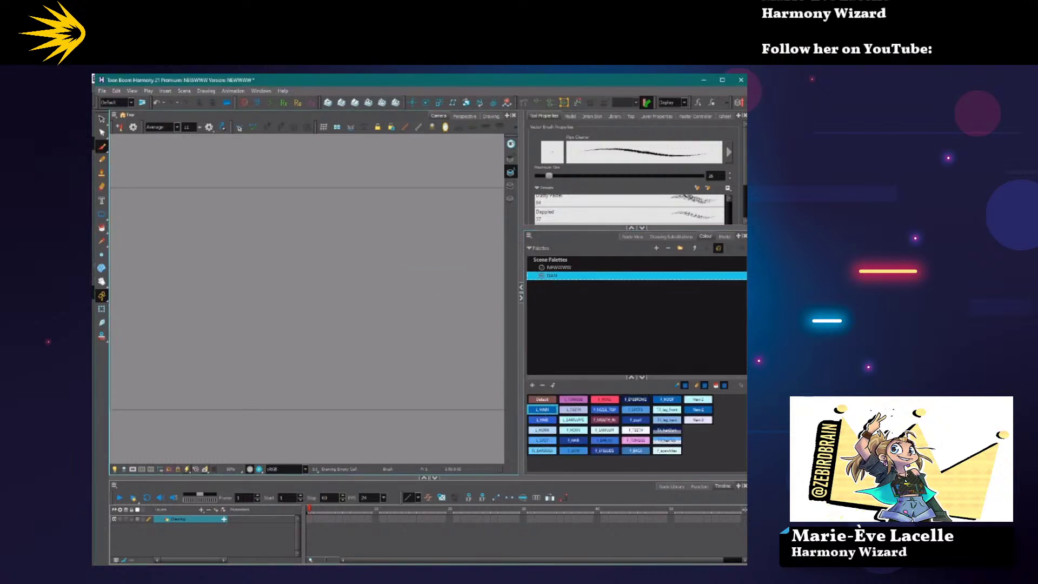
{"action": "left_click_drag", "start_coordinate": [386, 246], "coordinate": [415, 264]}
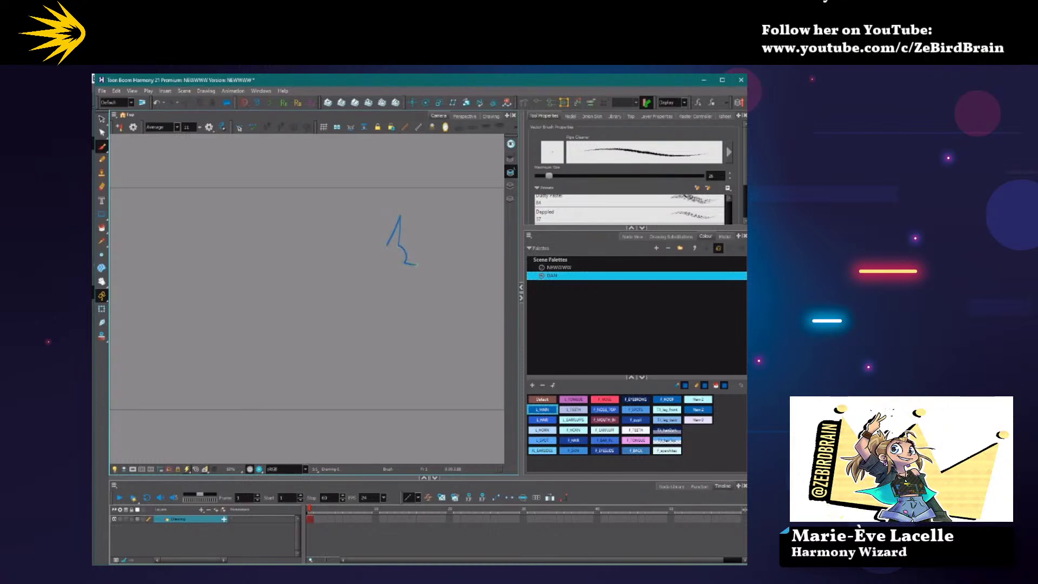
{"action": "mouse_move", "coordinate": [400, 230]}
{"action": "left_mouse_down"}
{"action": "mouse_move", "coordinate": [377, 248]}
{"action": "mouse_move", "coordinate": [353, 234]}
{"action": "mouse_move", "coordinate": [374, 257]}
{"action": "mouse_move", "coordinate": [388, 230]}
{"action": "mouse_move", "coordinate": [359, 230]}
{"action": "left_mouse_up"}
{"action": "mouse_move", "coordinate": [386, 262]}
{"action": "left_mouse_down"}
{"action": "mouse_move", "coordinate": [415, 263]}
{"action": "mouse_move", "coordinate": [383, 294]}
{"action": "left_mouse_up"}
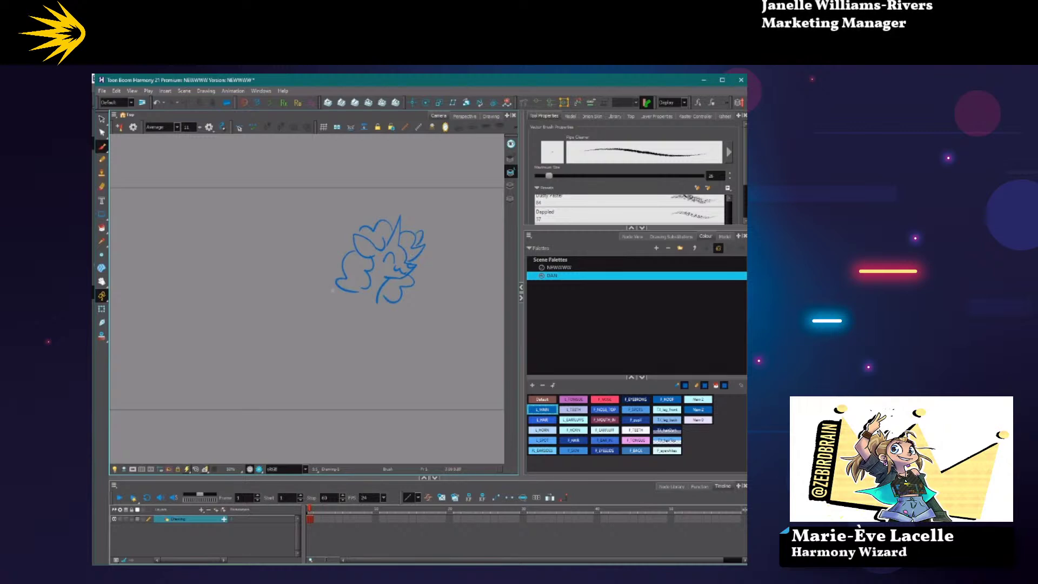
Paint the nose with F_NOSE on the colour art layer.
{"action": "left_click", "coordinate": [605, 399]}
{"action": "left_click", "coordinate": [510, 186]}
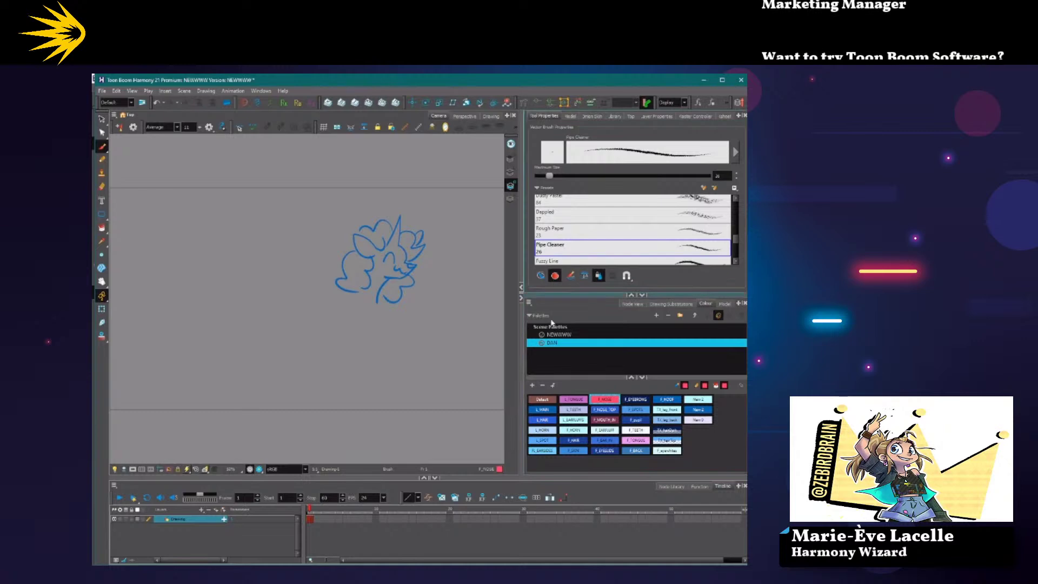
{"action": "left_click_drag", "start_coordinate": [548, 295], "coordinate": [549, 240]}
{"action": "left_click_drag", "start_coordinate": [409, 265], "coordinate": [415, 265]}
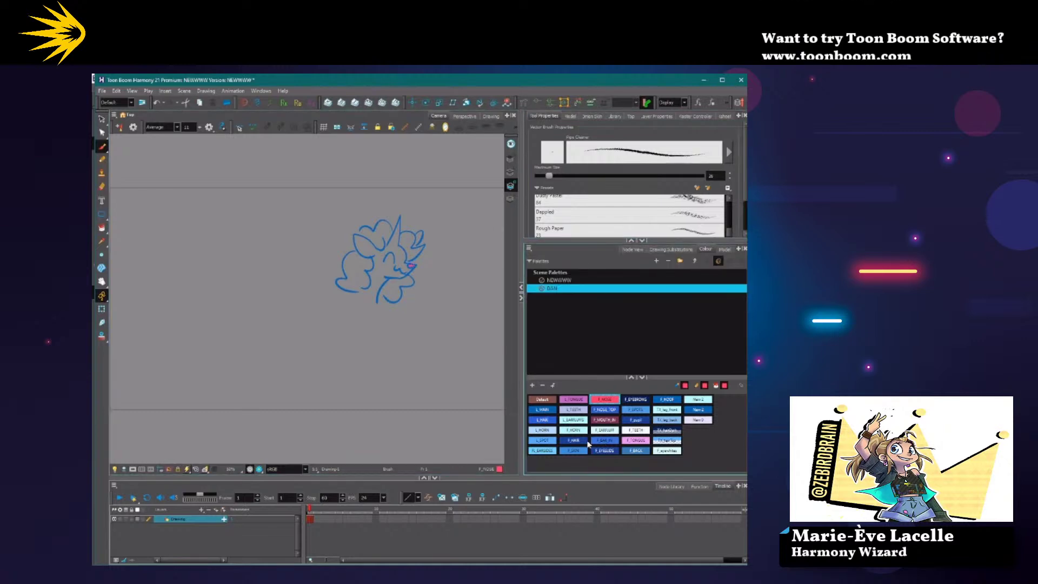
Paint the horn, face and neck with F_SKIN, the near ear with F_EAR_IN, and the mane and tufts with F_HAIR.
{"action": "left_click", "coordinate": [574, 452]}
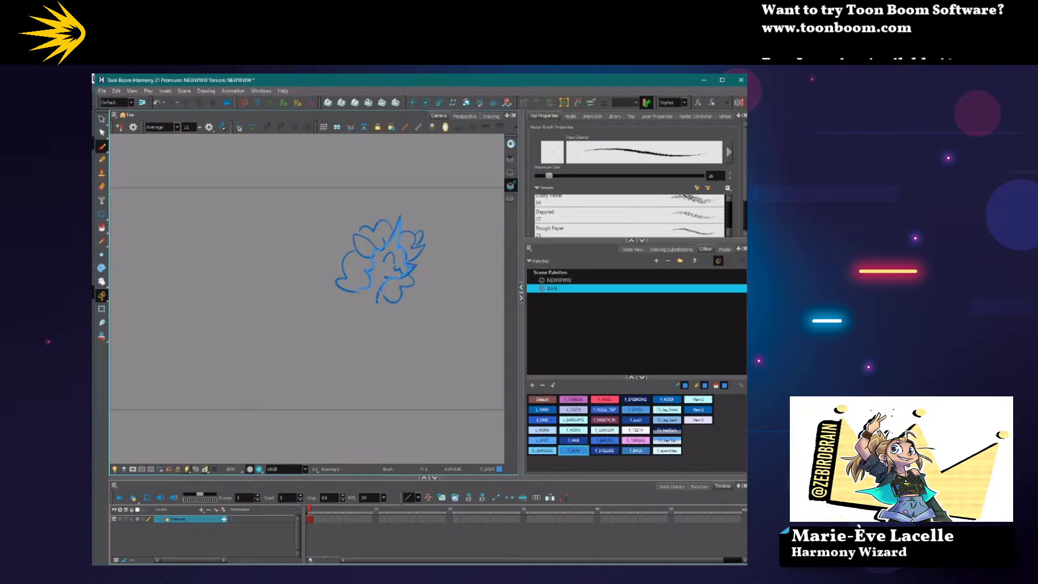
{"action": "left_click", "coordinate": [381, 273]}
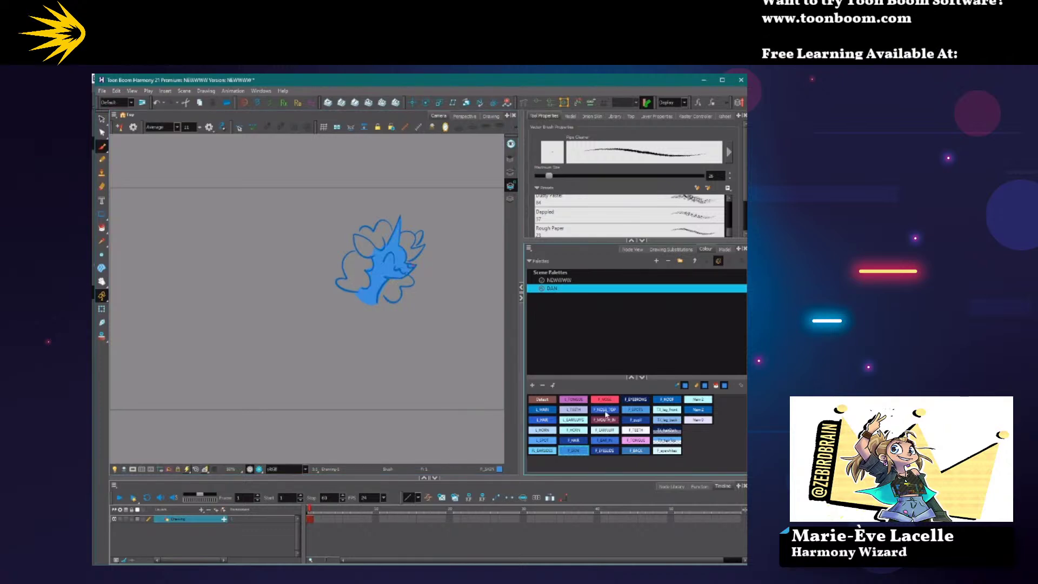
{"action": "left_click", "coordinate": [602, 440]}
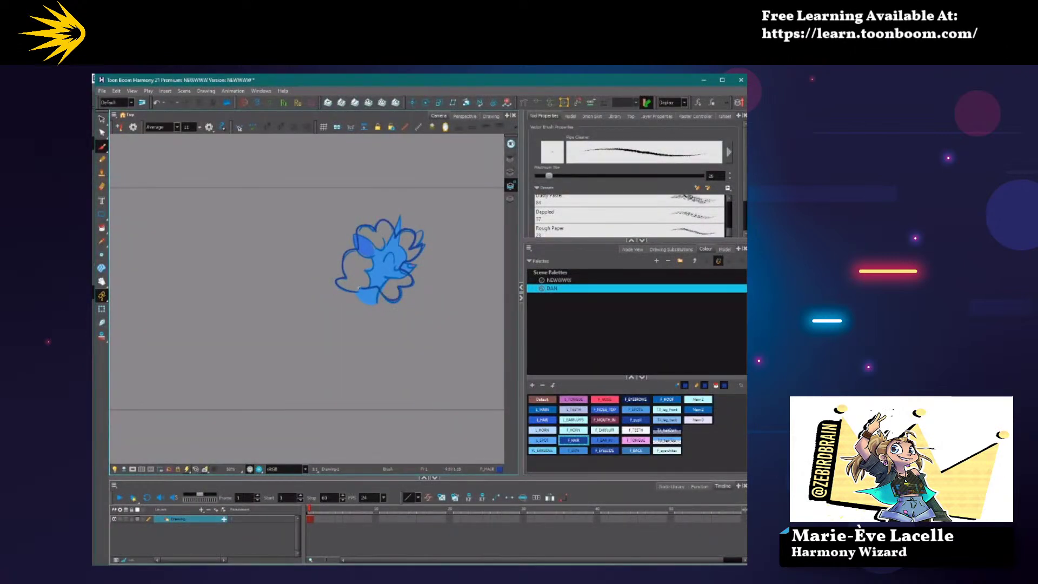
{"action": "left_click_drag", "start_coordinate": [343, 287], "coordinate": [455, 354]}
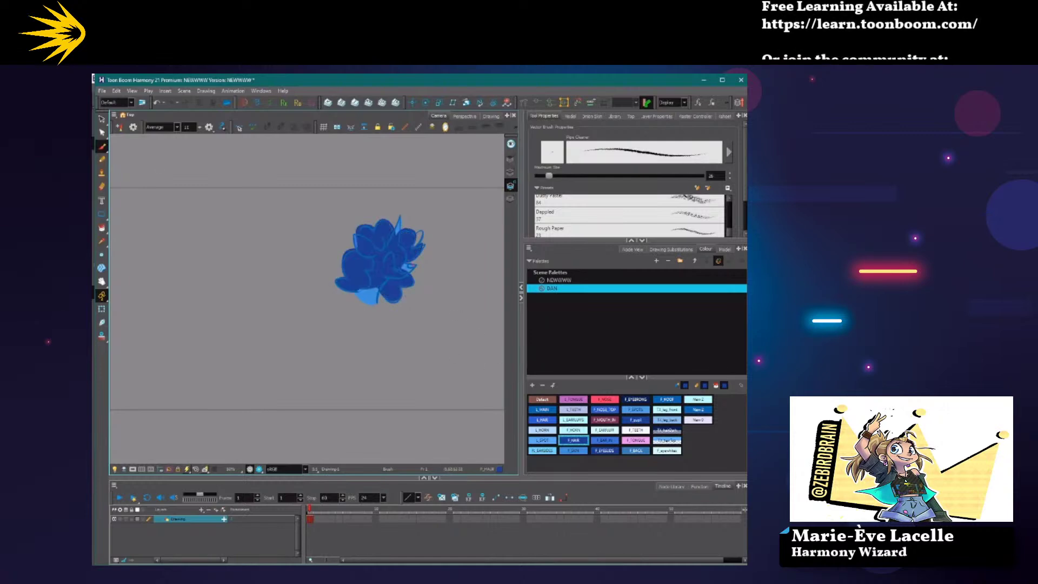
Send the dark hair fill behind the skin fill and paint the far ear with F_EAR_IN.
{"action": "left_click", "coordinate": [102, 119]}
{"action": "left_click", "coordinate": [597, 140]}
{"action": "left_click", "coordinate": [354, 268]}
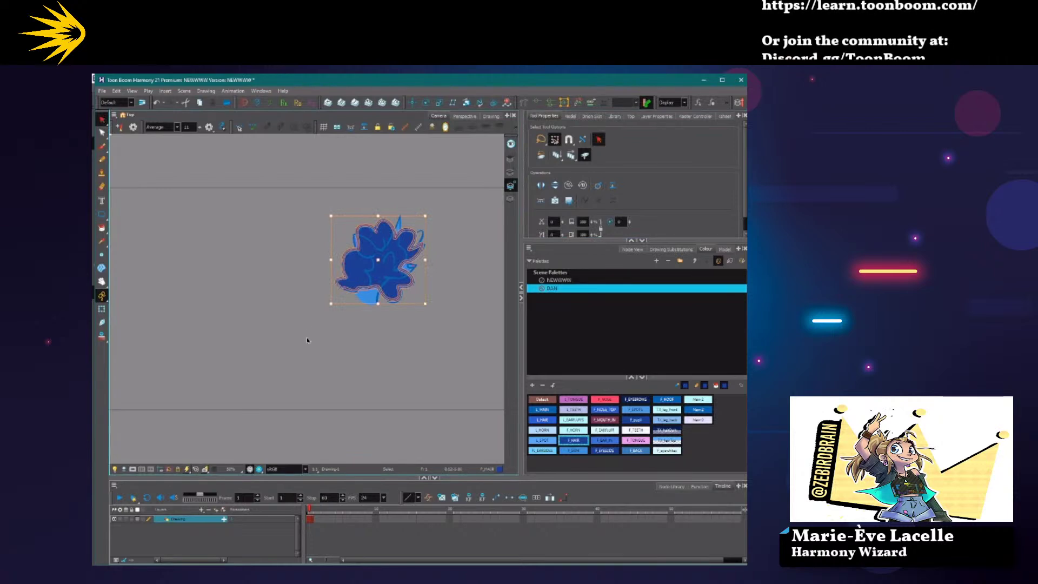
{"action": "left_click", "coordinate": [289, 303]}
{"action": "key", "text": "alt+b"}
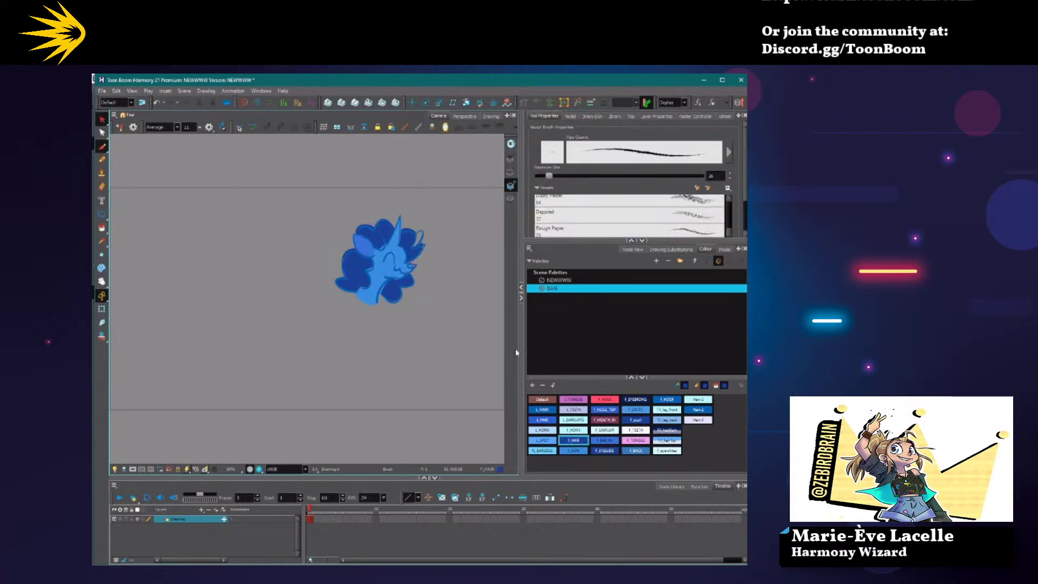
{"action": "left_click_drag", "start_coordinate": [543, 246], "coordinate": [542, 325]}
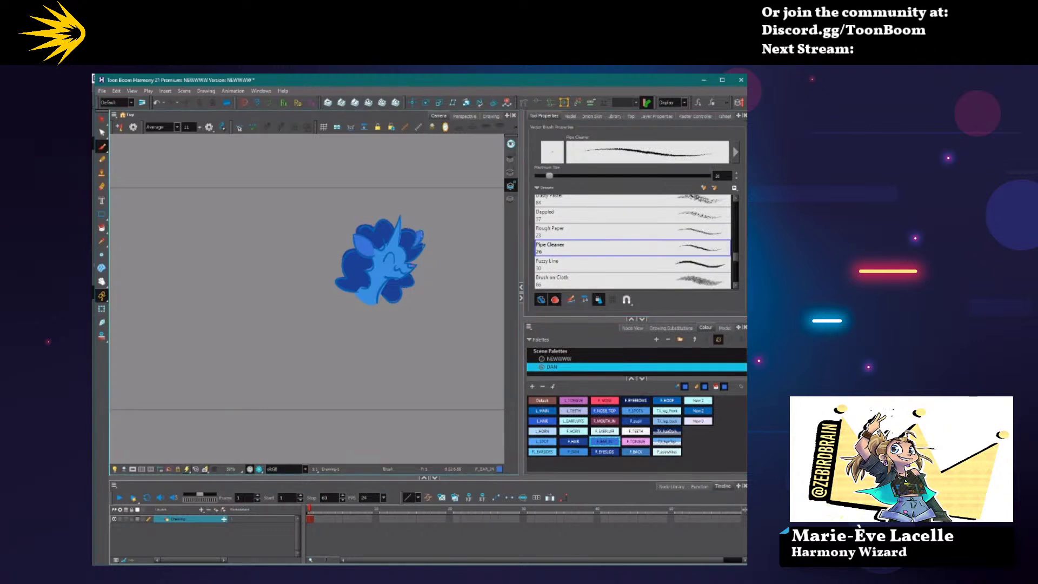
Repaint the nose with F_NOSE and bring its fill in front of the skin fill.
{"action": "left_click", "coordinate": [605, 400]}
{"action": "scroll", "coordinate": [414, 267], "scroll_direction": "up", "scroll_amount": 2}
{"action": "scroll", "coordinate": [413, 267], "scroll_direction": "up", "scroll_amount": 1}
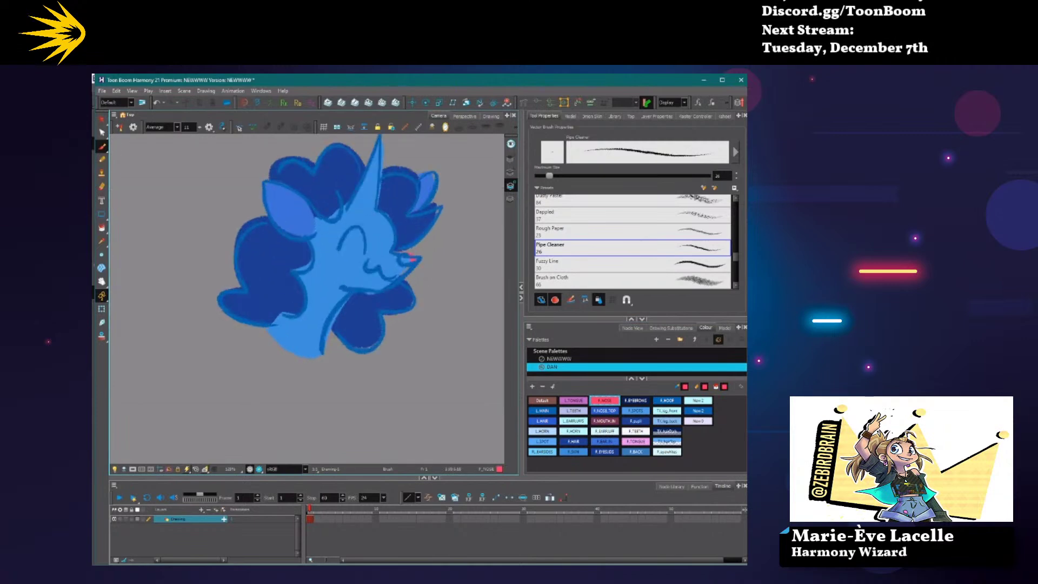
{"action": "key", "text": "alt+s"}
{"action": "left_click", "coordinate": [413, 260]}
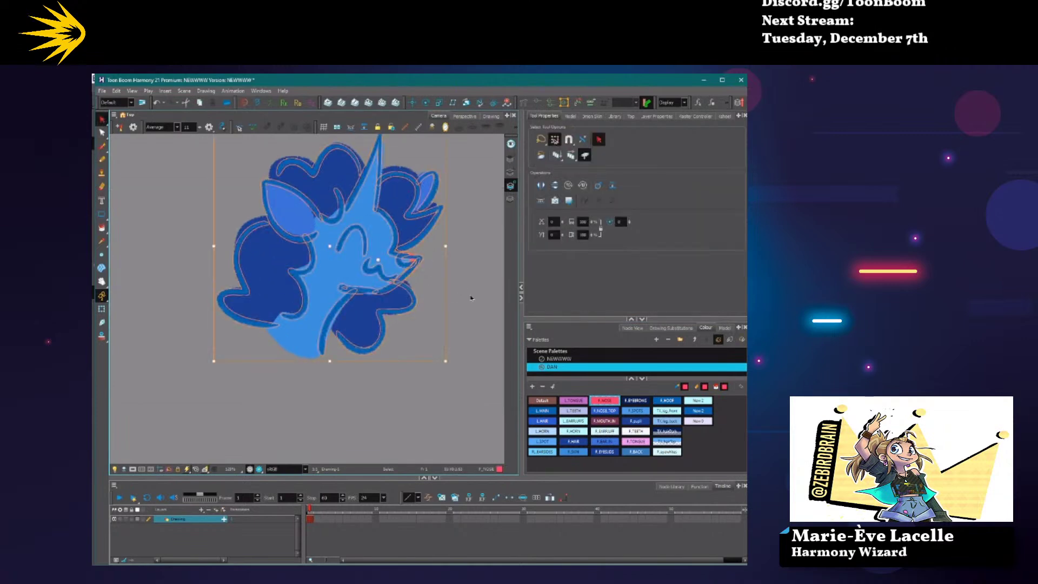
{"action": "scroll", "coordinate": [414, 258], "scroll_direction": "up", "scroll_amount": 5}
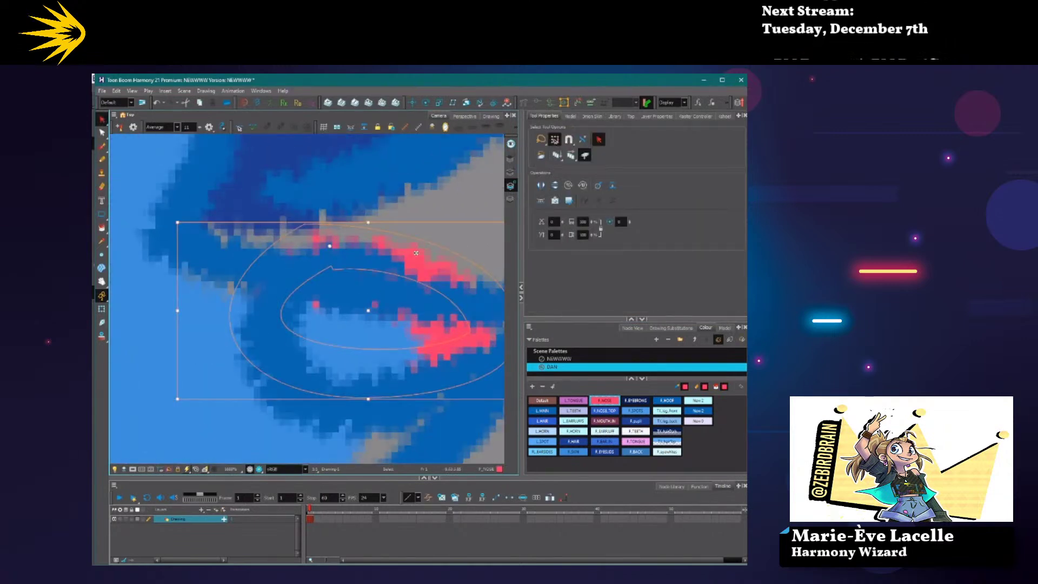
{"action": "scroll", "coordinate": [394, 293], "scroll_direction": "down", "scroll_amount": 4}
{"action": "right_click", "coordinate": [394, 292]}
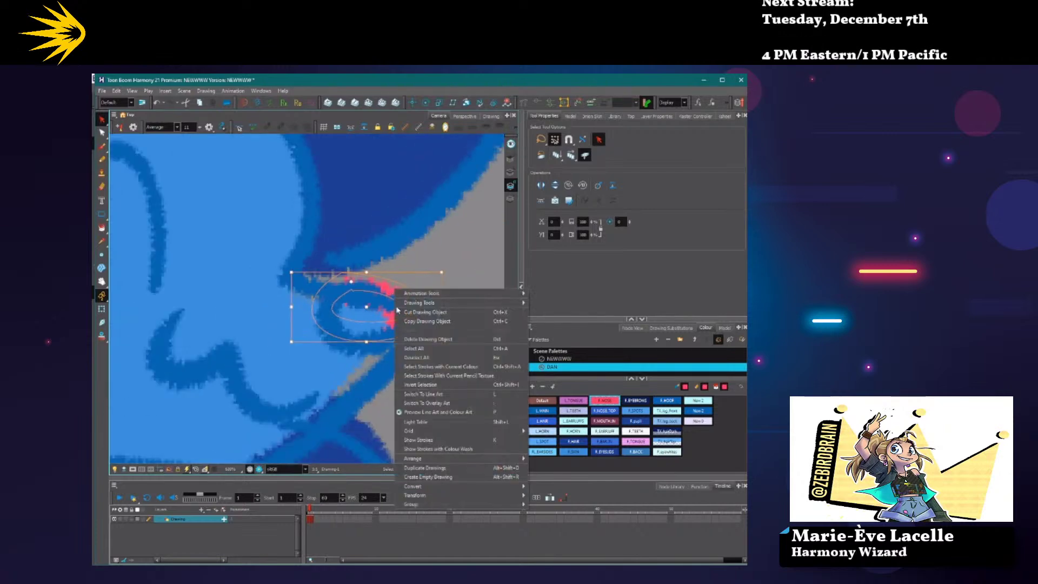
{"action": "mouse_move", "coordinate": [419, 431]}
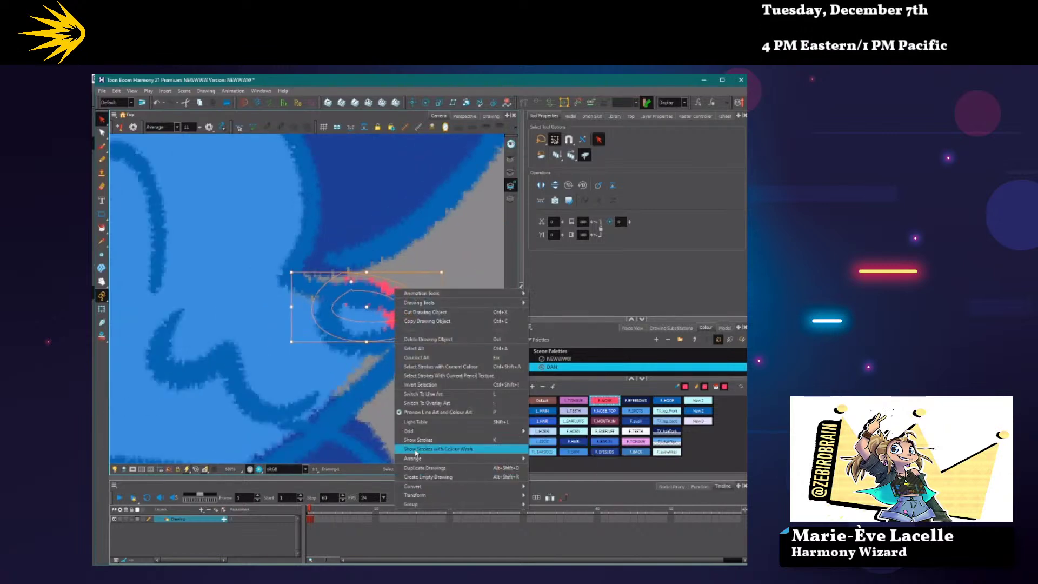
{"action": "left_click", "coordinate": [557, 460]}
{"action": "scroll", "coordinate": [197, 374], "scroll_direction": "down", "scroll_amount": 5}
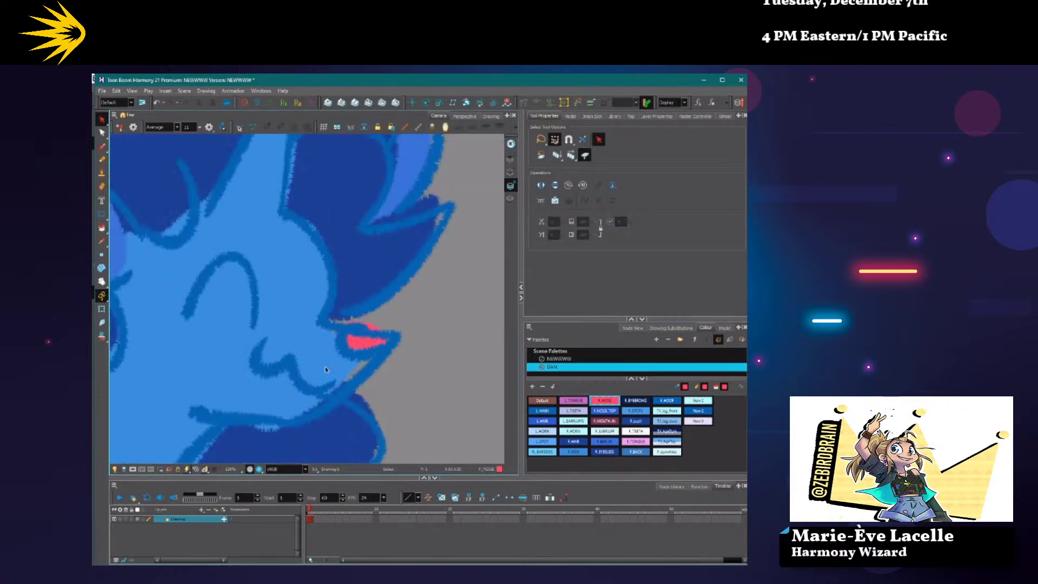
{"action": "key", "text": "Escape"}
{"action": "left_click_drag", "start_coordinate": [198, 373], "coordinate": [296, 342]}
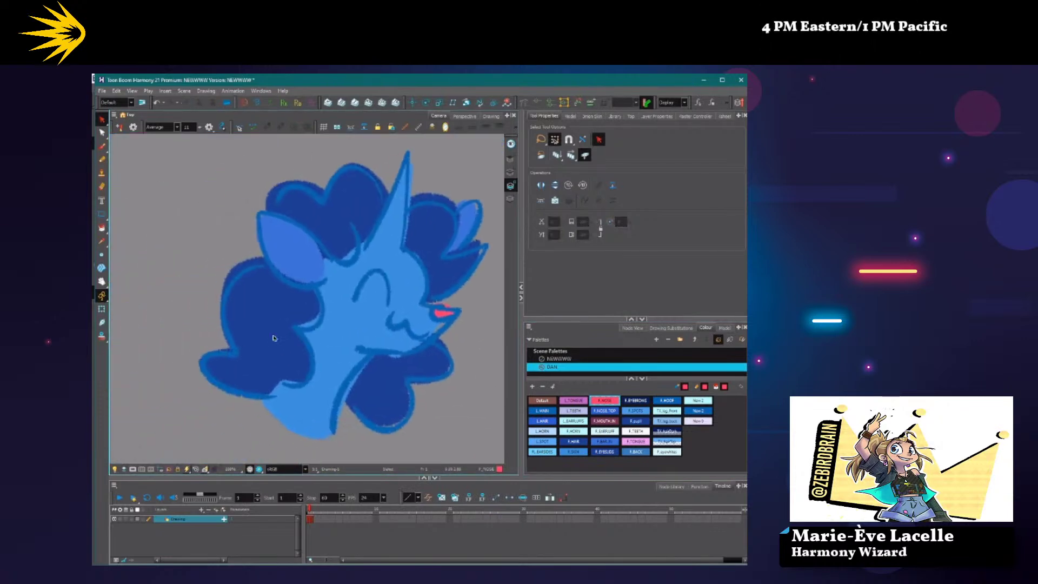
Change the F_NOSE swatch in the DAN palette to yellow and save the NEWWWW scene.
{"action": "left_click", "coordinate": [605, 401]}
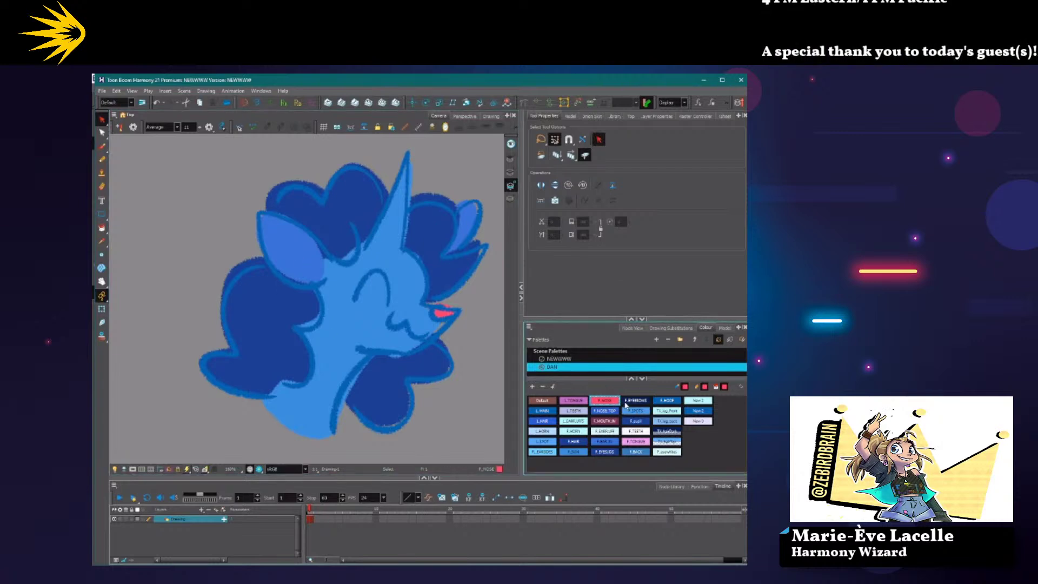
{"action": "double_click", "coordinate": [604, 400]}
{"action": "left_click", "coordinate": [433, 341]}
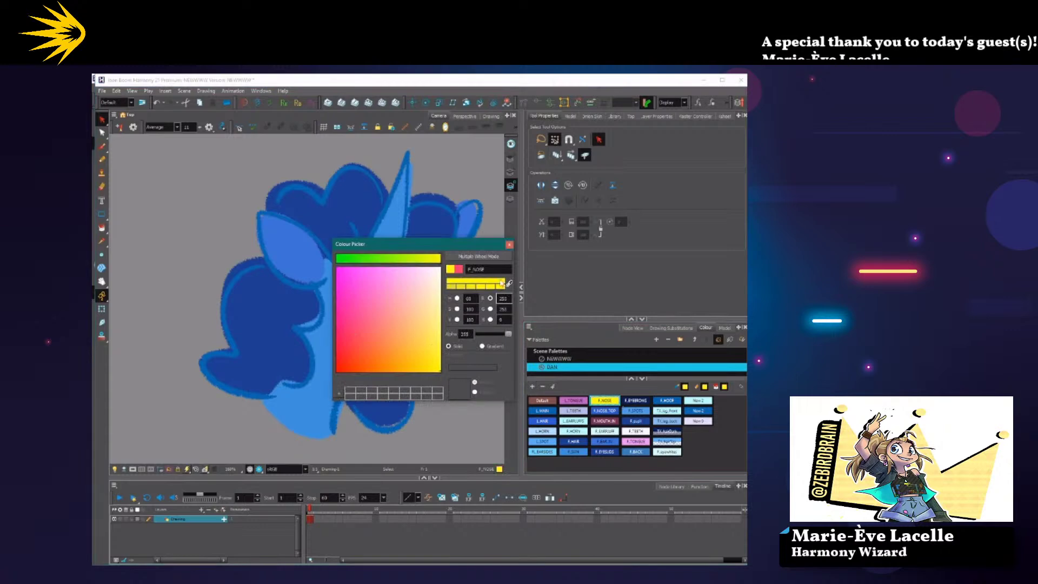
{"action": "left_click", "coordinate": [509, 244]}
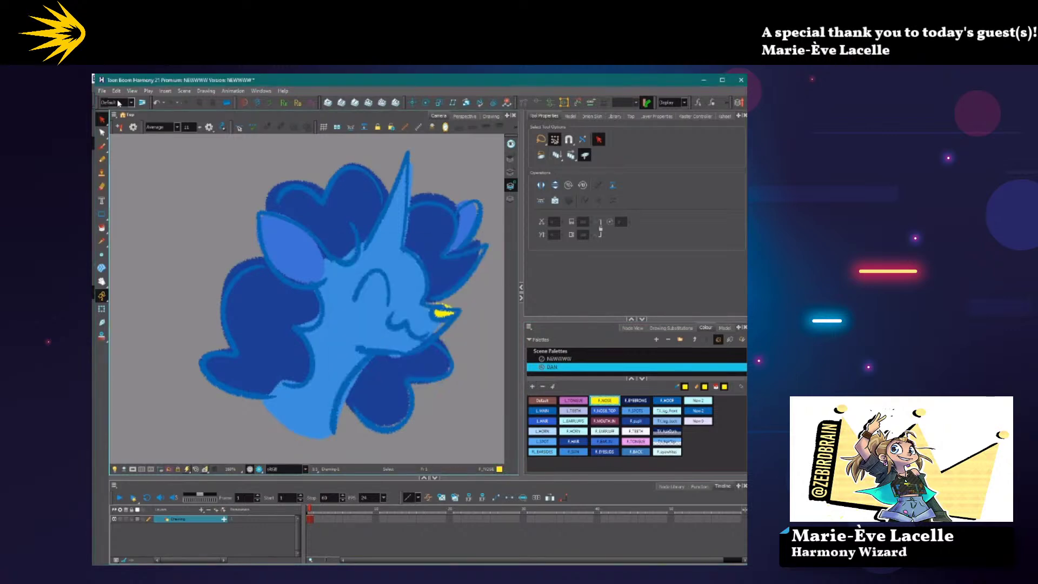
{"action": "left_click", "coordinate": [102, 91]}
{"action": "left_click", "coordinate": [117, 139]}
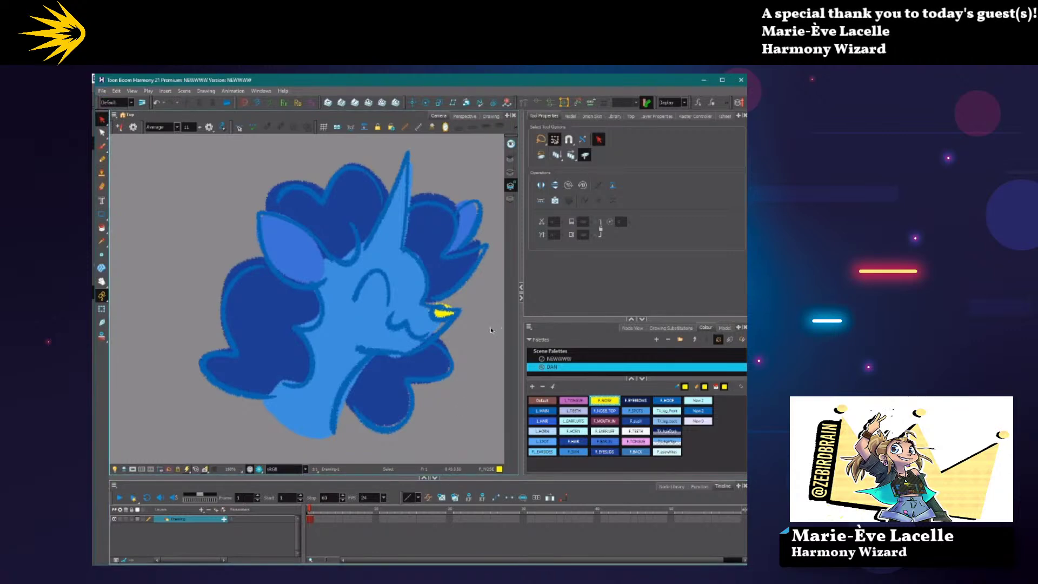
Switch to the TWITCH_december scene and save it.
{"action": "left_click_drag", "start_coordinate": [643, 83], "coordinate": [661, 507]}
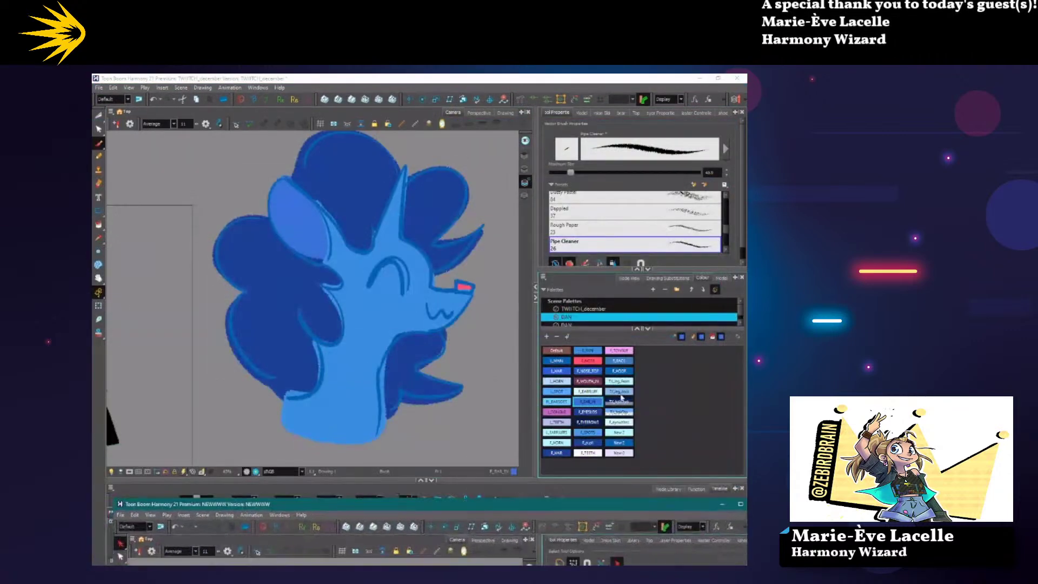
{"action": "left_click", "coordinate": [238, 135]}
{"action": "left_click", "coordinate": [99, 88]}
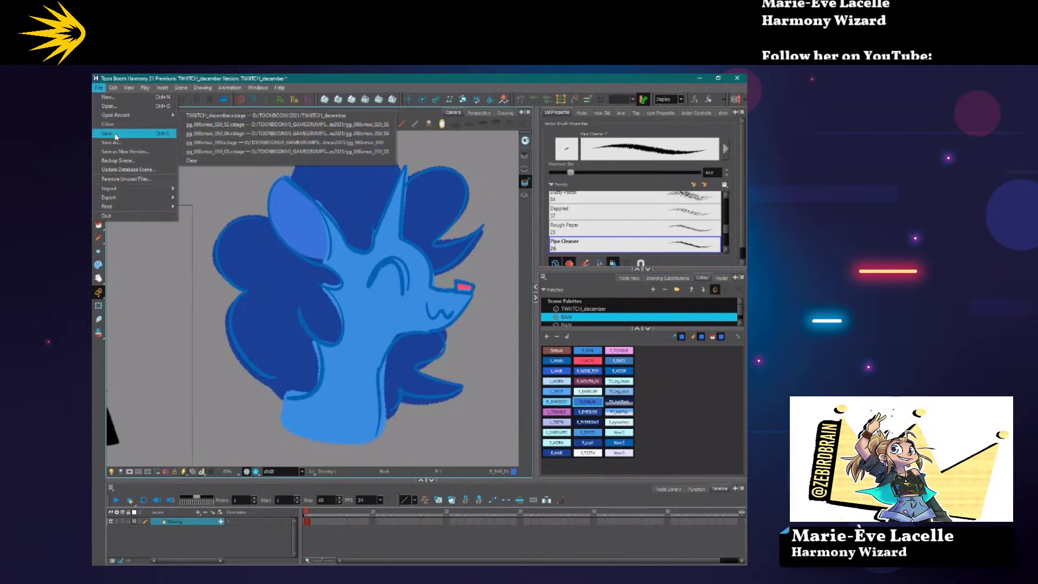
{"action": "left_click", "coordinate": [126, 80]}
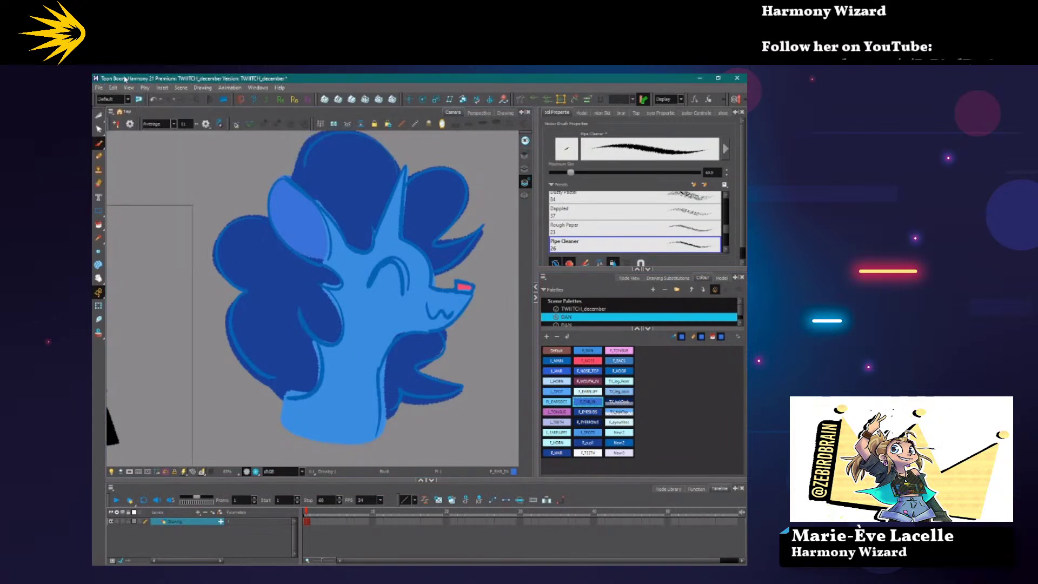
{"action": "left_click", "coordinate": [99, 88]}
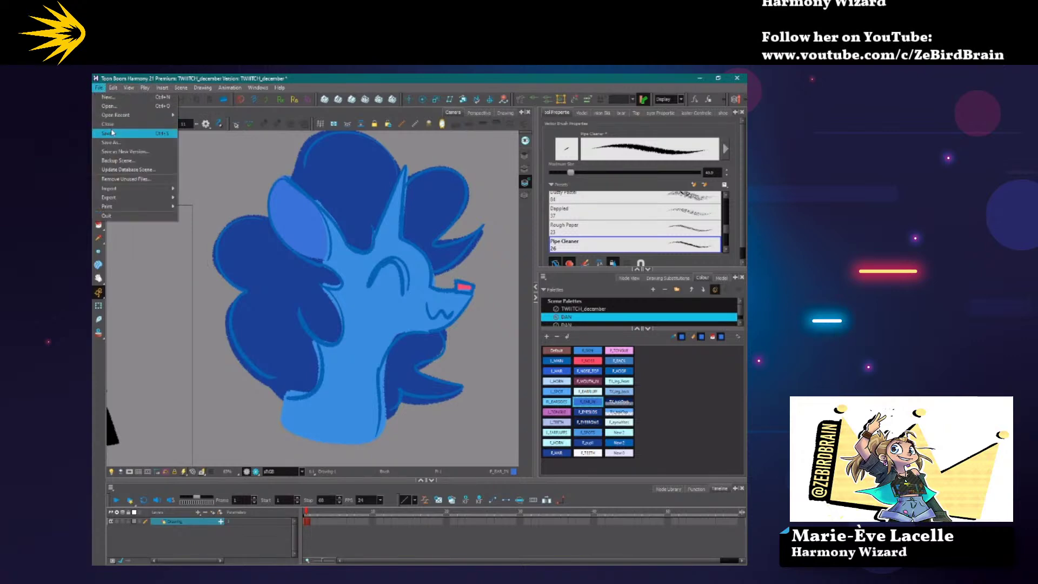
{"action": "left_click", "coordinate": [112, 132]}
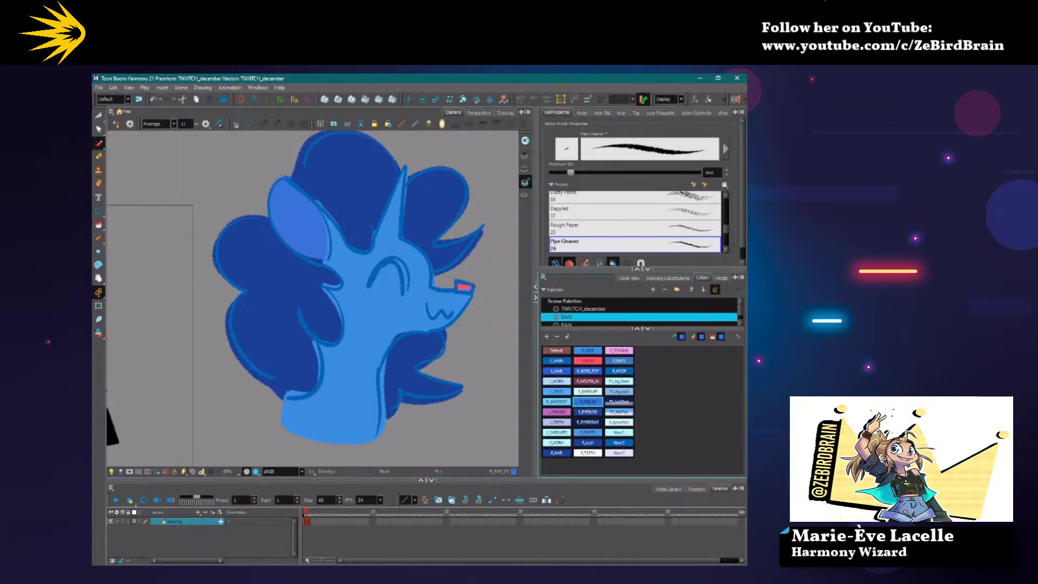
Adjust the yellow of the F_NOSE swatch in the NEWWWW scene's DAN palette and save the scene.
{"action": "key", "text": "alt+Tab"}
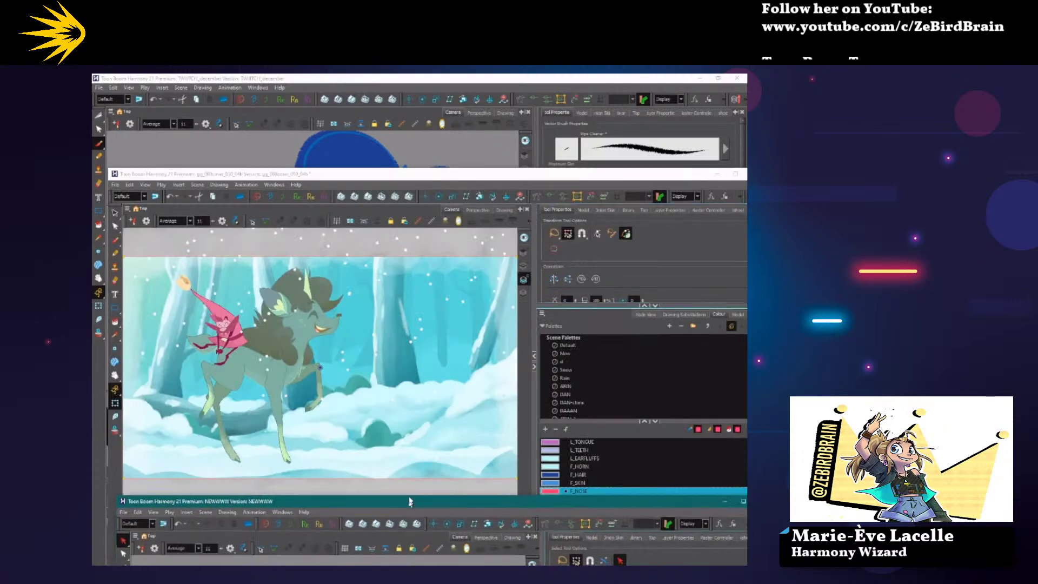
{"action": "key", "text": "alt+Tab"}
{"action": "double_click", "coordinate": [576, 463]}
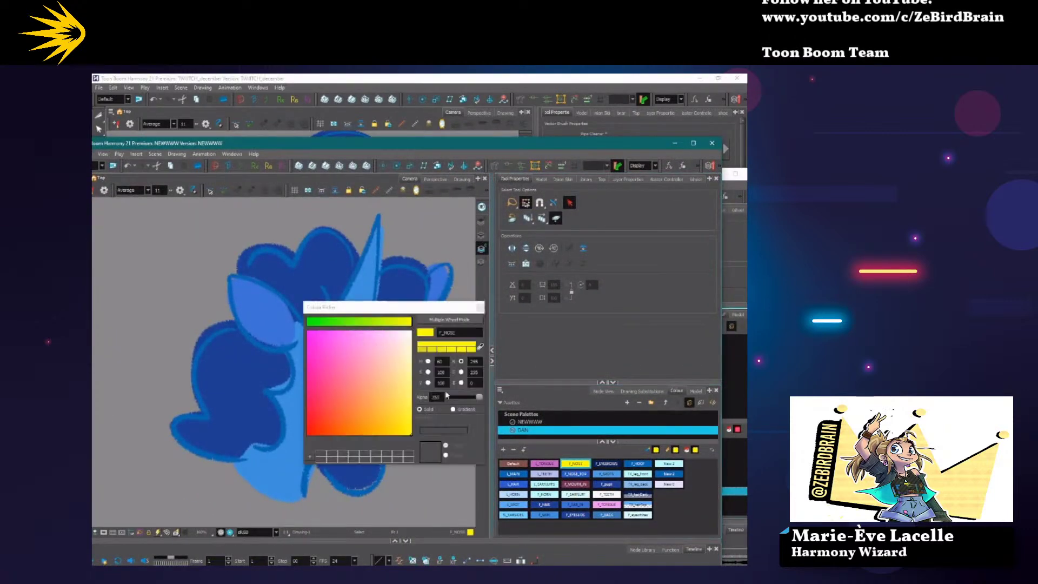
{"action": "left_click", "coordinate": [379, 405]}
{"action": "left_click_drag", "start_coordinate": [379, 413], "coordinate": [410, 428]}
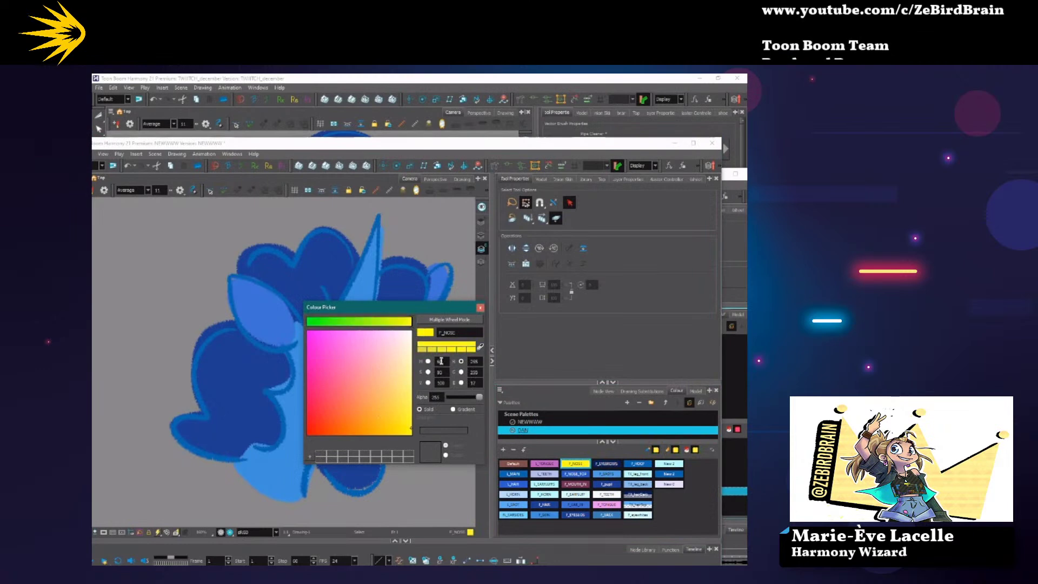
{"action": "left_click", "coordinate": [480, 308]}
{"action": "left_click_drag", "start_coordinate": [106, 143], "coordinate": [158, 140]}
{"action": "left_click", "coordinate": [155, 150]}
{"action": "left_click", "coordinate": [167, 188]}
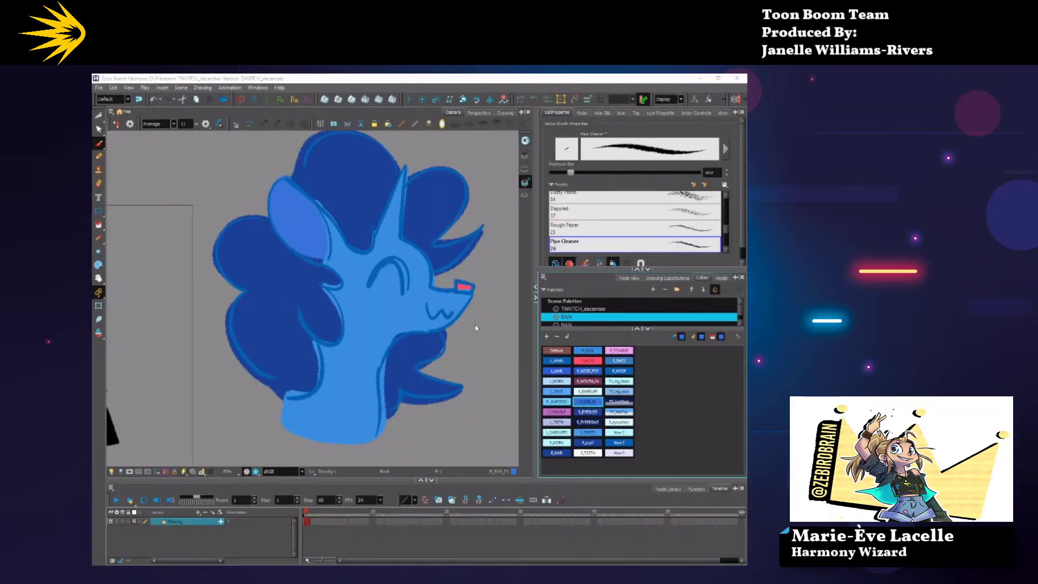
Reopen the TWITCH_december scene from the recent files.
{"action": "left_click", "coordinate": [98, 87]}
{"action": "mouse_move", "coordinate": [157, 115]}
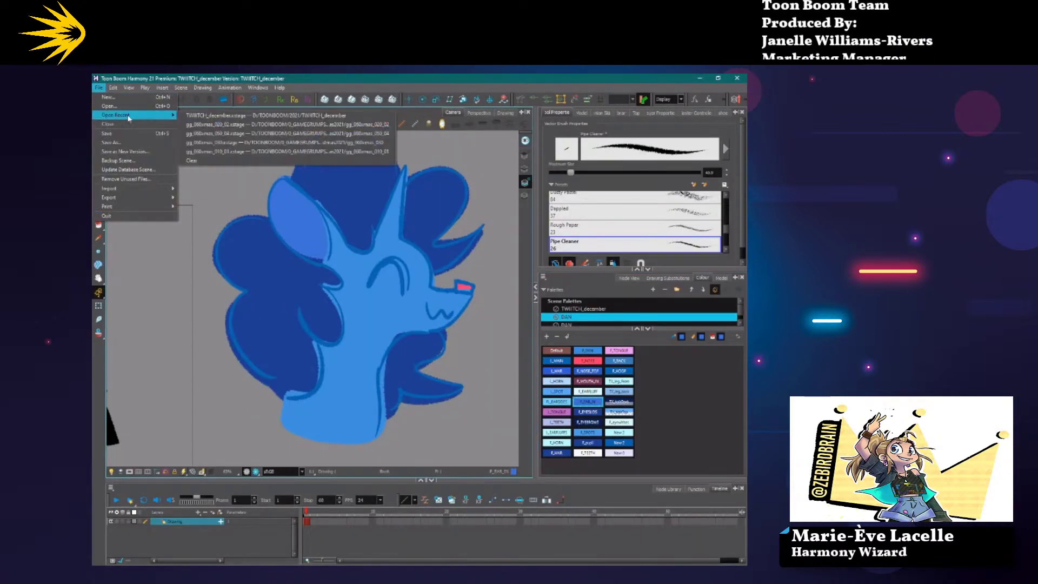
{"action": "left_click", "coordinate": [206, 115]}
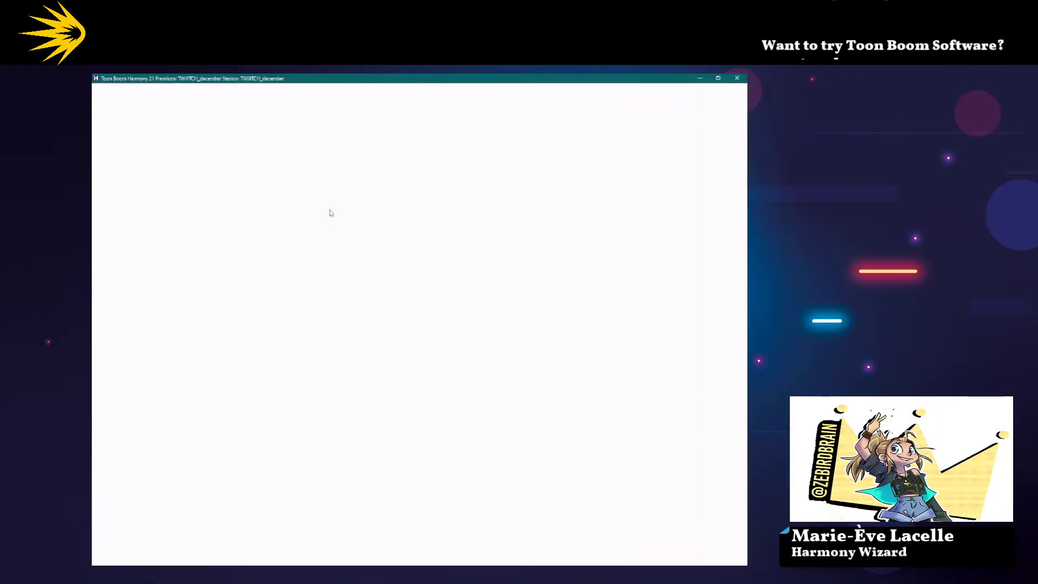
{"action": "scroll", "coordinate": [400, 265], "scroll_direction": "down", "scroll_amount": 5}
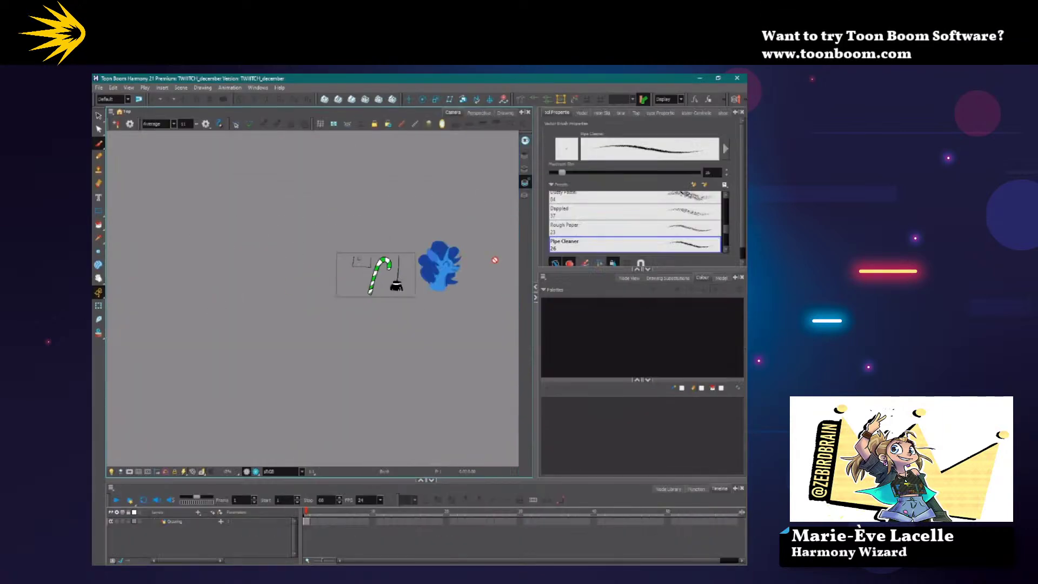
{"action": "scroll", "coordinate": [476, 259], "scroll_direction": "up", "scroll_amount": 6}
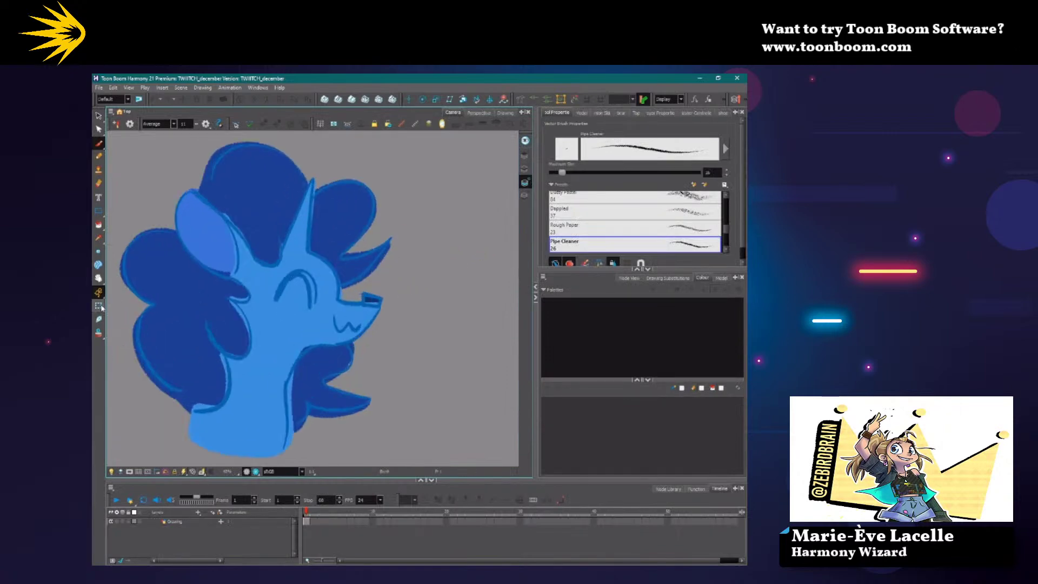
Select the character drawing with the Transform tool and remove the duplicate DAN palette from the TWITCH_december scene.
{"action": "left_click", "coordinate": [98, 305]}
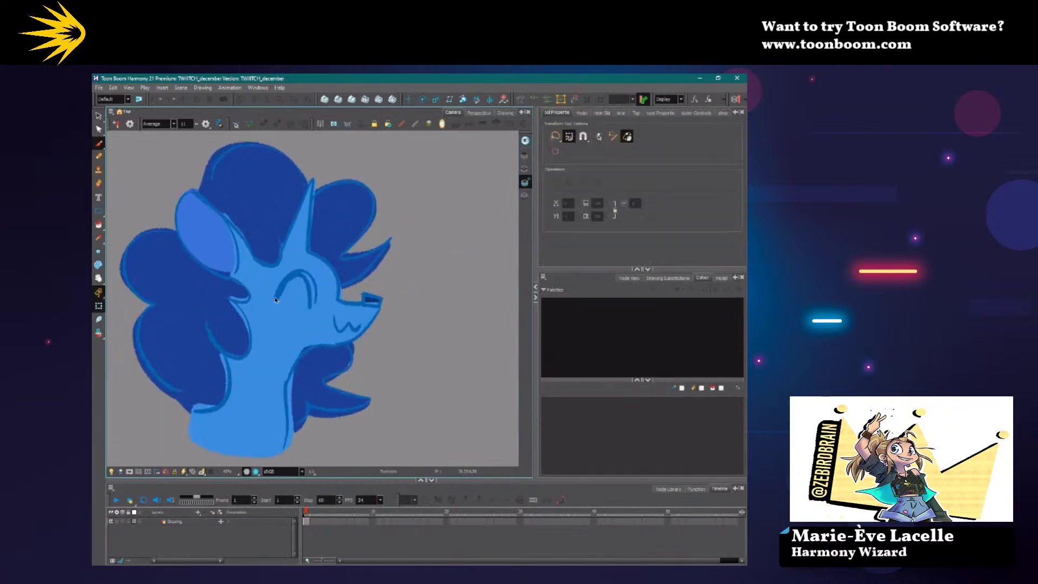
{"action": "left_click", "coordinate": [271, 310]}
{"action": "left_click", "coordinate": [614, 317]}
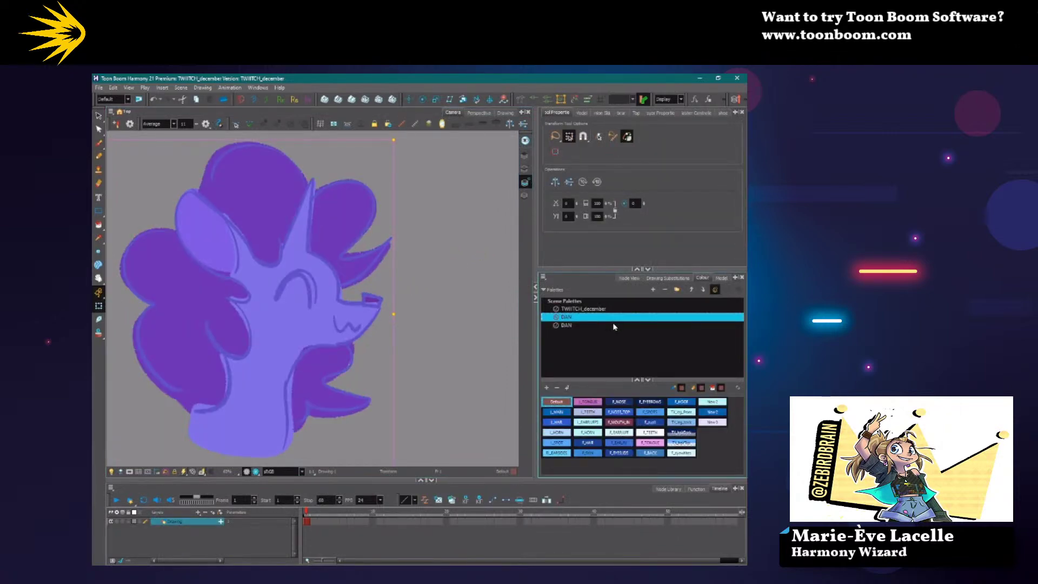
{"action": "left_click", "coordinate": [614, 325]}
{"action": "left_click", "coordinate": [664, 290]}
{"action": "left_click", "coordinate": [591, 317]}
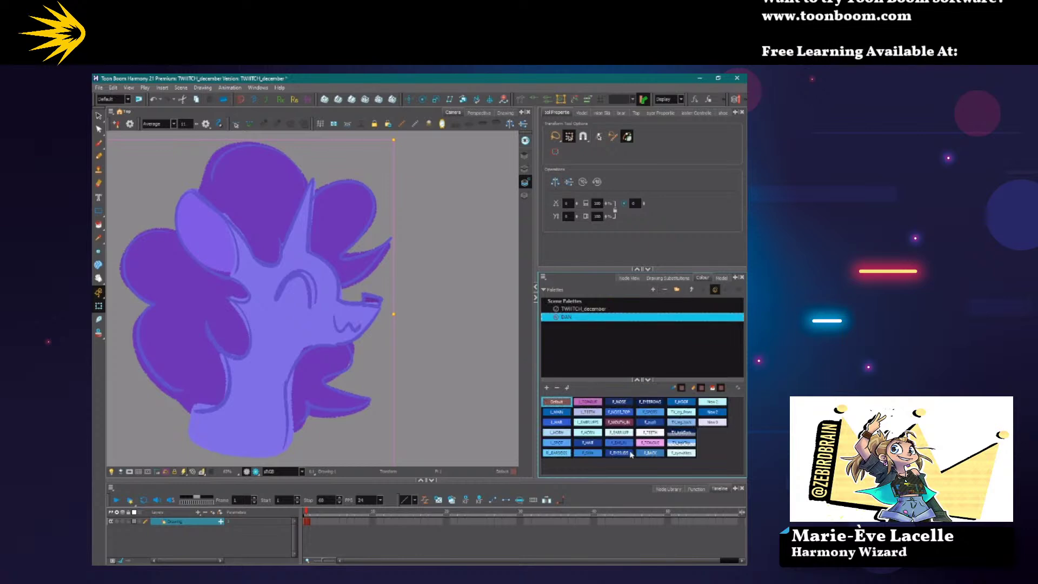
{"action": "left_click", "coordinate": [487, 342]}
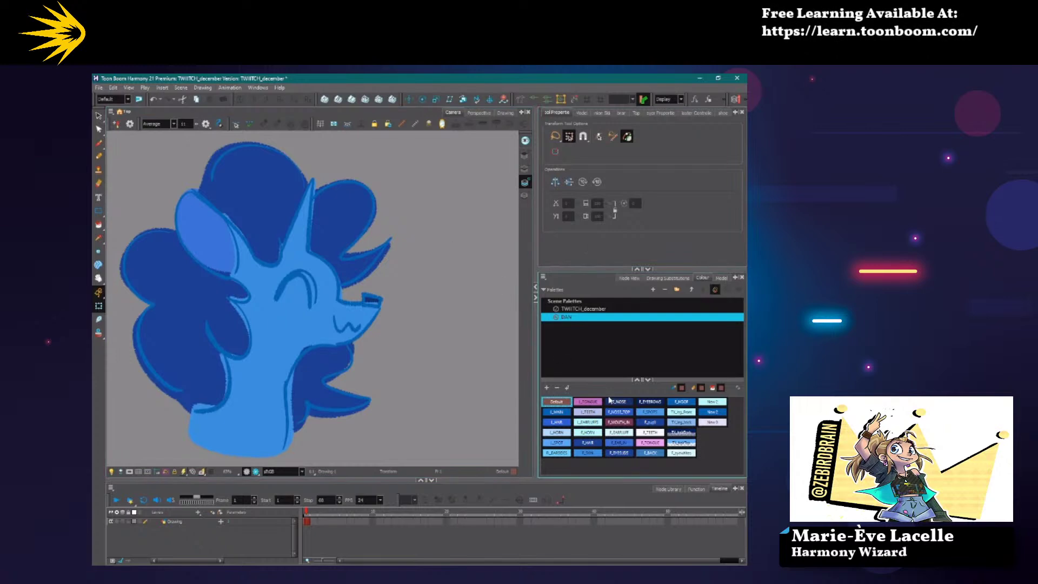
Change the F_NOSE swatch in the DAN palette to green and save the TWITCH_december scene.
{"action": "left_click", "coordinate": [625, 403]}
{"action": "double_click", "coordinate": [625, 403]}
{"action": "left_click", "coordinate": [437, 340]}
{"action": "left_click", "coordinate": [505, 244]}
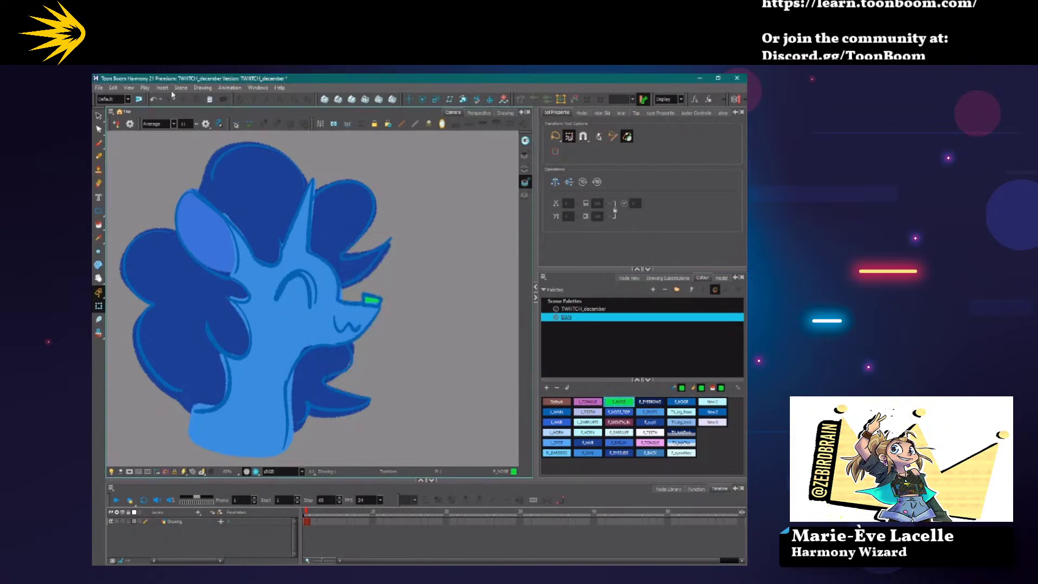
{"action": "left_click", "coordinate": [98, 89]}
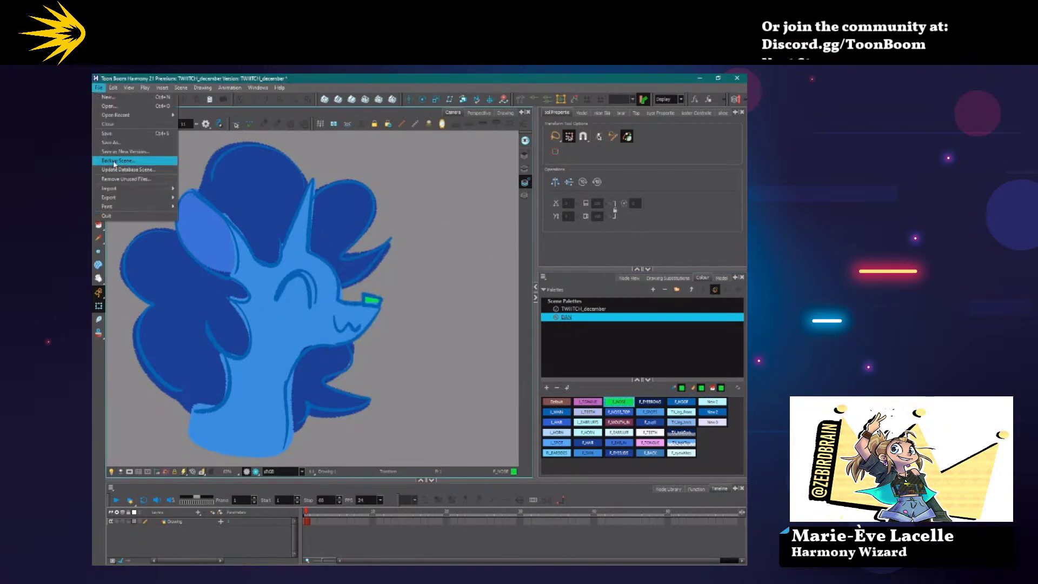
{"action": "left_click", "coordinate": [116, 135]}
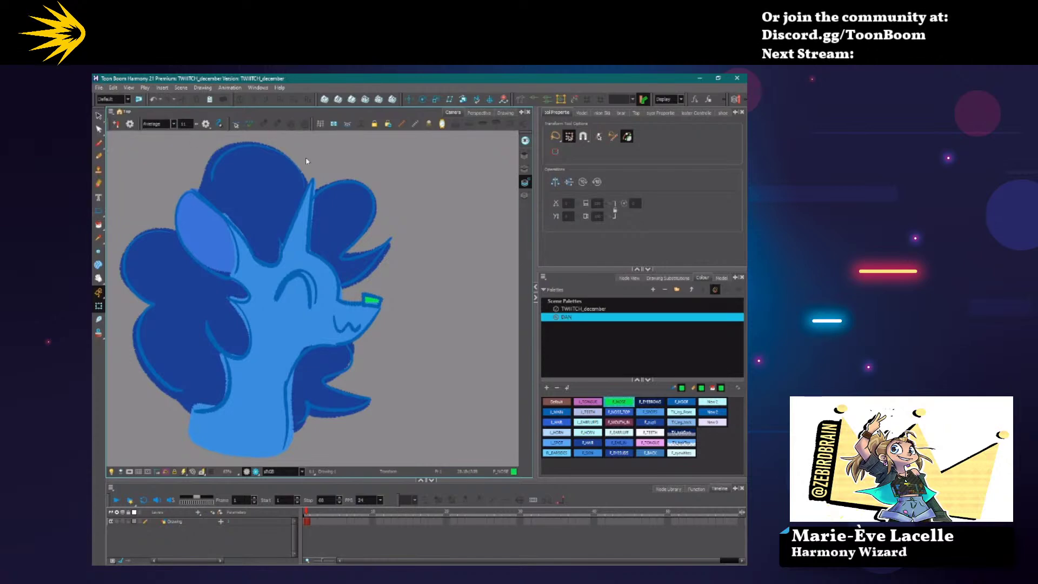
Open the NEWWWW scene from the TOONBOOM\2021 folder on the RAID (D:) drive.
{"action": "left_click", "coordinate": [99, 89]}
{"action": "mouse_move", "coordinate": [158, 116]}
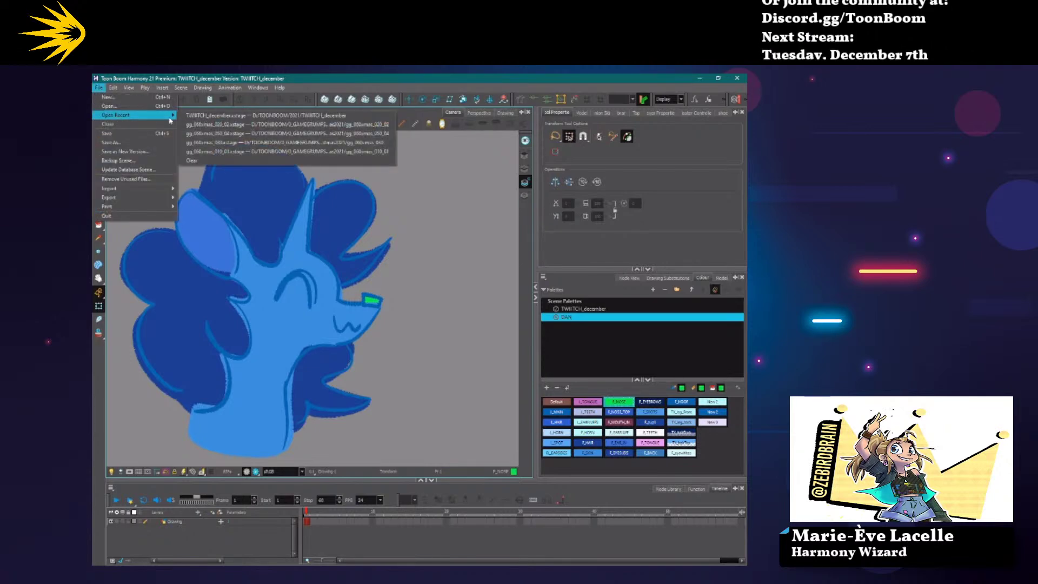
{"action": "left_click", "coordinate": [133, 106]}
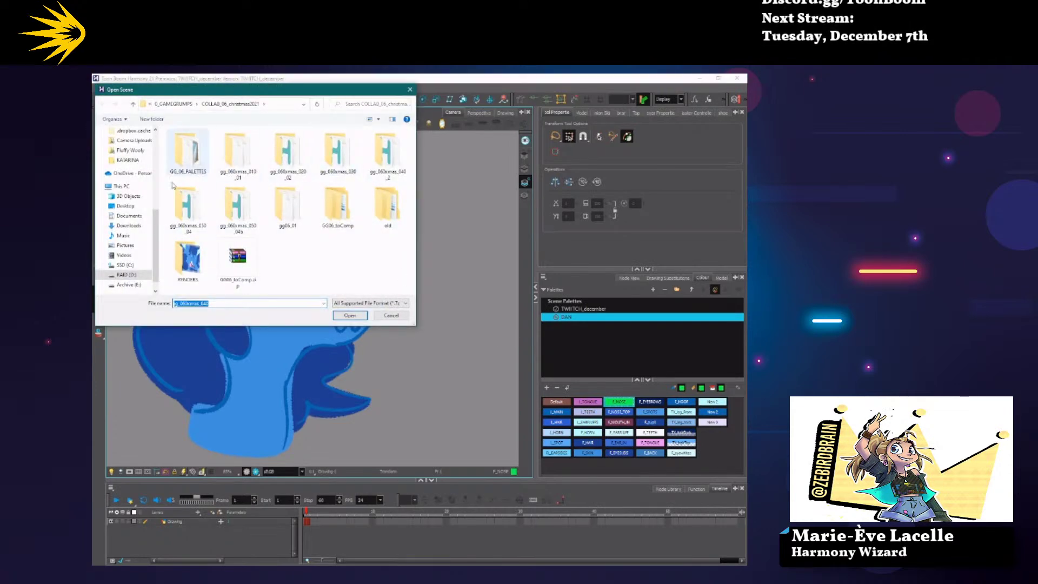
{"action": "left_click", "coordinate": [130, 275]}
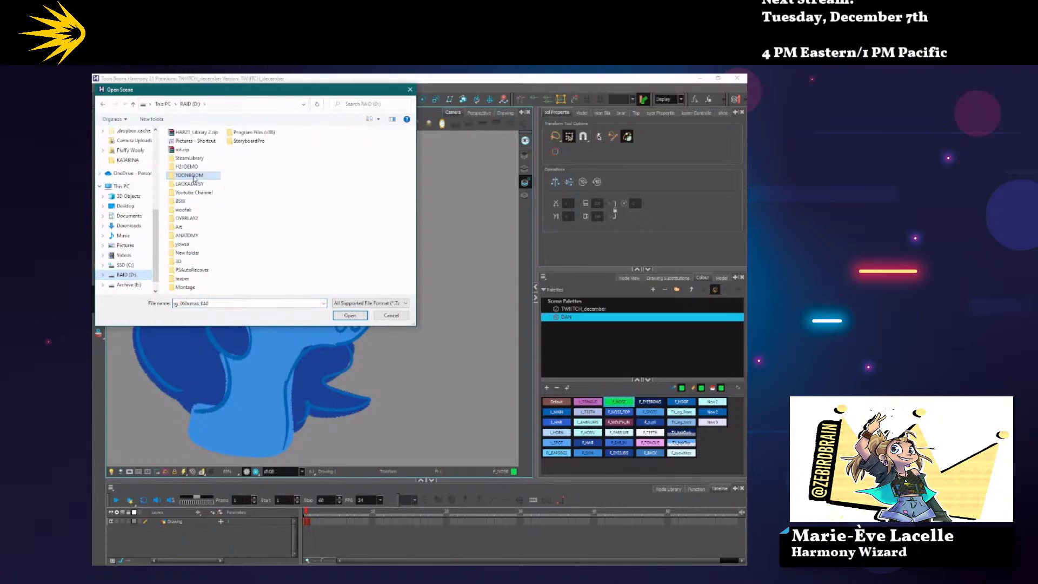
{"action": "double_click", "coordinate": [194, 176]}
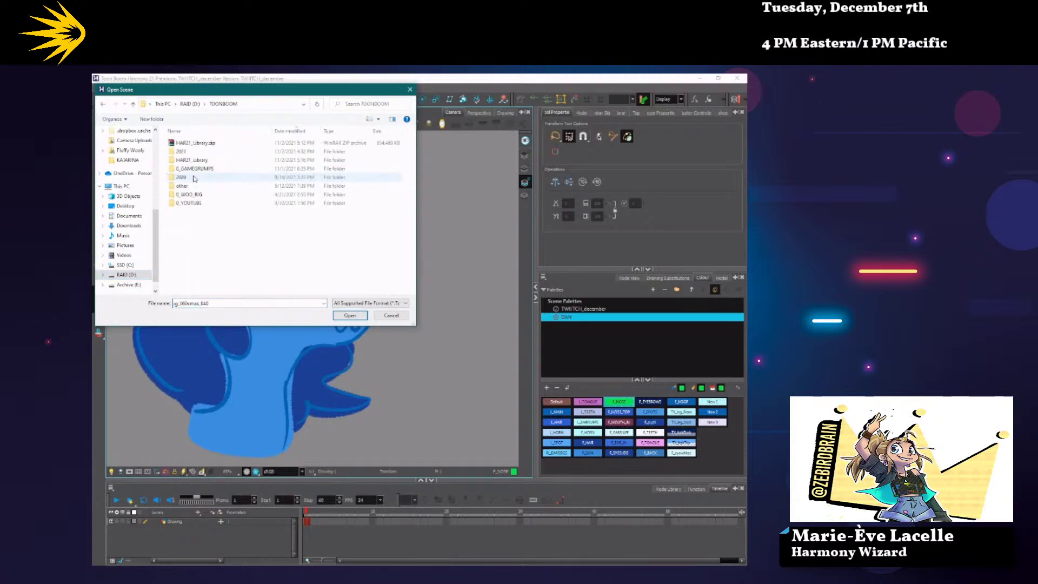
{"action": "double_click", "coordinate": [192, 172]}
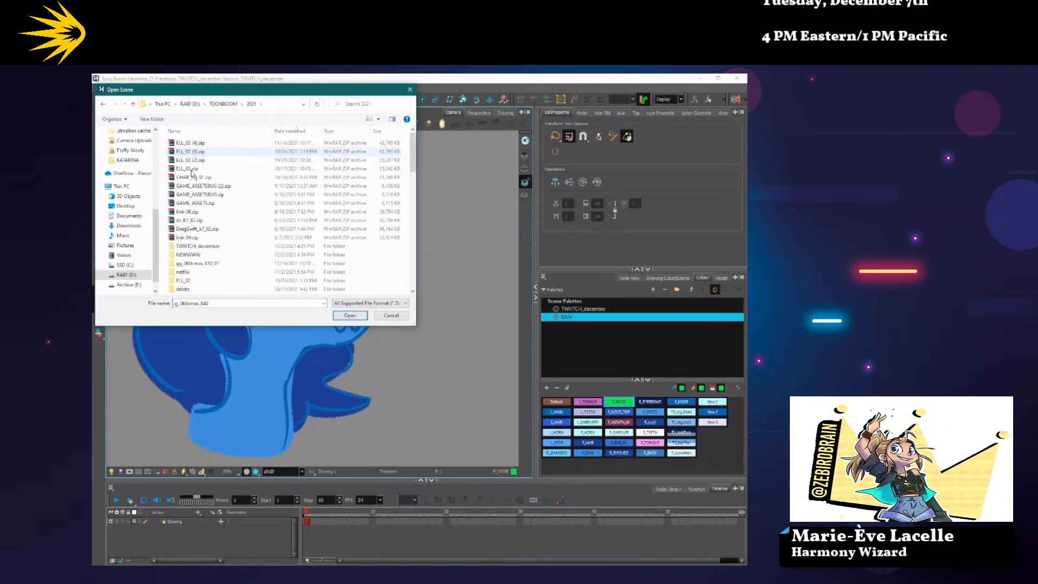
{"action": "double_click", "coordinate": [189, 255]}
{"action": "double_click", "coordinate": [240, 187]}
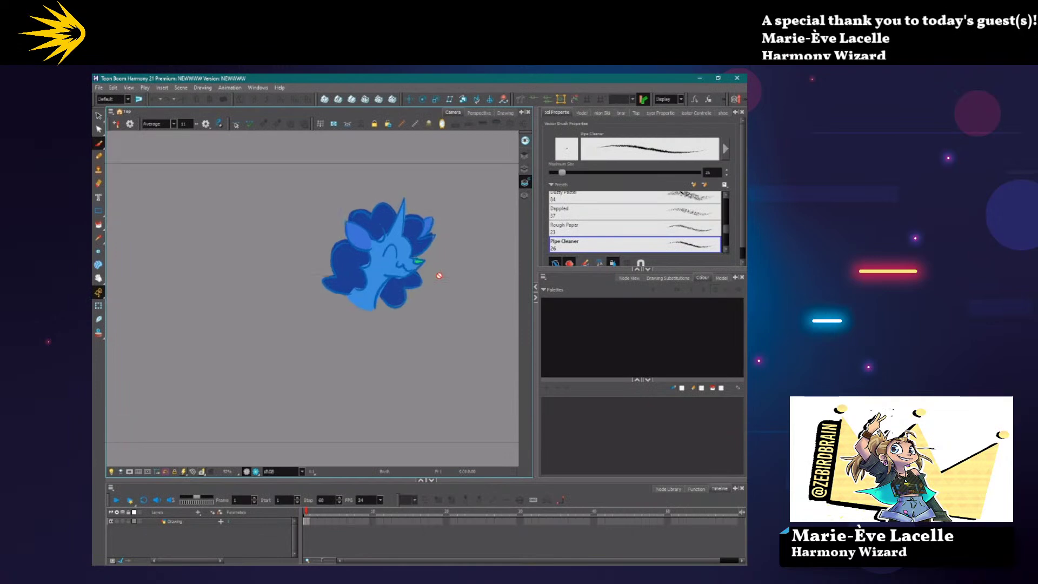
{"action": "scroll", "coordinate": [427, 263], "scroll_direction": "up", "scroll_amount": 5}
{"action": "scroll", "coordinate": [403, 231], "scroll_direction": "down", "scroll_amount": 5}
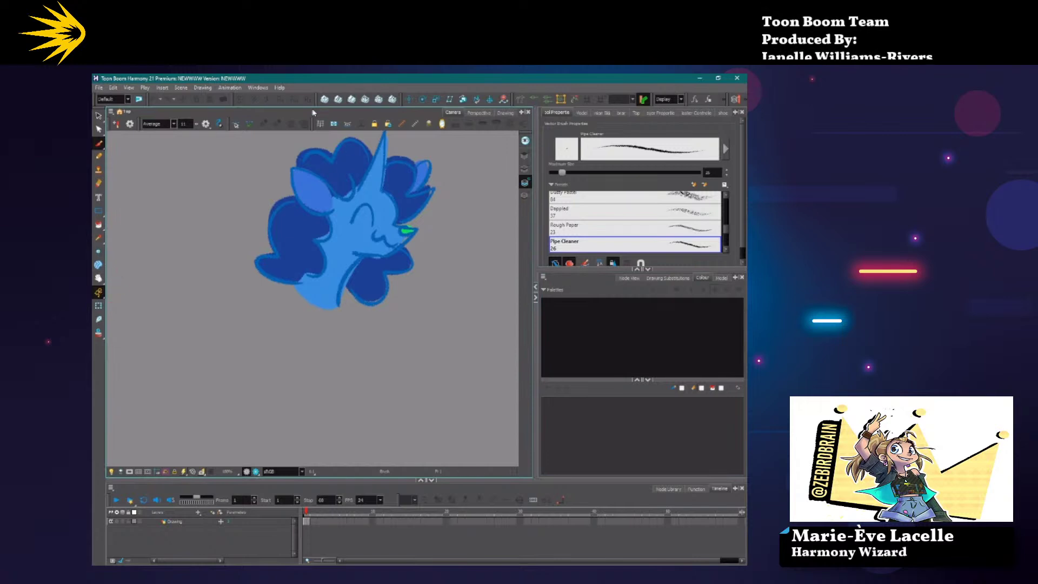
Compare the DAN.plt locations in the gg_060xmas_050_04b scene's palette-library and the shared GG_06_PALETTES folder in File Explorer.
{"action": "key", "text": "alt+Tab"}
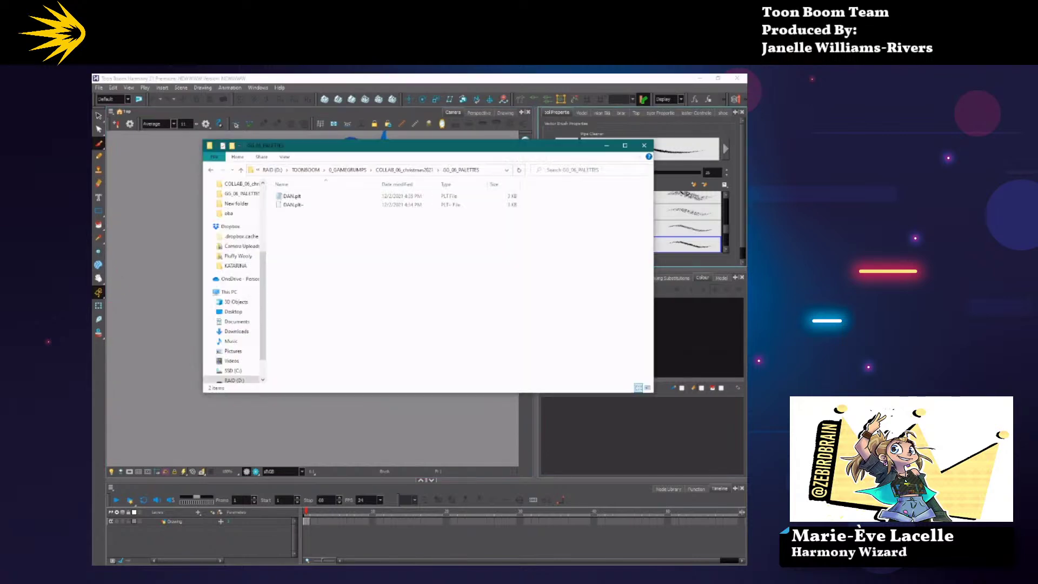
{"action": "left_click", "coordinate": [404, 170]}
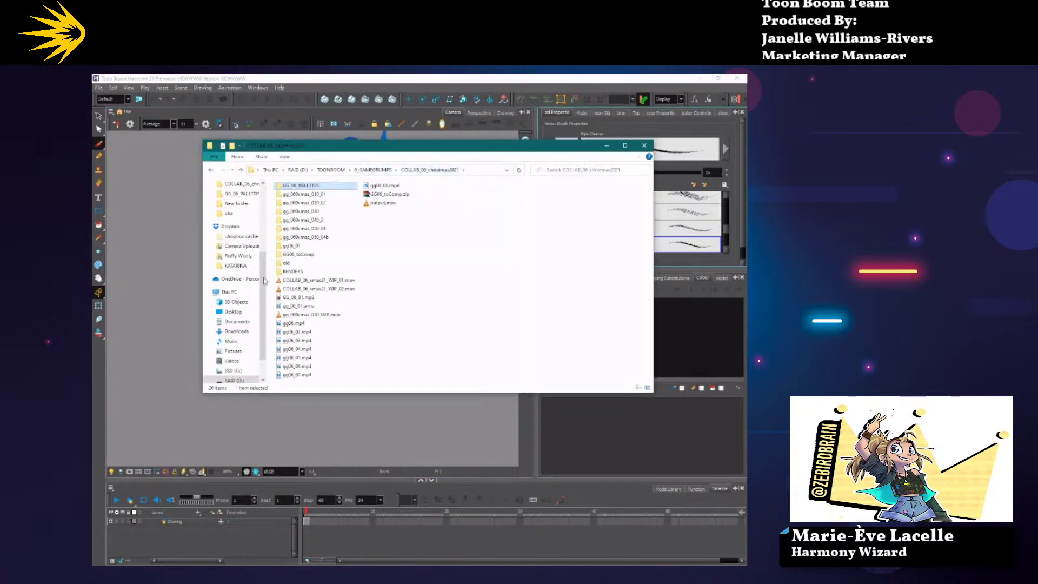
{"action": "double_click", "coordinate": [310, 238]}
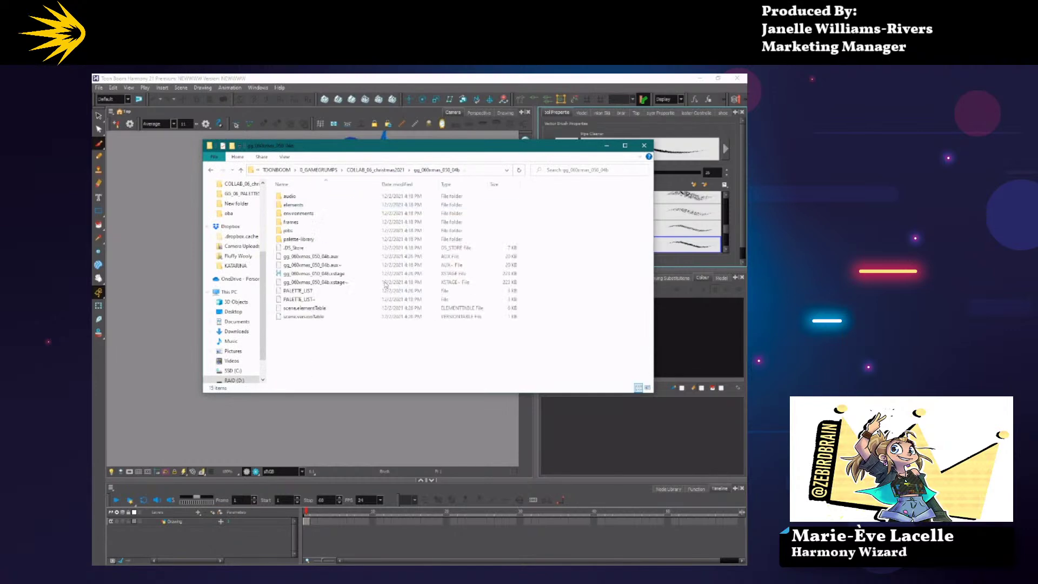
{"action": "double_click", "coordinate": [320, 241]}
{"action": "left_click", "coordinate": [319, 231]}
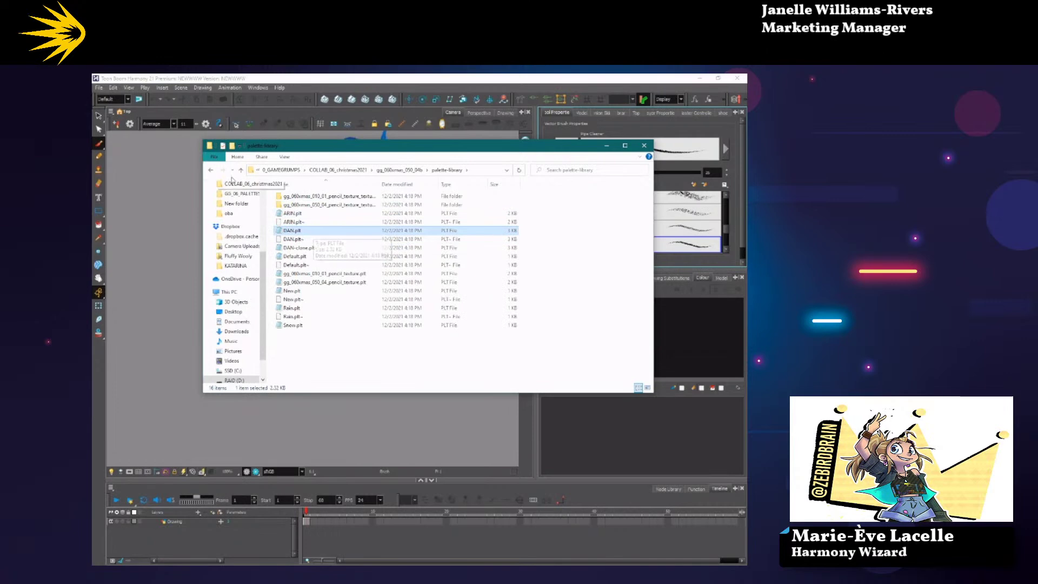
{"action": "key", "text": "alt+Left"}
{"action": "key", "text": "alt+Left"}
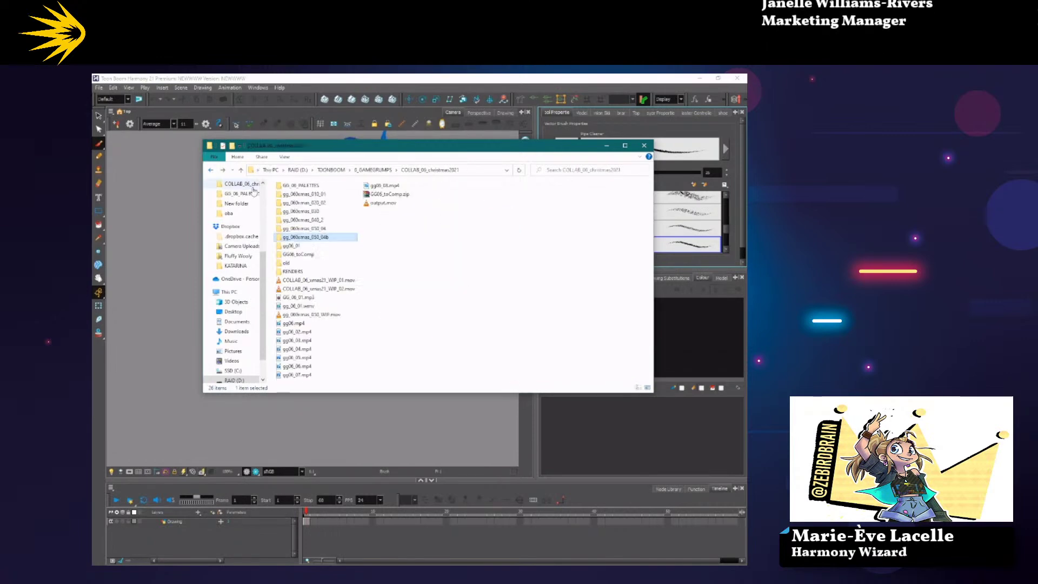
{"action": "double_click", "coordinate": [300, 185]}
{"action": "left_click", "coordinate": [289, 197]}
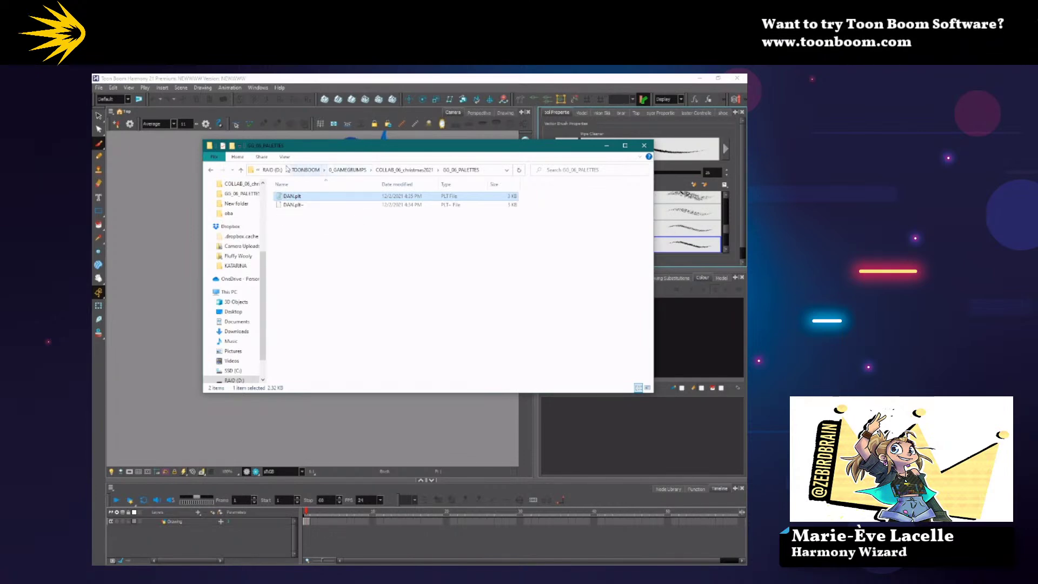
{"action": "left_click", "coordinate": [176, 151]}
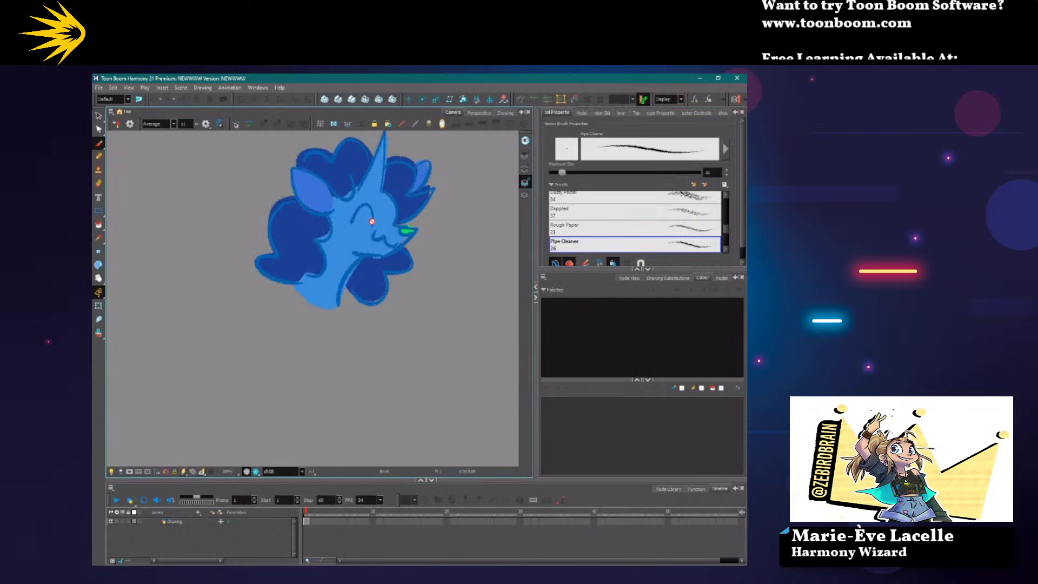
Select the character drawing in the NEWWWW scene and examine the palettes linked to it.
{"action": "left_click", "coordinate": [545, 278]}
{"action": "left_click", "coordinate": [544, 278]}
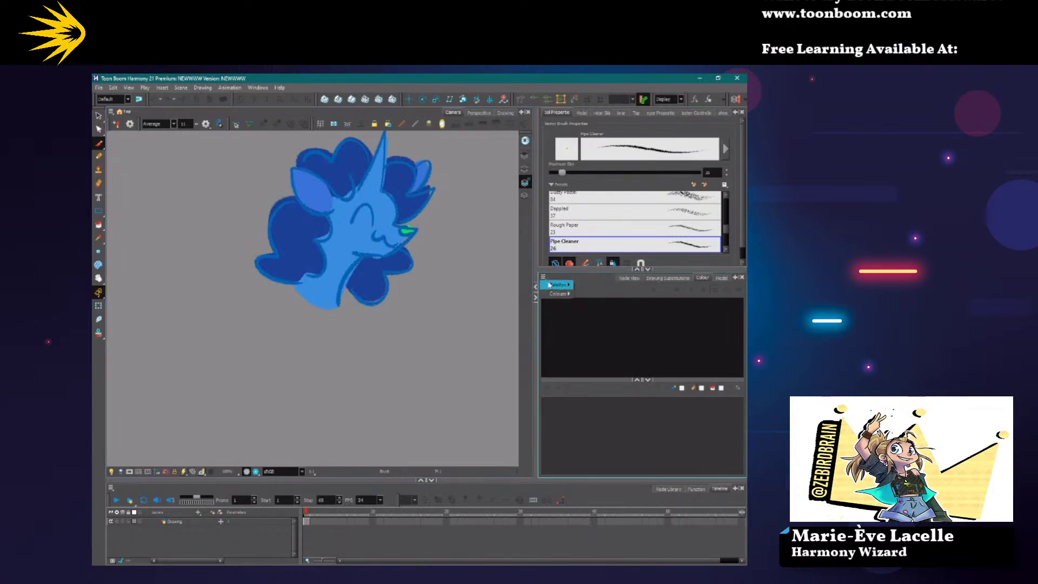
{"action": "mouse_move", "coordinate": [552, 286]}
{"action": "left_click", "coordinate": [557, 308]}
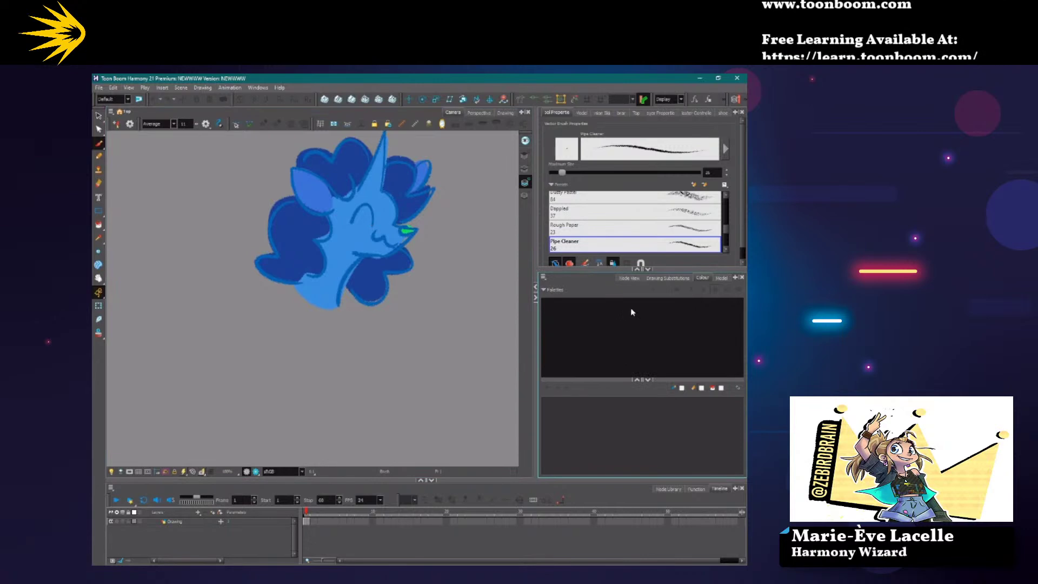
{"action": "left_click", "coordinate": [99, 305]}
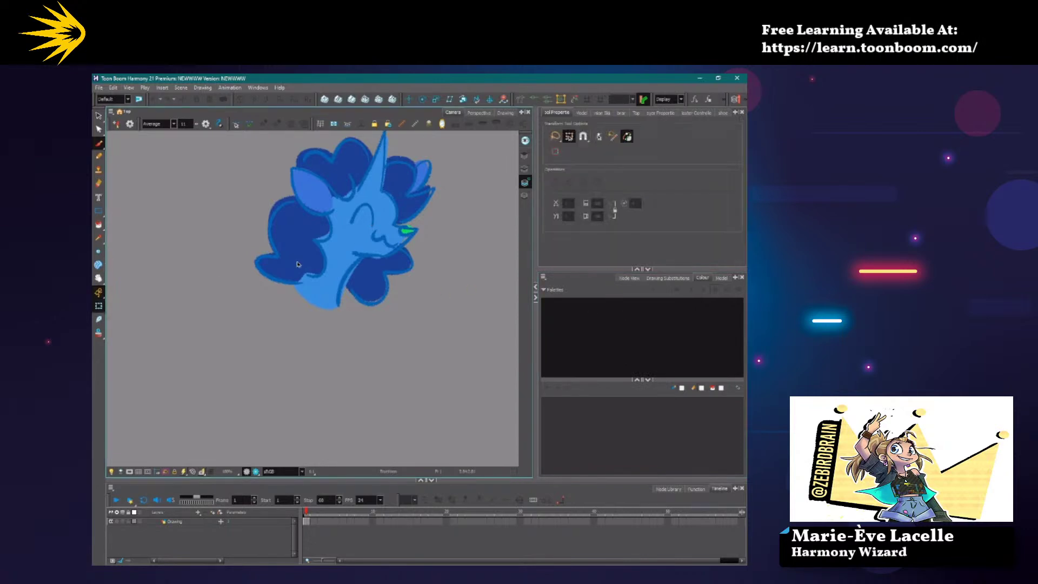
{"action": "left_click", "coordinate": [271, 265]}
{"action": "left_click", "coordinate": [464, 334]}
{"action": "left_click", "coordinate": [650, 290]}
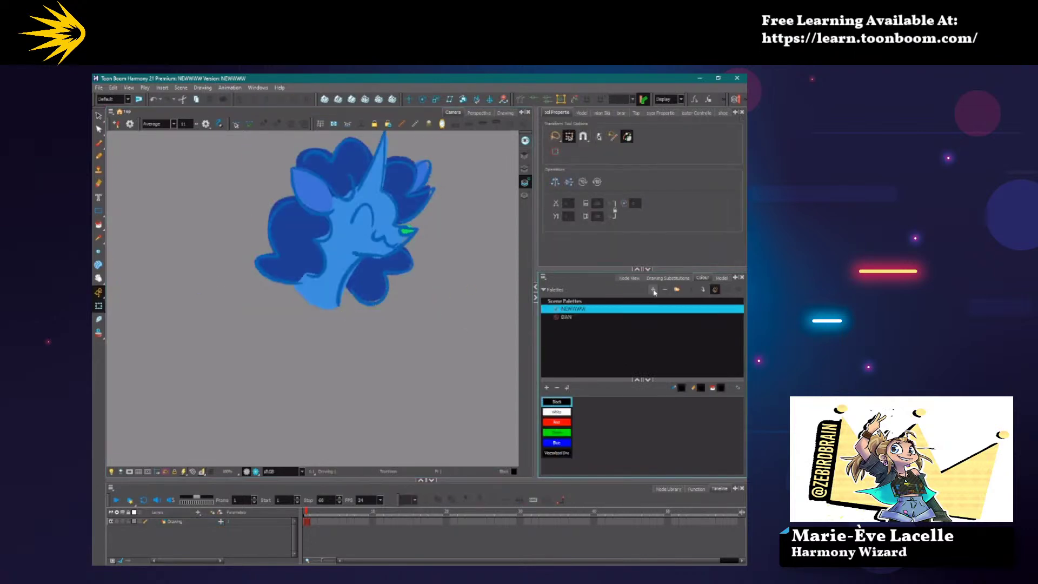
{"action": "left_click", "coordinate": [654, 293]}
{"action": "left_click", "coordinate": [451, 339]}
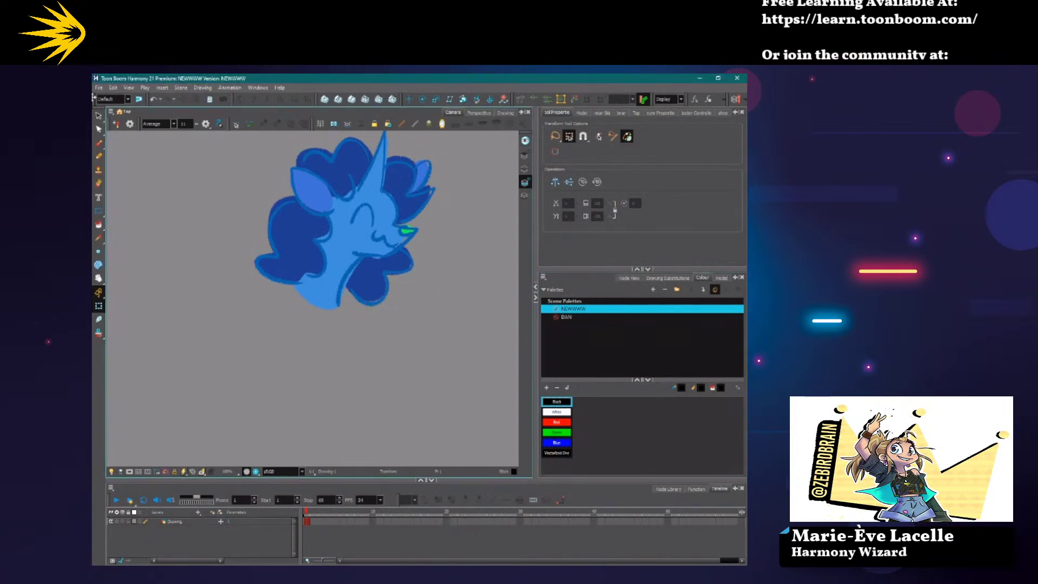
{"action": "left_click", "coordinate": [96, 88]}
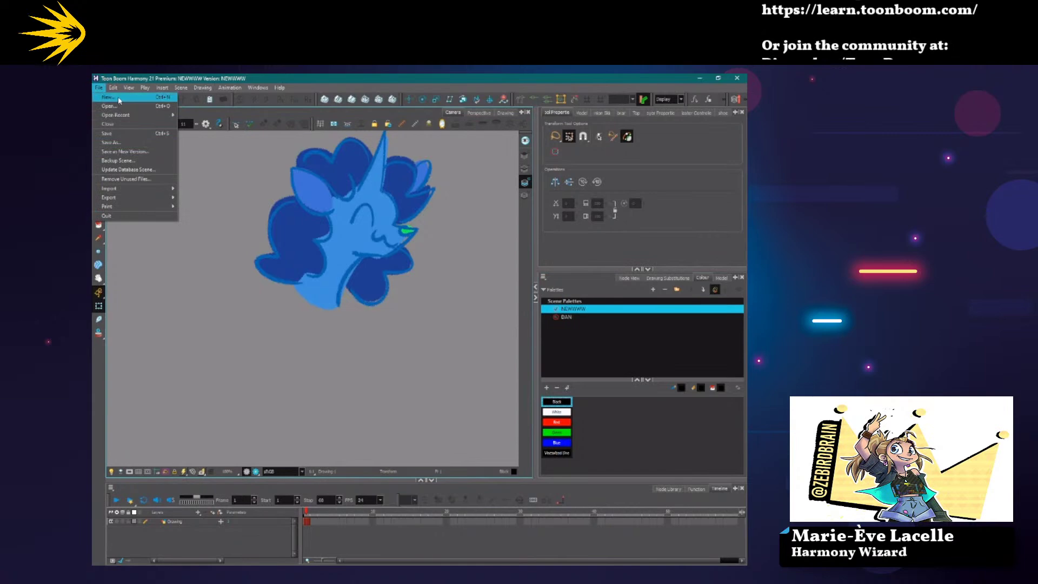
Enable the Advanced Palette Lists option in the advanced preferences.
{"action": "mouse_move", "coordinate": [116, 90]}
{"action": "left_click", "coordinate": [135, 317]}
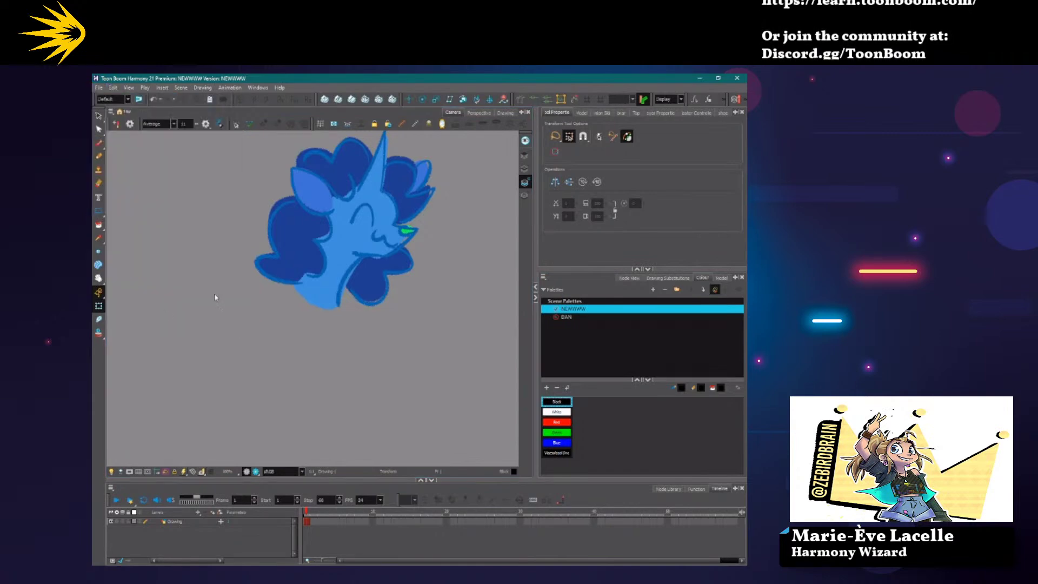
{"action": "left_click", "coordinate": [452, 198]}
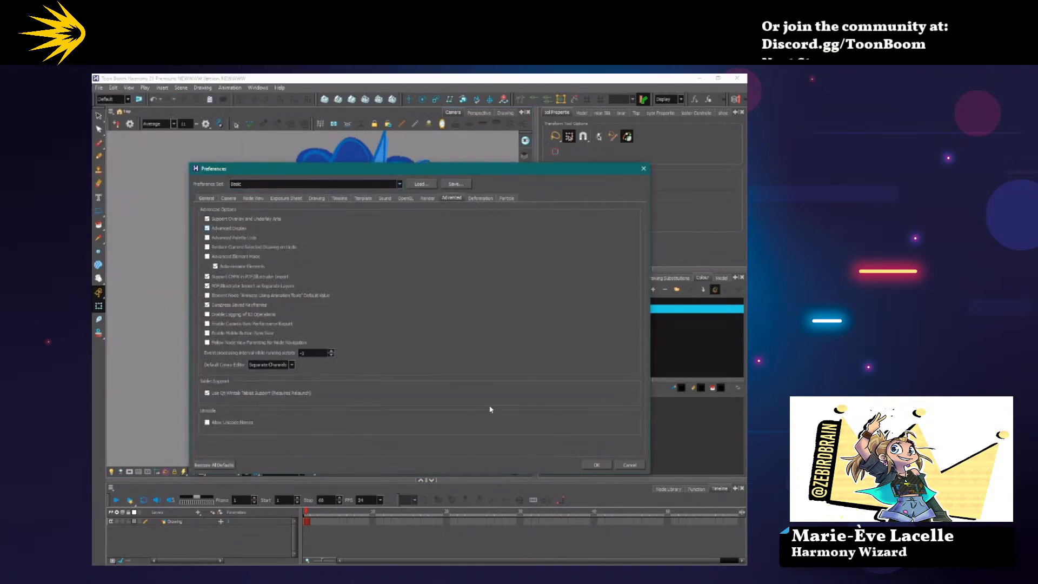
{"action": "left_click", "coordinate": [207, 228]}
{"action": "left_click", "coordinate": [207, 237]}
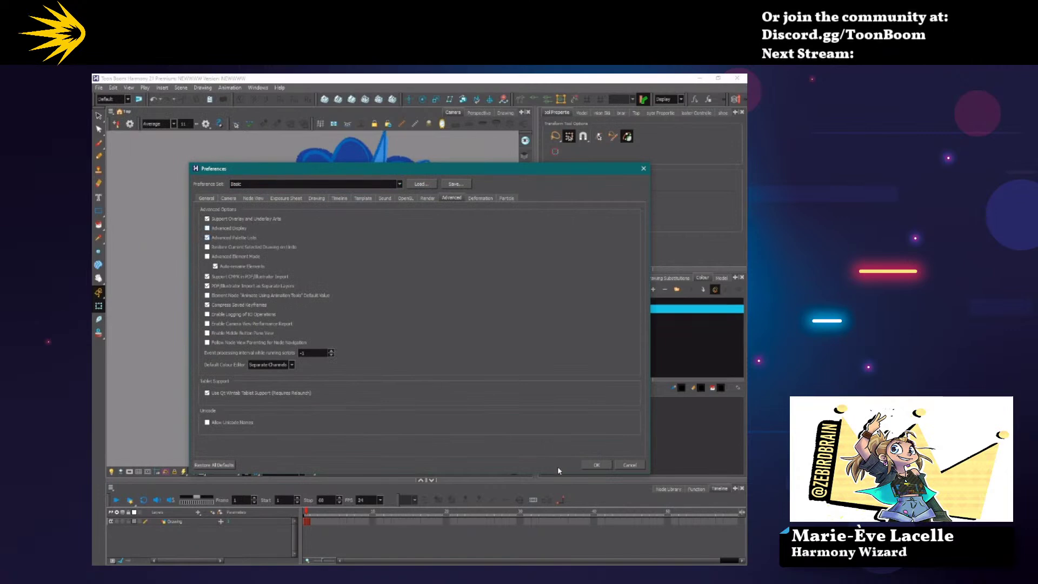
{"action": "left_click", "coordinate": [597, 465]}
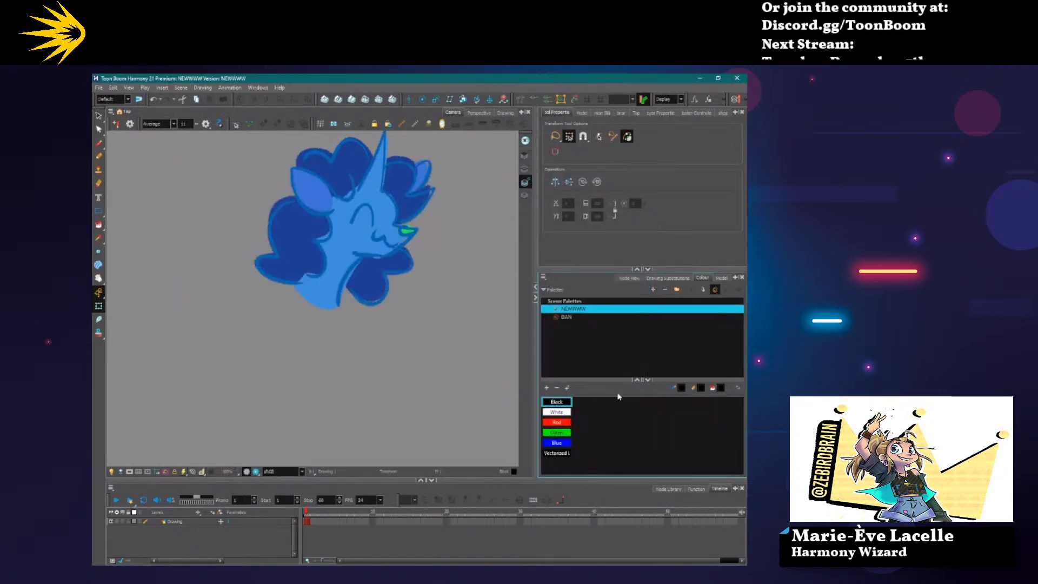
Examine the Environment and Job locations offered for a new palette, and the palette commands, without creating a palette.
{"action": "left_click", "coordinate": [653, 289]}
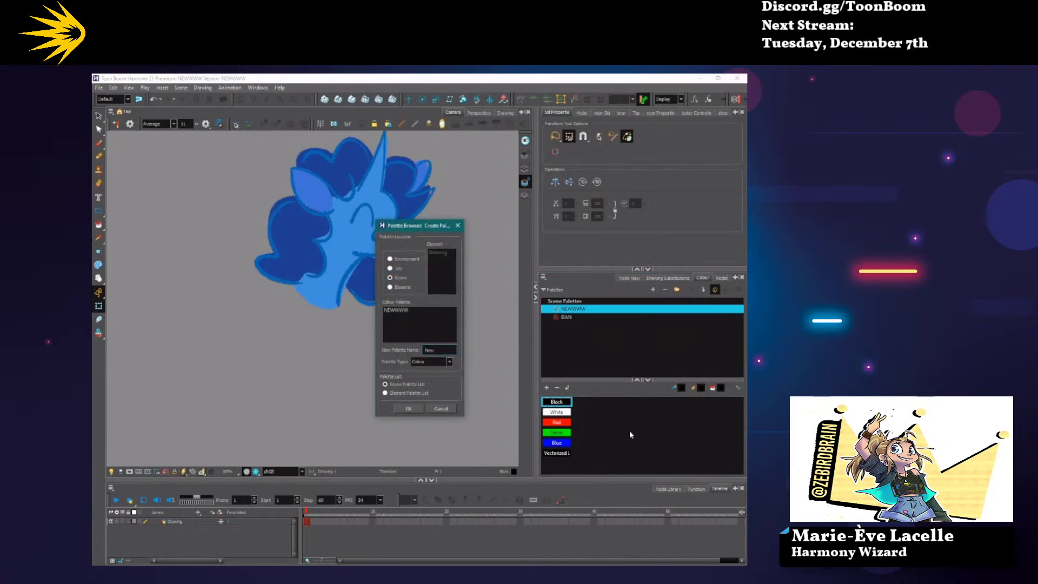
{"action": "left_click", "coordinate": [420, 258]}
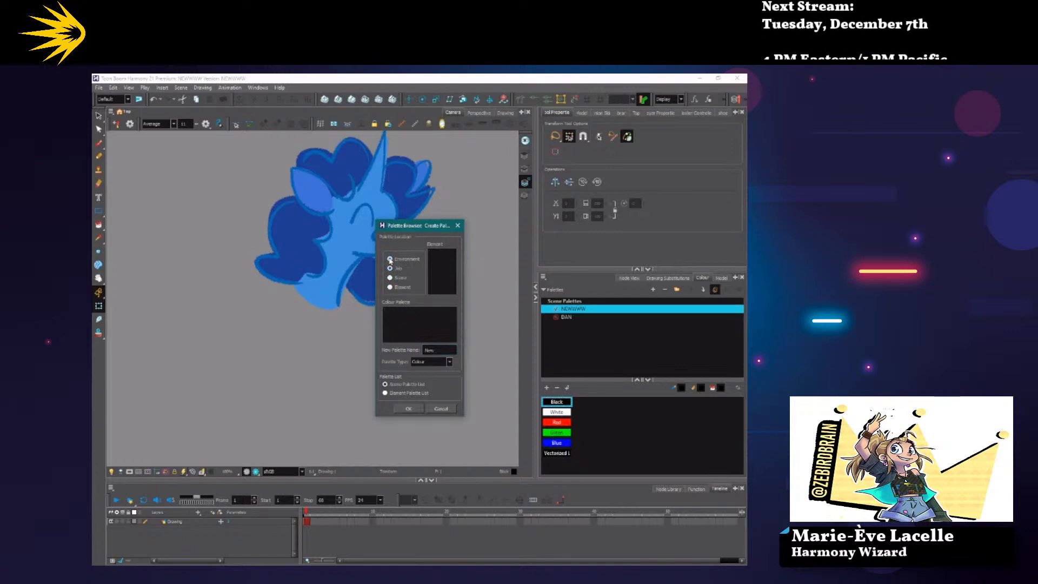
{"action": "left_click", "coordinate": [441, 408]}
{"action": "left_click", "coordinate": [543, 277]}
{"action": "mouse_move", "coordinate": [551, 285]}
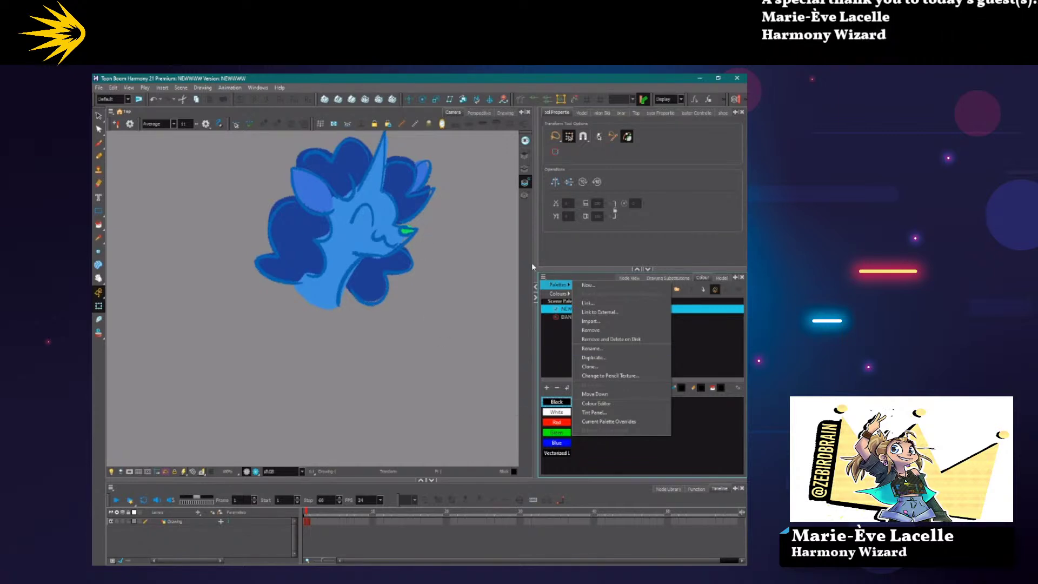
{"action": "left_click", "coordinate": [443, 216]}
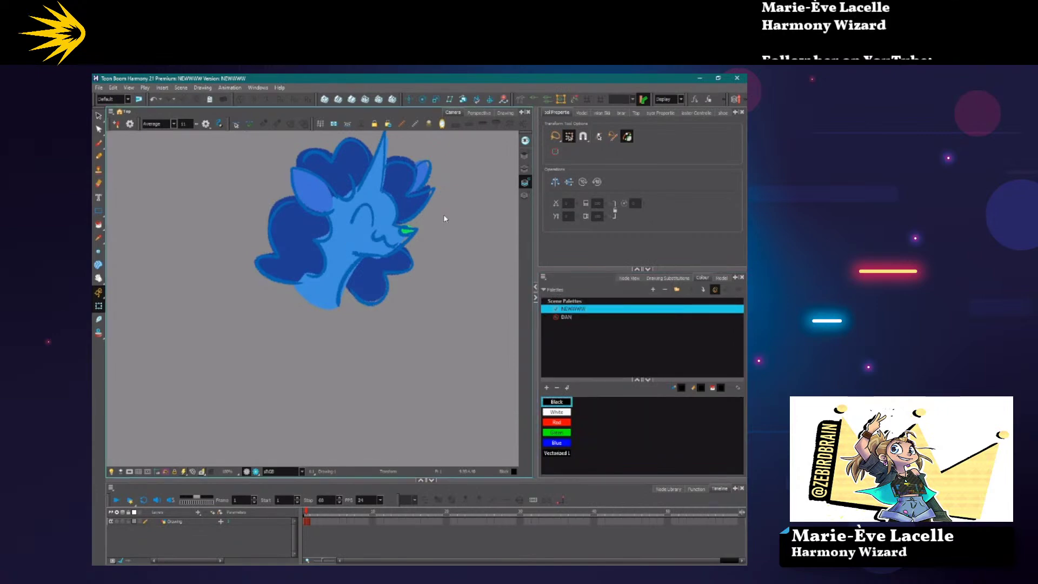
Review the Scene location, name and type settings for a new palette in the NEWWWW scene, leaving it uncreated.
{"action": "left_click", "coordinate": [543, 276]}
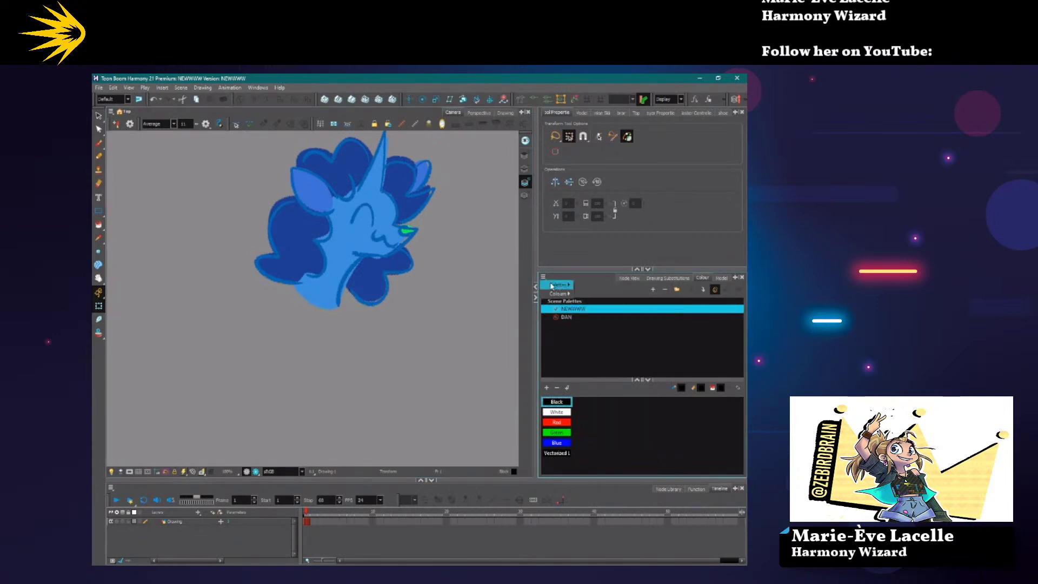
{"action": "left_click", "coordinate": [589, 285]}
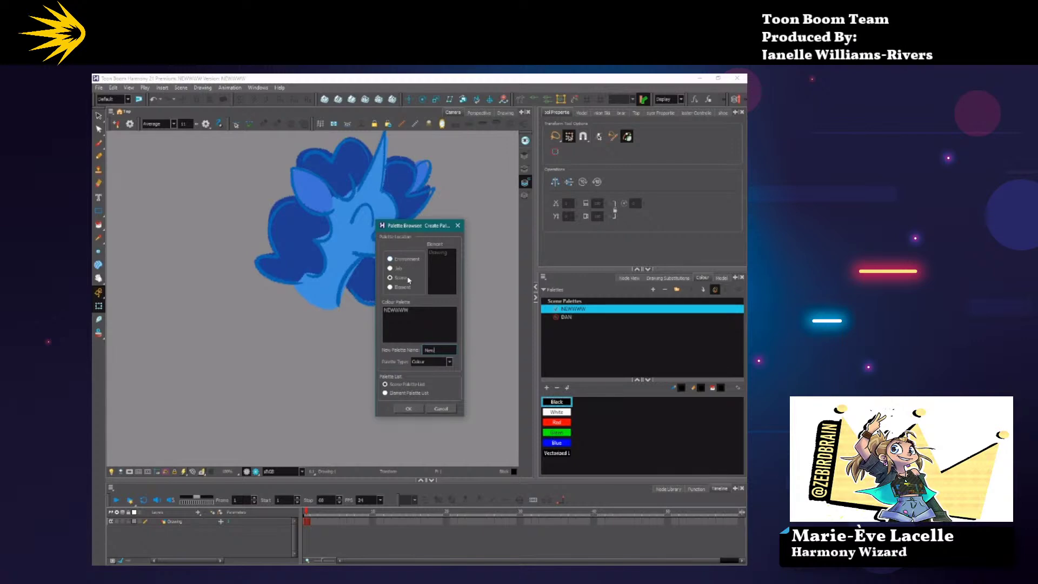
{"action": "left_click", "coordinate": [441, 408]}
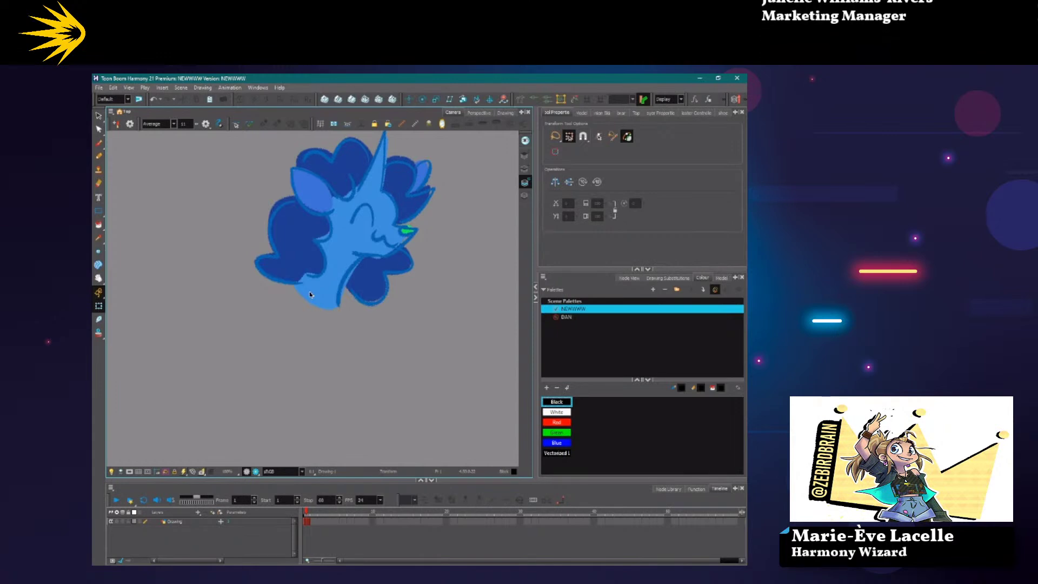
{"action": "left_click", "coordinate": [653, 289]}
{"action": "type", "text": "New"}
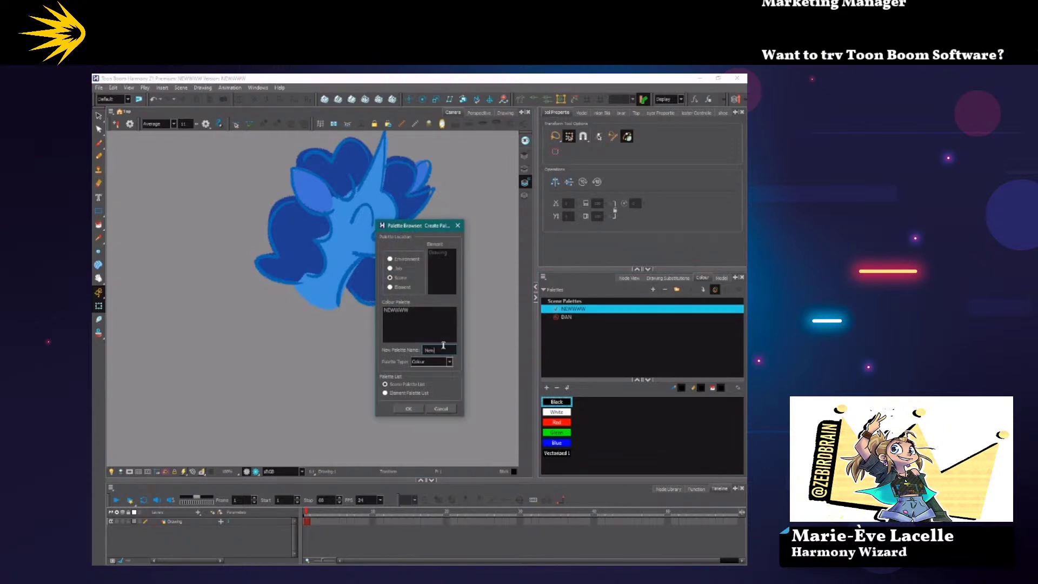
{"action": "left_click", "coordinate": [441, 408]}
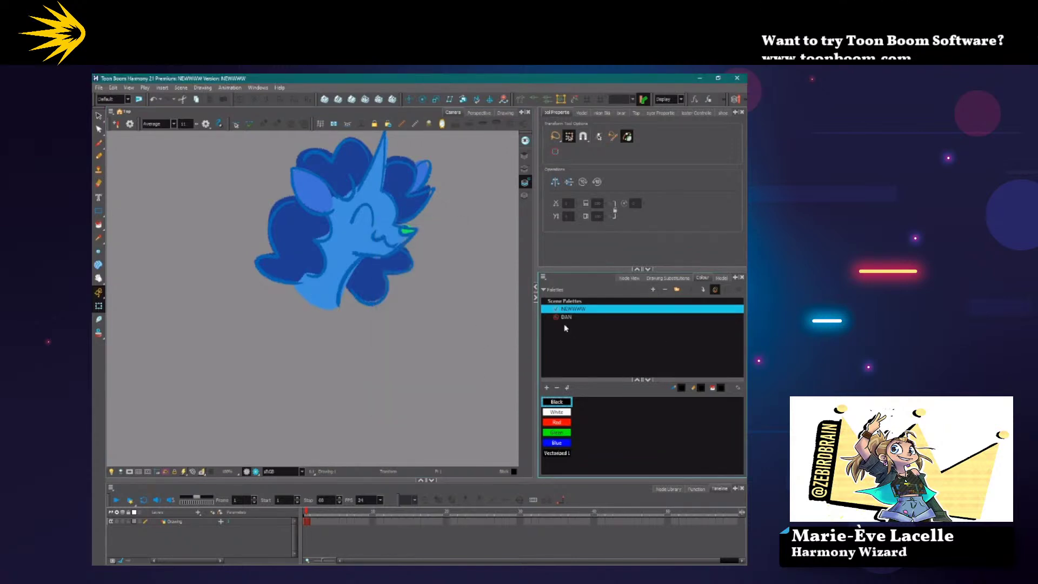
{"action": "left_click", "coordinate": [439, 233]}
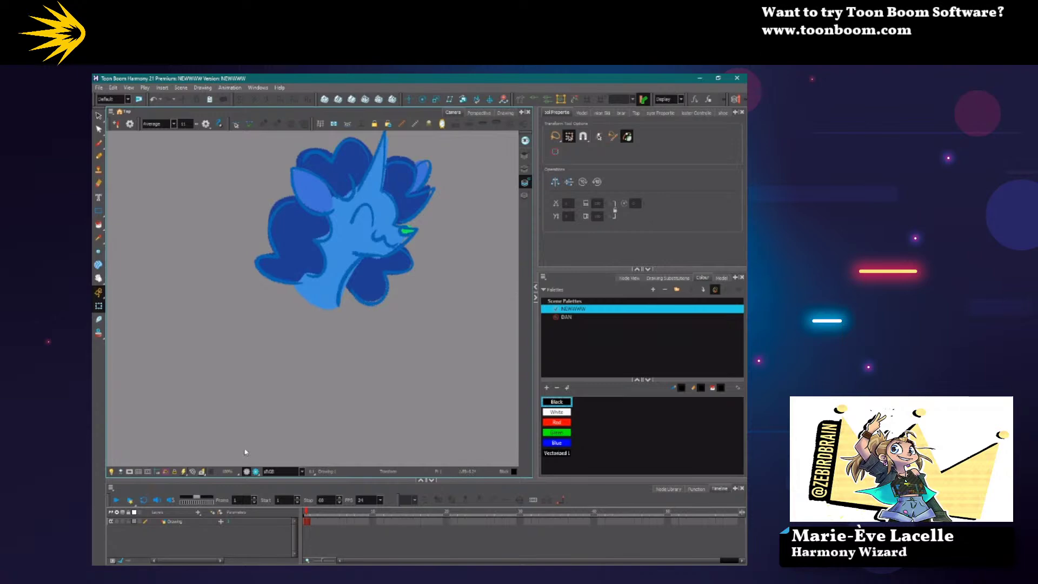
Inspect the environments folder inside the gg_060xmas_050_04b scene folder in File Explorer.
{"action": "left_click", "coordinate": [700, 79]}
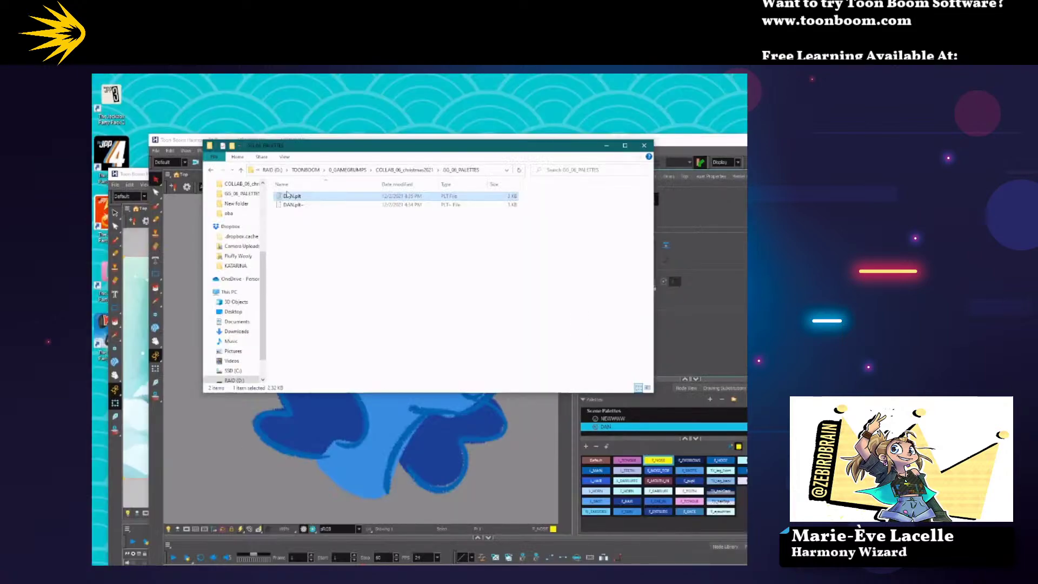
{"action": "left_click", "coordinate": [210, 171]}
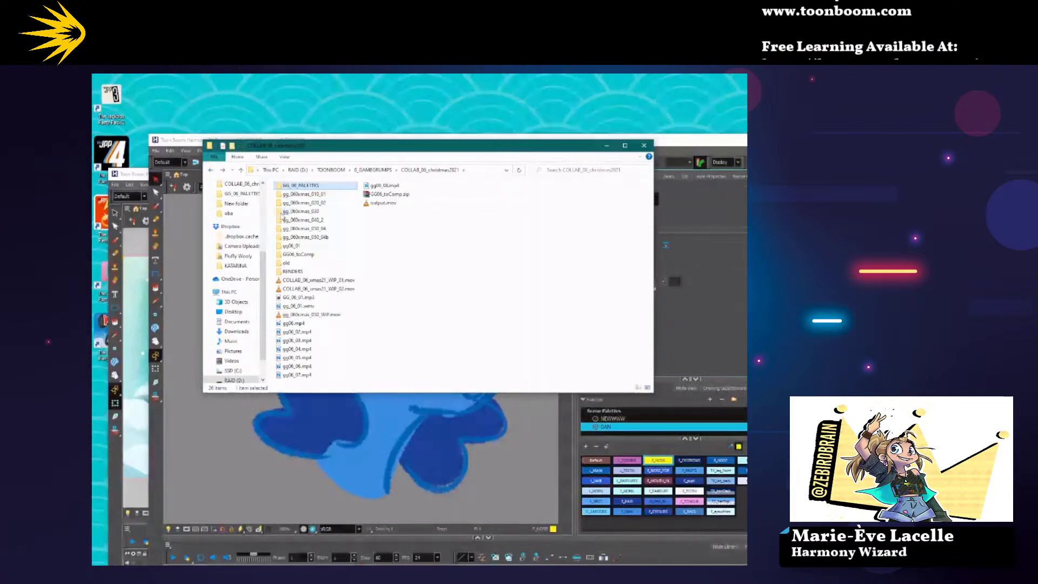
{"action": "double_click", "coordinate": [294, 234]}
{"action": "double_click", "coordinate": [298, 213]}
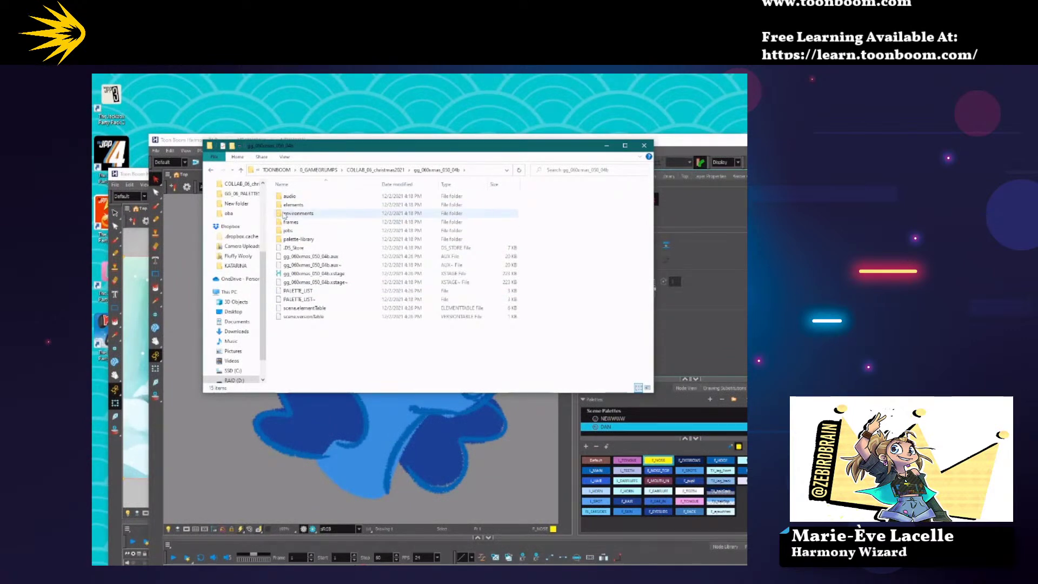
{"action": "left_click_drag", "start_coordinate": [284, 205], "coordinate": [384, 375]}
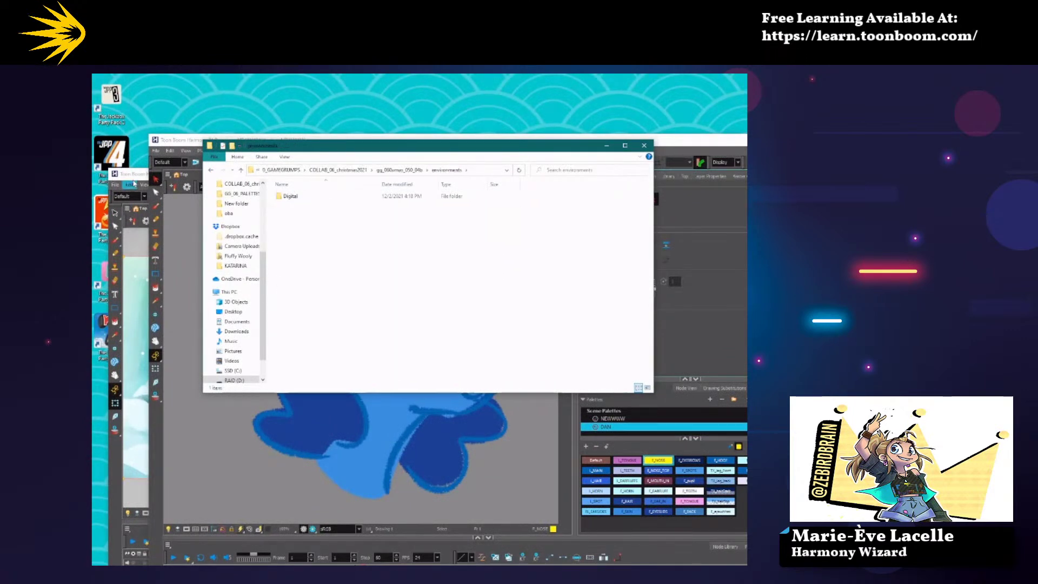
Switch to the gg_060xmas_050_04b scene in Harmony and view the Link to External Palette options without linking a palette.
{"action": "key", "text": "alt+Tab"}
{"action": "left_click", "coordinate": [542, 313]}
{"action": "mouse_move", "coordinate": [557, 321]}
{"action": "left_click", "coordinate": [587, 349]}
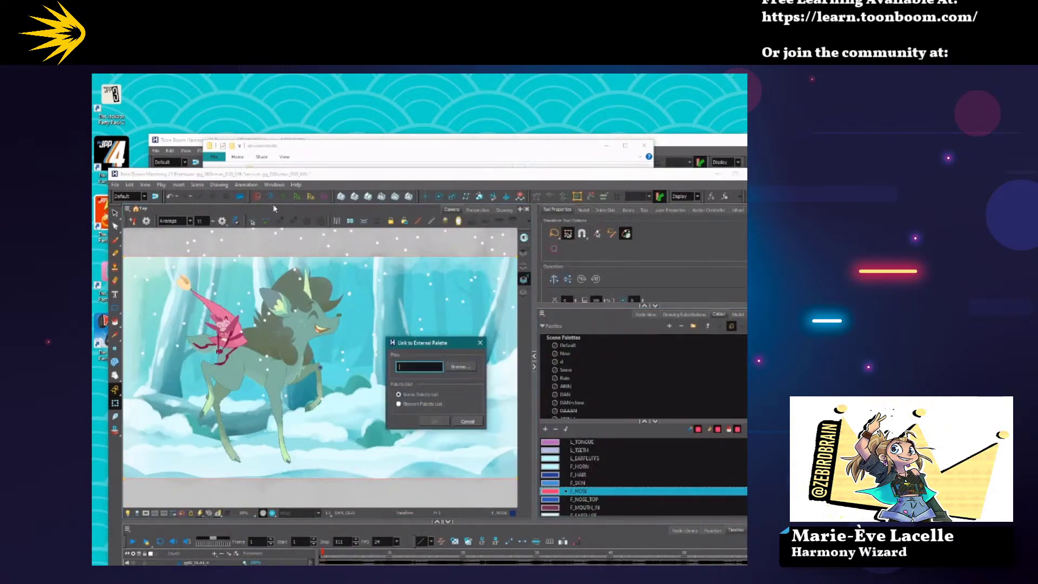
{"action": "left_click", "coordinate": [280, 146]}
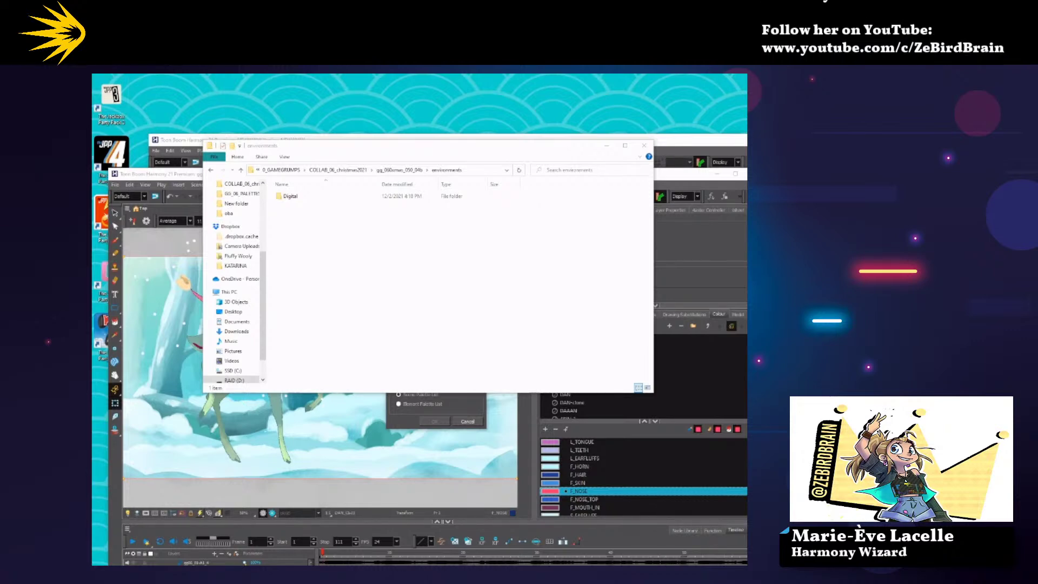
{"action": "left_click", "coordinate": [606, 146]}
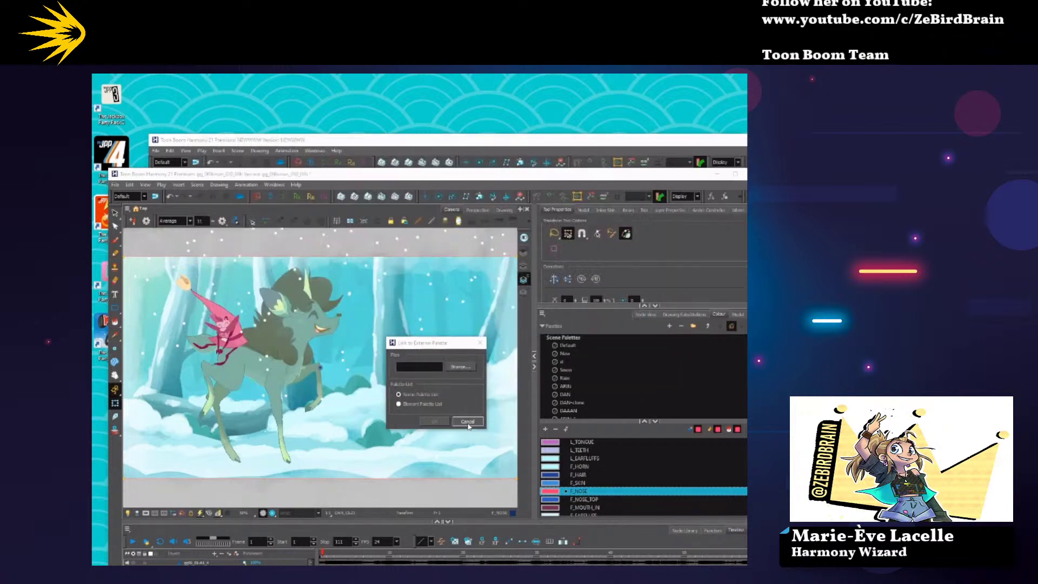
{"action": "double_click", "coordinate": [265, 174]}
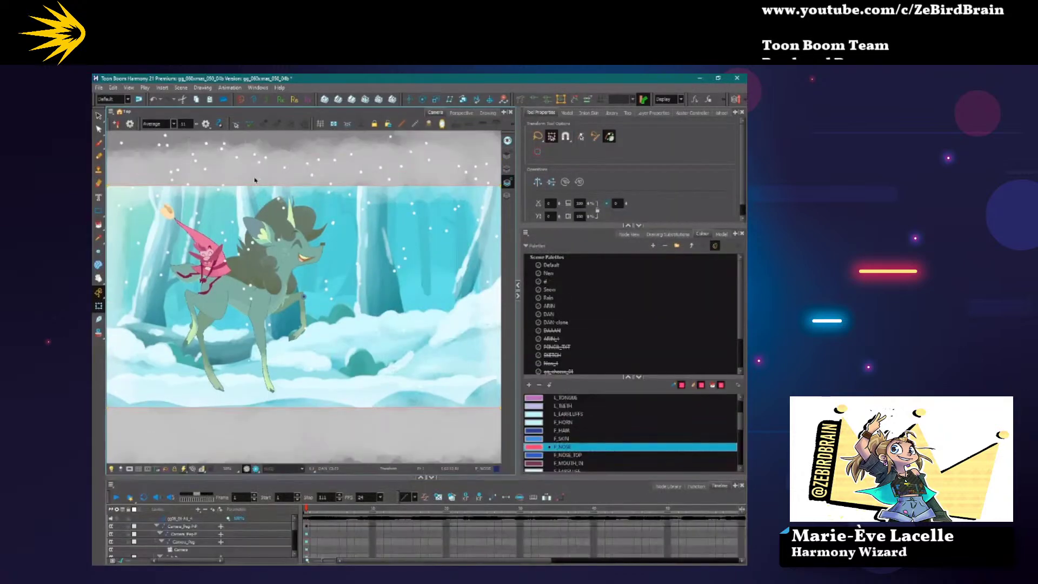
{"action": "left_click", "coordinate": [699, 79]}
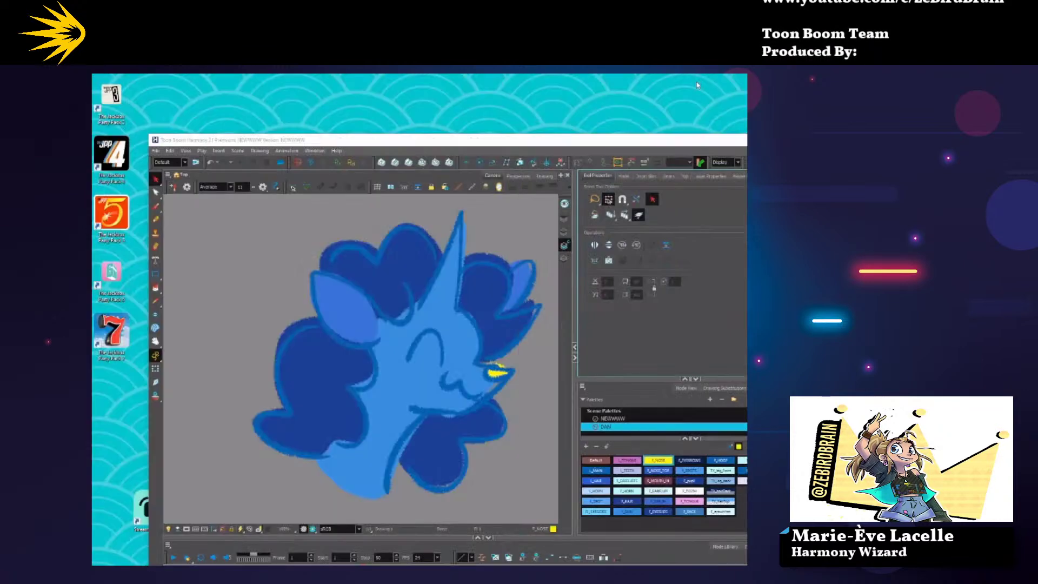
Widen the Camera view in the other open NEWWWW scene and set up Solid Brush 3 with the DAN palette's dark blue eyebrow swatch.
{"action": "double_click", "coordinate": [496, 142]}
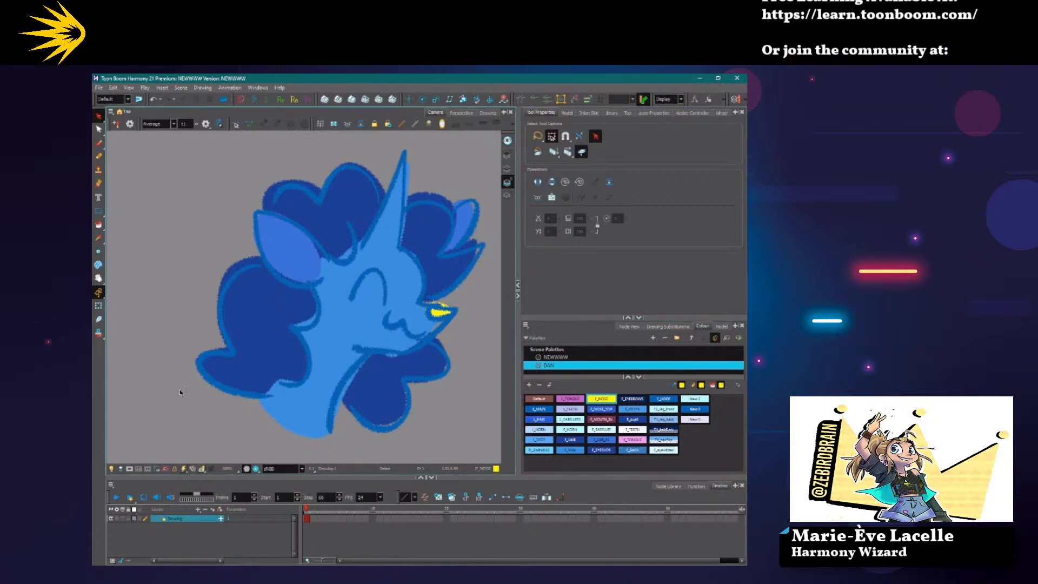
{"action": "mouse_move", "coordinate": [167, 403]}
{"action": "left_mouse_down"}
{"action": "mouse_move", "coordinate": [315, 419]}
{"action": "mouse_move", "coordinate": [447, 392]}
{"action": "left_mouse_up"}
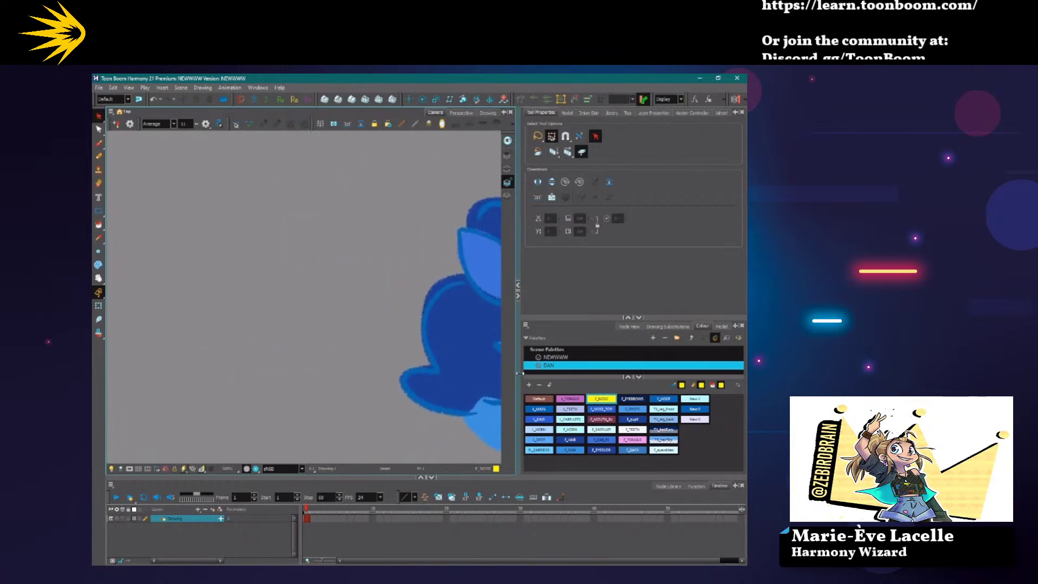
{"action": "left_click_drag", "start_coordinate": [517, 373], "coordinate": [619, 373]}
{"action": "left_click_drag", "start_coordinate": [433, 389], "coordinate": [301, 394]}
{"action": "key", "text": "alt+b"}
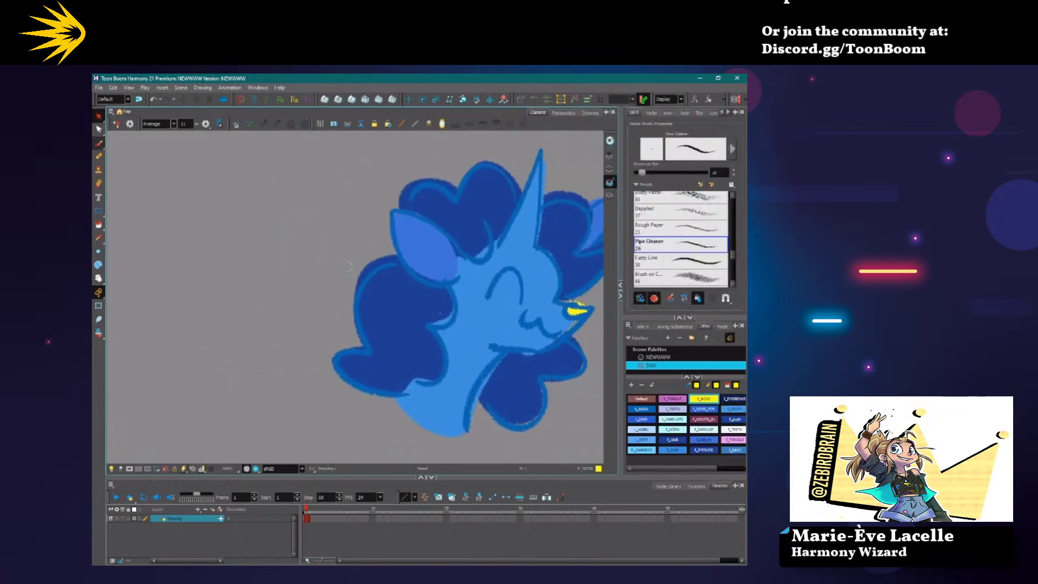
{"action": "left_click", "coordinate": [734, 398]}
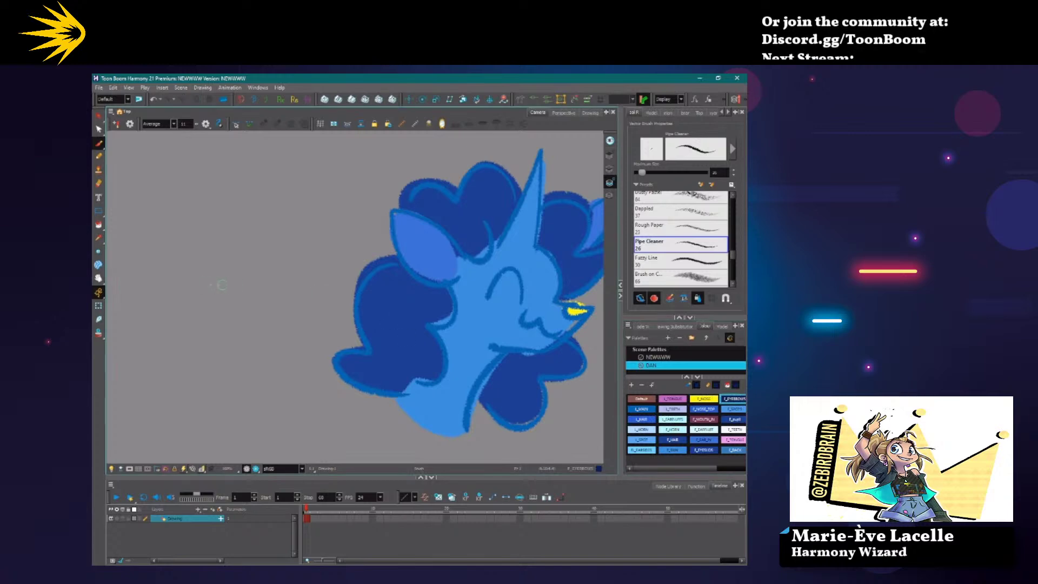
{"action": "scroll", "coordinate": [703, 249], "scroll_direction": "up", "scroll_amount": 5}
{"action": "scroll", "coordinate": [733, 181], "scroll_direction": "up", "scroll_amount": 3}
{"action": "left_click", "coordinate": [692, 232]}
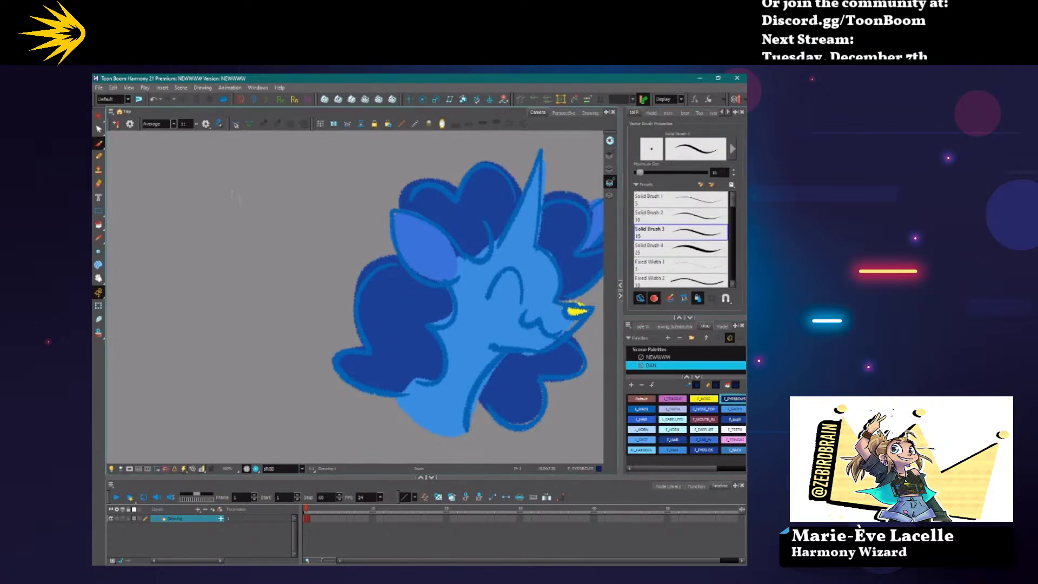
Draw a tall, outlined rectangle beside the character's head, redoing the sides of the first, smaller attempt.
{"action": "mouse_move", "coordinate": [202, 181]}
{"action": "left_mouse_down"}
{"action": "mouse_move", "coordinate": [236, 295]}
{"action": "mouse_move", "coordinate": [292, 310]}
{"action": "left_mouse_up"}
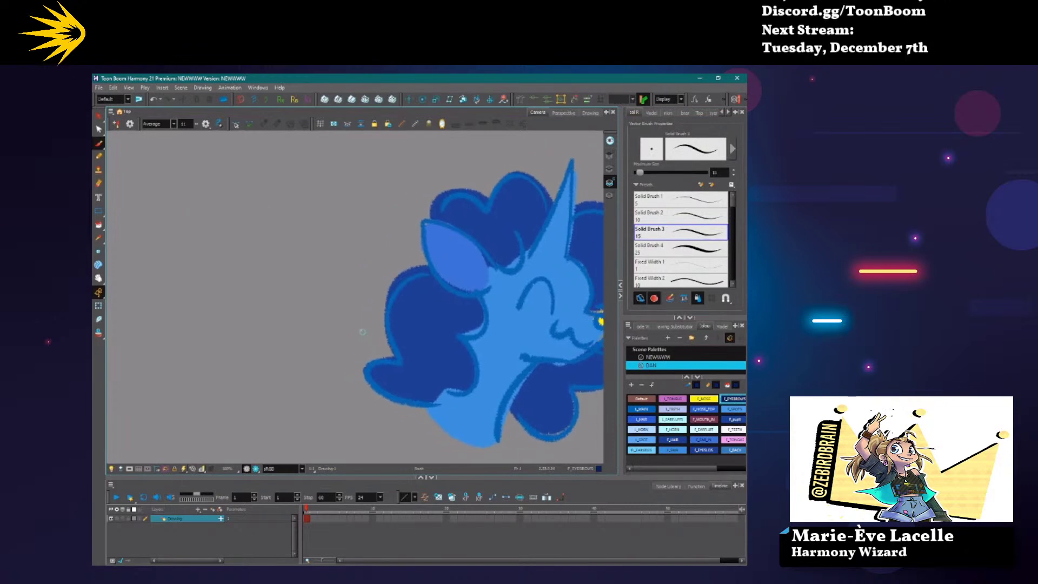
{"action": "scroll", "coordinate": [359, 332], "scroll_direction": "down", "scroll_amount": 2}
{"action": "mouse_move", "coordinate": [197, 340]}
{"action": "left_mouse_down"}
{"action": "mouse_move", "coordinate": [287, 334]}
{"action": "mouse_move", "coordinate": [266, 339]}
{"action": "left_mouse_up"}
{"action": "mouse_move", "coordinate": [323, 198]}
{"action": "left_mouse_down"}
{"action": "mouse_move", "coordinate": [394, 256]}
{"action": "mouse_move", "coordinate": [395, 294]}
{"action": "mouse_move", "coordinate": [310, 290]}
{"action": "mouse_move", "coordinate": [306, 208]}
{"action": "left_mouse_up"}
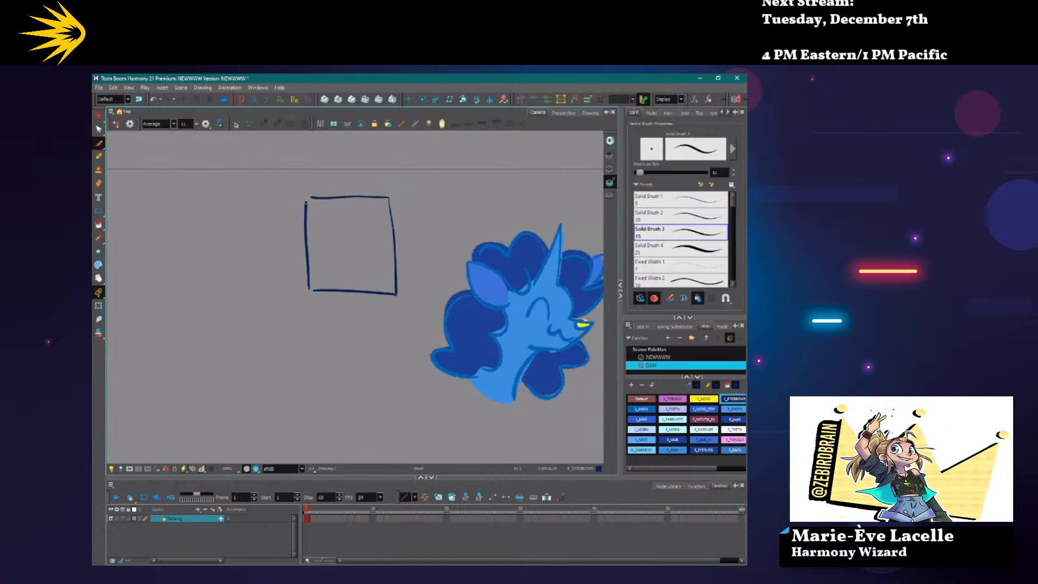
{"action": "key", "text": "ctrl+z"}
{"action": "key", "text": "ctrl+z"}
{"action": "key", "text": "ctrl+z"}
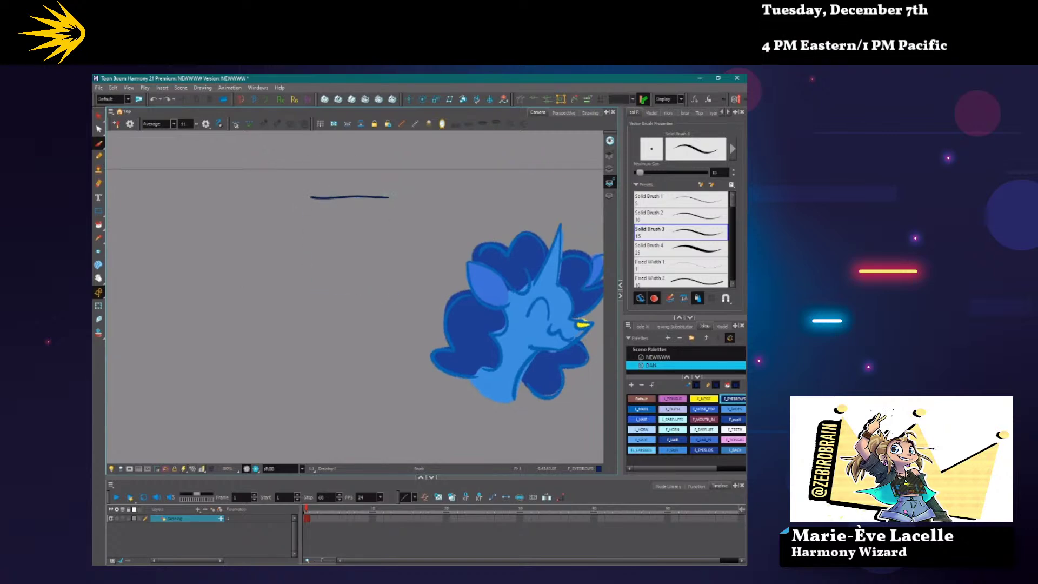
{"action": "mouse_move", "coordinate": [414, 222]}
{"action": "left_mouse_down"}
{"action": "mouse_move", "coordinate": [402, 339]}
{"action": "mouse_move", "coordinate": [307, 290]}
{"action": "mouse_move", "coordinate": [310, 192]}
{"action": "left_mouse_up"}
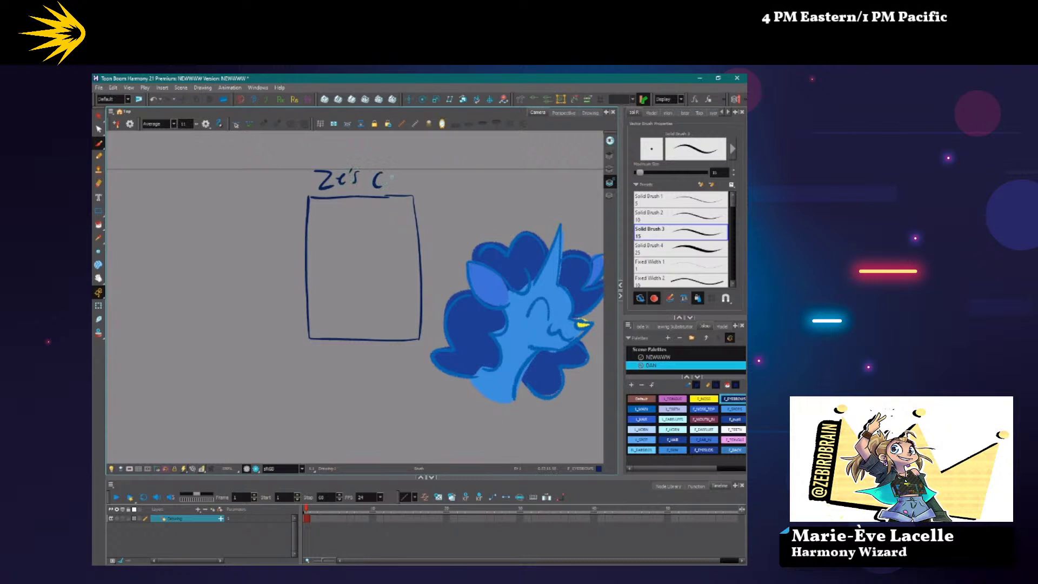
Try hand-lettering a title above the rectangle and undo all of its strokes.
{"action": "key", "text": "ctrl+z"}
{"action": "key", "text": "ctrl+z"}
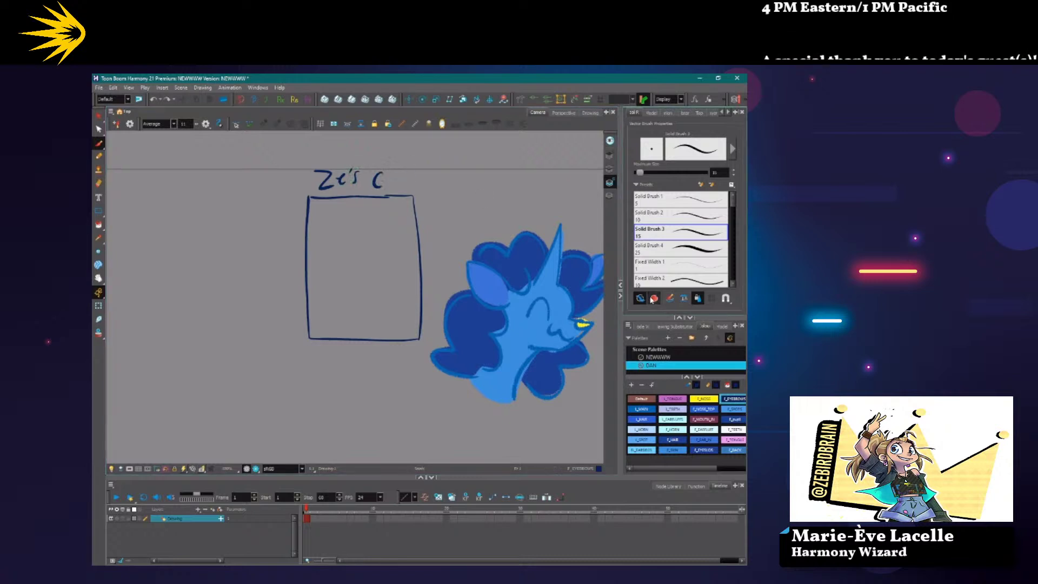
{"action": "mouse_move", "coordinate": [396, 173]}
{"action": "left_mouse_down"}
{"action": "mouse_move", "coordinate": [419, 187]}
{"action": "mouse_move", "coordinate": [439, 174]}
{"action": "left_mouse_up"}
{"action": "left_click_drag", "start_coordinate": [435, 165], "coordinate": [460, 174]}
{"action": "mouse_move", "coordinate": [465, 165]}
{"action": "left_mouse_down"}
{"action": "mouse_move", "coordinate": [466, 176]}
{"action": "mouse_move", "coordinate": [478, 161]}
{"action": "left_mouse_up"}
{"action": "mouse_move", "coordinate": [346, 142]}
{"action": "left_mouse_down"}
{"action": "mouse_move", "coordinate": [341, 159]}
{"action": "mouse_move", "coordinate": [376, 151]}
{"action": "left_mouse_up"}
{"action": "left_click_drag", "start_coordinate": [384, 135], "coordinate": [383, 139]}
{"action": "key", "text": "ctrl+z"}
{"action": "key", "text": "ctrl+z"}
{"action": "key", "text": "ctrl+z"}
{"action": "key", "text": "ctrl+z"}
{"action": "key", "text": "ctrl+z"}
{"action": "key", "text": "ctrl+z"}
{"action": "key", "text": "ctrl+z"}
{"action": "key", "text": "ctrl+z"}
{"action": "key", "text": "ctrl+z"}
{"action": "key", "text": "ctrl+z"}
{"action": "key", "text": "ctrl+z"}
{"action": "key", "text": "ctrl+z"}
{"action": "key", "text": "ctrl+z"}
{"action": "key", "text": "ctrl+z"}
{"action": "key", "text": "ctrl+z"}
{"action": "key", "text": "ctrl+z"}
{"action": "key", "text": "ctrl+z"}
{"action": "key", "text": "ctrl+z"}
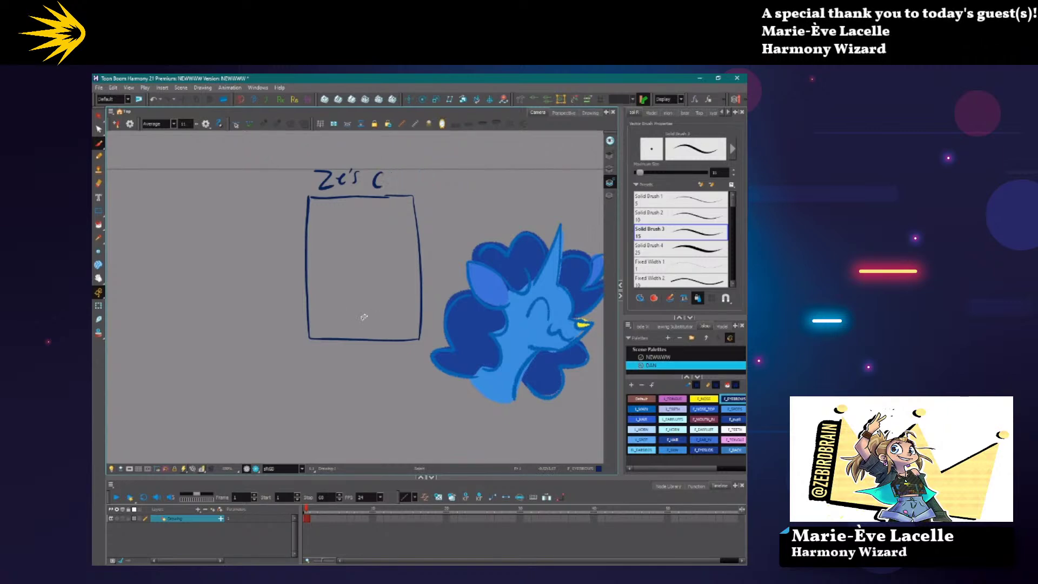
{"action": "left_click_drag", "start_coordinate": [365, 314], "coordinate": [444, 182]}
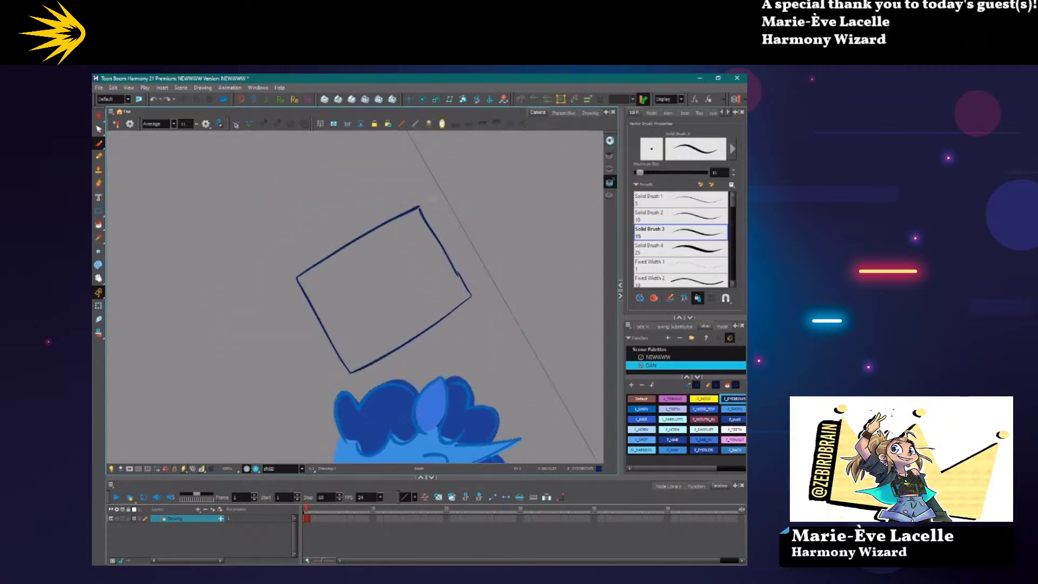
Hand-letter the title "Ze's computer" with "(me!)" beneath it above the outlined rectangle, redoing misdrawn strokes.
{"action": "scroll", "coordinate": [444, 182], "scroll_direction": "up", "scroll_amount": 5}
{"action": "left_click_drag", "start_coordinate": [397, 249], "coordinate": [329, 229]}
{"action": "mouse_move", "coordinate": [365, 161]}
{"action": "left_mouse_down"}
{"action": "mouse_move", "coordinate": [390, 190]}
{"action": "mouse_move", "coordinate": [362, 224]}
{"action": "mouse_move", "coordinate": [384, 242]}
{"action": "mouse_move", "coordinate": [382, 203]}
{"action": "mouse_move", "coordinate": [401, 253]}
{"action": "mouse_move", "coordinate": [453, 322]}
{"action": "left_mouse_up"}
{"action": "mouse_move", "coordinate": [441, 332]}
{"action": "left_mouse_down"}
{"action": "mouse_move", "coordinate": [471, 307]}
{"action": "mouse_move", "coordinate": [454, 352]}
{"action": "left_mouse_up"}
{"action": "key", "text": "ctrl+z"}
{"action": "key", "text": "ctrl+z"}
{"action": "left_click_drag", "start_coordinate": [416, 273], "coordinate": [437, 326]}
{"action": "mouse_move", "coordinate": [461, 331]}
{"action": "left_mouse_down"}
{"action": "mouse_move", "coordinate": [423, 354]}
{"action": "mouse_move", "coordinate": [445, 347]}
{"action": "left_mouse_up"}
{"action": "left_click_drag", "start_coordinate": [434, 372], "coordinate": [395, 312]}
{"action": "mouse_move", "coordinate": [444, 286]}
{"action": "left_mouse_down"}
{"action": "mouse_move", "coordinate": [426, 302]}
{"action": "mouse_move", "coordinate": [445, 340]}
{"action": "left_mouse_up"}
{"action": "left_click_drag", "start_coordinate": [445, 318], "coordinate": [458, 330]}
{"action": "mouse_move", "coordinate": [460, 373]}
{"action": "left_mouse_down"}
{"action": "mouse_move", "coordinate": [466, 386]}
{"action": "mouse_move", "coordinate": [508, 376]}
{"action": "left_mouse_up"}
{"action": "mouse_move", "coordinate": [376, 328]}
{"action": "left_mouse_down"}
{"action": "mouse_move", "coordinate": [384, 338]}
{"action": "mouse_move", "coordinate": [415, 326]}
{"action": "mouse_move", "coordinate": [366, 271]}
{"action": "mouse_move", "coordinate": [394, 318]}
{"action": "mouse_move", "coordinate": [403, 422]}
{"action": "mouse_move", "coordinate": [354, 335]}
{"action": "mouse_move", "coordinate": [390, 315]}
{"action": "left_mouse_up"}
{"action": "mouse_move", "coordinate": [313, 165]}
{"action": "left_mouse_down"}
{"action": "mouse_move", "coordinate": [280, 209]}
{"action": "mouse_move", "coordinate": [323, 238]}
{"action": "mouse_move", "coordinate": [361, 303]}
{"action": "mouse_move", "coordinate": [348, 215]}
{"action": "mouse_move", "coordinate": [414, 371]}
{"action": "mouse_move", "coordinate": [373, 324]}
{"action": "mouse_move", "coordinate": [468, 303]}
{"action": "left_mouse_up"}
{"action": "scroll", "coordinate": [413, 372], "scroll_direction": "down", "scroll_amount": 5}
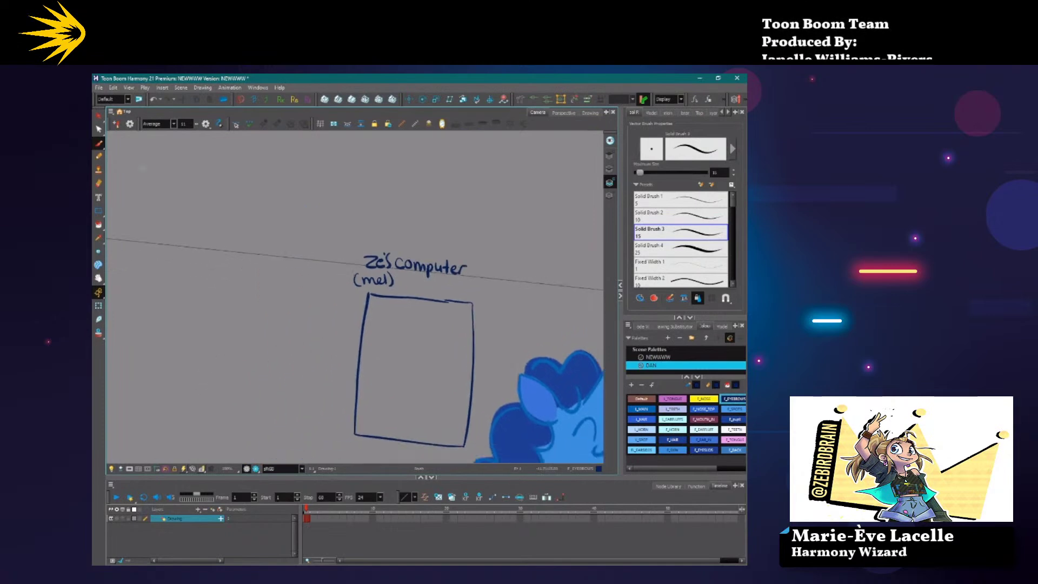
Select the whole titled rectangle drawing and move it well away from the character to free space between them.
{"action": "left_click", "coordinate": [100, 116]}
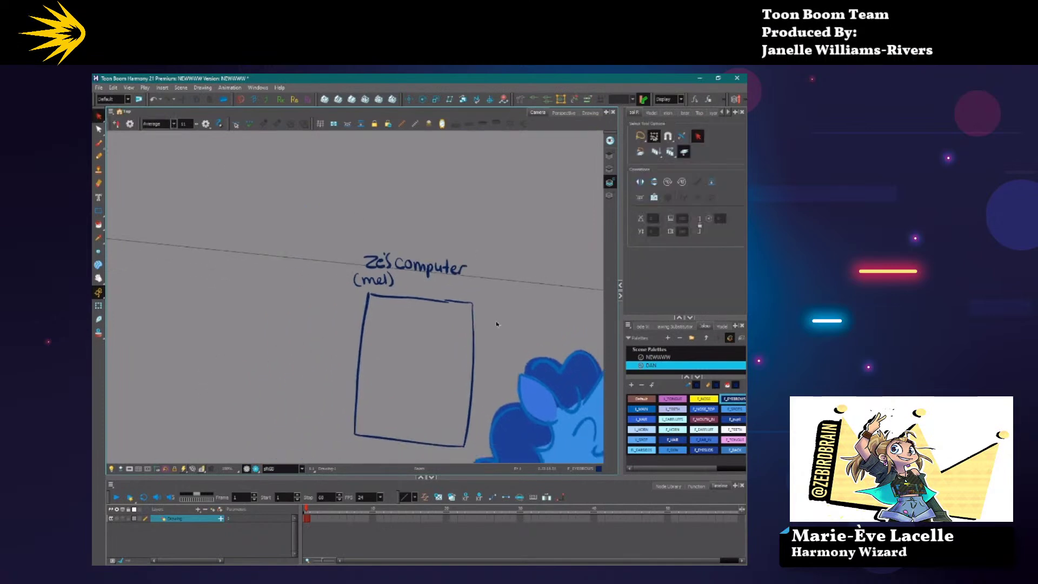
{"action": "key", "text": "ctrl+a"}
{"action": "left_click_drag", "start_coordinate": [365, 285], "coordinate": [157, 289]}
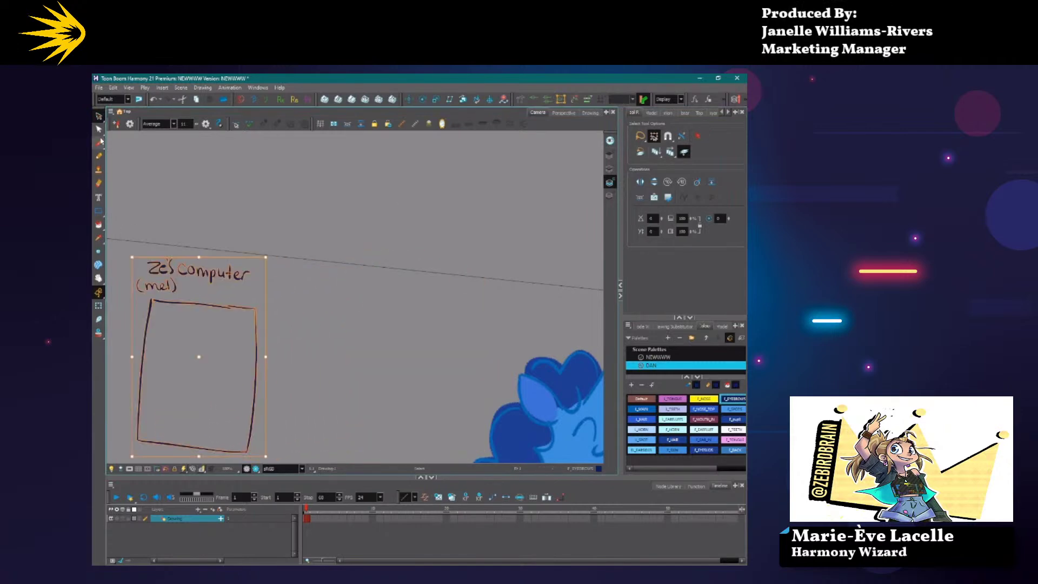
{"action": "key", "text": "alt+b"}
{"action": "mouse_move", "coordinate": [327, 316]}
{"action": "left_mouse_down"}
{"action": "mouse_move", "coordinate": [283, 255]}
{"action": "mouse_move", "coordinate": [382, 259]}
{"action": "mouse_move", "coordinate": [424, 400]}
{"action": "mouse_move", "coordinate": [254, 392]}
{"action": "mouse_move", "coordinate": [284, 244]}
{"action": "left_mouse_up"}
{"action": "scroll", "coordinate": [302, 223], "scroll_direction": "up", "scroll_amount": 2}
{"action": "mouse_move", "coordinate": [220, 343]}
{"action": "left_mouse_down"}
{"action": "mouse_move", "coordinate": [191, 275]}
{"action": "mouse_move", "coordinate": [307, 207]}
{"action": "mouse_move", "coordinate": [324, 222]}
{"action": "mouse_move", "coordinate": [304, 252]}
{"action": "mouse_move", "coordinate": [297, 222]}
{"action": "mouse_move", "coordinate": [316, 201]}
{"action": "mouse_move", "coordinate": [359, 238]}
{"action": "mouse_move", "coordinate": [396, 245]}
{"action": "mouse_move", "coordinate": [413, 304]}
{"action": "left_mouse_up"}
{"action": "left_click_drag", "start_coordinate": [430, 247], "coordinate": [410, 279]}
{"action": "mouse_move", "coordinate": [444, 319]}
{"action": "left_mouse_down"}
{"action": "mouse_move", "coordinate": [460, 323]}
{"action": "mouse_move", "coordinate": [489, 384]}
{"action": "left_mouse_up"}
{"action": "mouse_move", "coordinate": [470, 397]}
{"action": "left_mouse_down"}
{"action": "mouse_move", "coordinate": [441, 307]}
{"action": "mouse_move", "coordinate": [463, 295]}
{"action": "mouse_move", "coordinate": [483, 353]}
{"action": "mouse_move", "coordinate": [515, 364]}
{"action": "left_mouse_up"}
{"action": "left_click_drag", "start_coordinate": [229, 217], "coordinate": [233, 384]}
{"action": "key", "text": "1"}
{"action": "key", "text": "1"}
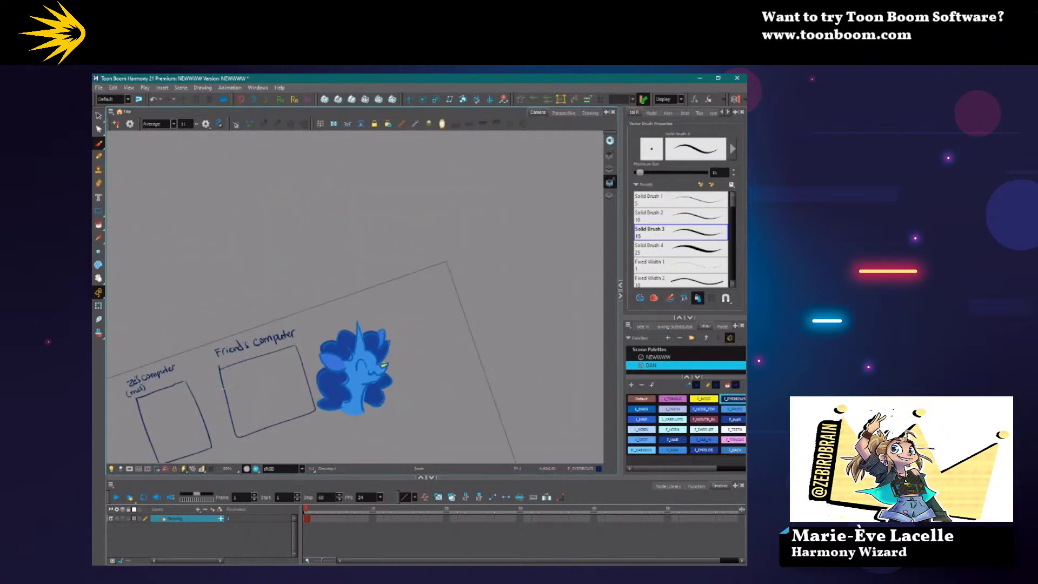
Straighten the canvas and draw a small box labelled "main" in lighter blue near the top inside Ze's computer.
{"action": "left_click_drag", "start_coordinate": [120, 404], "coordinate": [282, 367]}
{"action": "key", "text": "shift+x"}
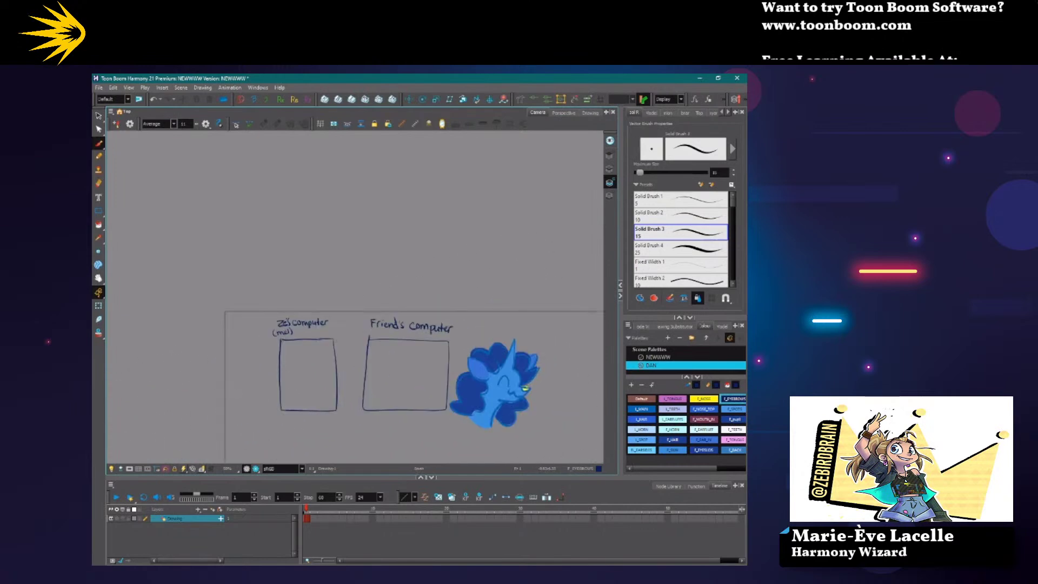
{"action": "scroll", "coordinate": [360, 403], "scroll_direction": "up", "scroll_amount": 2}
{"action": "left_click_drag", "start_coordinate": [303, 432], "coordinate": [239, 418]}
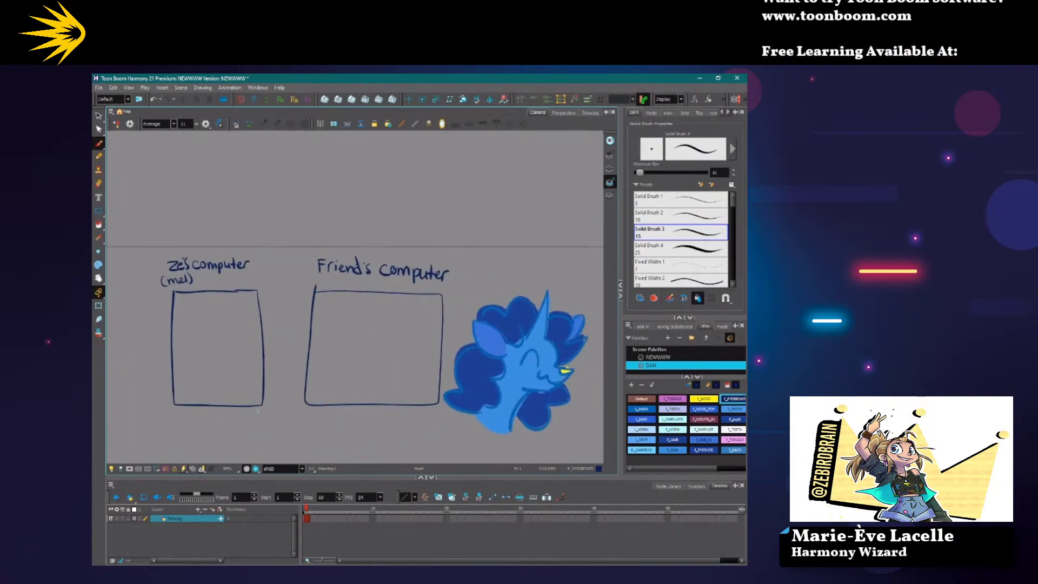
{"action": "scroll", "coordinate": [263, 414], "scroll_direction": "up", "scroll_amount": 1}
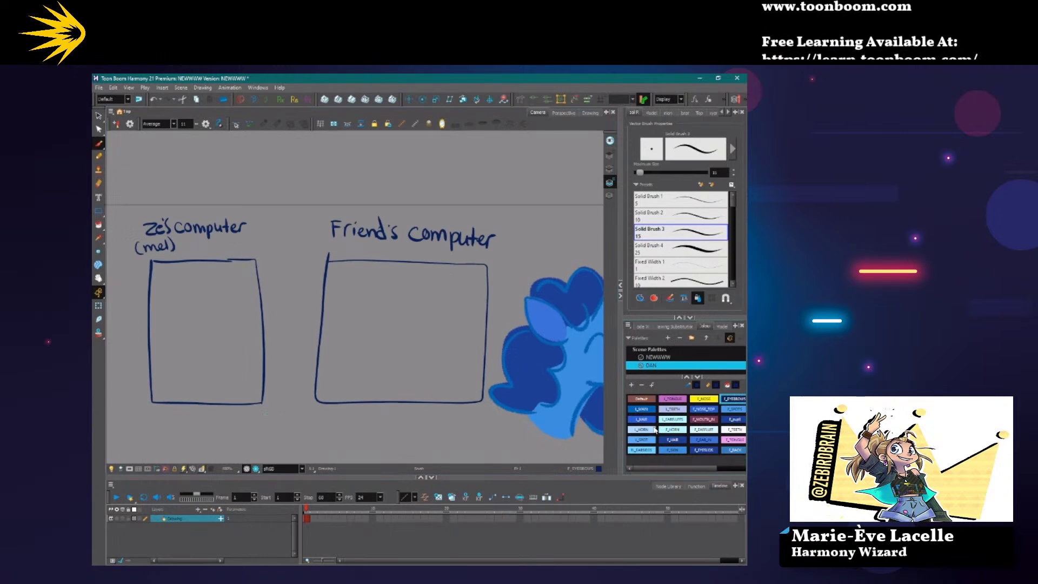
{"action": "left_click", "coordinate": [642, 411]}
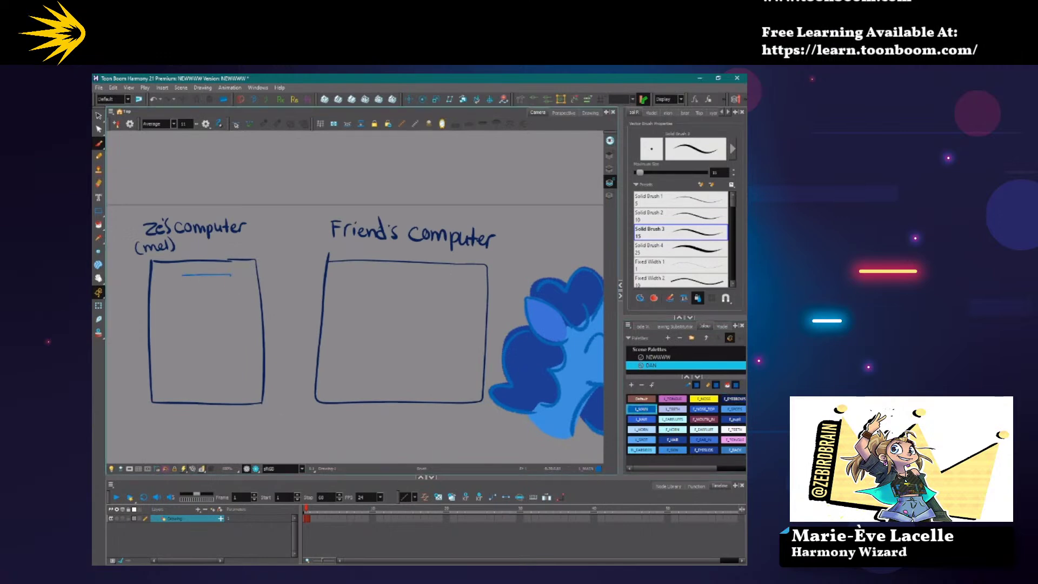
{"action": "left_click_drag", "start_coordinate": [194, 305], "coordinate": [183, 277]}
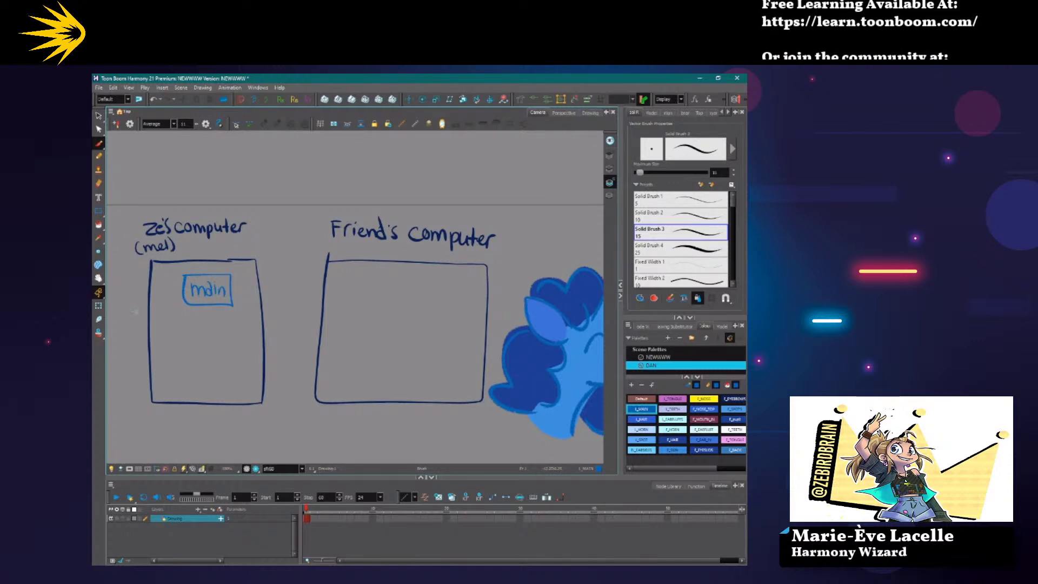
Draw six small boxes numbered 1 to 6 in two rows beneath the main box.
{"action": "left_click_drag", "start_coordinate": [174, 350], "coordinate": [158, 322]}
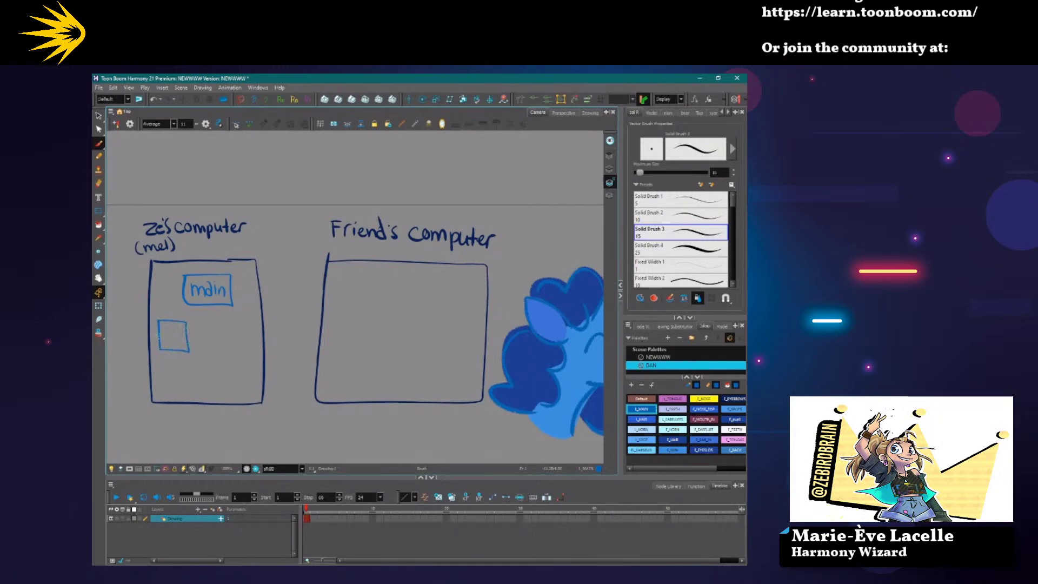
{"action": "left_click_drag", "start_coordinate": [189, 381], "coordinate": [157, 364]}
{"action": "mouse_move", "coordinate": [219, 323]}
{"action": "left_mouse_down"}
{"action": "mouse_move", "coordinate": [208, 353]}
{"action": "mouse_move", "coordinate": [194, 325]}
{"action": "left_mouse_up"}
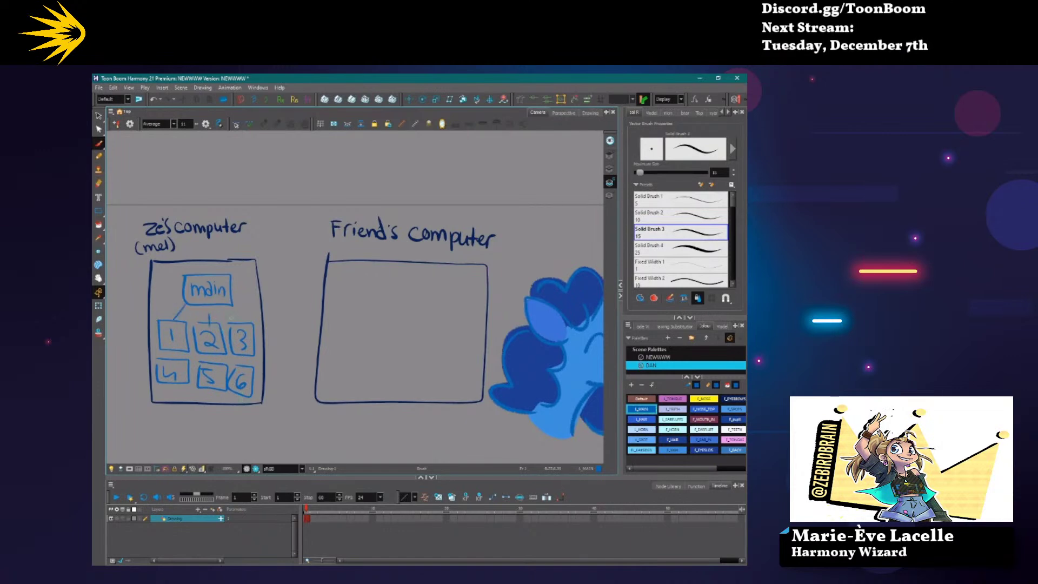
{"action": "left_click_drag", "start_coordinate": [193, 305], "coordinate": [172, 344]}
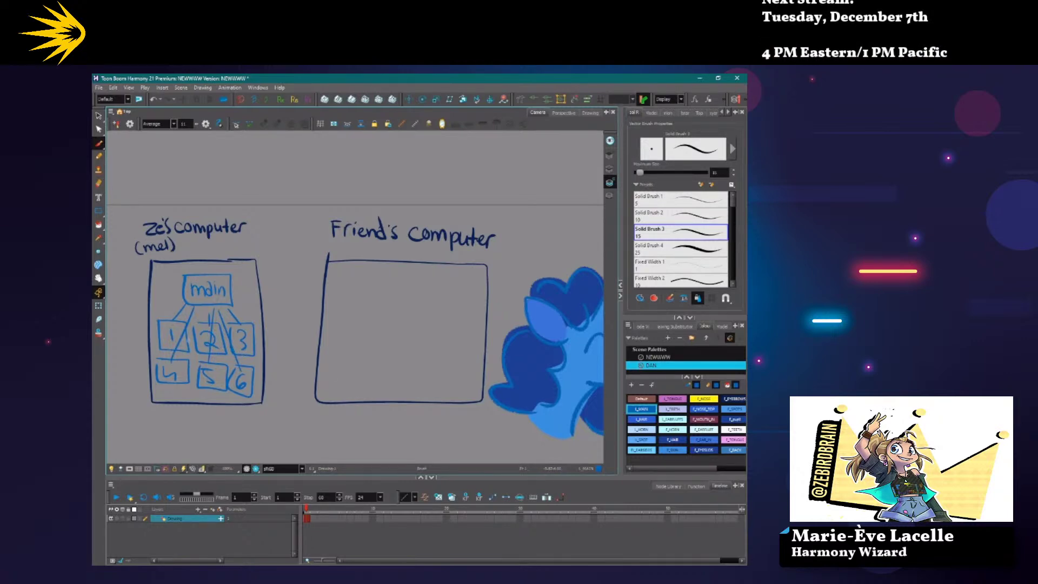
{"action": "left_click_drag", "start_coordinate": [207, 324], "coordinate": [334, 332]}
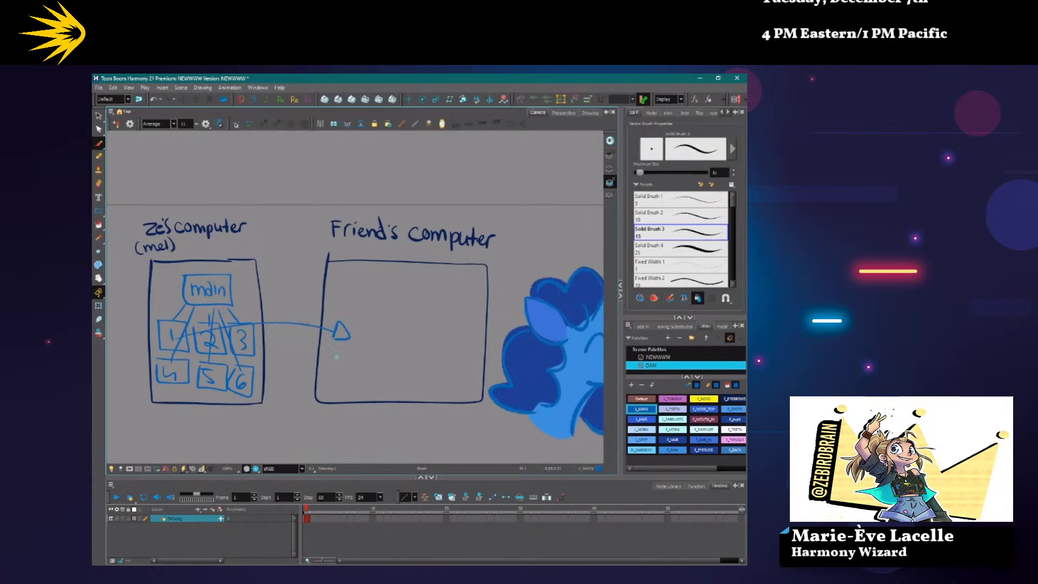
{"action": "left_click_drag", "start_coordinate": [367, 332], "coordinate": [367, 344]}
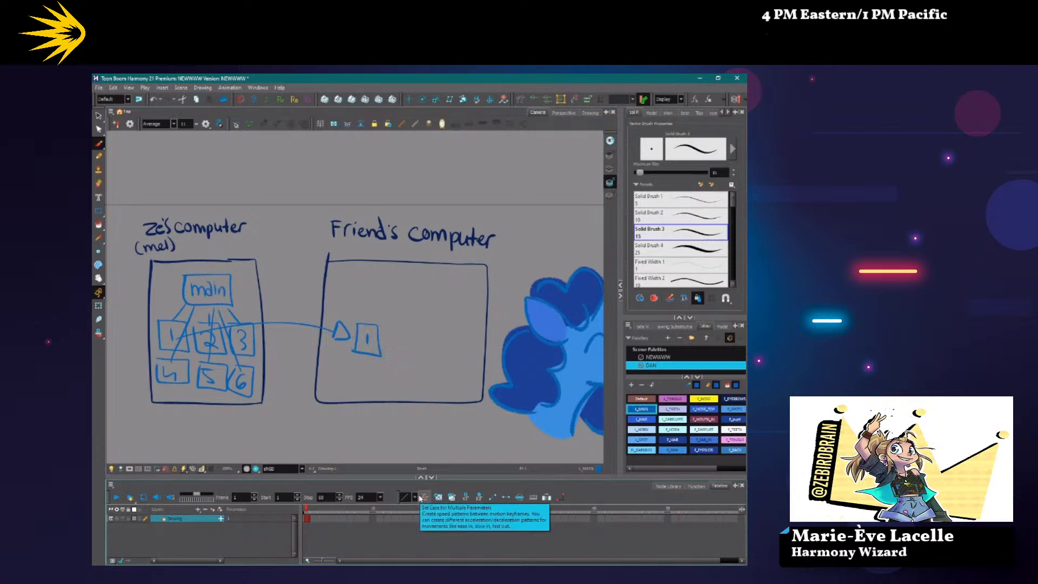
{"action": "left_click", "coordinate": [697, 400]}
{"action": "left_click_drag", "start_coordinate": [364, 318], "coordinate": [334, 308]}
{"action": "left_click_drag", "start_coordinate": [322, 304], "coordinate": [286, 297]}
{"action": "left_click_drag", "start_coordinate": [273, 296], "coordinate": [265, 294]}
{"action": "left_click_drag", "start_coordinate": [251, 292], "coordinate": [234, 291]}
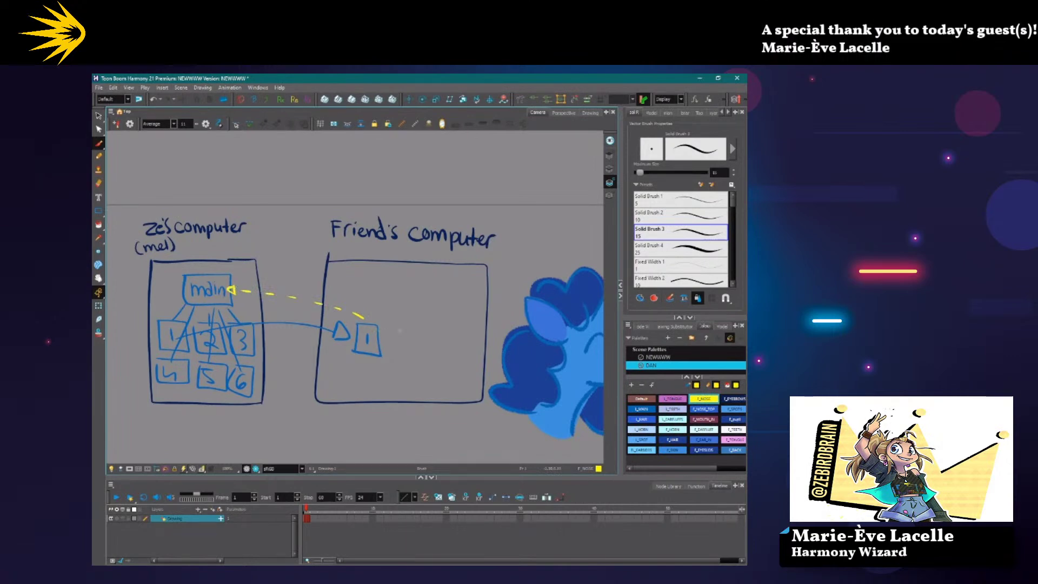
Try three long crossing yellow strokes as a barrier between the two computers, and undo them.
{"action": "left_click_drag", "start_coordinate": [290, 238], "coordinate": [279, 427]}
{"action": "left_click_drag", "start_coordinate": [314, 254], "coordinate": [263, 416]}
{"action": "left_click_drag", "start_coordinate": [270, 247], "coordinate": [287, 317]}
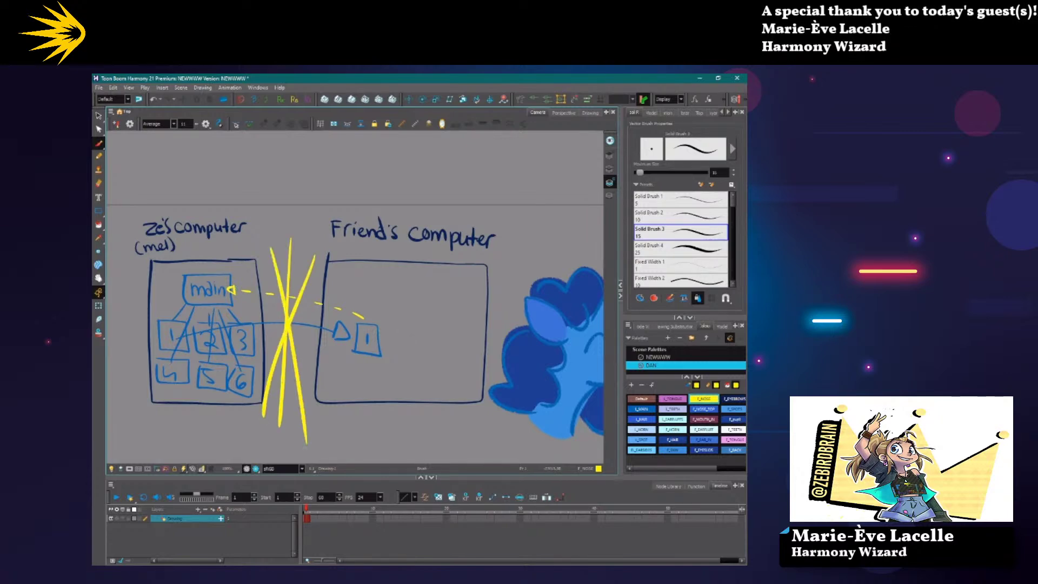
{"action": "key", "text": "ctrl+z"}
{"action": "key", "text": "ctrl+z"}
{"action": "key", "text": "ctrl+z"}
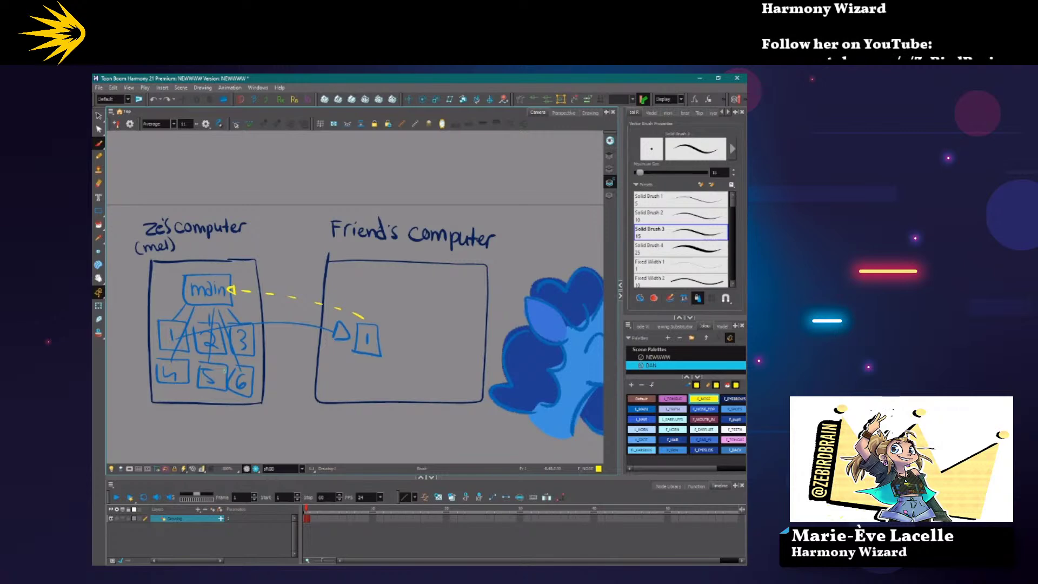
Cross out the dashed yellow arrow with a small X between the two computers.
{"action": "left_click_drag", "start_coordinate": [285, 281], "coordinate": [297, 313]}
{"action": "left_click_drag", "start_coordinate": [300, 280], "coordinate": [281, 313]}
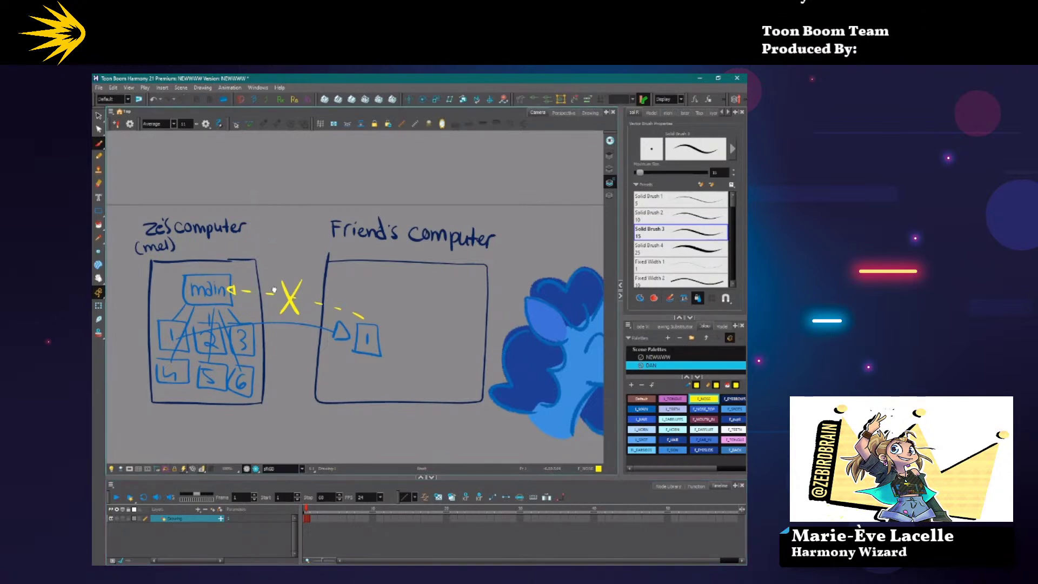
Draw a dashed pale cyan box titled "server" above both computers, with a smaller box inside it.
{"action": "left_click_drag", "start_coordinate": [272, 285], "coordinate": [283, 350]}
{"action": "left_click_drag", "start_coordinate": [312, 213], "coordinate": [314, 185]}
{"action": "left_click", "coordinate": [668, 421]}
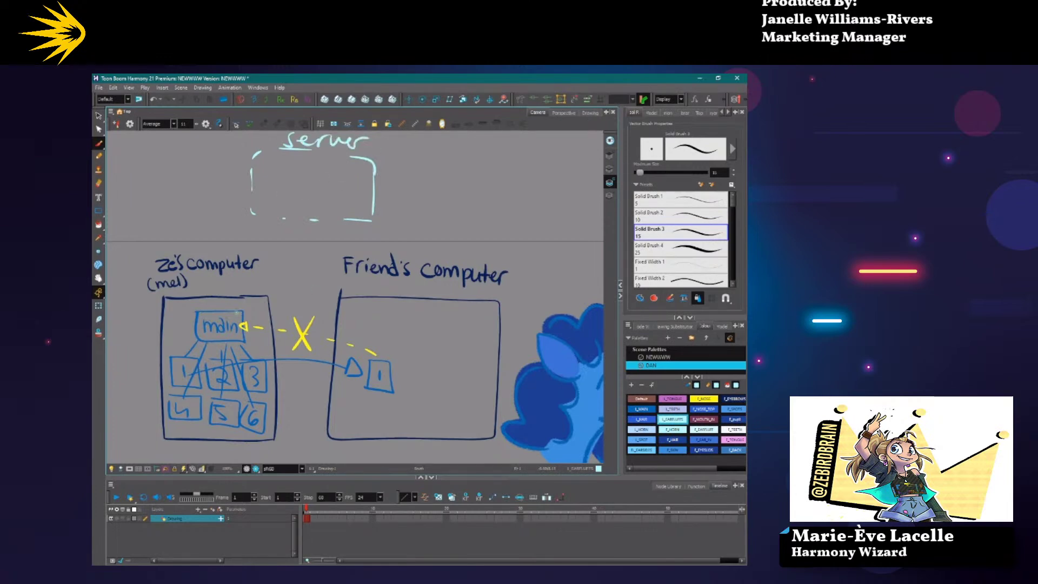
{"action": "left_click_drag", "start_coordinate": [290, 162], "coordinate": [344, 169]}
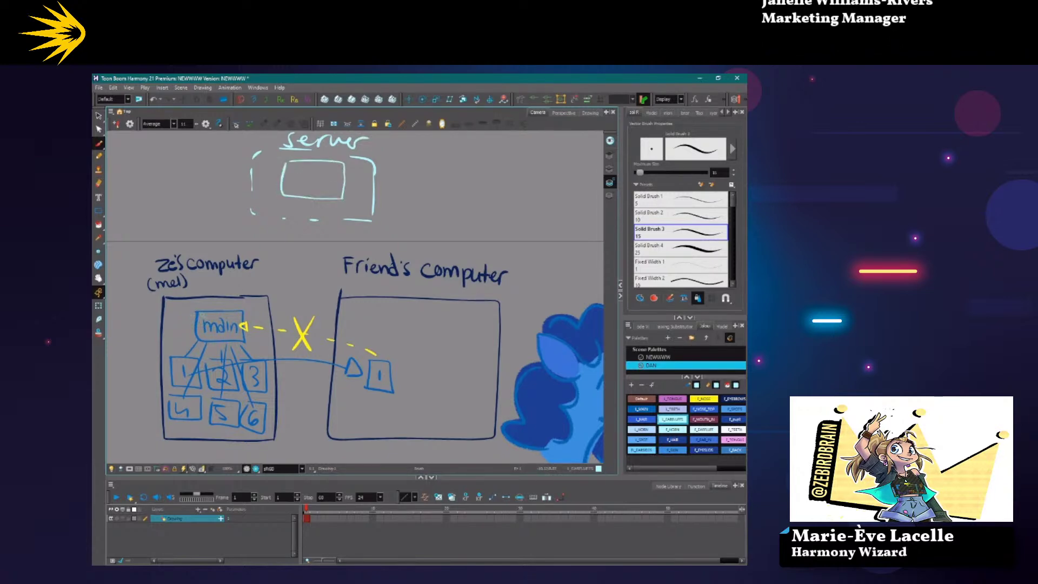
Label the server's inner box "main", draw an arrow to it from Ze's main box, and link it to both computers' scenes.
{"action": "mouse_move", "coordinate": [193, 311]}
{"action": "left_mouse_down"}
{"action": "mouse_move", "coordinate": [280, 191]}
{"action": "mouse_move", "coordinate": [338, 182]}
{"action": "left_mouse_up"}
{"action": "left_click_drag", "start_coordinate": [367, 322], "coordinate": [378, 357]}
{"action": "left_click_drag", "start_coordinate": [324, 209], "coordinate": [367, 322]}
{"action": "left_click_drag", "start_coordinate": [218, 349], "coordinate": [308, 196]}
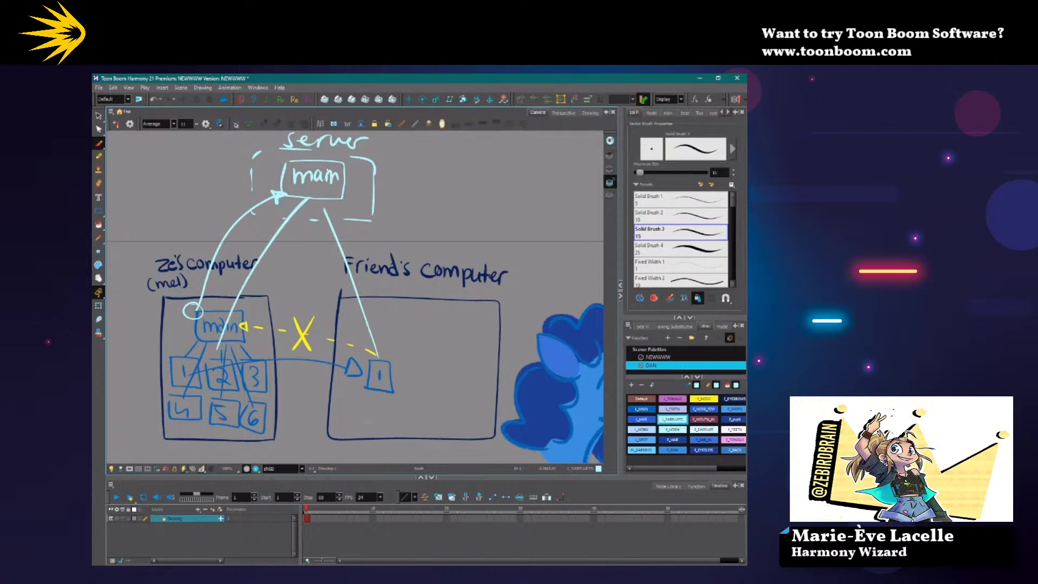
Select the pale cyan server diagram with its connecting lines and delete it.
{"action": "key", "text": "alt+s"}
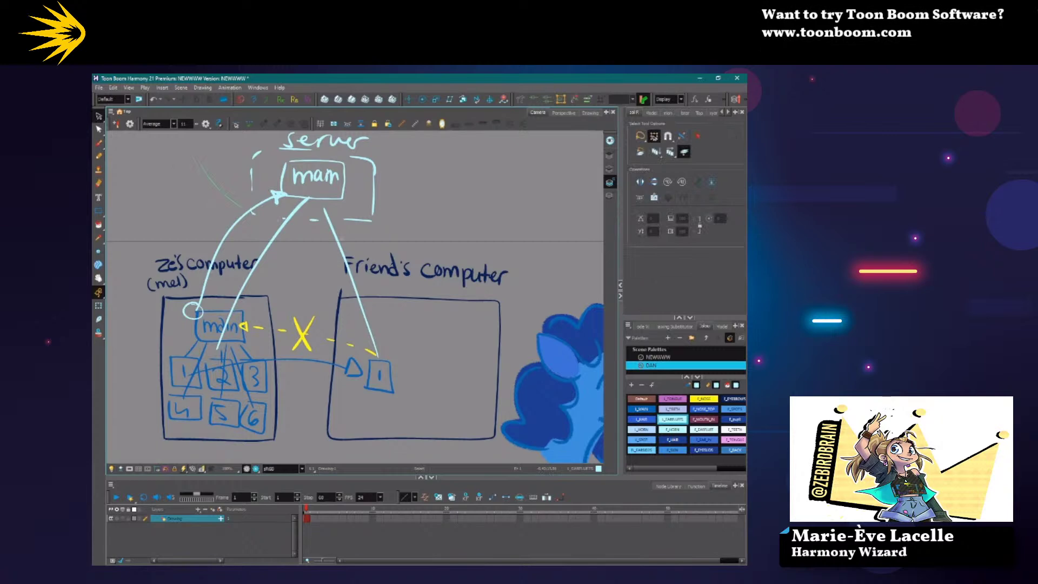
{"action": "key", "text": "ctrl+a"}
{"action": "key", "text": "Delete"}
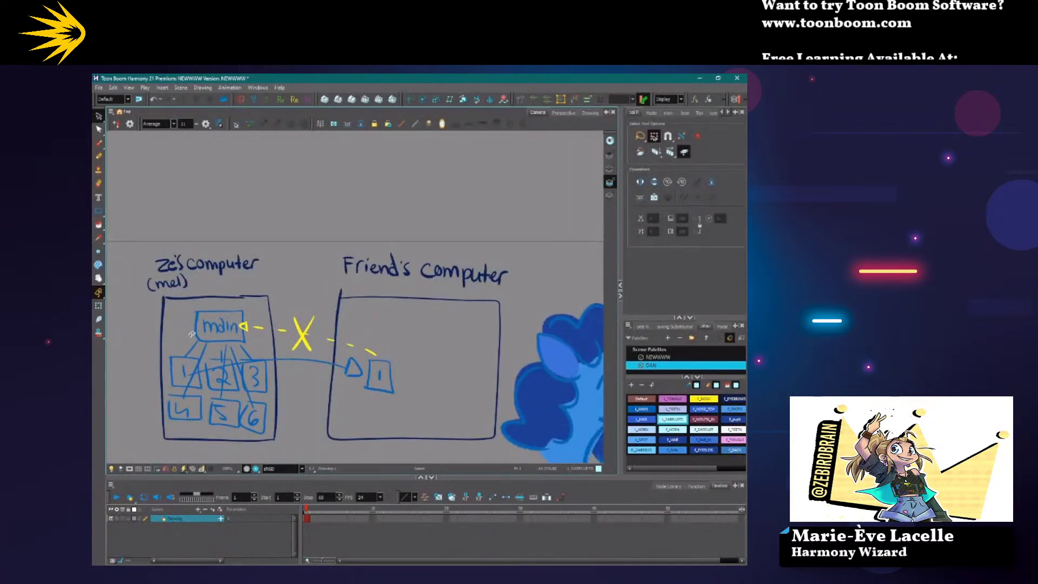
Delete the crossed-out yellow dashed arrow and the blue arrow running between the two computers.
{"action": "mouse_move", "coordinate": [295, 340]}
{"action": "left_mouse_down"}
{"action": "mouse_move", "coordinate": [319, 310]}
{"action": "mouse_move", "coordinate": [280, 342]}
{"action": "mouse_move", "coordinate": [326, 346]}
{"action": "mouse_move", "coordinate": [330, 326]}
{"action": "mouse_move", "coordinate": [369, 359]}
{"action": "left_mouse_up"}
{"action": "key", "text": "Delete"}
{"action": "left_click", "coordinate": [246, 326]}
{"action": "key", "text": "Delete"}
{"action": "key", "text": "Delete"}
{"action": "left_click", "coordinate": [334, 340]}
{"action": "key", "text": "Delete"}
{"action": "key", "text": "Delete"}
{"action": "key", "text": "Delete"}
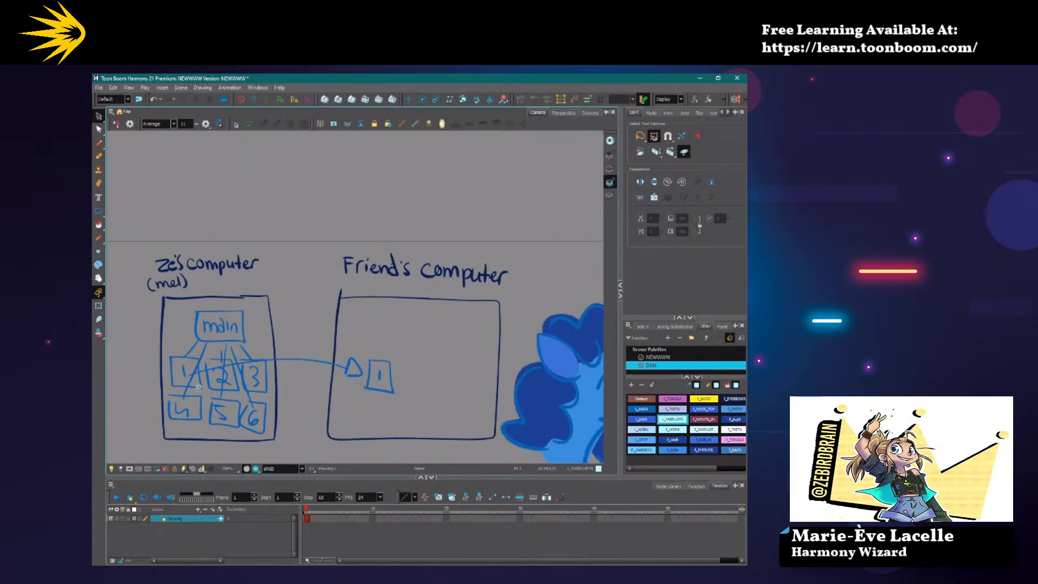
{"action": "left_click_drag", "start_coordinate": [320, 381], "coordinate": [325, 349]}
{"action": "key", "text": "Delete"}
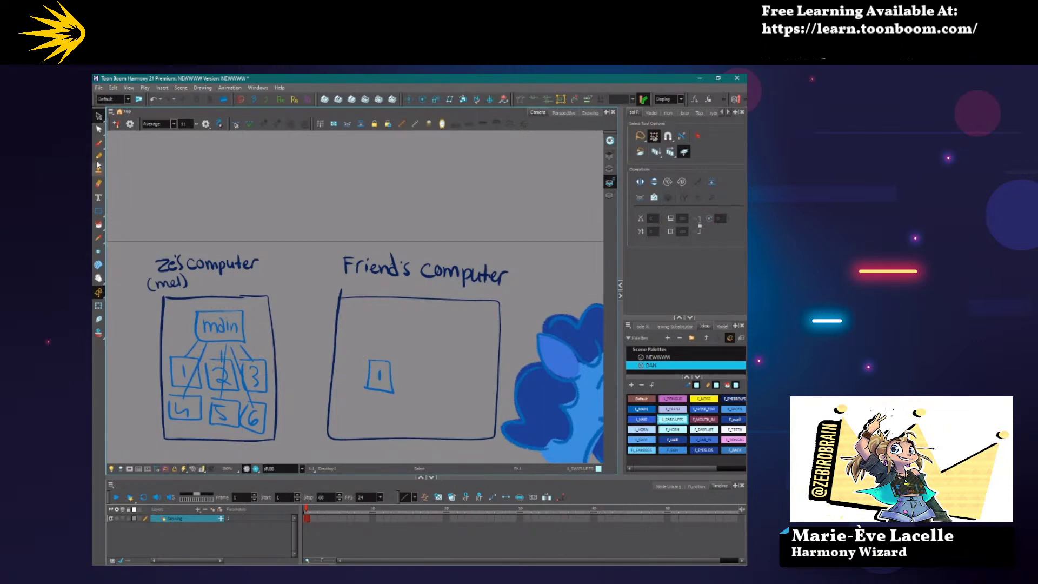
Hand-letter "Absolute path" in medium blue above the computers, redoing misdrawn strokes, and underline "Absolute".
{"action": "left_click", "coordinate": [98, 143]}
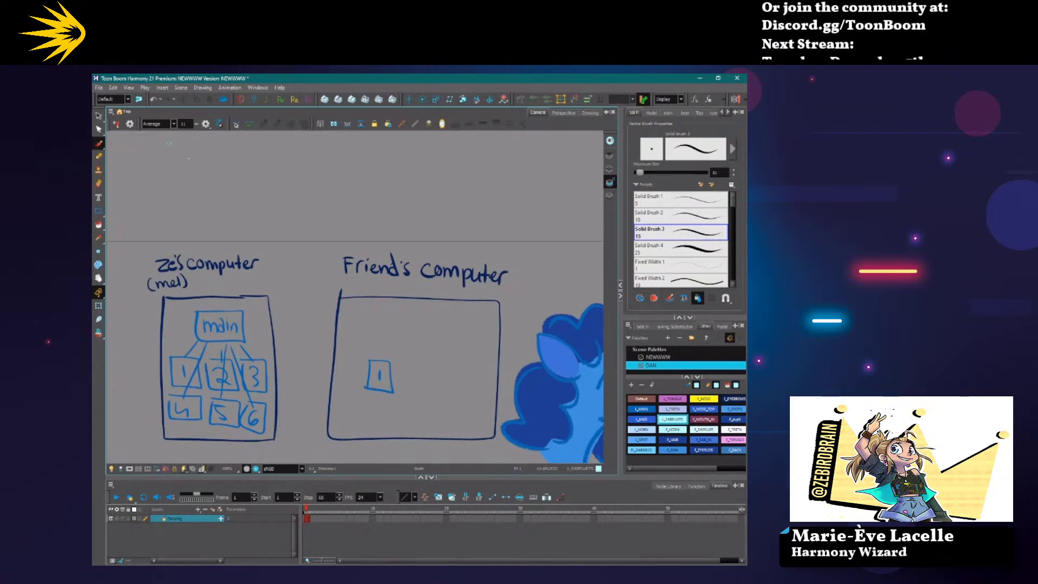
{"action": "left_click", "coordinate": [641, 419]}
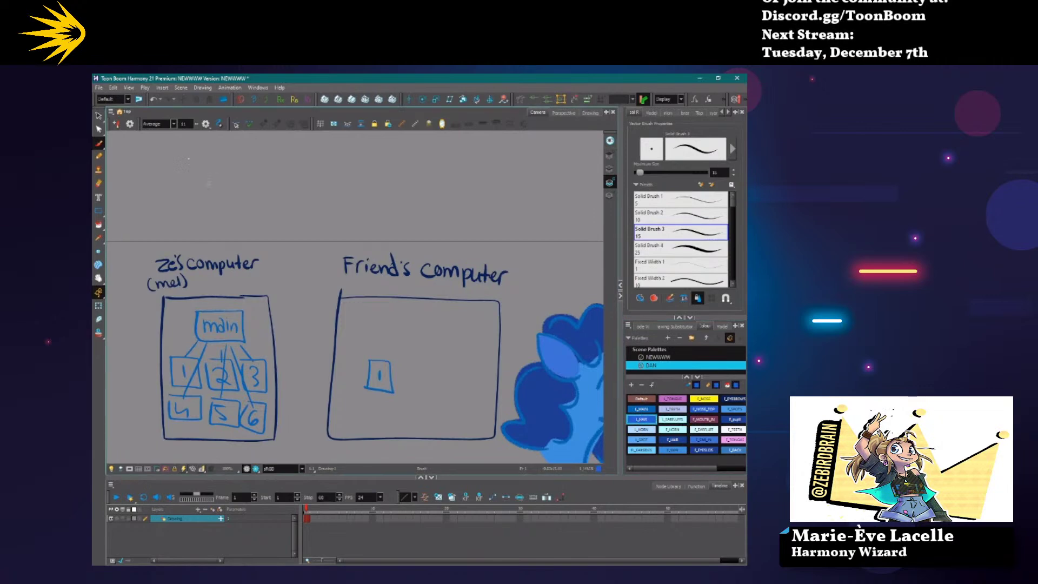
{"action": "left_click_drag", "start_coordinate": [255, 245], "coordinate": [291, 205]}
{"action": "mouse_move", "coordinate": [365, 220]}
{"action": "left_mouse_down"}
{"action": "mouse_move", "coordinate": [352, 309]}
{"action": "mouse_move", "coordinate": [333, 311]}
{"action": "left_mouse_up"}
{"action": "key", "text": "ctrl+z"}
{"action": "left_click_drag", "start_coordinate": [285, 178], "coordinate": [326, 201]}
{"action": "mouse_move", "coordinate": [292, 173]}
{"action": "left_mouse_down"}
{"action": "mouse_move", "coordinate": [311, 202]}
{"action": "mouse_move", "coordinate": [346, 194]}
{"action": "mouse_move", "coordinate": [355, 224]}
{"action": "left_mouse_up"}
{"action": "mouse_move", "coordinate": [367, 210]}
{"action": "left_mouse_down"}
{"action": "mouse_move", "coordinate": [328, 216]}
{"action": "mouse_move", "coordinate": [352, 211]}
{"action": "left_mouse_up"}
{"action": "key", "text": "ctrl+z"}
{"action": "key", "text": "ctrl+z"}
{"action": "key", "text": "ctrl+z"}
{"action": "mouse_move", "coordinate": [372, 196]}
{"action": "left_mouse_down"}
{"action": "mouse_move", "coordinate": [367, 233]}
{"action": "mouse_move", "coordinate": [392, 250]}
{"action": "left_mouse_up"}
{"action": "mouse_move", "coordinate": [397, 250]}
{"action": "left_mouse_down"}
{"action": "mouse_move", "coordinate": [423, 284]}
{"action": "mouse_move", "coordinate": [432, 273]}
{"action": "left_mouse_up"}
{"action": "left_click_drag", "start_coordinate": [456, 273], "coordinate": [458, 289]}
{"action": "mouse_move", "coordinate": [471, 265]}
{"action": "left_mouse_down"}
{"action": "mouse_move", "coordinate": [465, 294]}
{"action": "mouse_move", "coordinate": [472, 280]}
{"action": "left_mouse_up"}
{"action": "left_click_drag", "start_coordinate": [474, 277], "coordinate": [484, 309]}
{"action": "left_click_drag", "start_coordinate": [265, 186], "coordinate": [414, 273]}
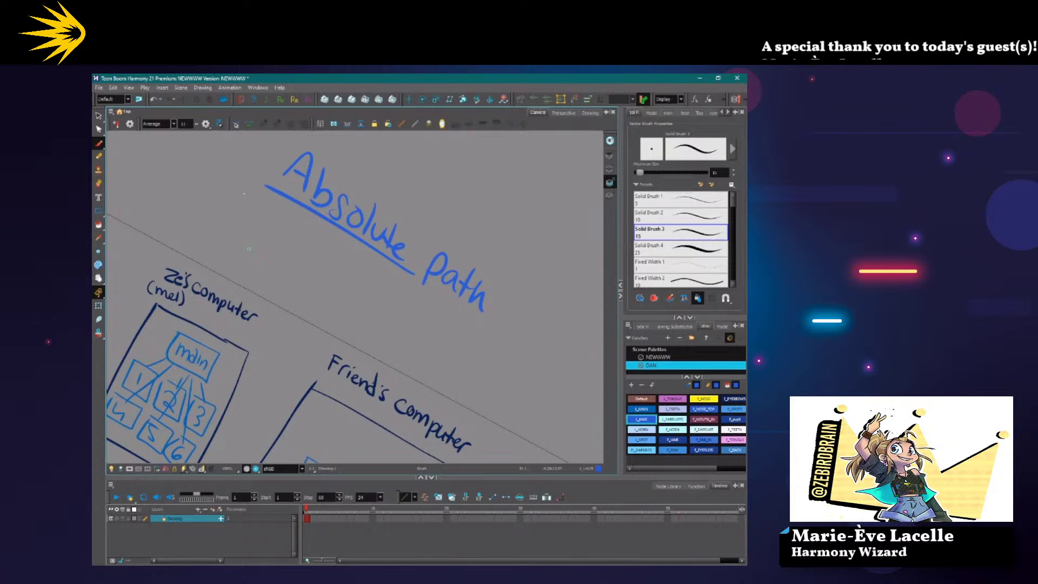
Hand-letter "Relative" beneath "Absolute", underline it twice and add a "P" after it.
{"action": "mouse_move", "coordinate": [247, 208]}
{"action": "left_mouse_down"}
{"action": "mouse_move", "coordinate": [245, 230]}
{"action": "mouse_move", "coordinate": [274, 252]}
{"action": "mouse_move", "coordinate": [288, 238]}
{"action": "mouse_move", "coordinate": [306, 269]}
{"action": "left_mouse_up"}
{"action": "left_click_drag", "start_coordinate": [309, 231], "coordinate": [318, 275]}
{"action": "mouse_move", "coordinate": [303, 249]}
{"action": "left_mouse_down"}
{"action": "mouse_move", "coordinate": [318, 266]}
{"action": "mouse_move", "coordinate": [331, 252]}
{"action": "mouse_move", "coordinate": [328, 276]}
{"action": "left_mouse_up"}
{"action": "left_click_drag", "start_coordinate": [330, 263], "coordinate": [355, 297]}
{"action": "left_click_drag", "start_coordinate": [222, 233], "coordinate": [378, 337]}
{"action": "left_click_drag", "start_coordinate": [214, 238], "coordinate": [295, 277]}
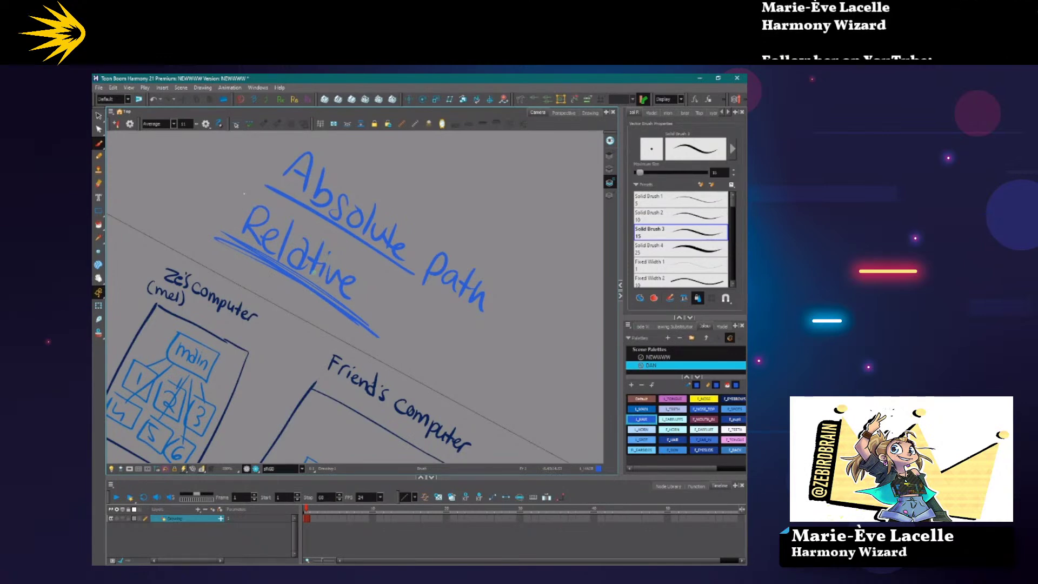
{"action": "left_click_drag", "start_coordinate": [385, 330], "coordinate": [391, 323]}
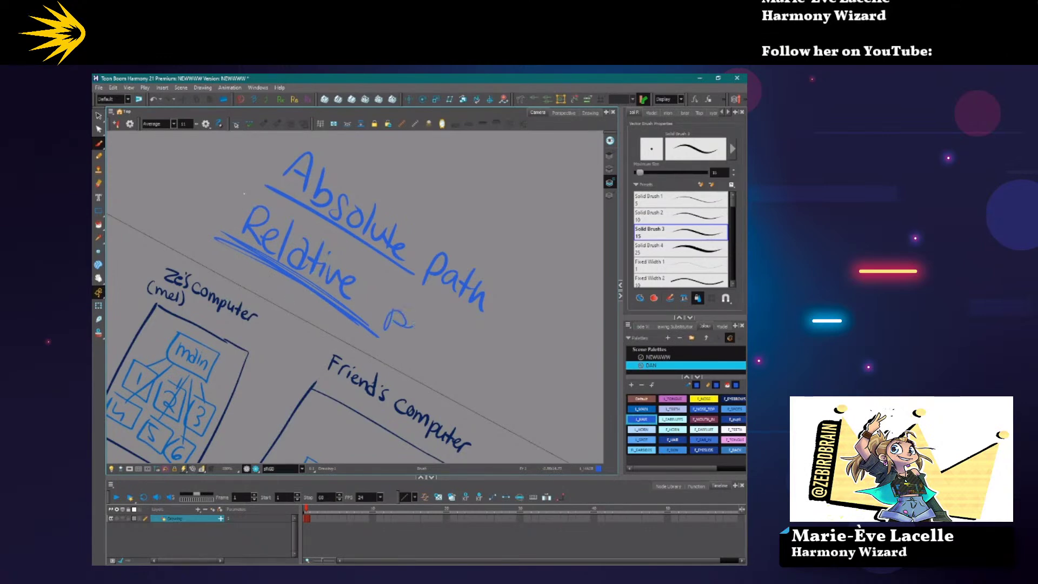
Delete the "Absolute path" and "Relative" lettering and straighten the canvas view.
{"action": "key", "text": "alt+s"}
{"action": "left_click_drag", "start_coordinate": [503, 136], "coordinate": [246, 292]}
{"action": "key", "text": "Delete"}
{"action": "key", "text": "shift+x"}
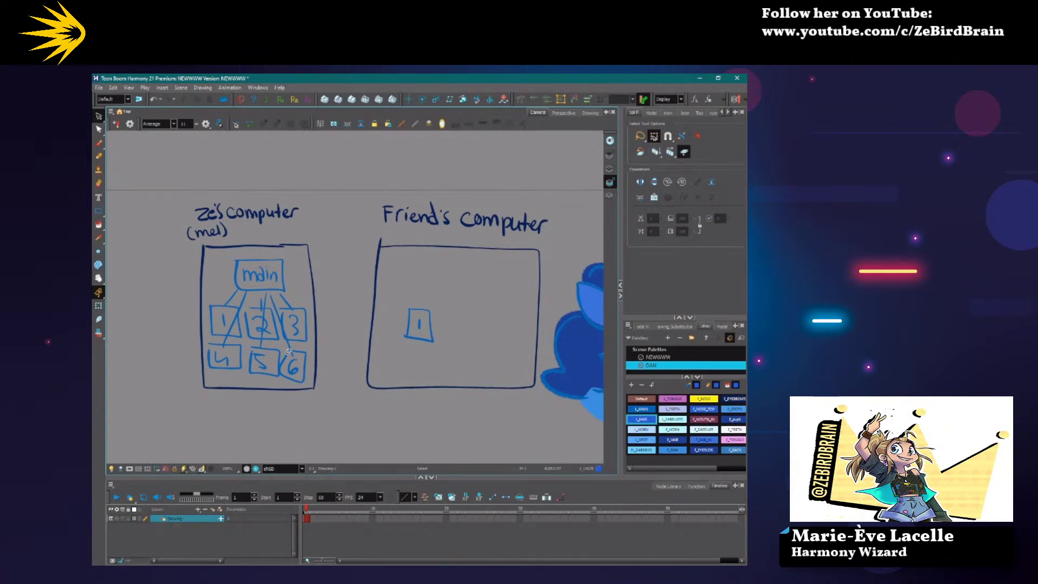
Draw a yellow crown above the "Ze's computer" title and a smaller one at the corner of its main box.
{"action": "mouse_move", "coordinate": [232, 252]}
{"action": "left_mouse_down"}
{"action": "mouse_move", "coordinate": [280, 253]}
{"action": "mouse_move", "coordinate": [288, 297]}
{"action": "left_mouse_up"}
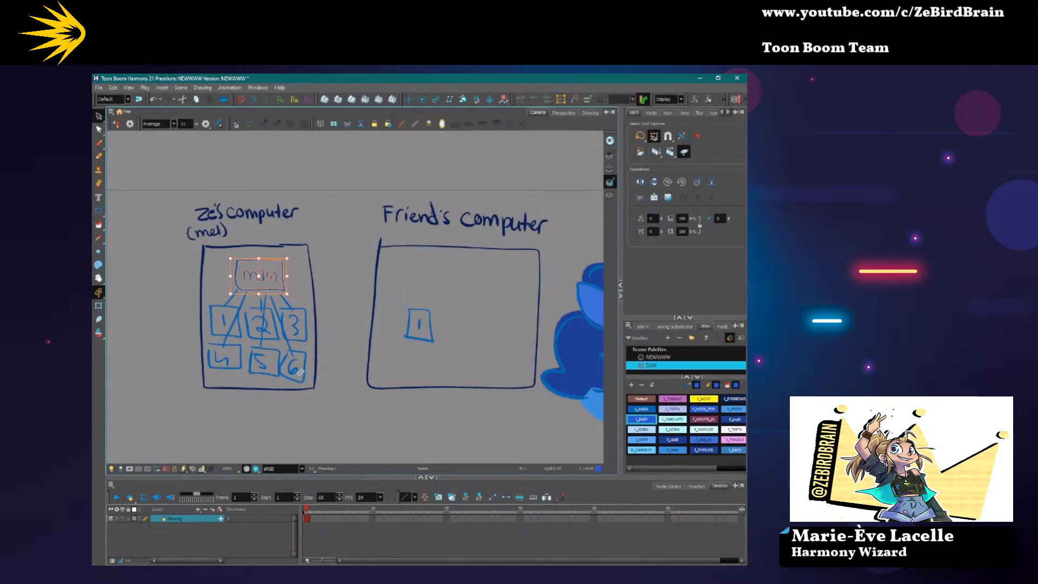
{"action": "left_click", "coordinate": [98, 143]}
{"action": "left_click", "coordinate": [705, 398]}
{"action": "mouse_move", "coordinate": [174, 212]}
{"action": "left_mouse_down"}
{"action": "mouse_move", "coordinate": [205, 188]}
{"action": "mouse_move", "coordinate": [171, 187]}
{"action": "mouse_move", "coordinate": [163, 211]}
{"action": "left_mouse_up"}
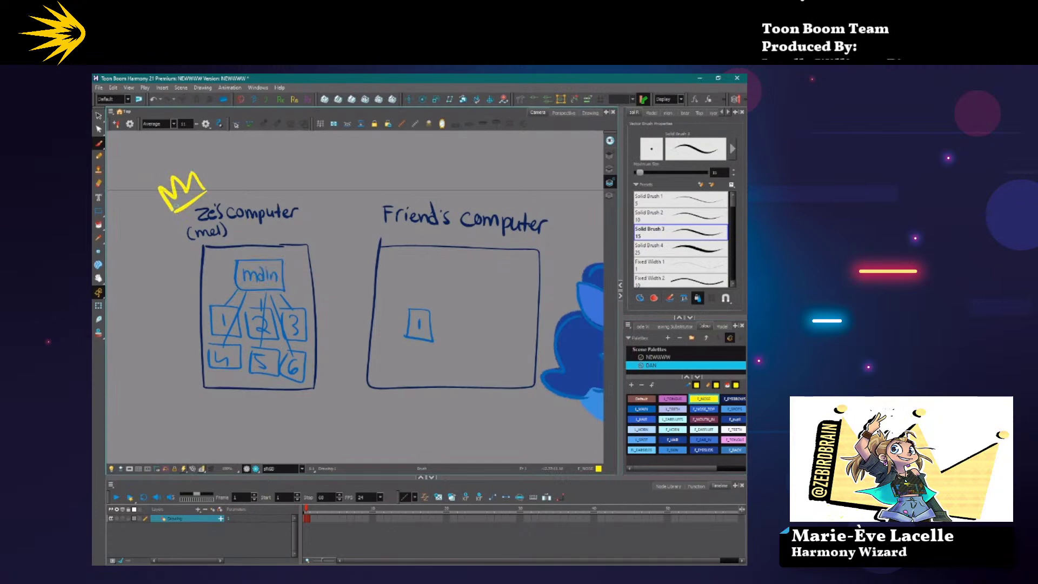
{"action": "left_click", "coordinate": [438, 333]}
{"action": "mouse_move", "coordinate": [235, 265]}
{"action": "left_mouse_down"}
{"action": "mouse_move", "coordinate": [289, 277]}
{"action": "mouse_move", "coordinate": [182, 273]}
{"action": "left_mouse_up"}
{"action": "key", "text": "alt+s"}
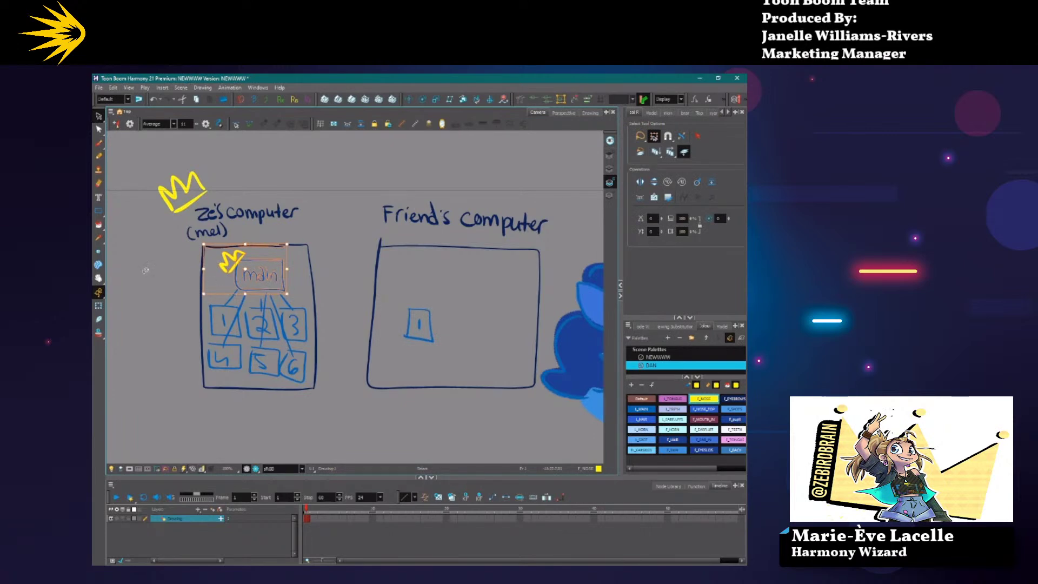
{"action": "left_click", "coordinate": [224, 274]}
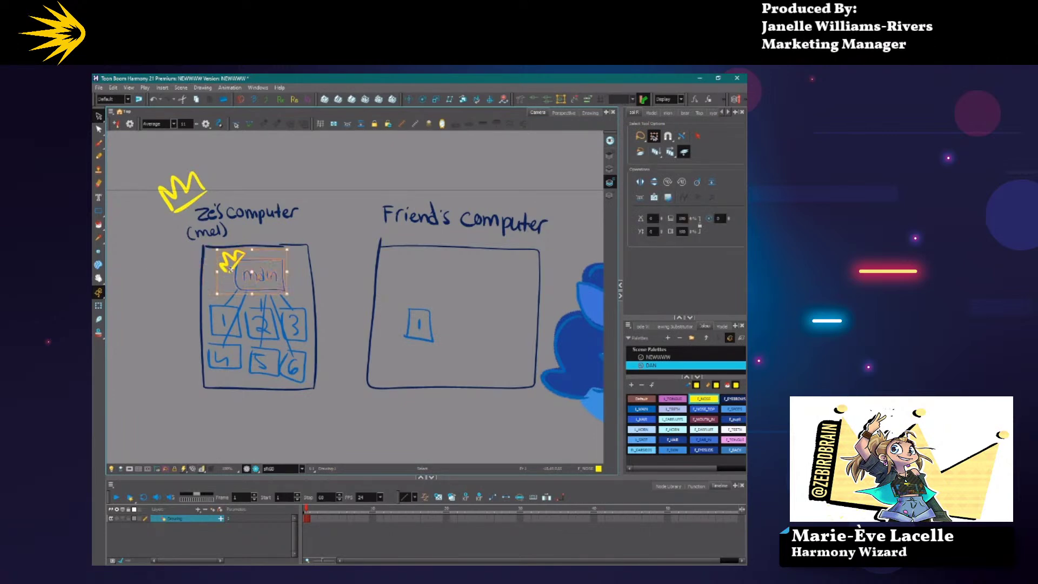
{"action": "key", "text": "ctrl+c"}
{"action": "key", "text": "ctrl+v"}
{"action": "mouse_move", "coordinate": [259, 276]}
{"action": "left_mouse_down"}
{"action": "mouse_move", "coordinate": [486, 273]}
{"action": "mouse_move", "coordinate": [463, 279]}
{"action": "left_mouse_up"}
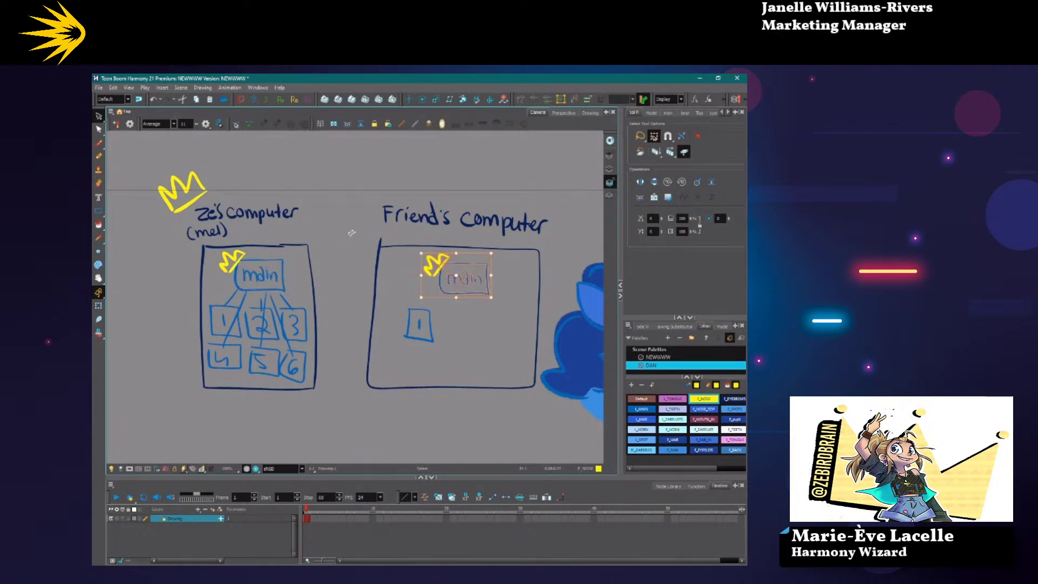
{"action": "left_click", "coordinate": [389, 311]}
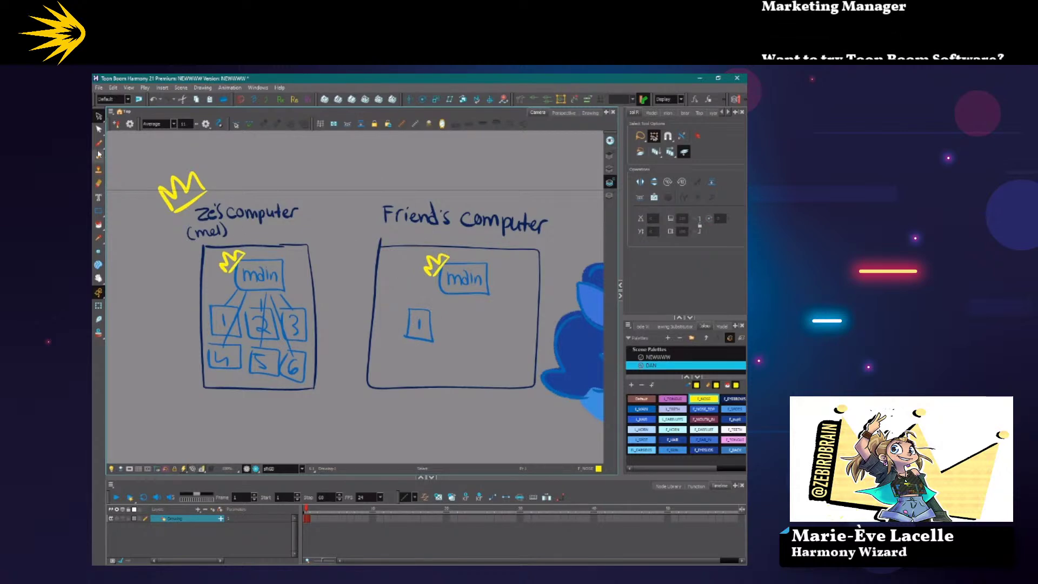
{"action": "key", "text": "alt+b"}
{"action": "mouse_move", "coordinate": [439, 296]}
{"action": "left_mouse_down"}
{"action": "mouse_move", "coordinate": [421, 310]}
{"action": "mouse_move", "coordinate": [477, 320]}
{"action": "left_mouse_up"}
{"action": "mouse_move", "coordinate": [494, 299]}
{"action": "left_mouse_down"}
{"action": "mouse_move", "coordinate": [503, 318]}
{"action": "mouse_move", "coordinate": [511, 311]}
{"action": "left_mouse_up"}
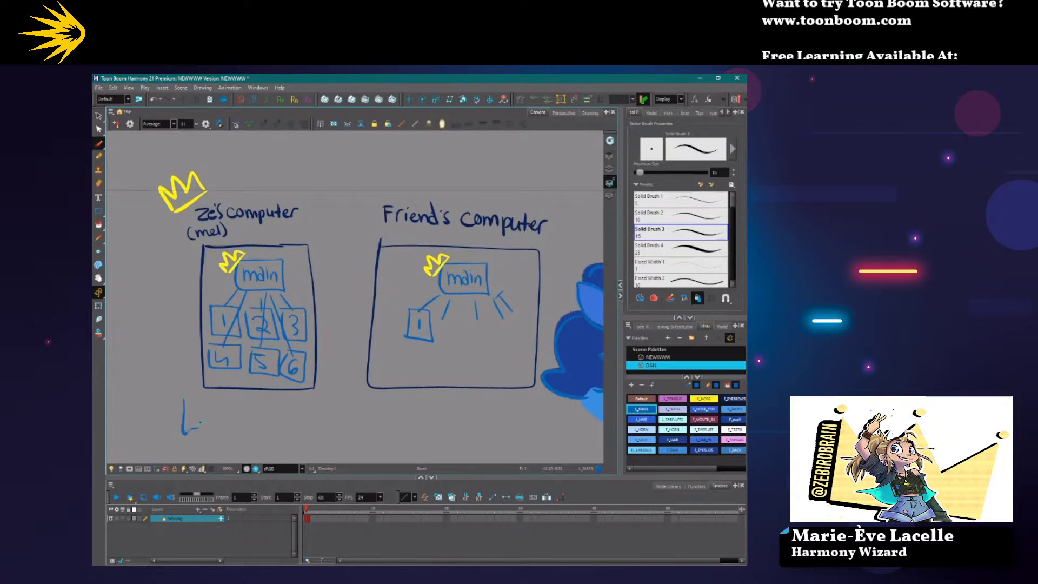
Hand-letter "Link to external" in blue below the two computer boxes.
{"action": "left_click_drag", "start_coordinate": [280, 424], "coordinate": [287, 433]}
{"action": "mouse_move", "coordinate": [301, 428]}
{"action": "left_mouse_down"}
{"action": "mouse_move", "coordinate": [312, 422]}
{"action": "mouse_move", "coordinate": [323, 436]}
{"action": "left_mouse_up"}
{"action": "left_click_drag", "start_coordinate": [328, 422], "coordinate": [339, 436]}
{"action": "left_click_drag", "start_coordinate": [338, 420], "coordinate": [327, 436]}
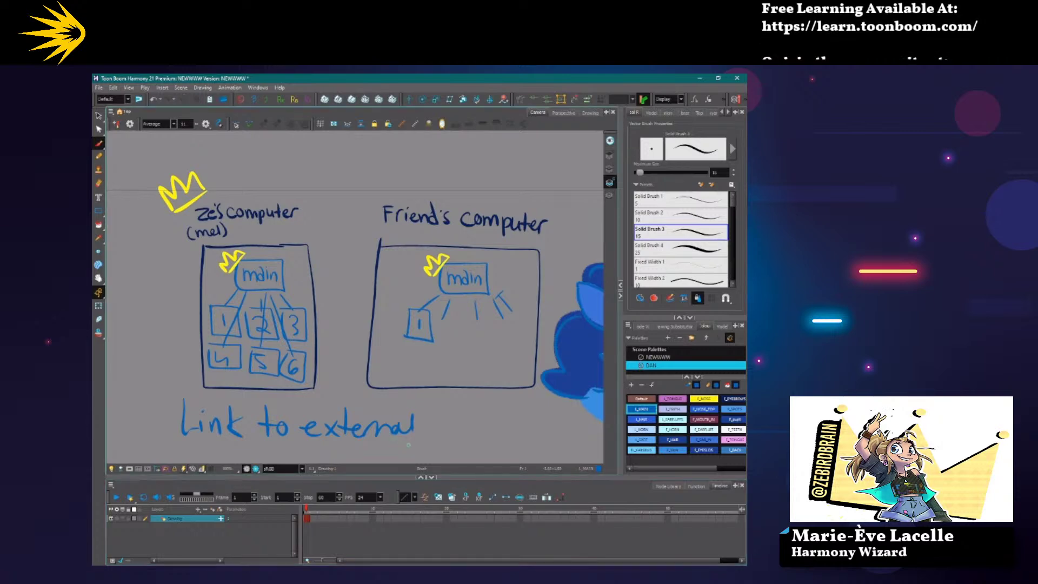
Frame the word "external" in yellow and draw a yellow arrow from Ze's "main" box to the friend's "main" box.
{"action": "left_click", "coordinate": [704, 399]}
{"action": "mouse_move", "coordinate": [426, 434]}
{"action": "left_mouse_down"}
{"action": "mouse_move", "coordinate": [298, 443]}
{"action": "mouse_move", "coordinate": [424, 420]}
{"action": "left_mouse_up"}
{"action": "mouse_move", "coordinate": [279, 271]}
{"action": "left_mouse_down"}
{"action": "mouse_move", "coordinate": [322, 265]}
{"action": "mouse_move", "coordinate": [426, 280]}
{"action": "left_mouse_up"}
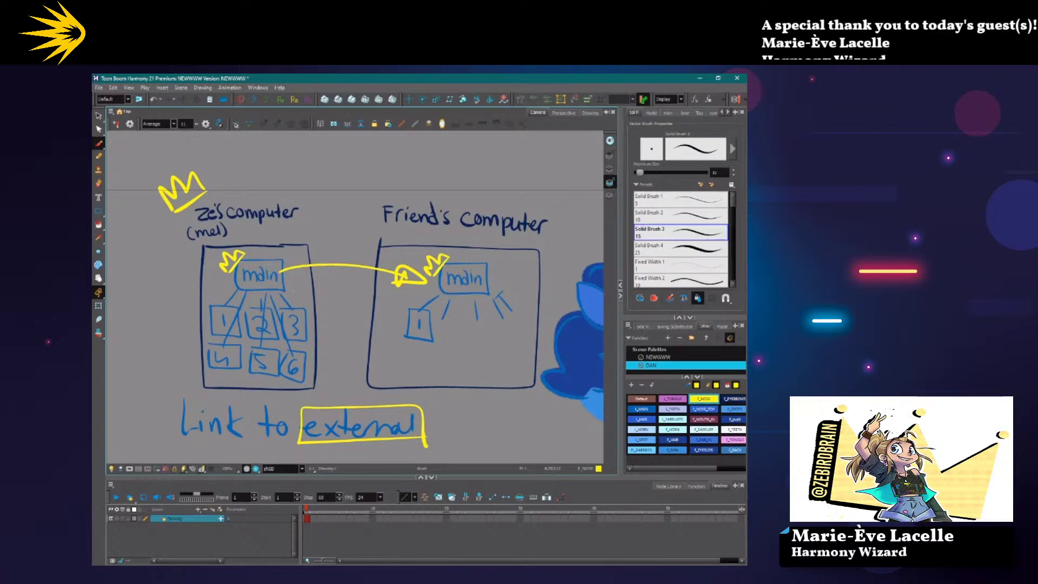
Sketch a yellow box above both computers with long lines running down from it to the computers.
{"action": "left_click_drag", "start_coordinate": [330, 240], "coordinate": [333, 311]}
{"action": "mouse_move", "coordinate": [373, 164]}
{"action": "left_mouse_down"}
{"action": "mouse_move", "coordinate": [388, 201]}
{"action": "mouse_move", "coordinate": [377, 167]}
{"action": "mouse_move", "coordinate": [352, 157]}
{"action": "left_mouse_up"}
{"action": "left_click_drag", "start_coordinate": [370, 225], "coordinate": [453, 346]}
{"action": "left_click_drag", "start_coordinate": [362, 309], "coordinate": [367, 357]}
{"action": "left_click_drag", "start_coordinate": [358, 226], "coordinate": [365, 311]}
{"action": "left_click_drag", "start_coordinate": [344, 227], "coordinate": [292, 363]}
{"action": "left_click_drag", "start_coordinate": [280, 326], "coordinate": [337, 218]}
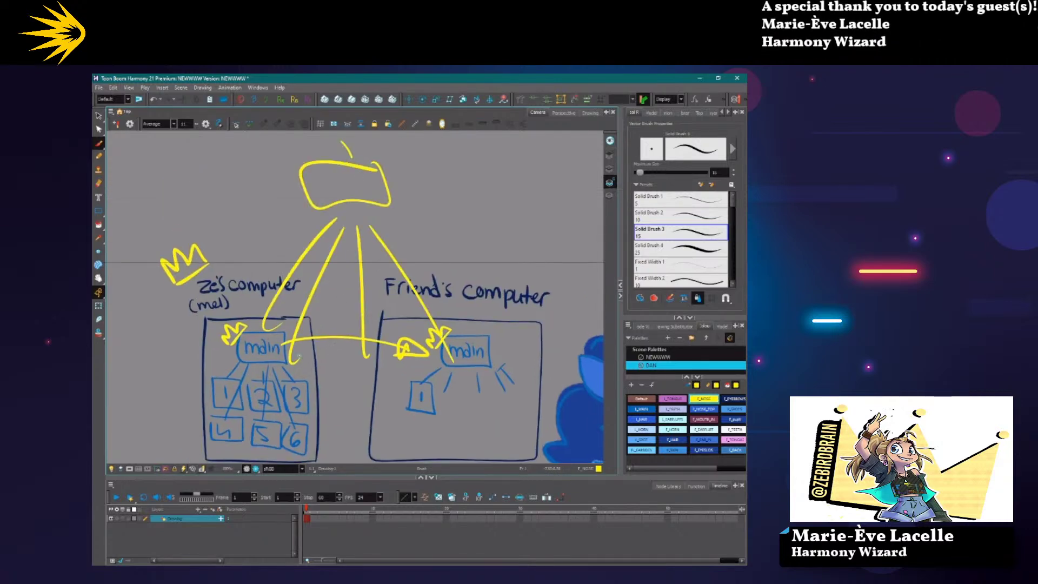
Undo the yellow box above the computers and its descending lines.
{"action": "key", "text": "ctrl+z"}
{"action": "key", "text": "ctrl+z"}
{"action": "key", "text": "ctrl+z"}
{"action": "key", "text": "ctrl+z"}
{"action": "key", "text": "ctrl+z"}
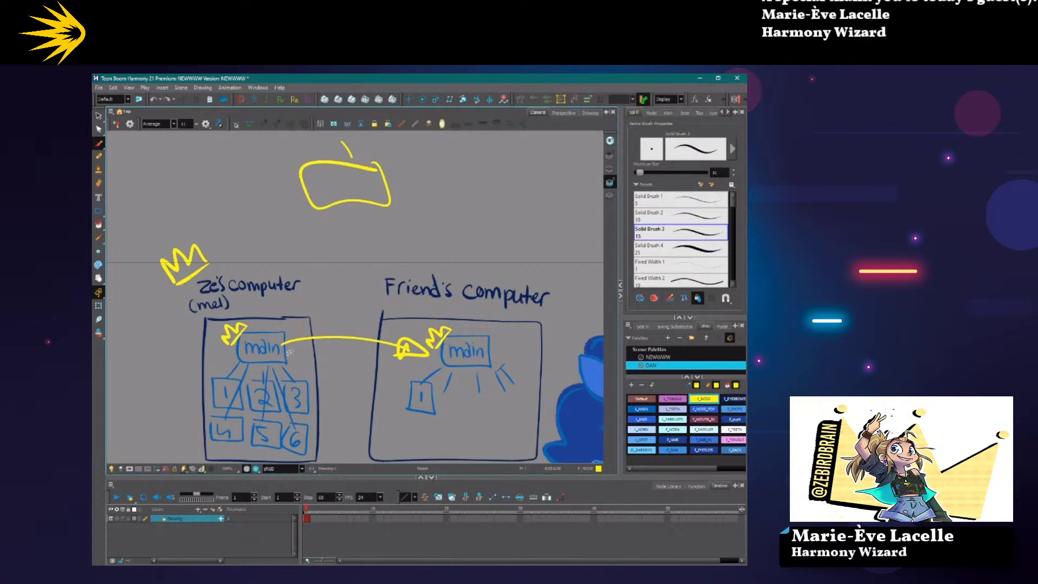
{"action": "key", "text": "ctrl+z"}
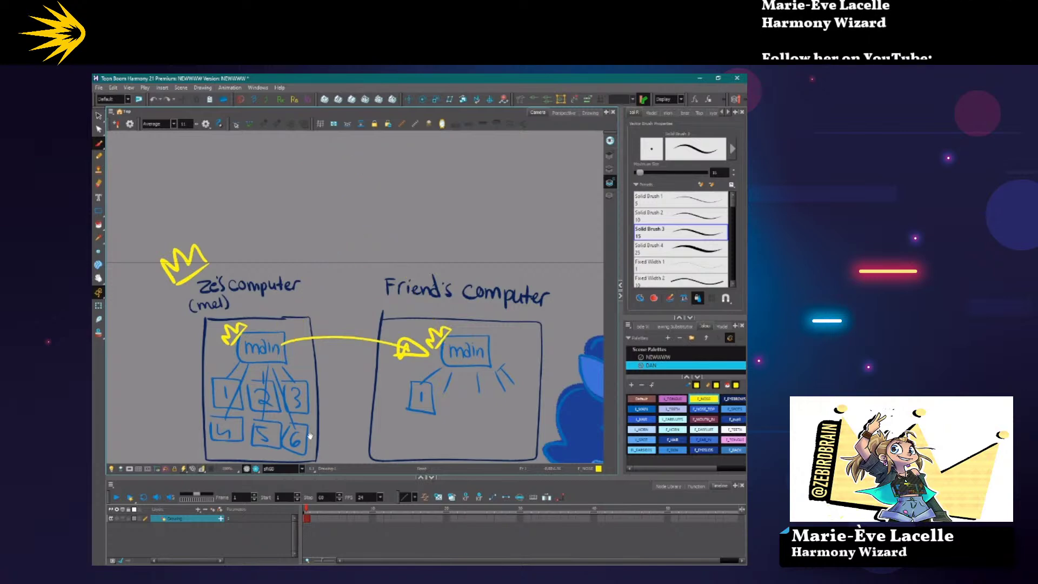
{"action": "left_click_drag", "start_coordinate": [318, 442], "coordinate": [326, 356]}
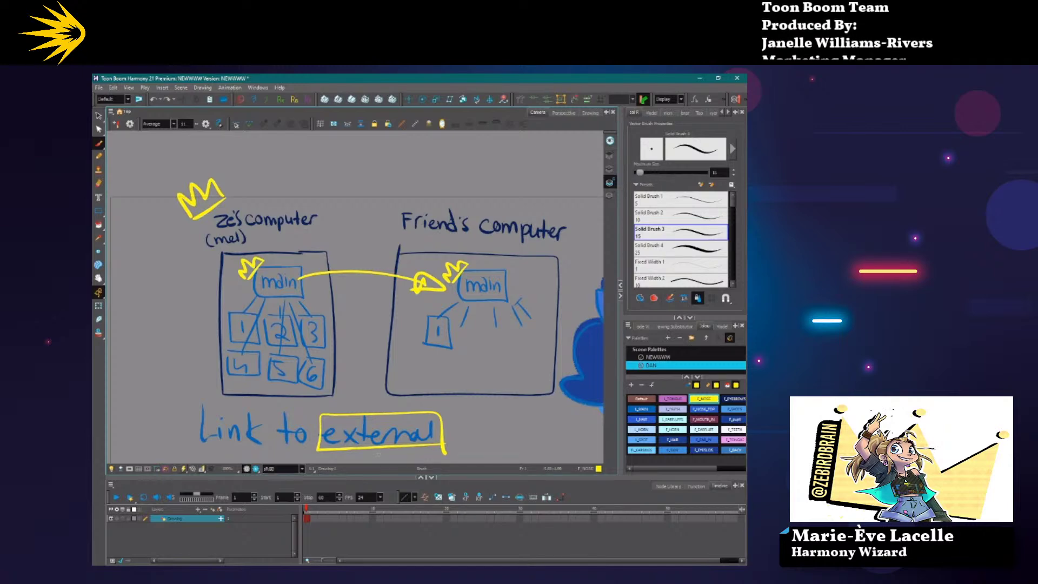
{"action": "mouse_move", "coordinate": [243, 258]}
{"action": "left_mouse_down"}
{"action": "mouse_move", "coordinate": [253, 299]}
{"action": "mouse_move", "coordinate": [272, 252]}
{"action": "mouse_move", "coordinate": [238, 303]}
{"action": "left_mouse_up"}
{"action": "mouse_move", "coordinate": [487, 258]}
{"action": "left_mouse_down"}
{"action": "mouse_move", "coordinate": [448, 258]}
{"action": "mouse_move", "coordinate": [477, 264]}
{"action": "left_mouse_up"}
{"action": "key", "text": "ctrl+z"}
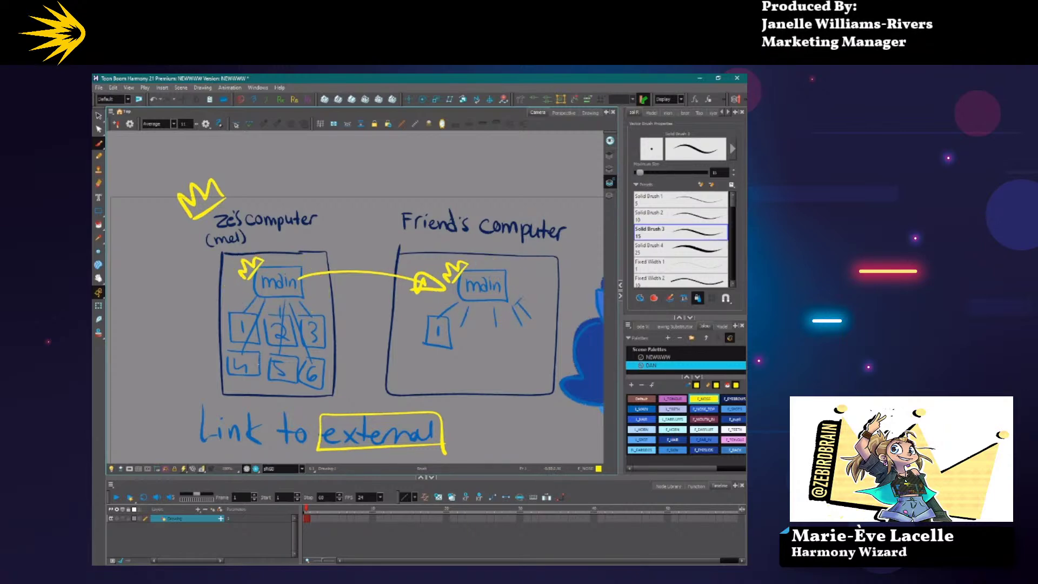
{"action": "scroll", "coordinate": [253, 389], "scroll_direction": "down", "scroll_amount": 2}
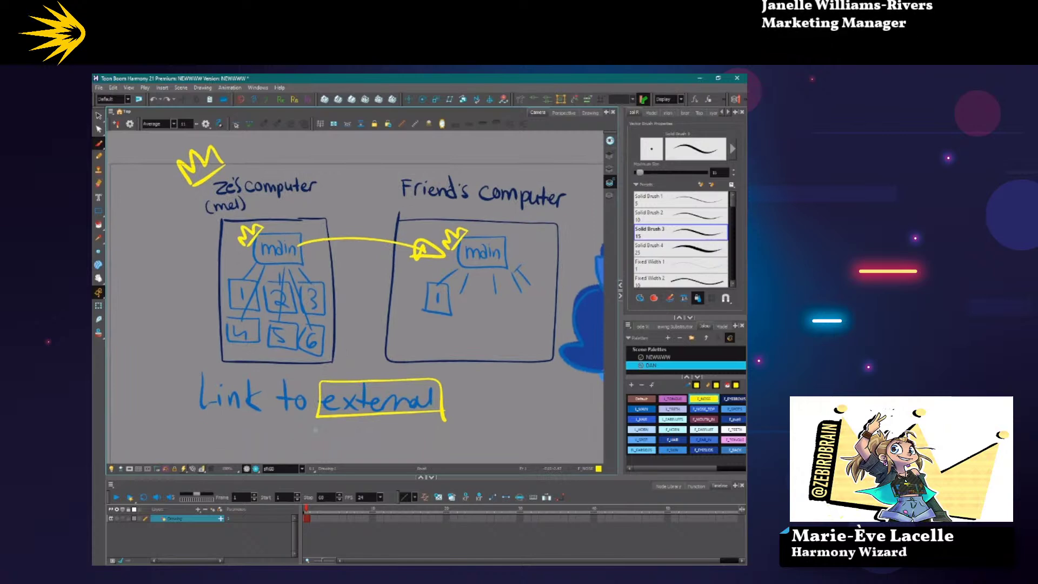
{"action": "left_click_drag", "start_coordinate": [205, 323], "coordinate": [196, 329]}
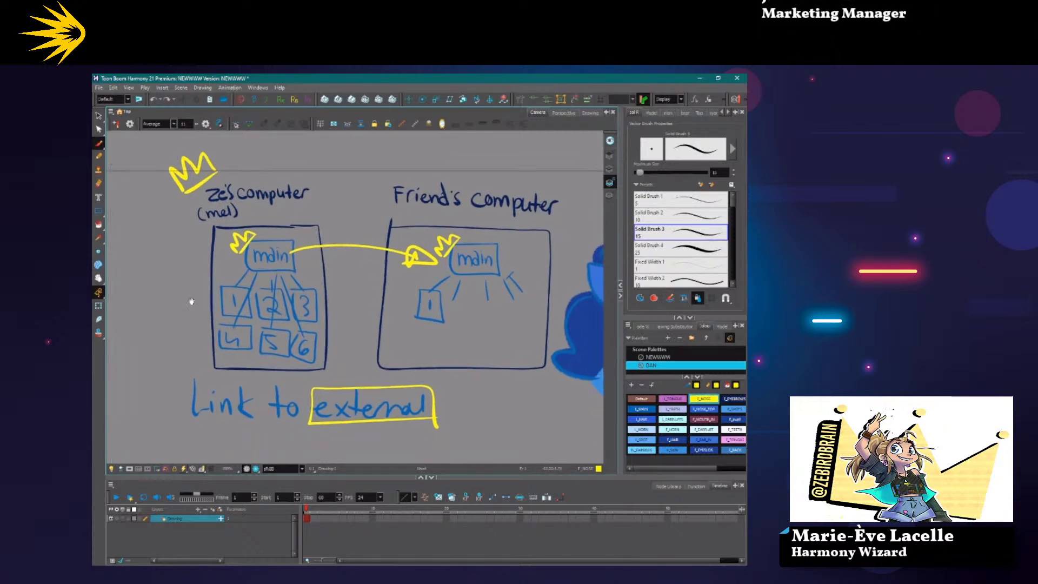
{"action": "key", "text": "alt+s"}
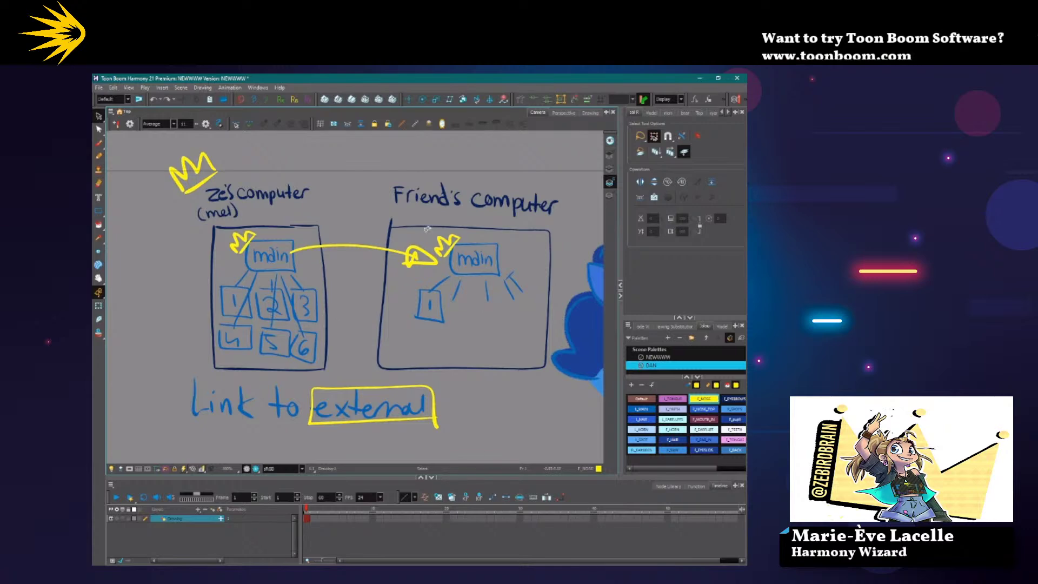
{"action": "left_click", "coordinate": [496, 259]}
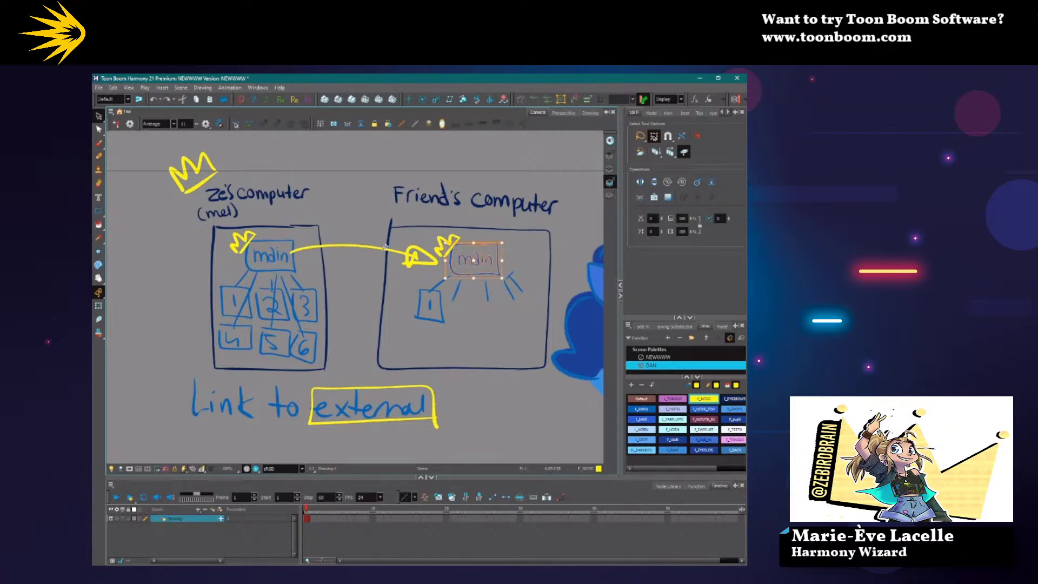
{"action": "left_click", "coordinate": [449, 306]}
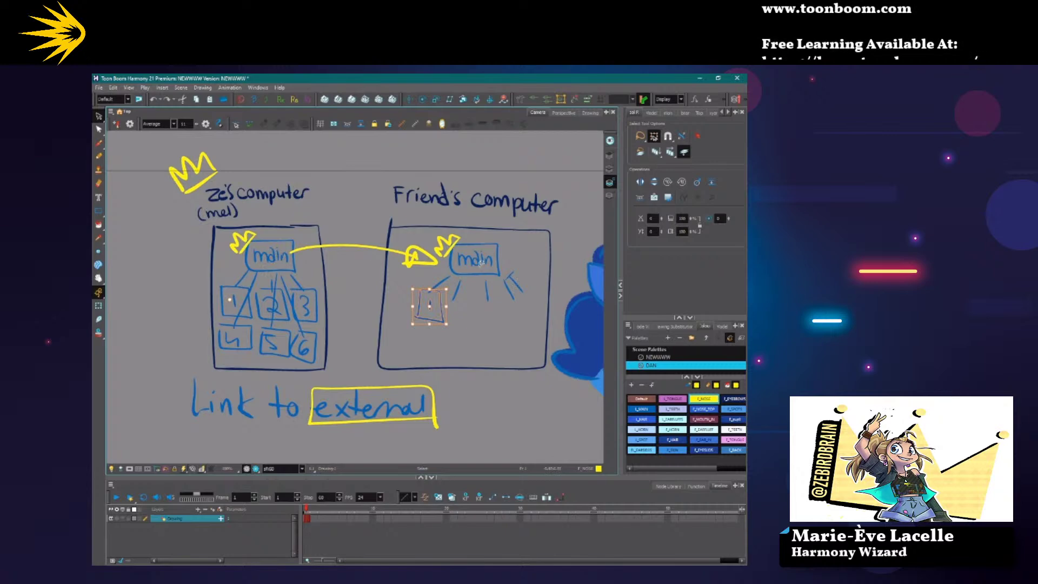
Draw a yellow smiley above the arrow between the computers, and delete the whole diagram.
{"action": "key", "text": "alt+b"}
{"action": "mouse_move", "coordinate": [349, 213]}
{"action": "left_mouse_down"}
{"action": "mouse_move", "coordinate": [350, 227]}
{"action": "mouse_move", "coordinate": [366, 226]}
{"action": "left_mouse_up"}
{"action": "key", "text": "alt+s"}
{"action": "key", "text": "ctrl+a"}
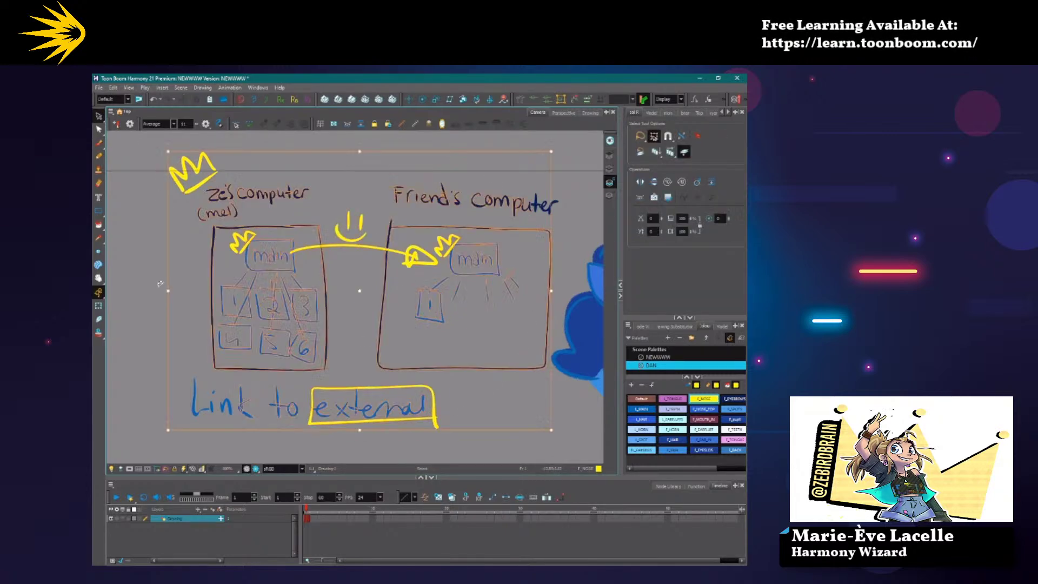
{"action": "key", "text": "Delete"}
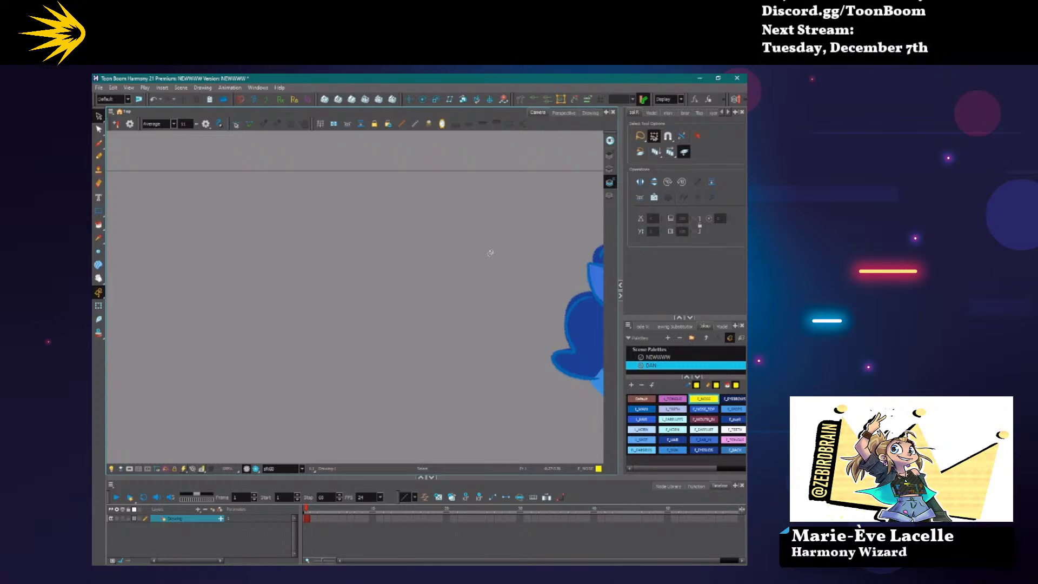
Recolour the character's yellow nose swatch to magenta and adjust it to a softer pink.
{"action": "mouse_move", "coordinate": [504, 348]}
{"action": "left_mouse_down"}
{"action": "mouse_move", "coordinate": [280, 335]}
{"action": "mouse_move", "coordinate": [357, 354]}
{"action": "mouse_move", "coordinate": [359, 343]}
{"action": "left_mouse_up"}
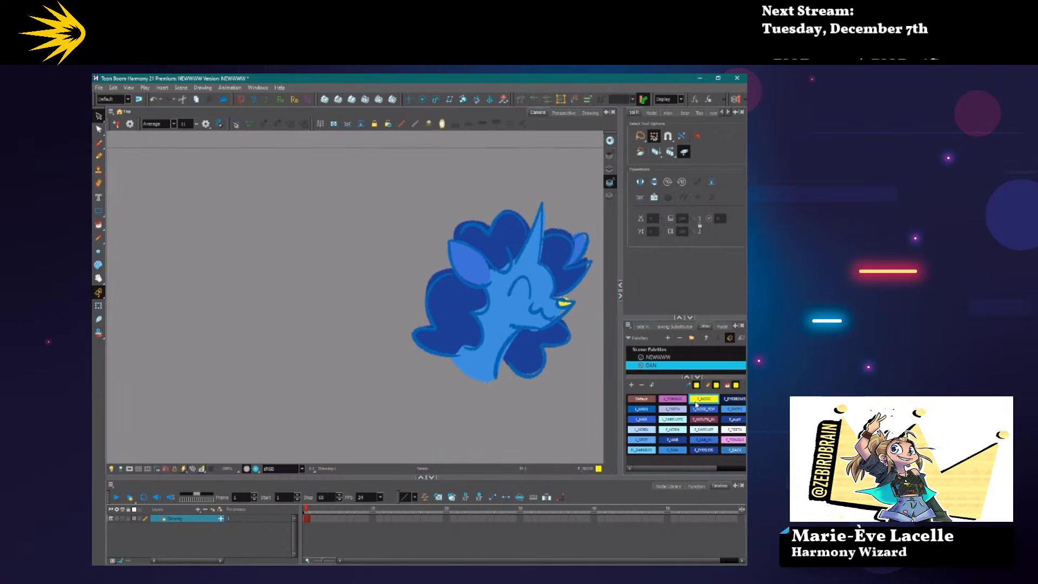
{"action": "double_click", "coordinate": [696, 403]}
{"action": "mouse_move", "coordinate": [333, 281]}
{"action": "left_mouse_down"}
{"action": "mouse_move", "coordinate": [331, 268]}
{"action": "mouse_move", "coordinate": [373, 307]}
{"action": "mouse_move", "coordinate": [327, 294]}
{"action": "left_mouse_up"}
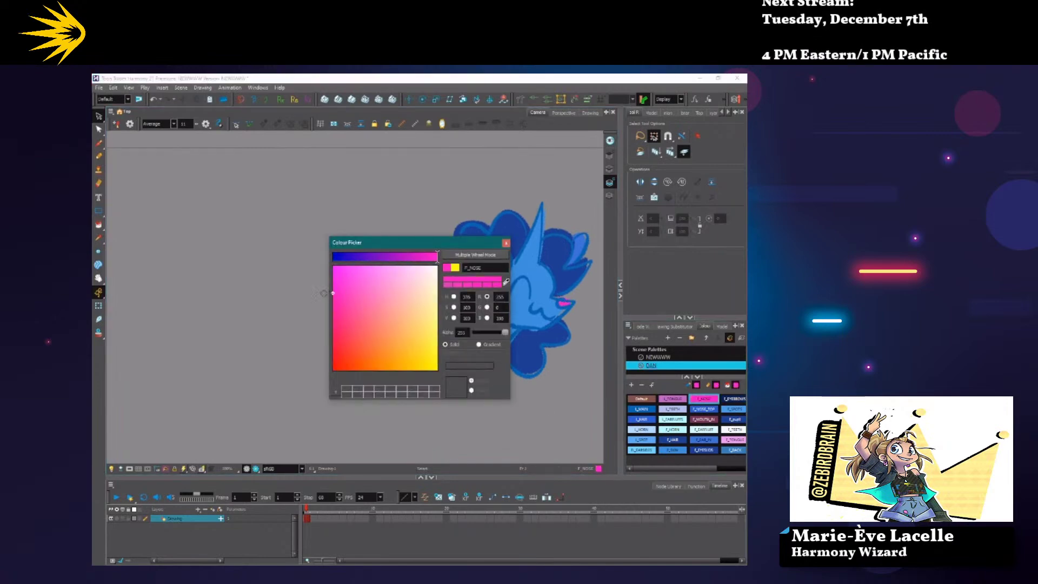
{"action": "left_click", "coordinate": [506, 242]}
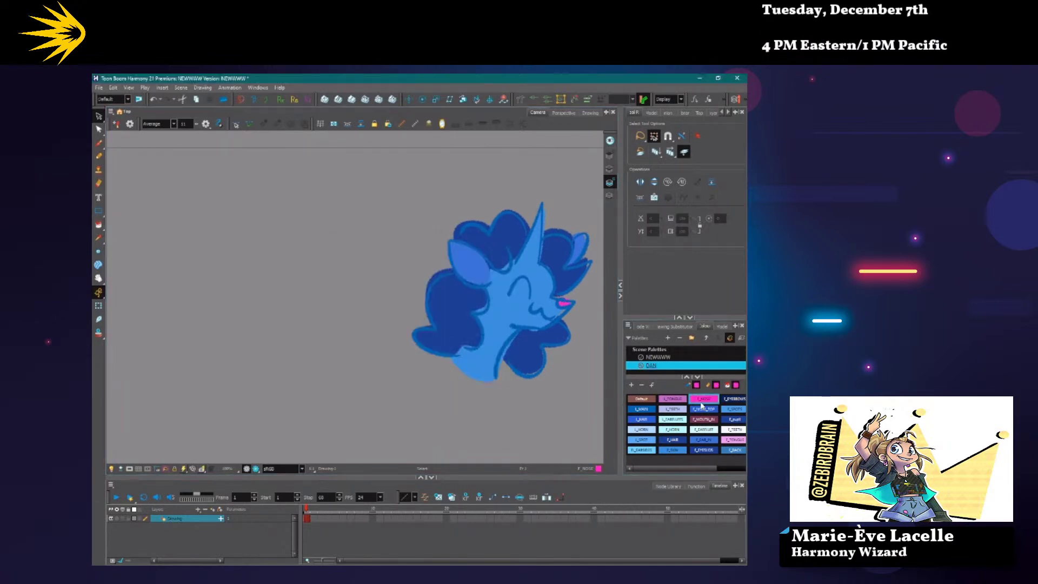
{"action": "double_click", "coordinate": [703, 400]}
{"action": "left_click", "coordinate": [385, 297]}
{"action": "left_click", "coordinate": [506, 243]}
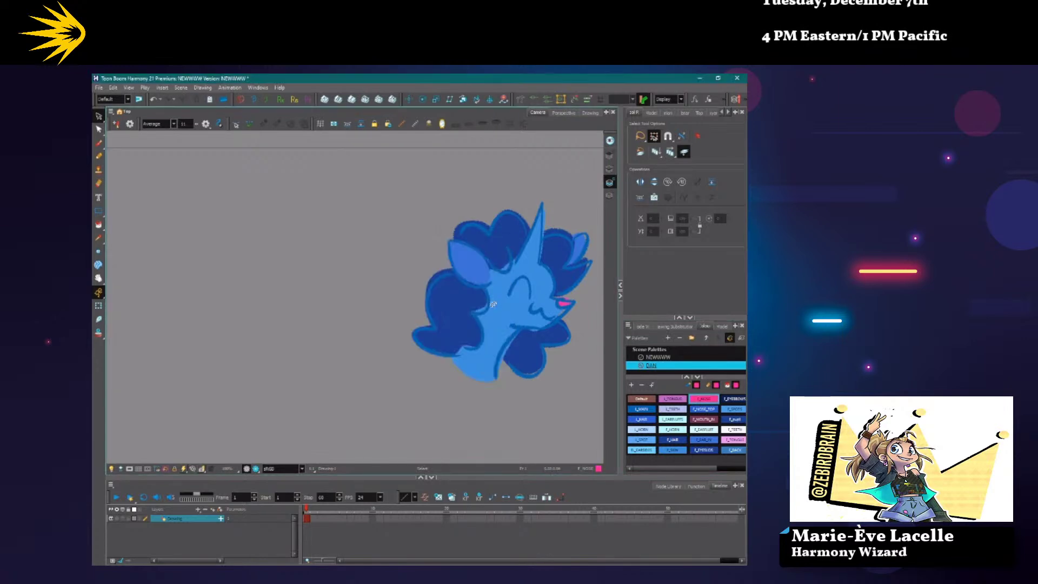
Draw a tilted display tablet beside the character in dark navy, with an inner screen and three round buttons along its upper edge.
{"action": "key", "text": "alt+b"}
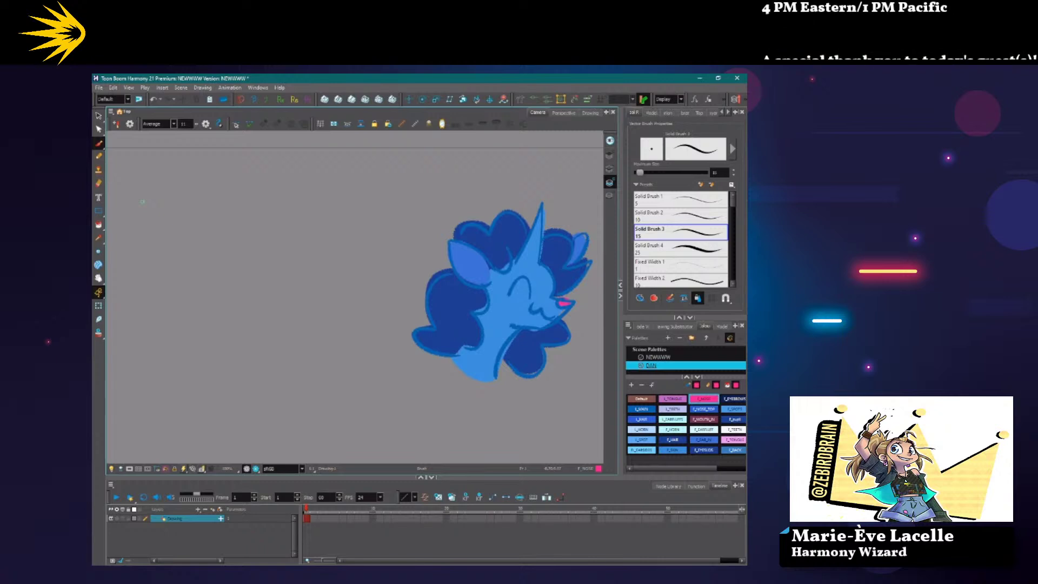
{"action": "left_click", "coordinate": [734, 398]}
{"action": "left_click_drag", "start_coordinate": [357, 249], "coordinate": [227, 214]}
{"action": "mouse_move", "coordinate": [356, 252]}
{"action": "left_mouse_down"}
{"action": "mouse_move", "coordinate": [327, 355]}
{"action": "mouse_move", "coordinate": [246, 331]}
{"action": "mouse_move", "coordinate": [207, 273]}
{"action": "mouse_move", "coordinate": [227, 215]}
{"action": "left_mouse_up"}
{"action": "mouse_move", "coordinate": [286, 229]}
{"action": "left_mouse_down"}
{"action": "mouse_move", "coordinate": [297, 241]}
{"action": "mouse_move", "coordinate": [272, 238]}
{"action": "mouse_move", "coordinate": [286, 230]}
{"action": "mouse_move", "coordinate": [279, 248]}
{"action": "mouse_move", "coordinate": [323, 267]}
{"action": "mouse_move", "coordinate": [335, 316]}
{"action": "mouse_move", "coordinate": [323, 349]}
{"action": "mouse_move", "coordinate": [204, 312]}
{"action": "mouse_move", "coordinate": [232, 242]}
{"action": "left_mouse_up"}
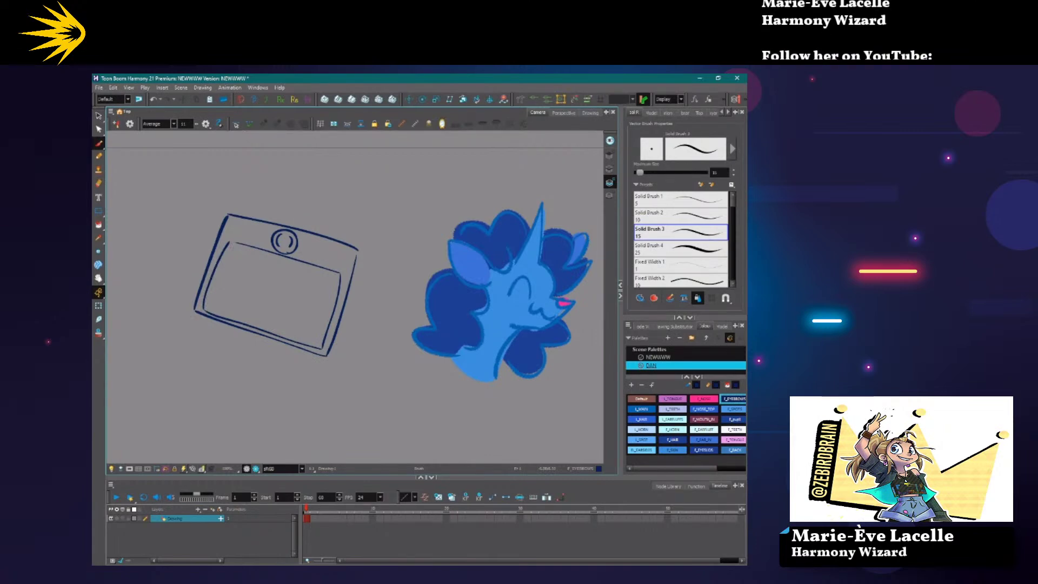
{"action": "mouse_move", "coordinate": [265, 230]}
{"action": "left_mouse_down"}
{"action": "mouse_move", "coordinate": [265, 241]}
{"action": "mouse_move", "coordinate": [309, 242]}
{"action": "left_mouse_up"}
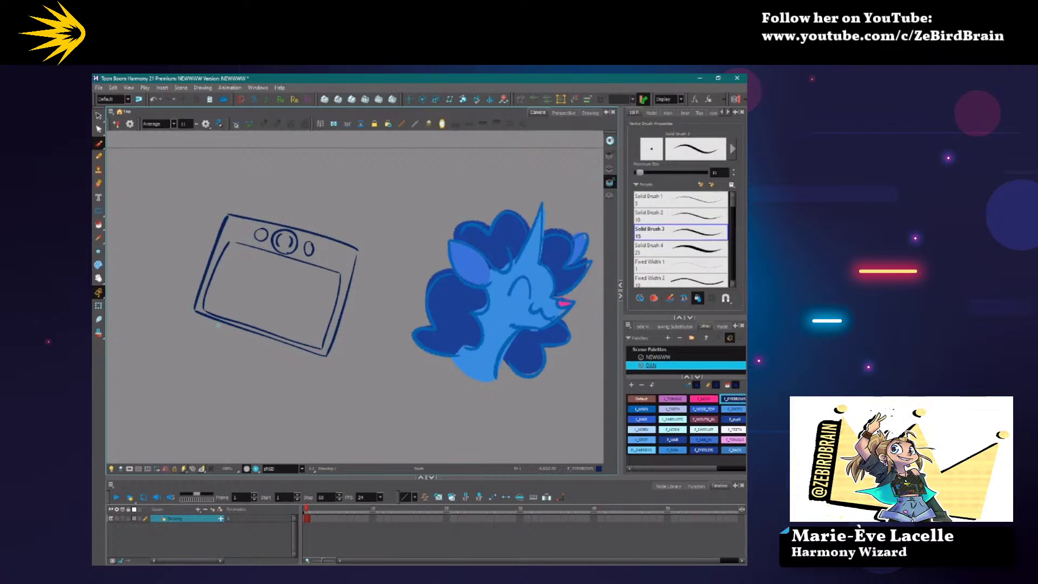
Add pairs of short reflection lines at opposite corners of the tablet's screen.
{"action": "left_click_drag", "start_coordinate": [249, 248], "coordinate": [250, 265]}
{"action": "left_click_drag", "start_coordinate": [258, 247], "coordinate": [258, 271]}
{"action": "mouse_move", "coordinate": [287, 318]}
{"action": "left_mouse_down"}
{"action": "mouse_move", "coordinate": [287, 339]}
{"action": "mouse_move", "coordinate": [300, 342]}
{"action": "left_mouse_up"}
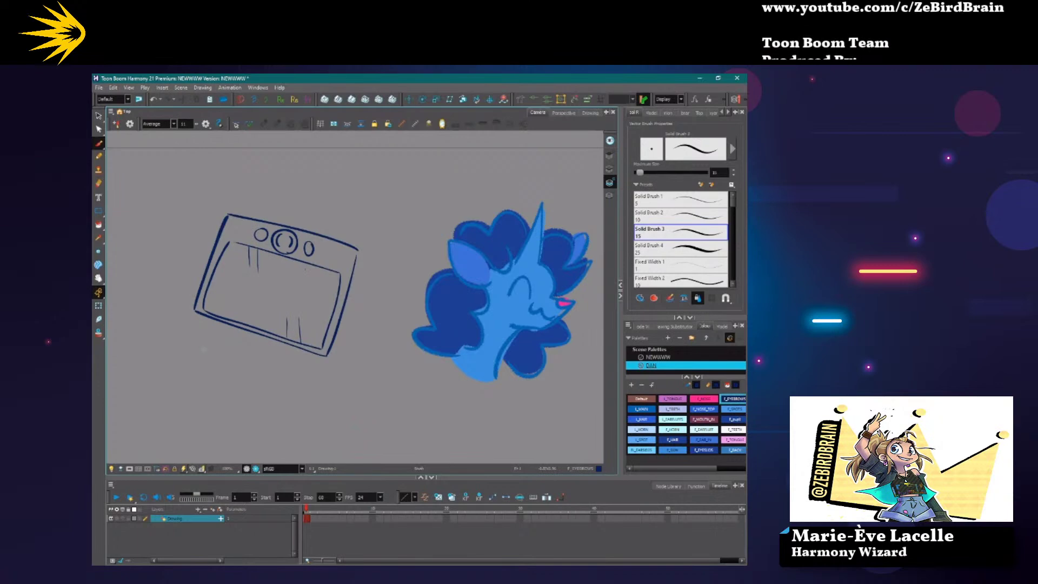
Sketch a desktop monitor with an inner screen and a flared stand below and beside the tilted tablet.
{"action": "left_click_drag", "start_coordinate": [204, 350], "coordinate": [425, 320]}
{"action": "mouse_move", "coordinate": [282, 311]}
{"action": "left_mouse_down"}
{"action": "mouse_move", "coordinate": [442, 325]}
{"action": "mouse_move", "coordinate": [430, 397]}
{"action": "mouse_move", "coordinate": [281, 349]}
{"action": "mouse_move", "coordinate": [281, 318]}
{"action": "left_mouse_up"}
{"action": "mouse_move", "coordinate": [295, 383]}
{"action": "left_mouse_down"}
{"action": "mouse_move", "coordinate": [393, 324]}
{"action": "mouse_move", "coordinate": [429, 406]}
{"action": "mouse_move", "coordinate": [300, 382]}
{"action": "left_mouse_up"}
{"action": "left_click_drag", "start_coordinate": [373, 408], "coordinate": [395, 443]}
Draw a flat pen tablet with a stylus in front of the monitor, and a question mark on its screen.
{"action": "mouse_move", "coordinate": [282, 451]}
{"action": "left_mouse_down"}
{"action": "mouse_move", "coordinate": [295, 359]}
{"action": "mouse_move", "coordinate": [404, 365]}
{"action": "mouse_move", "coordinate": [378, 395]}
{"action": "mouse_move", "coordinate": [274, 373]}
{"action": "left_mouse_up"}
{"action": "left_click_drag", "start_coordinate": [270, 370], "coordinate": [281, 359]}
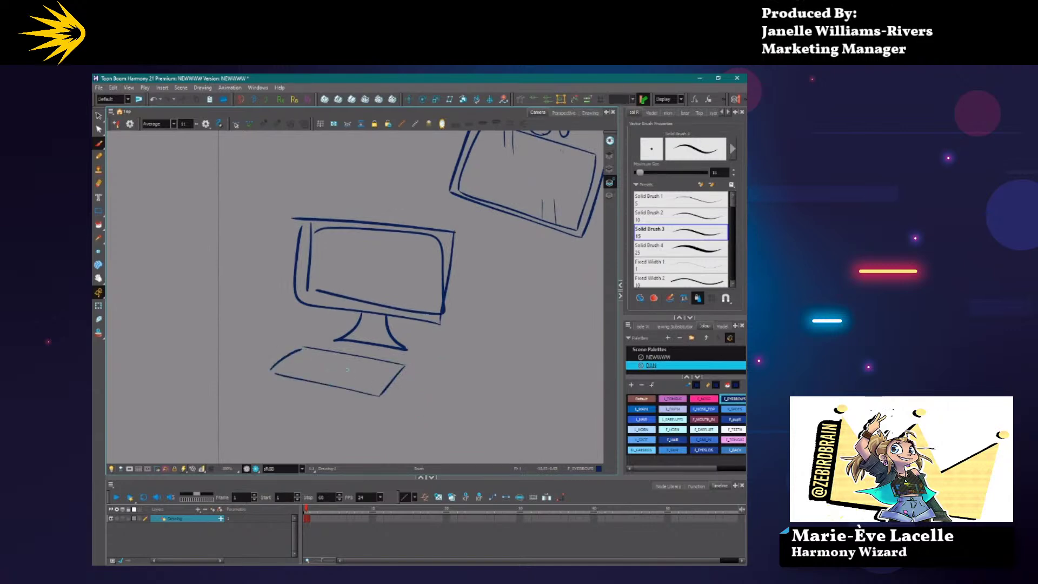
{"action": "left_click_drag", "start_coordinate": [348, 372], "coordinate": [382, 355]}
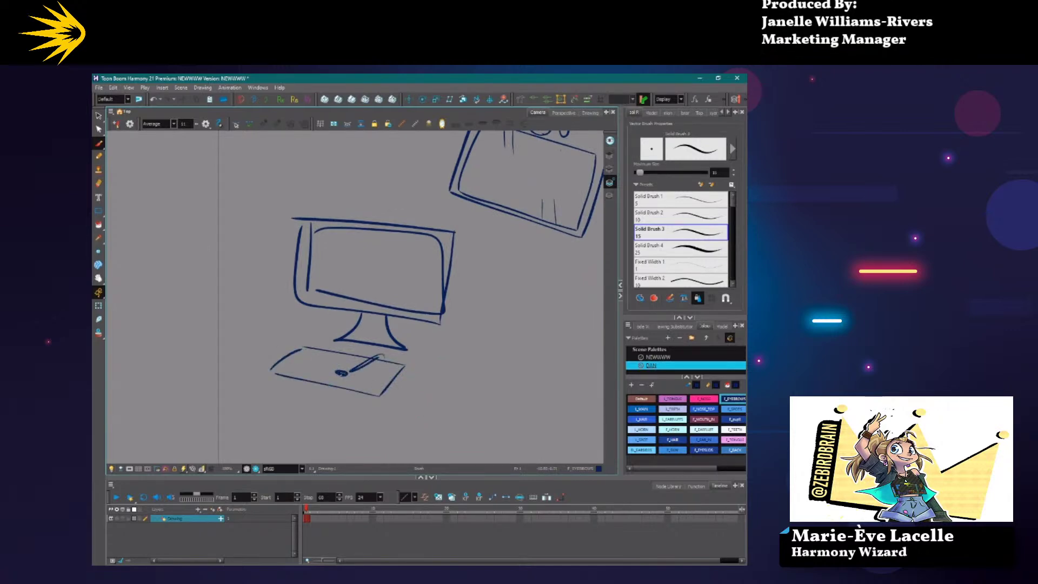
{"action": "left_click_drag", "start_coordinate": [384, 250], "coordinate": [382, 266]}
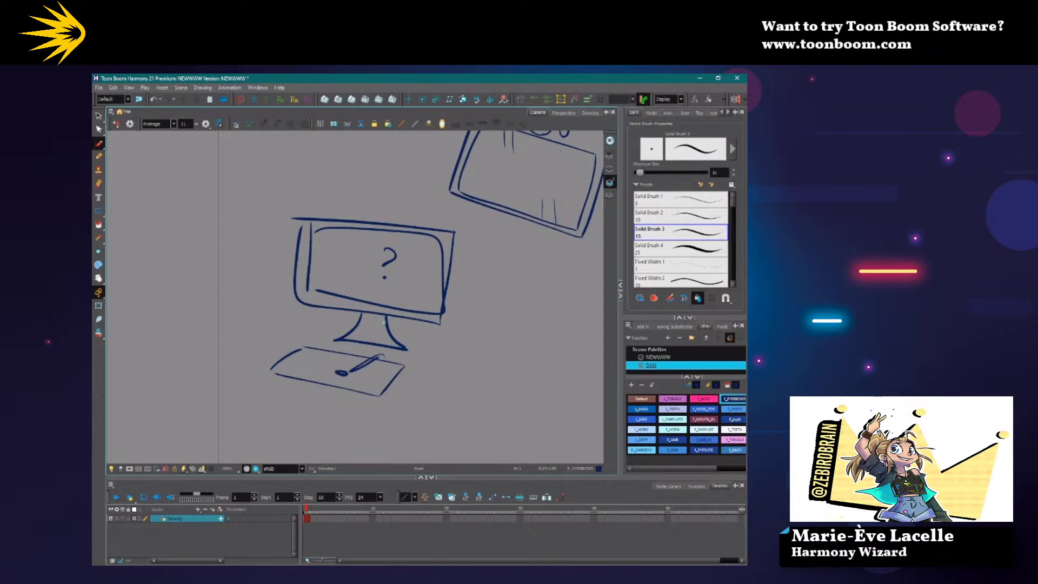
Draw another display tablet in the empty area below the character, with a rounded frame, an inner screen and the lettering "12ux ?".
{"action": "mouse_move", "coordinate": [514, 393]}
{"action": "left_mouse_down"}
{"action": "mouse_move", "coordinate": [449, 411]}
{"action": "mouse_move", "coordinate": [326, 417]}
{"action": "mouse_move", "coordinate": [294, 374]}
{"action": "left_mouse_up"}
{"action": "mouse_move", "coordinate": [340, 311]}
{"action": "left_mouse_down"}
{"action": "mouse_move", "coordinate": [465, 322]}
{"action": "mouse_move", "coordinate": [442, 360]}
{"action": "mouse_move", "coordinate": [317, 344]}
{"action": "mouse_move", "coordinate": [438, 367]}
{"action": "left_mouse_up"}
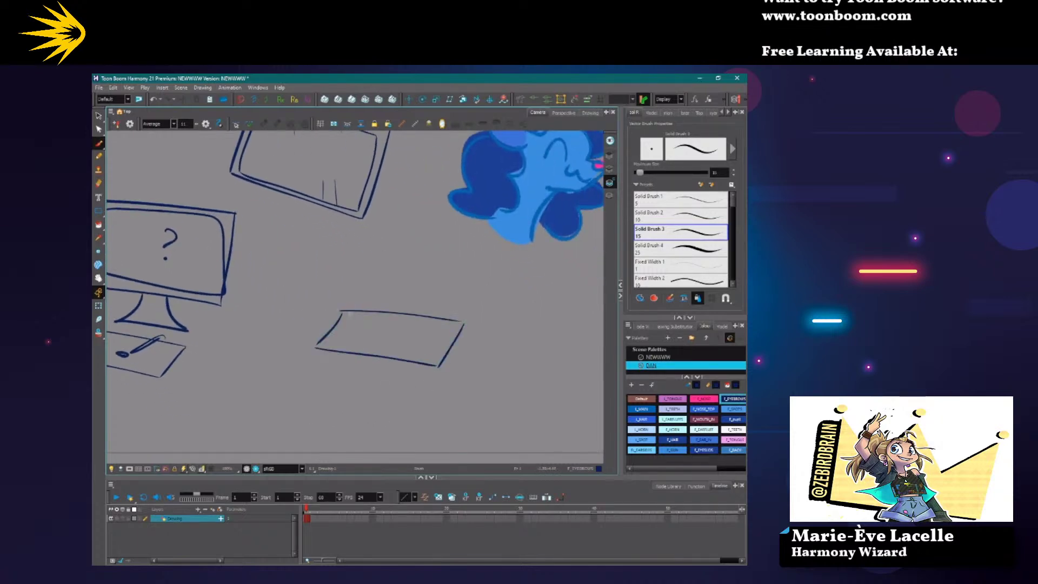
{"action": "mouse_move", "coordinate": [342, 297]}
{"action": "left_mouse_down"}
{"action": "mouse_move", "coordinate": [476, 310]}
{"action": "mouse_move", "coordinate": [469, 359]}
{"action": "mouse_move", "coordinate": [447, 396]}
{"action": "mouse_move", "coordinate": [299, 379]}
{"action": "mouse_move", "coordinate": [304, 342]}
{"action": "mouse_move", "coordinate": [342, 297]}
{"action": "left_mouse_up"}
{"action": "left_click_drag", "start_coordinate": [356, 319], "coordinate": [358, 335]}
{"action": "left_click_drag", "start_coordinate": [369, 323], "coordinate": [379, 335]}
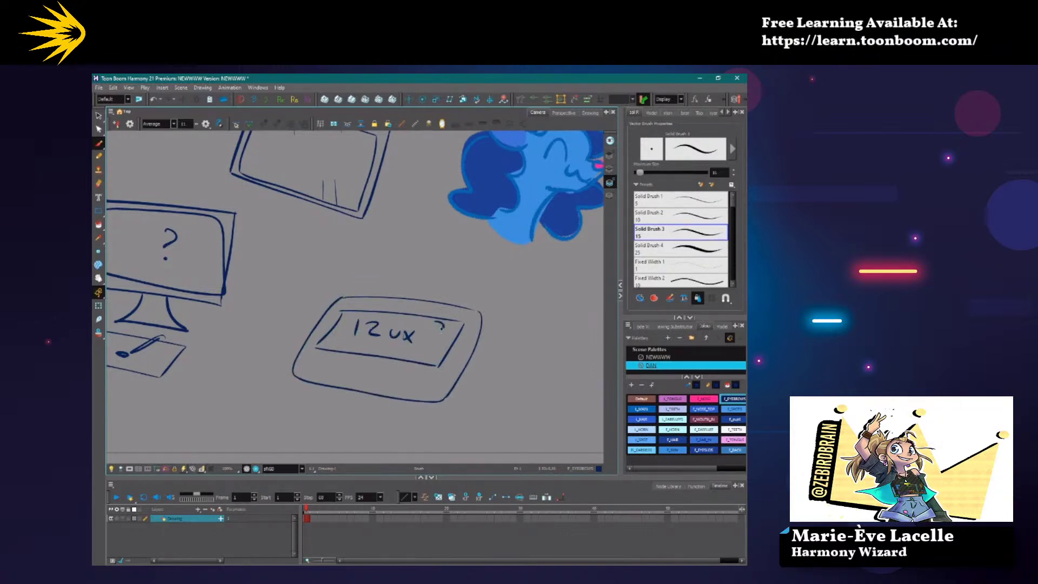
Draw a folding support leg behind the side of the "12ux ?" tablet.
{"action": "mouse_move", "coordinate": [479, 335]}
{"action": "left_mouse_down"}
{"action": "mouse_move", "coordinate": [497, 385]}
{"action": "mouse_move", "coordinate": [490, 373]}
{"action": "left_mouse_up"}
{"action": "left_click_drag", "start_coordinate": [461, 381], "coordinate": [491, 379]}
{"action": "left_click_drag", "start_coordinate": [452, 385], "coordinate": [493, 384]}
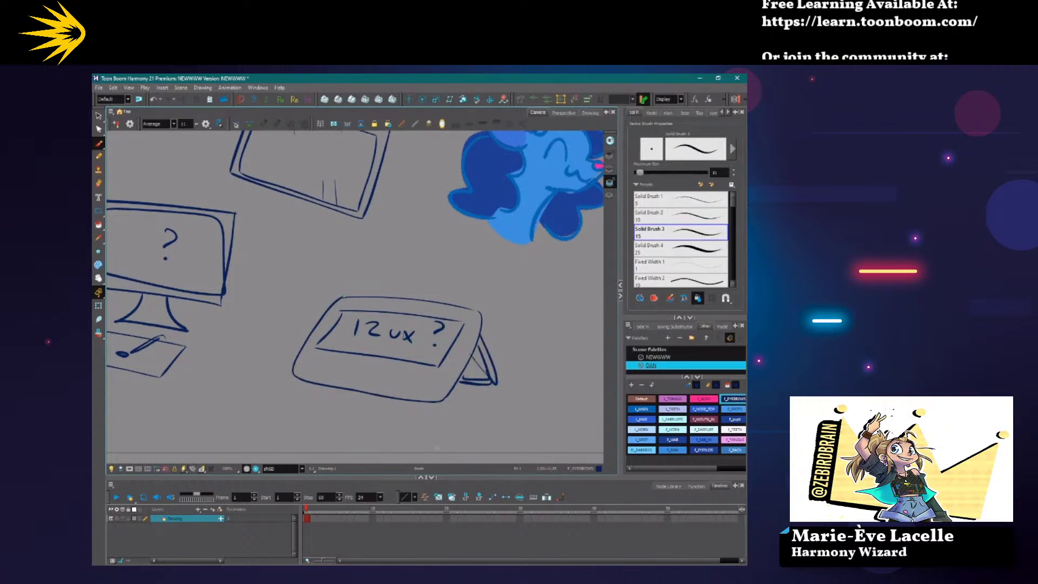
Move the lower edge line of the "12ux ?" tablet's screen down, closer to the frame.
{"action": "left_click", "coordinate": [98, 115]}
{"action": "left_click", "coordinate": [345, 359]}
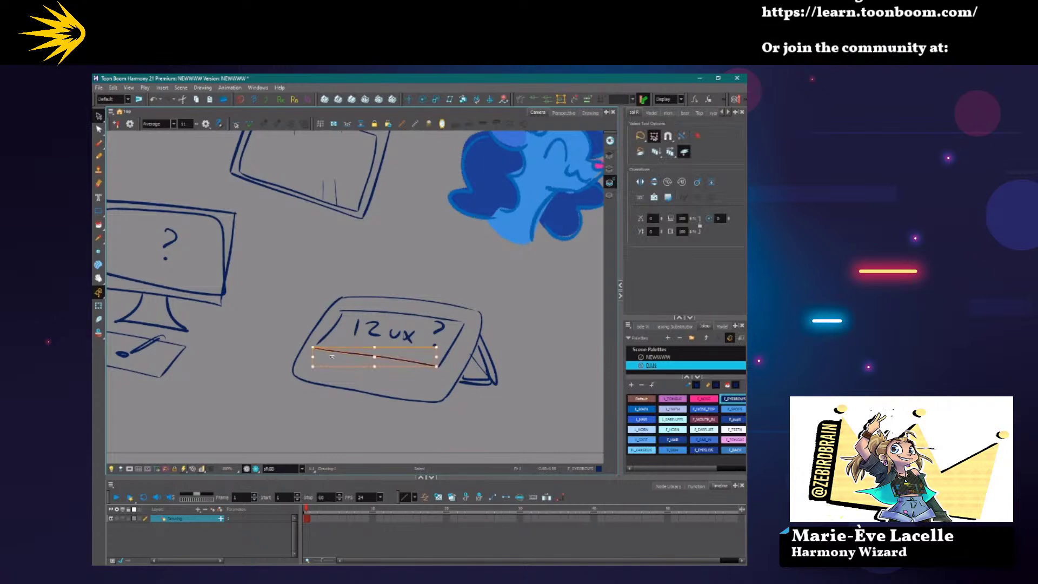
{"action": "left_click_drag", "start_coordinate": [332, 362], "coordinate": [332, 365]}
{"action": "left_click", "coordinate": [295, 357]}
{"action": "key", "text": "alt+b"}
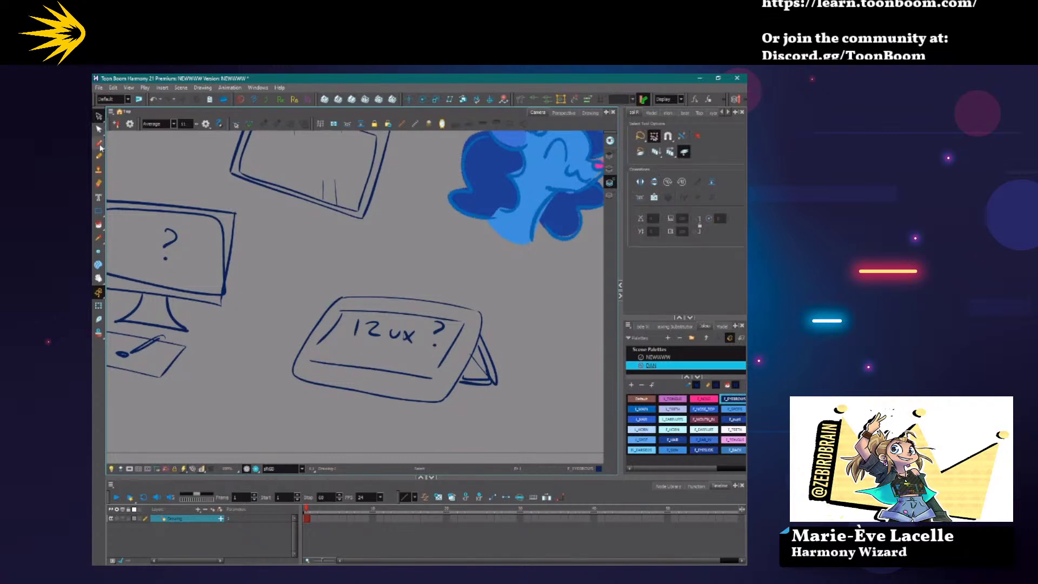
Draw a thick stylus and a curved scribble on the screen of the "12ux ?" tablet.
{"action": "mouse_move", "coordinate": [445, 267]}
{"action": "left_mouse_down"}
{"action": "mouse_move", "coordinate": [412, 346]}
{"action": "mouse_move", "coordinate": [427, 319]}
{"action": "mouse_move", "coordinate": [406, 353]}
{"action": "mouse_move", "coordinate": [427, 311]}
{"action": "mouse_move", "coordinate": [381, 360]}
{"action": "mouse_move", "coordinate": [409, 355]}
{"action": "left_mouse_up"}
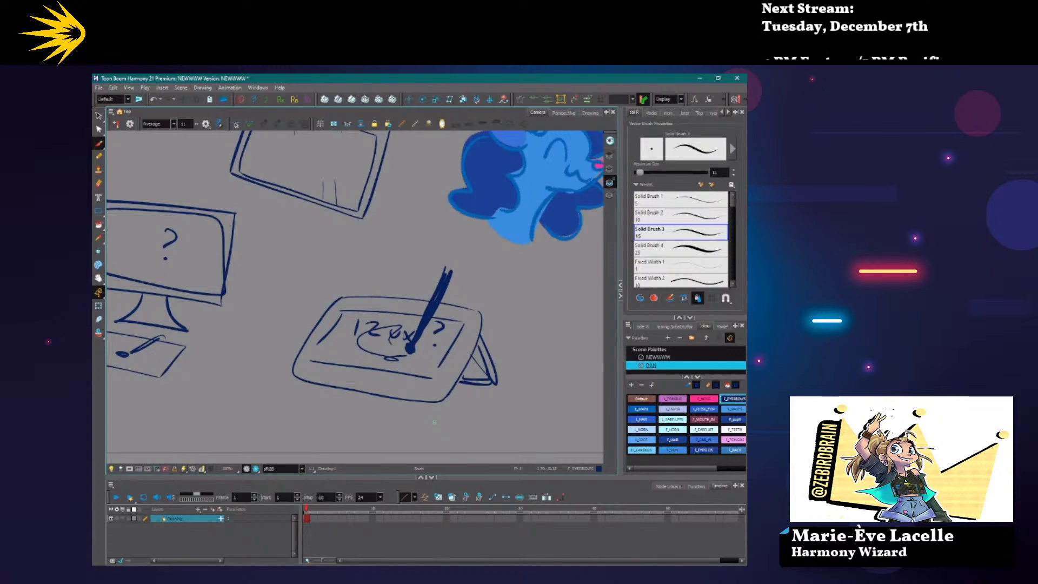
{"action": "left_click_drag", "start_coordinate": [434, 422], "coordinate": [539, 426]}
{"action": "mouse_move", "coordinate": [276, 348]}
{"action": "left_mouse_down"}
{"action": "mouse_move", "coordinate": [256, 370]}
{"action": "mouse_move", "coordinate": [198, 359]}
{"action": "mouse_move", "coordinate": [180, 331]}
{"action": "left_mouse_up"}
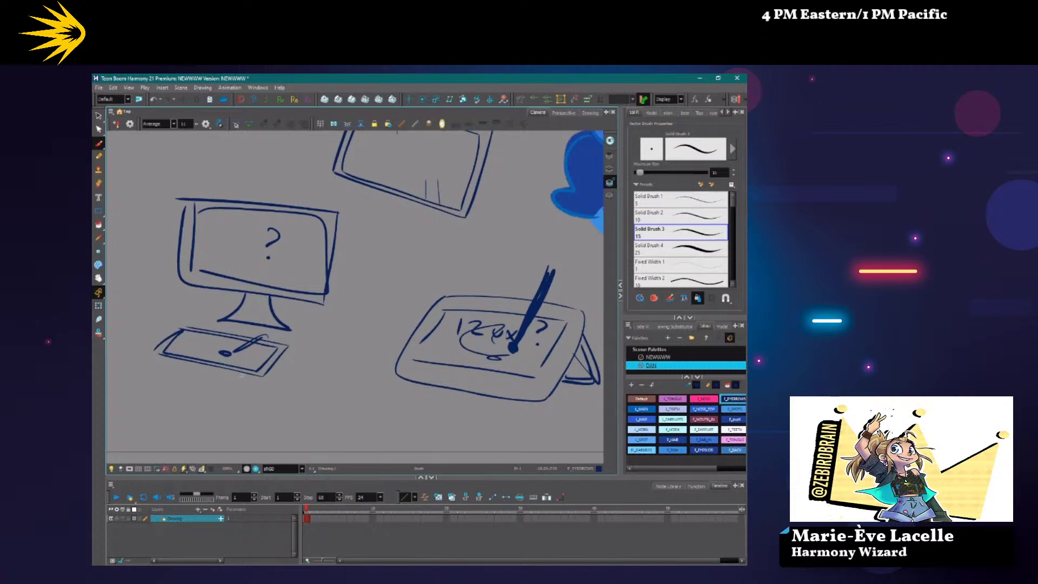
Add short emphasis ticks around the corners of the flat pen tablet in front of the monitor.
{"action": "left_click_drag", "start_coordinate": [263, 383], "coordinate": [287, 378]}
{"action": "left_click_drag", "start_coordinate": [139, 350], "coordinate": [148, 361]}
{"action": "left_click_drag", "start_coordinate": [164, 321], "coordinate": [173, 326]}
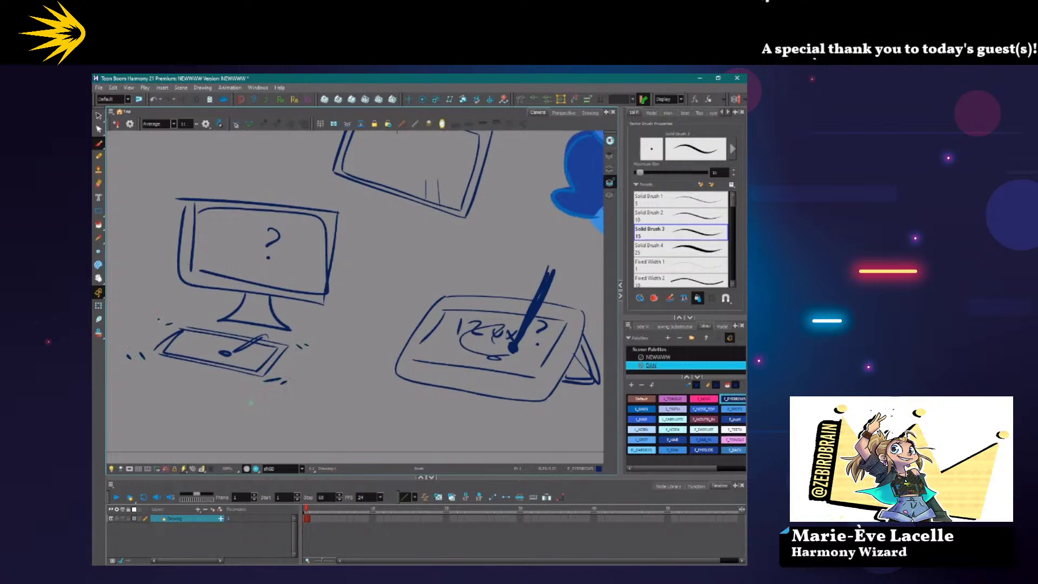
Circle the whole "12ux ?" tablet with a large ellipse.
{"action": "left_click_drag", "start_coordinate": [413, 400], "coordinate": [334, 400]}
{"action": "mouse_move", "coordinate": [421, 251]}
{"action": "left_mouse_down"}
{"action": "mouse_move", "coordinate": [533, 421]}
{"action": "mouse_move", "coordinate": [540, 289]}
{"action": "mouse_move", "coordinate": [550, 301]}
{"action": "left_mouse_up"}
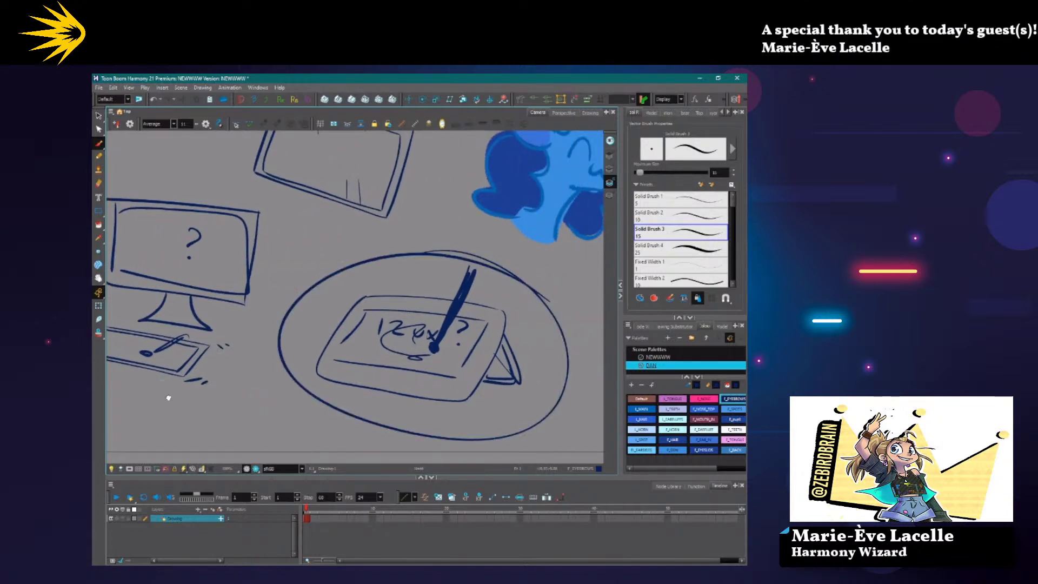
{"action": "left_click_drag", "start_coordinate": [152, 397], "coordinate": [208, 396]}
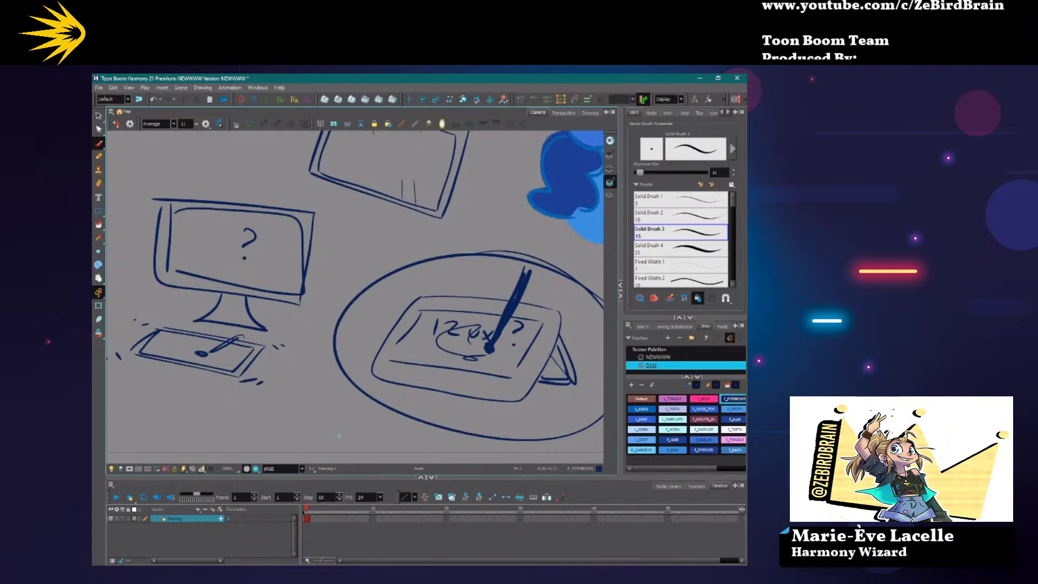
Try a large X over the monitor and pen tablet, undo it, and write a dollar sign above the monitor.
{"action": "left_click_drag", "start_coordinate": [265, 188], "coordinate": [184, 401]}
{"action": "mouse_move", "coordinate": [140, 198]}
{"action": "left_mouse_down"}
{"action": "mouse_move", "coordinate": [196, 266]}
{"action": "mouse_move", "coordinate": [275, 403]}
{"action": "left_mouse_up"}
{"action": "key", "text": "ctrl+z"}
{"action": "key", "text": "ctrl+z"}
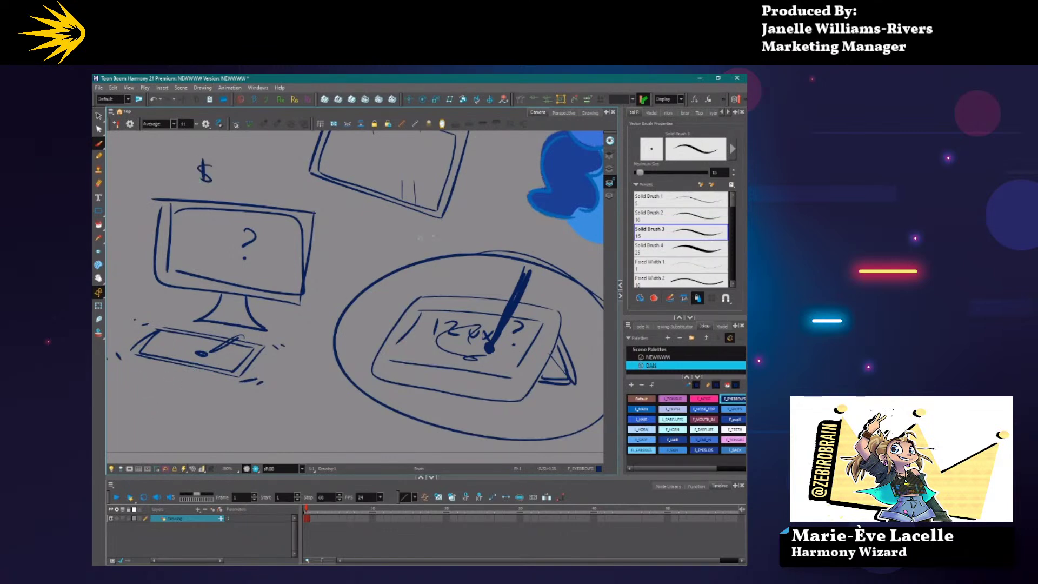
Write a row of four dollar signs above the circled "12ux ?" tablet, undoing failed strokes.
{"action": "left_click_drag", "start_coordinate": [469, 229], "coordinate": [456, 253]}
{"action": "left_click_drag", "start_coordinate": [489, 229], "coordinate": [462, 262]}
{"action": "left_click_drag", "start_coordinate": [444, 216], "coordinate": [444, 257]}
{"action": "key", "text": "ctrl+z"}
{"action": "key", "text": "ctrl+z"}
{"action": "key", "text": "ctrl+z"}
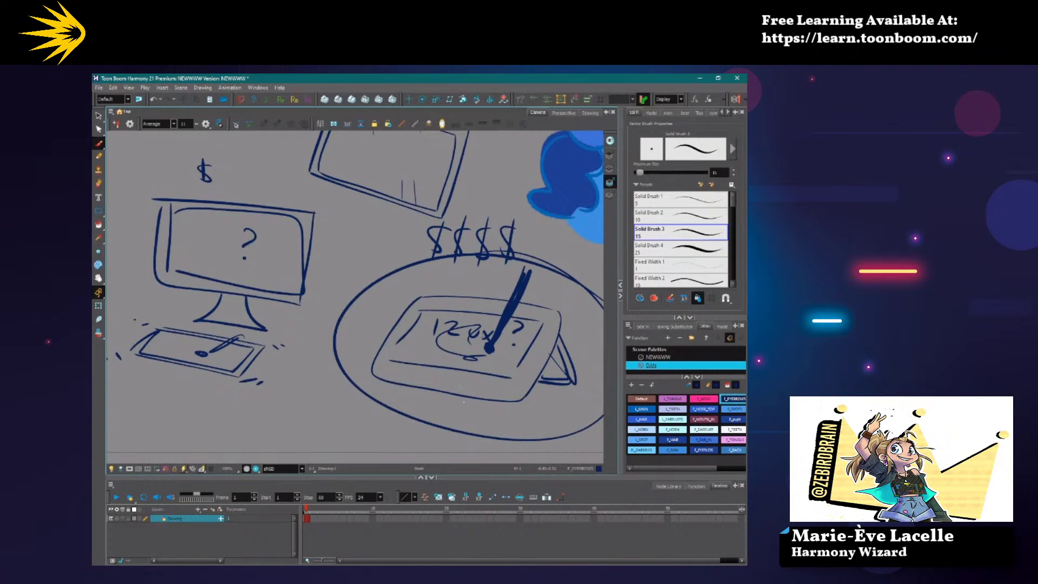
Delete the ellipse, the dollar signs and the stylus around the "12ux ?" tablet.
{"action": "left_click_drag", "start_coordinate": [444, 424], "coordinate": [370, 427]}
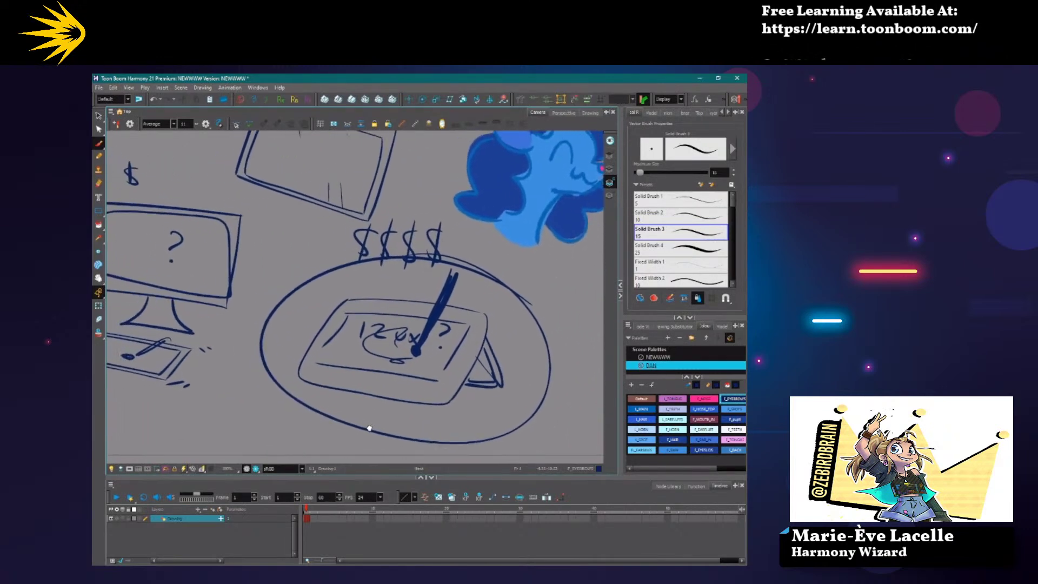
{"action": "key", "text": "alt+s"}
{"action": "left_click", "coordinate": [459, 264]}
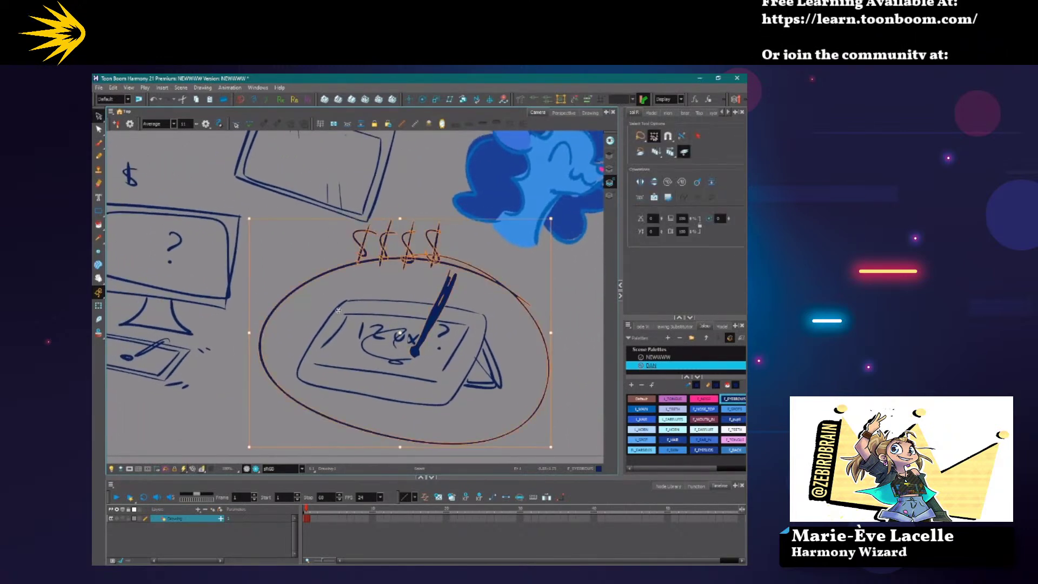
{"action": "key", "text": "Delete"}
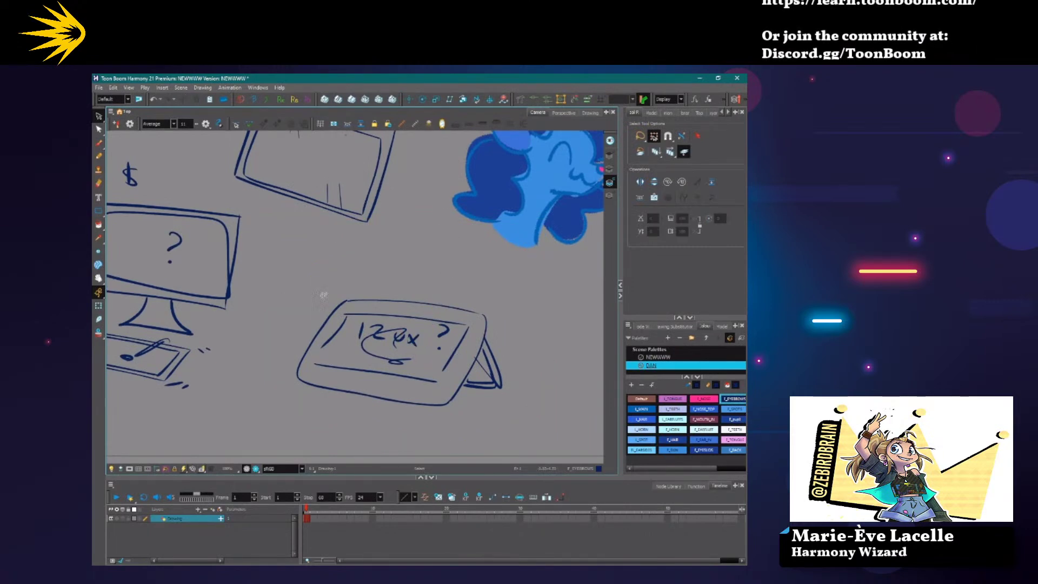
Draw the outer frame of a larger display tablet beside the "12ux ?" one and letter it "21ux".
{"action": "left_click", "coordinate": [410, 365]}
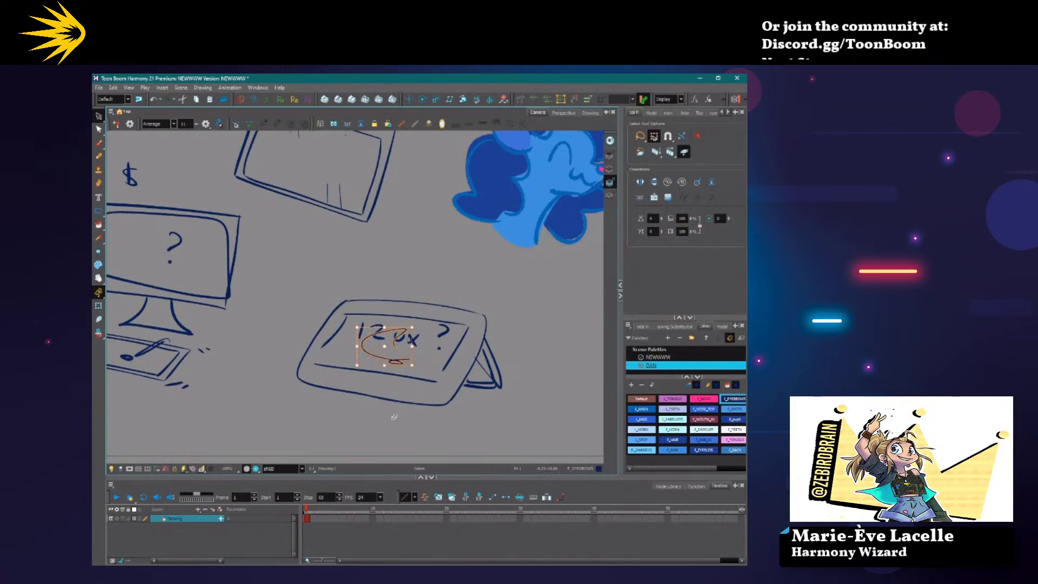
{"action": "left_click_drag", "start_coordinate": [389, 427], "coordinate": [260, 412]}
{"action": "key", "text": "alt+b"}
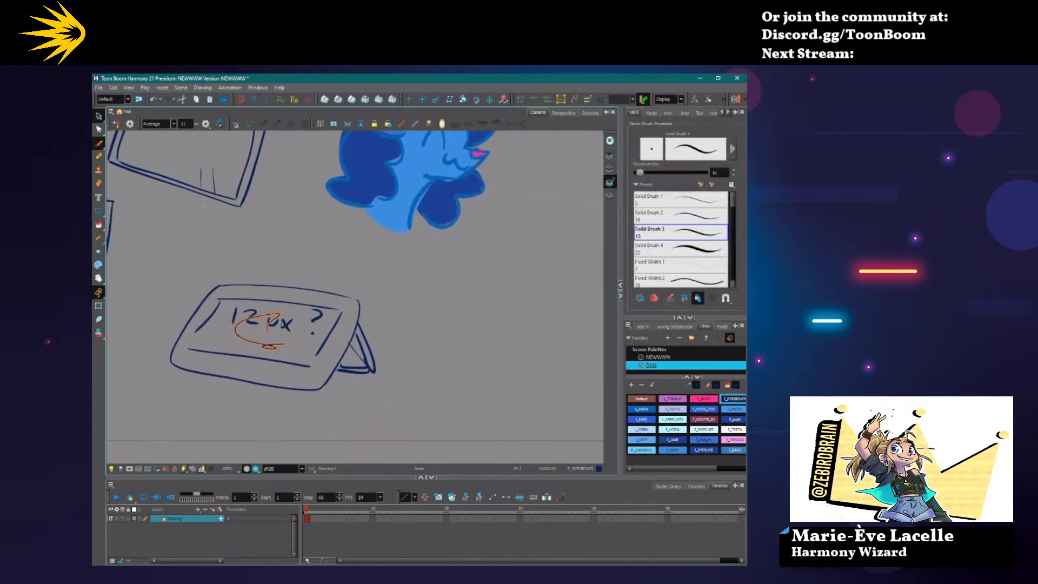
{"action": "left_click_drag", "start_coordinate": [406, 307], "coordinate": [326, 355]}
{"action": "mouse_move", "coordinate": [368, 265]}
{"action": "left_mouse_down"}
{"action": "mouse_move", "coordinate": [514, 286]}
{"action": "mouse_move", "coordinate": [474, 405]}
{"action": "left_mouse_up"}
{"action": "left_click_drag", "start_coordinate": [315, 359], "coordinate": [468, 407]}
{"action": "left_click_drag", "start_coordinate": [366, 265], "coordinate": [319, 352]}
{"action": "mouse_move", "coordinate": [381, 312]}
{"action": "left_mouse_down"}
{"action": "mouse_move", "coordinate": [398, 324]}
{"action": "mouse_move", "coordinate": [417, 312]}
{"action": "mouse_move", "coordinate": [442, 338]}
{"action": "left_mouse_up"}
{"action": "left_click_drag", "start_coordinate": [449, 327], "coordinate": [450, 342]}
Draw the inner screen border of the "21ux" tablet and a column of buttons along each side.
{"action": "left_click_drag", "start_coordinate": [405, 276], "coordinate": [458, 395]}
{"action": "left_click_drag", "start_coordinate": [369, 281], "coordinate": [446, 394]}
{"action": "left_click_drag", "start_coordinate": [504, 312], "coordinate": [485, 369]}
{"action": "left_click_drag", "start_coordinate": [358, 293], "coordinate": [335, 344]}
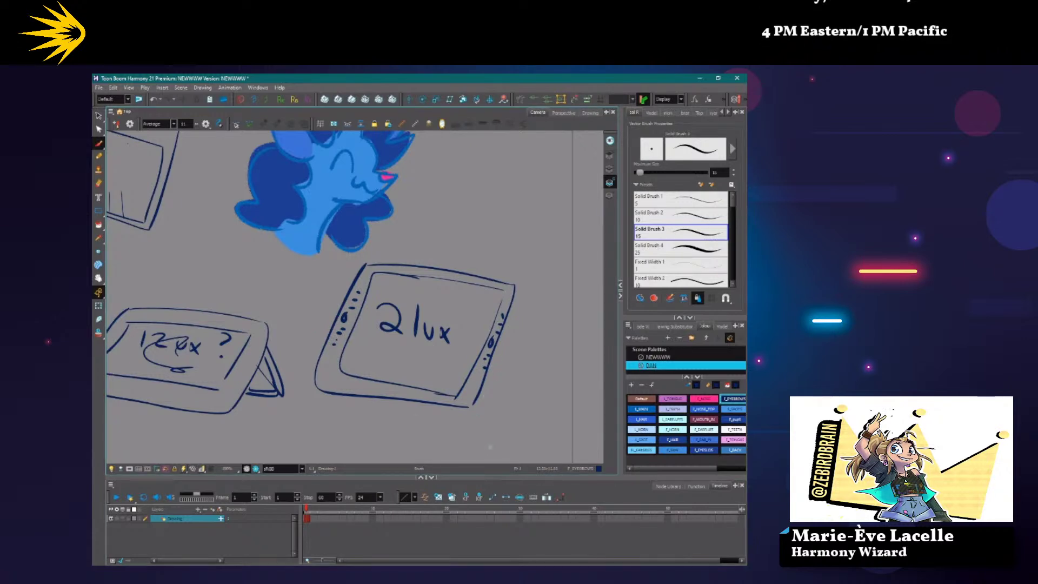
Draw a folding support leg behind the side of the "21ux" tablet.
{"action": "left_click_drag", "start_coordinate": [484, 446], "coordinate": [498, 438]}
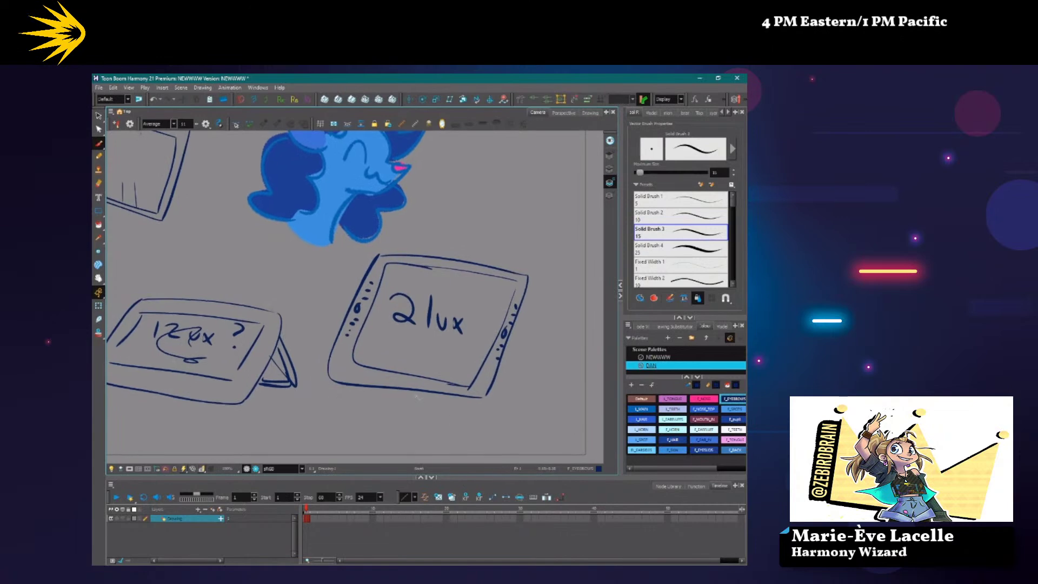
{"action": "left_click_drag", "start_coordinate": [513, 341], "coordinate": [537, 404]}
{"action": "left_click_drag", "start_coordinate": [510, 354], "coordinate": [520, 404]}
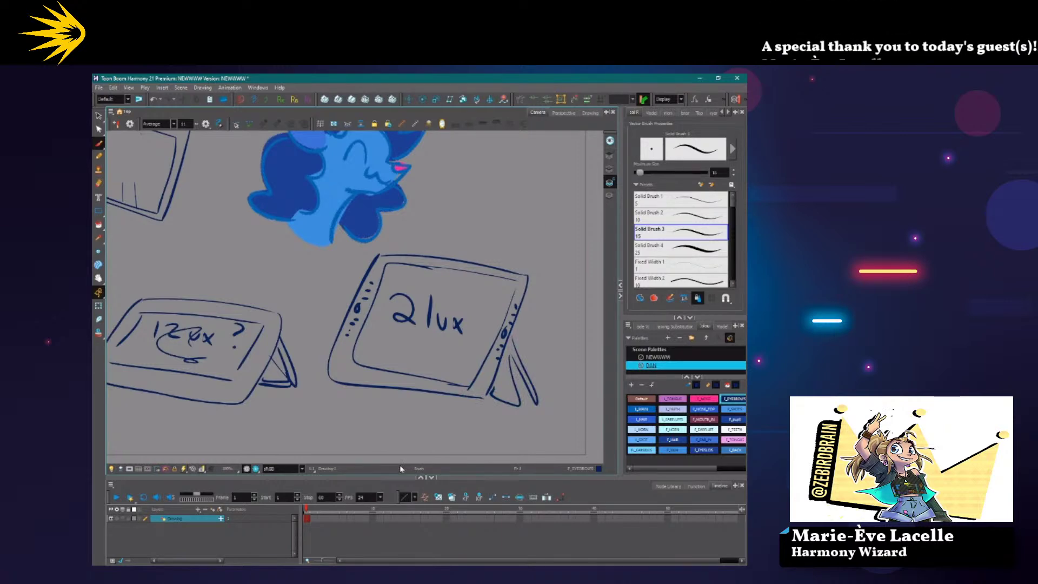
Try a large X across the "12ux ?" tablet and undo both strokes.
{"action": "left_click_drag", "start_coordinate": [486, 318], "coordinate": [366, 433]}
{"action": "left_click_drag", "start_coordinate": [117, 412], "coordinate": [307, 261]}
{"action": "left_click_drag", "start_coordinate": [224, 342], "coordinate": [330, 391]}
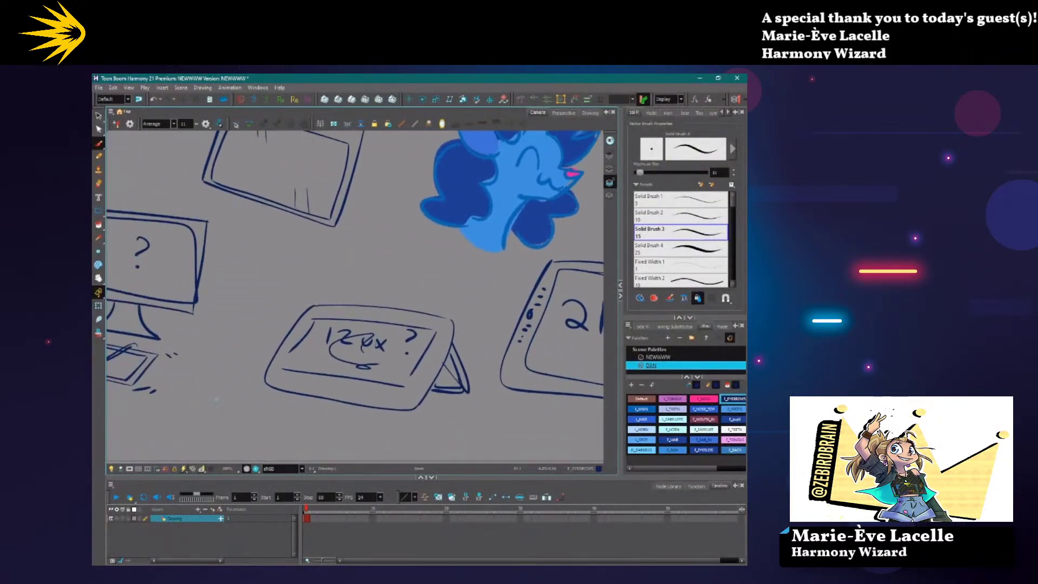
{"action": "scroll", "coordinate": [209, 406], "scroll_direction": "down", "scroll_amount": 1}
{"action": "left_click_drag", "start_coordinate": [209, 406], "coordinate": [252, 397]}
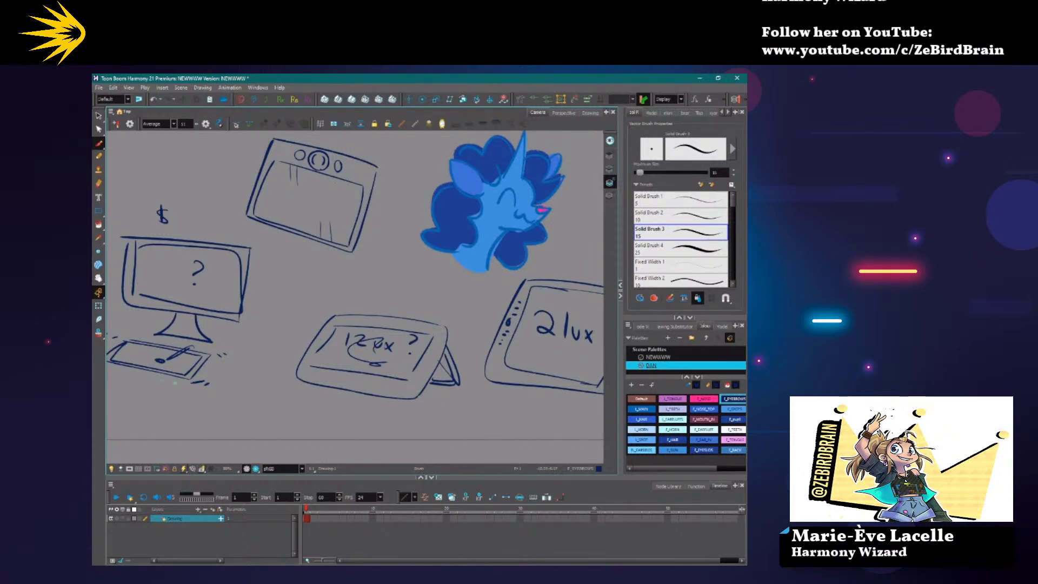
{"action": "left_click_drag", "start_coordinate": [446, 145], "coordinate": [300, 394]}
{"action": "left_click_drag", "start_coordinate": [211, 189], "coordinate": [514, 413]}
{"action": "key", "text": "ctrl+z"}
{"action": "key", "text": "ctrl+z"}
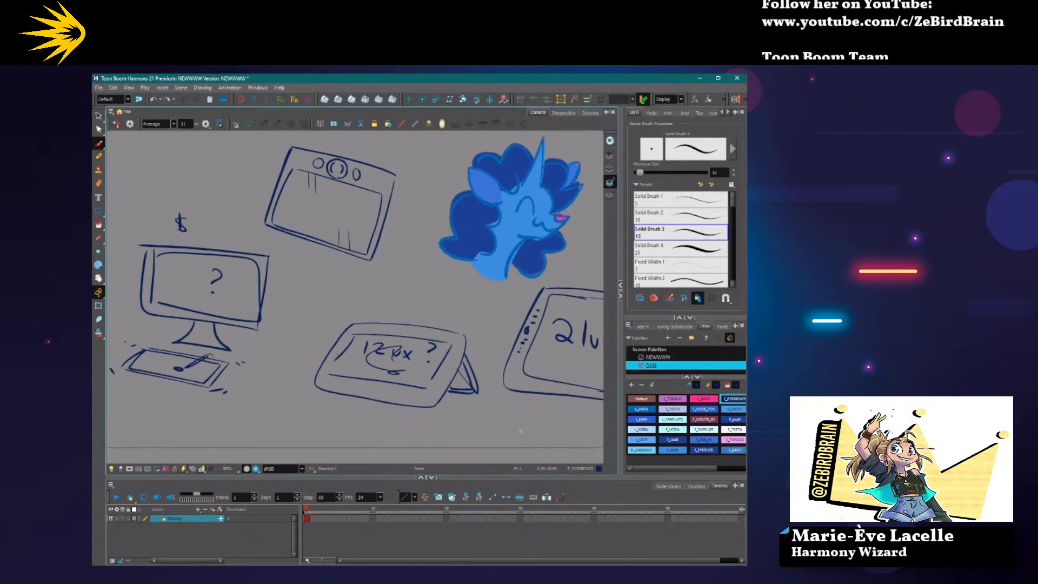
Draw a side view of a desk with a monitor on its stand in the empty area outside the camera frame.
{"action": "left_click_drag", "start_coordinate": [191, 404], "coordinate": [421, 403]}
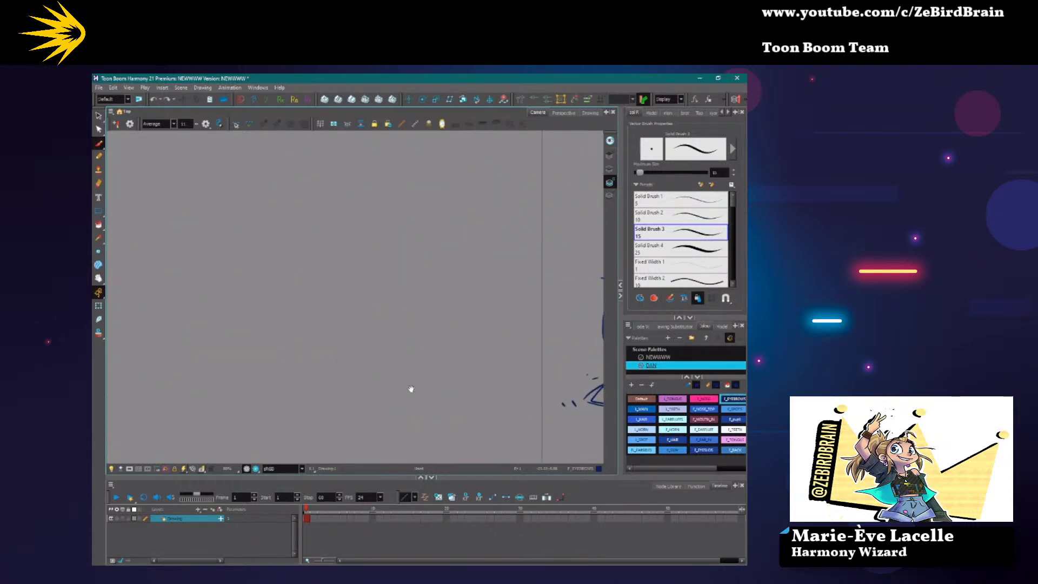
{"action": "mouse_move", "coordinate": [427, 341]}
{"action": "left_mouse_down"}
{"action": "mouse_move", "coordinate": [402, 327]}
{"action": "mouse_move", "coordinate": [465, 353]}
{"action": "mouse_move", "coordinate": [344, 344]}
{"action": "left_mouse_up"}
{"action": "mouse_move", "coordinate": [473, 353]}
{"action": "left_mouse_down"}
{"action": "mouse_move", "coordinate": [446, 367]}
{"action": "mouse_move", "coordinate": [345, 351]}
{"action": "left_mouse_up"}
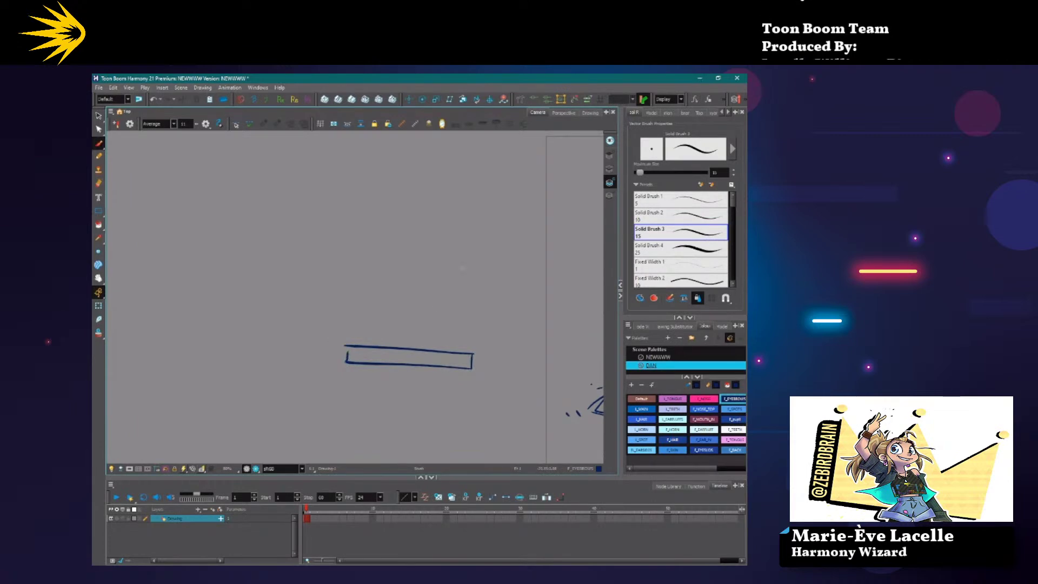
{"action": "mouse_move", "coordinate": [477, 234]}
{"action": "left_mouse_down"}
{"action": "mouse_move", "coordinate": [476, 311]}
{"action": "mouse_move", "coordinate": [464, 234]}
{"action": "mouse_move", "coordinate": [476, 352]}
{"action": "mouse_move", "coordinate": [478, 300]}
{"action": "left_mouse_up"}
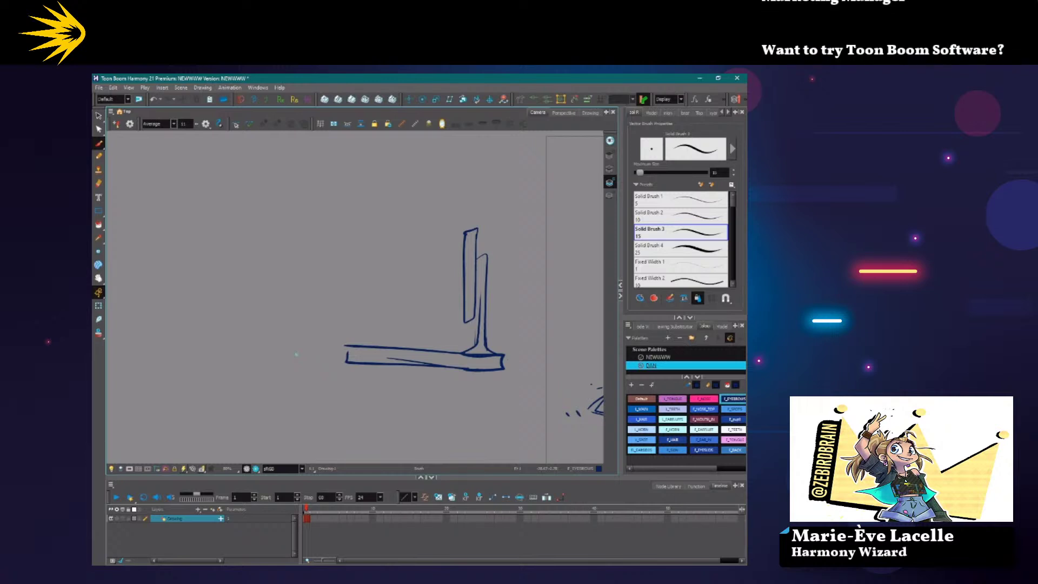
Write the support e-mail address above the desk sketch, underlined and circled.
{"action": "left_click_drag", "start_coordinate": [196, 146], "coordinate": [195, 189]}
{"action": "mouse_move", "coordinate": [194, 166]}
{"action": "left_mouse_down"}
{"action": "mouse_move", "coordinate": [195, 188]}
{"action": "mouse_move", "coordinate": [197, 176]}
{"action": "mouse_move", "coordinate": [234, 168]}
{"action": "mouse_move", "coordinate": [225, 188]}
{"action": "left_mouse_up"}
{"action": "left_click_drag", "start_coordinate": [244, 152], "coordinate": [245, 189]}
{"action": "mouse_move", "coordinate": [257, 167]}
{"action": "left_mouse_down"}
{"action": "mouse_move", "coordinate": [257, 189]}
{"action": "mouse_move", "coordinate": [281, 186]}
{"action": "mouse_move", "coordinate": [291, 162]}
{"action": "mouse_move", "coordinate": [303, 188]}
{"action": "mouse_move", "coordinate": [315, 169]}
{"action": "left_mouse_up"}
{"action": "left_click_drag", "start_coordinate": [329, 175], "coordinate": [361, 187]}
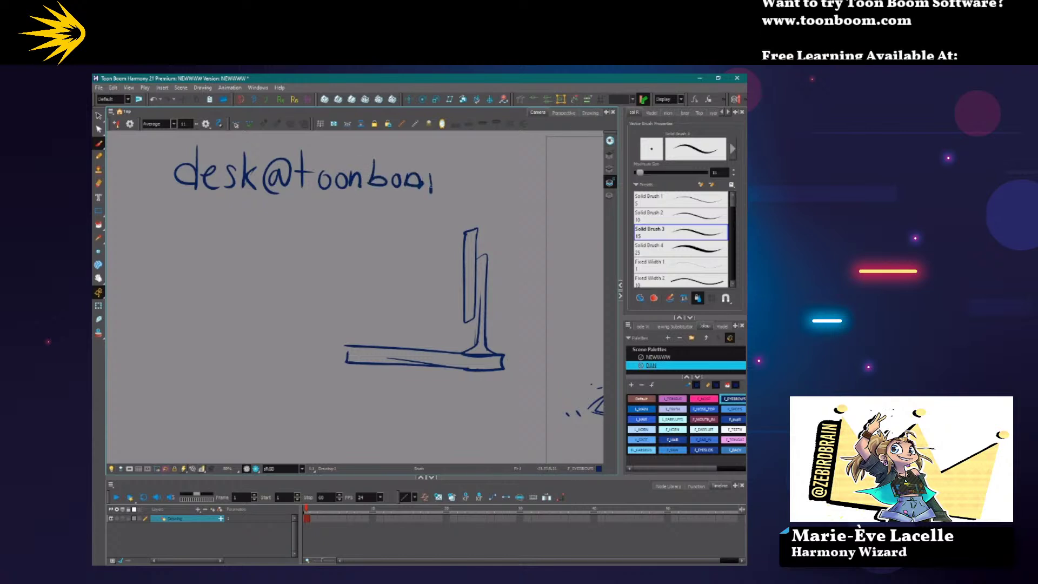
{"action": "key", "text": "ctrl+z"}
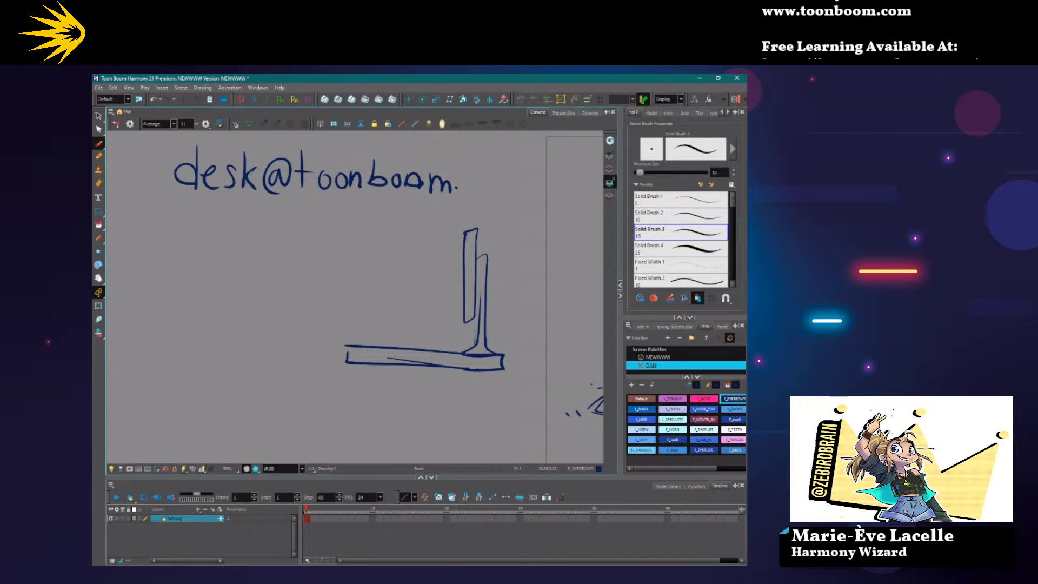
{"action": "left_click_drag", "start_coordinate": [523, 197], "coordinate": [171, 203]}
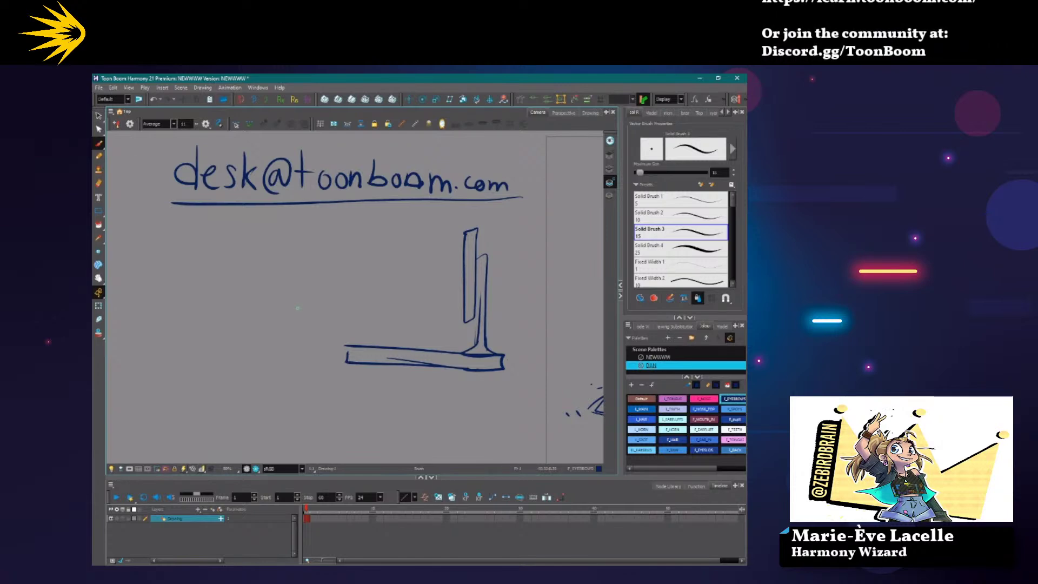
{"action": "mouse_move", "coordinate": [161, 162]}
{"action": "left_mouse_down"}
{"action": "mouse_move", "coordinate": [366, 135]}
{"action": "mouse_move", "coordinate": [149, 193]}
{"action": "left_mouse_up"}
Delete the handwritten e-mail address with its underline and circle.
{"action": "key", "text": "alt+s"}
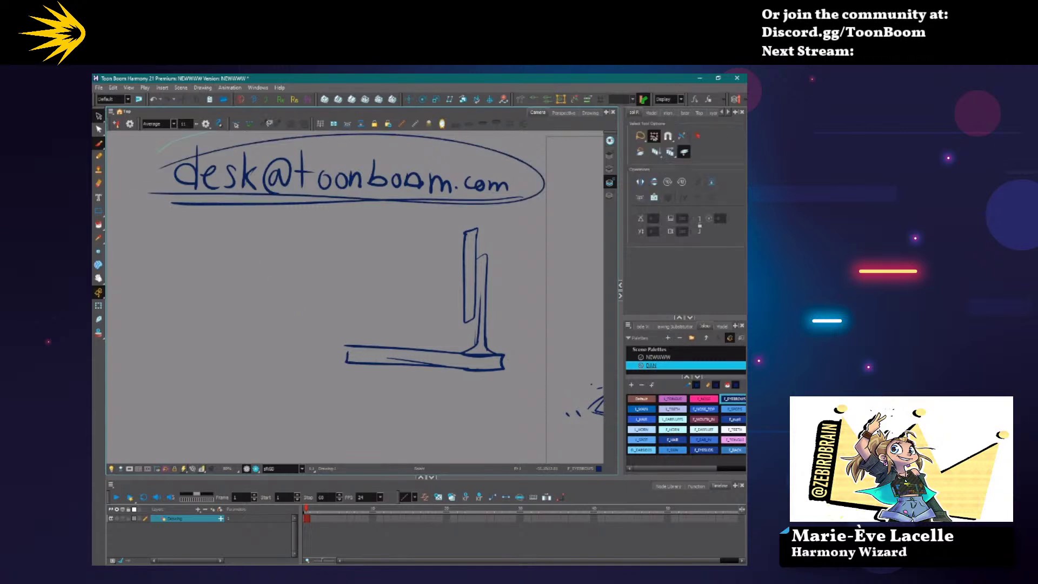
{"action": "left_click_drag", "start_coordinate": [515, 176], "coordinate": [144, 214]}
{"action": "key", "text": "Delete"}
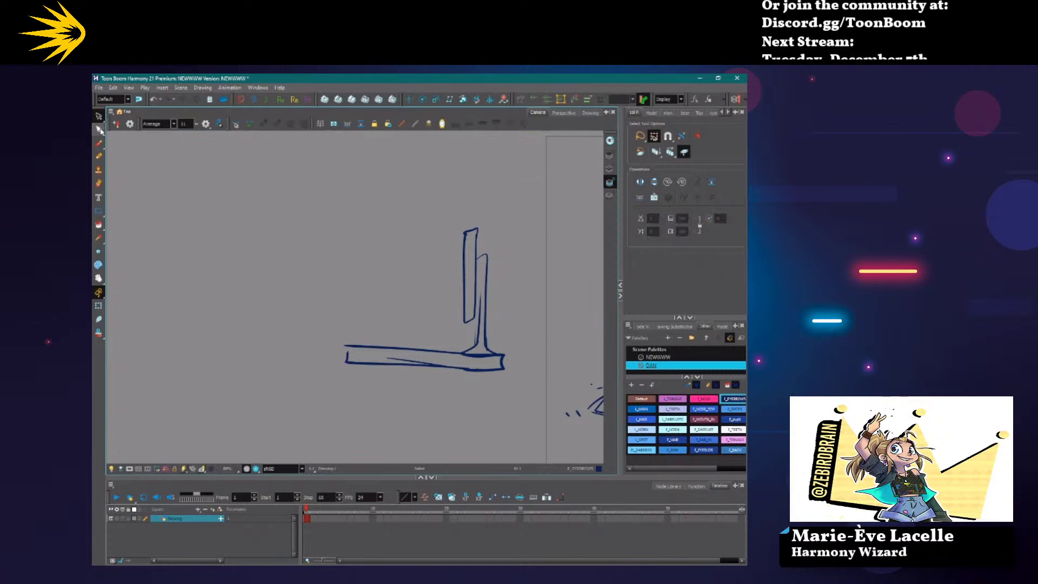
Duplicate the side-view desk and monitor sketch and place the copy to the left of the original.
{"action": "left_click", "coordinate": [98, 143]}
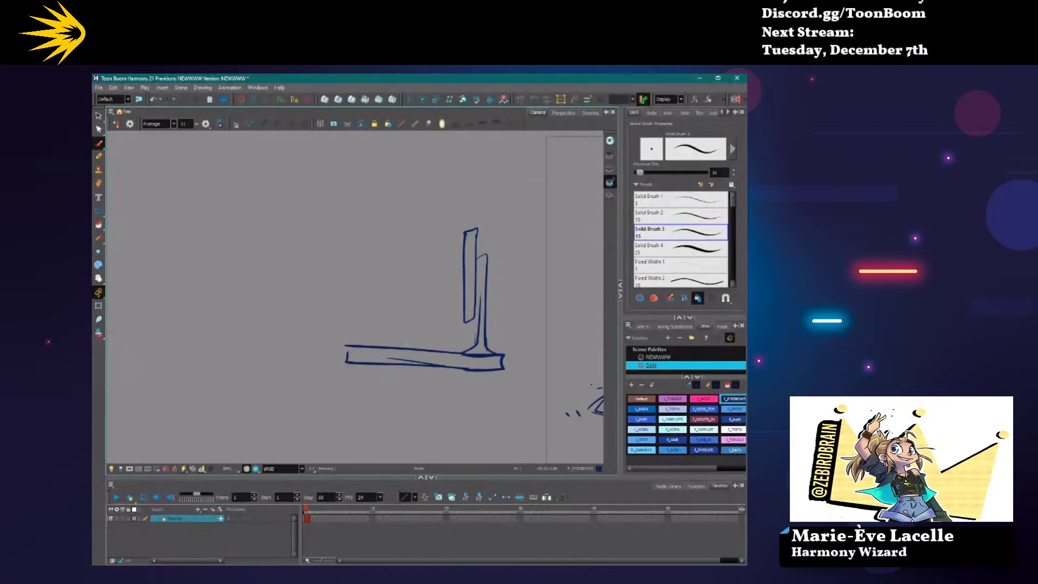
{"action": "key", "text": "alt+s"}
{"action": "left_click_drag", "start_coordinate": [373, 190], "coordinate": [273, 316]}
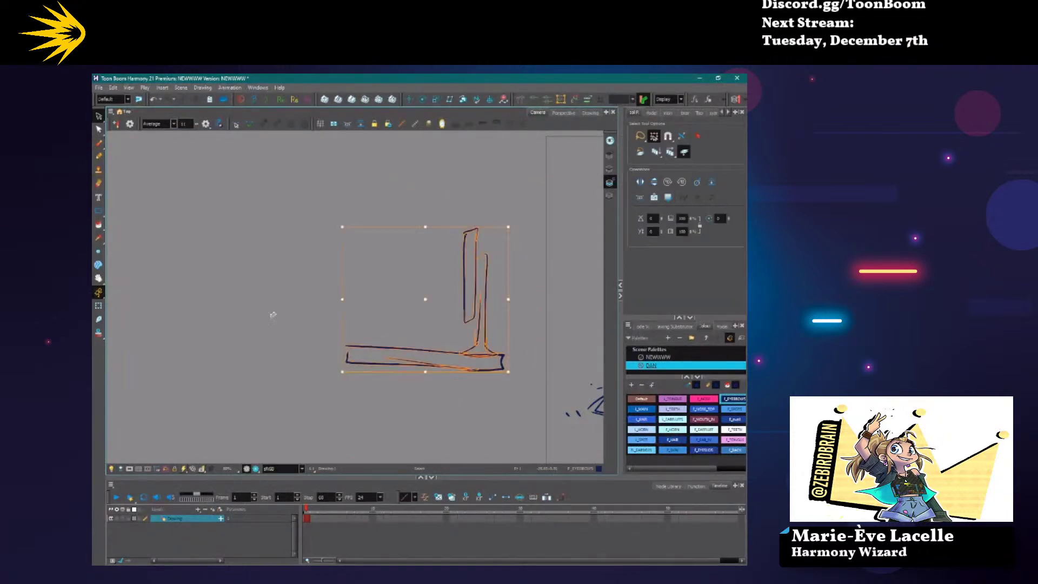
{"action": "key", "text": "ctrl+c"}
{"action": "key", "text": "ctrl+v"}
{"action": "left_click_drag", "start_coordinate": [344, 344], "coordinate": [113, 344]}
{"action": "left_click_drag", "start_coordinate": [215, 415], "coordinate": [337, 403]}
{"action": "left_click_drag", "start_coordinate": [373, 351], "coordinate": [290, 350]}
{"action": "left_click_drag", "start_coordinate": [287, 389], "coordinate": [225, 394]}
Draw a thin flat tablet on top of the original desk with the brush in the dark red swatch.
{"action": "left_click", "coordinate": [99, 144]}
{"action": "left_click_drag", "start_coordinate": [425, 341], "coordinate": [486, 343]}
{"action": "key", "text": "ctrl+z"}
{"action": "left_click", "coordinate": [672, 398]}
{"action": "key", "text": "ctrl+z"}
{"action": "left_click", "coordinate": [704, 419]}
{"action": "left_click_drag", "start_coordinate": [487, 337], "coordinate": [490, 339]}
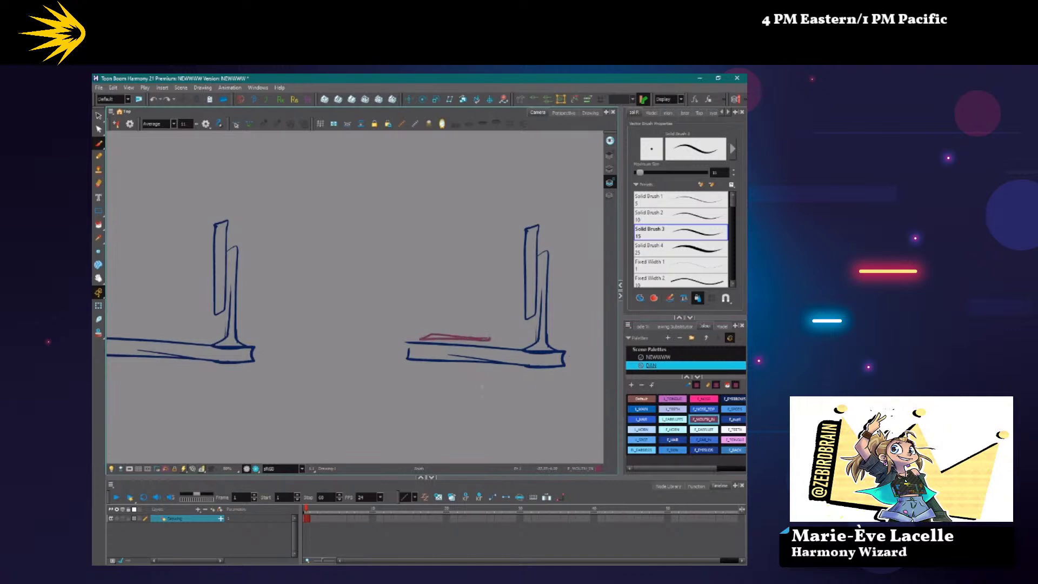
Draw a tilted display tablet with a support leg on the copied desk in the same dark red.
{"action": "left_click_drag", "start_coordinate": [191, 321], "coordinate": [300, 312]}
{"action": "mouse_move", "coordinate": [257, 246]}
{"action": "left_mouse_down"}
{"action": "mouse_move", "coordinate": [210, 320]}
{"action": "mouse_move", "coordinate": [253, 254]}
{"action": "mouse_move", "coordinate": [273, 331]}
{"action": "left_mouse_up"}
{"action": "left_click_drag", "start_coordinate": [367, 427], "coordinate": [276, 416]}
Draw a simple pink figure at the flat-tablet desk, with a round head, body lines and an arm holding a stylus.
{"action": "left_click", "coordinate": [672, 399]}
{"action": "left_click_drag", "start_coordinate": [319, 308], "coordinate": [331, 320]}
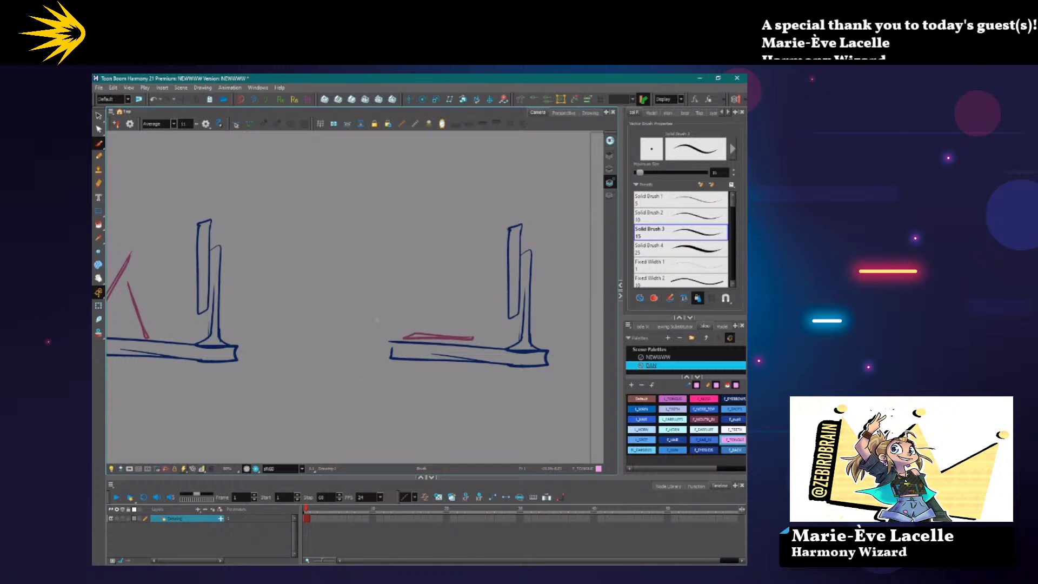
{"action": "mouse_move", "coordinate": [431, 324]}
{"action": "left_mouse_down"}
{"action": "mouse_move", "coordinate": [355, 319]}
{"action": "mouse_move", "coordinate": [344, 251]}
{"action": "left_mouse_up"}
{"action": "left_click_drag", "start_coordinate": [429, 300], "coordinate": [440, 331]}
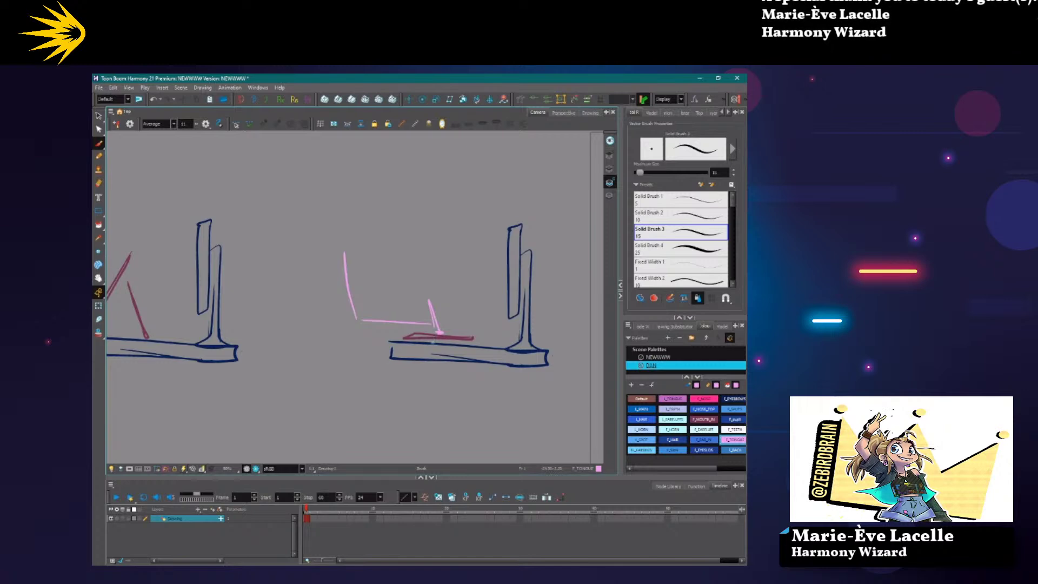
{"action": "mouse_move", "coordinate": [324, 185]}
{"action": "left_mouse_down"}
{"action": "mouse_move", "coordinate": [349, 241]}
{"action": "mouse_move", "coordinate": [335, 185]}
{"action": "left_mouse_up"}
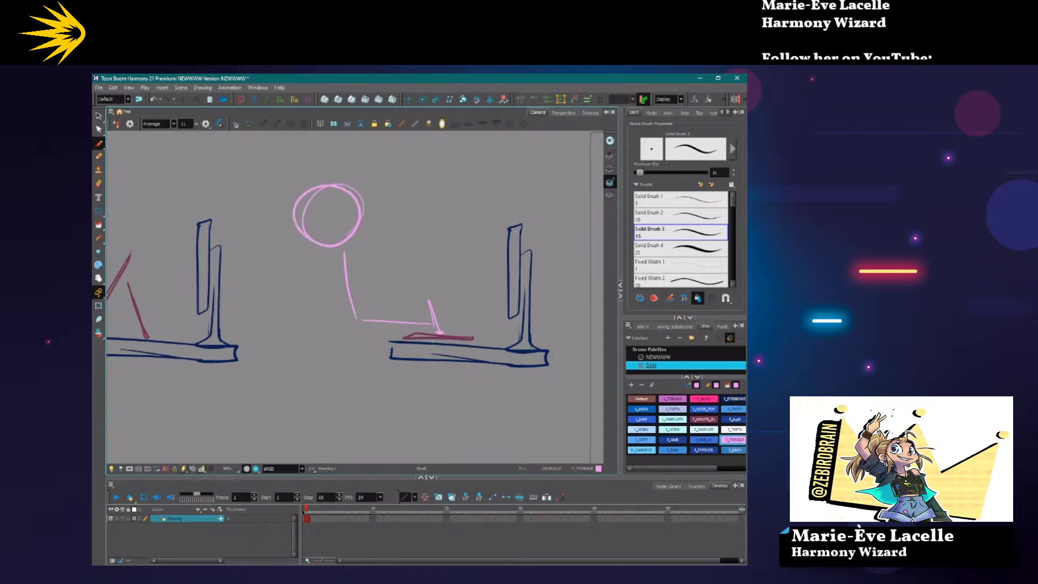
{"action": "mouse_move", "coordinate": [328, 249]}
{"action": "left_mouse_down"}
{"action": "mouse_move", "coordinate": [345, 326]}
{"action": "mouse_move", "coordinate": [427, 328]}
{"action": "left_mouse_up"}
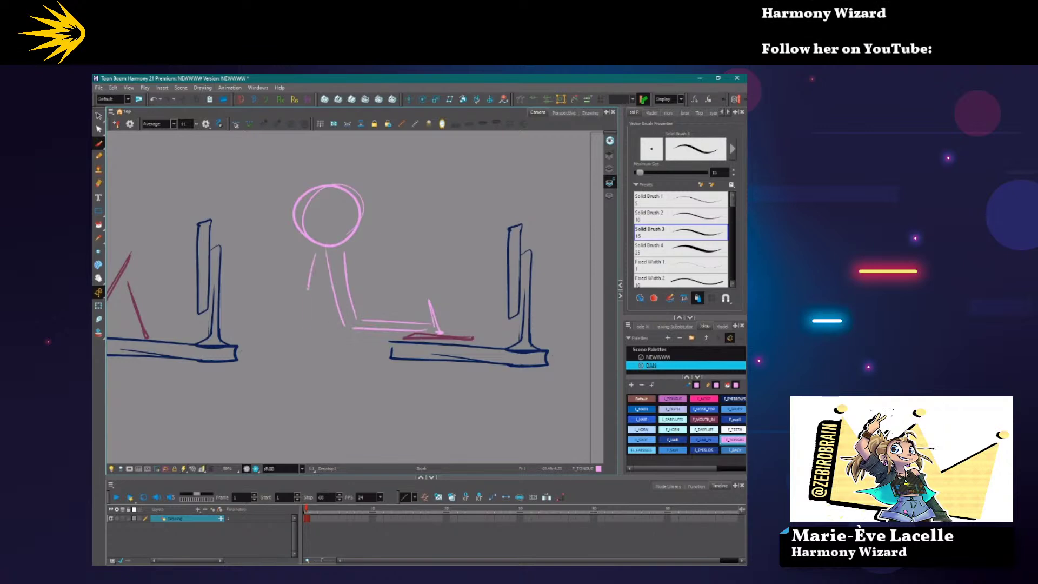
{"action": "left_click_drag", "start_coordinate": [293, 221], "coordinate": [302, 357]}
{"action": "left_click_drag", "start_coordinate": [292, 230], "coordinate": [286, 297]}
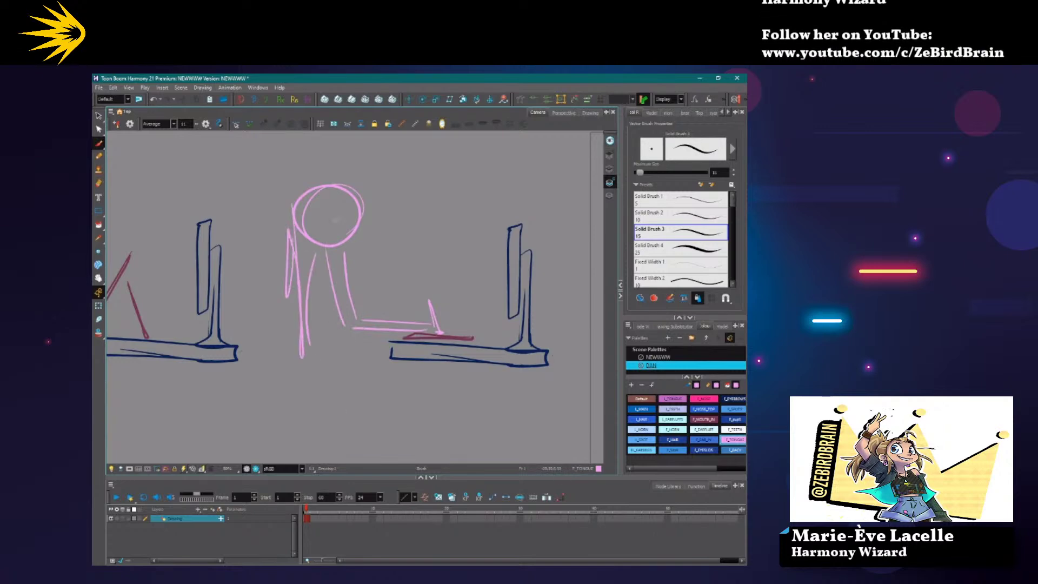
Move the monitor and upper stand of the flat-tablet desk up towards the figure's head height.
{"action": "left_click", "coordinate": [98, 115]}
{"action": "left_click", "coordinate": [518, 253]}
{"action": "left_click_drag", "start_coordinate": [517, 253], "coordinate": [518, 210]}
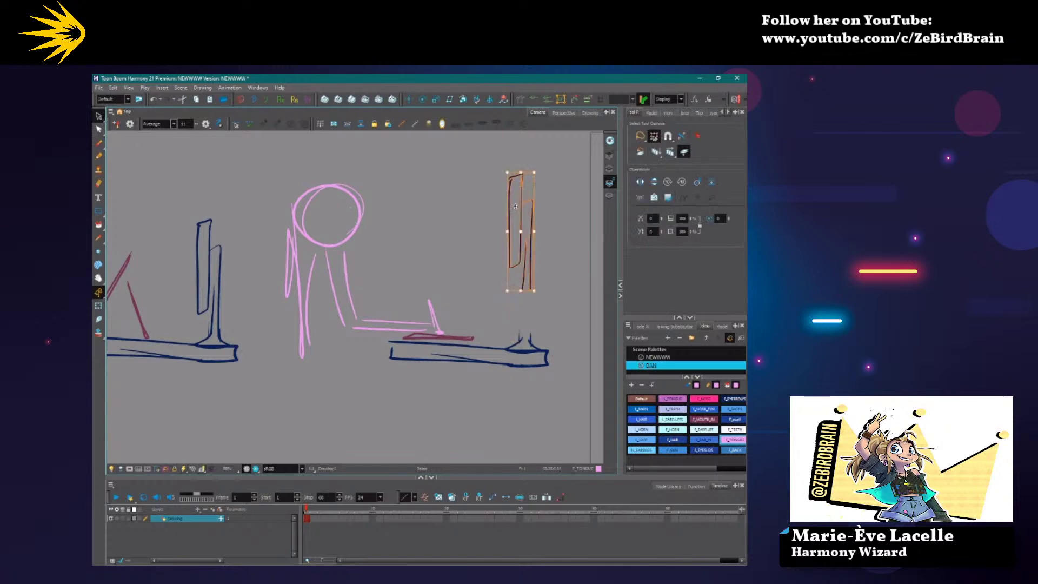
Stretch the raised monitor's stand down to meet its base on the flat-tablet desk.
{"action": "left_click", "coordinate": [492, 284]}
{"action": "left_click", "coordinate": [532, 291]}
{"action": "left_click_drag", "start_coordinate": [532, 292], "coordinate": [530, 340]}
{"action": "left_click", "coordinate": [475, 264]}
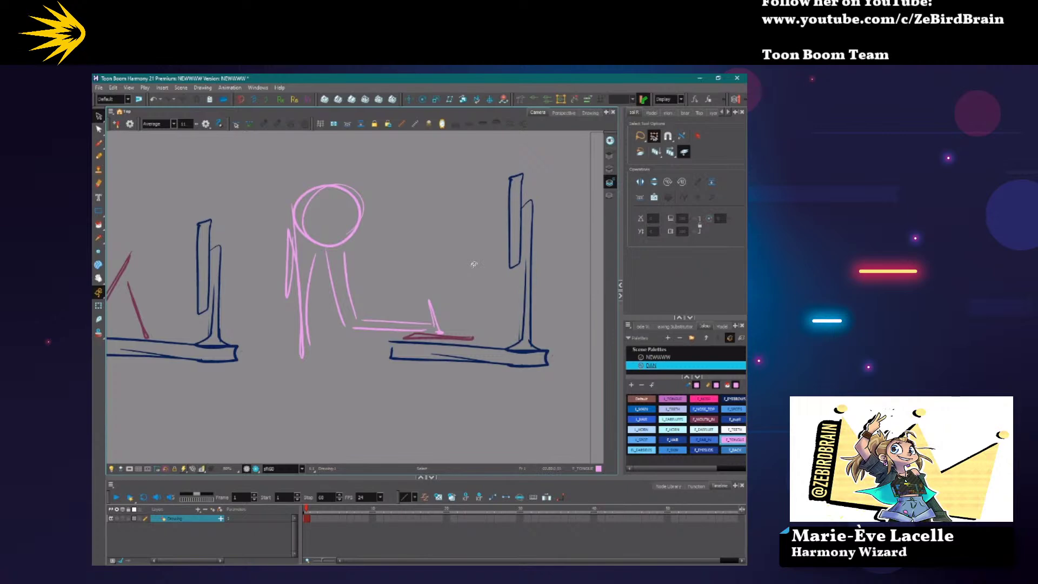
Draw a pink sight-line arrow from the figure's head to the raised monitor and a purple check mark above the flat tablet.
{"action": "key", "text": "alt+b"}
{"action": "left_click_drag", "start_coordinate": [386, 207], "coordinate": [491, 220]}
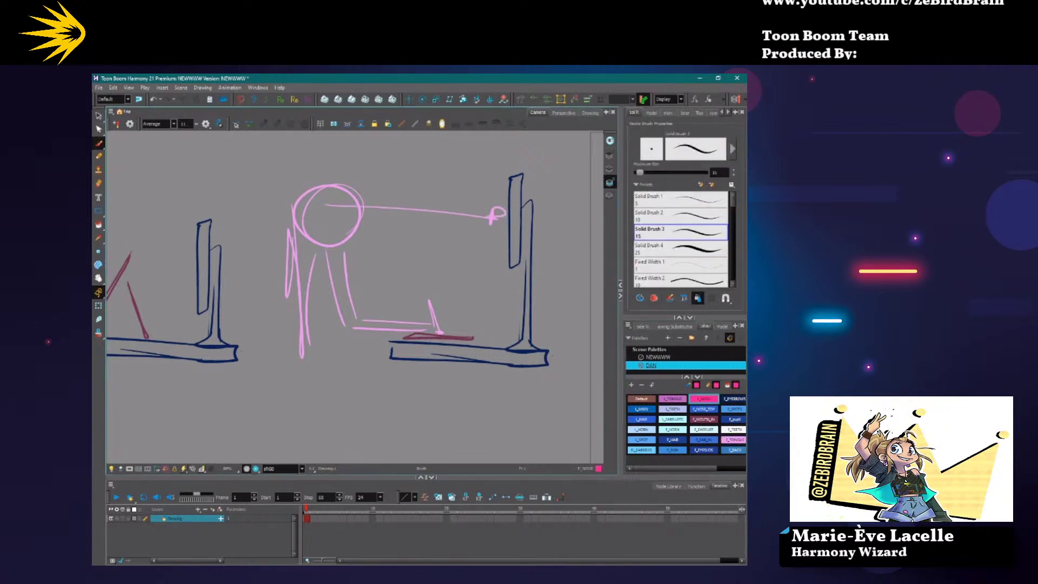
{"action": "left_click", "coordinate": [672, 398]}
{"action": "left_click_drag", "start_coordinate": [500, 289], "coordinate": [478, 320]}
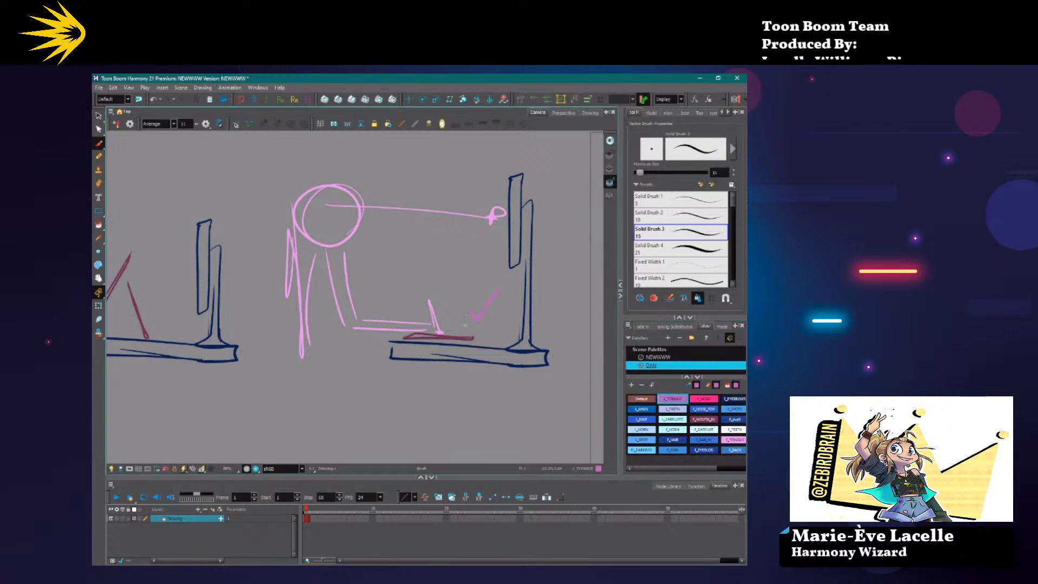
Replace the upright figure with a hot pink hunched figure whose sight line points down to a lower monitor outline.
{"action": "left_click", "coordinate": [704, 398]}
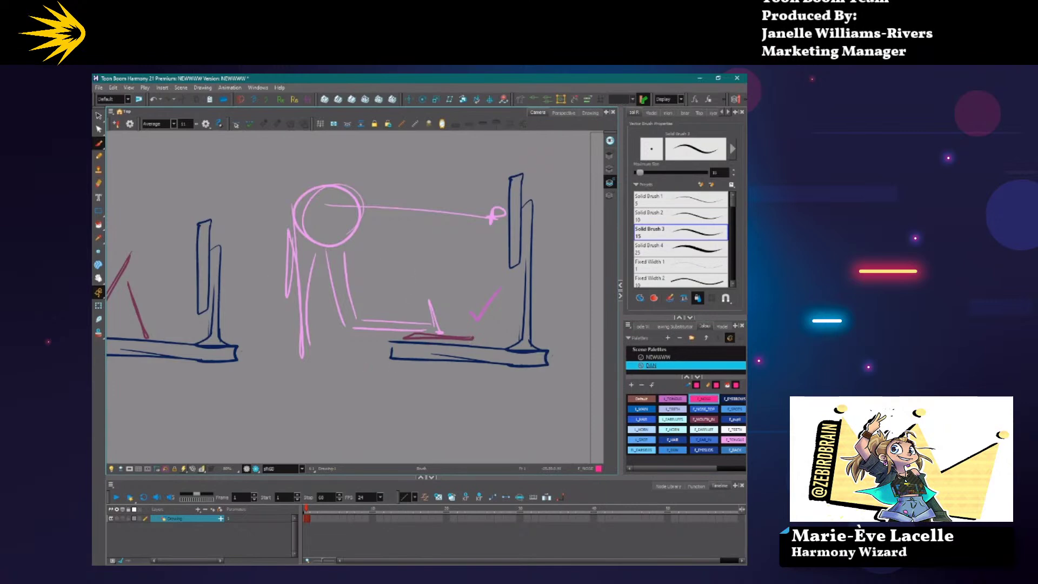
{"action": "left_click", "coordinate": [98, 116]}
{"action": "left_click_drag", "start_coordinate": [400, 394], "coordinate": [392, 384]}
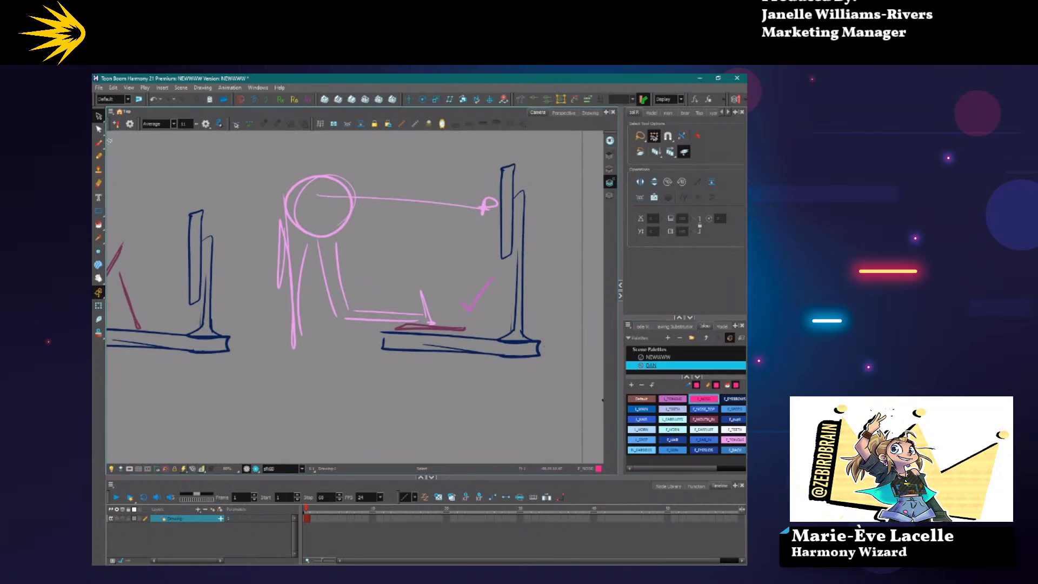
{"action": "key", "text": "alt+b"}
{"action": "mouse_move", "coordinate": [508, 236]}
{"action": "left_mouse_down"}
{"action": "mouse_move", "coordinate": [524, 304]}
{"action": "mouse_move", "coordinate": [526, 237]}
{"action": "left_mouse_up"}
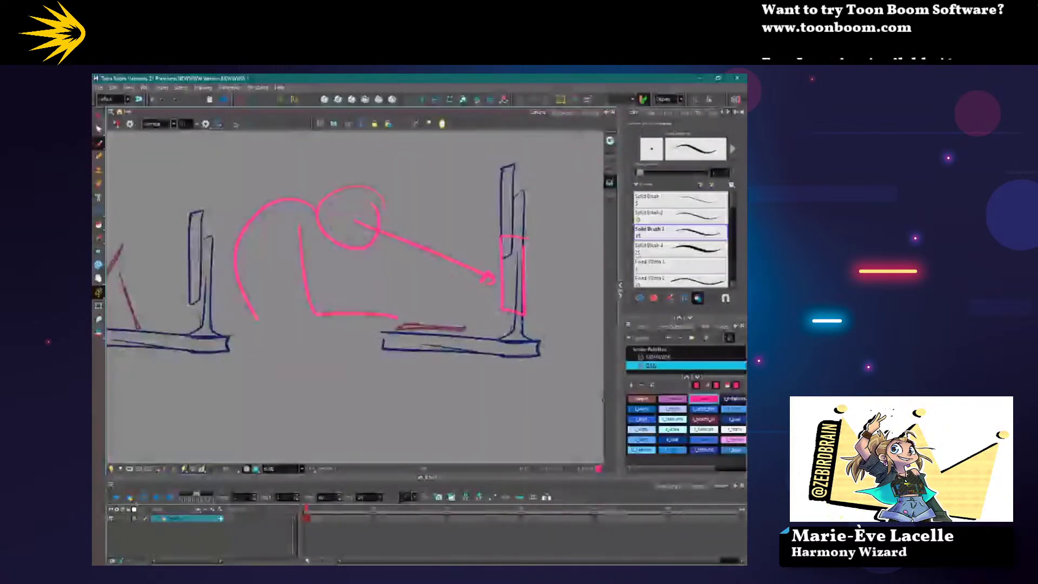
Delete the hunched figure's chest and forearm line, keeping the curved back, head and sight line.
{"action": "left_click", "coordinate": [99, 129]}
{"action": "left_click", "coordinate": [294, 296]}
{"action": "key", "text": "Delete"}
{"action": "key", "text": "alt+b"}
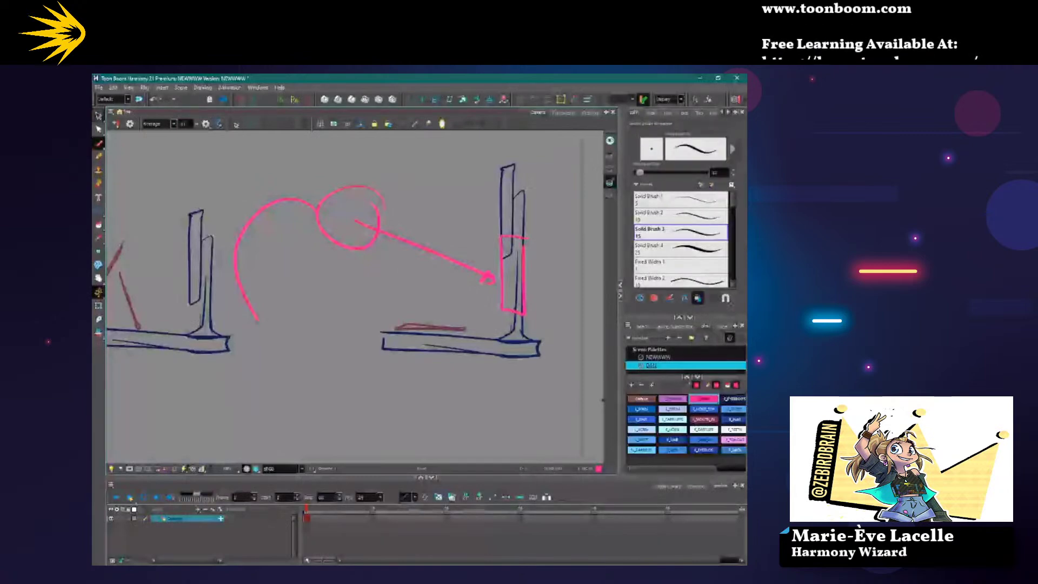
{"action": "left_click_drag", "start_coordinate": [304, 219], "coordinate": [323, 198]}
{"action": "left_click_drag", "start_coordinate": [351, 230], "coordinate": [372, 292]}
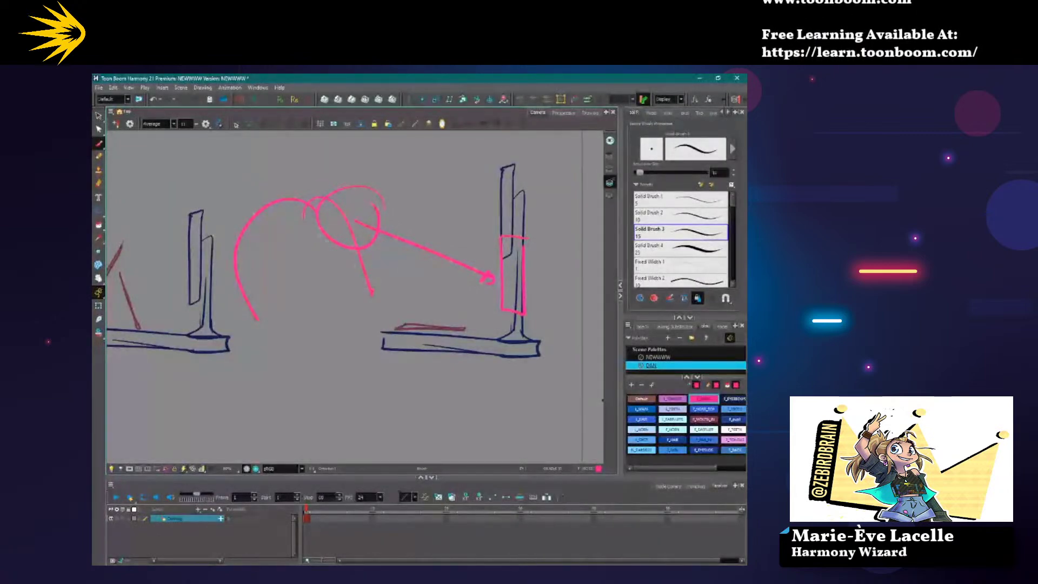
{"action": "key", "text": "alt+c"}
{"action": "left_click_drag", "start_coordinate": [330, 260], "coordinate": [318, 292]}
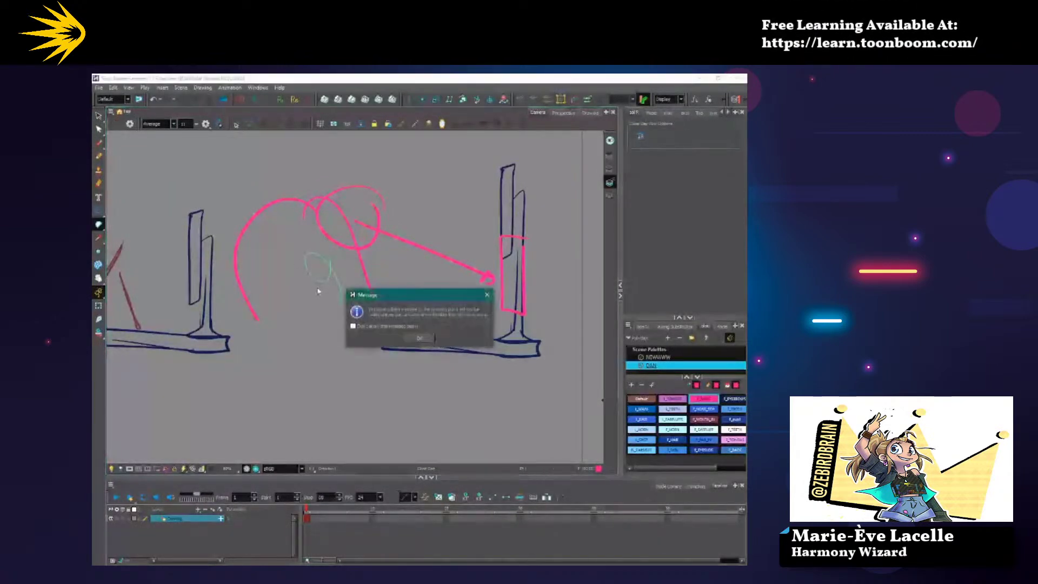
{"action": "key", "text": "Return"}
{"action": "key", "text": "ctrl+z"}
{"action": "key", "text": "ctrl+z"}
Draw the hunched figure's arm reaching from the shoulder down to the flat tablet, ending in a hand with a stylus.
{"action": "key", "text": "alt+b"}
{"action": "left_click_drag", "start_coordinate": [322, 224], "coordinate": [427, 323]}
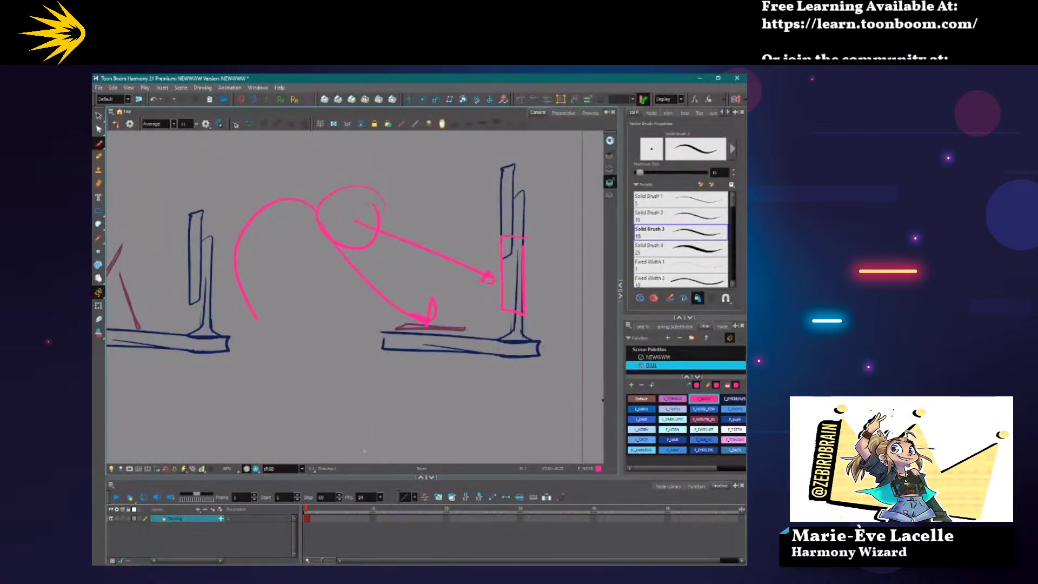
Draw a second pink figure below the desks, with a round head, outstretched limbs and an upright screen on a flat base.
{"action": "scroll", "coordinate": [365, 452], "scroll_direction": "down", "scroll_amount": 5}
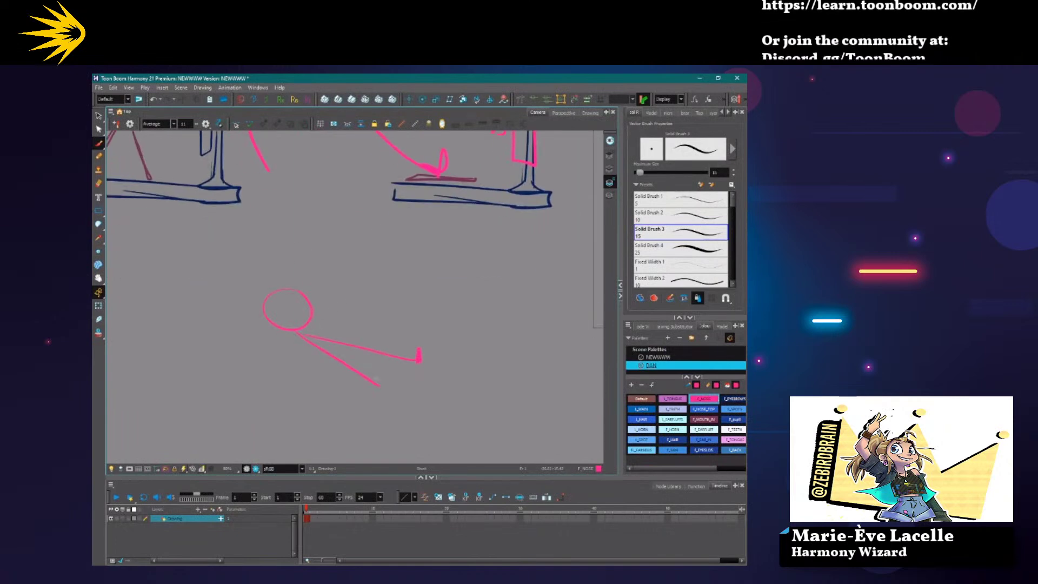
{"action": "mouse_move", "coordinate": [297, 334]}
{"action": "left_mouse_down"}
{"action": "mouse_move", "coordinate": [456, 421]}
{"action": "mouse_move", "coordinate": [412, 416]}
{"action": "left_mouse_up"}
{"action": "left_click_drag", "start_coordinate": [459, 361], "coordinate": [419, 363]}
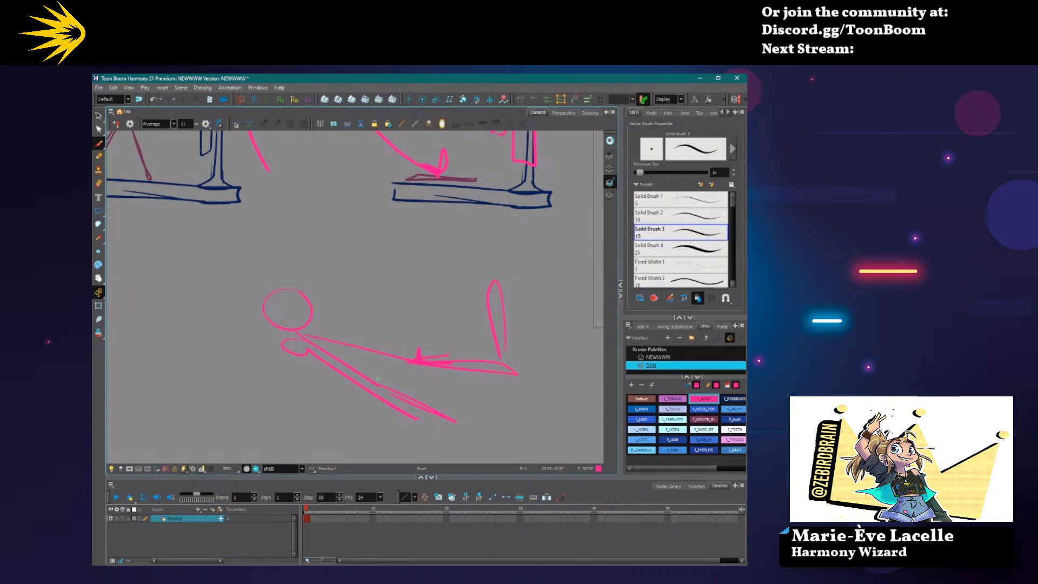
Delete the pink figures and the flat-tablet desk, keeping only the desk with the tilted display tablet.
{"action": "scroll", "coordinate": [280, 337], "scroll_direction": "down", "scroll_amount": 2}
{"action": "key", "text": "alt+s"}
{"action": "scroll", "coordinate": [346, 248], "scroll_direction": "down", "scroll_amount": 2}
{"action": "left_click", "coordinate": [346, 247]}
{"action": "key", "text": "Delete"}
{"action": "mouse_move", "coordinate": [402, 213]}
{"action": "left_mouse_down"}
{"action": "mouse_move", "coordinate": [390, 270]}
{"action": "mouse_move", "coordinate": [346, 334]}
{"action": "mouse_move", "coordinate": [322, 308]}
{"action": "left_mouse_up"}
{"action": "key", "text": "Delete"}
{"action": "key", "text": "Delete"}
{"action": "scroll", "coordinate": [222, 253], "scroll_direction": "up", "scroll_amount": 4}
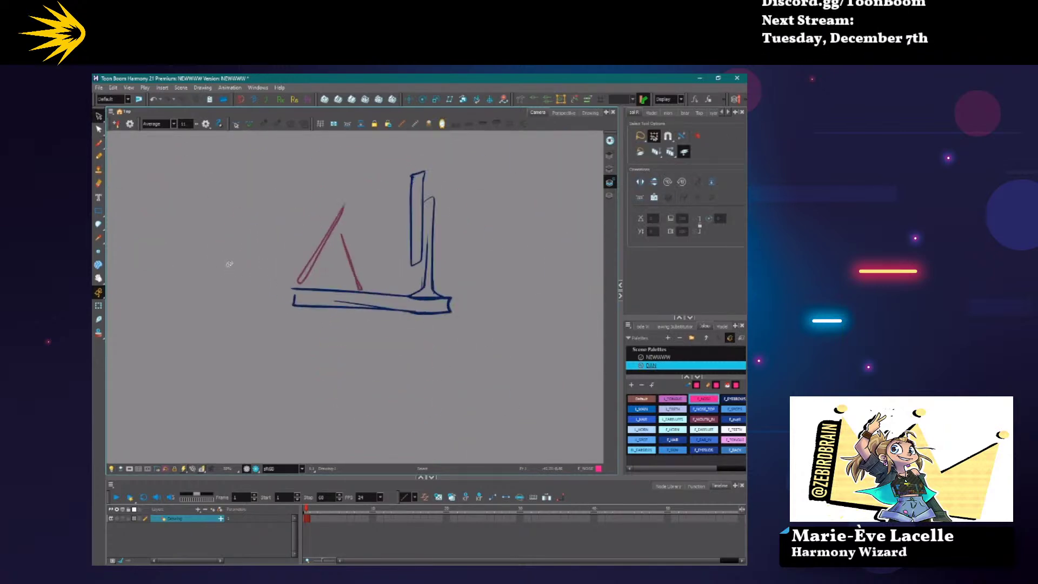
Paint over the tilted display tablet's screen with the hot pink brush.
{"action": "left_click_drag", "start_coordinate": [239, 357], "coordinate": [261, 389]}
{"action": "left_click", "coordinate": [97, 143]}
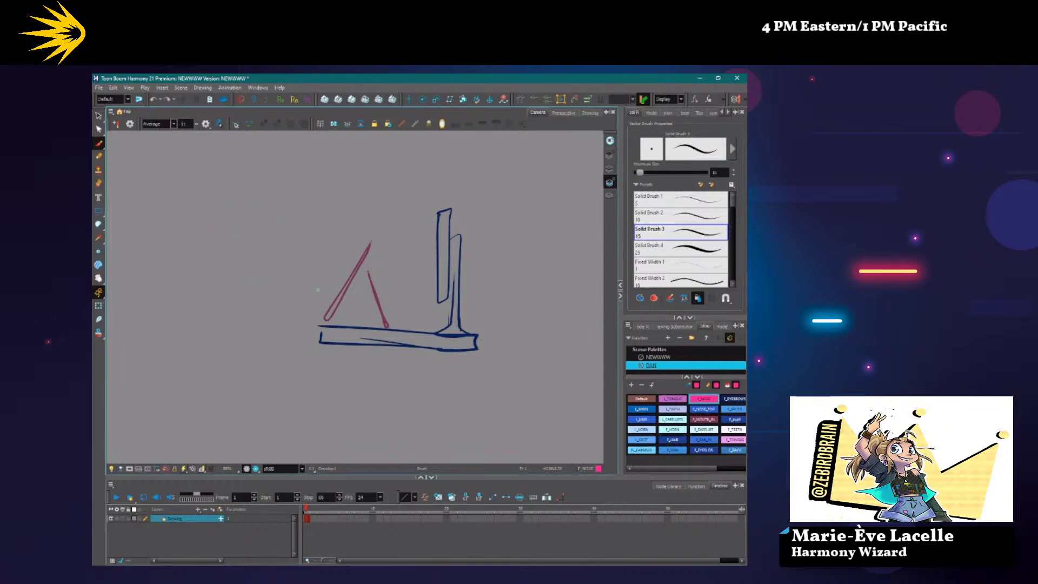
{"action": "left_click_drag", "start_coordinate": [370, 246], "coordinate": [342, 295]}
{"action": "key", "text": "ctrl+z"}
{"action": "left_click_drag", "start_coordinate": [370, 246], "coordinate": [331, 312]}
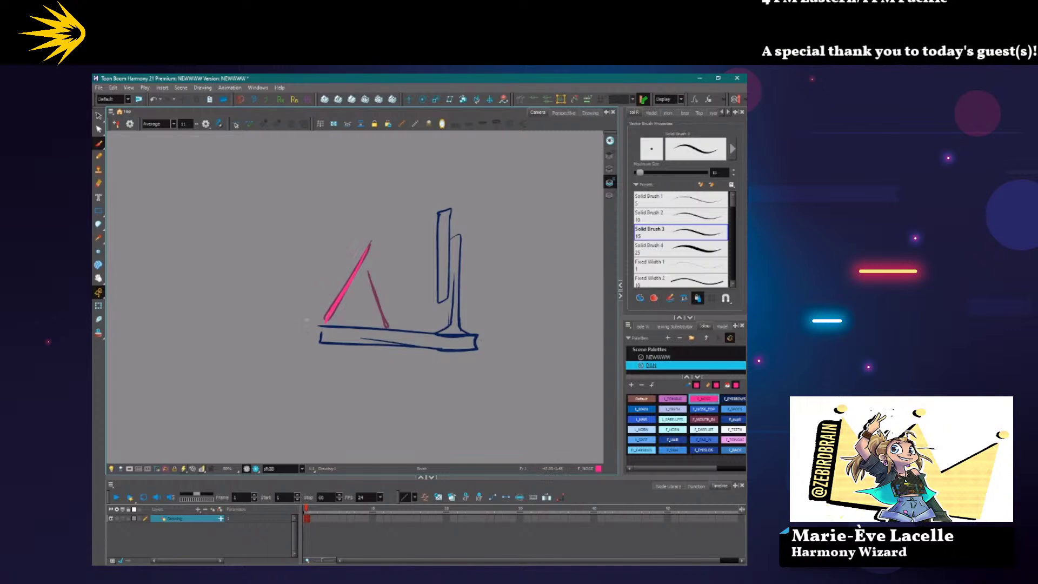
Rotate the pink display tablet to stand upright at the desk's front edge.
{"action": "key", "text": "alt+s"}
{"action": "left_click", "coordinate": [349, 281]}
{"action": "left_click_drag", "start_coordinate": [379, 239], "coordinate": [352, 230]}
{"action": "key", "text": "Escape"}
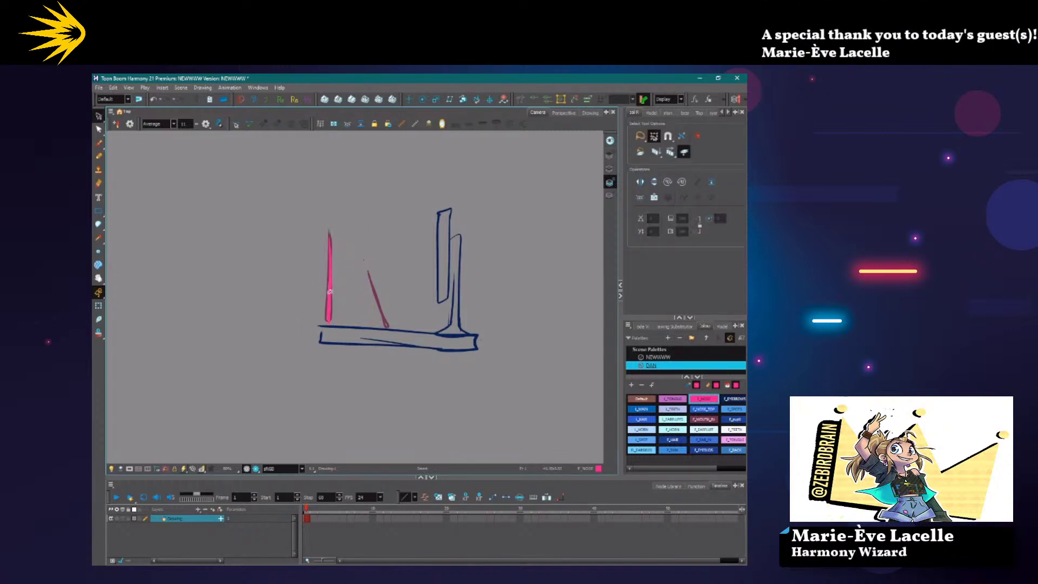
Draw a blue figure's head, shoulder and bent arm with a raised hand holding a stylus to the upright tablet.
{"action": "left_click", "coordinate": [99, 143]}
{"action": "left_click", "coordinate": [704, 408]}
{"action": "mouse_move", "coordinate": [230, 238]}
{"action": "left_mouse_down"}
{"action": "mouse_move", "coordinate": [259, 240]}
{"action": "mouse_move", "coordinate": [232, 275]}
{"action": "mouse_move", "coordinate": [249, 253]}
{"action": "mouse_move", "coordinate": [258, 277]}
{"action": "mouse_move", "coordinate": [297, 303]}
{"action": "mouse_move", "coordinate": [295, 248]}
{"action": "mouse_move", "coordinate": [322, 250]}
{"action": "left_mouse_up"}
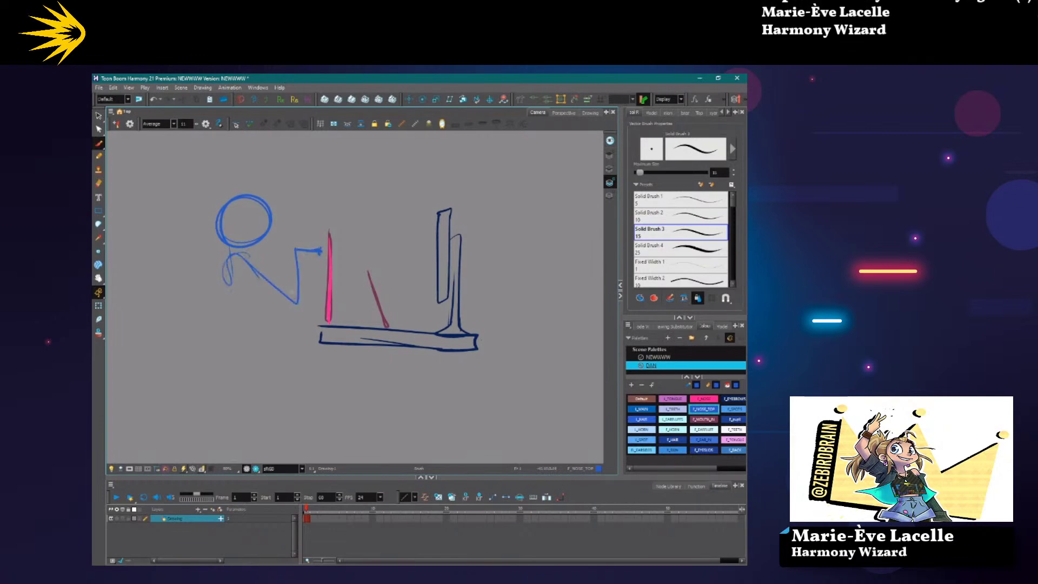
{"action": "key", "text": "ctrl+z"}
{"action": "mouse_move", "coordinate": [236, 259]}
{"action": "left_mouse_down"}
{"action": "mouse_move", "coordinate": [281, 299]}
{"action": "mouse_move", "coordinate": [323, 249]}
{"action": "left_mouse_up"}
{"action": "left_click_drag", "start_coordinate": [307, 287], "coordinate": [296, 239]}
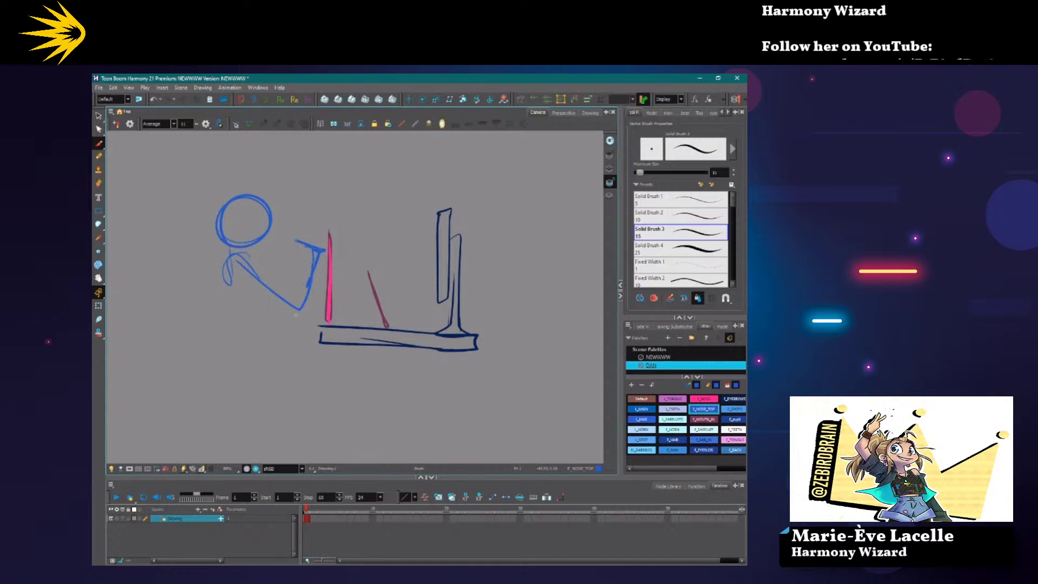
Draw the blue figure's straight torso and bent legs in a seated position.
{"action": "left_click_drag", "start_coordinate": [226, 254], "coordinate": [229, 371]}
{"action": "left_click_drag", "start_coordinate": [250, 266], "coordinate": [270, 355]}
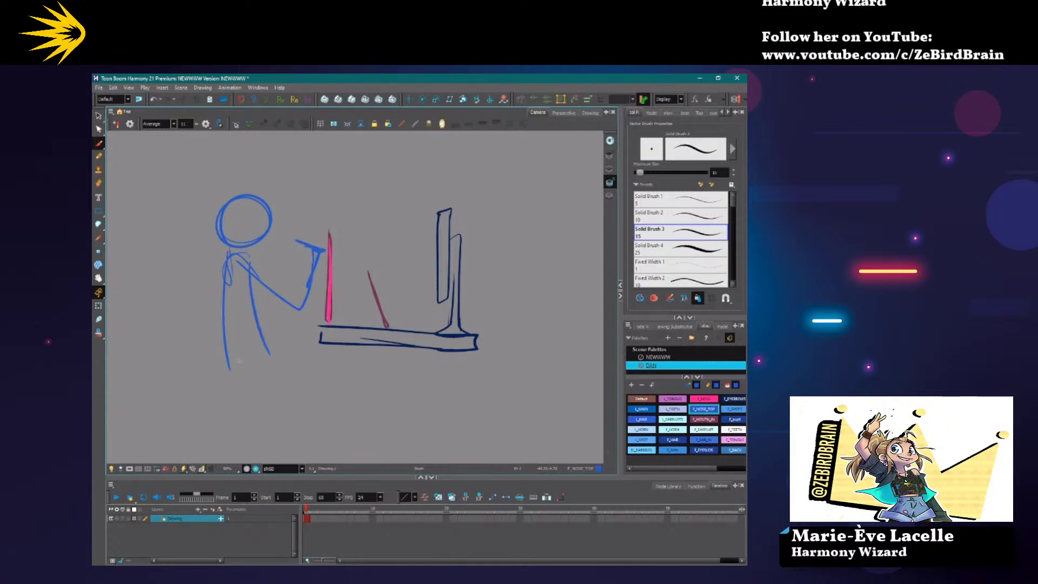
{"action": "key", "text": "ctrl+z"}
{"action": "mouse_move", "coordinate": [250, 271]}
{"action": "left_mouse_down"}
{"action": "mouse_move", "coordinate": [249, 357]}
{"action": "mouse_move", "coordinate": [308, 379]}
{"action": "left_mouse_up"}
{"action": "mouse_move", "coordinate": [248, 358]}
{"action": "left_mouse_down"}
{"action": "mouse_move", "coordinate": [318, 376]}
{"action": "mouse_move", "coordinate": [319, 418]}
{"action": "left_mouse_up"}
Rotate the pink display tablet back to lean towards its support leg.
{"action": "left_click", "coordinate": [700, 399]}
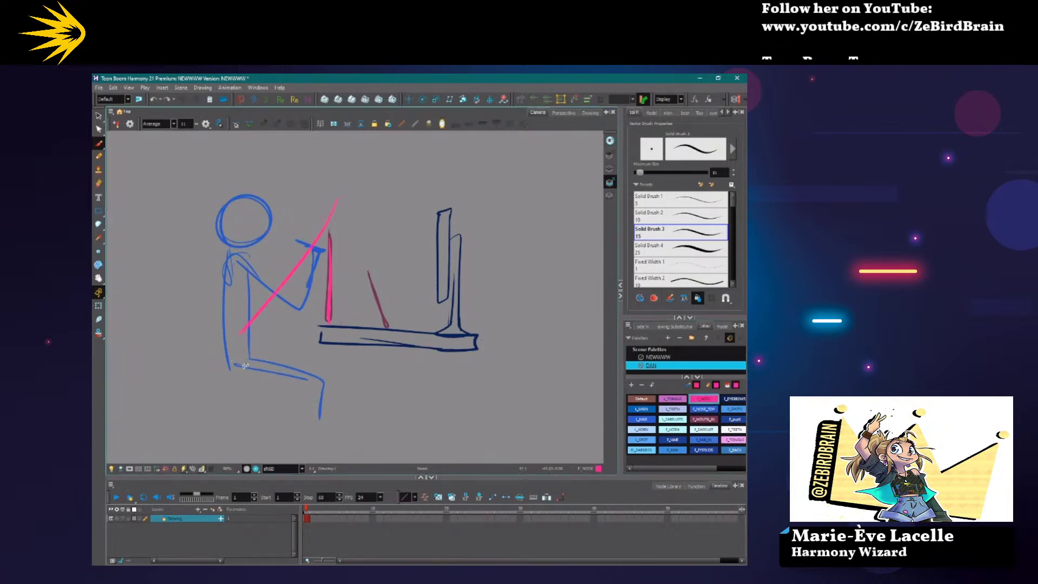
{"action": "left_click", "coordinate": [98, 115]}
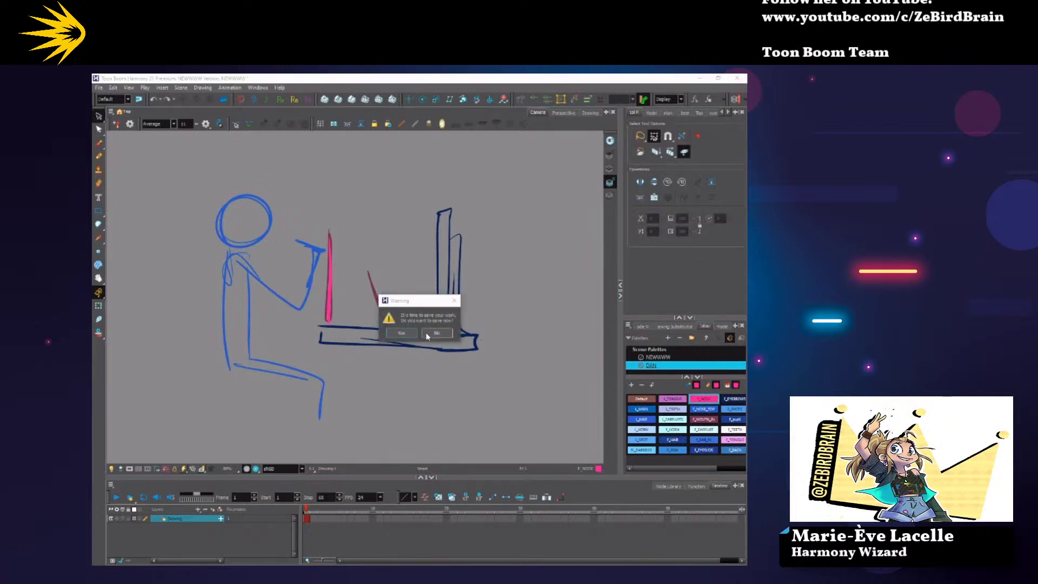
{"action": "left_click", "coordinate": [330, 300]}
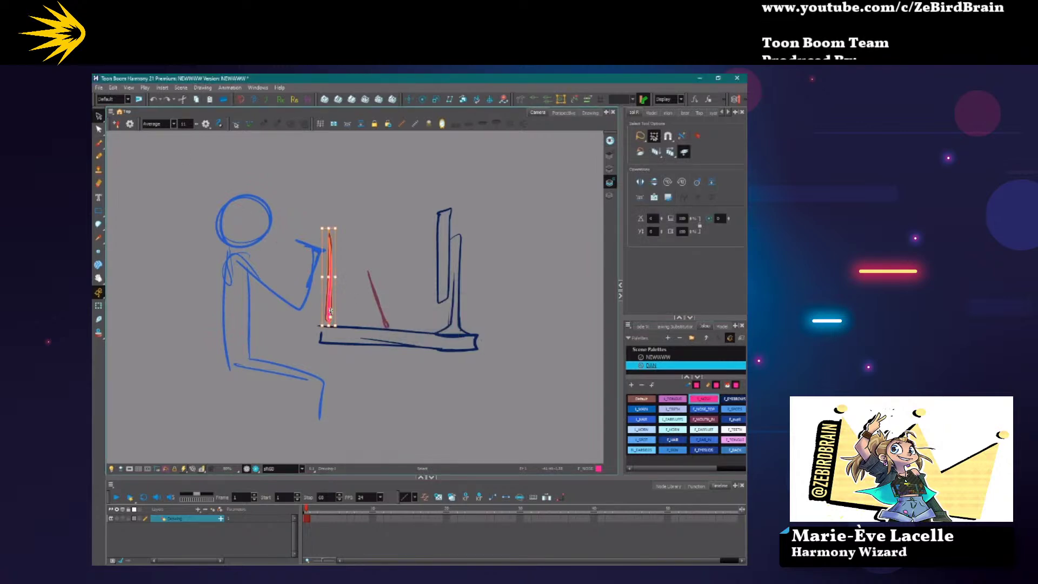
{"action": "left_click_drag", "start_coordinate": [314, 226], "coordinate": [360, 226]}
{"action": "left_click", "coordinate": [360, 226]}
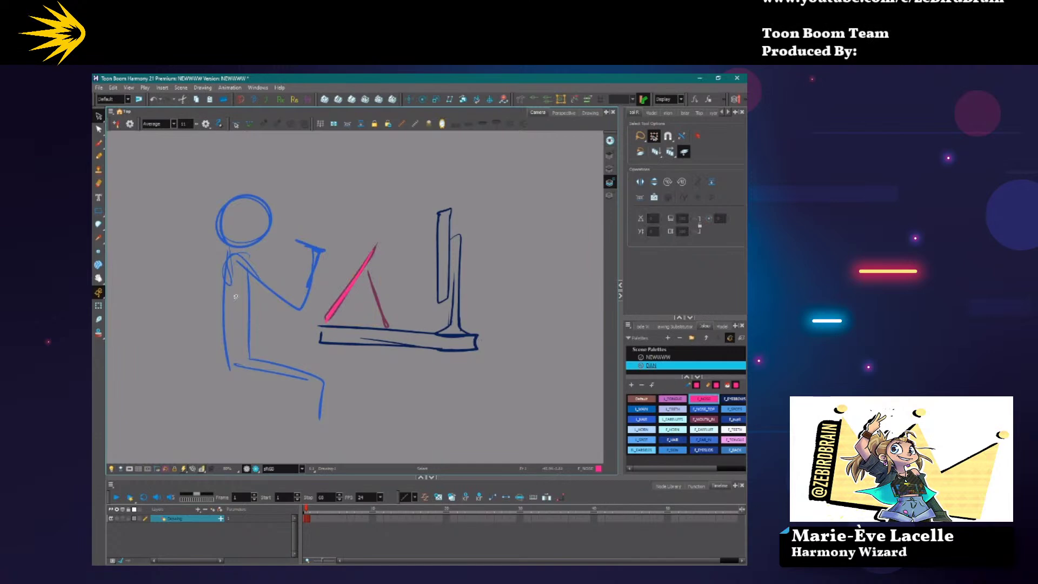
Replace the figure's raised arm with a lower blue arm reaching the tilted tablet, and write 45 above the elbow.
{"action": "left_click", "coordinate": [291, 301]}
{"action": "key", "text": "Delete"}
{"action": "key", "text": "alt+b"}
{"action": "left_click", "coordinate": [642, 408]}
{"action": "mouse_move", "coordinate": [241, 256]}
{"action": "left_mouse_down"}
{"action": "mouse_move", "coordinate": [293, 325]}
{"action": "mouse_move", "coordinate": [323, 301]}
{"action": "mouse_move", "coordinate": [299, 301]}
{"action": "left_mouse_up"}
{"action": "key", "text": "ctrl+z"}
{"action": "key", "text": "ctrl+z"}
{"action": "key", "text": "ctrl+z"}
{"action": "mouse_move", "coordinate": [281, 275]}
{"action": "left_mouse_down"}
{"action": "mouse_move", "coordinate": [287, 297]}
{"action": "mouse_move", "coordinate": [318, 307]}
{"action": "mouse_move", "coordinate": [339, 291]}
{"action": "left_mouse_up"}
{"action": "left_click_drag", "start_coordinate": [336, 253], "coordinate": [347, 289]}
Lean the pink display tablet slightly further back over its support leg.
{"action": "key", "text": "alt+s"}
{"action": "left_click", "coordinate": [346, 288]}
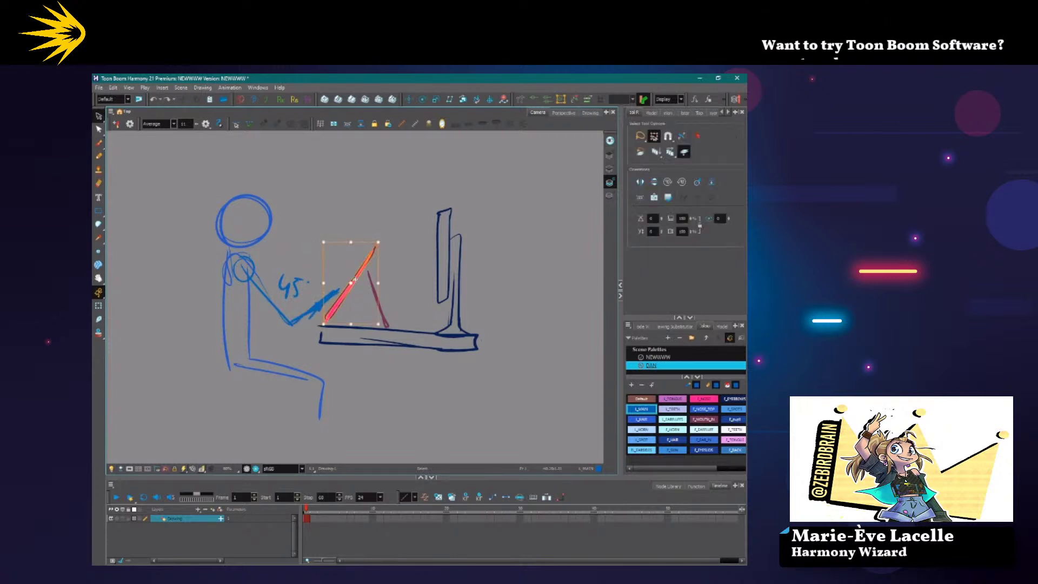
{"action": "left_click_drag", "start_coordinate": [378, 241], "coordinate": [388, 253]}
{"action": "key", "text": "Escape"}
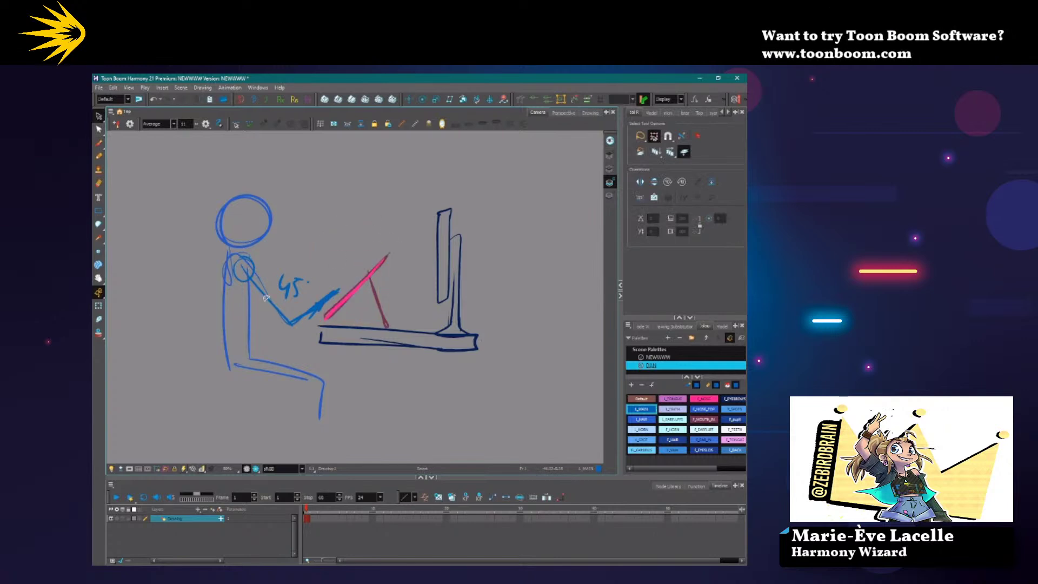
{"action": "key", "text": "alt+b"}
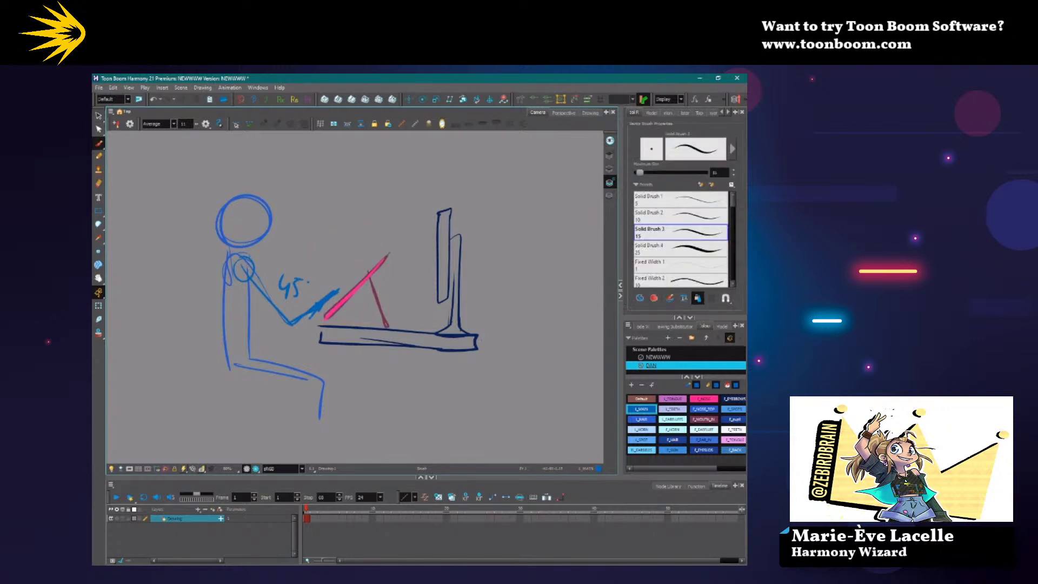
Delete the seated blue figure and the whole tilted-tablet desk drawing.
{"action": "mouse_move", "coordinate": [332, 420]}
{"action": "left_mouse_down"}
{"action": "mouse_move", "coordinate": [472, 411]}
{"action": "mouse_move", "coordinate": [386, 405]}
{"action": "left_mouse_up"}
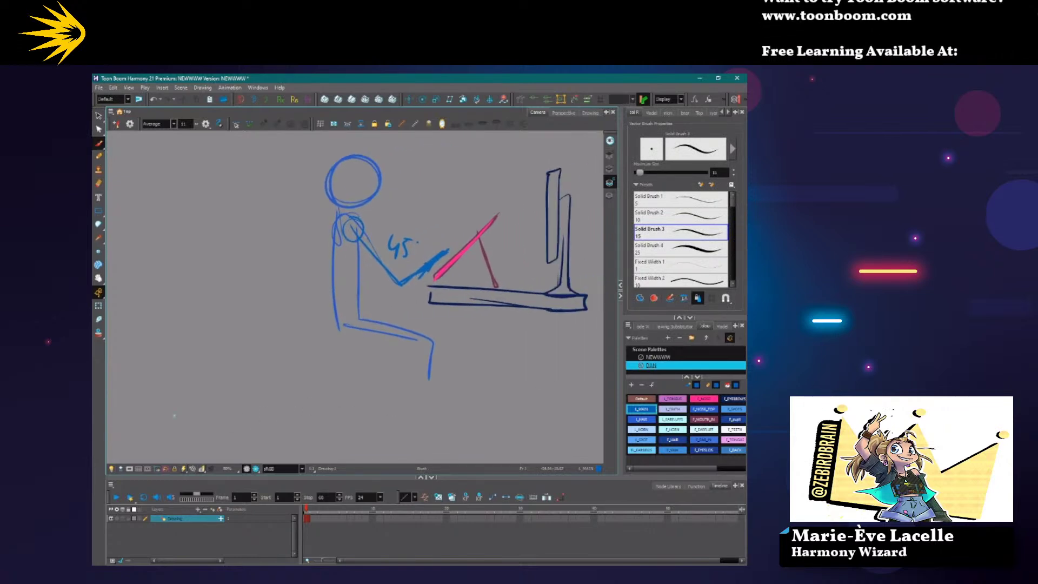
{"action": "left_click_drag", "start_coordinate": [527, 389], "coordinate": [363, 352]}
{"action": "left_click", "coordinate": [99, 115]}
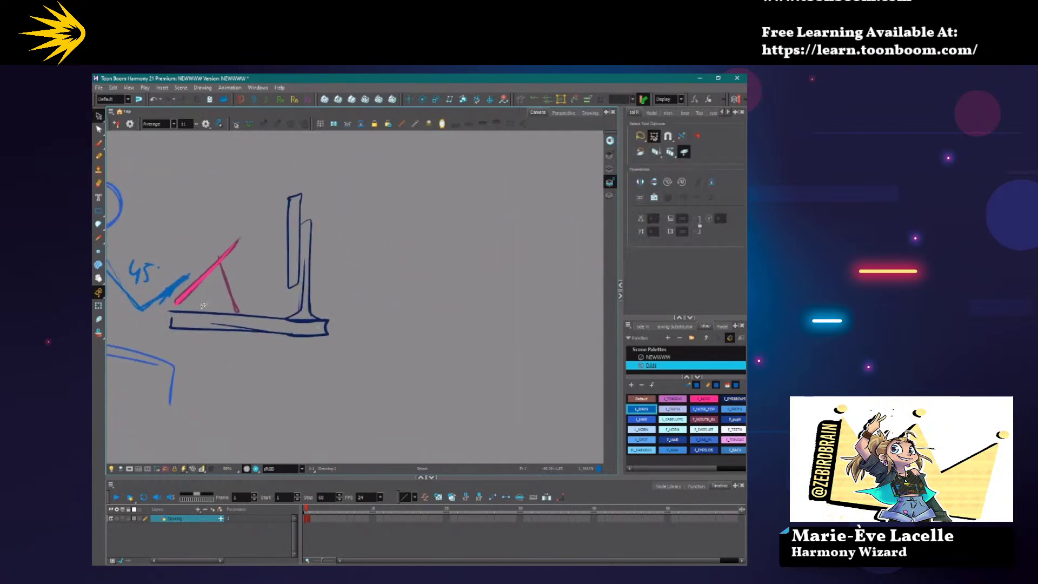
{"action": "left_click_drag", "start_coordinate": [192, 342], "coordinate": [336, 331]}
{"action": "key", "text": "ctrl+a"}
{"action": "key", "text": "Delete"}
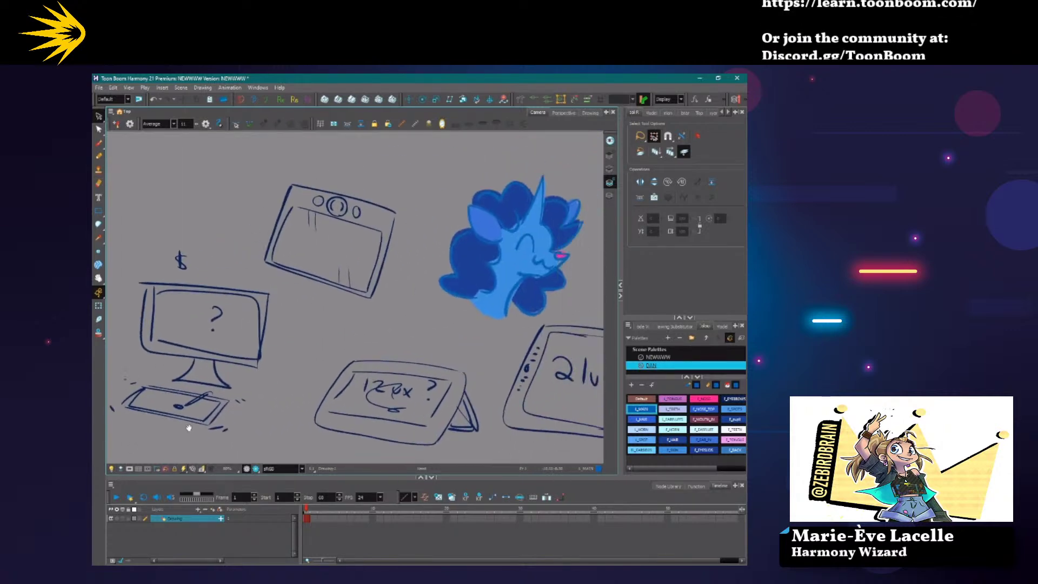
{"action": "left_click_drag", "start_coordinate": [183, 415], "coordinate": [190, 419]}
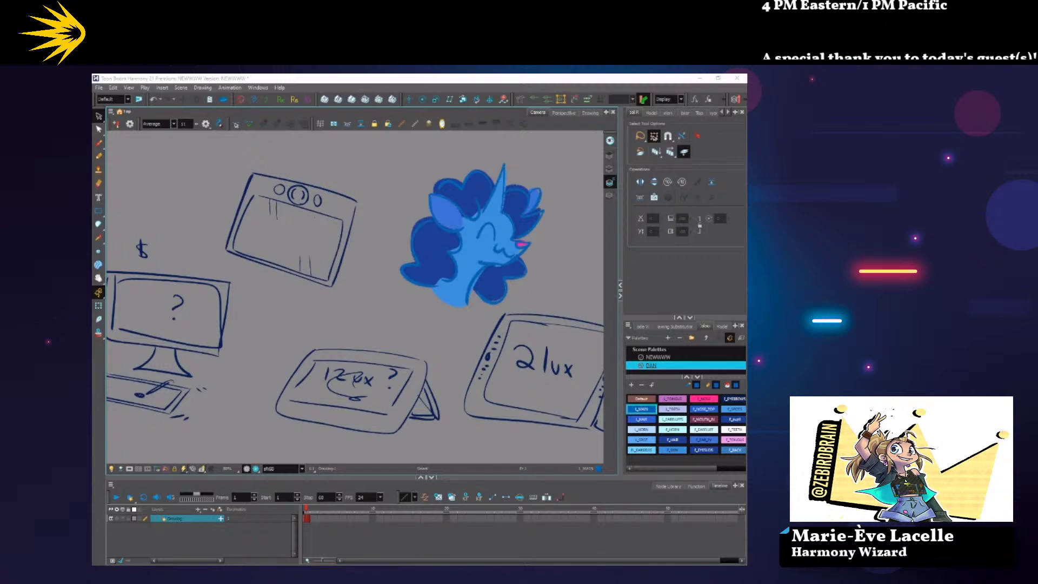
{"action": "scroll", "coordinate": [270, 377], "scroll_direction": "down", "scroll_amount": 4}
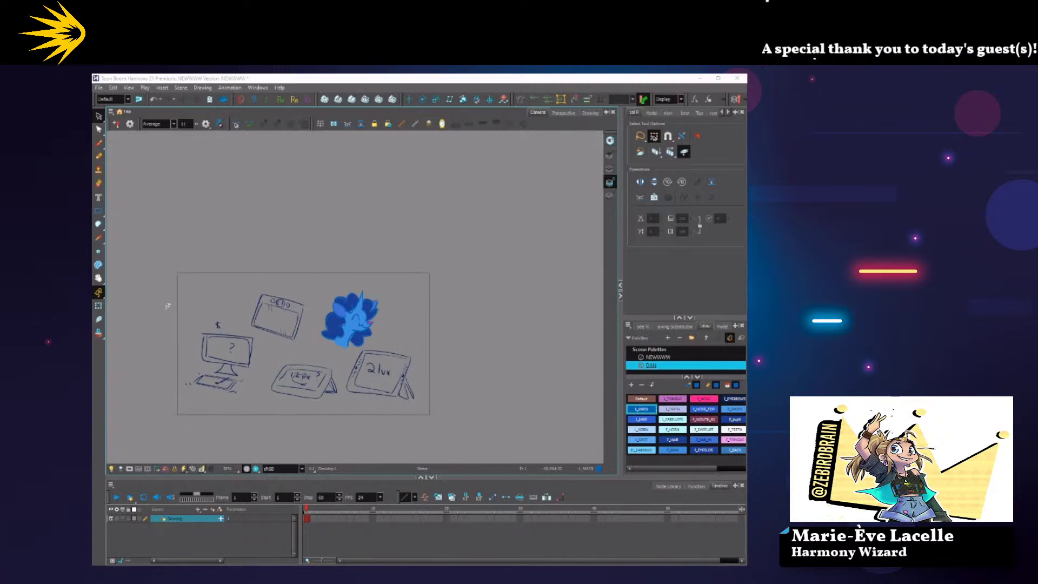
{"action": "mouse_move", "coordinate": [319, 354]}
{"action": "left_mouse_down"}
{"action": "mouse_move", "coordinate": [163, 362]}
{"action": "mouse_move", "coordinate": [274, 428]}
{"action": "mouse_move", "coordinate": [262, 429]}
{"action": "left_mouse_up"}
{"action": "left_click", "coordinate": [274, 427]}
{"action": "scroll", "coordinate": [296, 420], "scroll_direction": "up", "scroll_amount": 4}
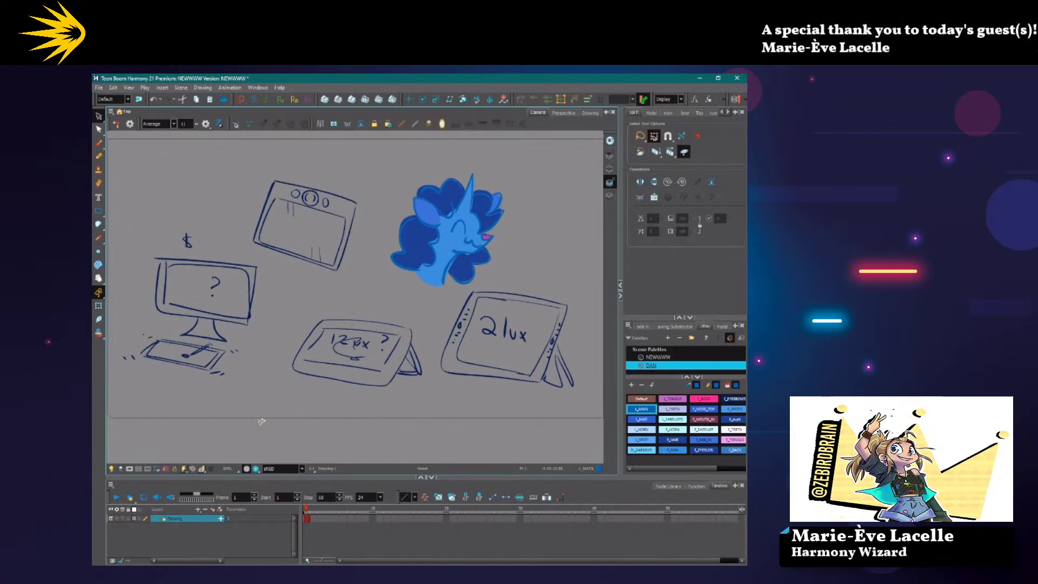
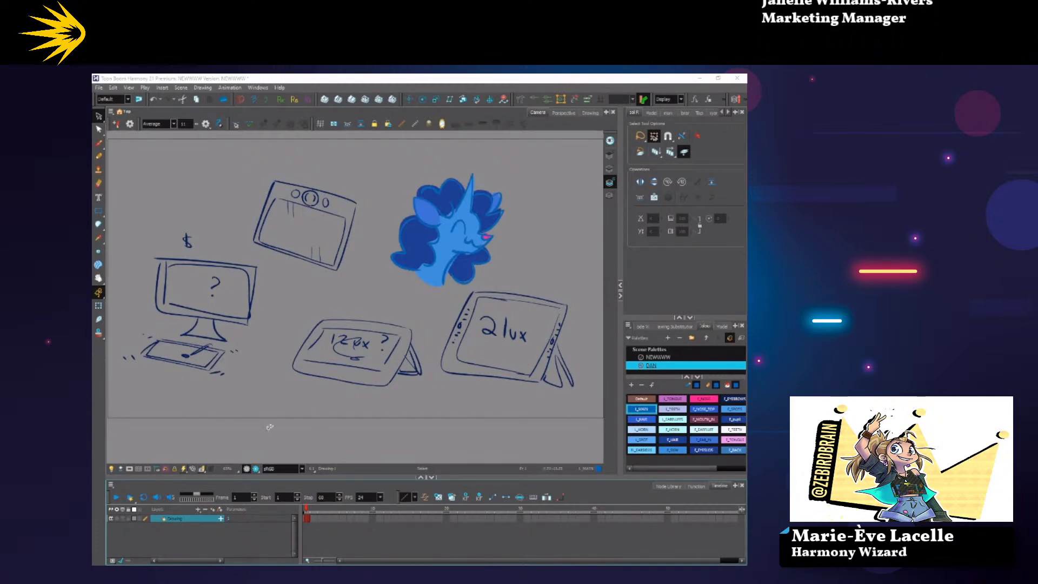
{"action": "left_click", "coordinate": [295, 447]}
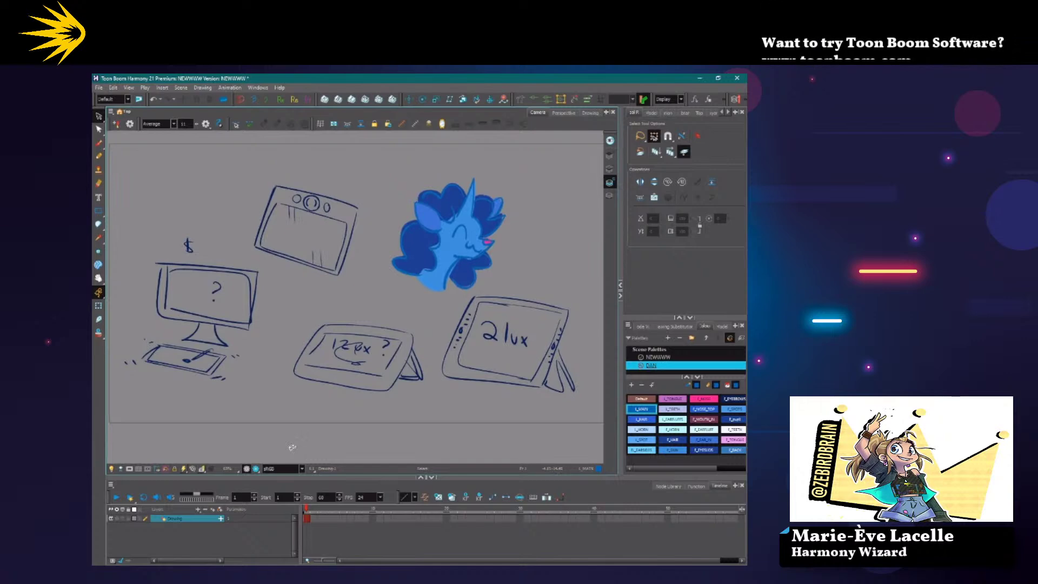
Brush the word "Environment" in dark blue on an empty area of the canvas, slanting downwards.
{"action": "mouse_move", "coordinate": [187, 403]}
{"action": "left_mouse_down"}
{"action": "mouse_move", "coordinate": [247, 442]}
{"action": "mouse_move", "coordinate": [383, 423]}
{"action": "left_mouse_up"}
{"action": "left_click", "coordinate": [99, 143]}
{"action": "mouse_move", "coordinate": [153, 268]}
{"action": "left_mouse_down"}
{"action": "mouse_move", "coordinate": [348, 366]}
{"action": "mouse_move", "coordinate": [444, 378]}
{"action": "left_mouse_up"}
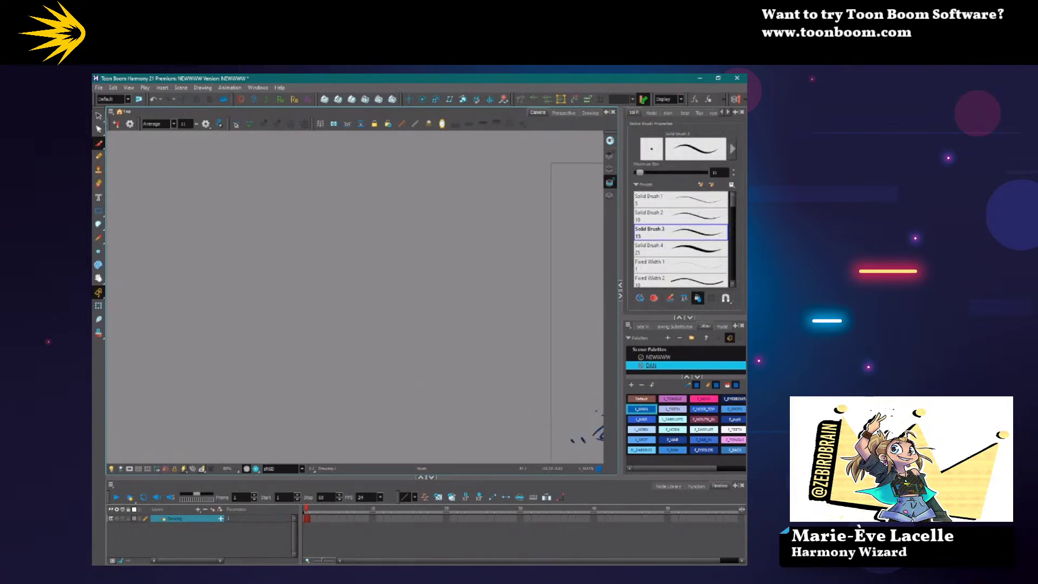
{"action": "left_click", "coordinate": [704, 450]}
{"action": "scroll", "coordinate": [260, 308], "scroll_direction": "up", "scroll_amount": 2}
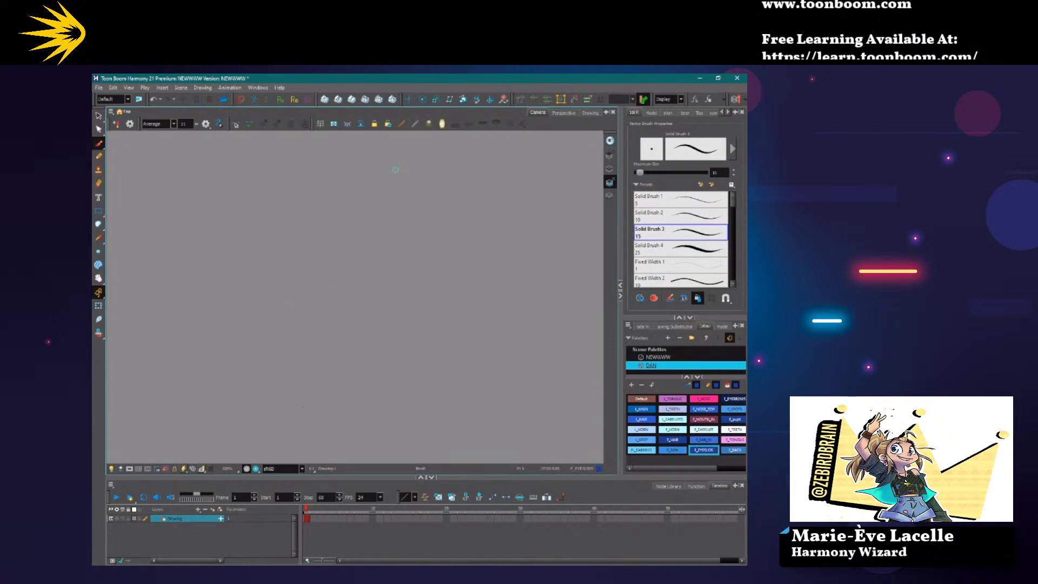
{"action": "mouse_move", "coordinate": [387, 156]}
{"action": "left_mouse_down"}
{"action": "mouse_move", "coordinate": [372, 184]}
{"action": "mouse_move", "coordinate": [398, 184]}
{"action": "mouse_move", "coordinate": [405, 198]}
{"action": "mouse_move", "coordinate": [417, 188]}
{"action": "mouse_move", "coordinate": [410, 207]}
{"action": "mouse_move", "coordinate": [426, 213]}
{"action": "mouse_move", "coordinate": [431, 240]}
{"action": "mouse_move", "coordinate": [440, 233]}
{"action": "mouse_move", "coordinate": [488, 297]}
{"action": "left_mouse_up"}
{"action": "left_click_drag", "start_coordinate": [476, 292], "coordinate": [498, 278]}
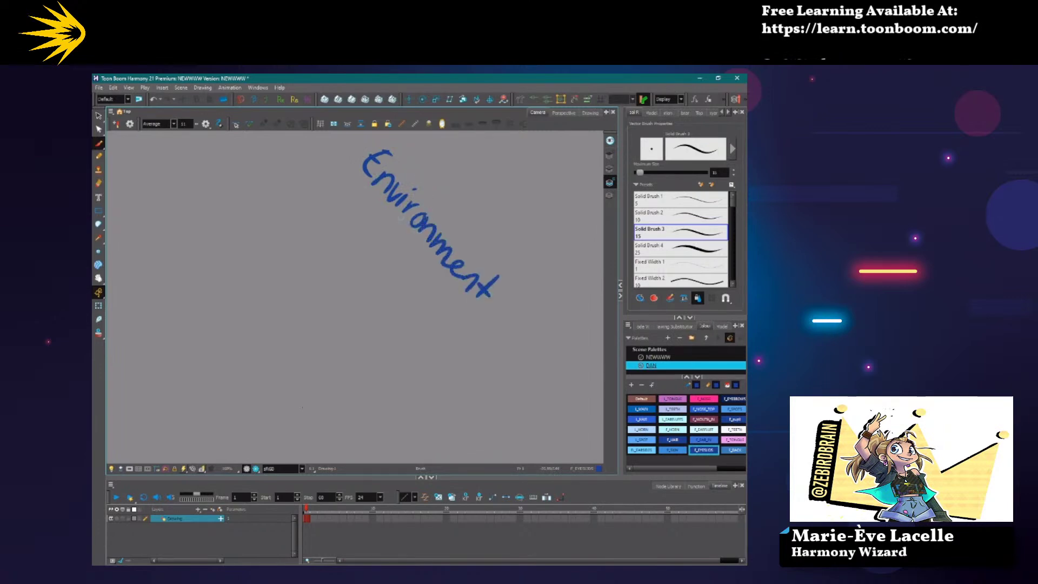
Write "Job:", "Scene:" and "element:" as parallel slanted blue lines beneath Environment, and add a colon after Environment.
{"action": "mouse_move", "coordinate": [335, 187]}
{"action": "left_mouse_down"}
{"action": "mouse_move", "coordinate": [305, 214]}
{"action": "mouse_move", "coordinate": [350, 240]}
{"action": "mouse_move", "coordinate": [346, 232]}
{"action": "mouse_move", "coordinate": [275, 267]}
{"action": "mouse_move", "coordinate": [331, 331]}
{"action": "left_mouse_up"}
{"action": "right_click", "coordinate": [335, 244]}
{"action": "left_click", "coordinate": [336, 218]}
{"action": "mouse_move", "coordinate": [209, 273]}
{"action": "left_mouse_down"}
{"action": "mouse_move", "coordinate": [227, 299]}
{"action": "mouse_move", "coordinate": [306, 392]}
{"action": "left_mouse_up"}
{"action": "key", "text": "ctrl+z"}
{"action": "left_click_drag", "start_coordinate": [326, 367], "coordinate": [306, 406]}
{"action": "left_click_drag", "start_coordinate": [303, 385], "coordinate": [318, 371]}
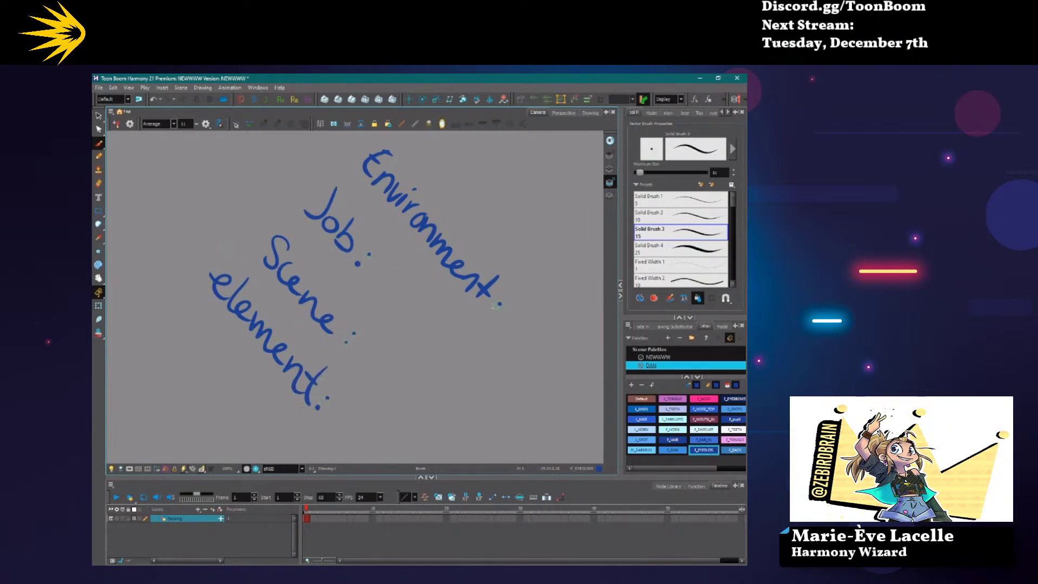
Pick the light pink swatch and write "Series" after the Environment label.
{"action": "left_click_drag", "start_coordinate": [408, 409], "coordinate": [365, 387]}
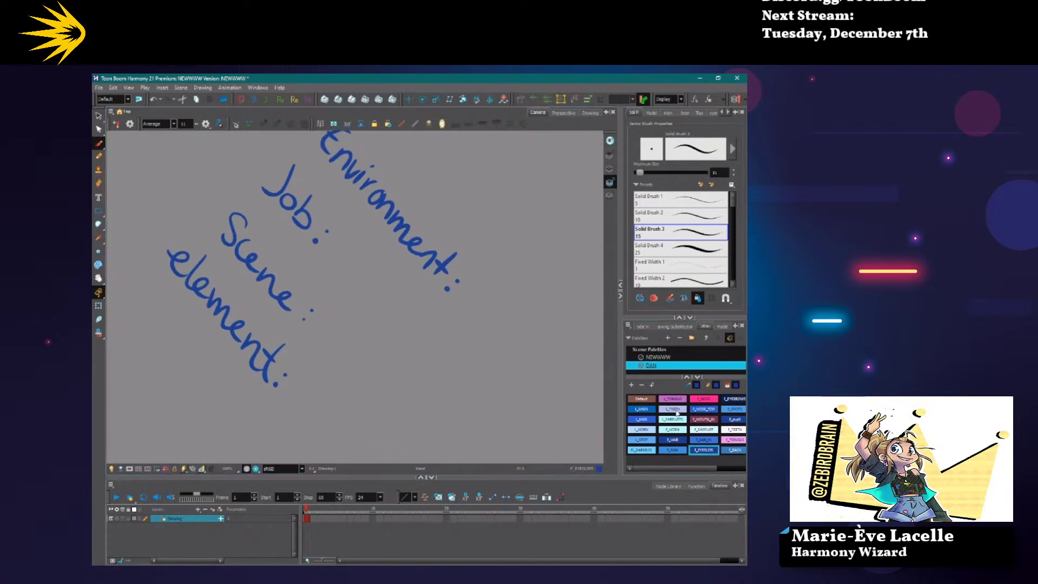
{"action": "left_click", "coordinate": [697, 410]}
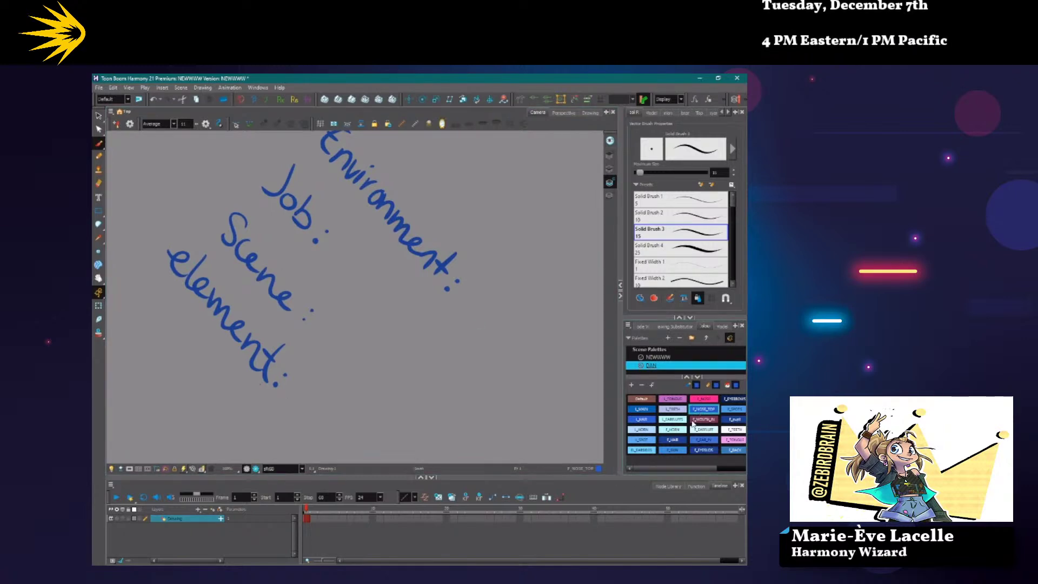
{"action": "left_click", "coordinate": [734, 440]}
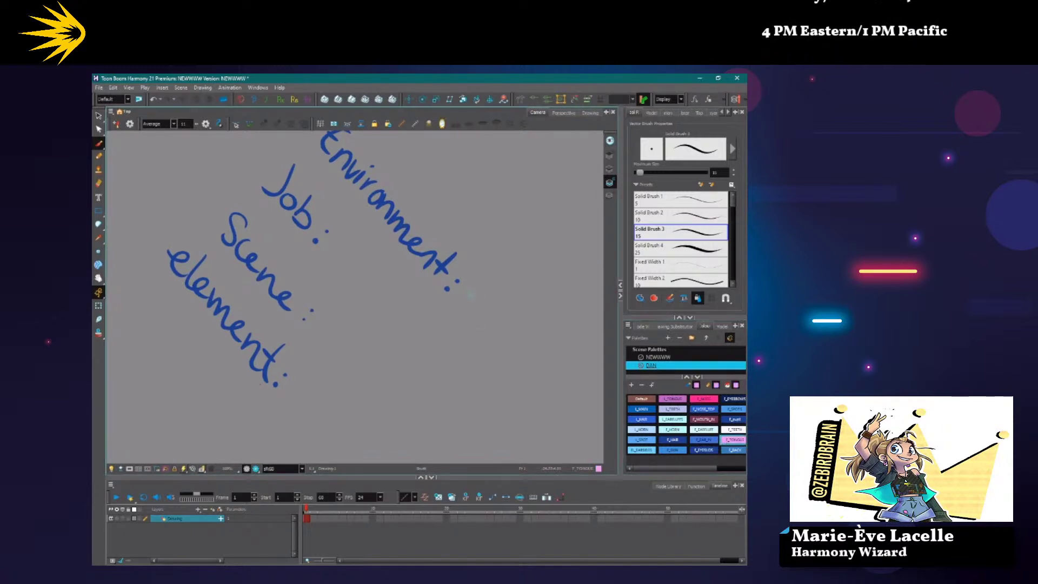
{"action": "mouse_move", "coordinate": [483, 286]}
{"action": "left_mouse_down"}
{"action": "mouse_move", "coordinate": [471, 320]}
{"action": "mouse_move", "coordinate": [492, 300]}
{"action": "mouse_move", "coordinate": [484, 318]}
{"action": "mouse_move", "coordinate": [496, 316]}
{"action": "mouse_move", "coordinate": [482, 324]}
{"action": "mouse_move", "coordinate": [463, 313]}
{"action": "mouse_move", "coordinate": [513, 344]}
{"action": "mouse_move", "coordinate": [506, 364]}
{"action": "mouse_move", "coordinate": [521, 387]}
{"action": "left_mouse_up"}
{"action": "key", "text": "ctrl+z"}
{"action": "key", "text": "ctrl+z"}
{"action": "key", "text": "ctrl+z"}
{"action": "key", "text": "ctrl+z"}
{"action": "left_click_drag", "start_coordinate": [543, 381], "coordinate": [522, 403]}
Draw a pink arrow from the Job label and write "Episode" at its tip.
{"action": "mouse_move", "coordinate": [345, 253]}
{"action": "left_mouse_down"}
{"action": "mouse_move", "coordinate": [401, 308]}
{"action": "mouse_move", "coordinate": [395, 327]}
{"action": "mouse_move", "coordinate": [413, 359]}
{"action": "mouse_move", "coordinate": [442, 338]}
{"action": "left_mouse_up"}
{"action": "mouse_move", "coordinate": [427, 357]}
{"action": "left_mouse_down"}
{"action": "mouse_move", "coordinate": [435, 378]}
{"action": "mouse_move", "coordinate": [454, 373]}
{"action": "left_mouse_up"}
{"action": "mouse_move", "coordinate": [446, 373]}
{"action": "left_mouse_down"}
{"action": "mouse_move", "coordinate": [457, 403]}
{"action": "mouse_move", "coordinate": [448, 410]}
{"action": "left_mouse_up"}
{"action": "mouse_move", "coordinate": [476, 405]}
{"action": "left_mouse_down"}
{"action": "mouse_move", "coordinate": [481, 427]}
{"action": "mouse_move", "coordinate": [479, 411]}
{"action": "left_mouse_up"}
{"action": "mouse_move", "coordinate": [489, 411]}
{"action": "left_mouse_down"}
{"action": "mouse_move", "coordinate": [480, 434]}
{"action": "mouse_move", "coordinate": [516, 446]}
{"action": "left_mouse_up"}
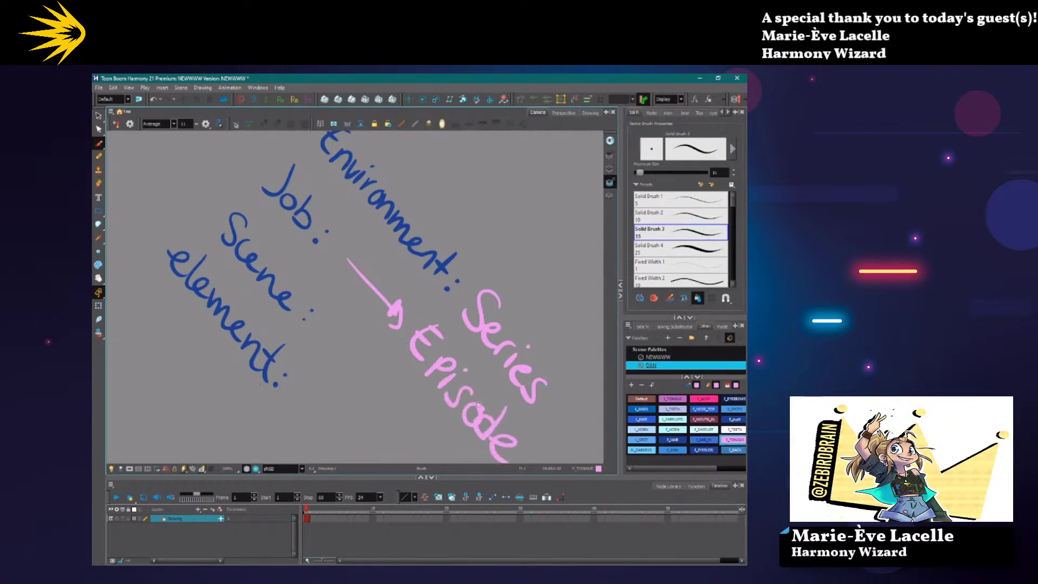
Draw a pink arrow from the Scene label and write "Harmony Scene" at its tip.
{"action": "scroll", "coordinate": [360, 389], "scroll_direction": "down", "scroll_amount": 3}
{"action": "left_click_drag", "start_coordinate": [323, 249], "coordinate": [355, 287]}
{"action": "mouse_move", "coordinate": [349, 274]}
{"action": "left_mouse_down"}
{"action": "mouse_move", "coordinate": [360, 273]}
{"action": "mouse_move", "coordinate": [368, 323]}
{"action": "left_mouse_up"}
{"action": "mouse_move", "coordinate": [398, 306]}
{"action": "left_mouse_down"}
{"action": "mouse_move", "coordinate": [385, 331]}
{"action": "mouse_move", "coordinate": [391, 319]}
{"action": "left_mouse_up"}
{"action": "left_click_drag", "start_coordinate": [419, 324], "coordinate": [393, 357]}
{"action": "mouse_move", "coordinate": [416, 340]}
{"action": "left_mouse_down"}
{"action": "mouse_move", "coordinate": [410, 358]}
{"action": "mouse_move", "coordinate": [497, 444]}
{"action": "mouse_move", "coordinate": [466, 459]}
{"action": "left_mouse_up"}
{"action": "scroll", "coordinate": [476, 411], "scroll_direction": "down", "scroll_amount": 3}
{"action": "mouse_move", "coordinate": [492, 363]}
{"action": "left_mouse_down"}
{"action": "mouse_move", "coordinate": [462, 385]}
{"action": "mouse_move", "coordinate": [454, 413]}
{"action": "left_mouse_up"}
{"action": "mouse_move", "coordinate": [489, 400]}
{"action": "left_mouse_down"}
{"action": "mouse_move", "coordinate": [476, 410]}
{"action": "mouse_move", "coordinate": [490, 441]}
{"action": "left_mouse_up"}
{"action": "mouse_move", "coordinate": [510, 429]}
{"action": "left_mouse_down"}
{"action": "mouse_move", "coordinate": [498, 449]}
{"action": "mouse_move", "coordinate": [515, 463]}
{"action": "left_mouse_up"}
{"action": "left_click_drag", "start_coordinate": [514, 454], "coordinate": [529, 461]}
Draw a short pink arrow from the element label and write "Layers" at its tip.
{"action": "left_click_drag", "start_coordinate": [378, 378], "coordinate": [417, 413]}
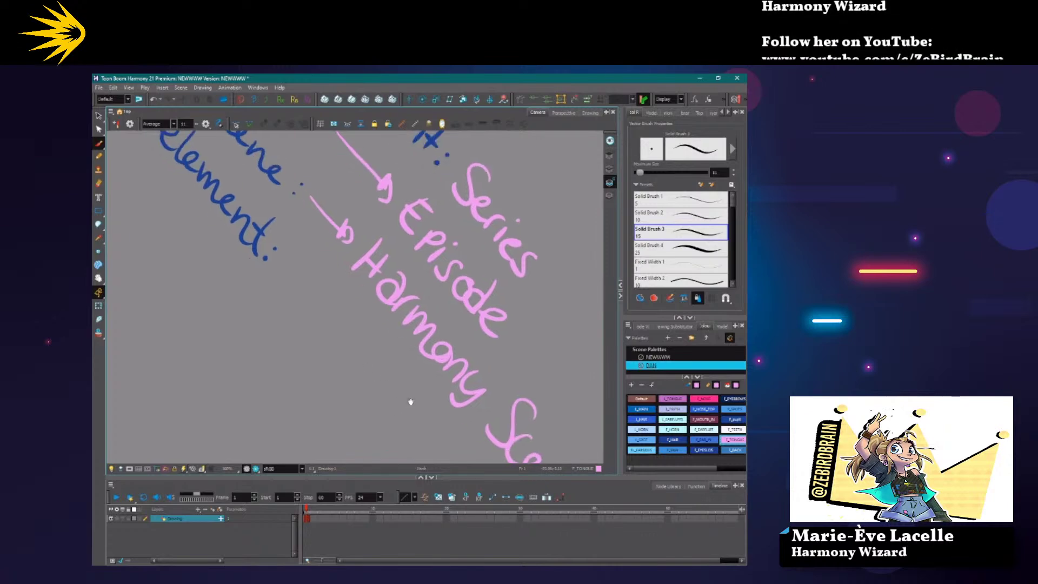
{"action": "left_click_drag", "start_coordinate": [299, 344], "coordinate": [331, 363]}
{"action": "left_click_drag", "start_coordinate": [315, 280], "coordinate": [346, 309]}
{"action": "mouse_move", "coordinate": [334, 314]}
{"action": "left_mouse_down"}
{"action": "mouse_move", "coordinate": [387, 359]}
{"action": "mouse_move", "coordinate": [363, 380]}
{"action": "mouse_move", "coordinate": [416, 392]}
{"action": "mouse_move", "coordinate": [420, 413]}
{"action": "left_mouse_up"}
{"action": "scroll", "coordinate": [315, 387], "scroll_direction": "down", "scroll_amount": 1}
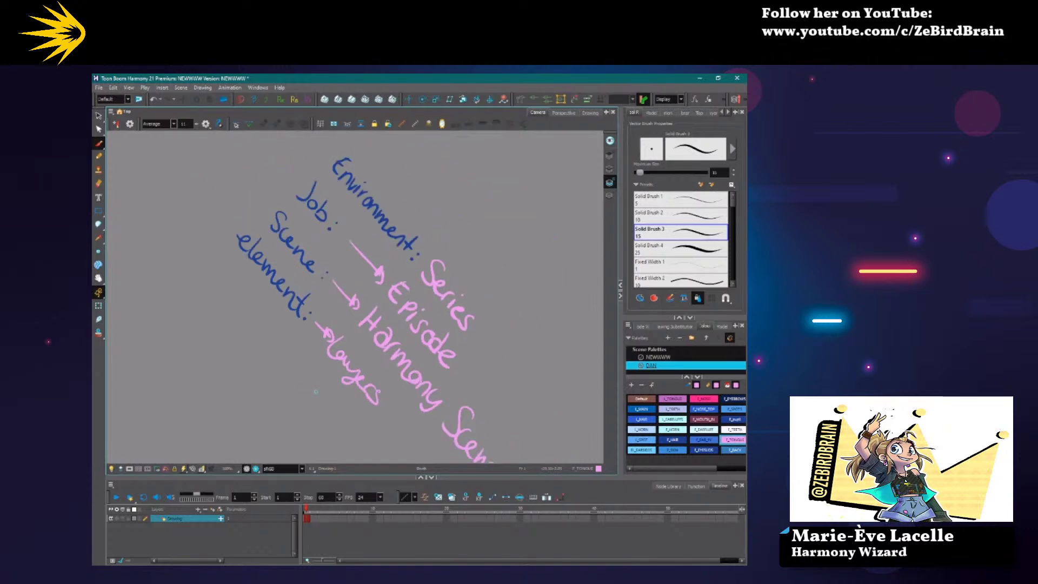
Select the whole handwritten list and rotate it so its lines read horizontally, and deselect it.
{"action": "left_click", "coordinate": [98, 116]}
{"action": "mouse_move", "coordinate": [232, 157]}
{"action": "left_mouse_down"}
{"action": "mouse_move", "coordinate": [428, 452]}
{"action": "mouse_move", "coordinate": [281, 245]}
{"action": "left_mouse_up"}
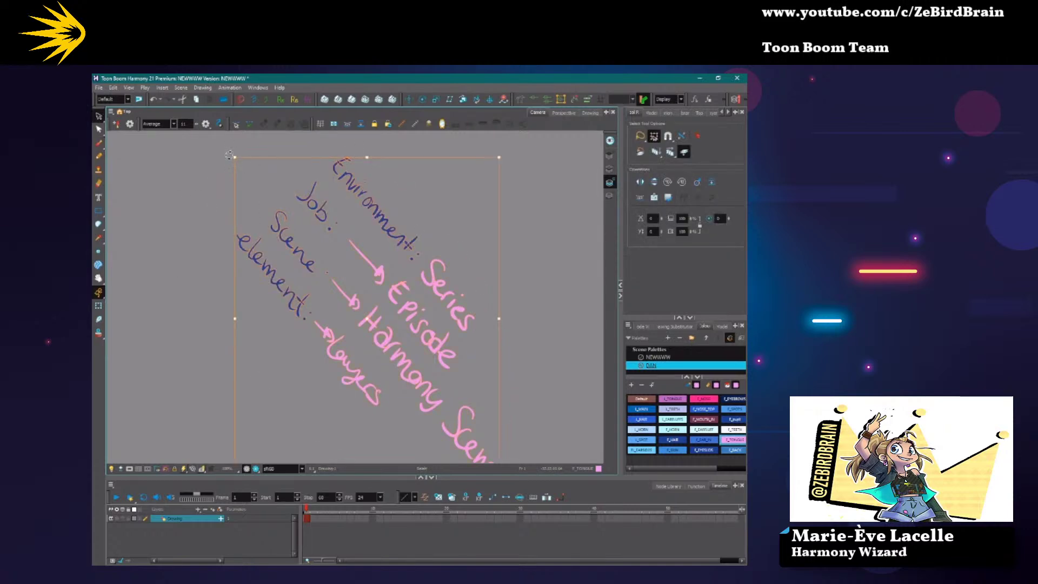
{"action": "left_click_drag", "start_coordinate": [228, 154], "coordinate": [180, 320]}
{"action": "mouse_move", "coordinate": [264, 361]}
{"action": "left_mouse_down"}
{"action": "mouse_move", "coordinate": [282, 463]}
{"action": "mouse_move", "coordinate": [275, 564]}
{"action": "left_mouse_up"}
{"action": "left_click_drag", "start_coordinate": [262, 472], "coordinate": [260, 458]}
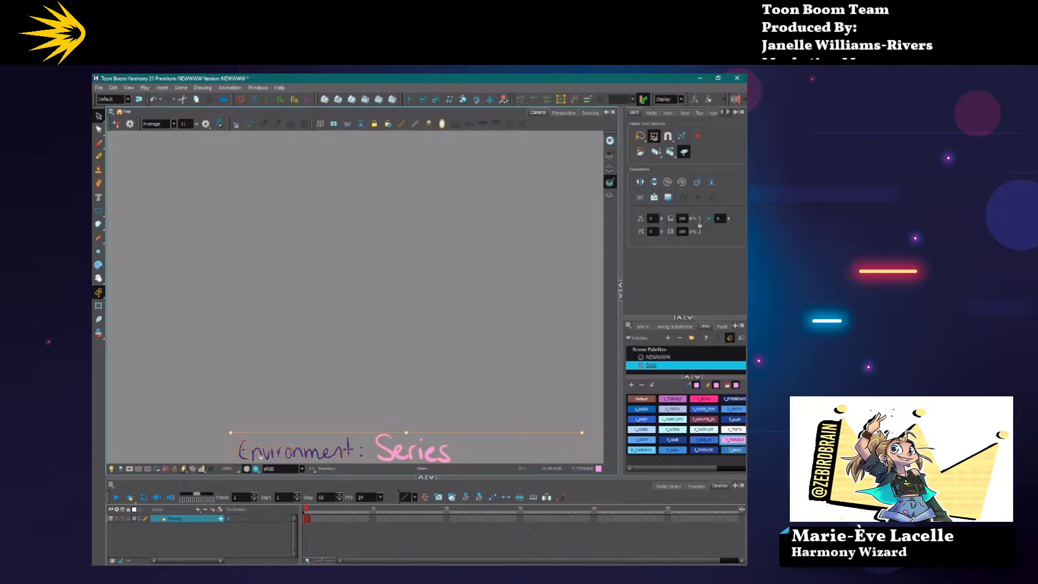
{"action": "mouse_move", "coordinate": [381, 457]}
{"action": "left_mouse_down"}
{"action": "mouse_move", "coordinate": [333, 285]}
{"action": "mouse_move", "coordinate": [329, 208]}
{"action": "mouse_move", "coordinate": [336, 216]}
{"action": "left_mouse_up"}
{"action": "left_click", "coordinate": [250, 415]}
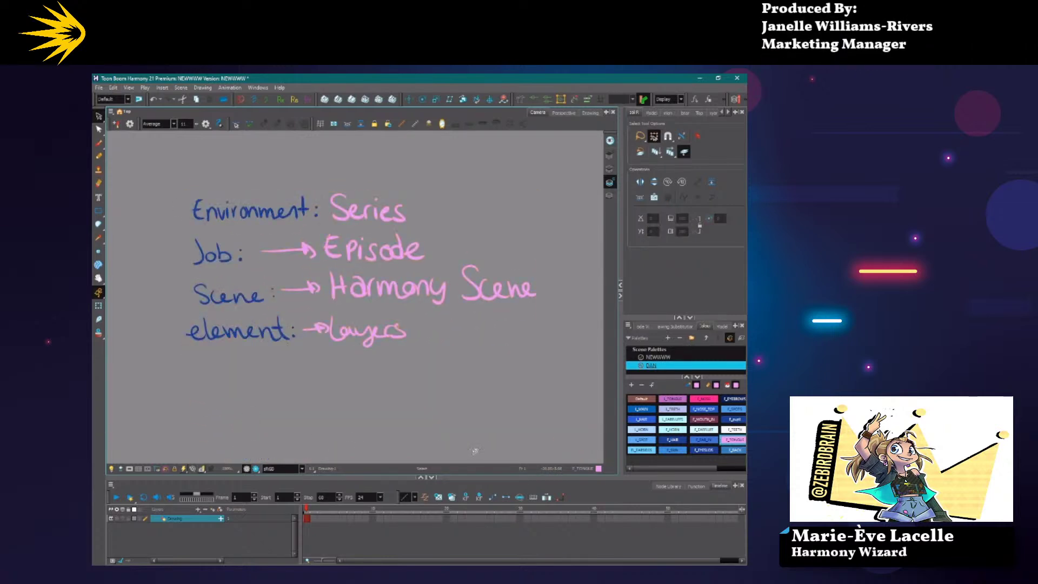
Point out the Series, Environment and Scene terms in the list by lassoing them one after another.
{"action": "key", "text": "alt+Tab"}
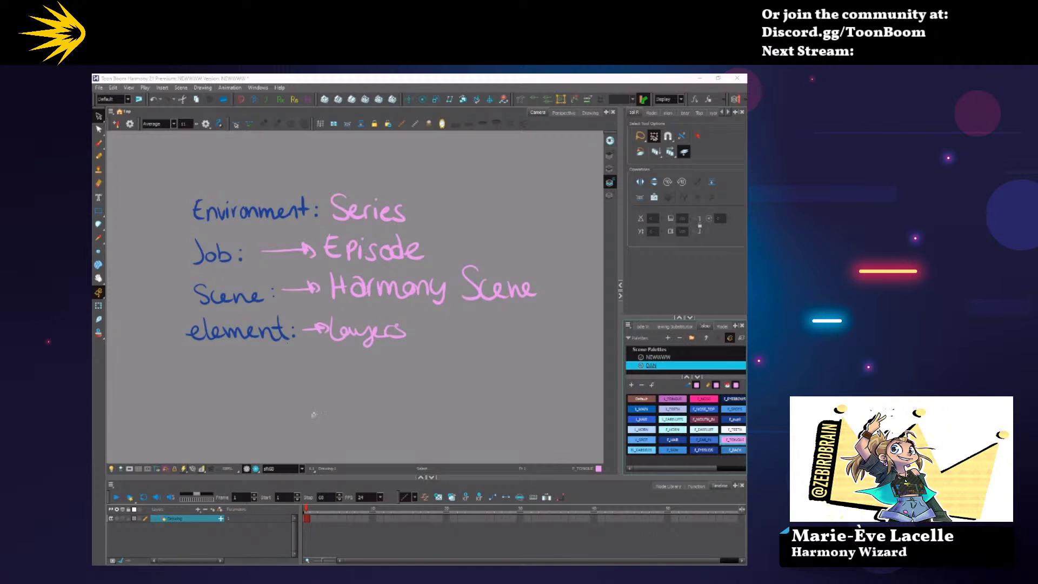
{"action": "left_click", "coordinate": [335, 390]}
{"action": "left_click_drag", "start_coordinate": [257, 226], "coordinate": [248, 230]}
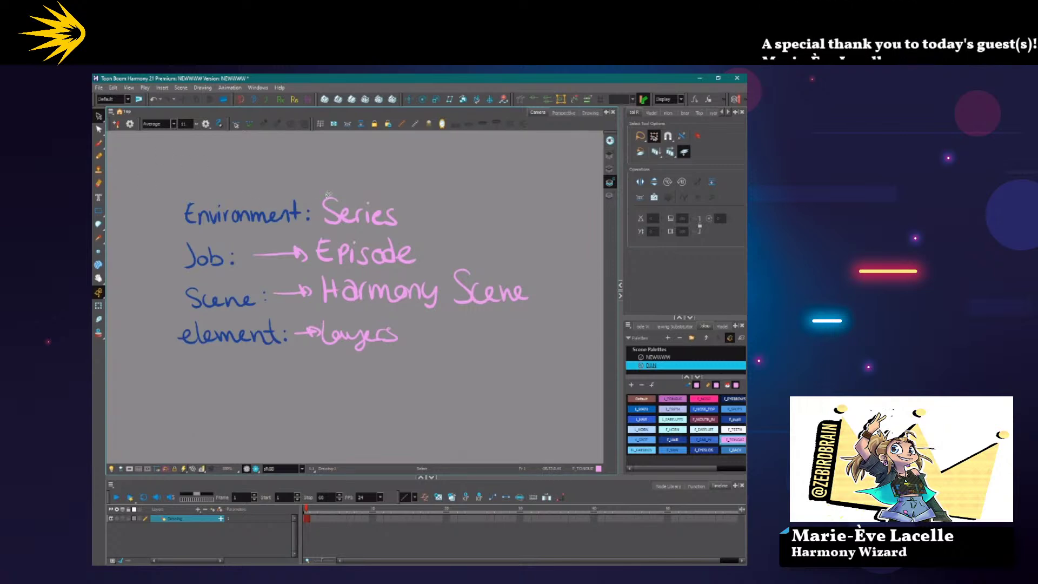
{"action": "mouse_move", "coordinate": [396, 230]}
{"action": "left_mouse_down"}
{"action": "mouse_move", "coordinate": [324, 188]}
{"action": "mouse_move", "coordinate": [398, 228]}
{"action": "left_mouse_up"}
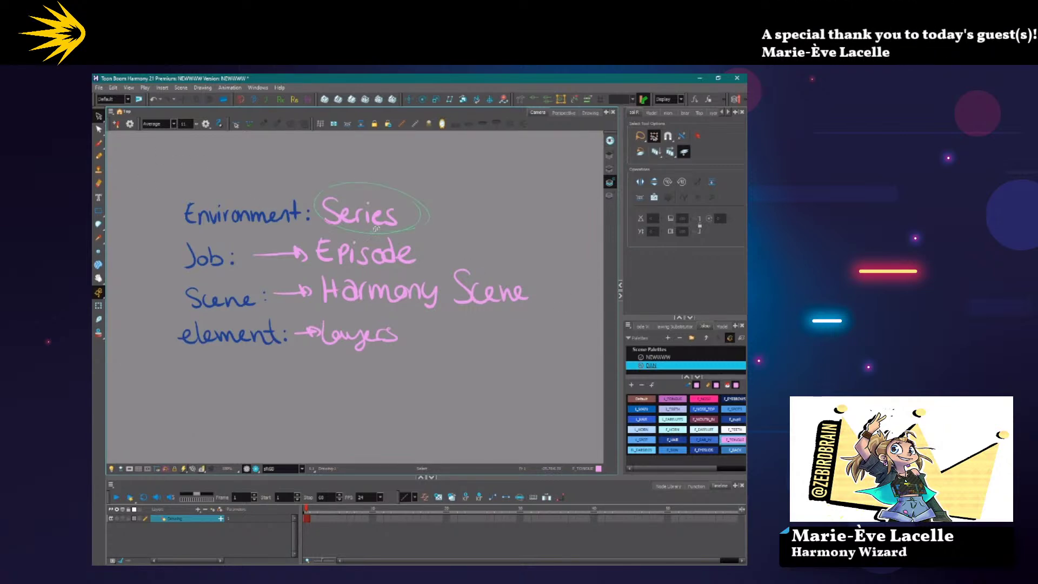
{"action": "left_click_drag", "start_coordinate": [200, 214], "coordinate": [184, 206]}
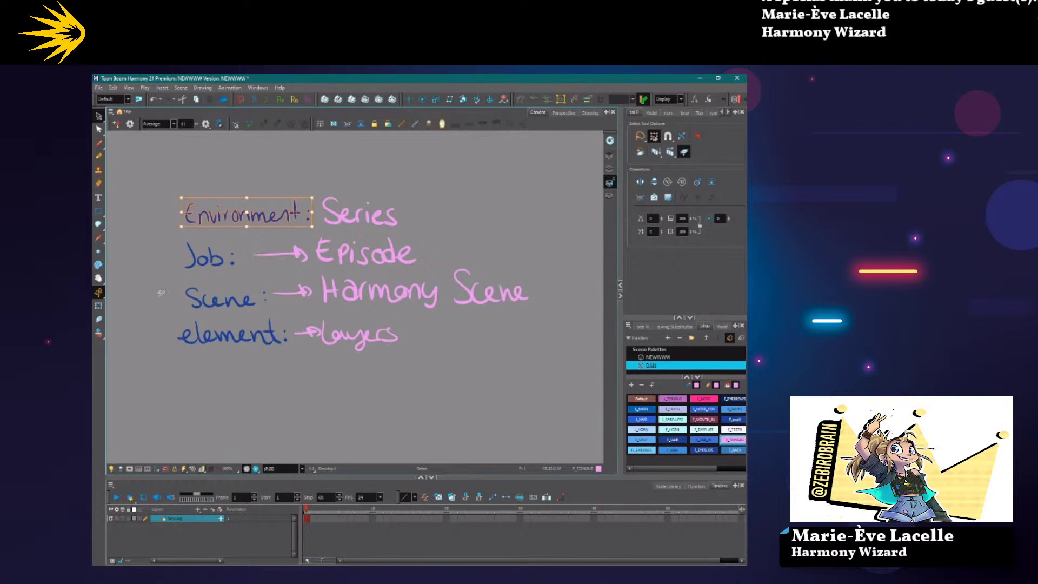
{"action": "mouse_move", "coordinate": [164, 279]}
{"action": "left_mouse_down"}
{"action": "mouse_move", "coordinate": [273, 294]}
{"action": "mouse_move", "coordinate": [207, 316]}
{"action": "left_mouse_up"}
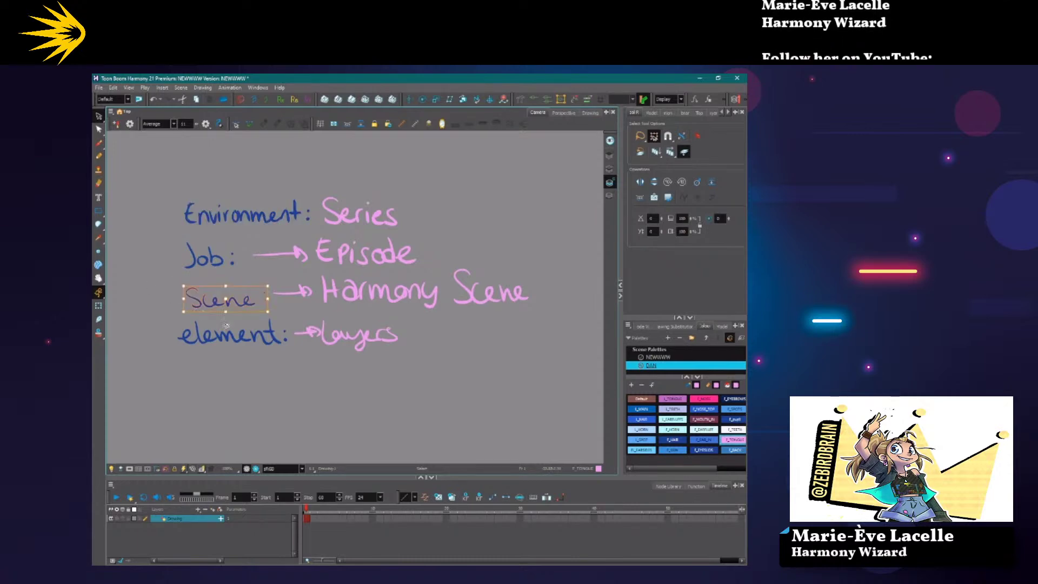
{"action": "left_click_drag", "start_coordinate": [442, 436], "coordinate": [355, 389]}
Switch to the browser and view the weekly schedule of the ToonBoomAnimation channel on Twitch.
{"action": "left_click", "coordinate": [465, 215]}
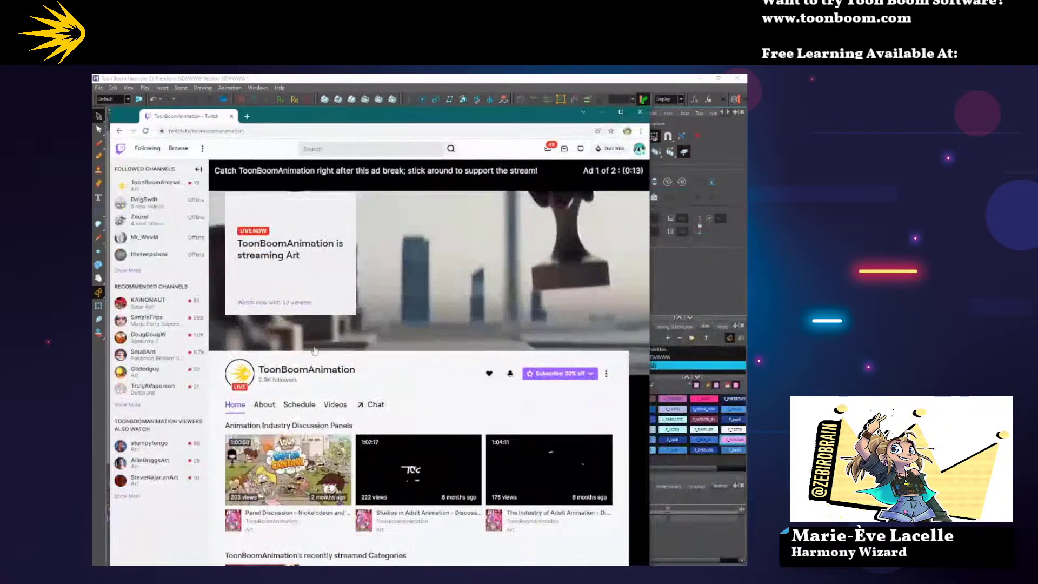
{"action": "left_click", "coordinate": [311, 405]}
{"action": "scroll", "coordinate": [411, 427], "scroll_direction": "down", "scroll_amount": 3}
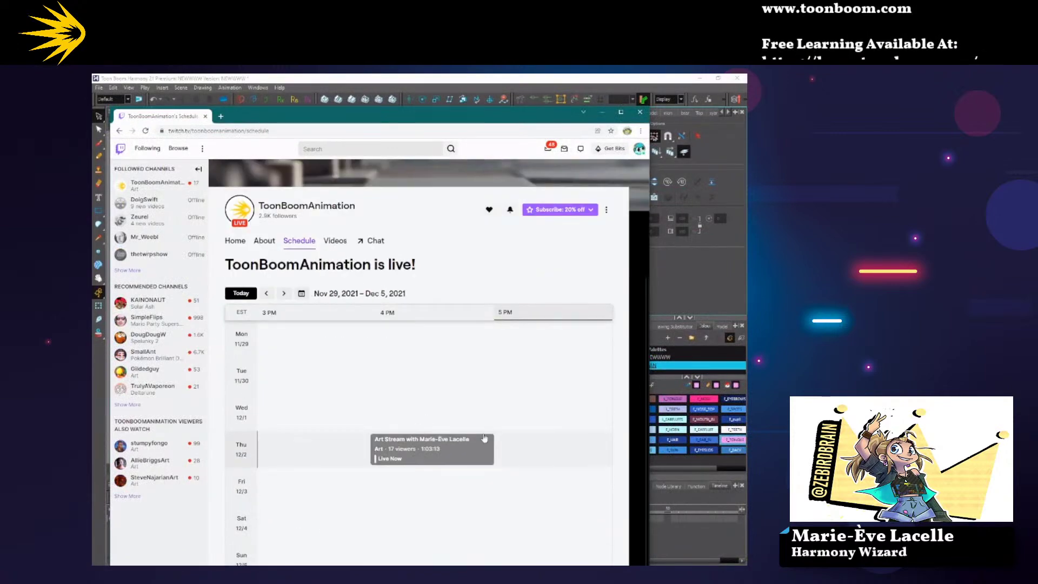